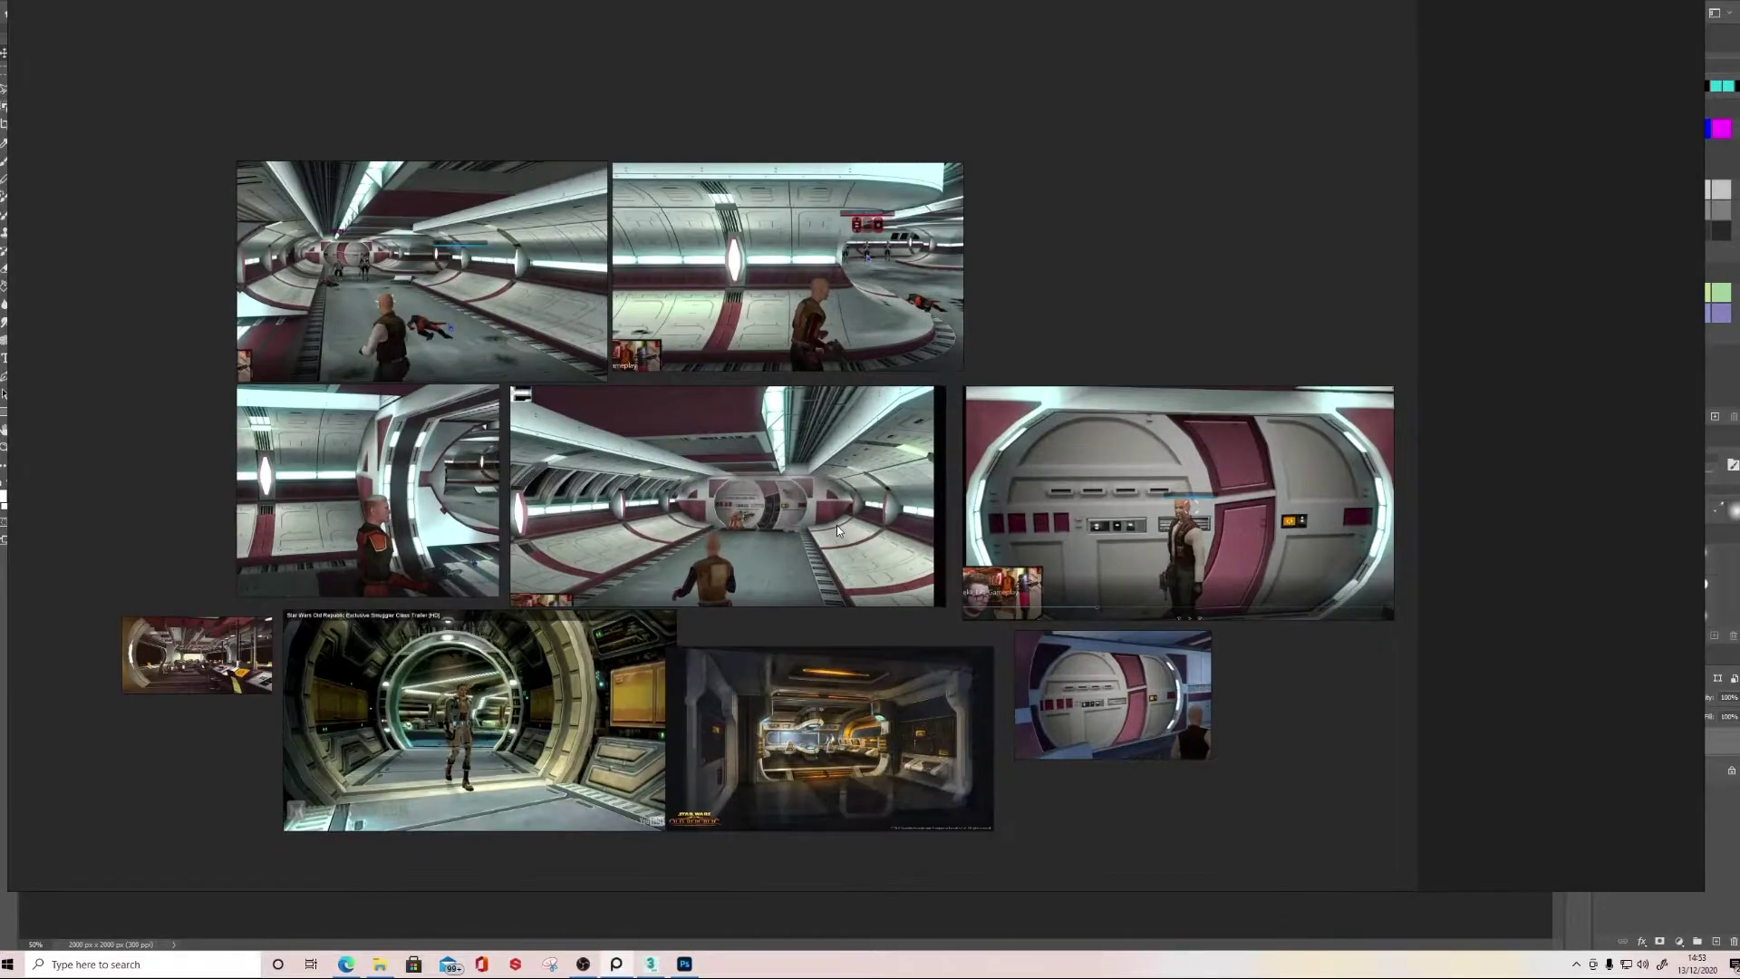
Examine the spaceship corridor reference images, including the annotated one with its numbered floor, wall and ceiling sections
scroll(837, 530, "down", 2, "alt")
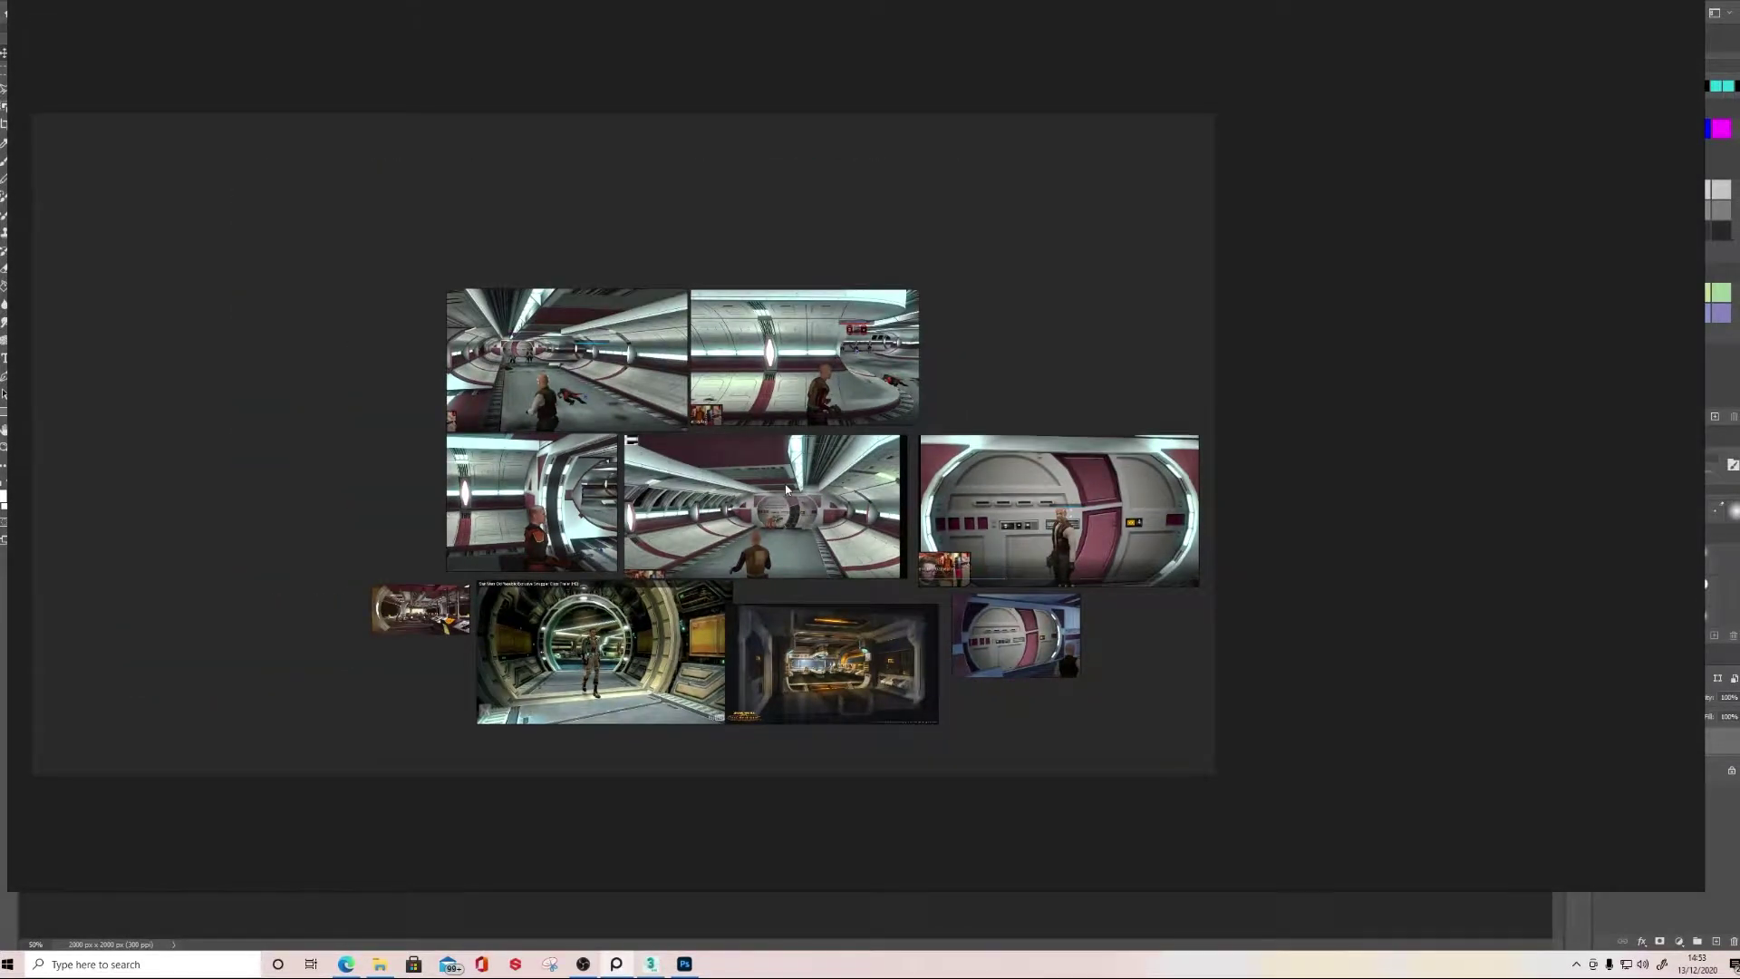
scroll(787, 489, "up", 4, "alt")
scroll(716, 562, "up", 4, "alt")
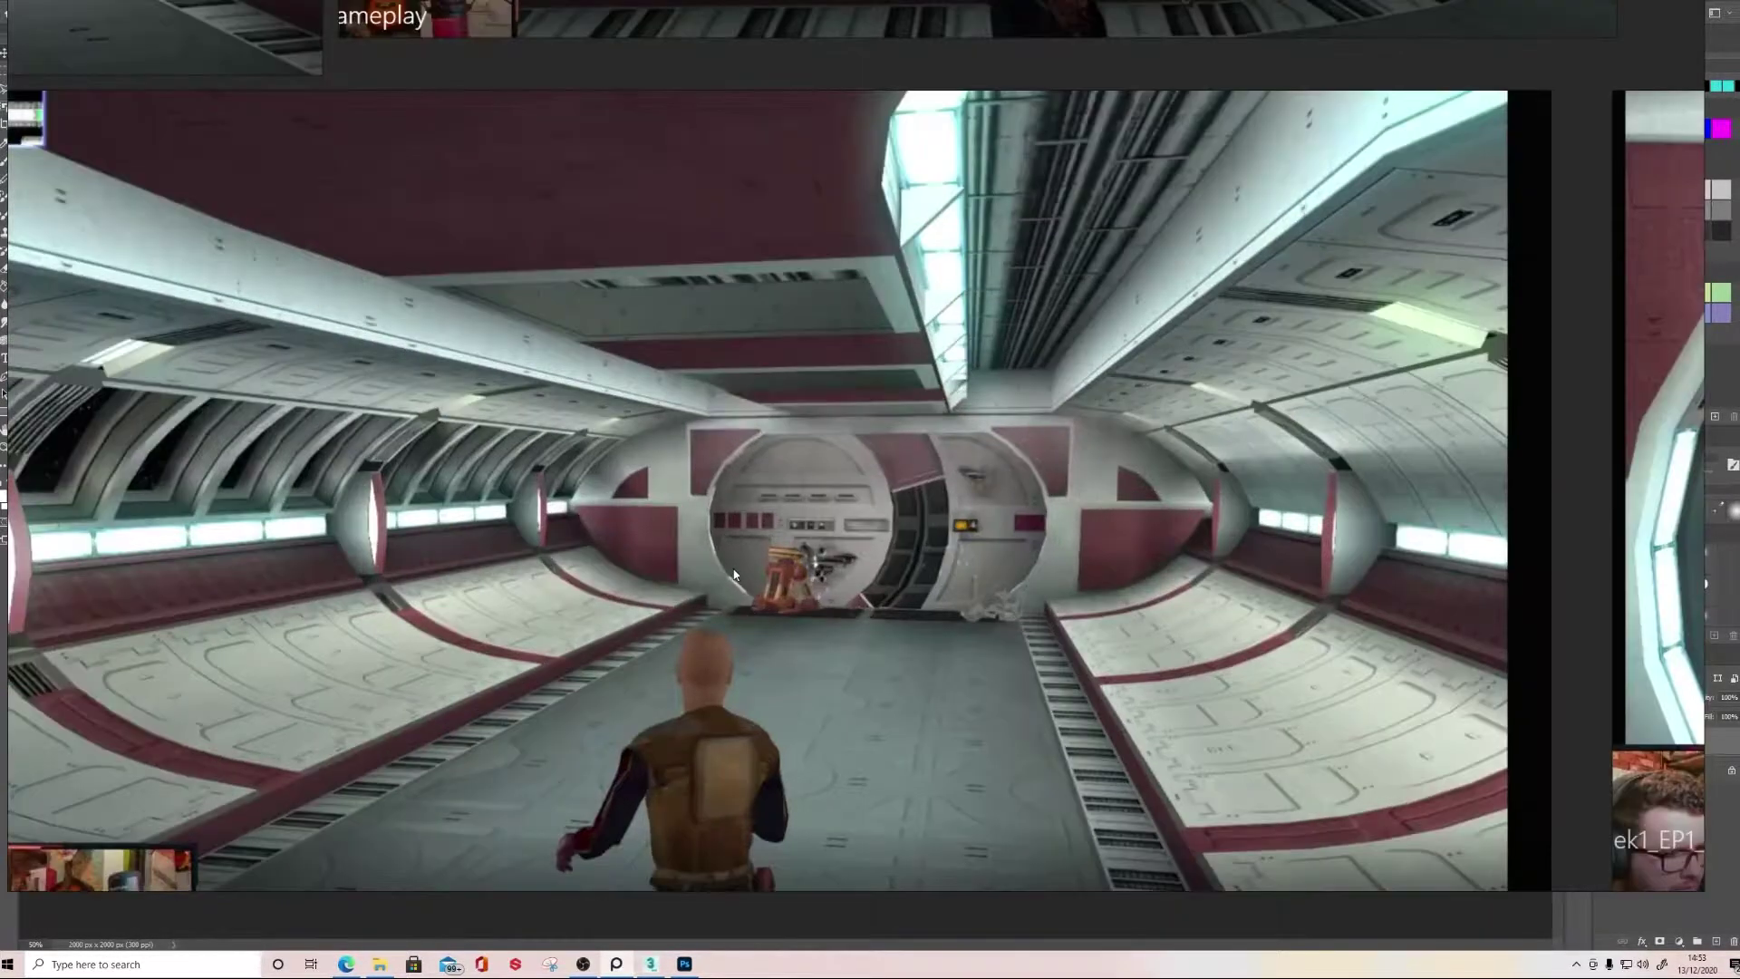
middle_click_drag(859, 526, 877, 523)
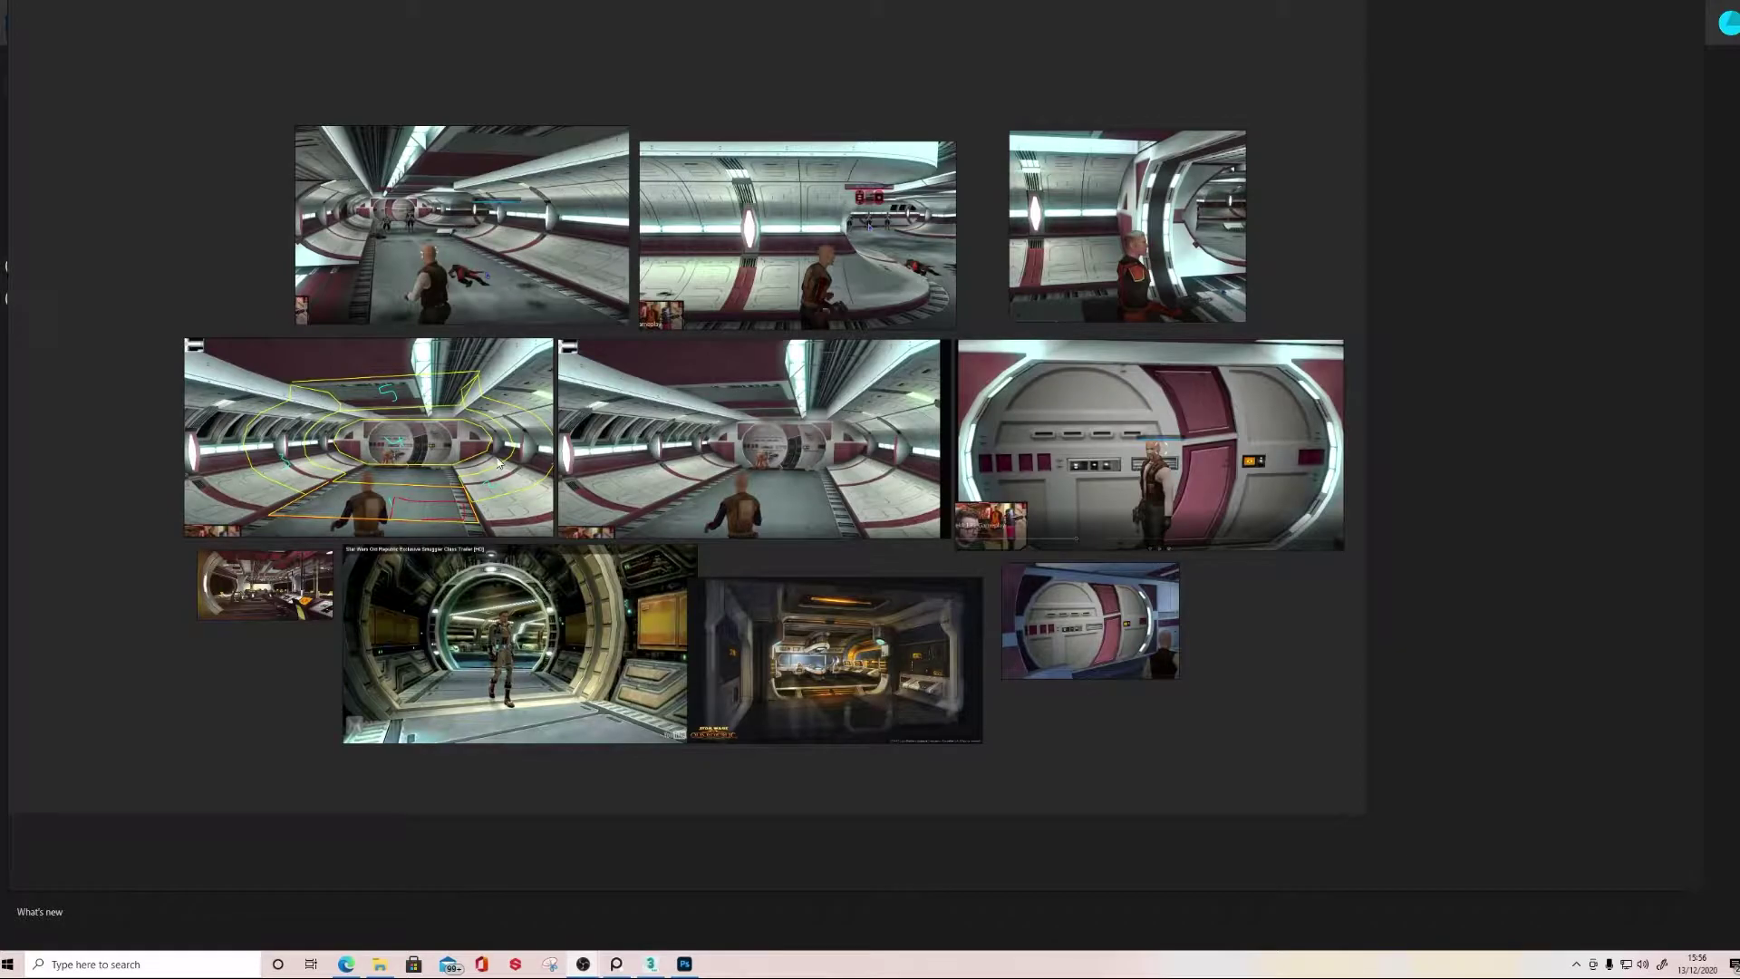
scroll(418, 460, "up", 5)
scroll(417, 459, "down", 3)
middle_click_drag(637, 444, 624, 507)
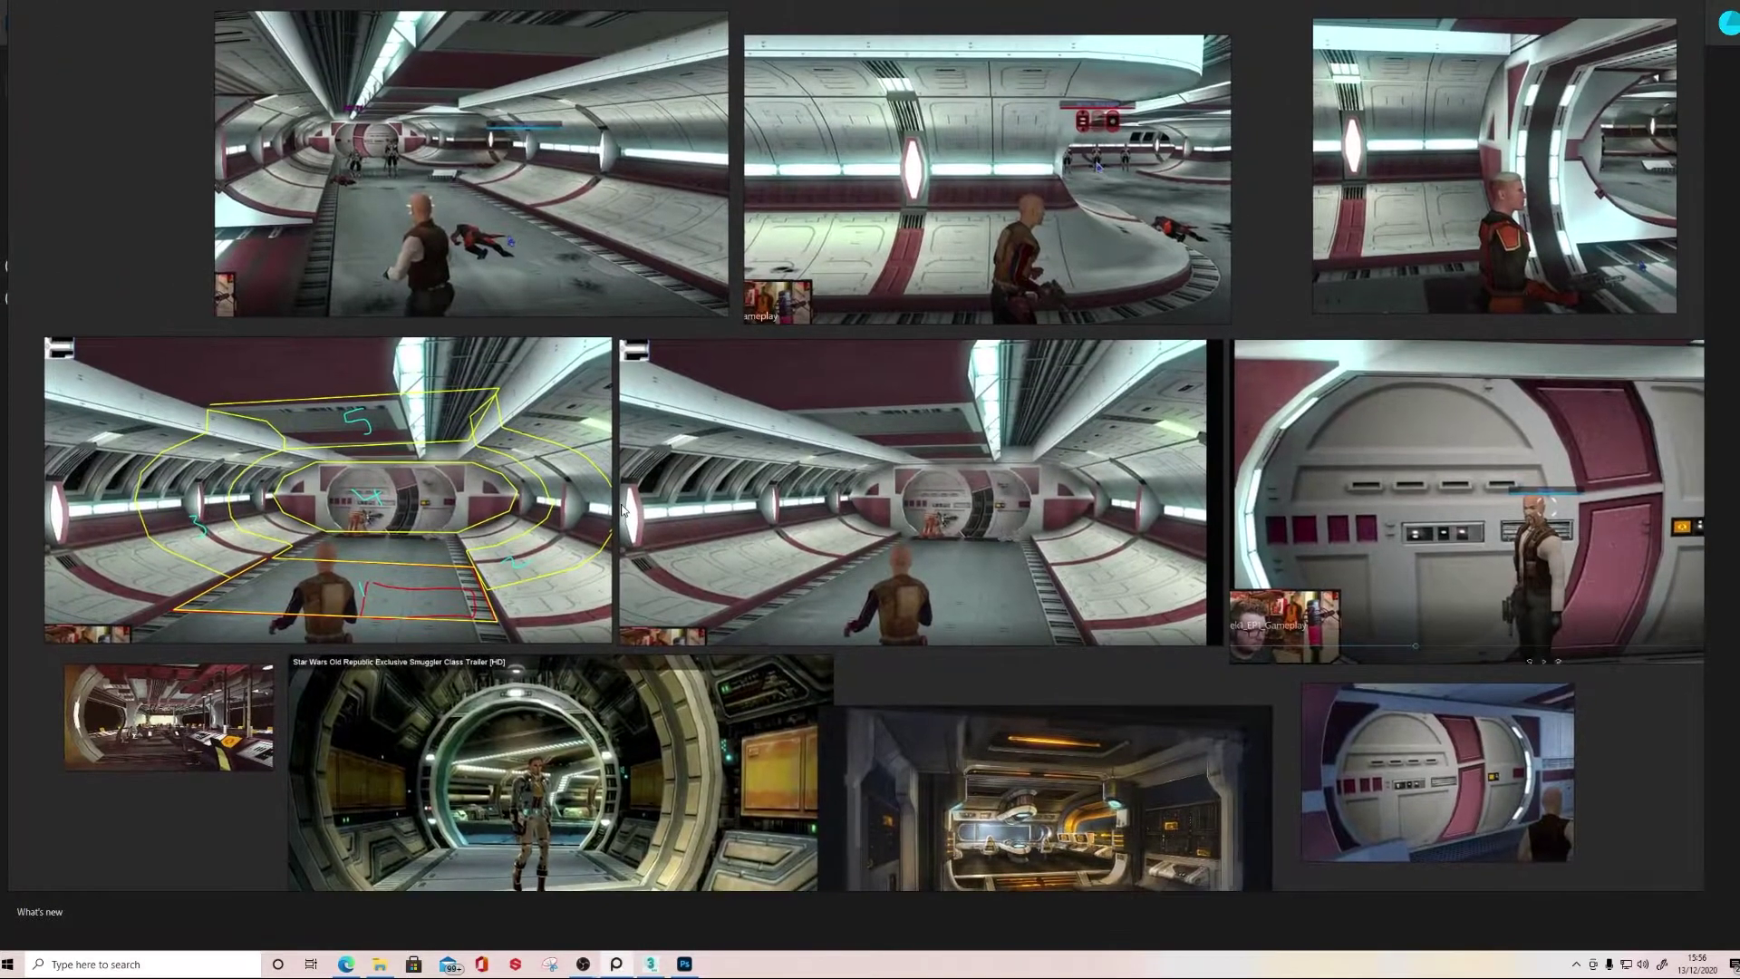
scroll(615, 503, "down", 1)
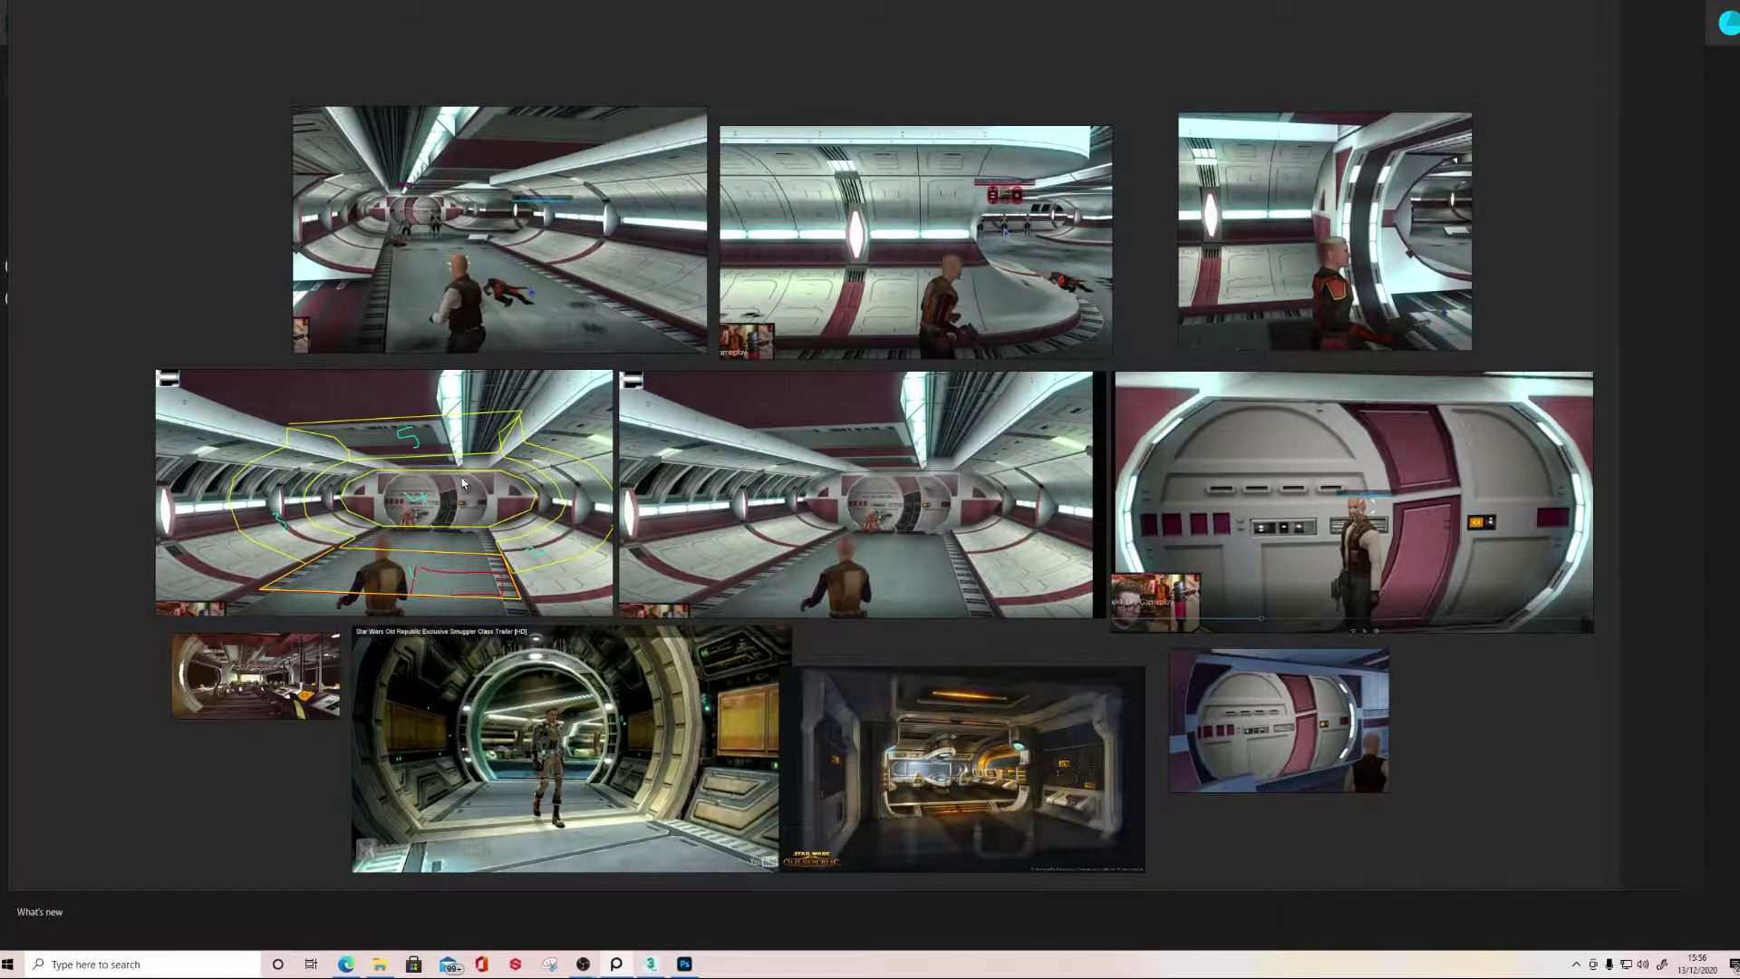
mouse_move(798, 466)
middle_mouse_down()
mouse_move(759, 474)
mouse_move(775, 459)
middle_mouse_up()
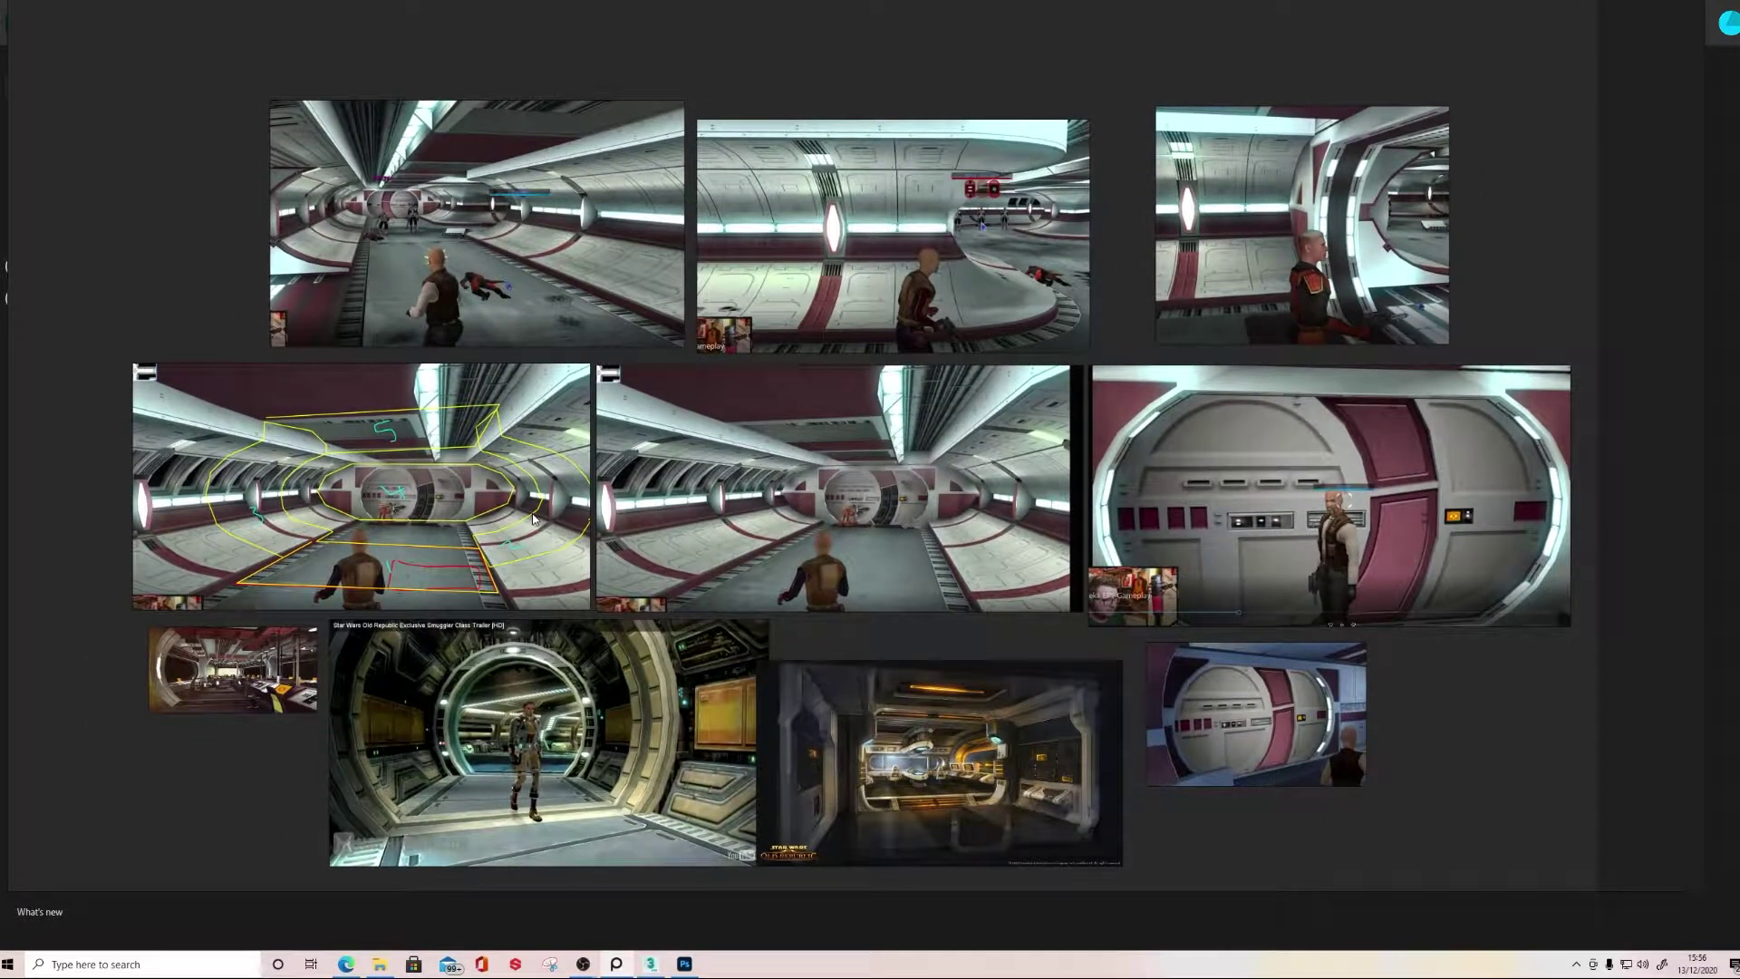
scroll(408, 513, "up", 8)
scroll(453, 493, "down", 8)
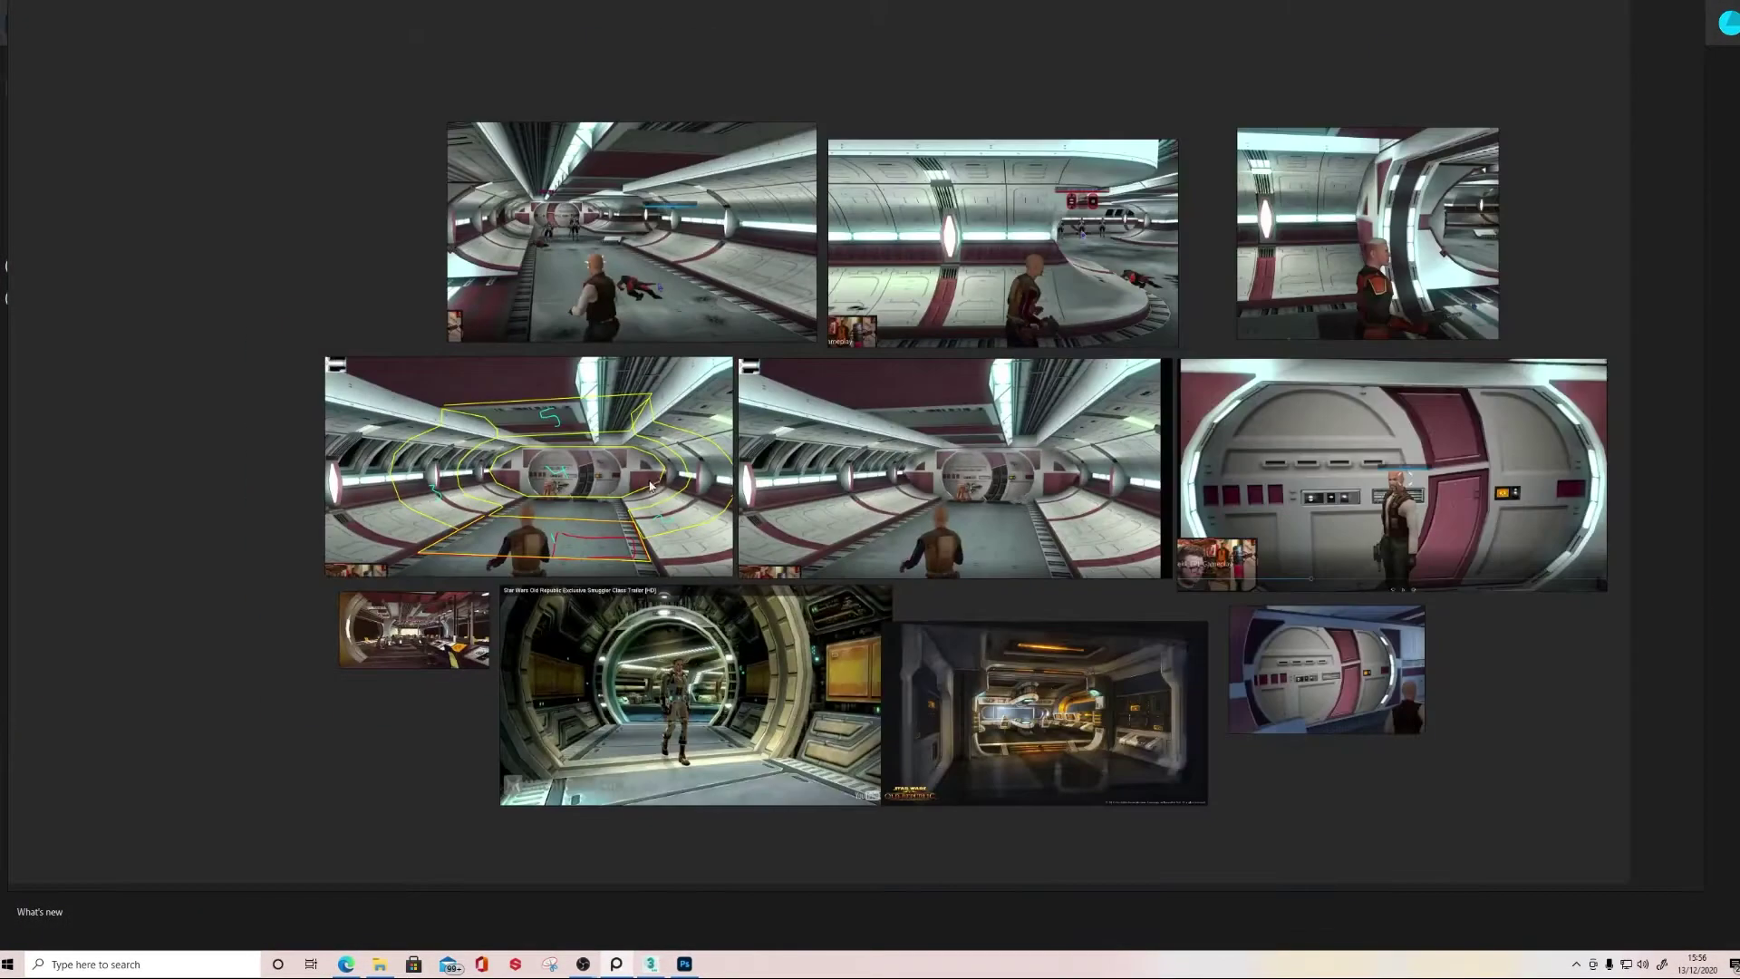
middle_click_drag(785, 433, 618, 430)
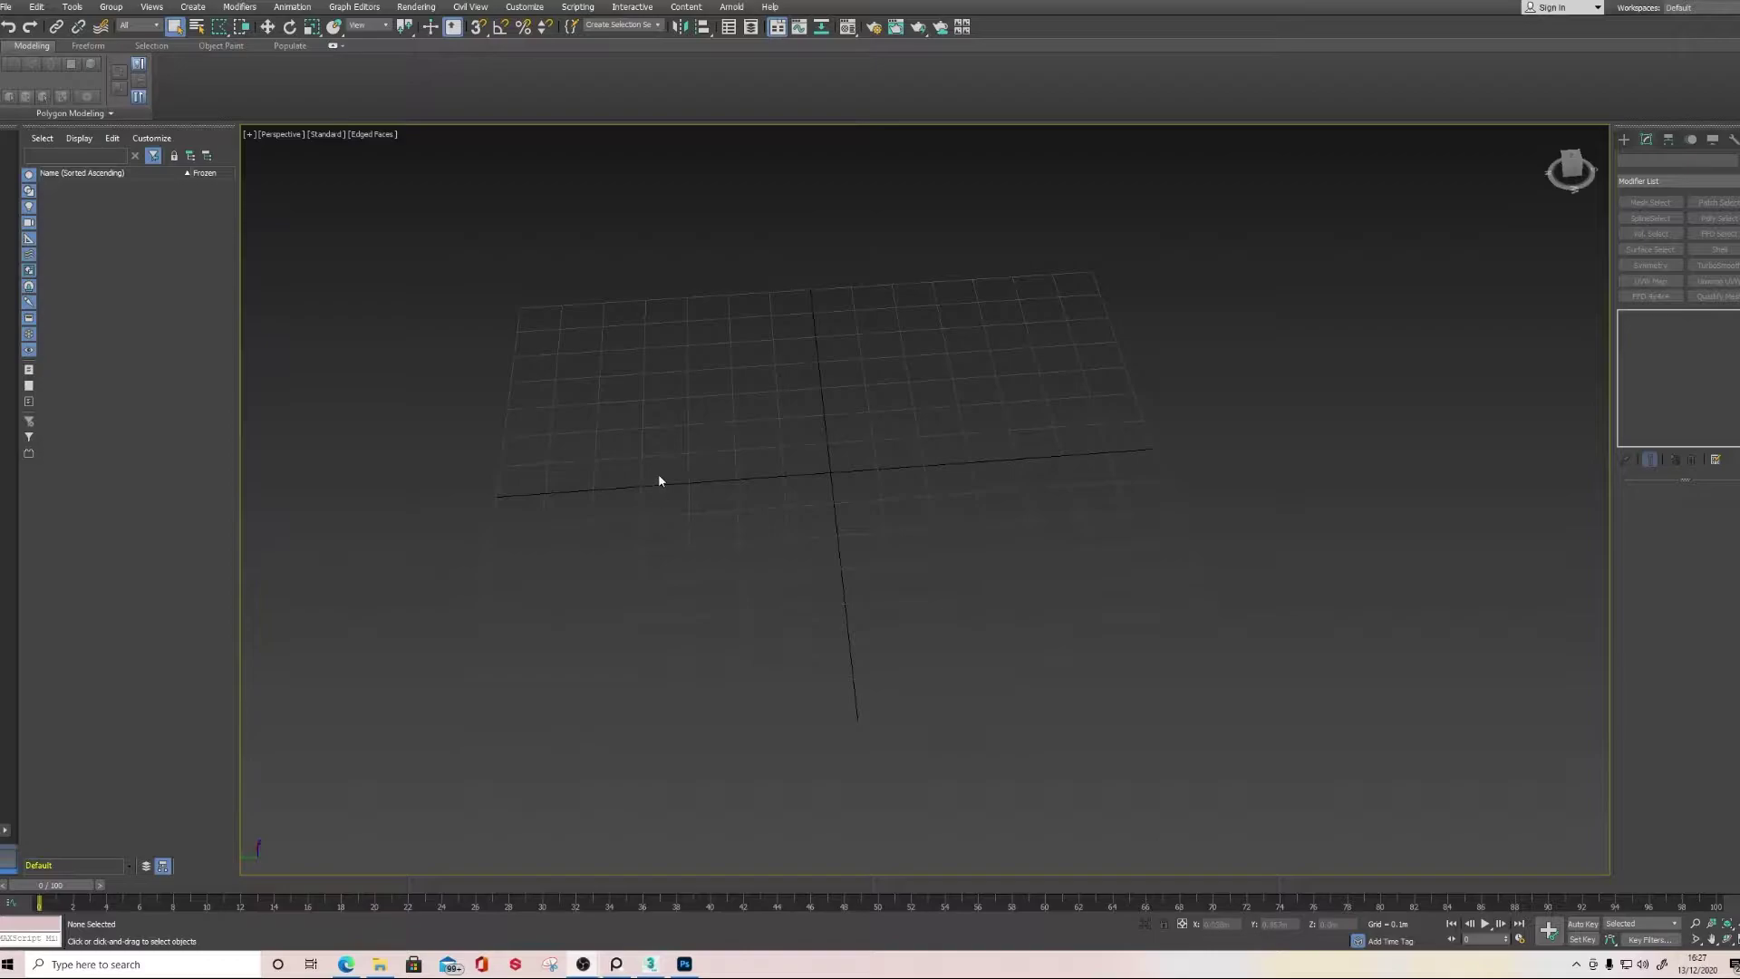
Switch to 3ds Max and review the scene's units setup
scroll(716, 442, "up", 5)
scroll(765, 462, "down", 3)
middle_click_drag(838, 567, 777, 560)
scroll(858, 470, "down", 6)
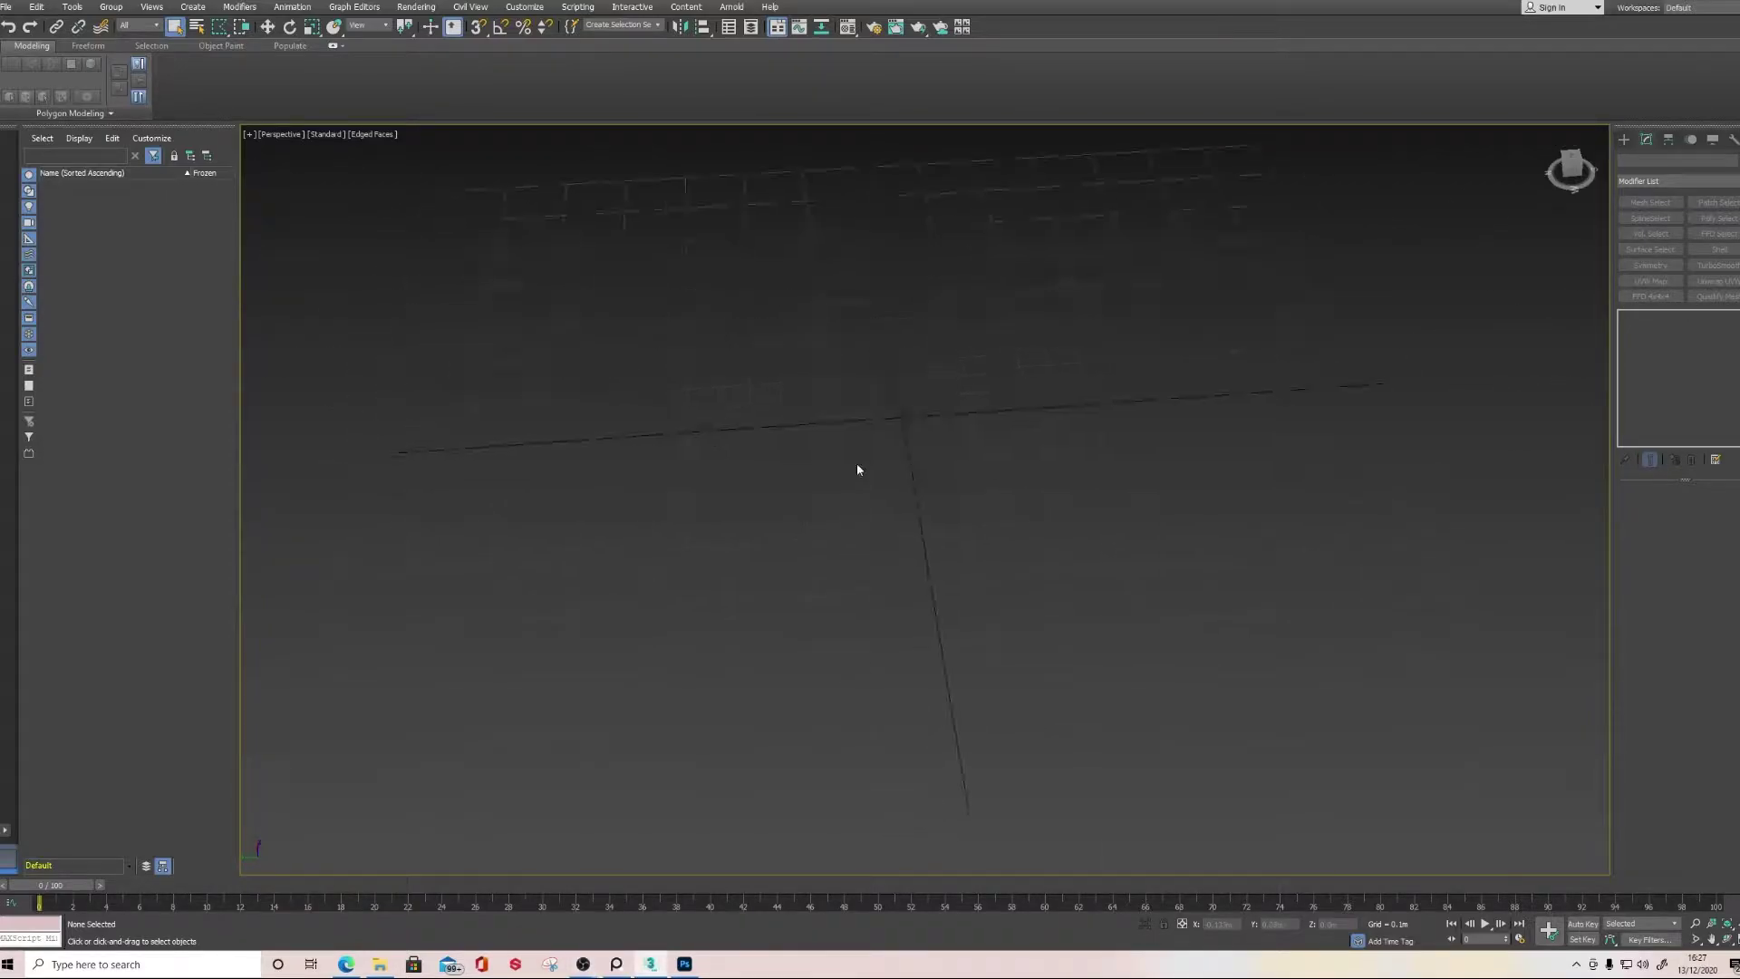
left_click(542, 9)
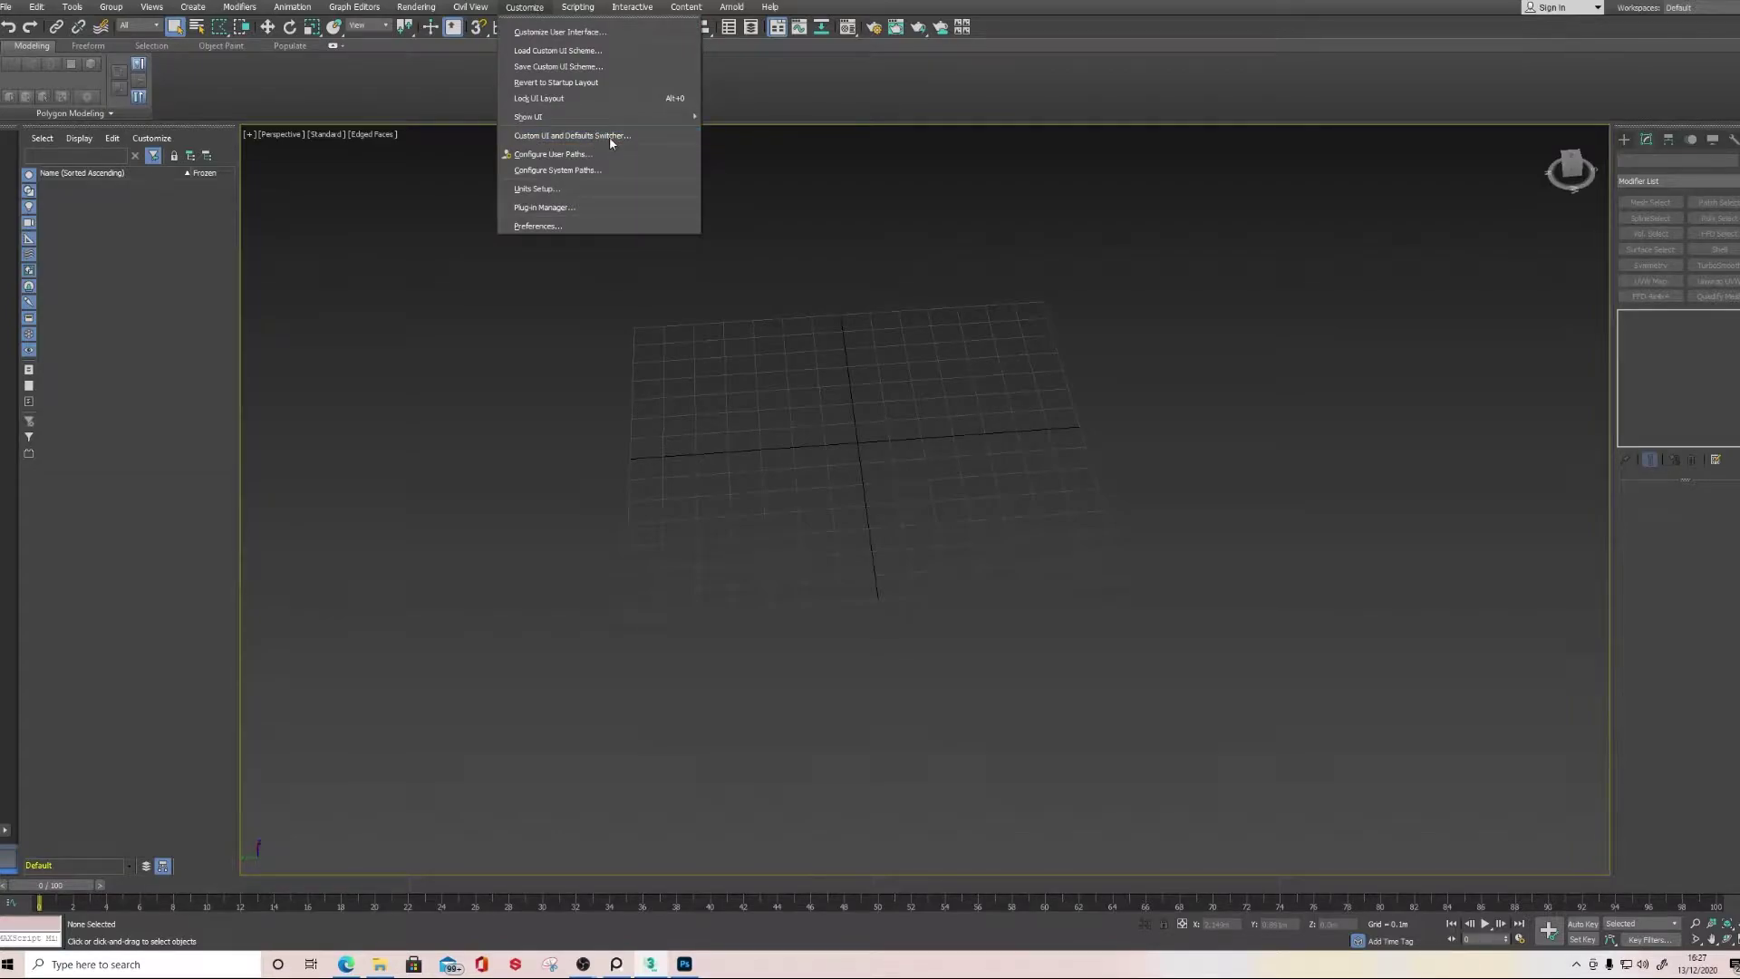
left_click(553, 189)
left_click_drag(856, 337, 824, 242)
left_click(868, 328)
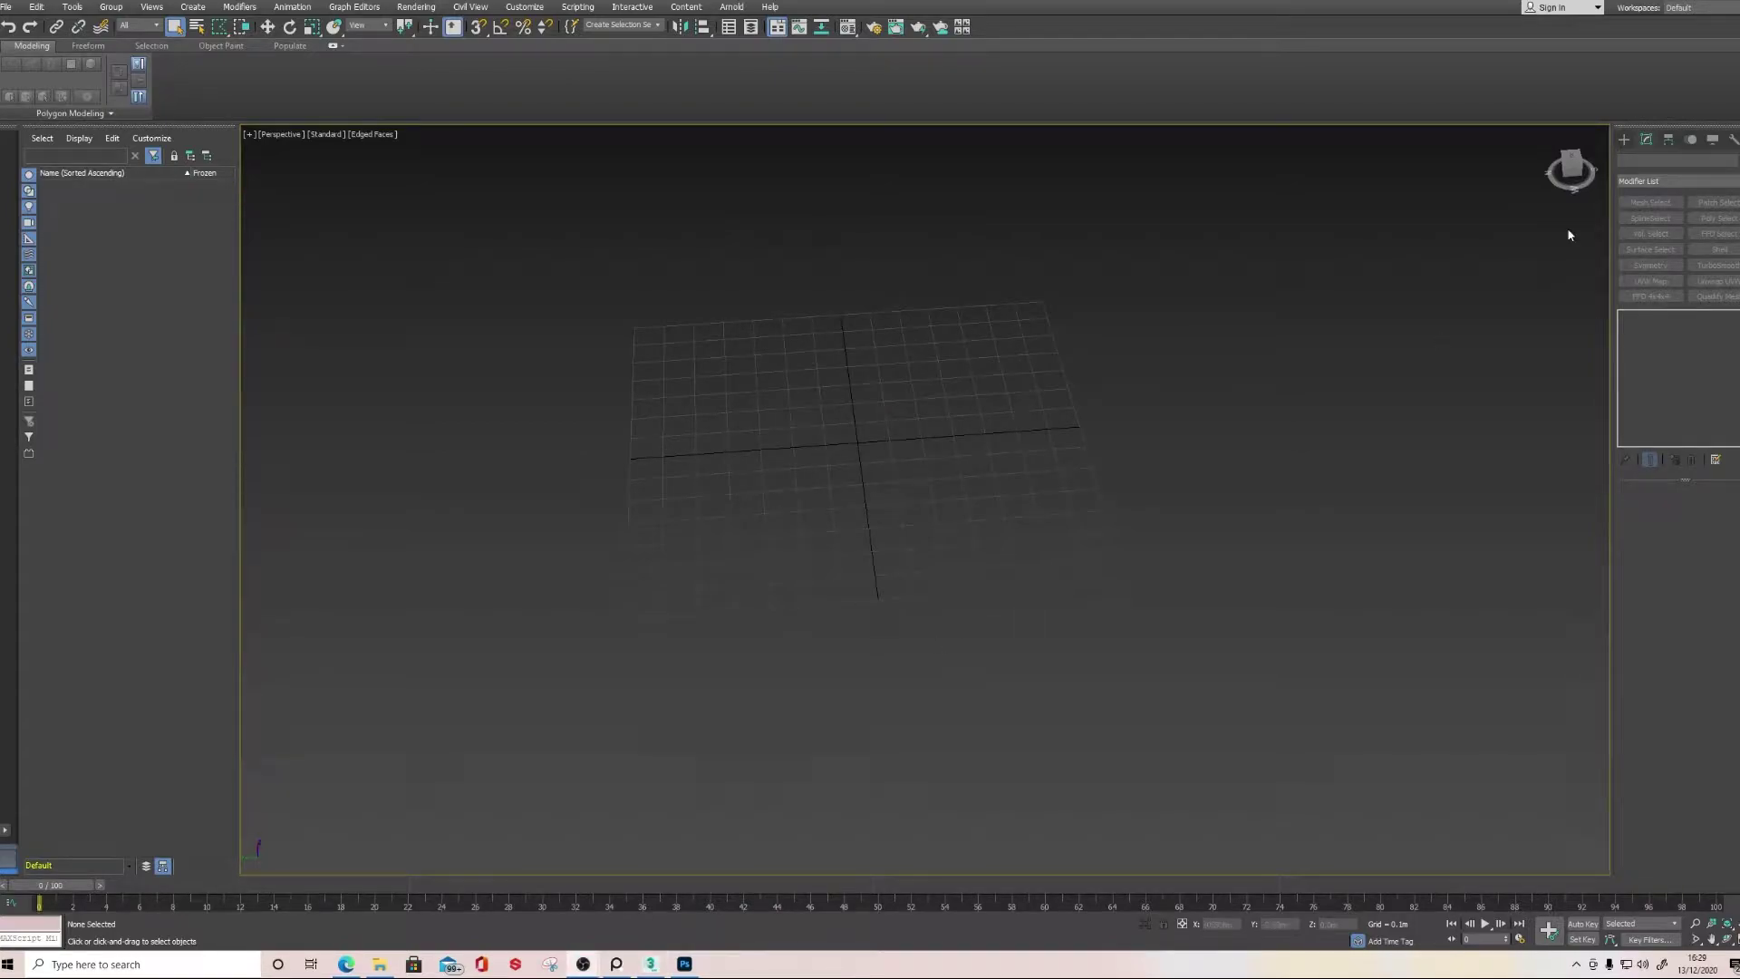
Create a plane primitive covering the home grid, about 1.4 m long and 1.4 m wide
left_click(1624, 139)
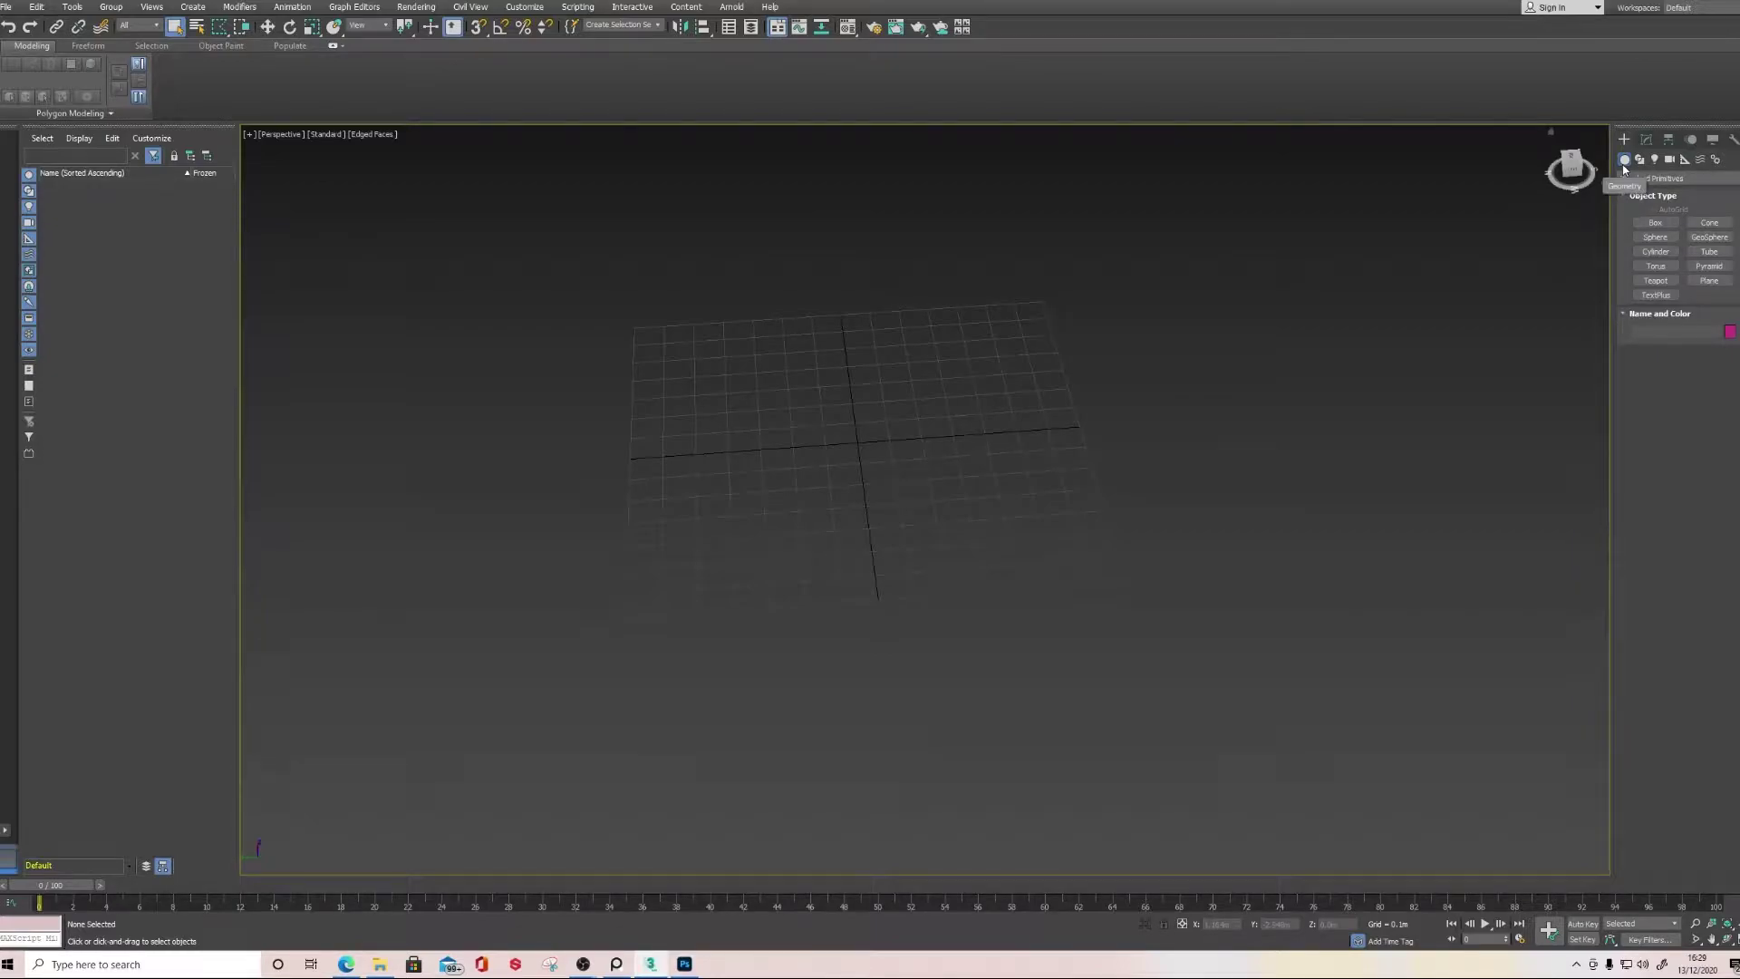
left_click(1664, 180)
left_click(1664, 186)
left_click(1700, 282)
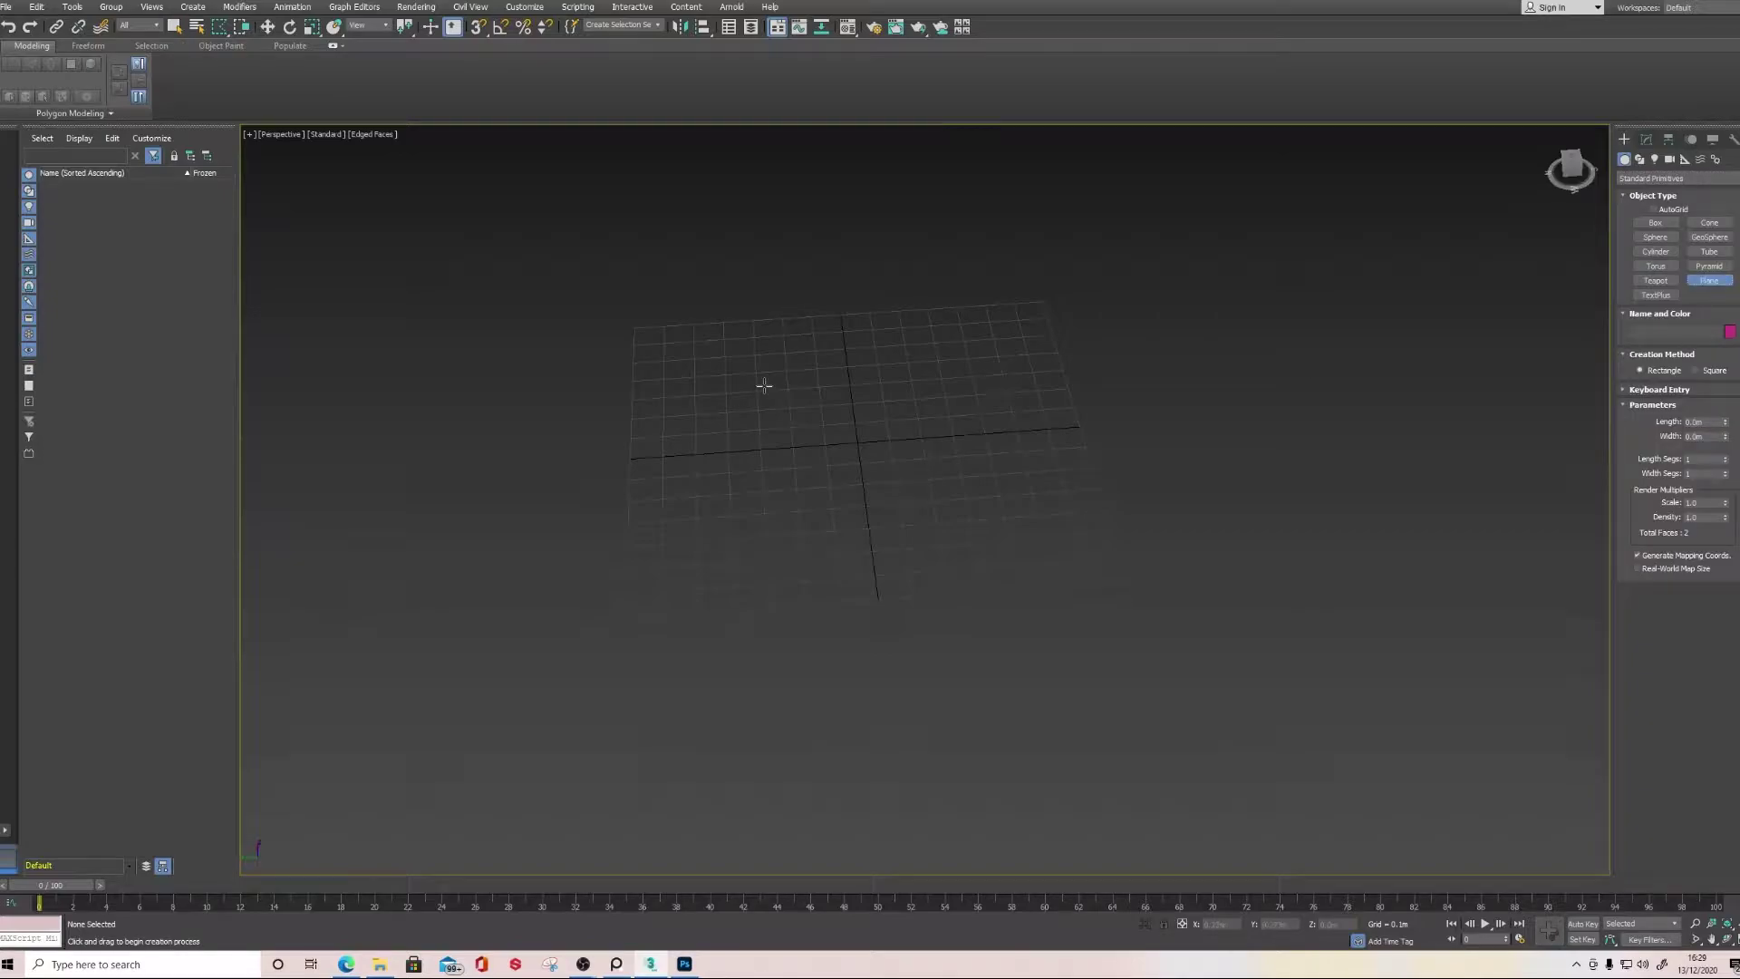
left_click_drag(634, 326, 1126, 581)
key("s")
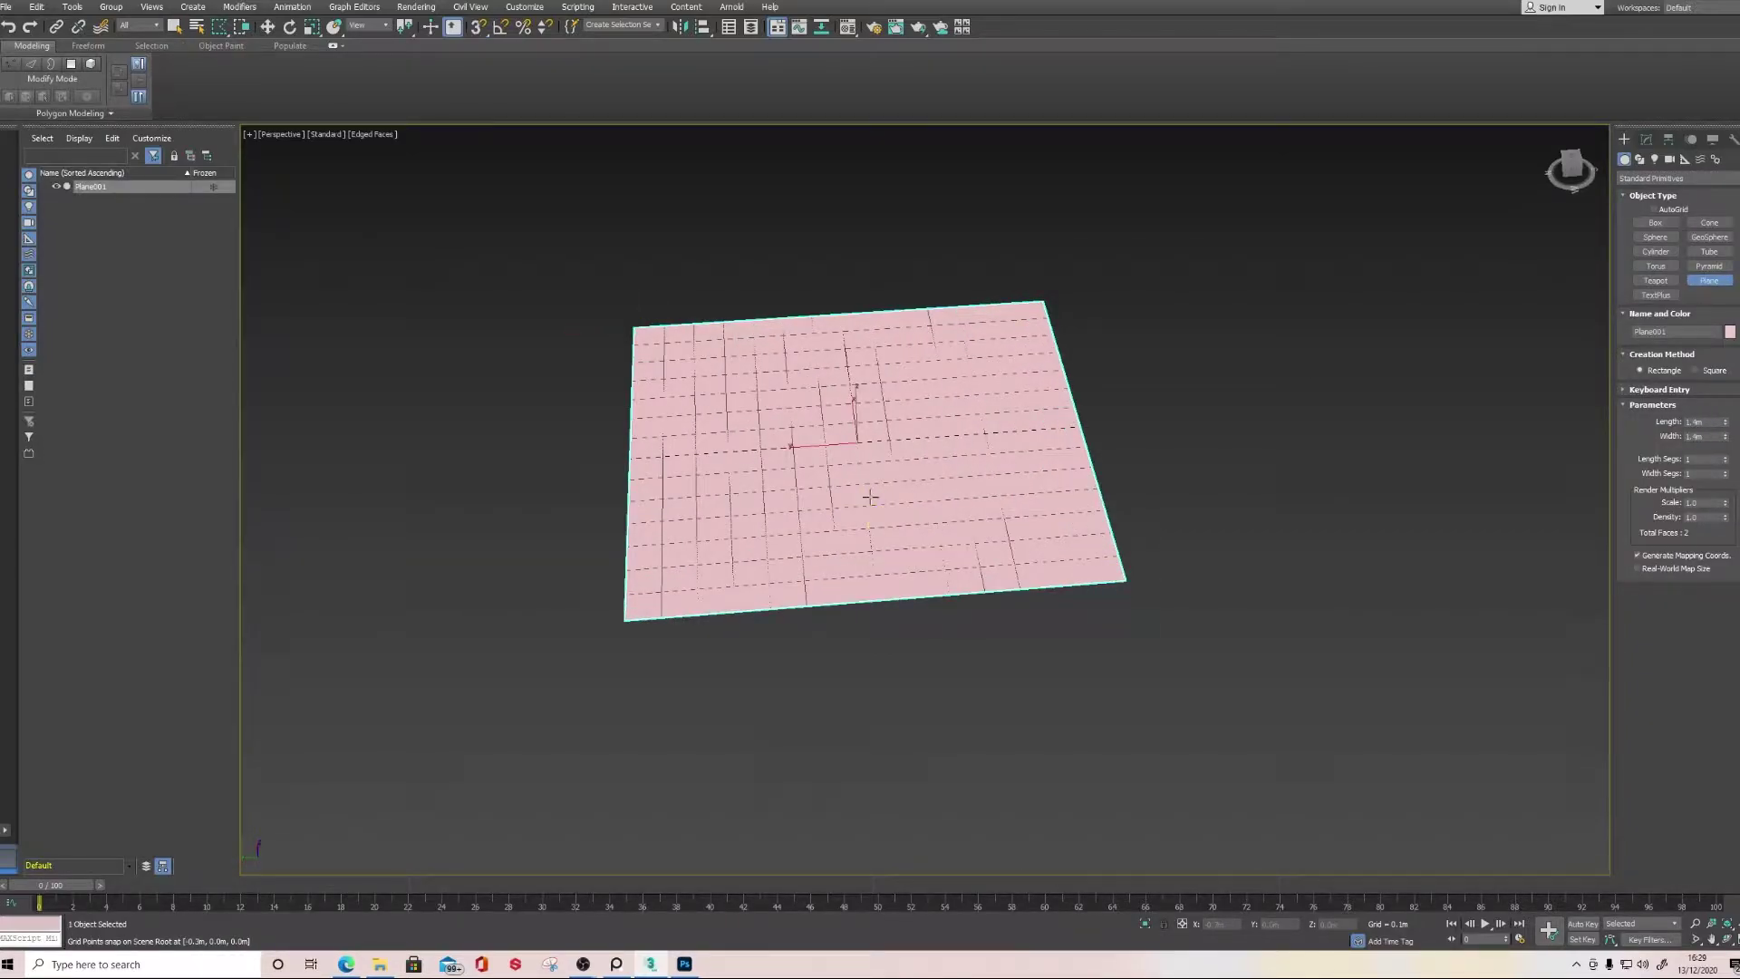
scroll(843, 492, "up", 5)
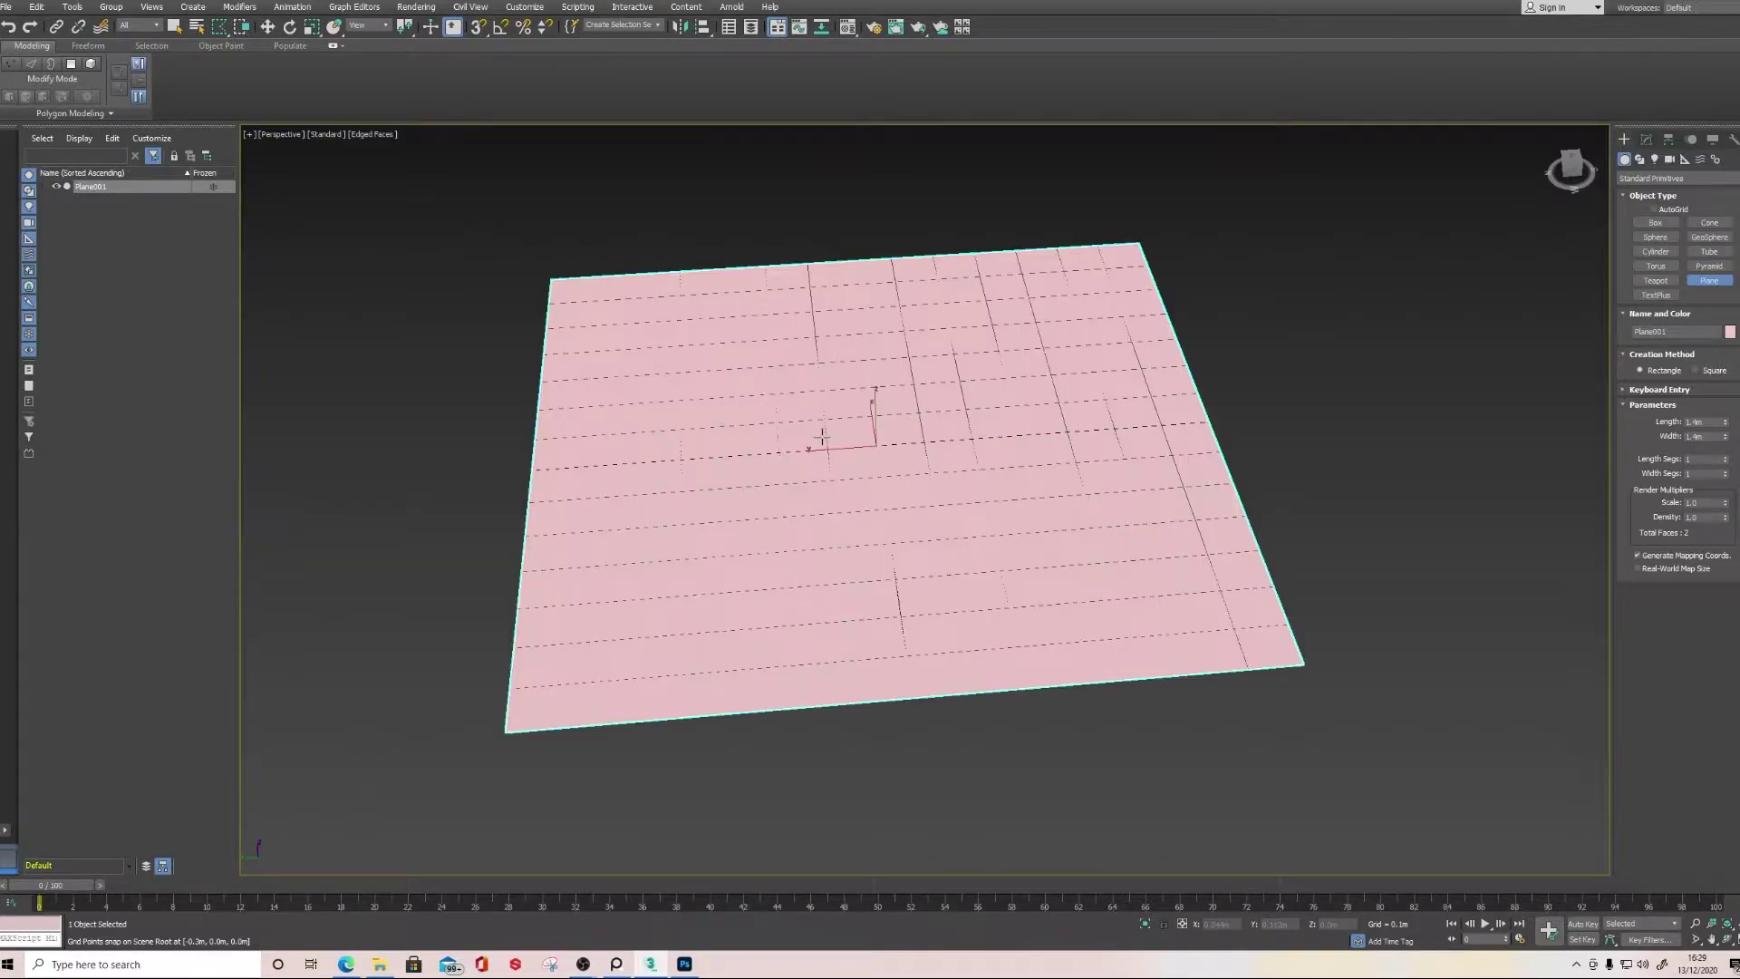
scroll(871, 458, "down", 5)
mouse_move(871, 458)
middle_mouse_down("alt")
mouse_move(869, 430)
mouse_move(863, 464)
mouse_move(1057, 460)
mouse_move(894, 468)
middle_mouse_up("alt")
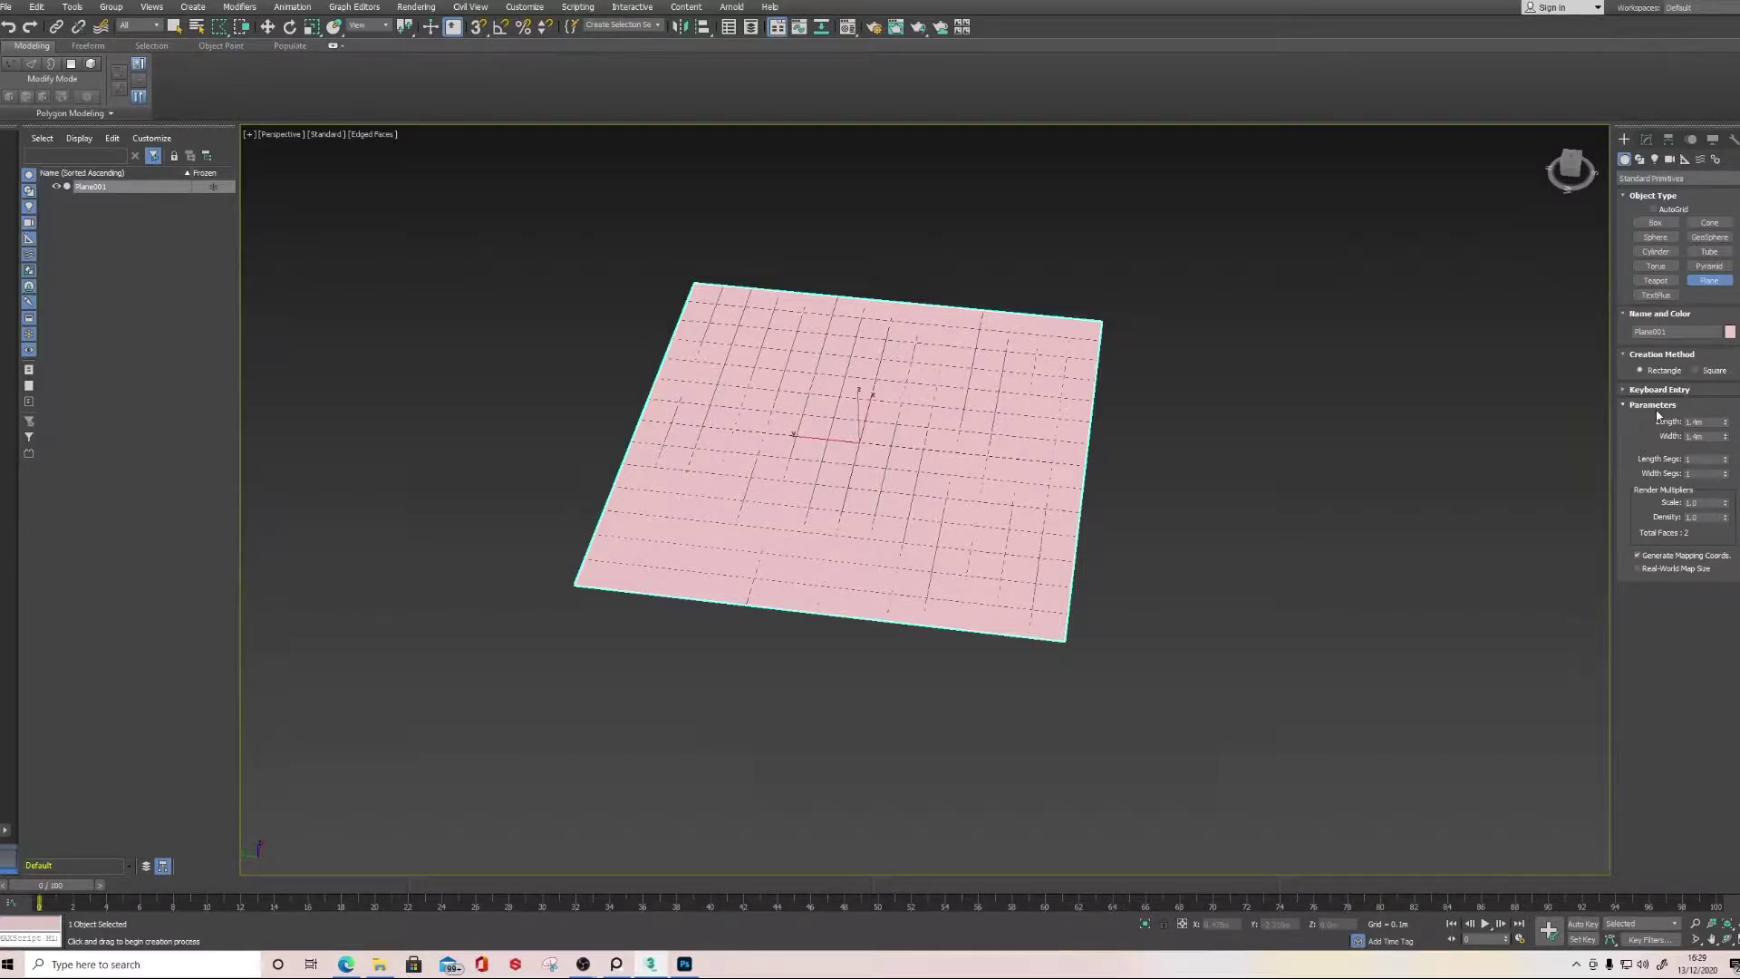
Set the plane's length and width to 4 m each
left_click(1702, 423)
type("4")
key("Tab")
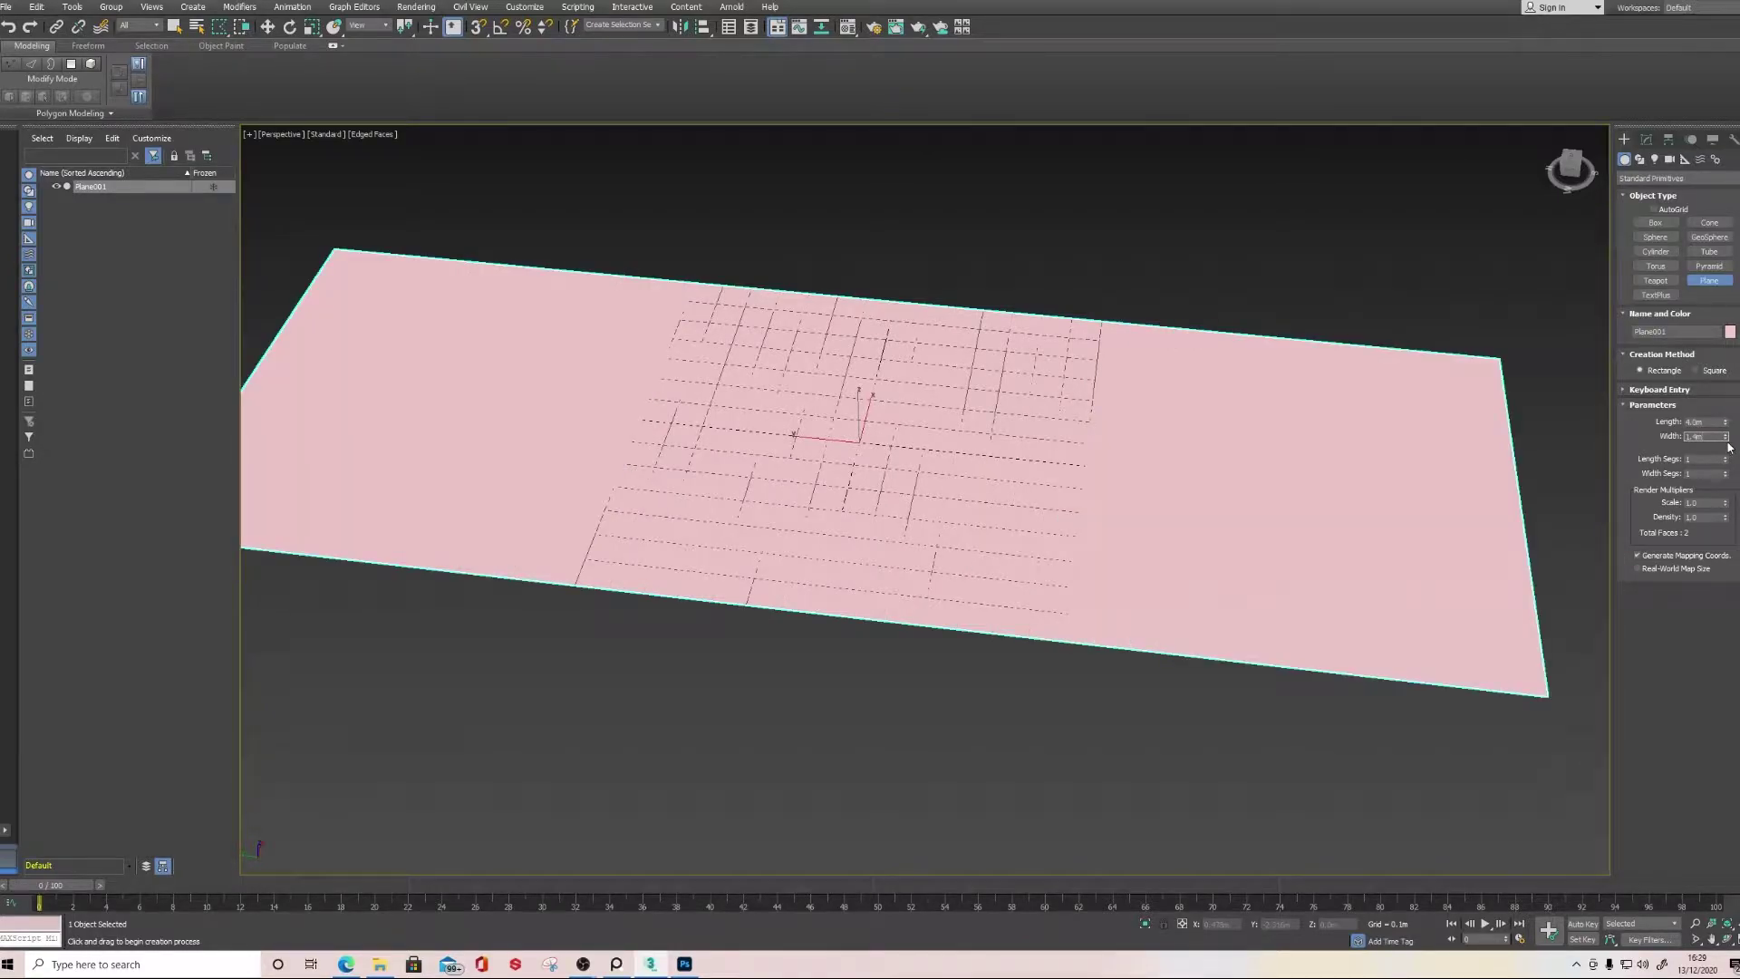
type("4")
key("Return")
scroll(1196, 493, "down", 3)
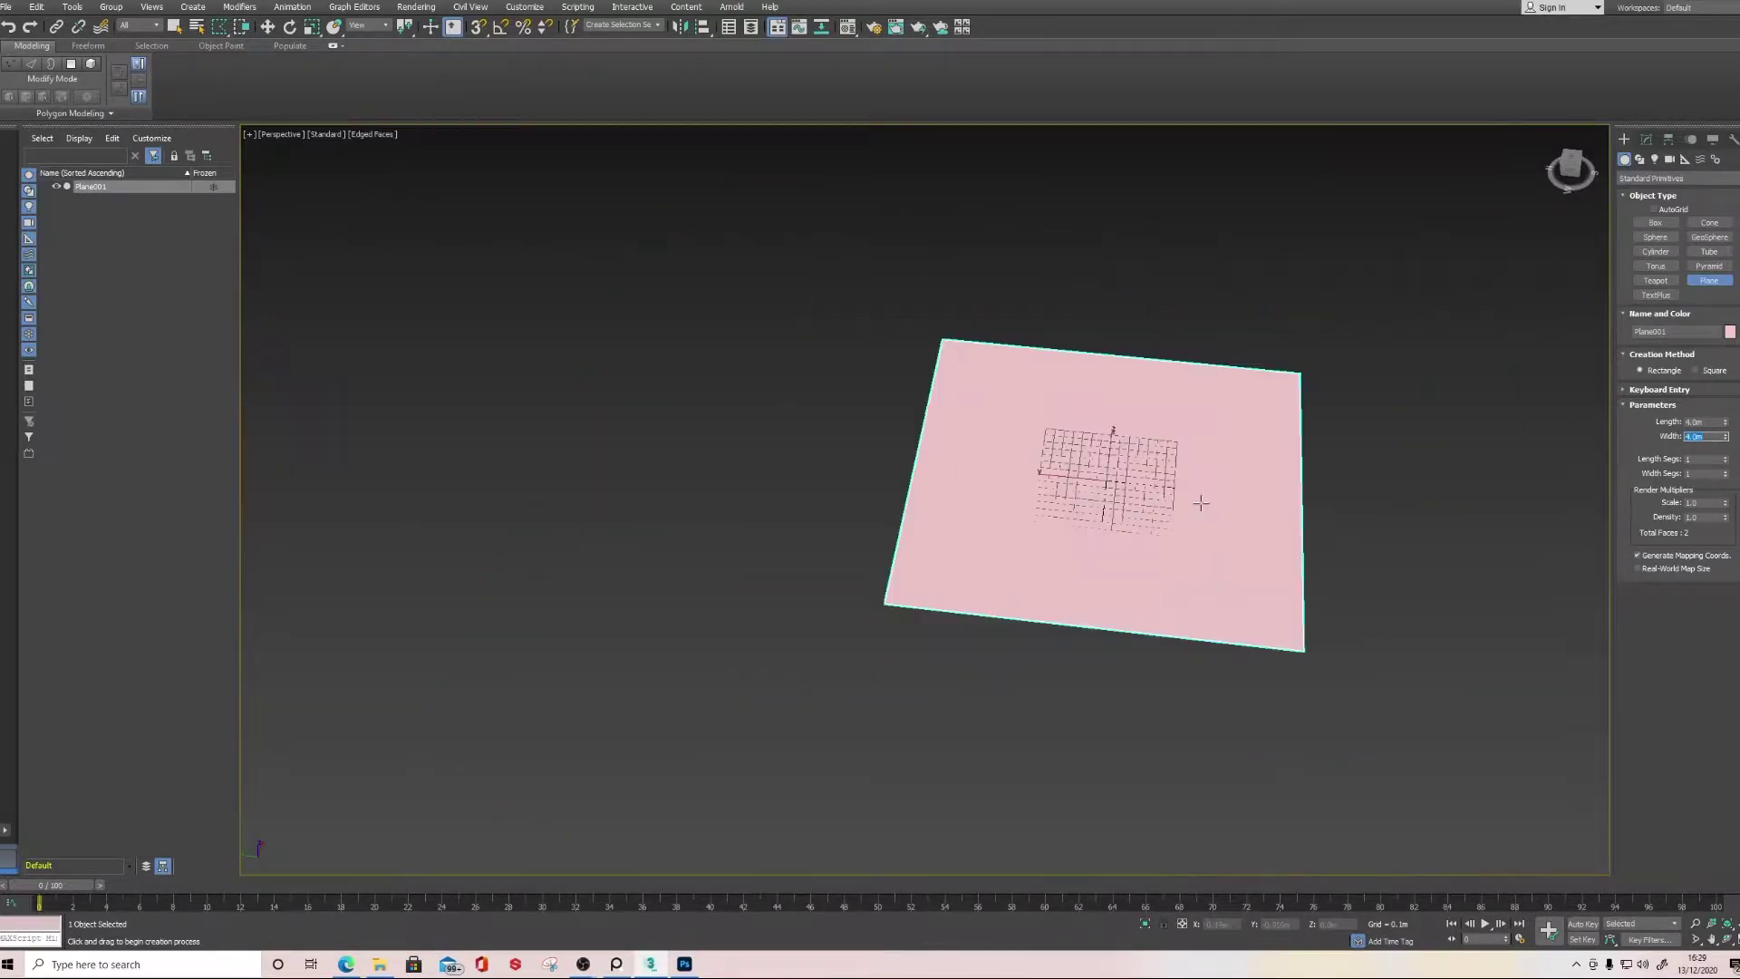
Switch to the reference board and examine the floor section marked on the annotated corridor image
left_click(627, 961)
middle_click_drag(1006, 777, 1016, 582)
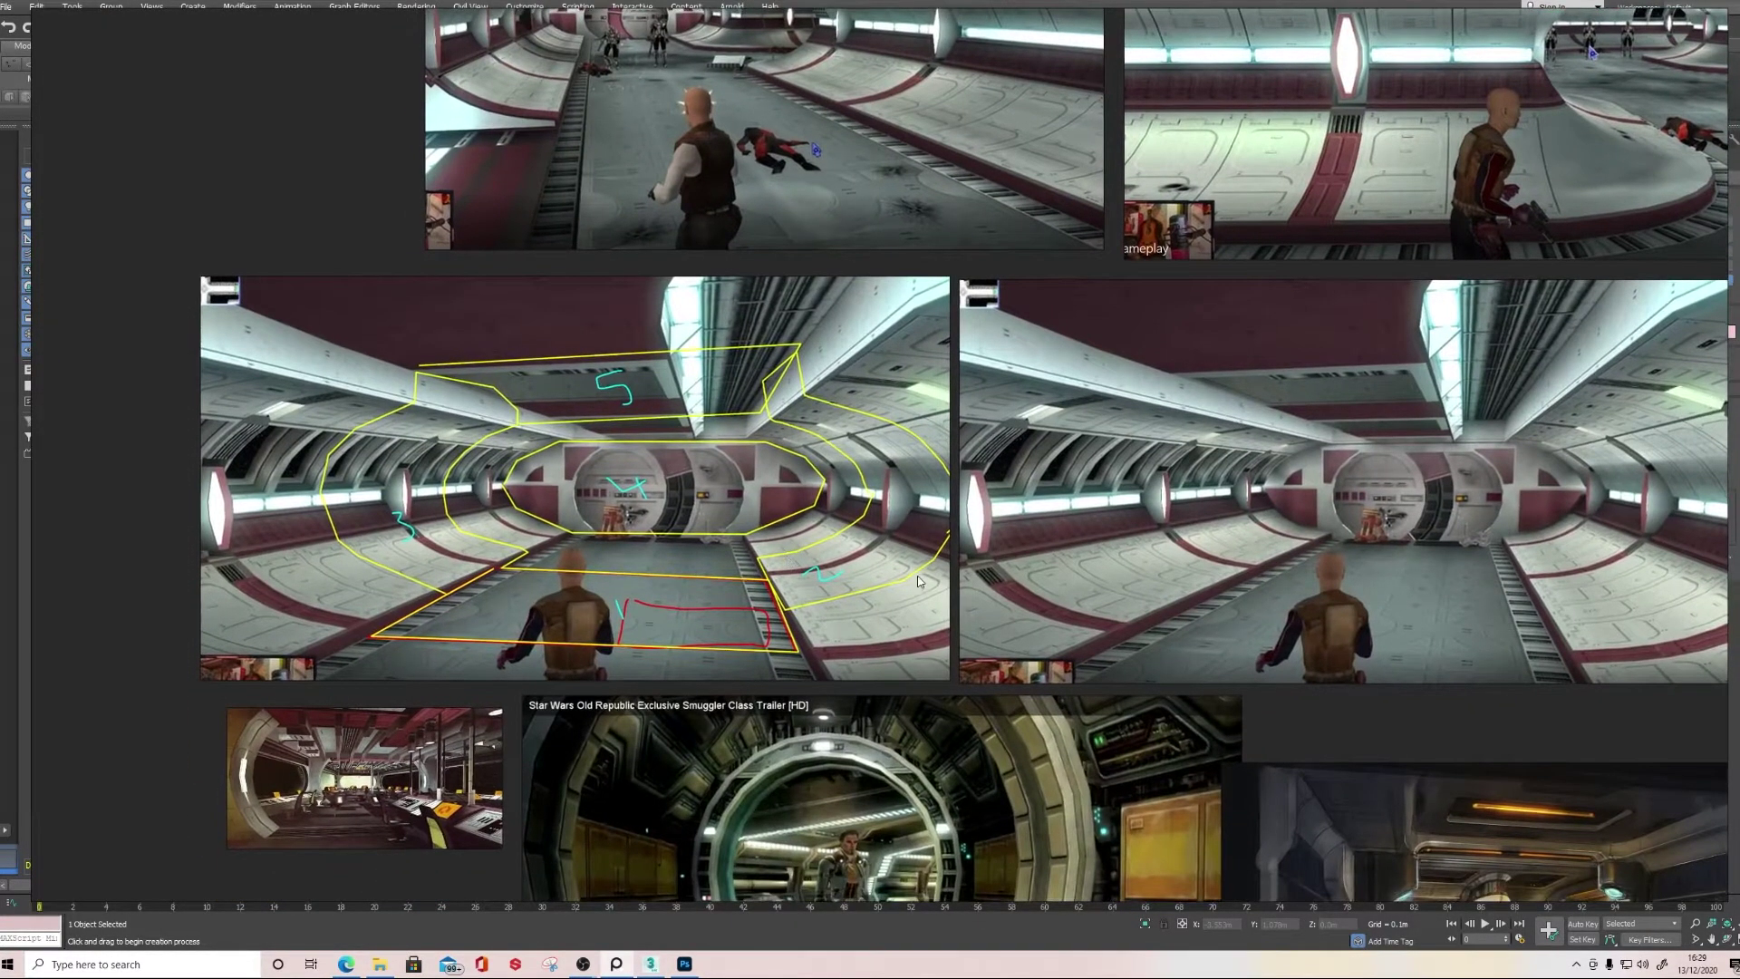
scroll(681, 594, "up", 2)
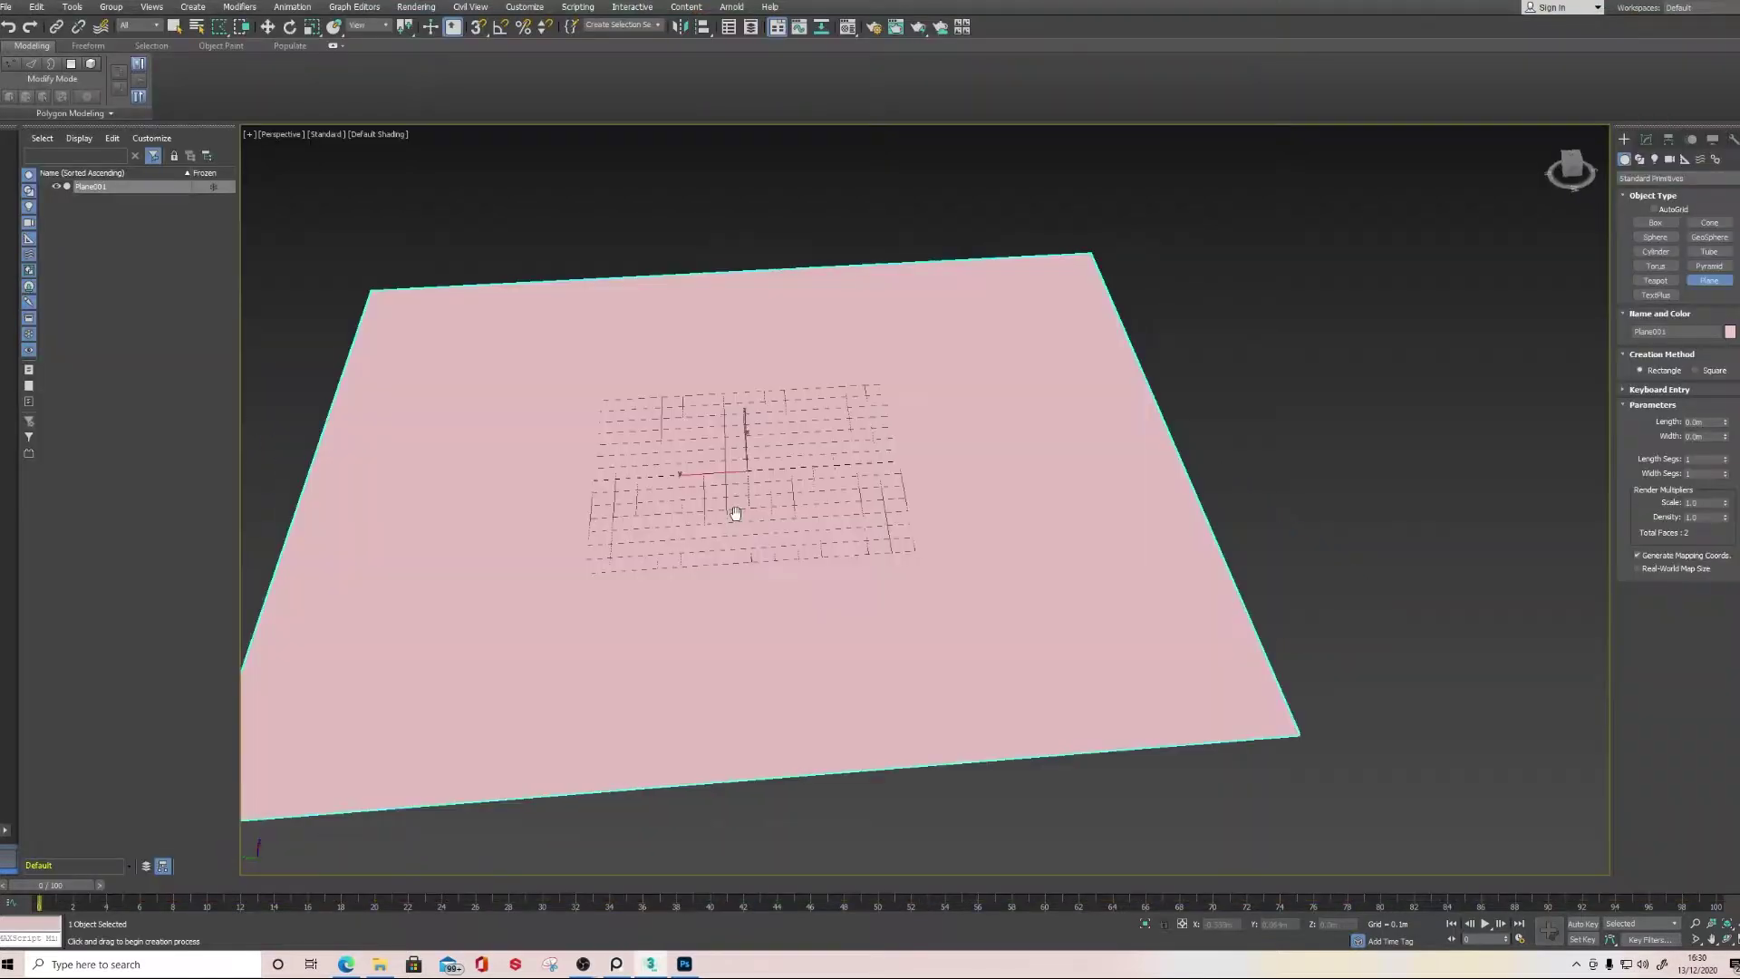
Apply the 01 - Default material to the plane
middle_click_drag(726, 509, 725, 531)
key("m")
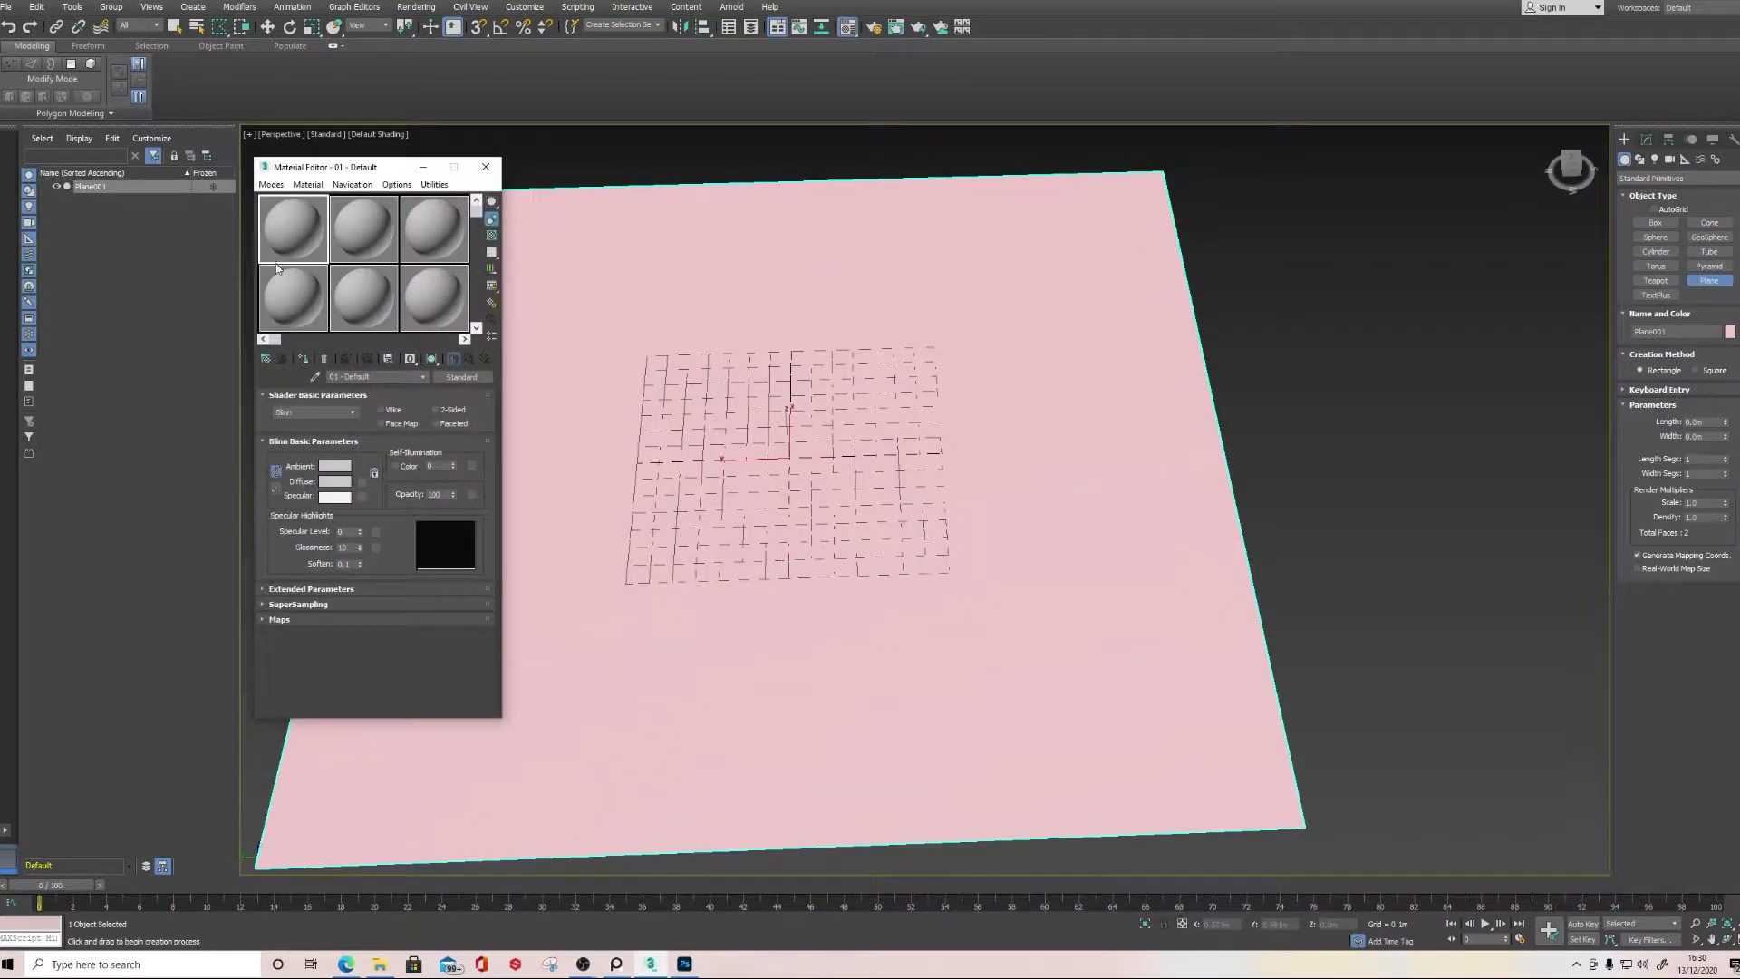
left_click_drag(324, 257, 580, 192)
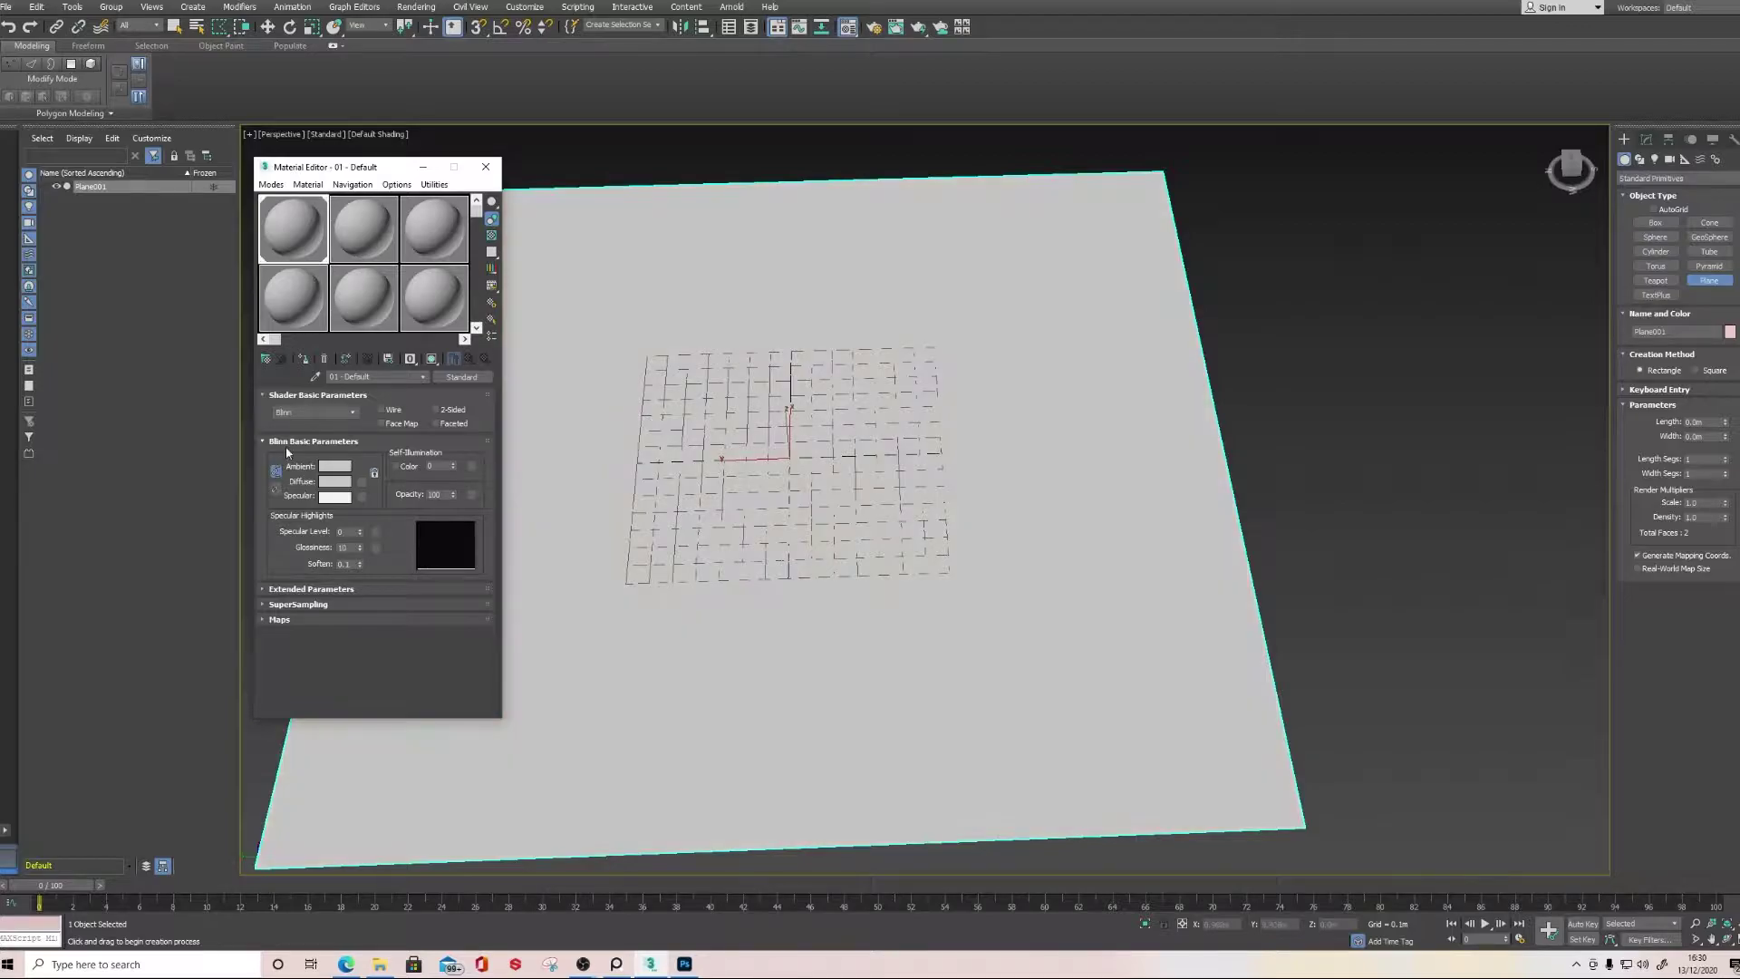
left_click(485, 167)
middle_click_drag(839, 229, 952, 261, "alt")
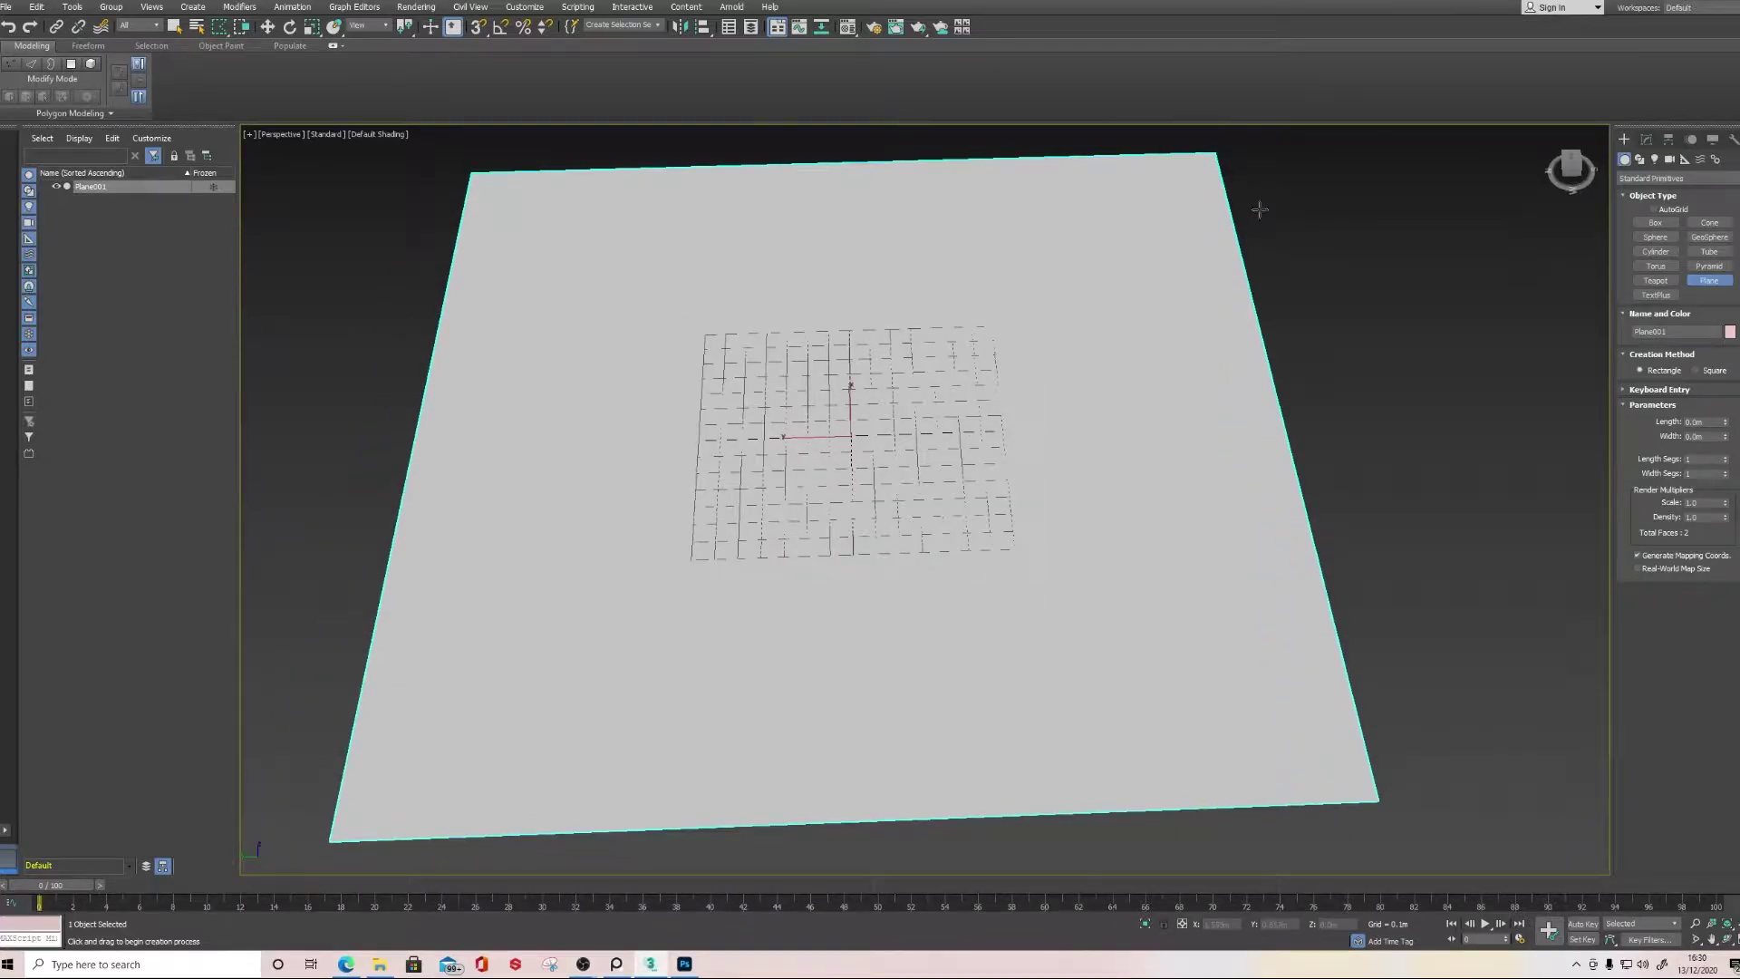
Review the plane's object color palette, keeping the current color
left_click(1645, 139)
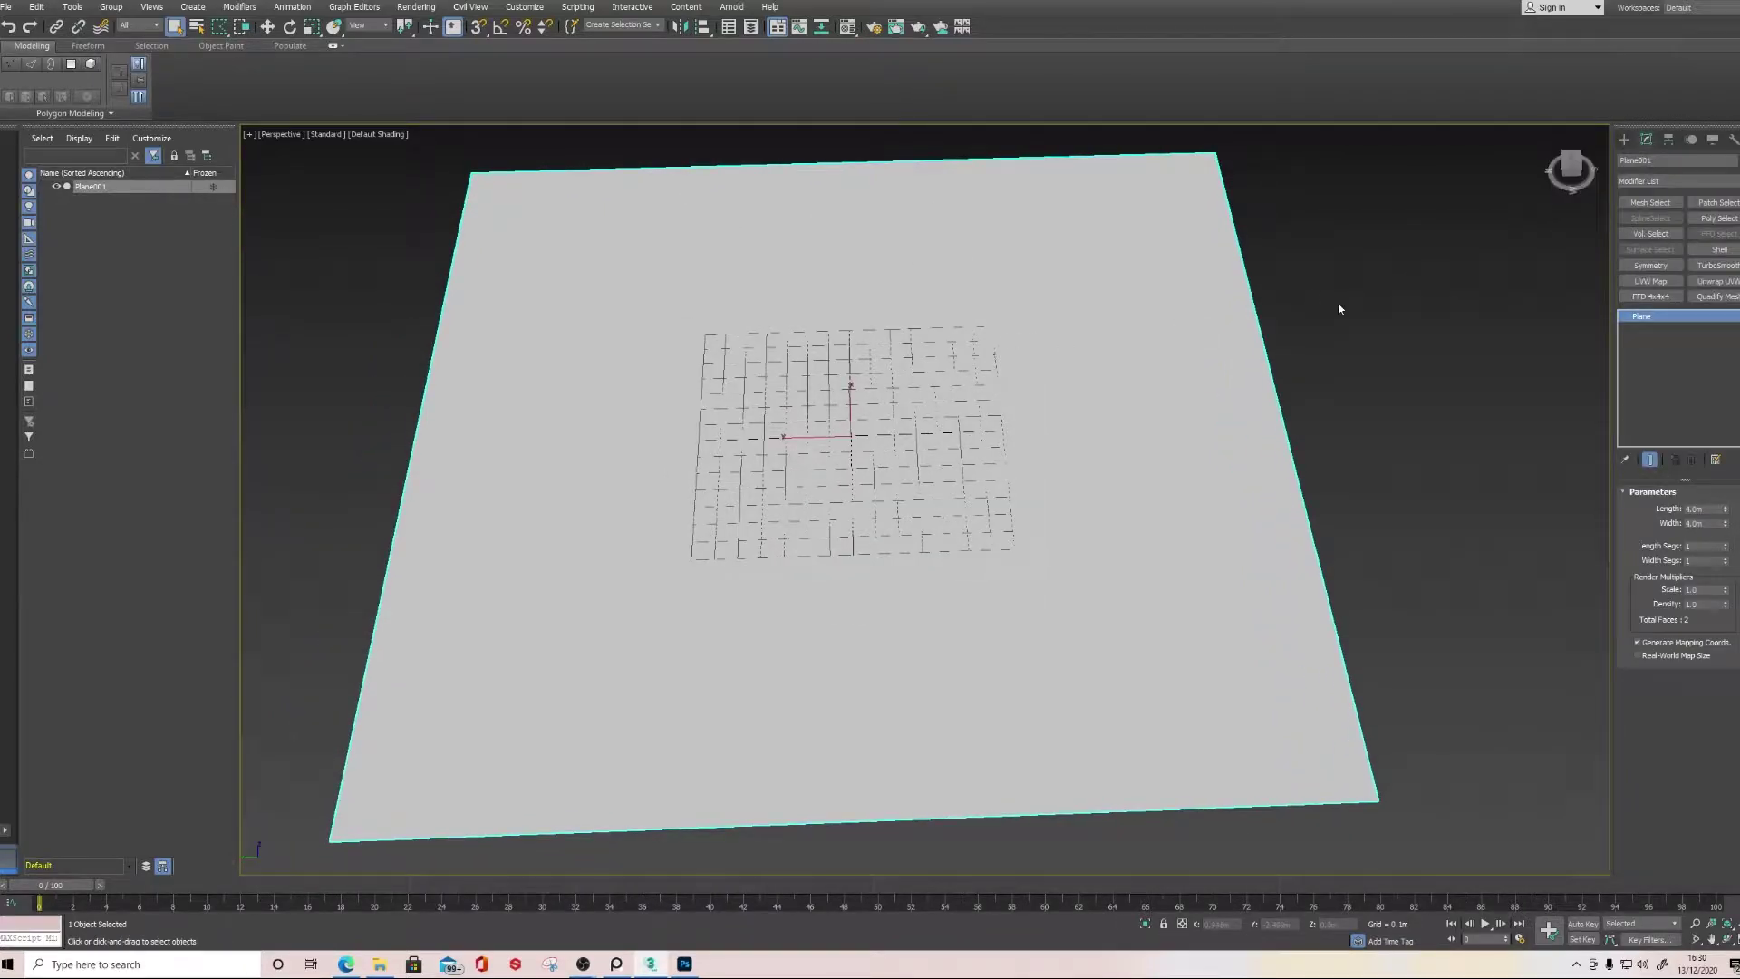
left_click(1624, 138)
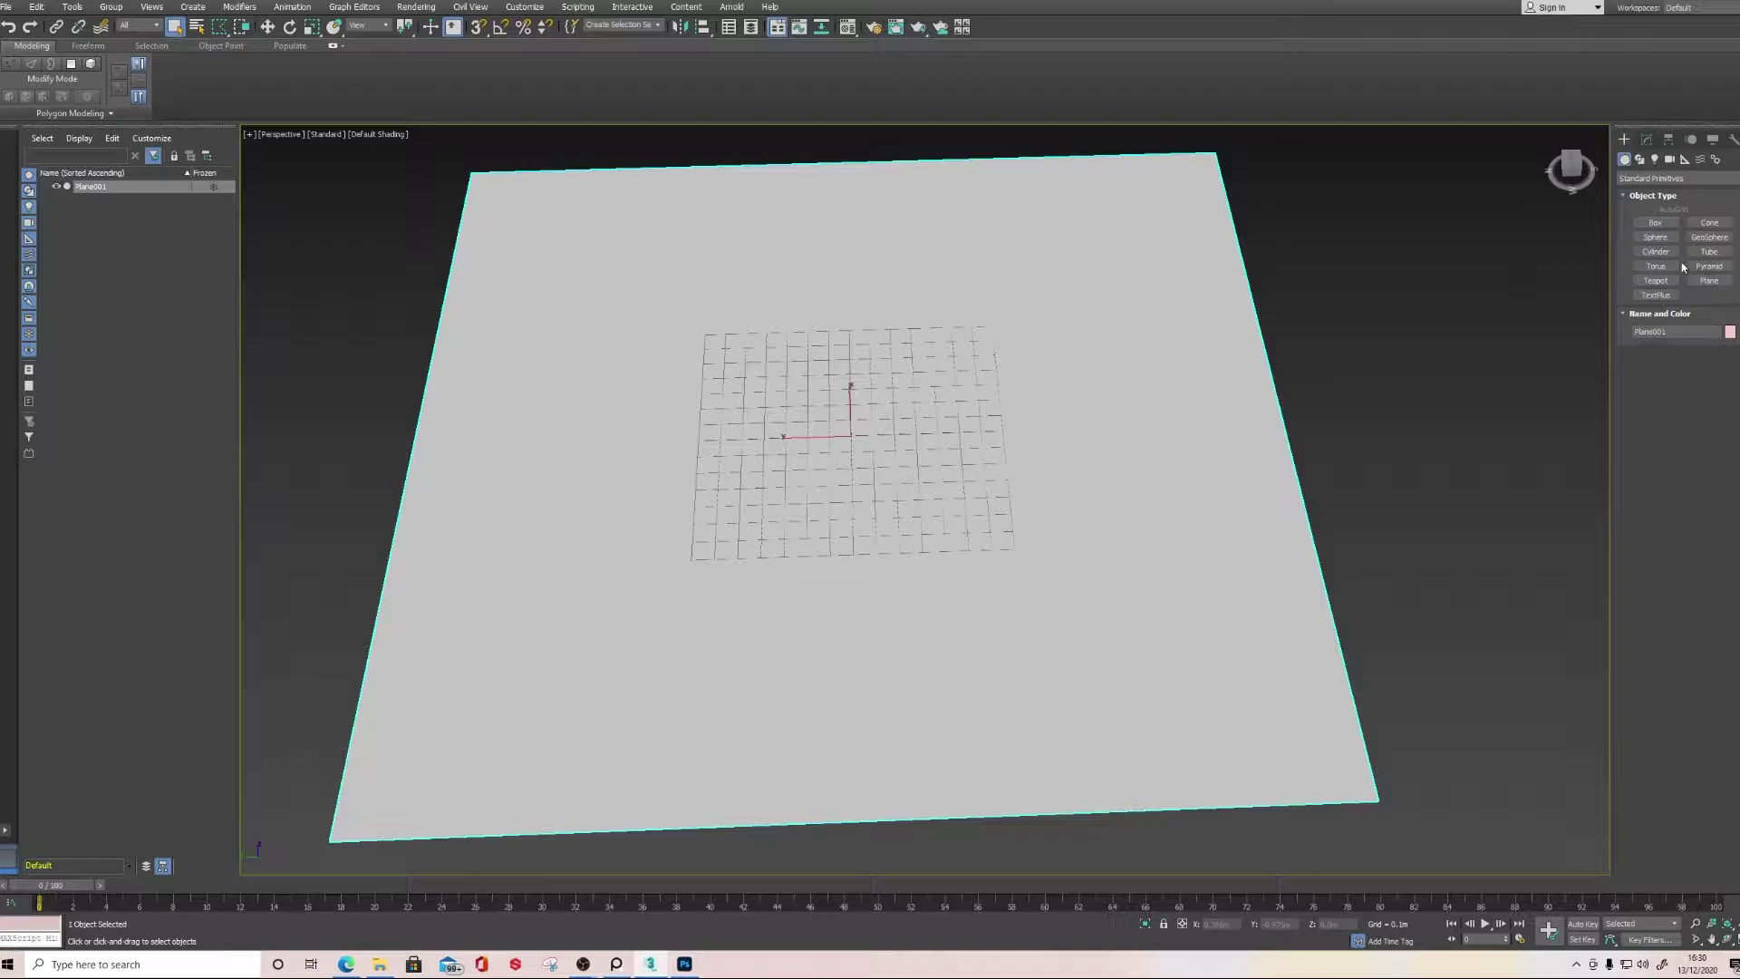
left_click(1730, 333)
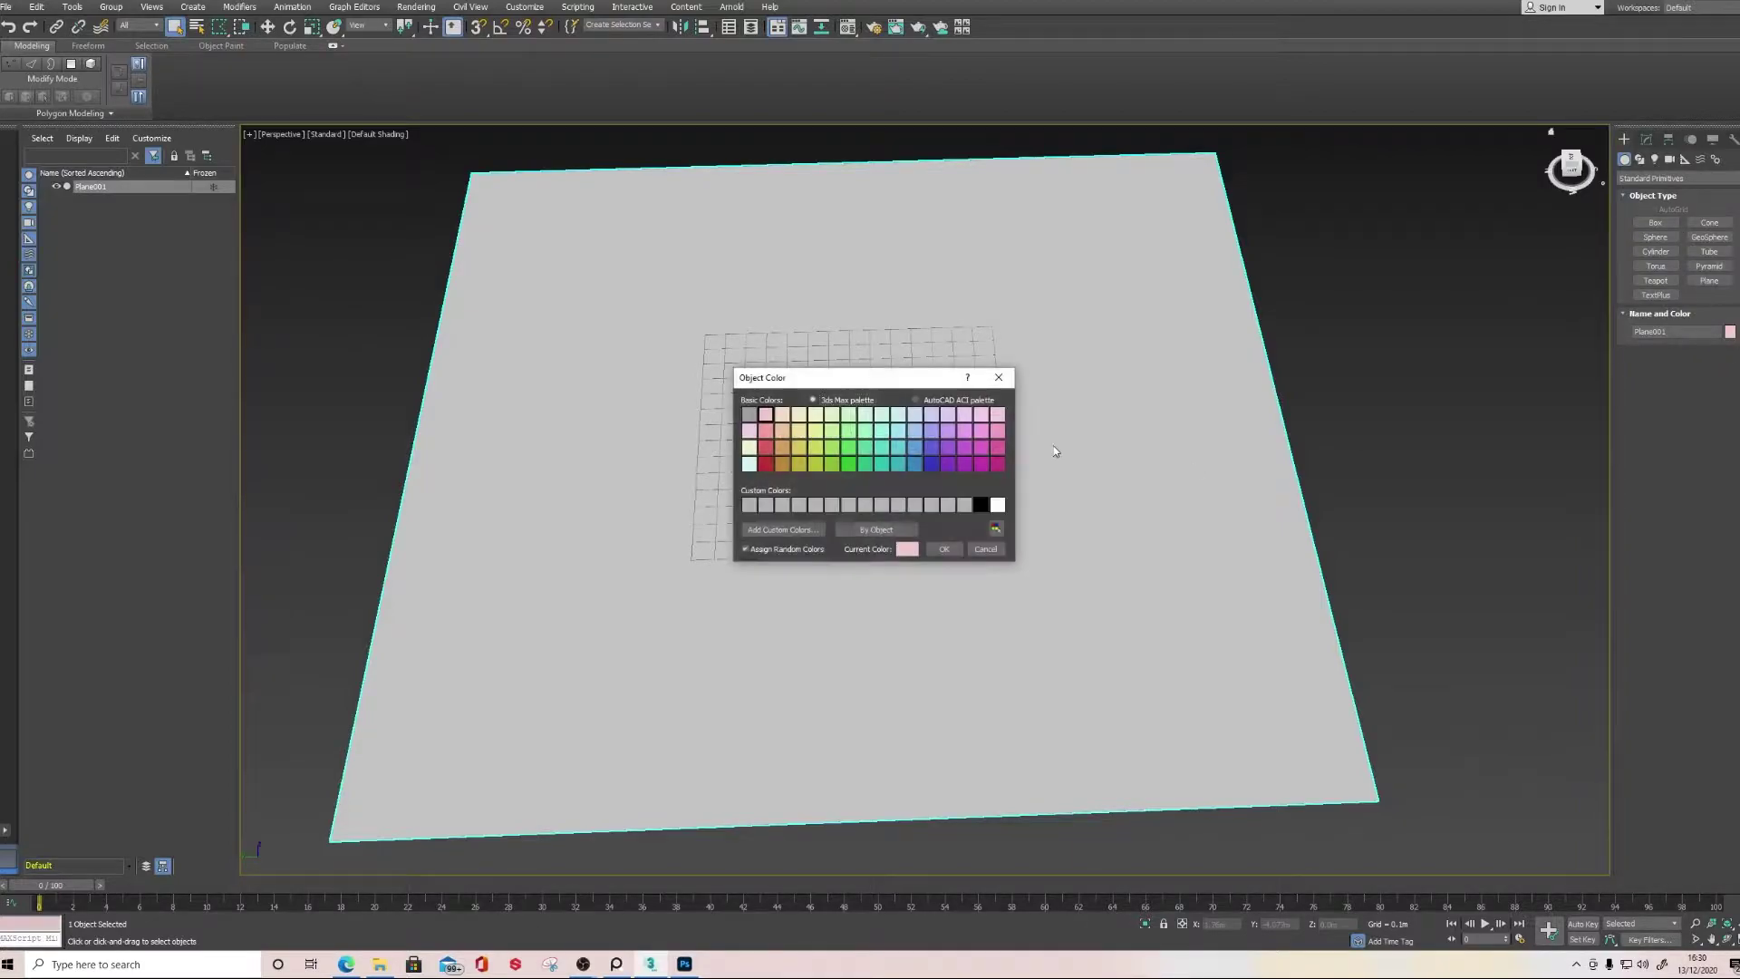
left_click(944, 549)
middle_click_drag(1027, 465, 1097, 478)
Convert the plane to an Editable Poly
left_click(1646, 139)
middle_click_drag(943, 478, 921, 512)
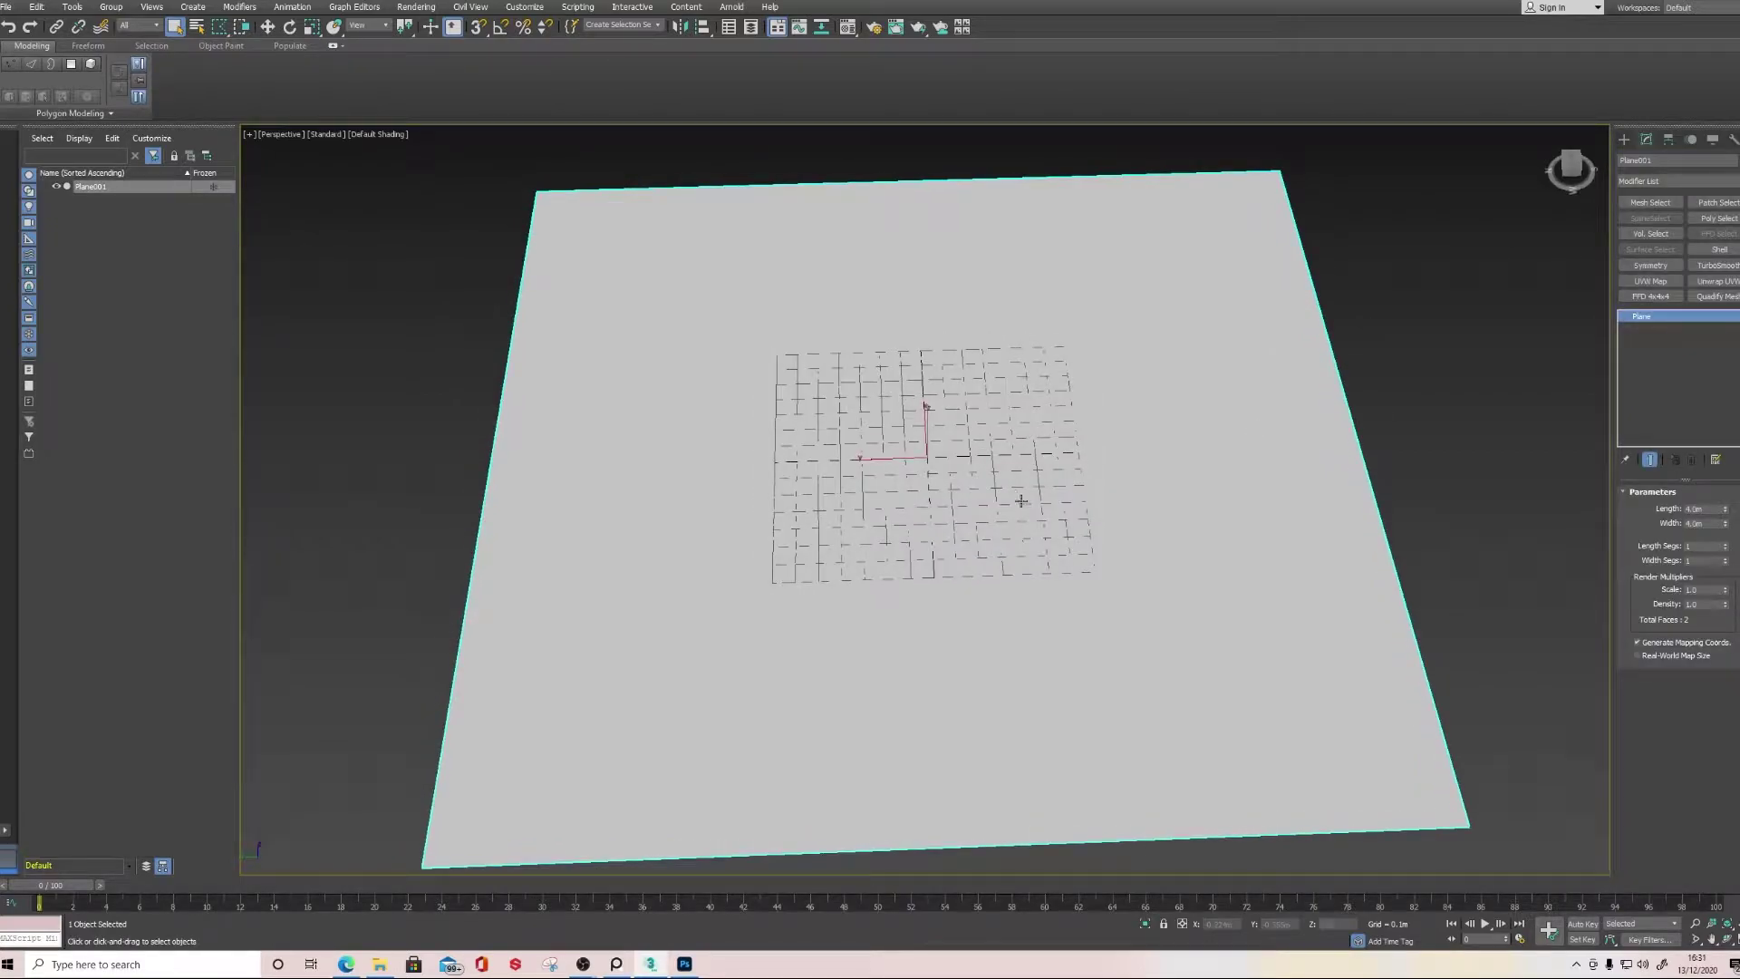
middle_click_drag(1037, 489, 998, 481)
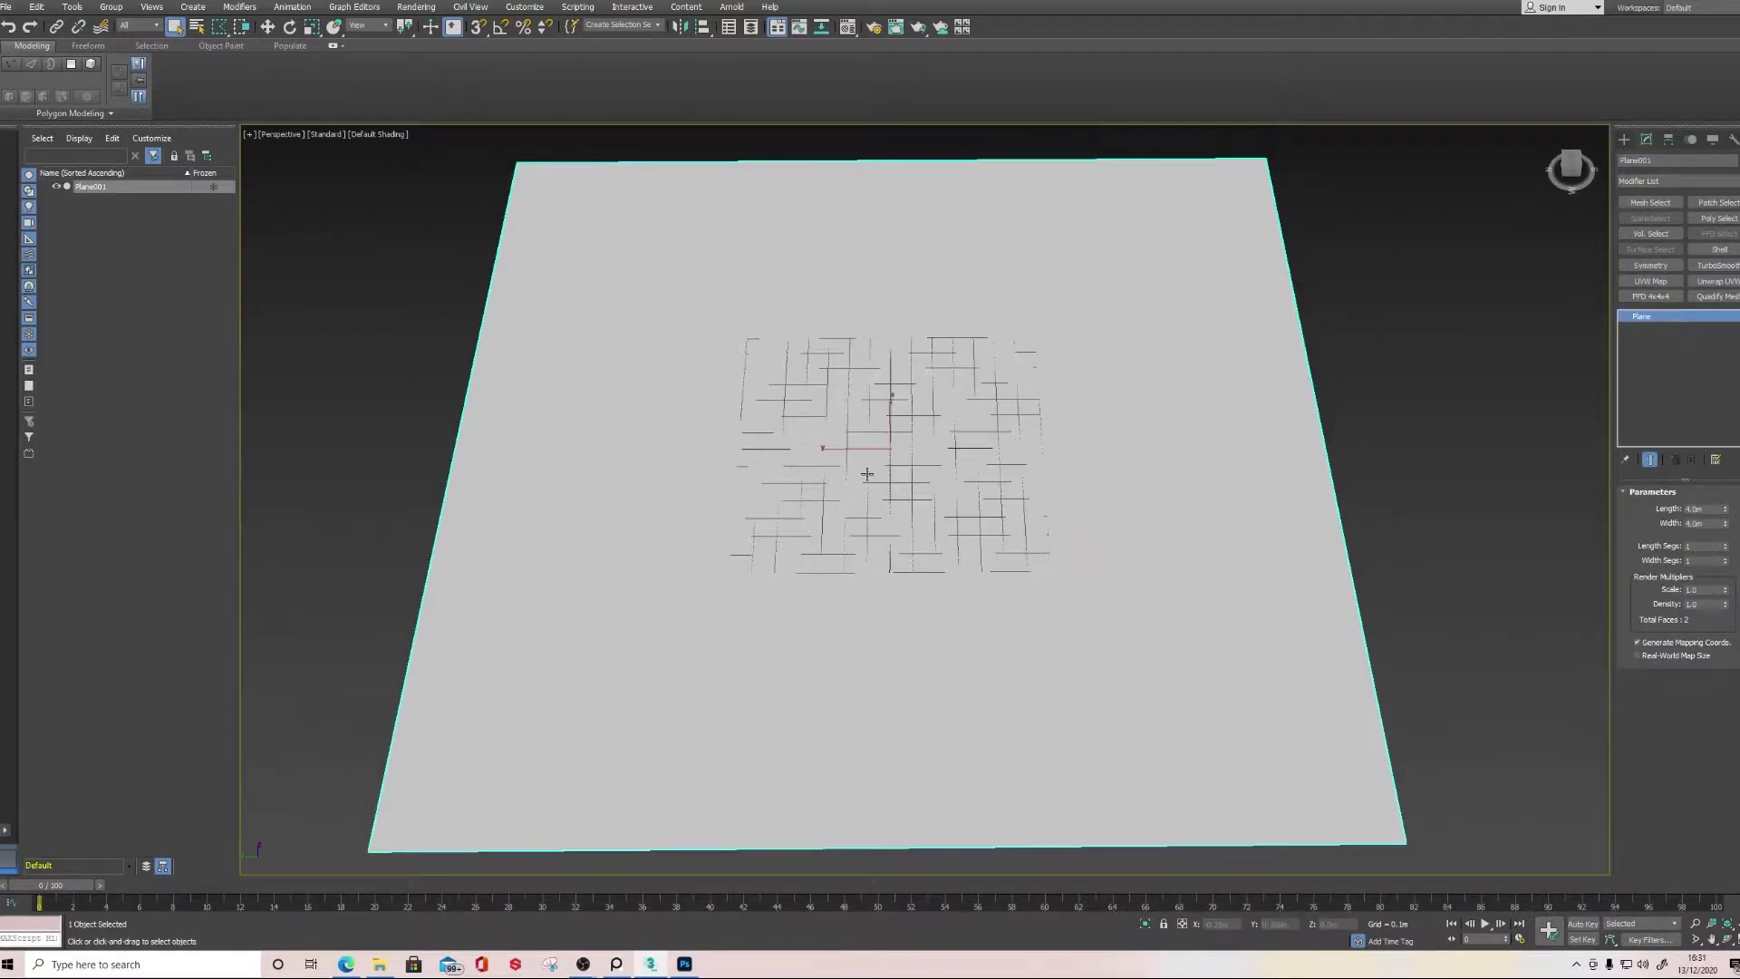
right_click(710, 381)
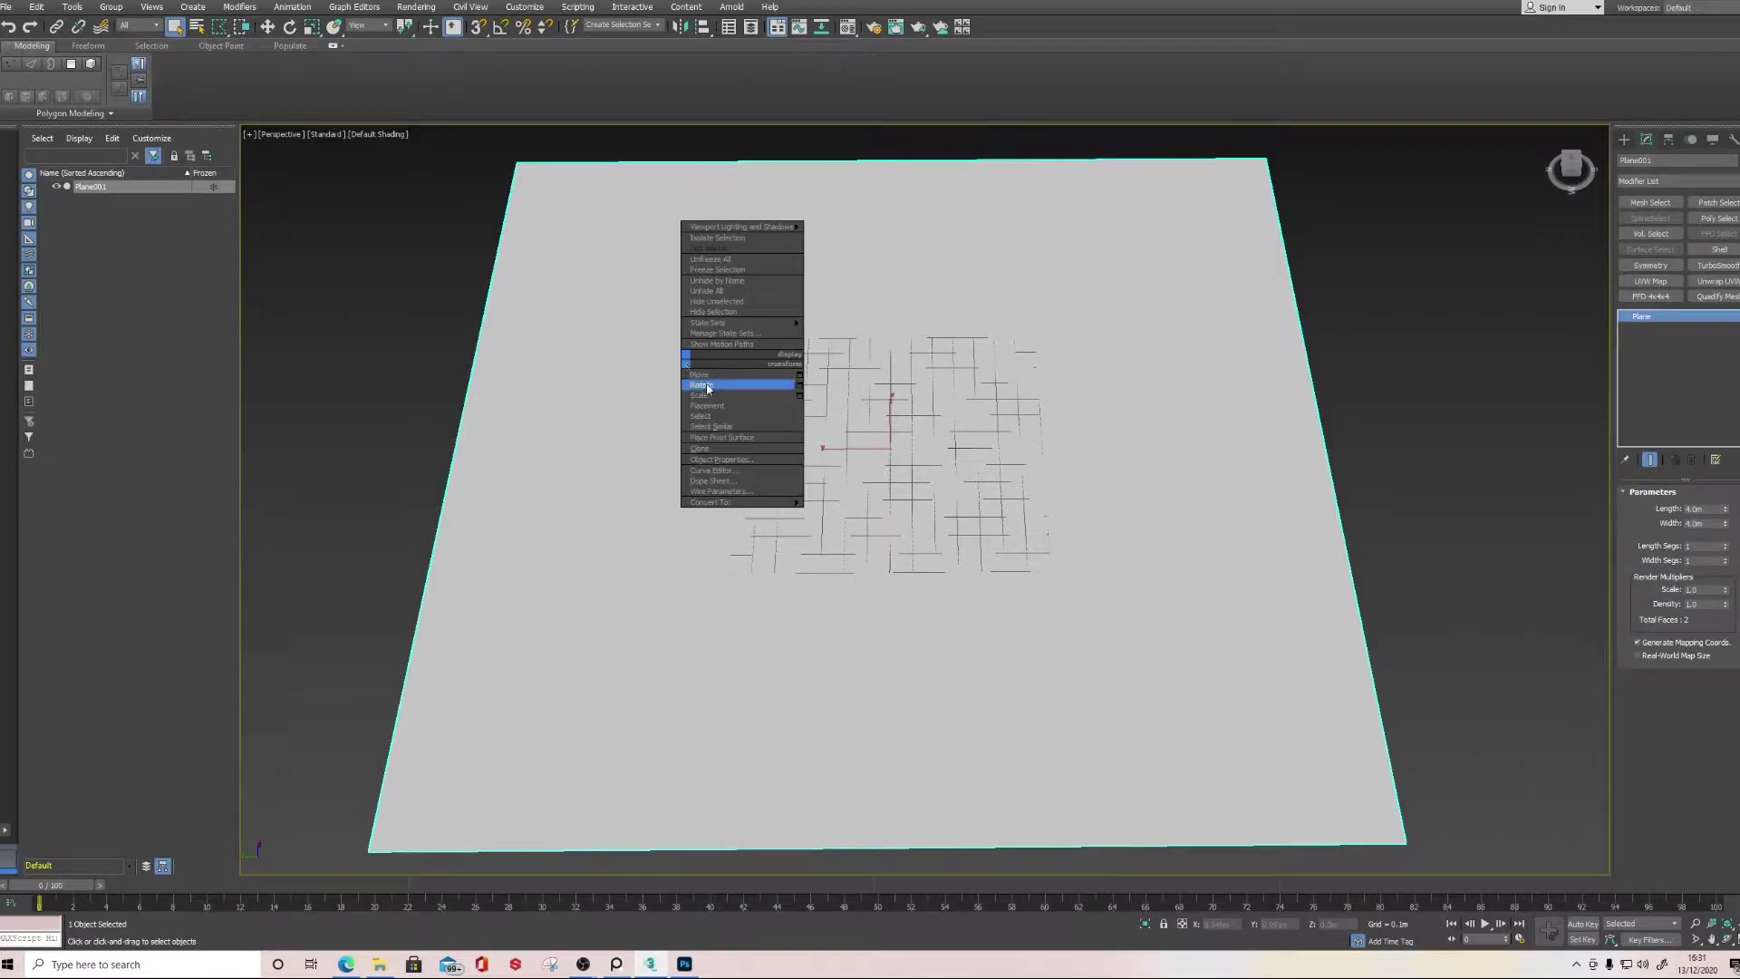
mouse_move(715, 502)
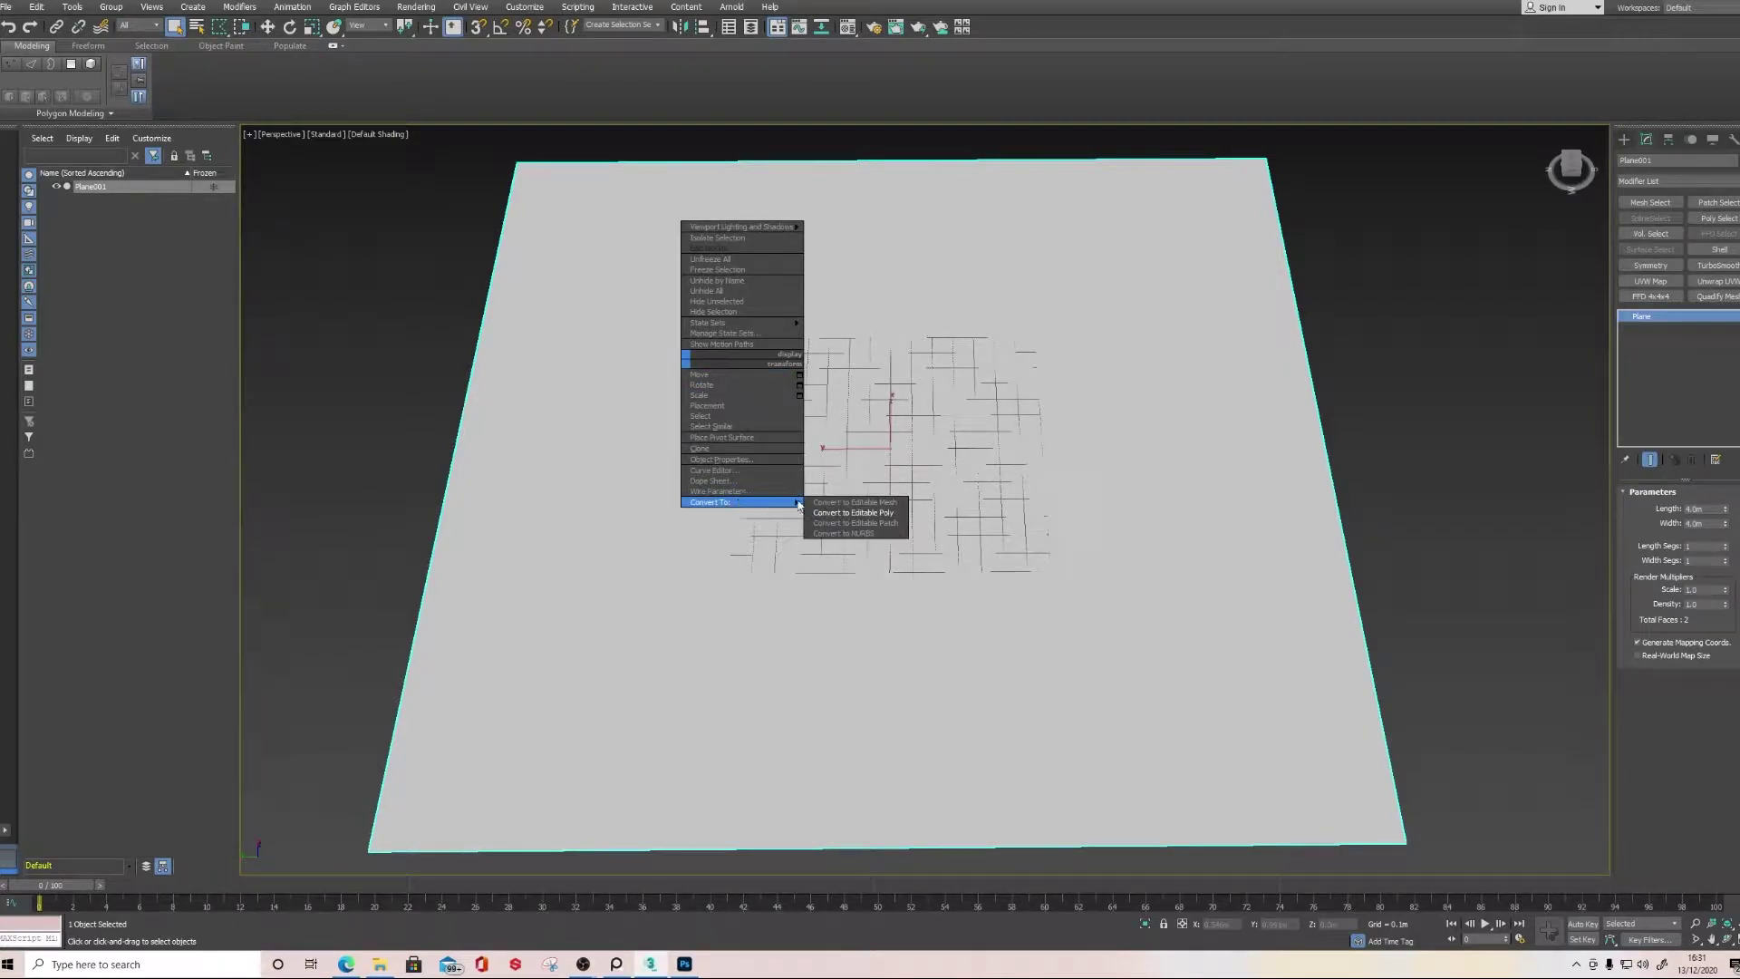
left_click(852, 512)
Select the plane's two opposite near and far edges and connect them with one segment through the middle
scroll(974, 508, "down", 5)
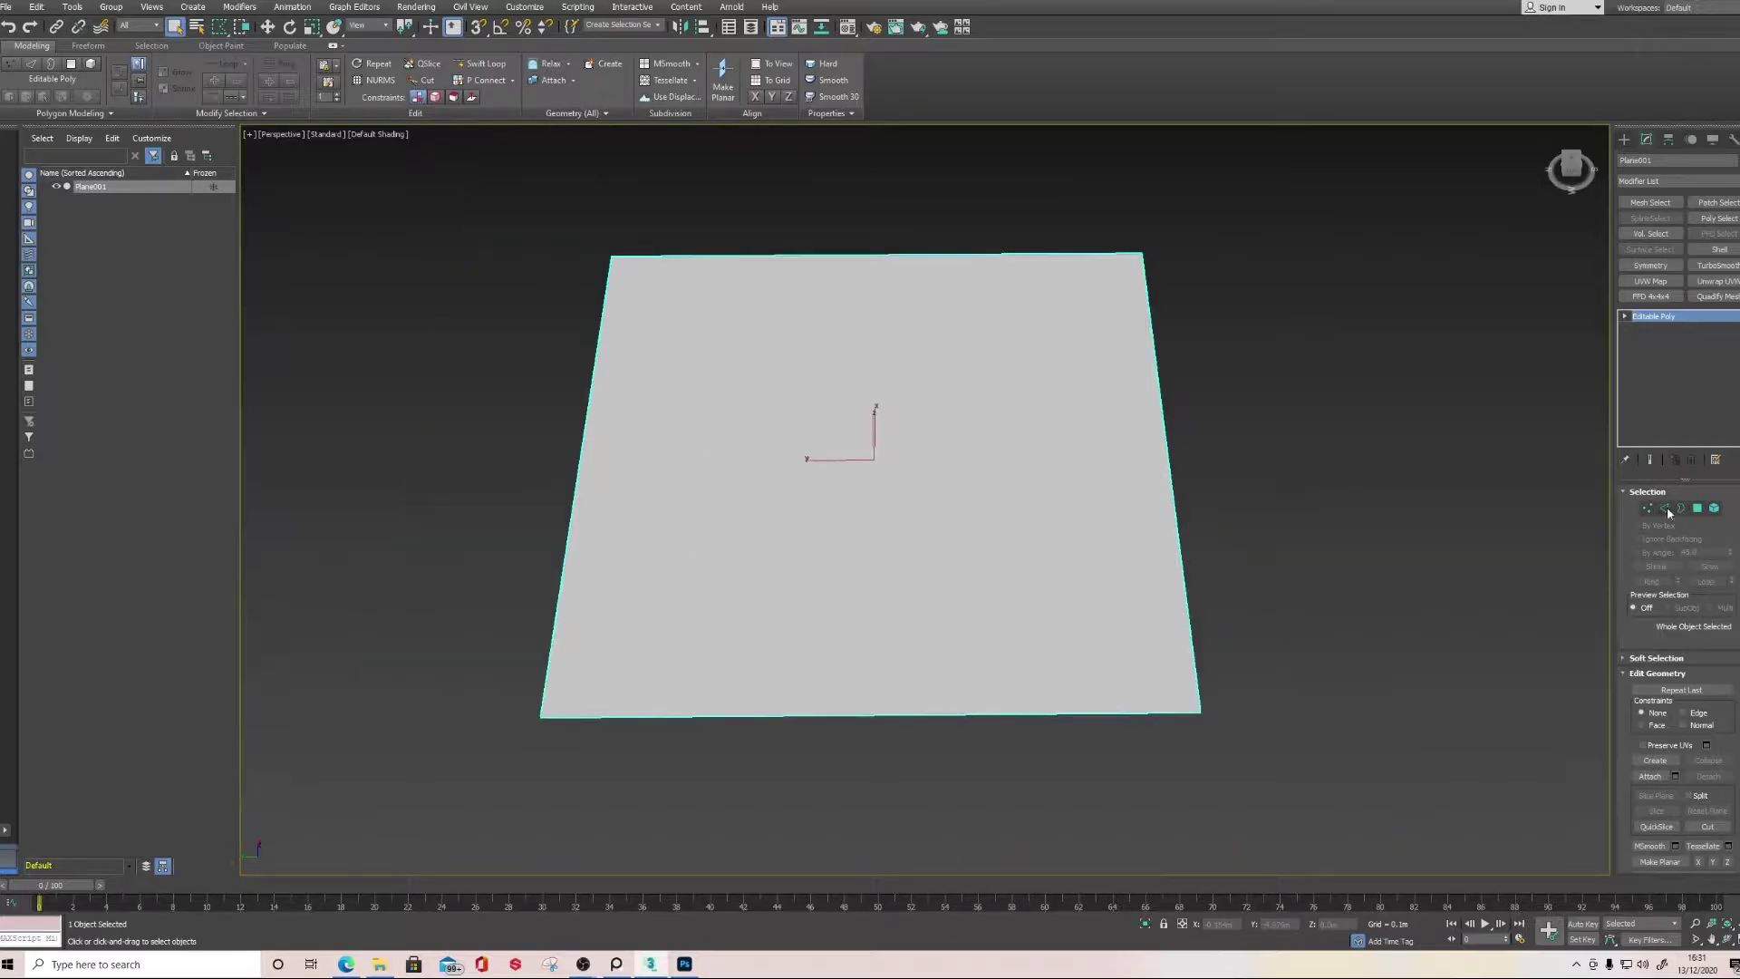
left_click(1665, 509)
left_click_drag(914, 214, 885, 736)
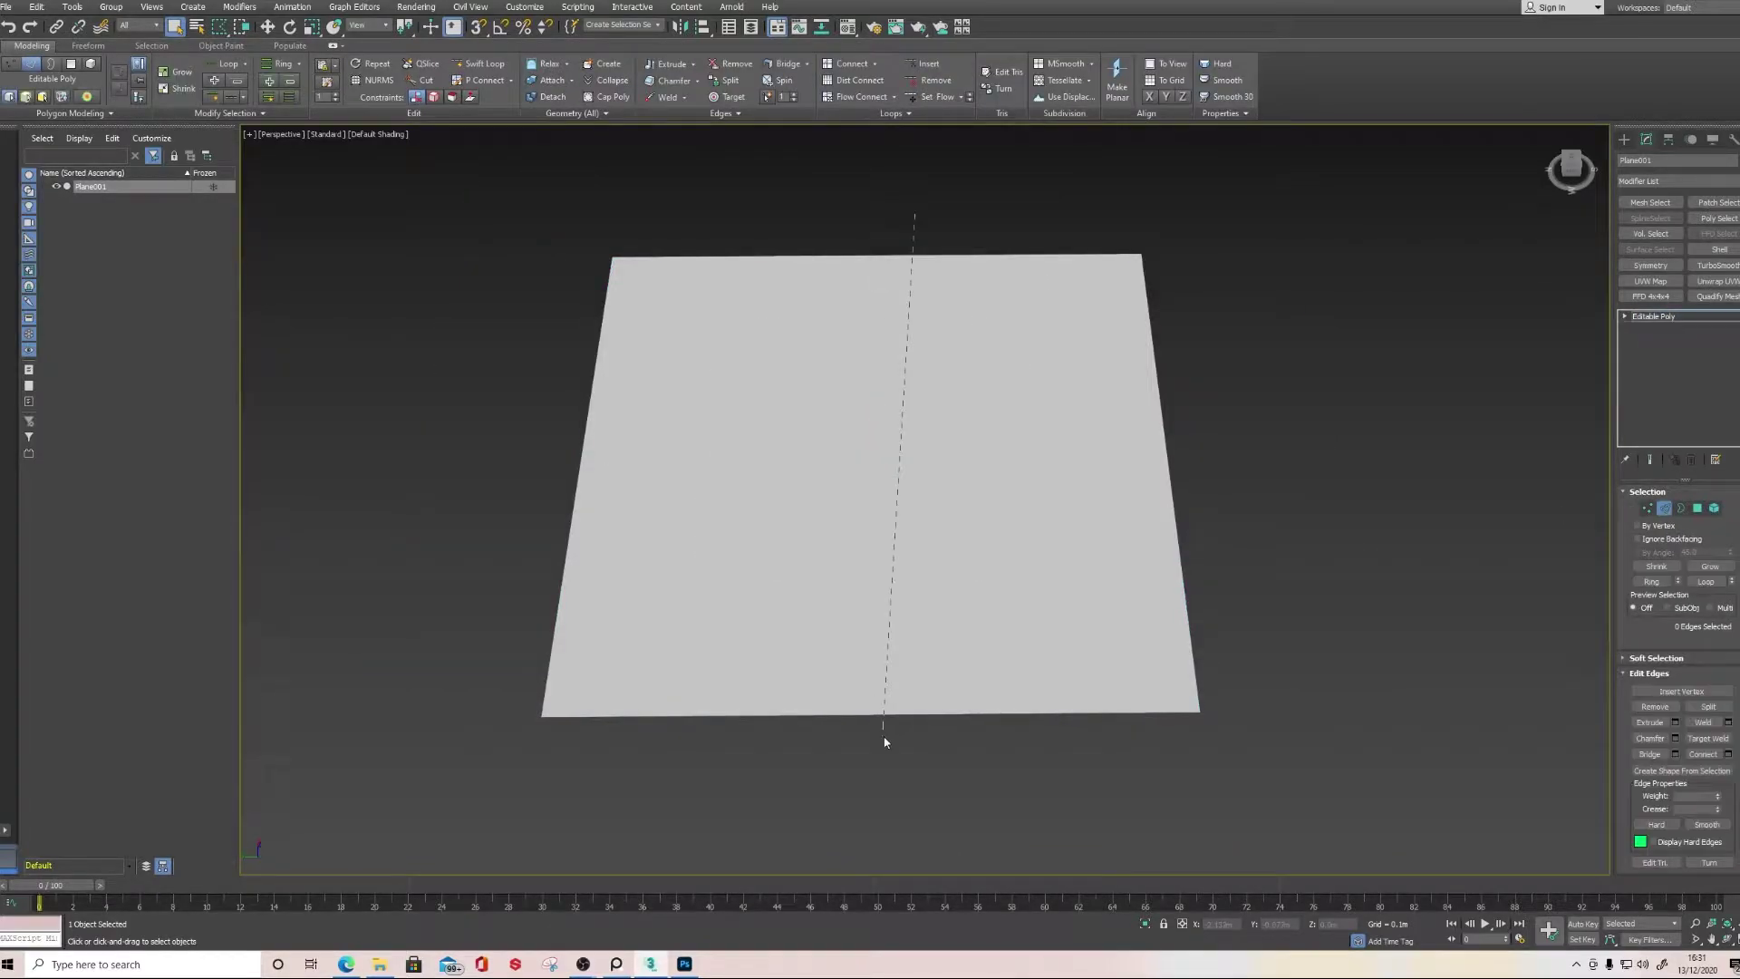
double_click(1046, 503)
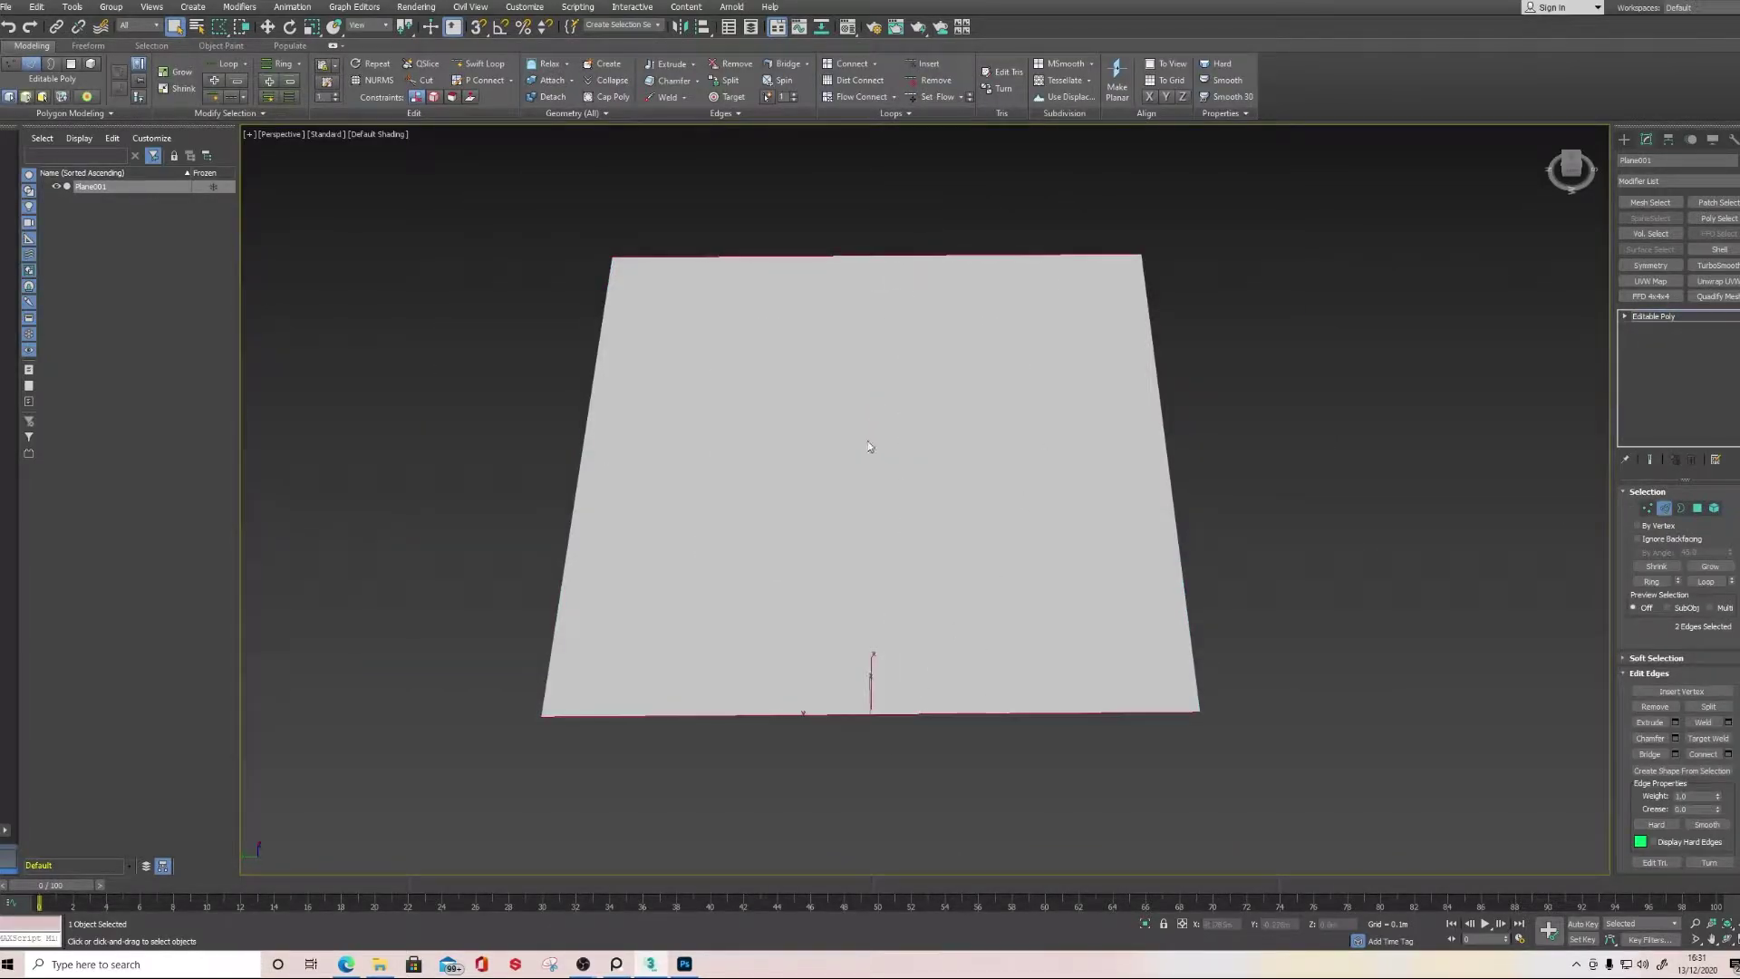
key("q")
key("q")
key("q")
left_click_drag(725, 261, 929, 741)
key("q")
key("q")
key("q")
key("q")
left_click(1728, 754)
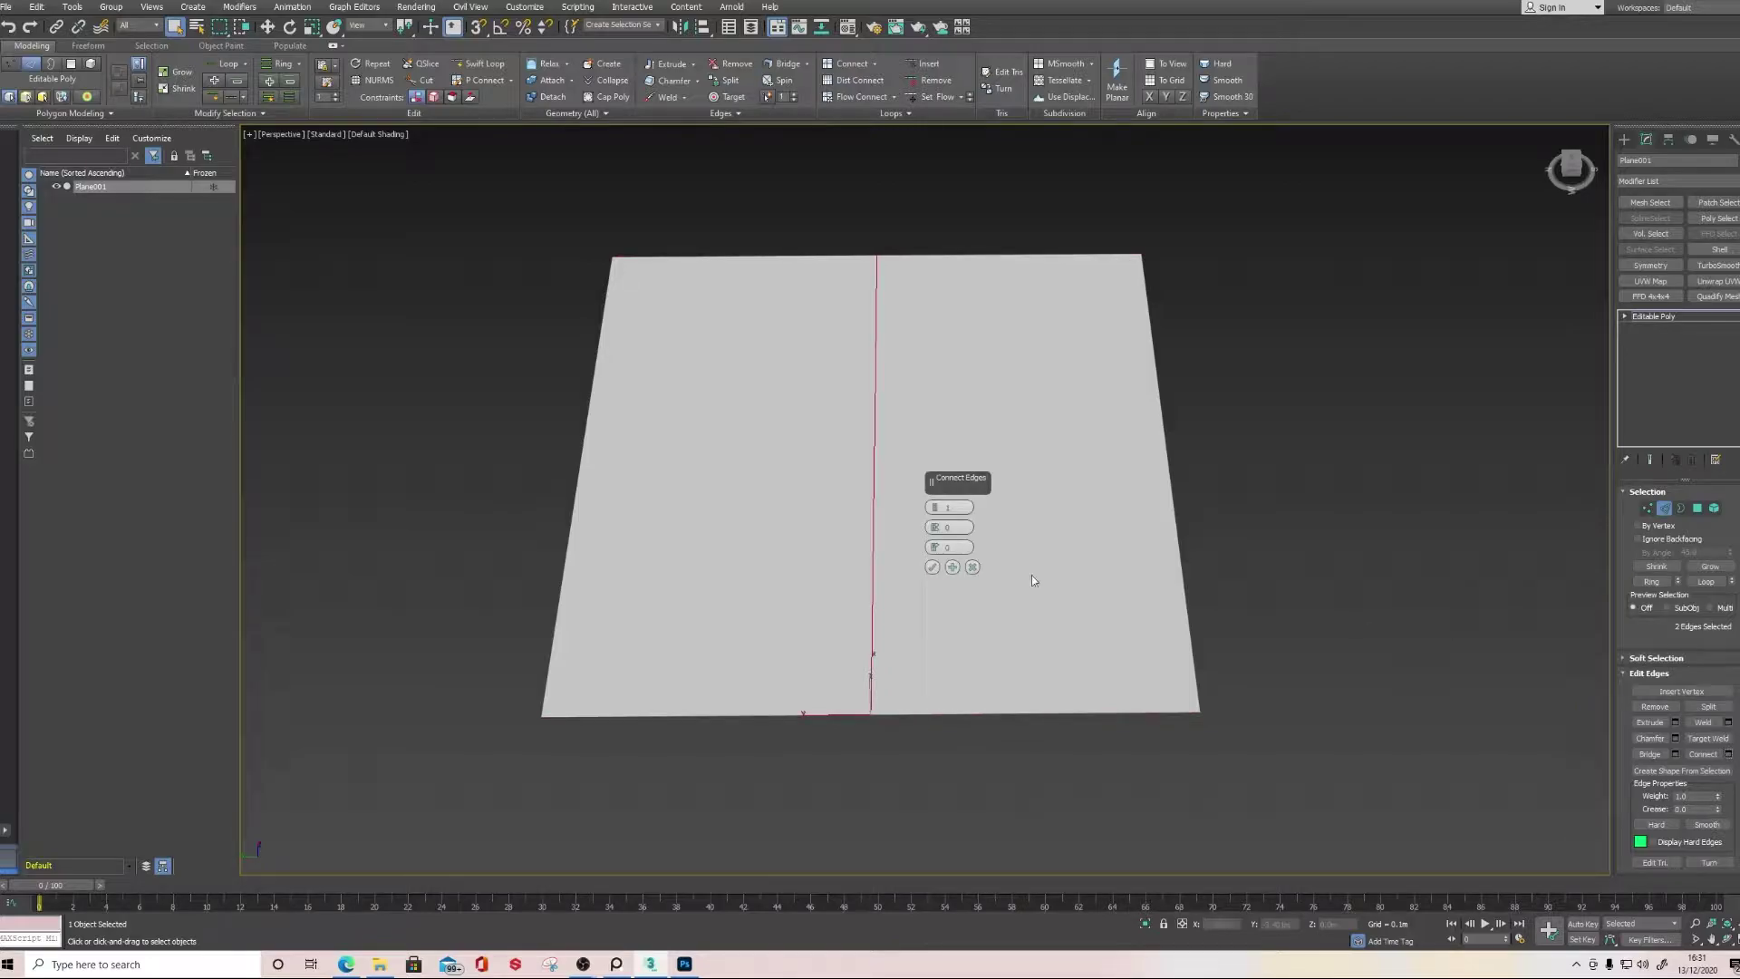
left_click(932, 567)
Delete the polygon forming the plane's right half and turn on the home grid
left_click(1698, 509)
left_click(1092, 418)
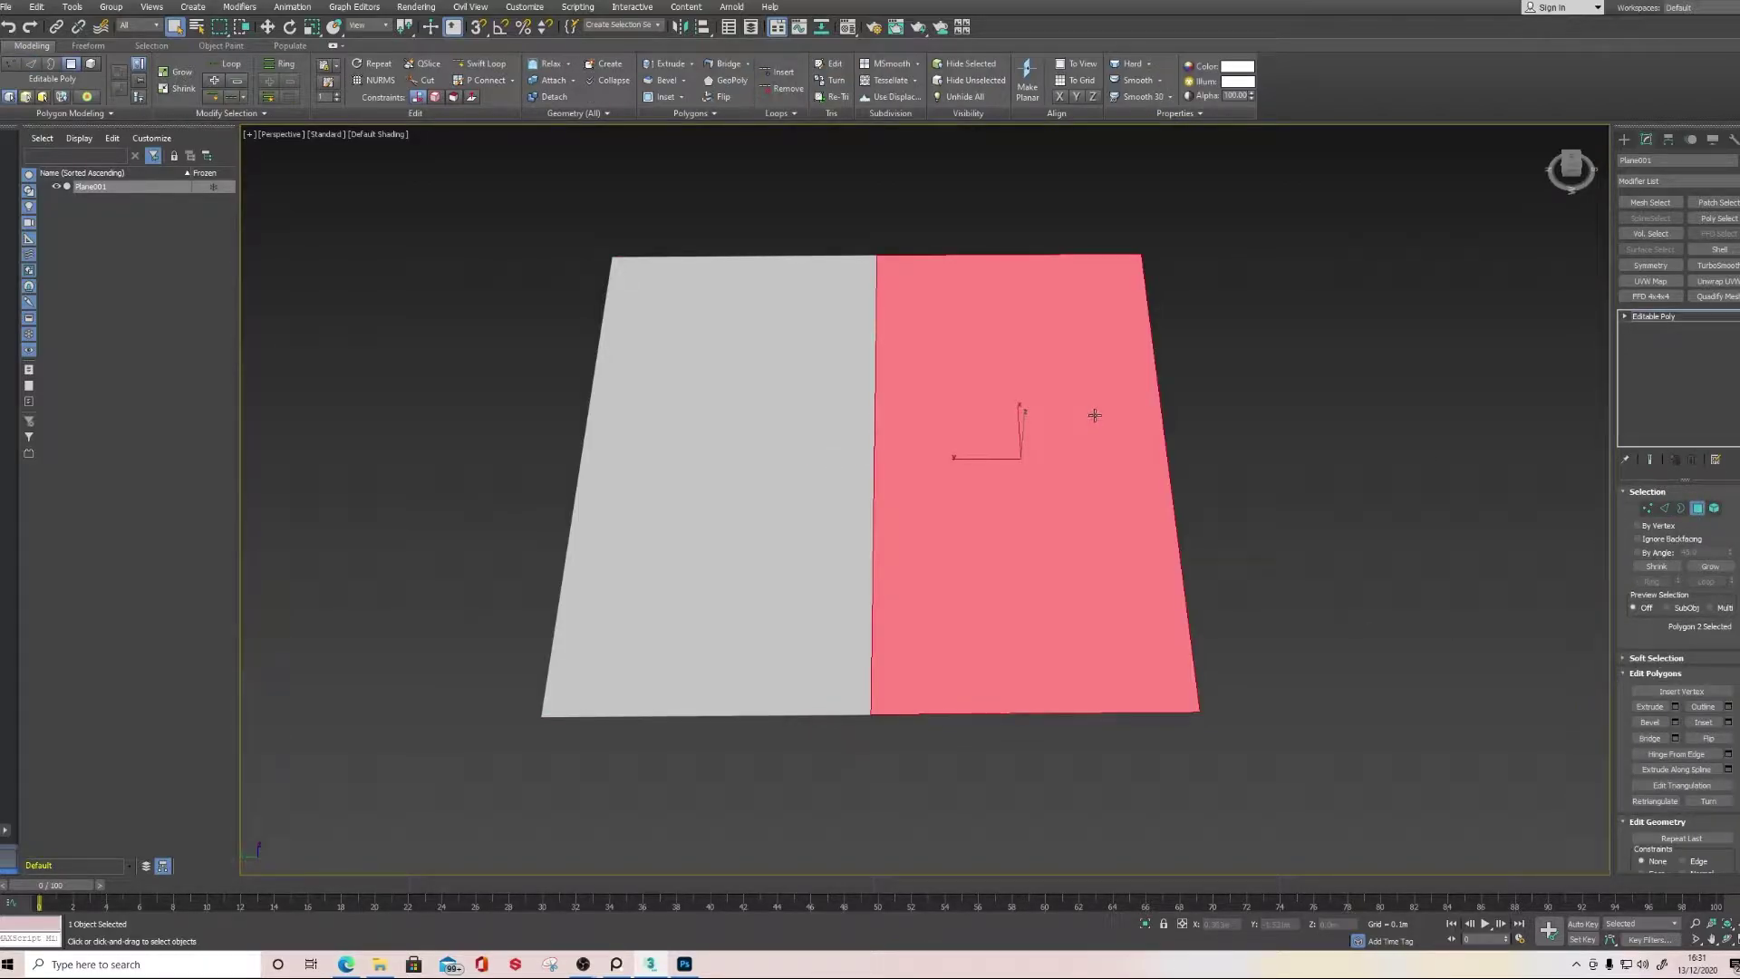
key("Delete")
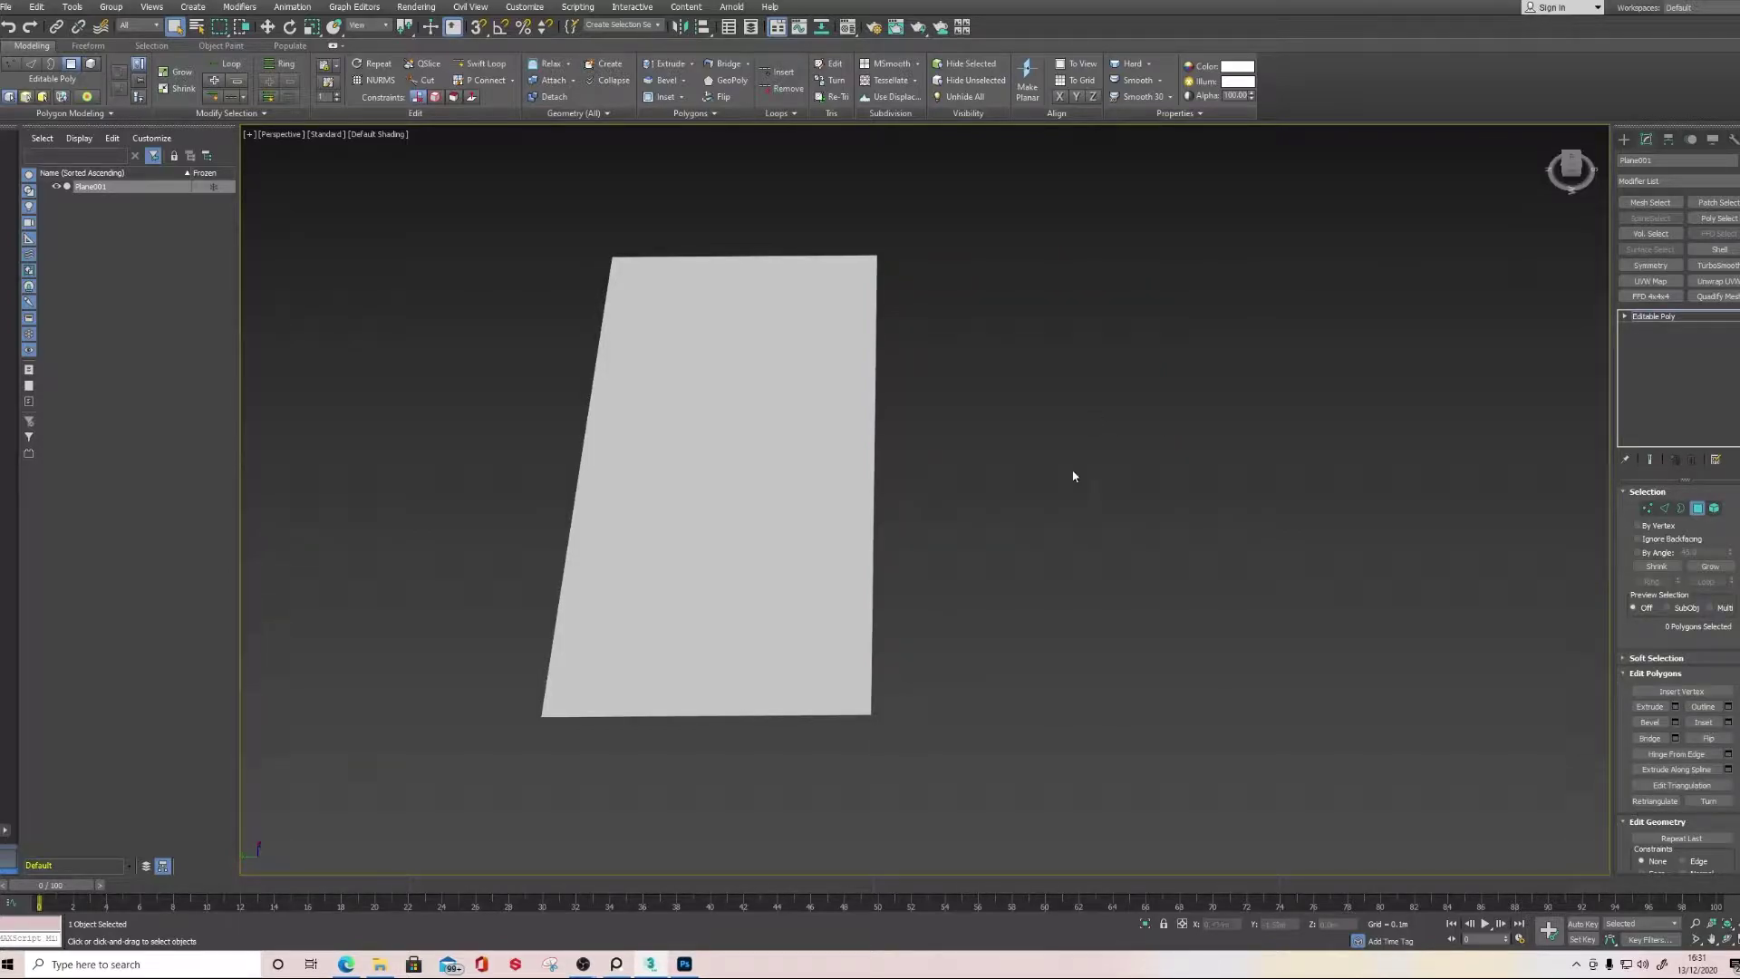
key("g")
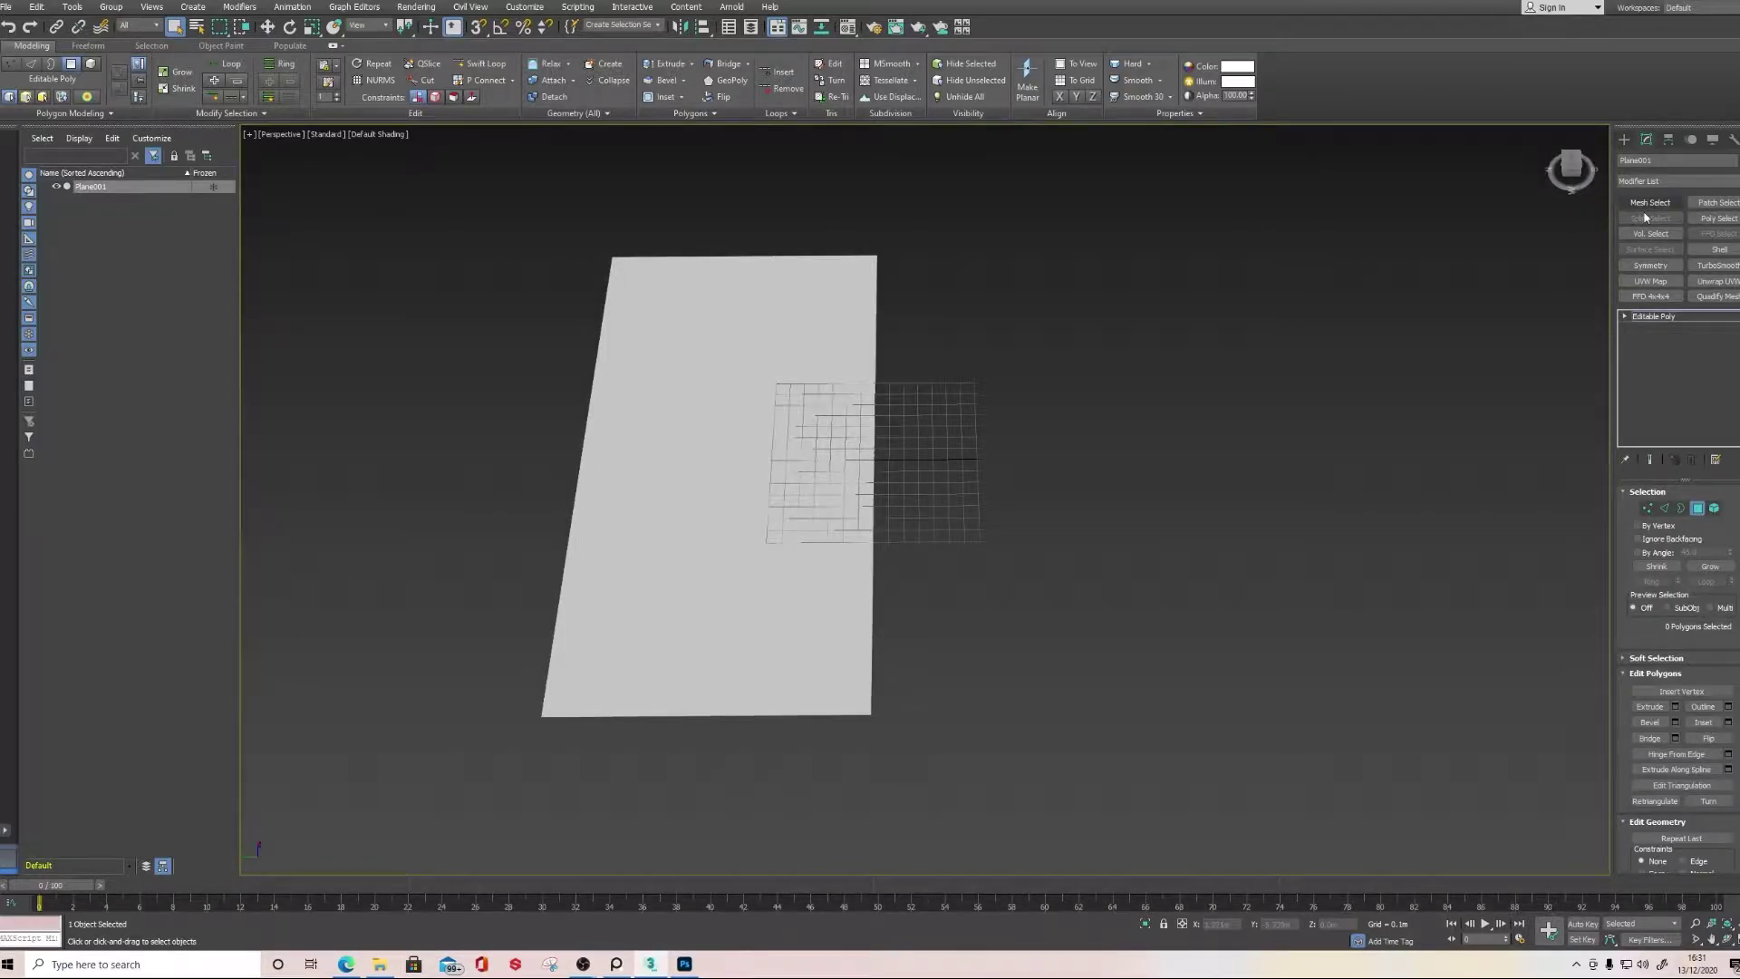
Add a Symmetry modifier to the remaining half plane with Y as the mirror axis
left_click(1738, 186)
left_click(1738, 187)
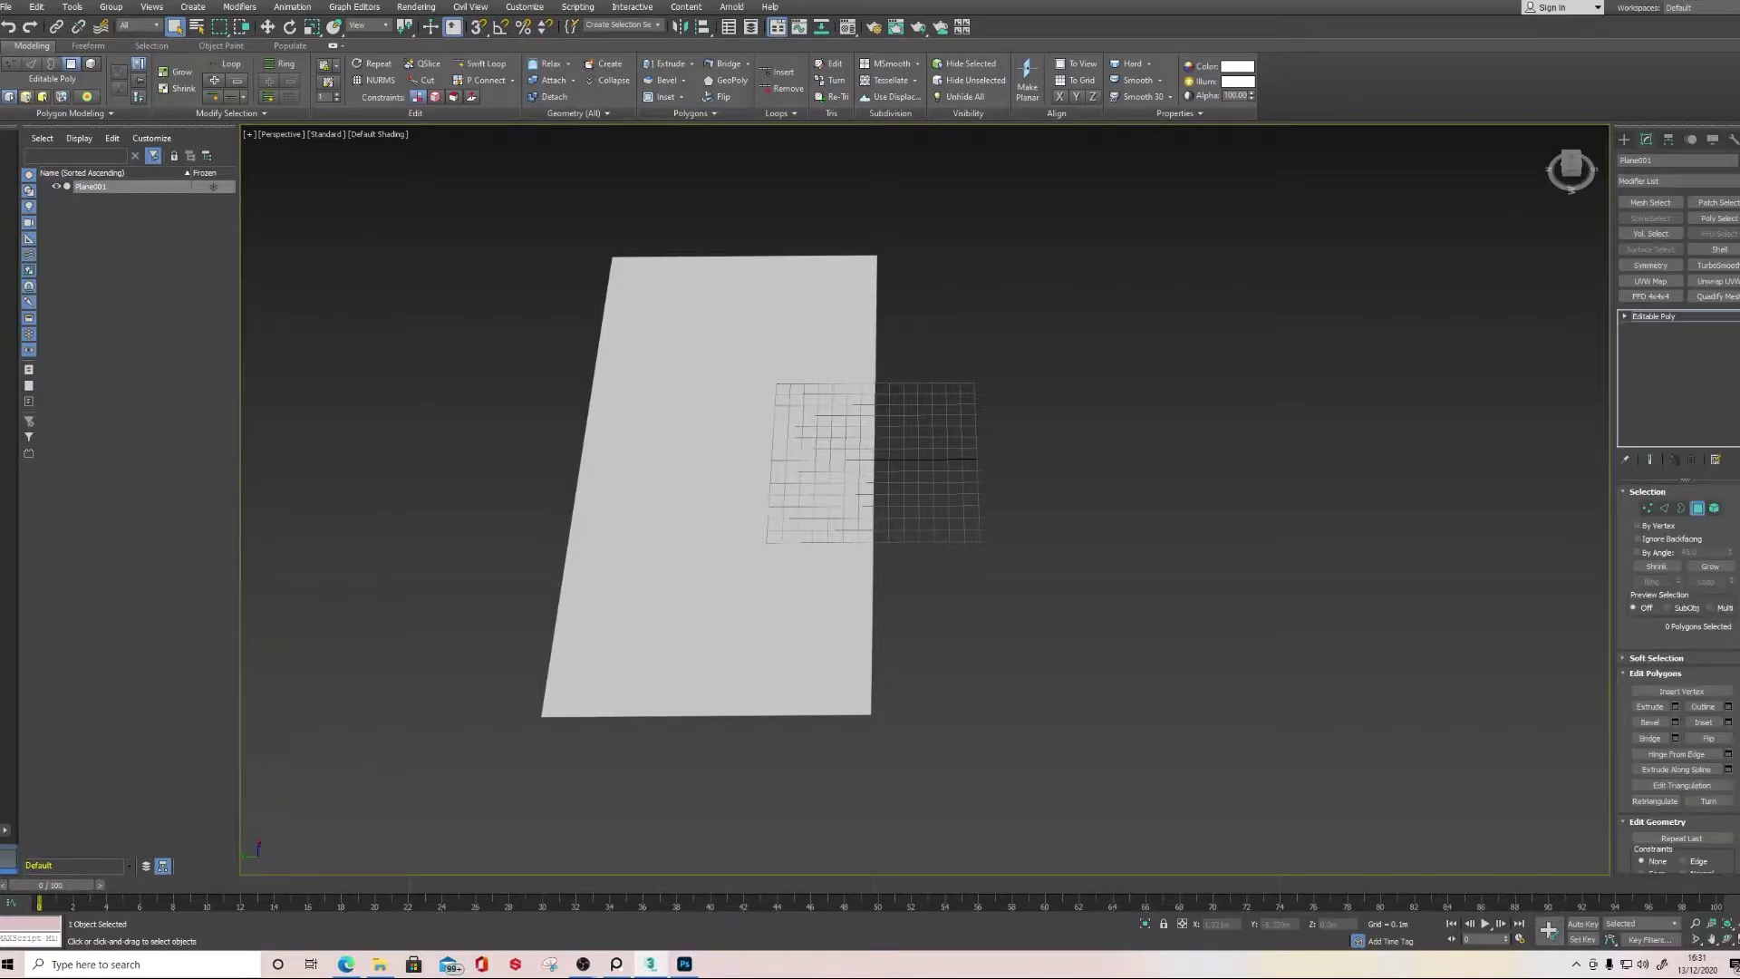
left_click(1738, 185)
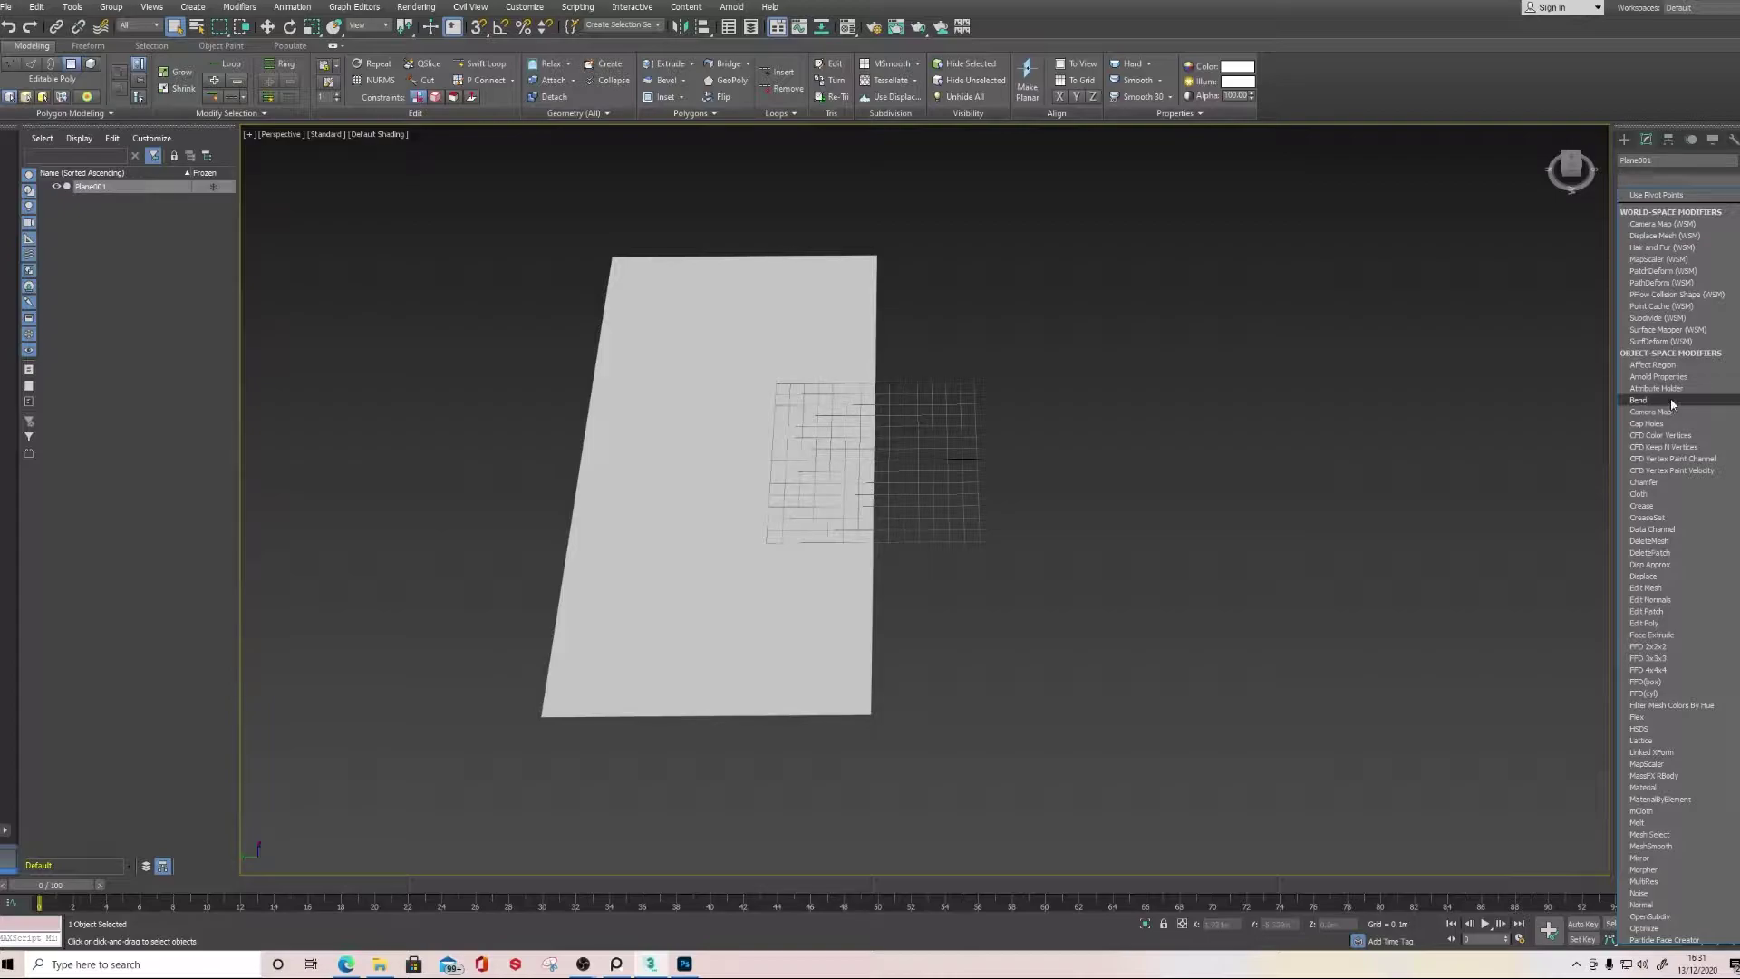
scroll(1671, 401, "down", 14)
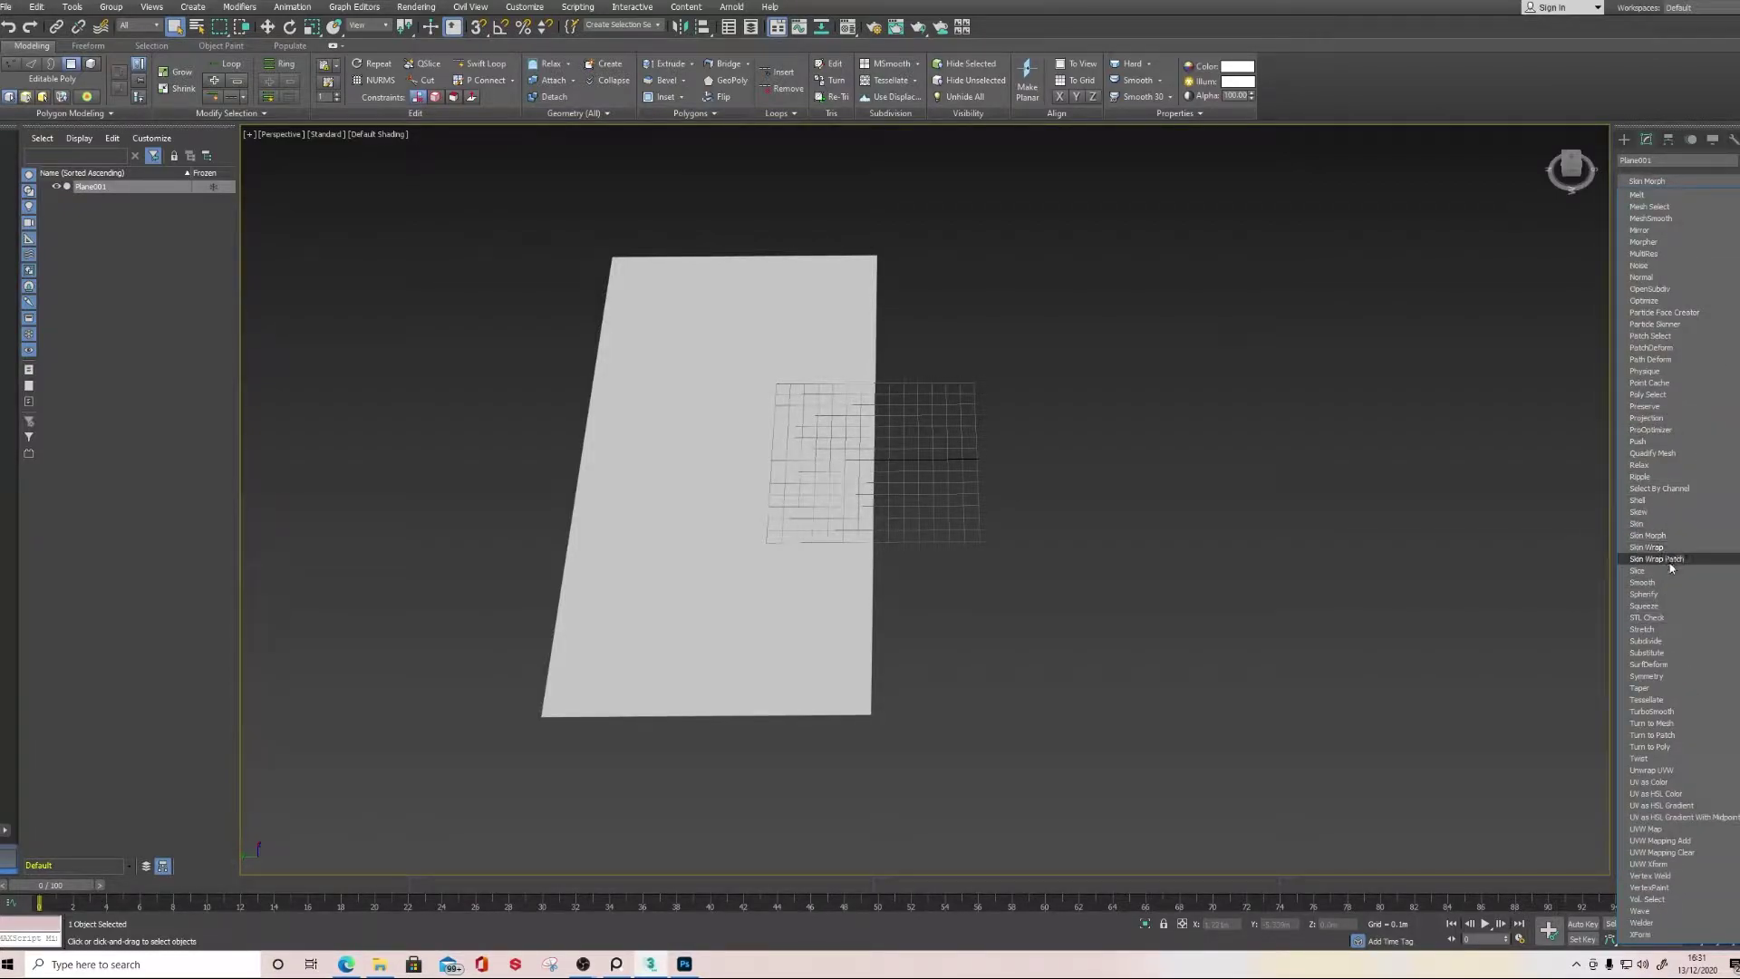
left_click(1659, 676)
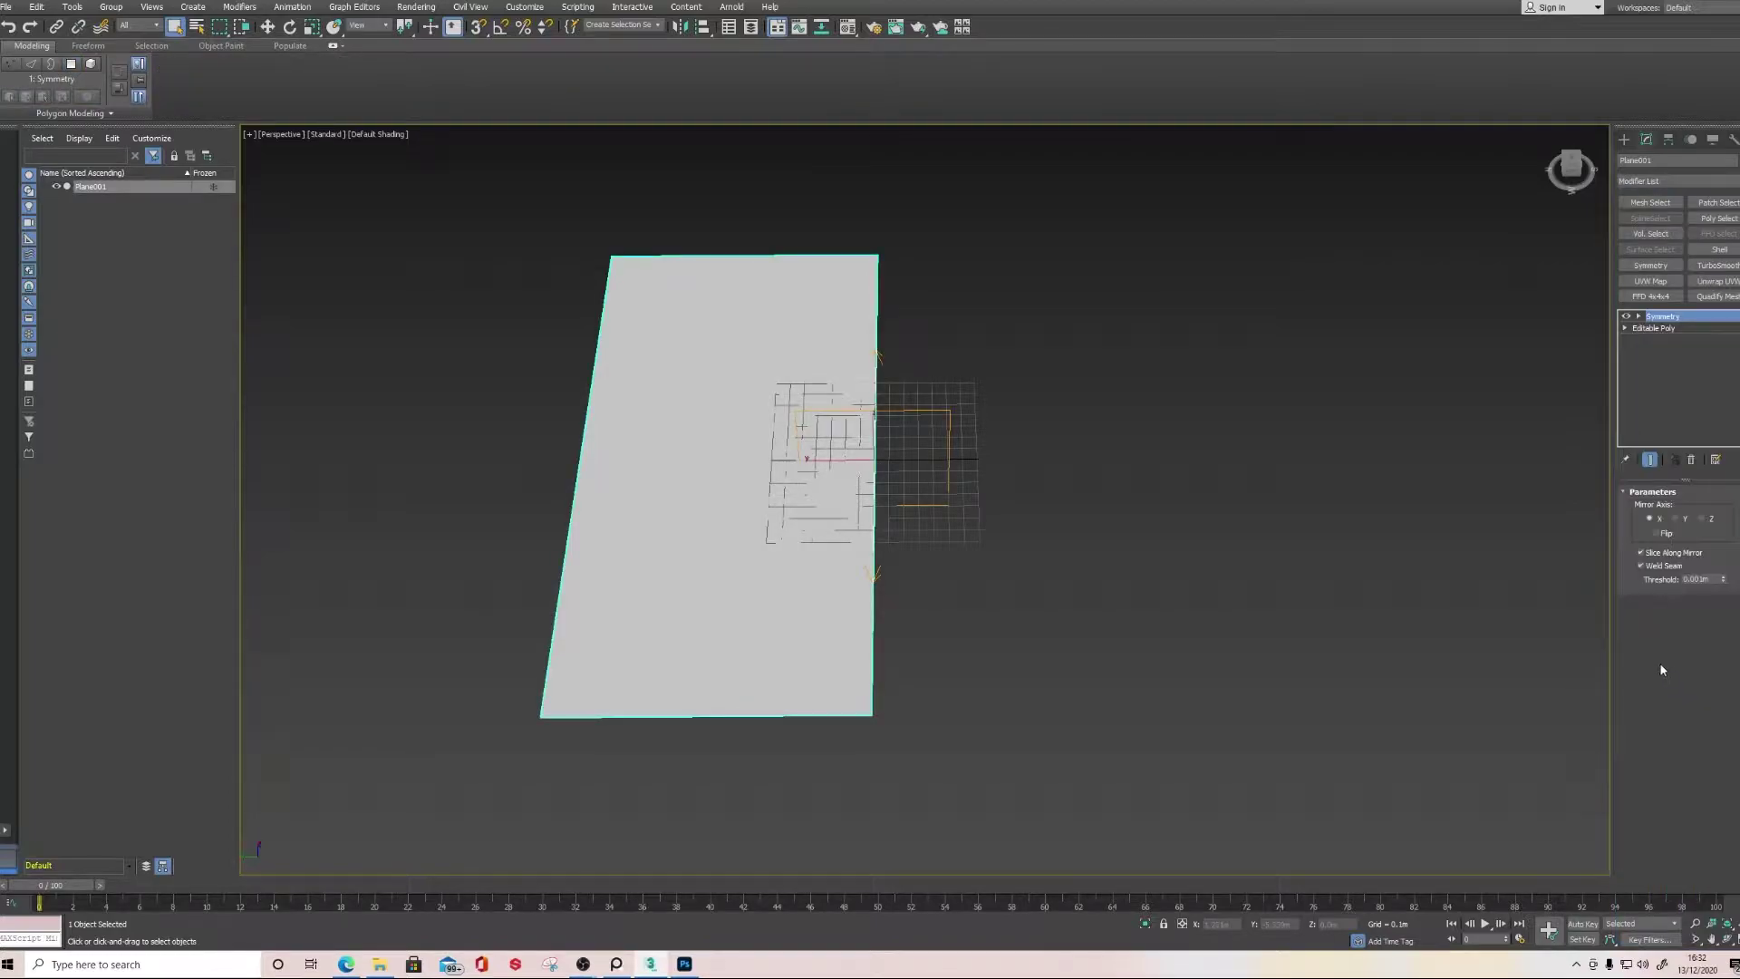
left_click(1675, 521)
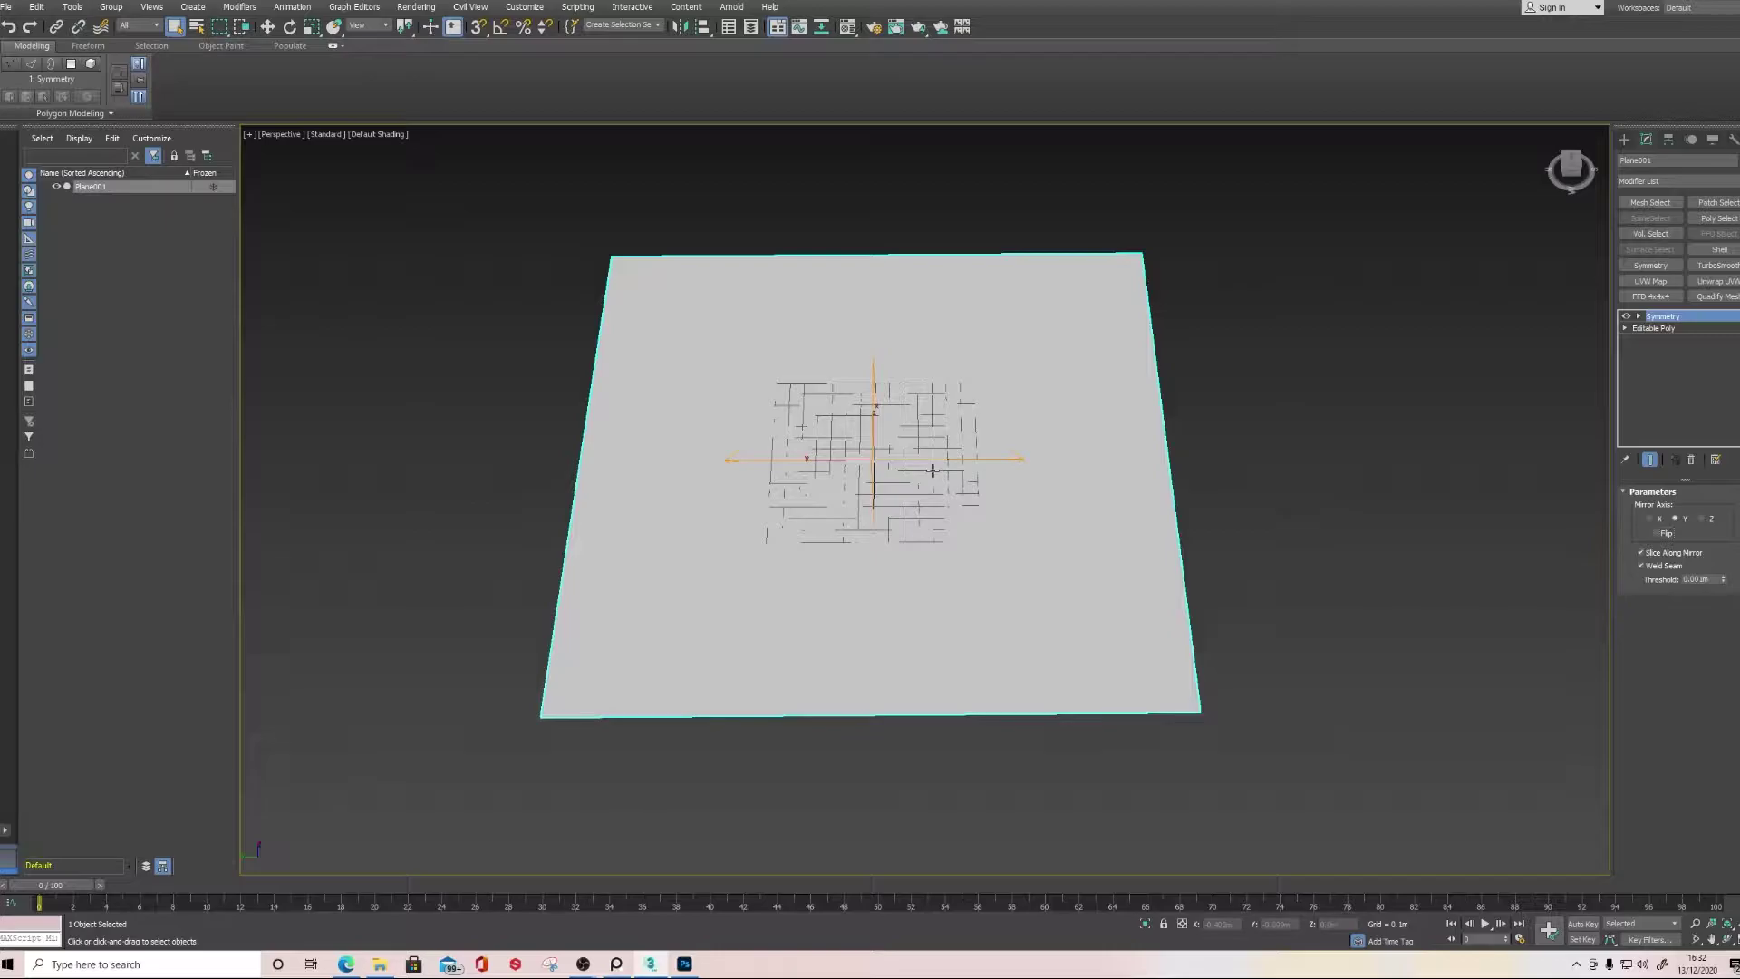
scroll(919, 466, "up", 5)
mouse_move(911, 486)
middle_mouse_down()
mouse_move(924, 462)
mouse_move(901, 427)
mouse_move(927, 426)
mouse_move(885, 419)
mouse_move(916, 455)
middle_mouse_up()
scroll(917, 455, "down", 3)
middle_click_drag(758, 436, 874, 447, "alt")
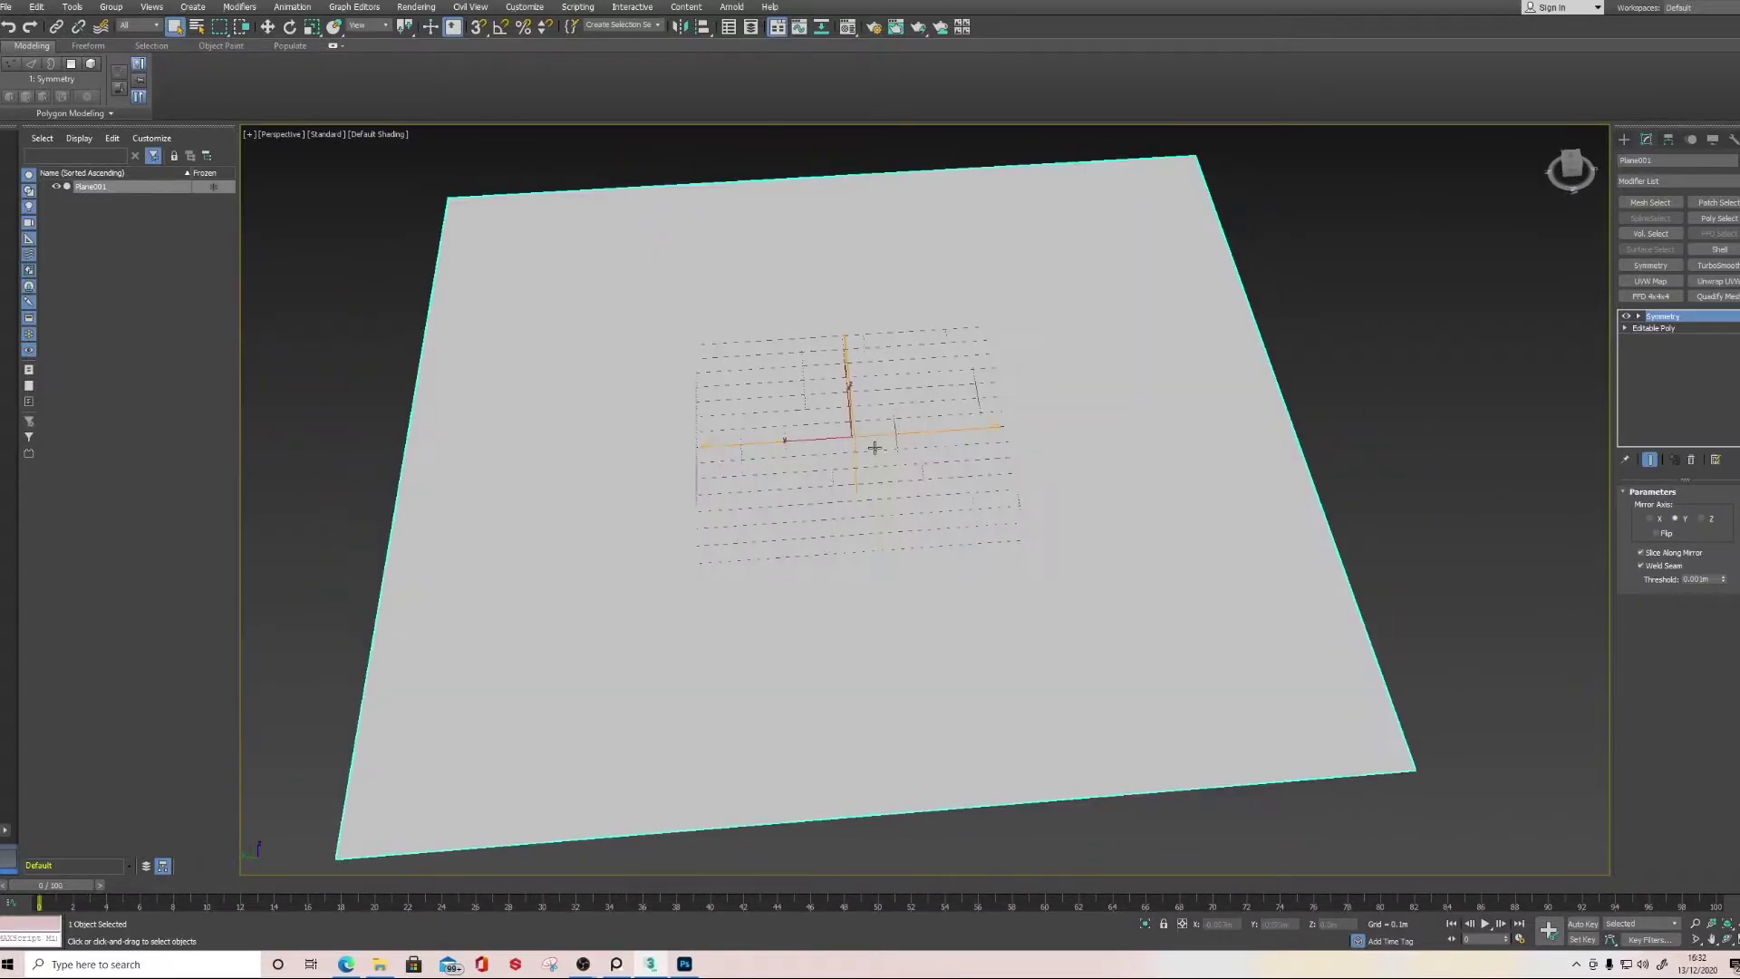
Return to the polygon level of the Editable Poly and turn on Show End Result beneath the Symmetry modifier
left_click(1653, 328)
key("4")
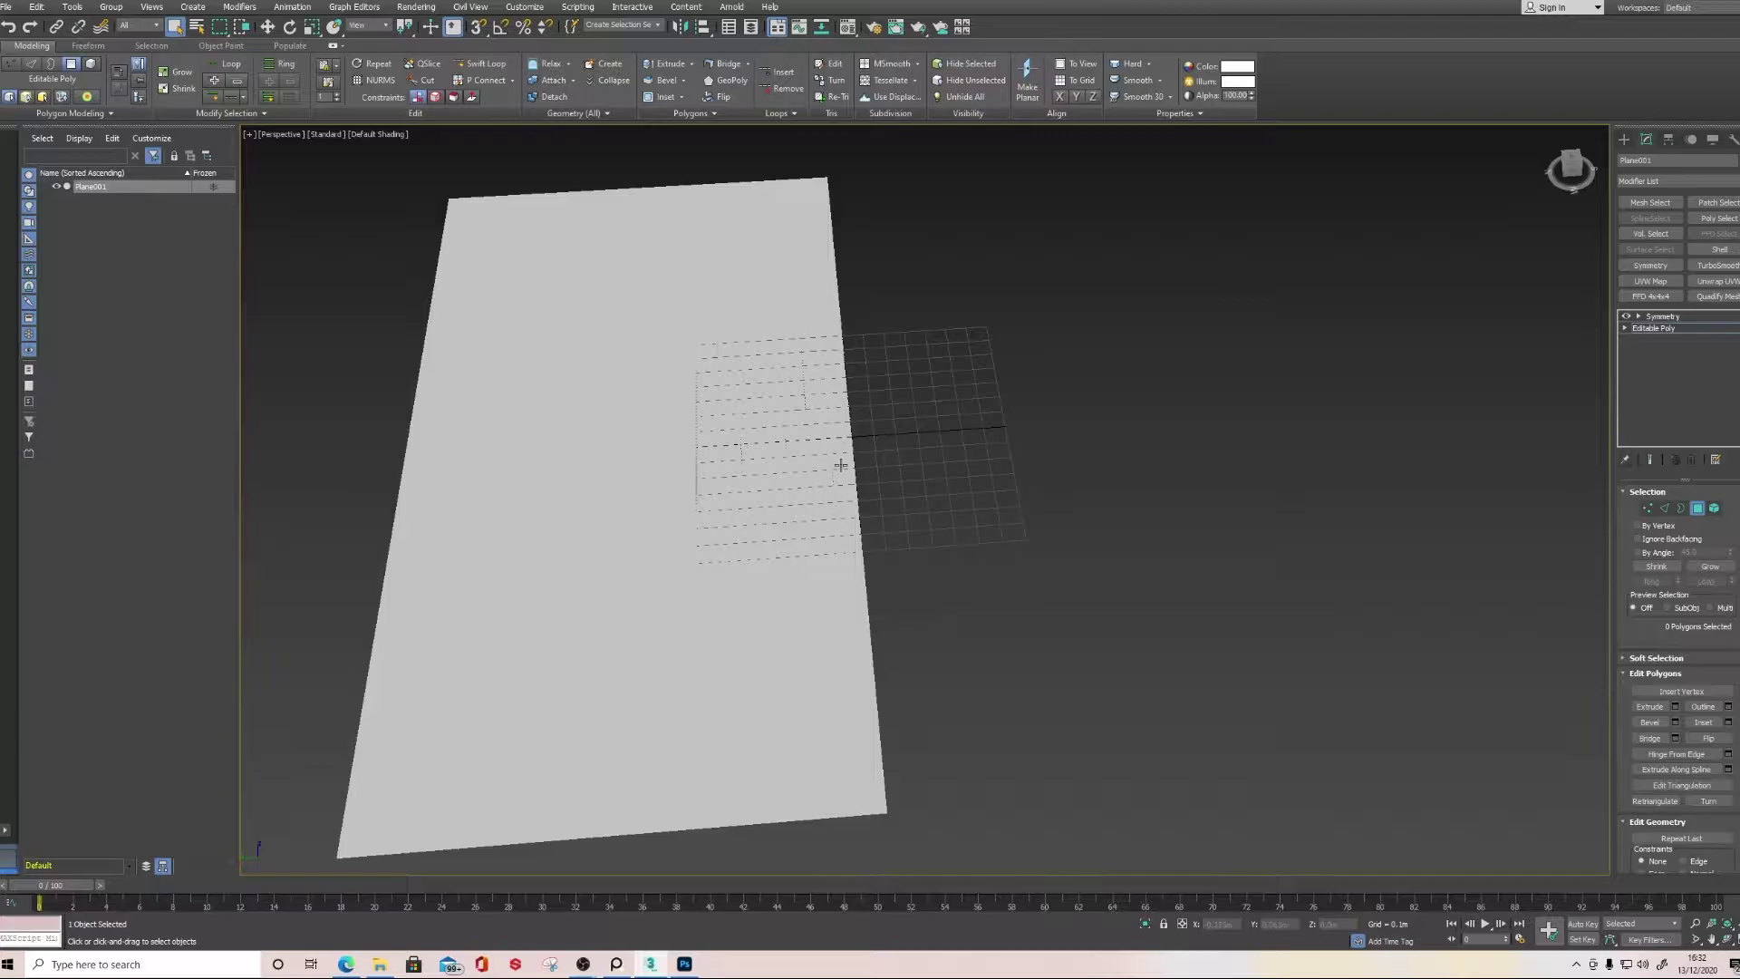
middle_click_drag(977, 392, 1062, 391)
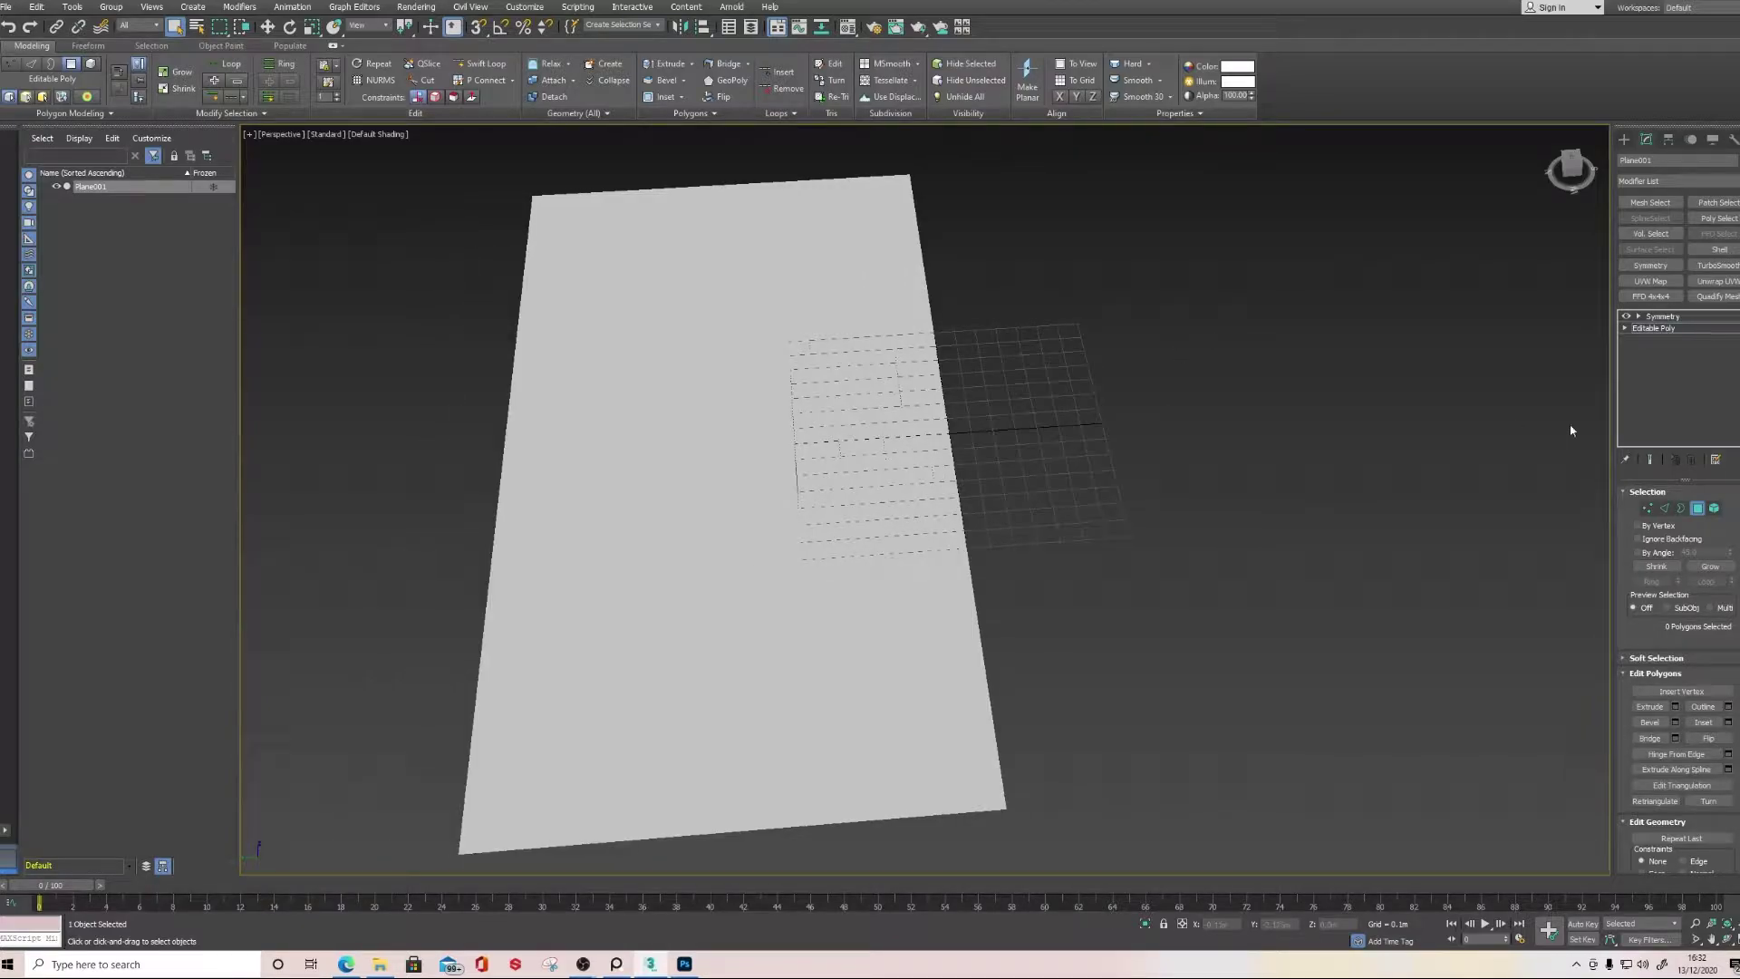
left_click(1650, 460)
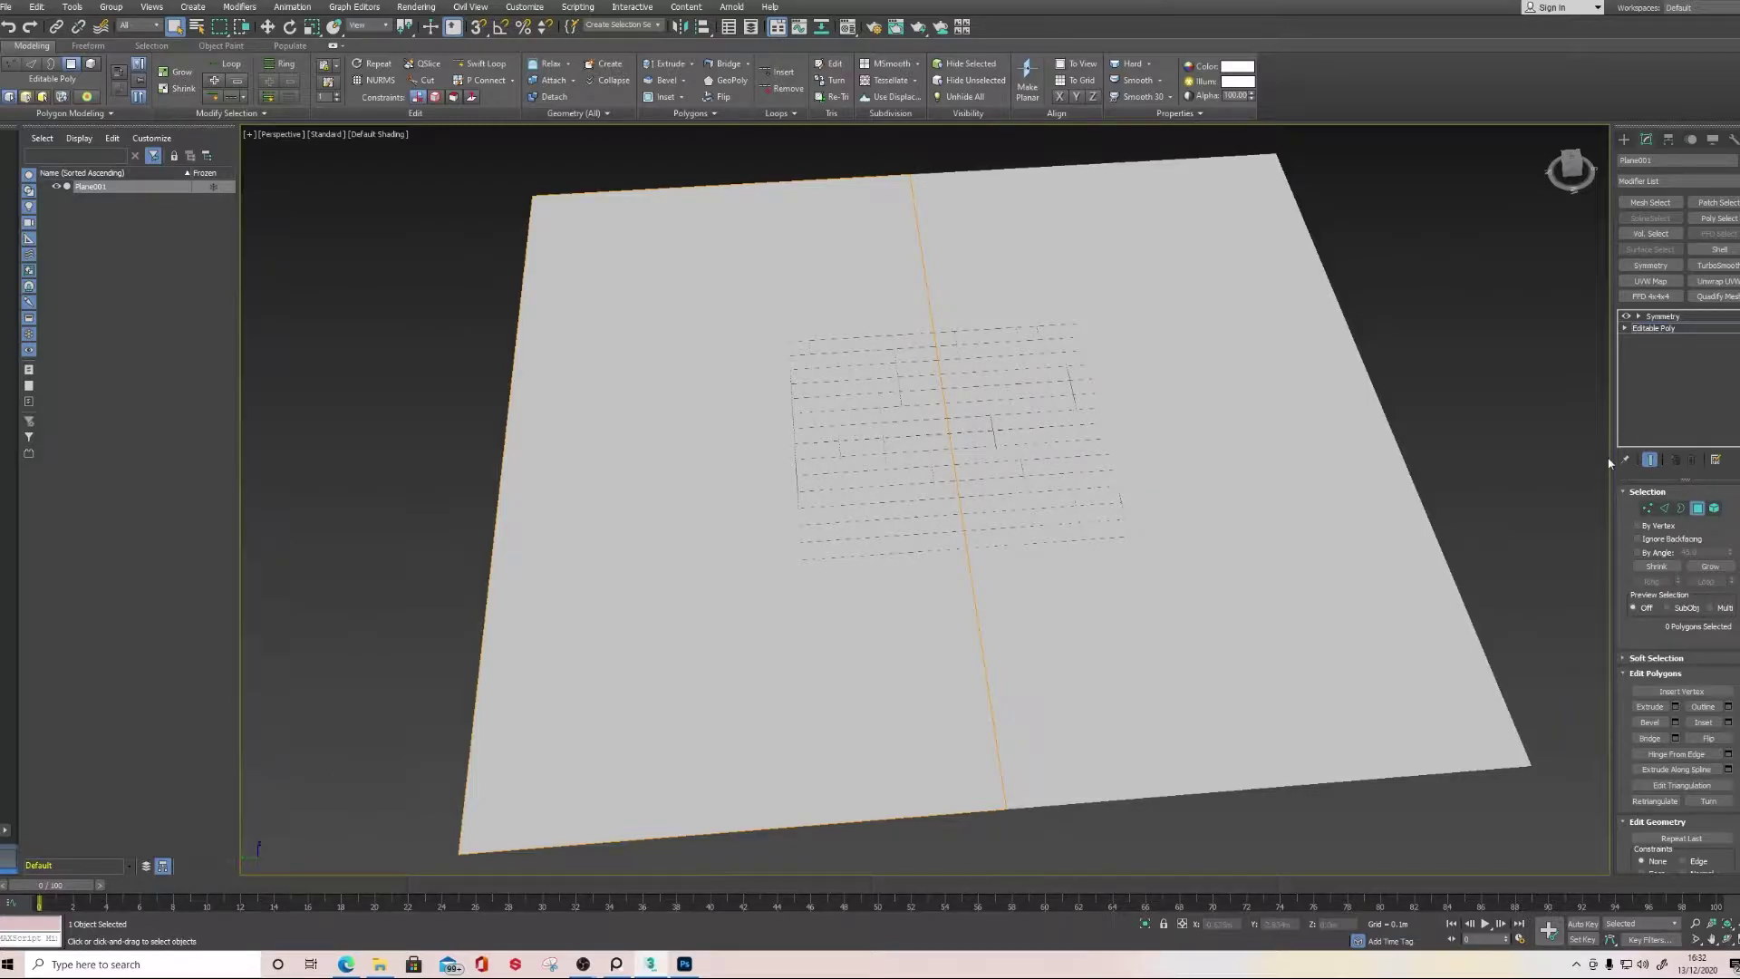
Connect the half plane's near and far edges with one segment and slide it close to the outer side edge
scroll(1111, 481, "down", 5)
left_click(1665, 510)
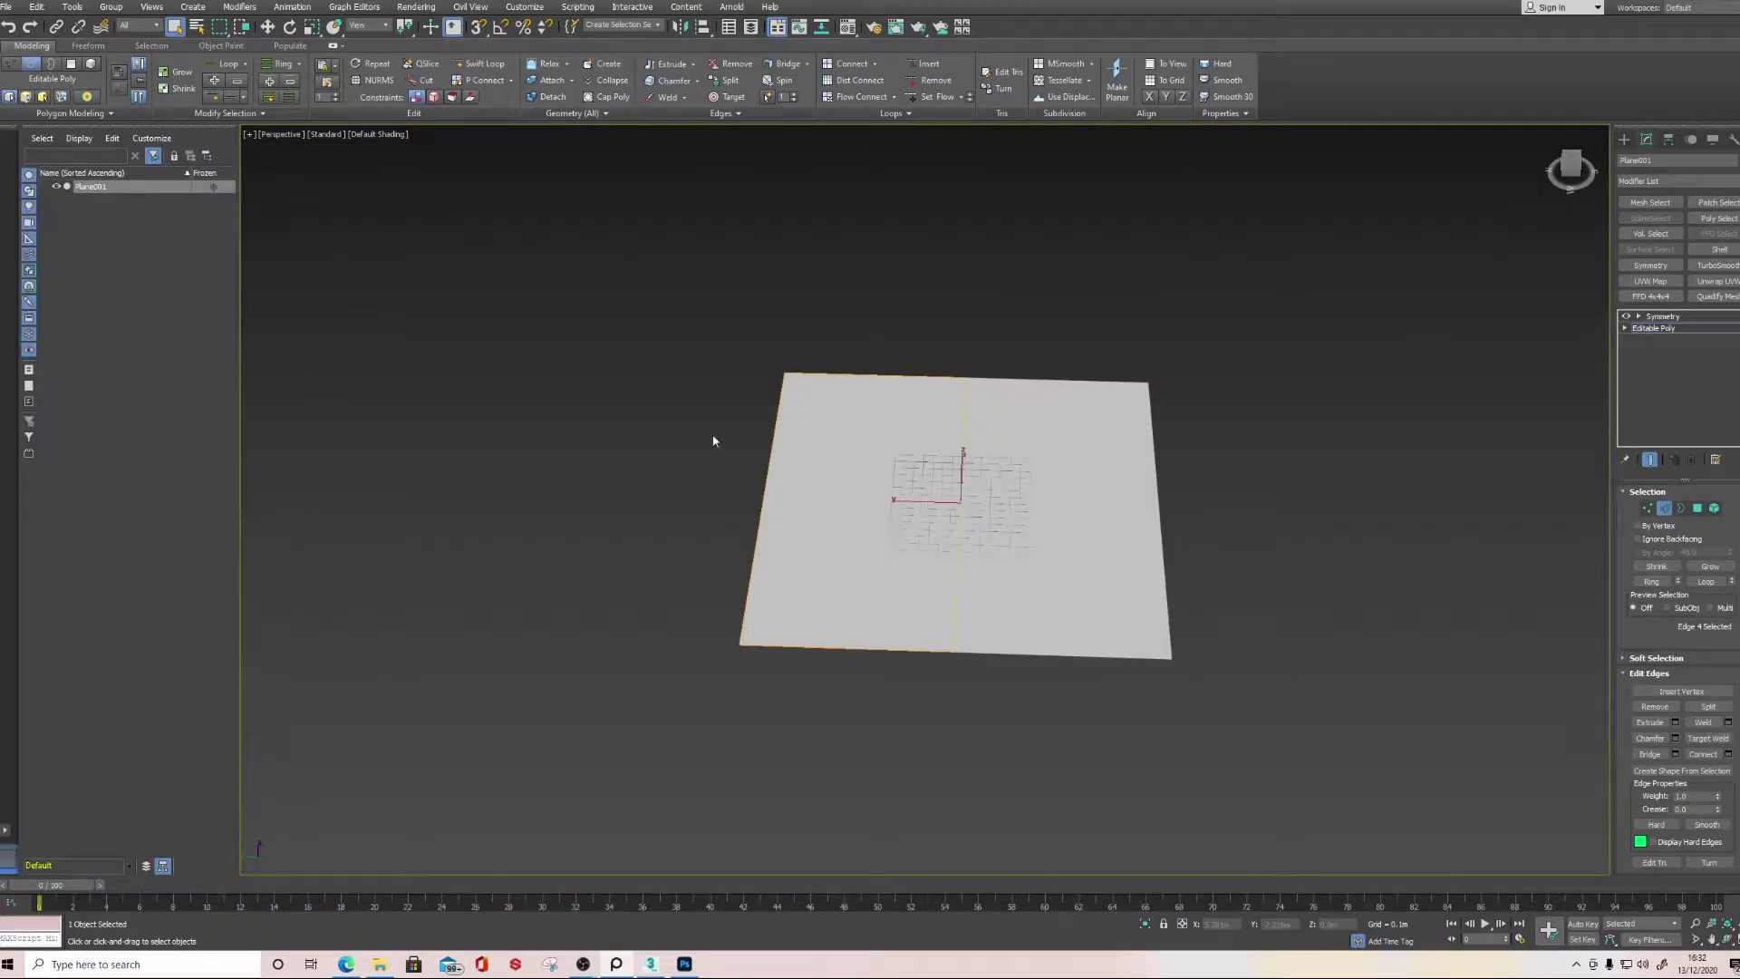
scroll(993, 575, "up", 3)
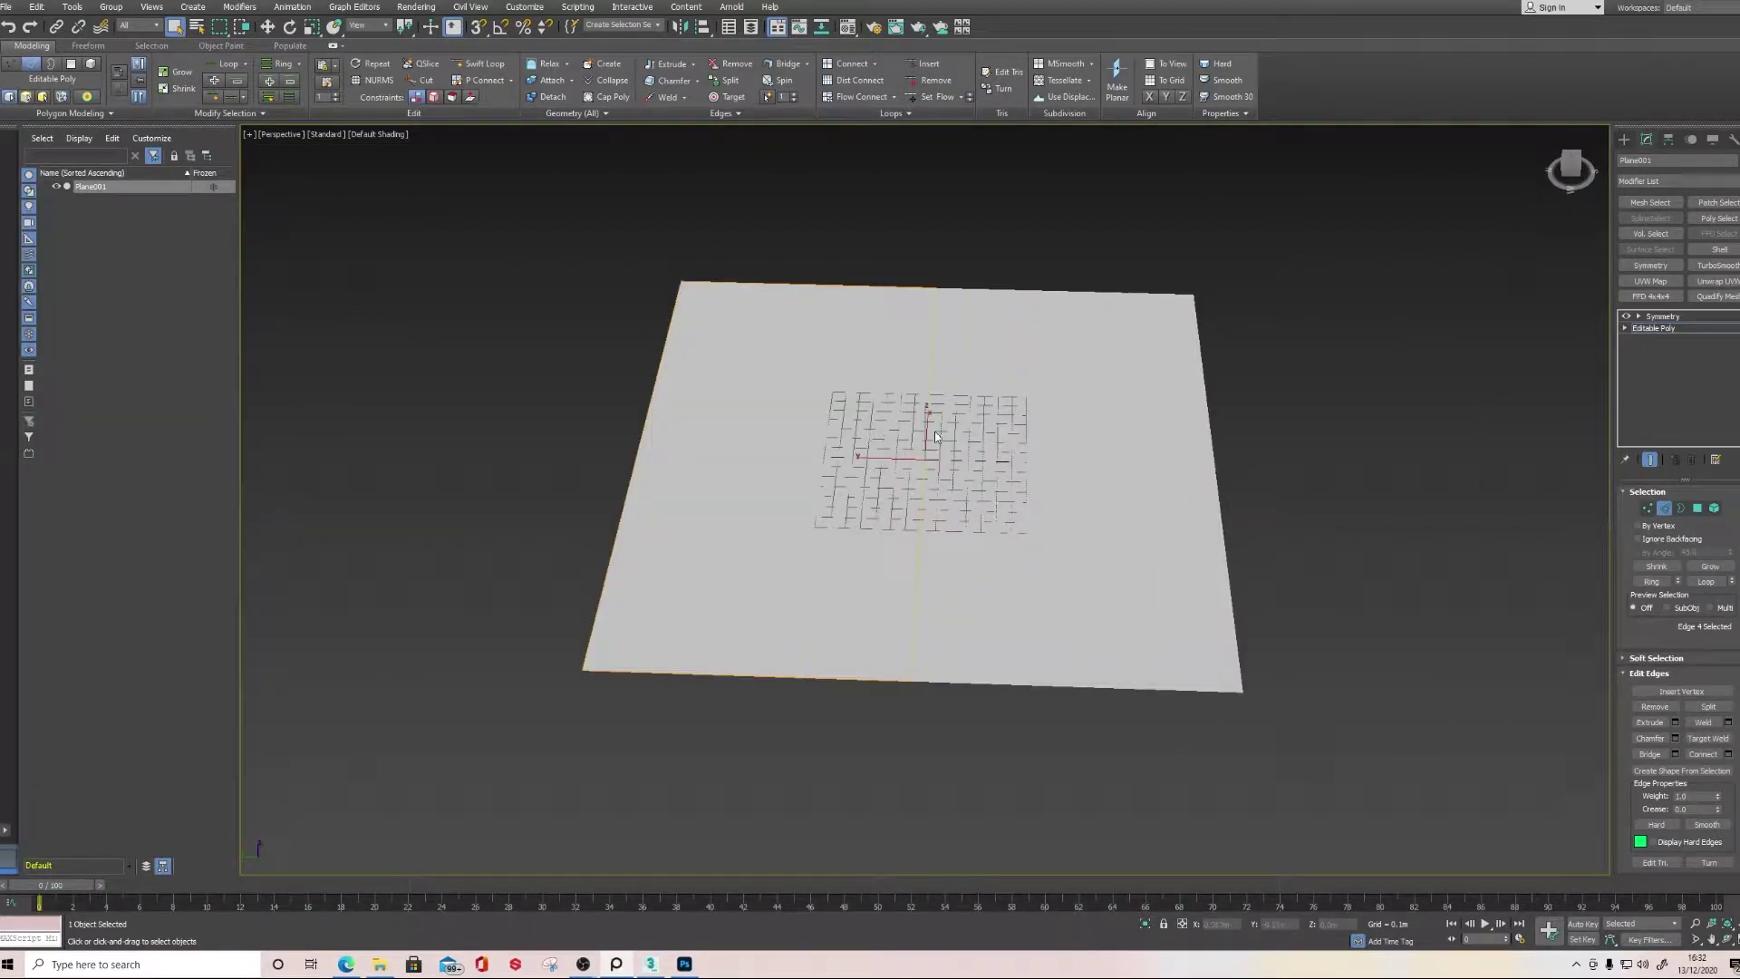
left_click_drag(828, 243, 739, 743)
middle_click_drag(799, 468, 815, 521, "alt")
scroll(810, 511, "up", 3)
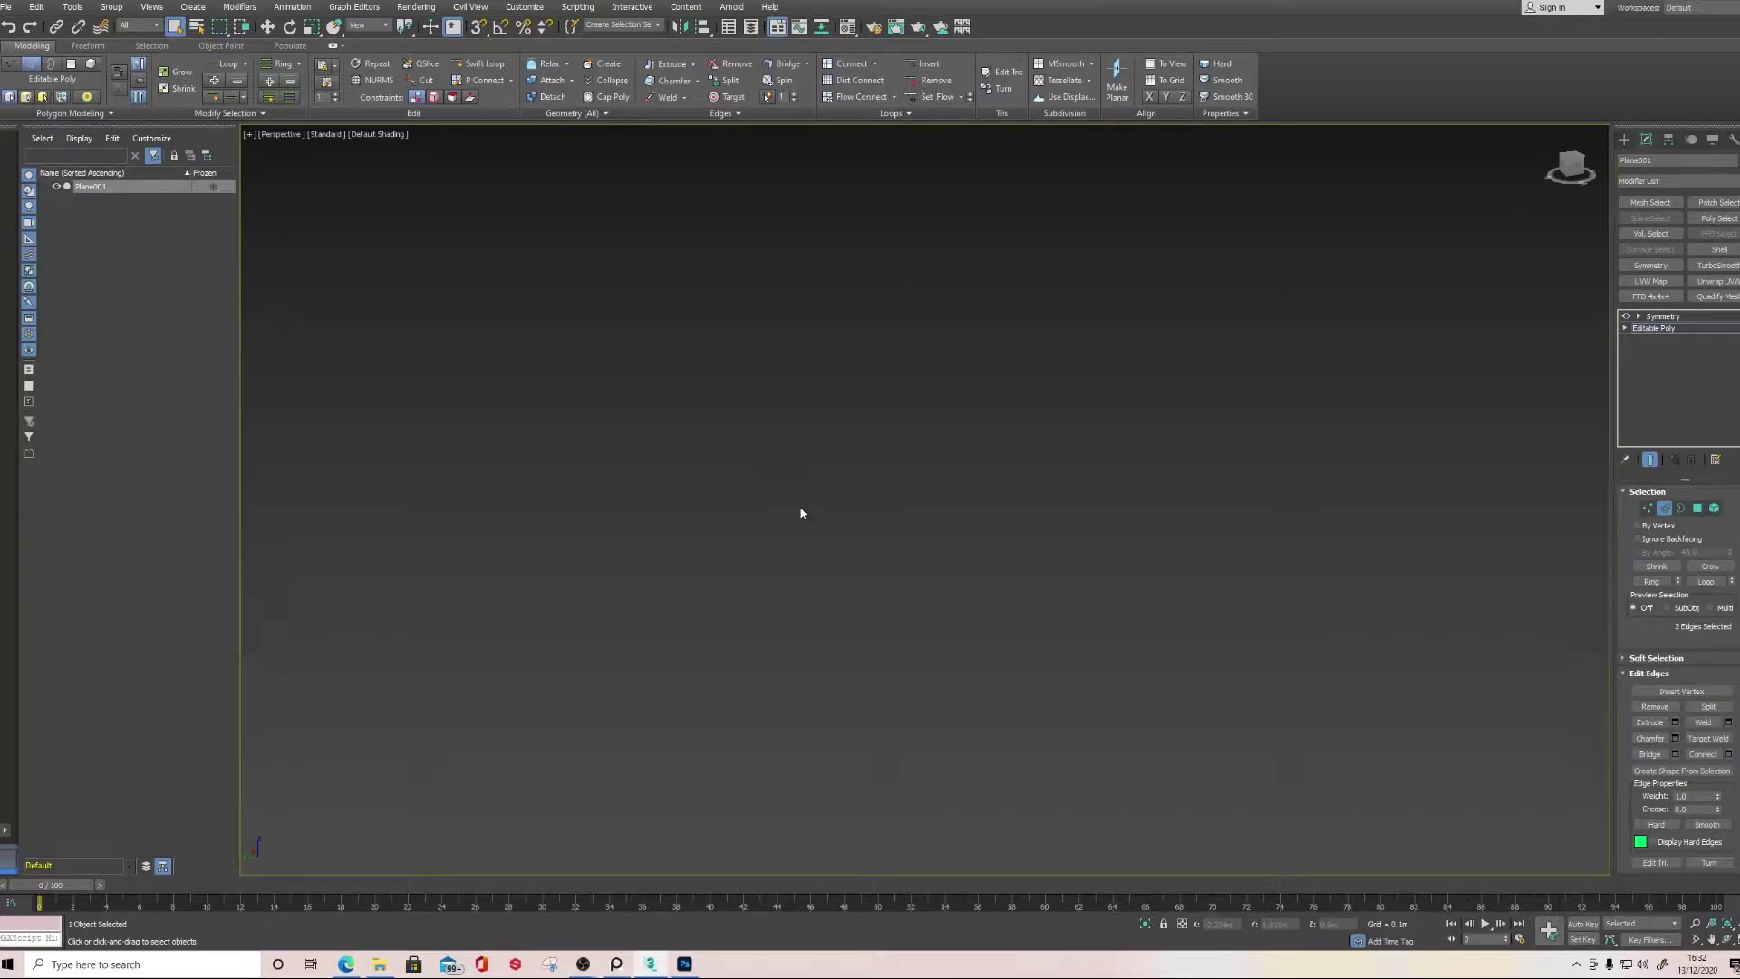
scroll(801, 513, "down", 3)
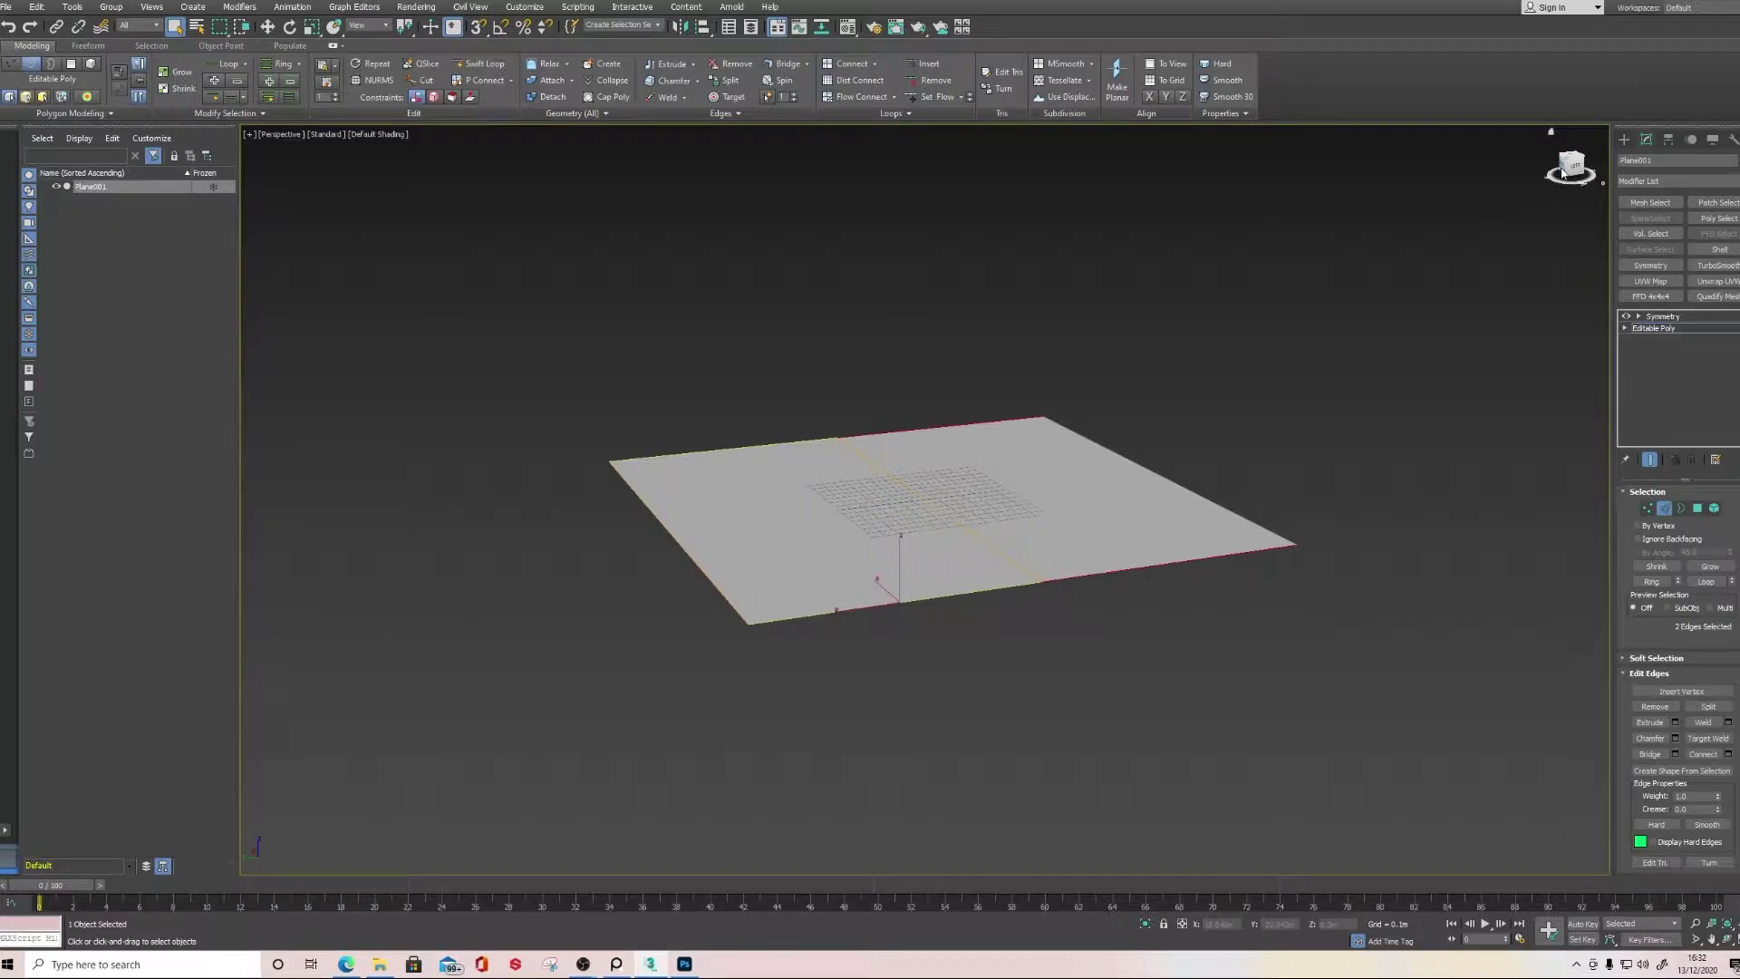
left_click_drag(1574, 167, 1637, 192)
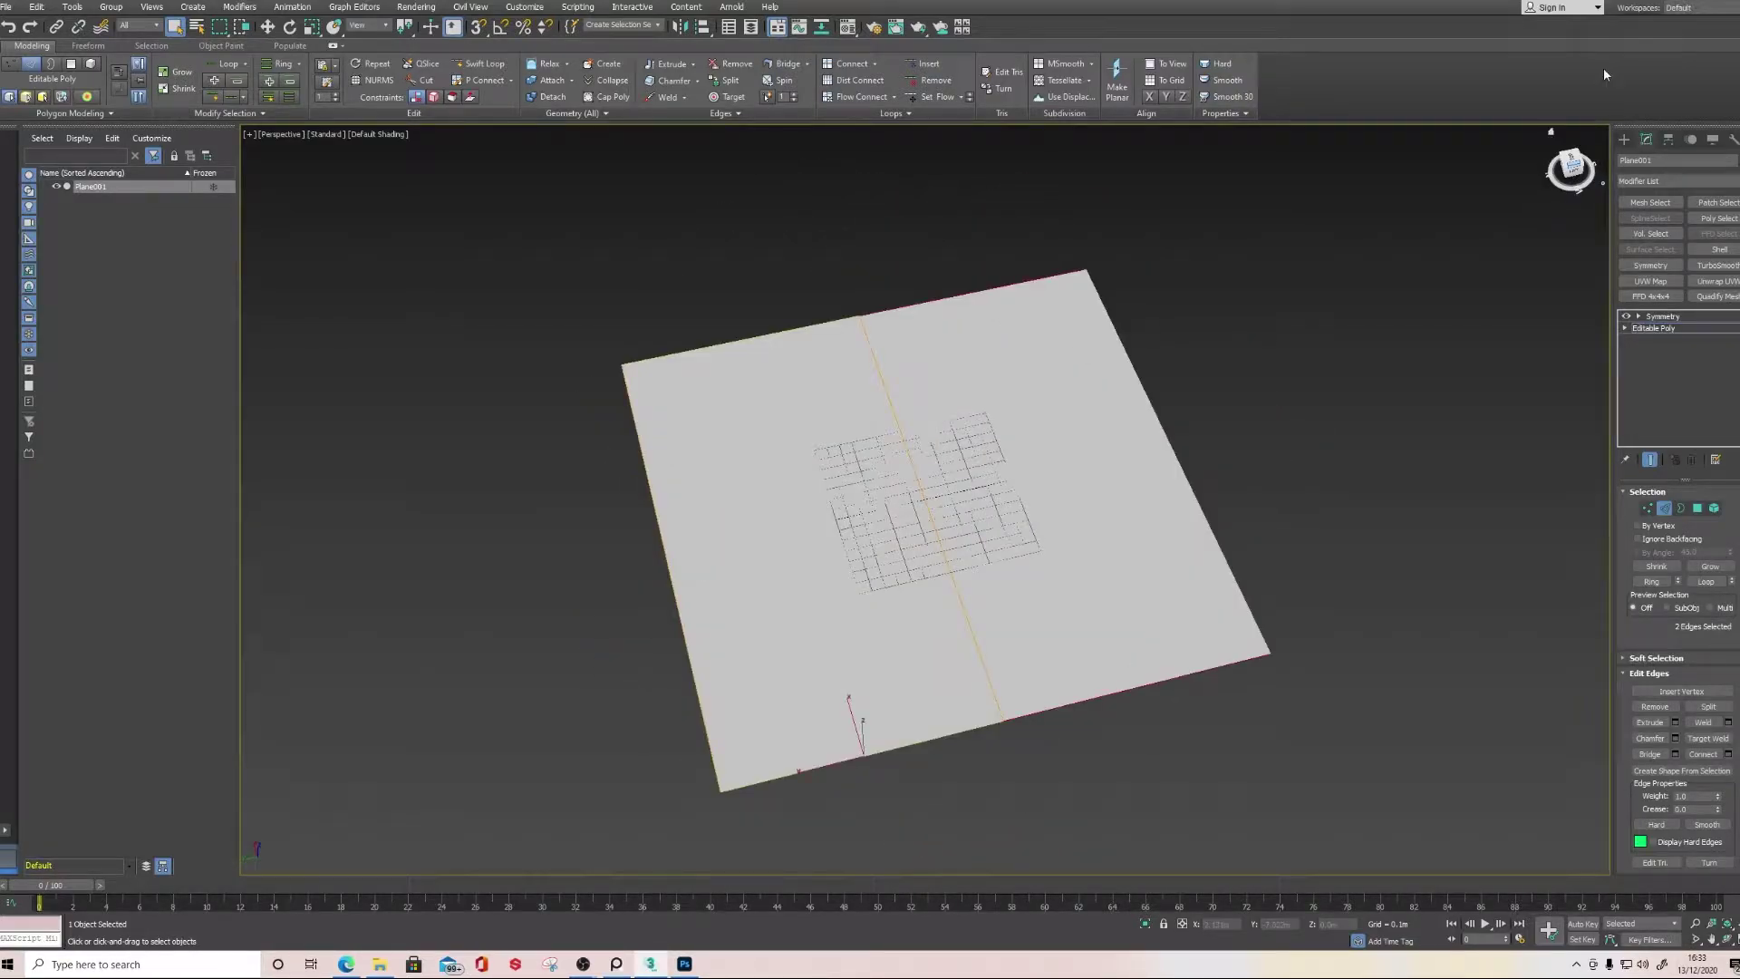
left_click(1553, 135)
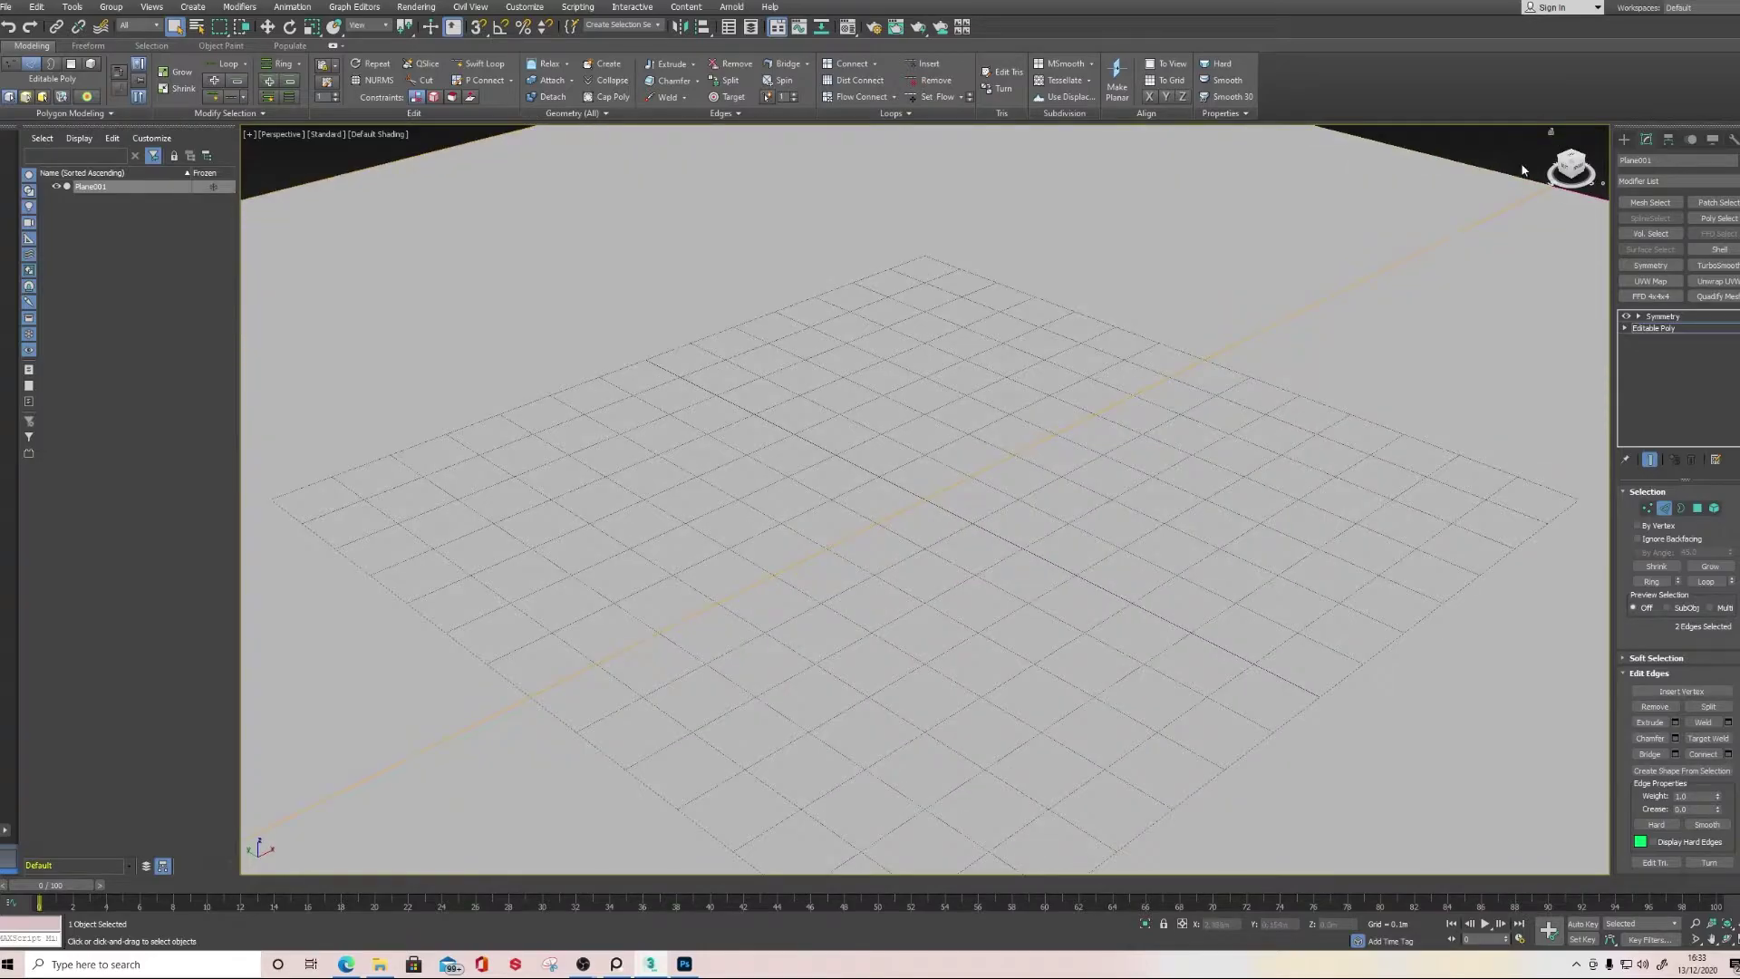
scroll(1004, 481, "down", 6)
middle_click_drag(902, 457, 1008, 509, "alt")
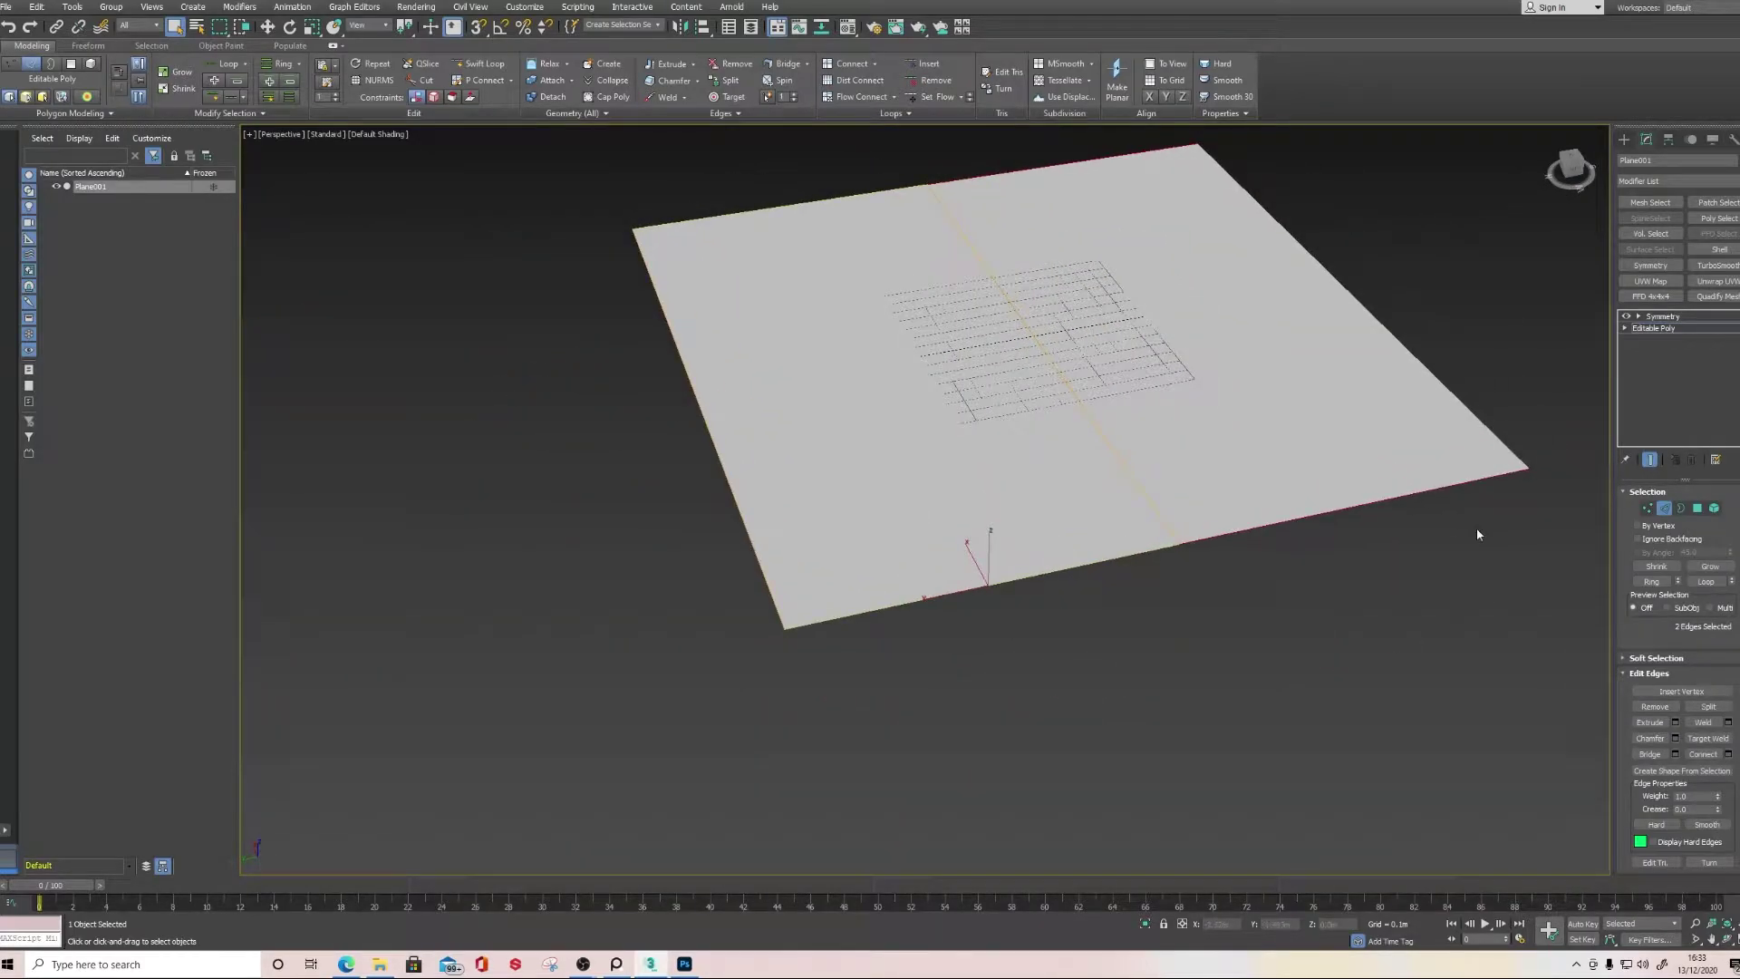
middle_click_drag(1722, 512, 916, 399, "alt")
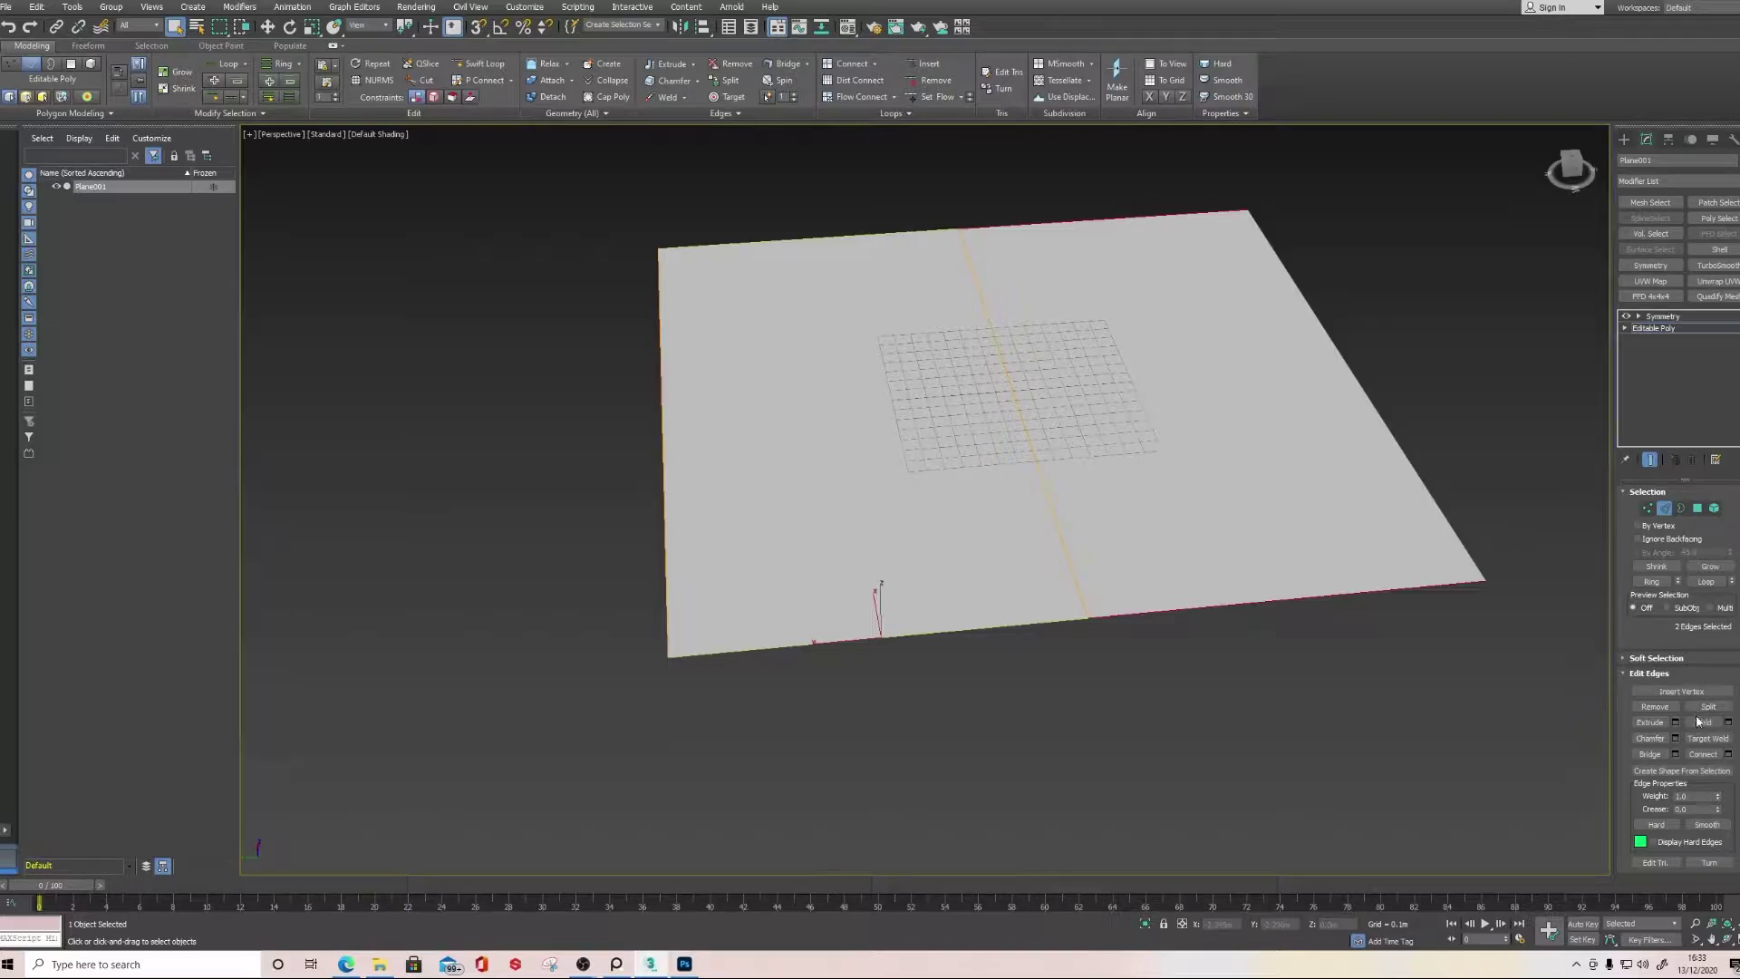
left_click(1728, 755)
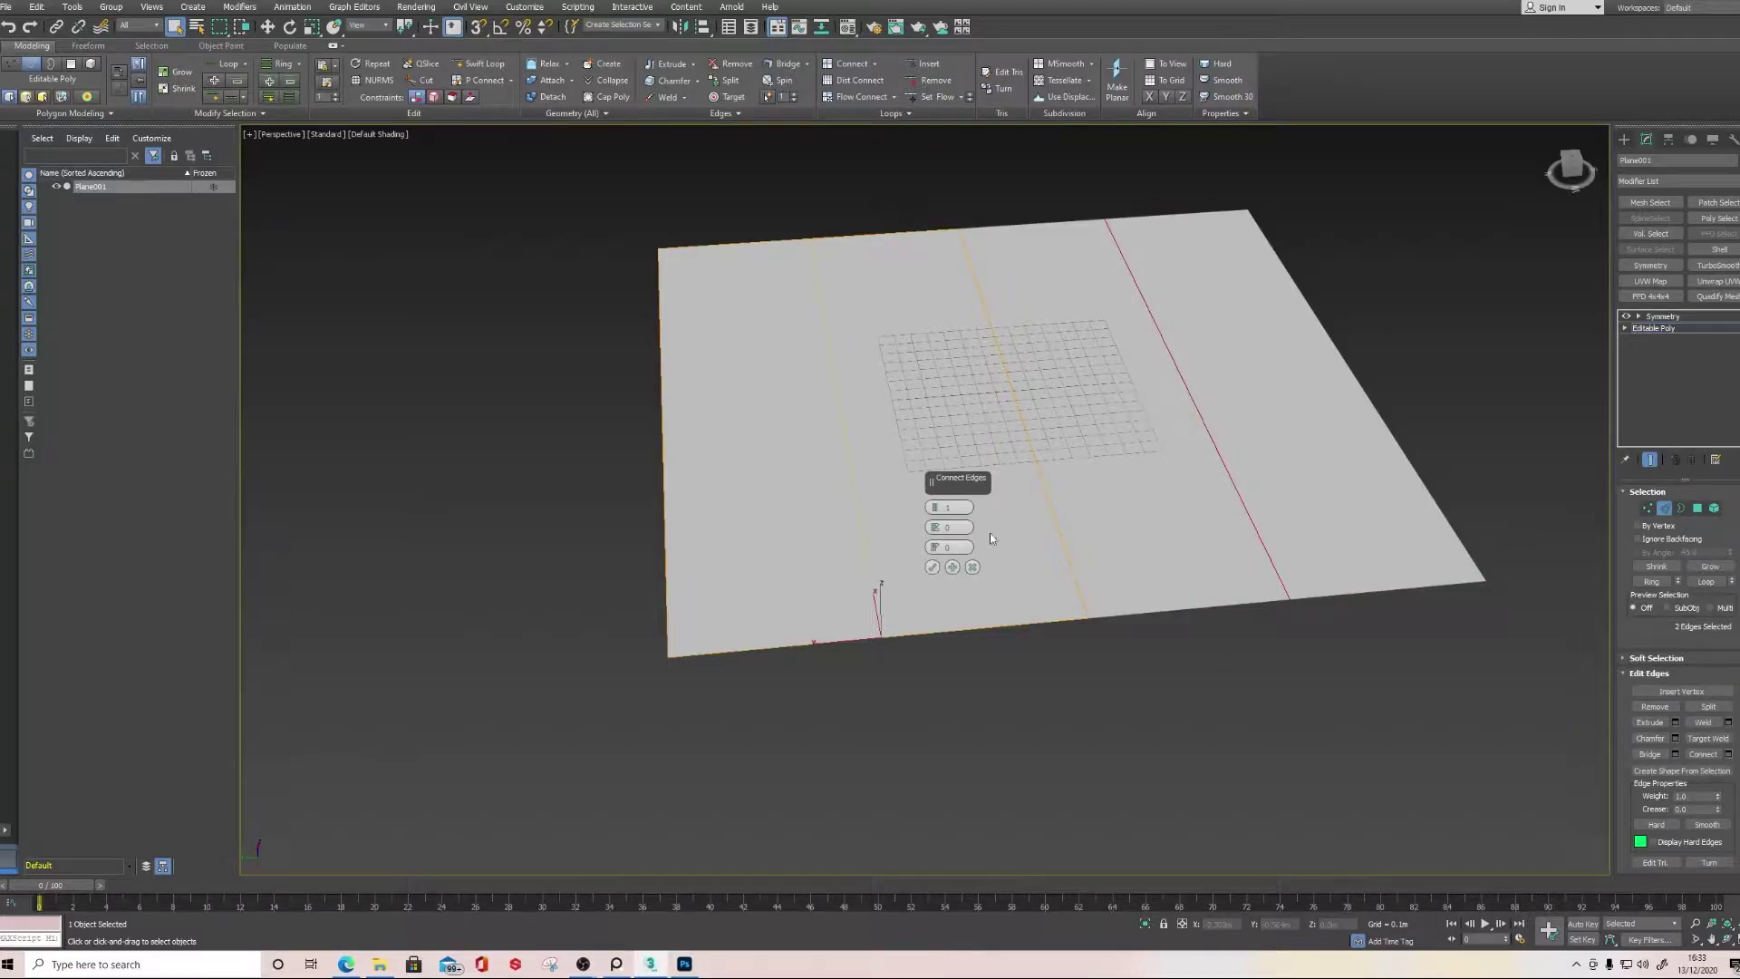
left_click_drag(928, 532, 939, 748)
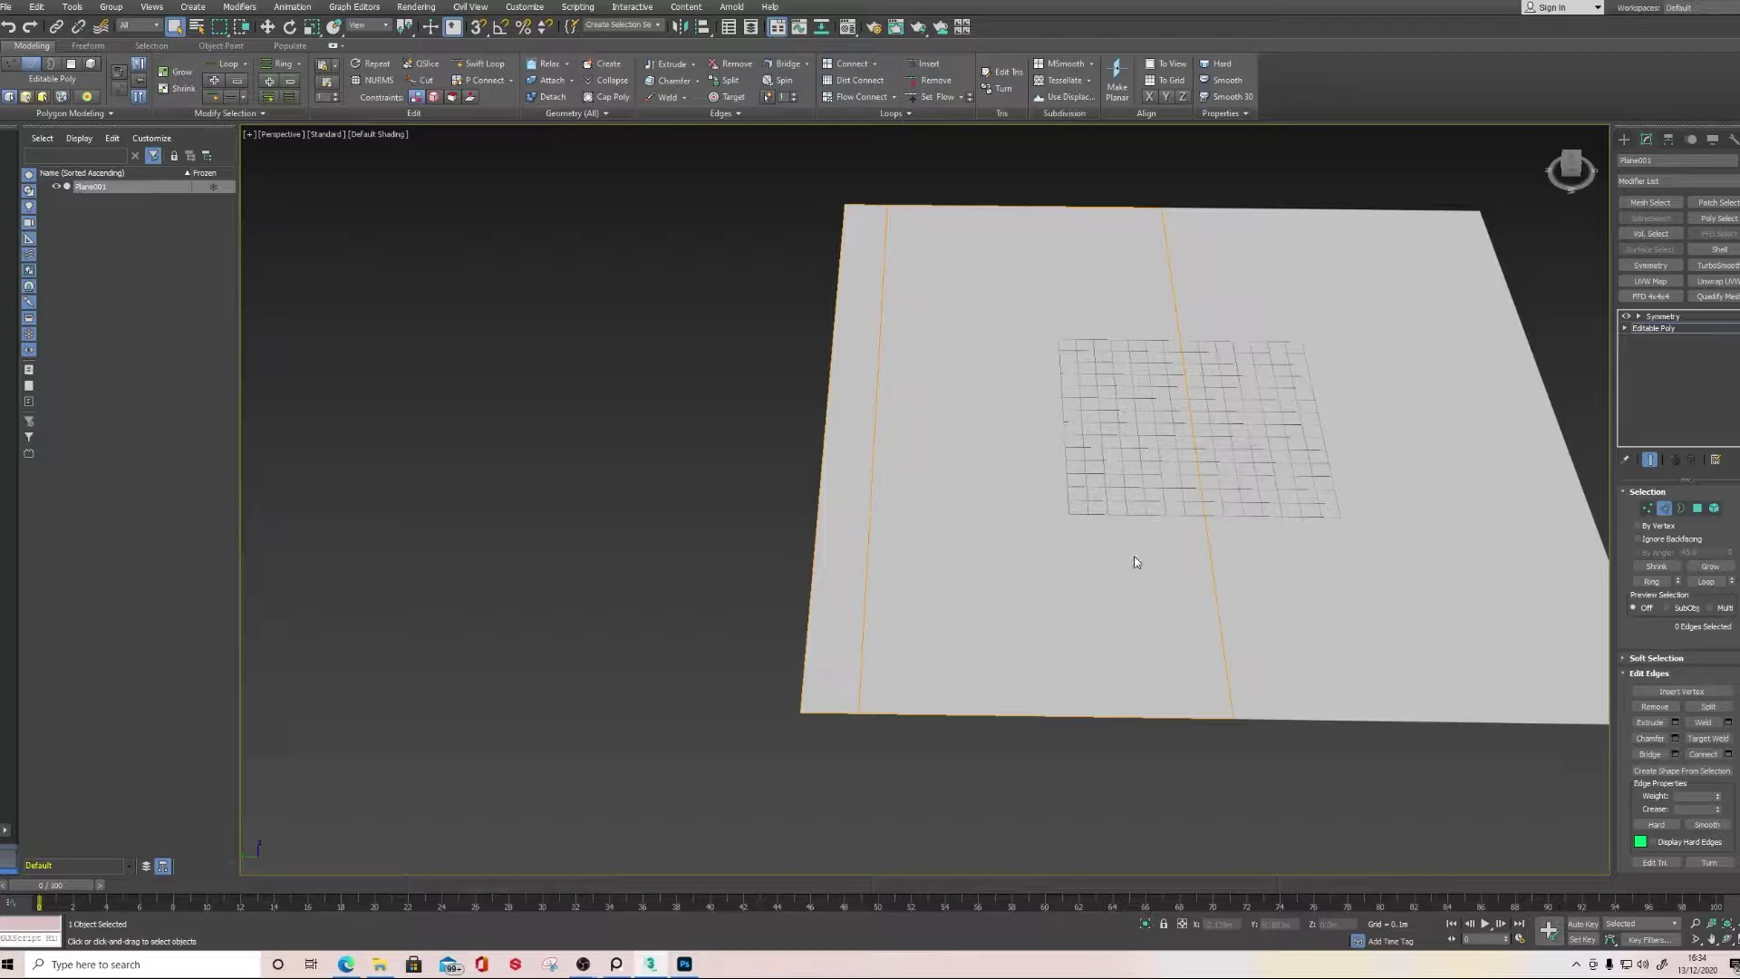
Connect the half plane's three lengthwise edges with 4 evenly spaced crosswise segments, with pinch and slide at 0
left_click_drag(755, 413, 1169, 633)
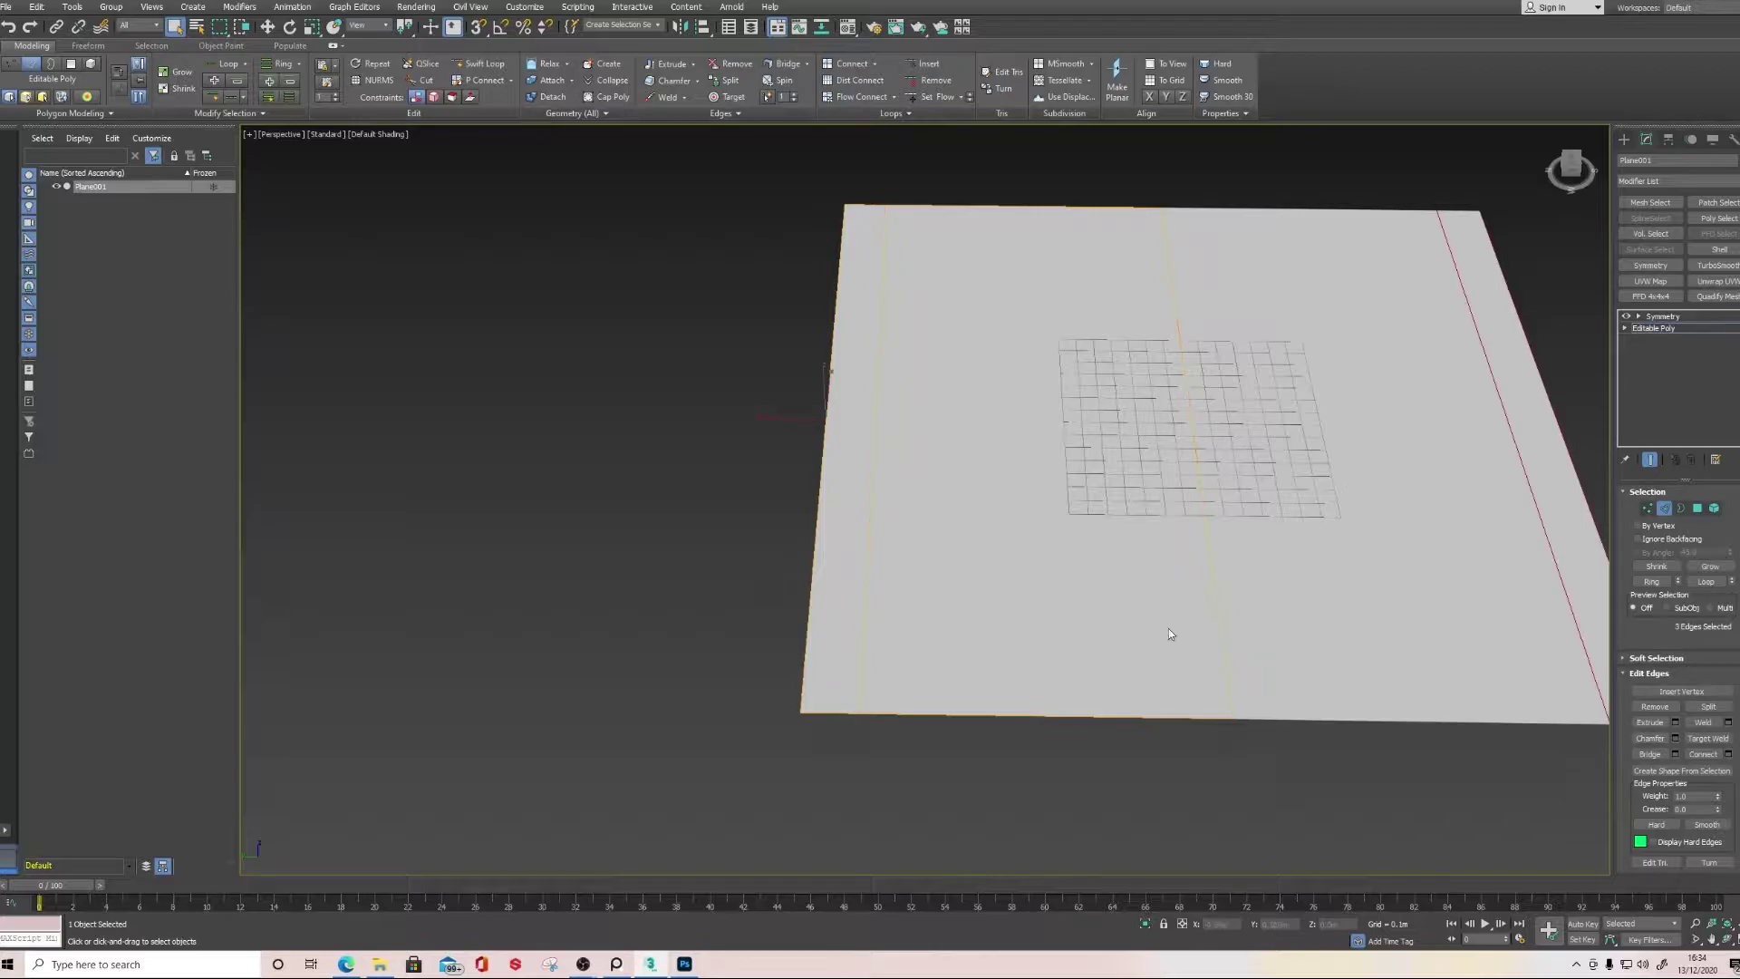
left_click(1728, 755)
left_click(952, 547)
type("0")
left_click(954, 527)
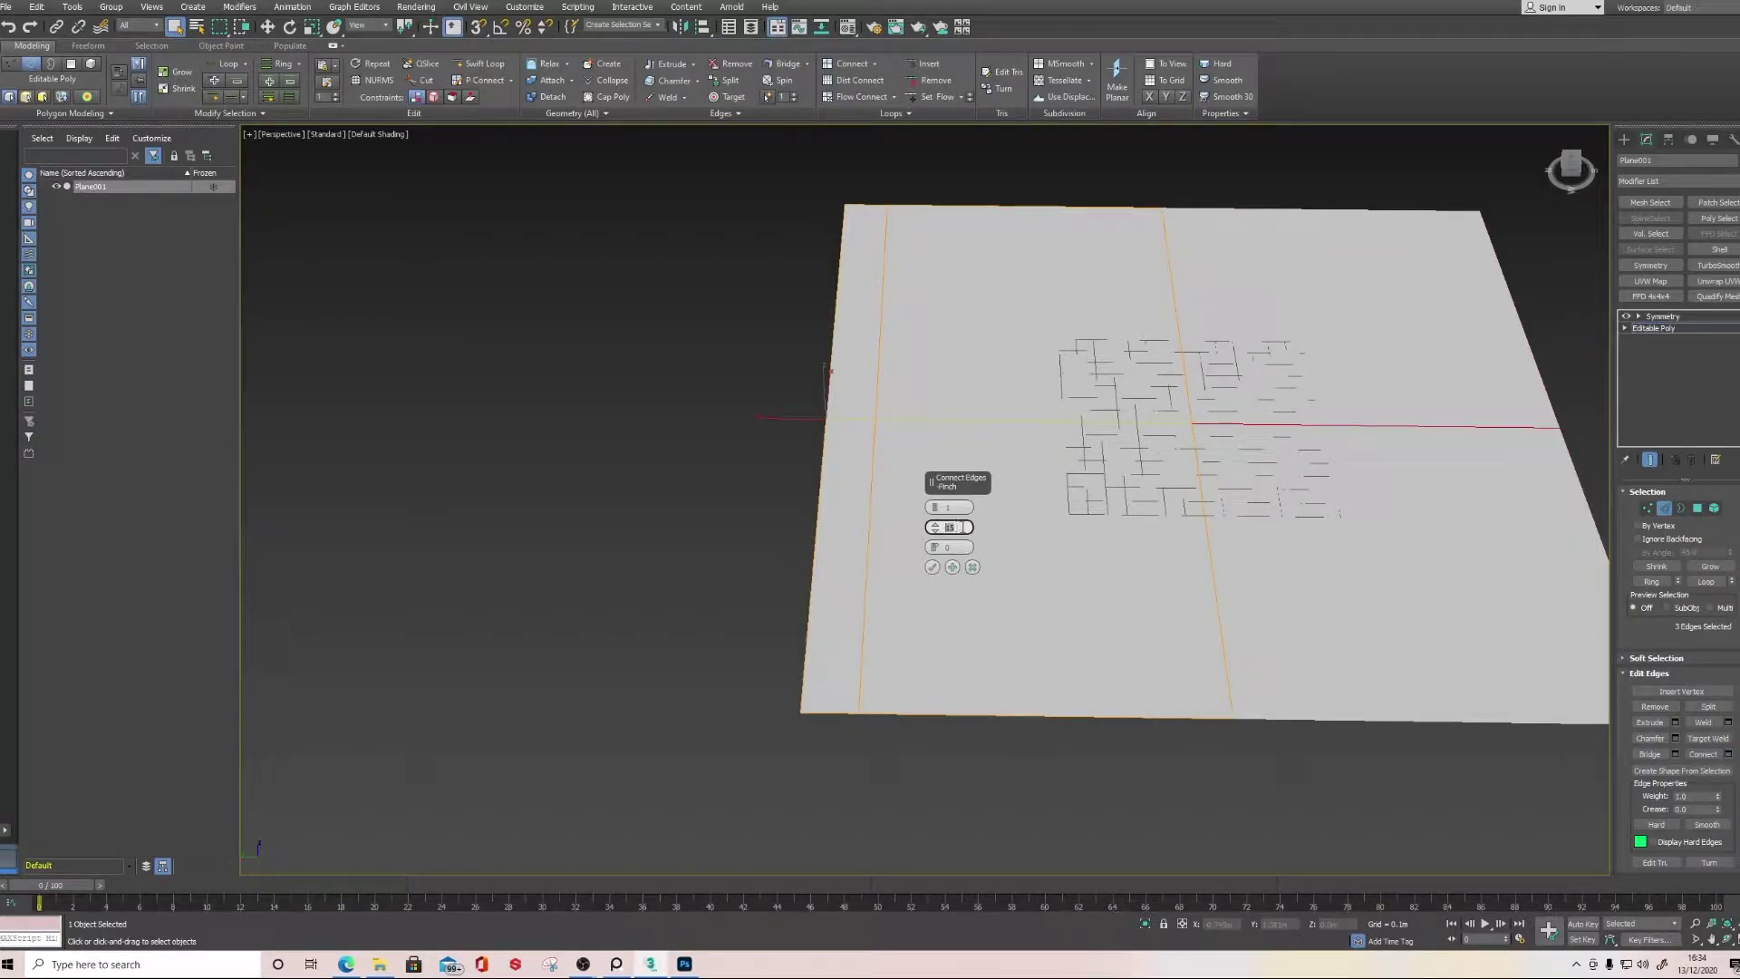
type("0")
left_click_drag(934, 547, 939, 511)
right_click(935, 528)
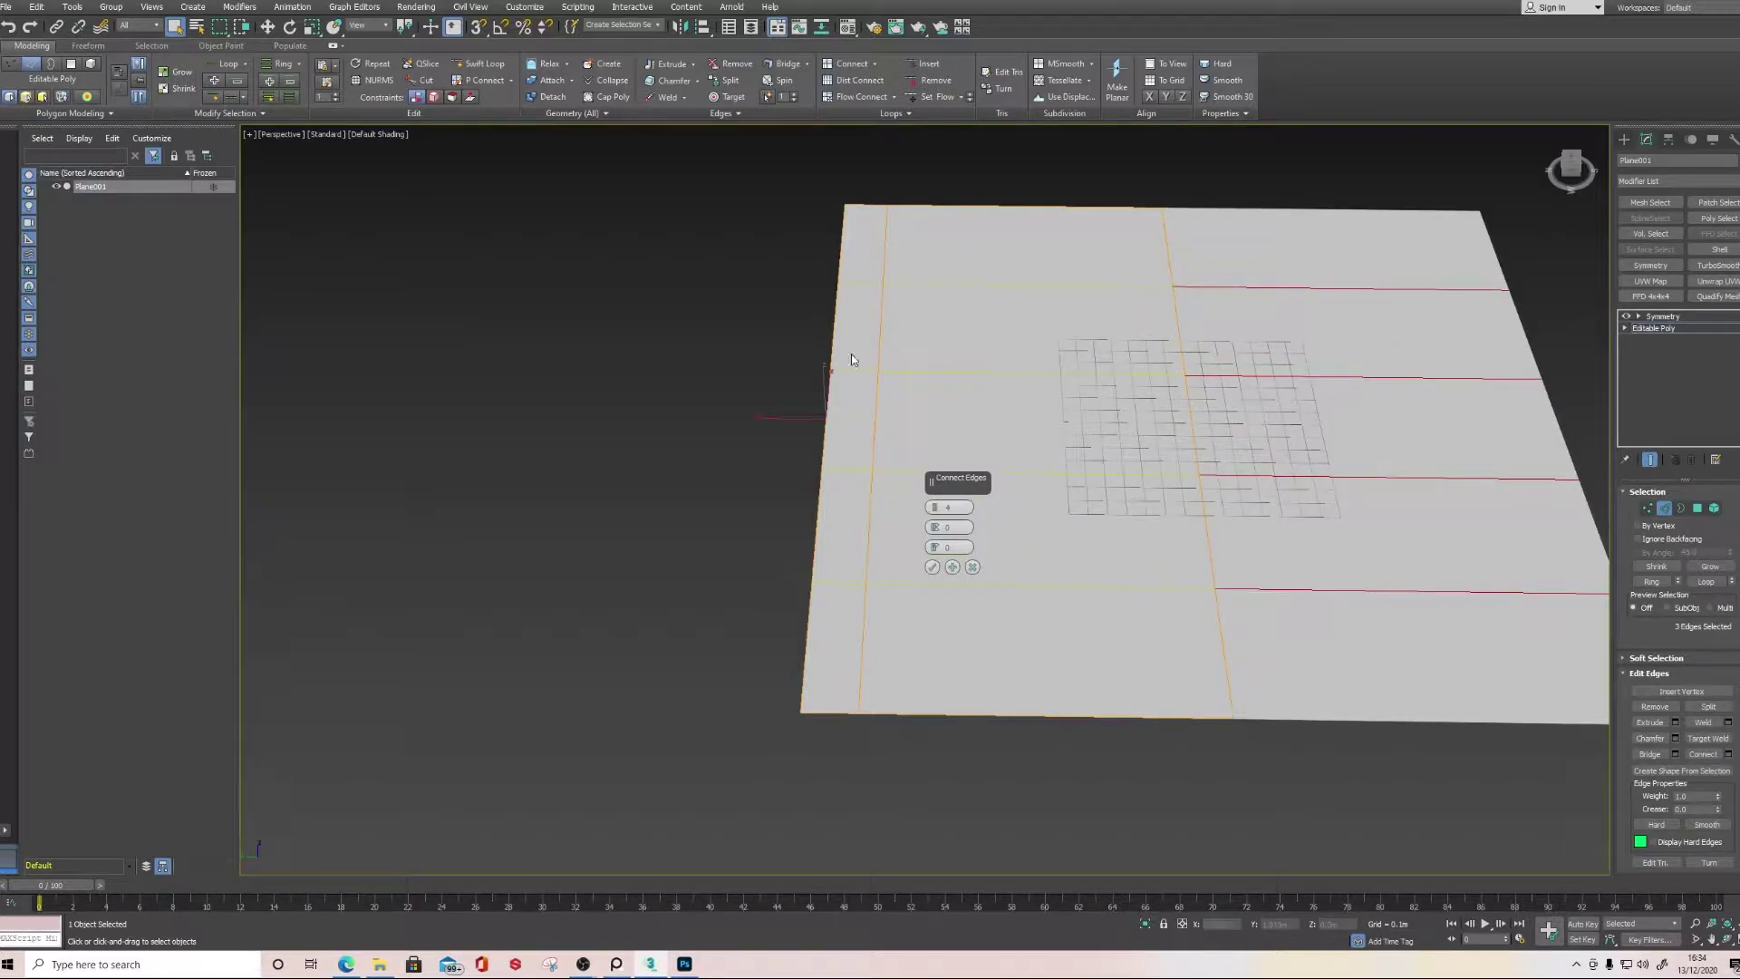
left_click(932, 567)
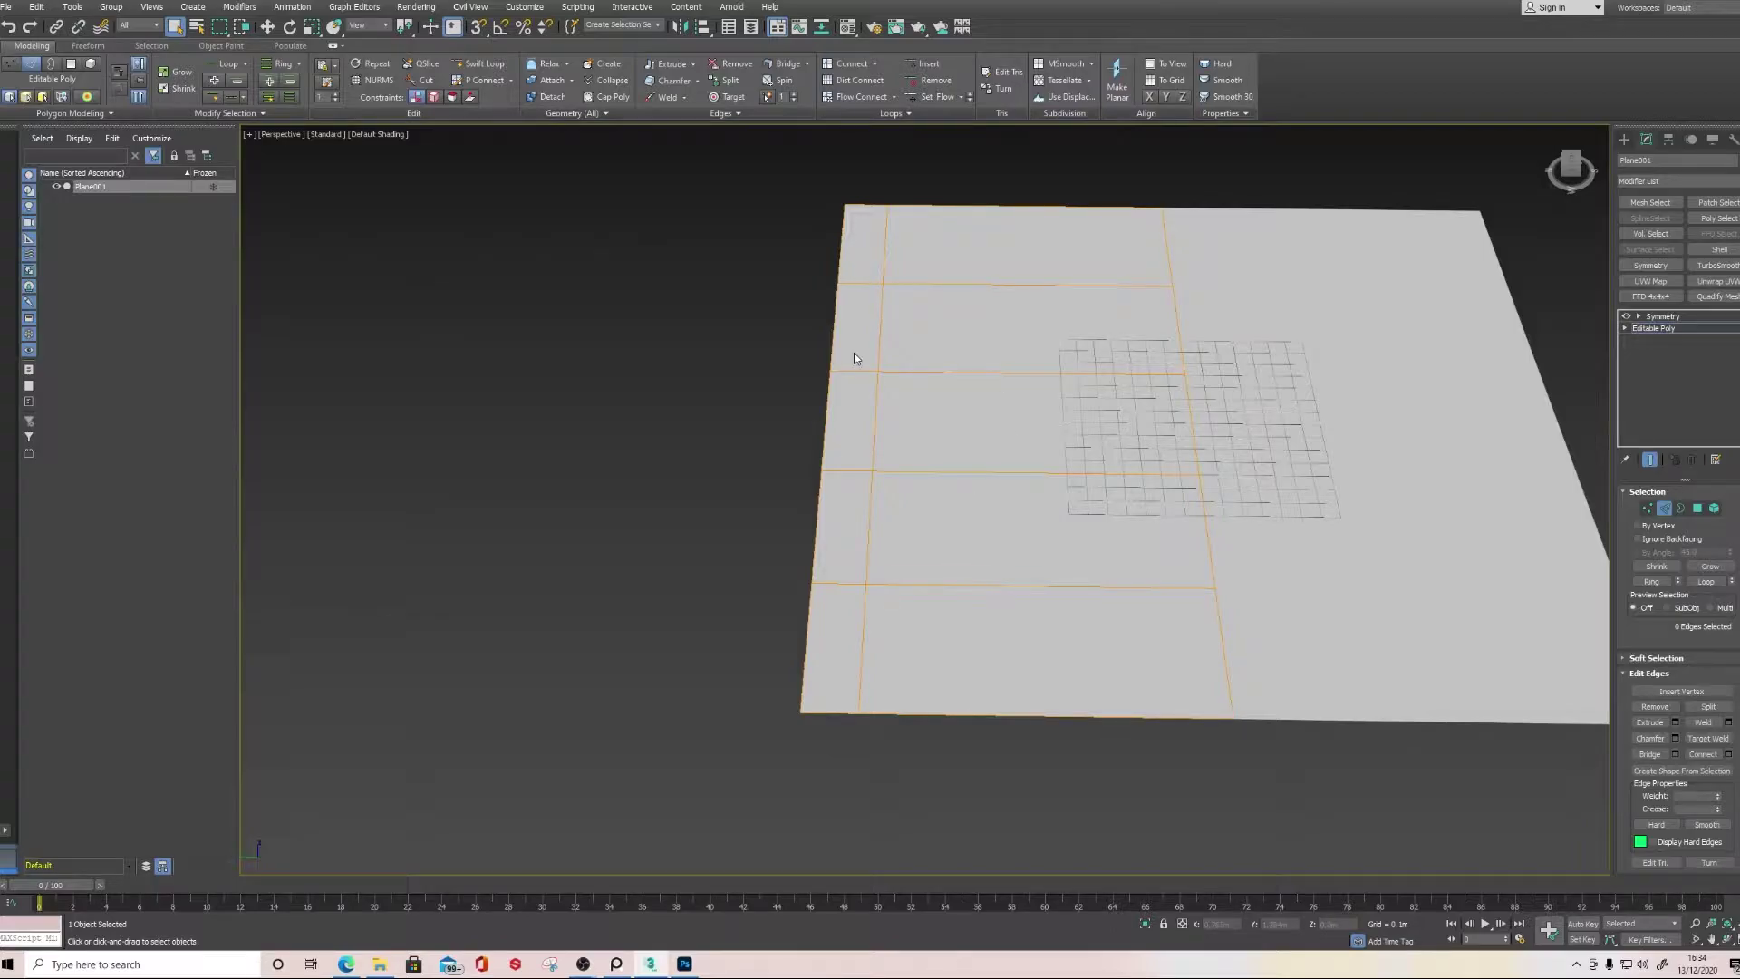
Inset the second and fourth polygons of the narrow strip along the floor's outer edge
left_click(1697, 508)
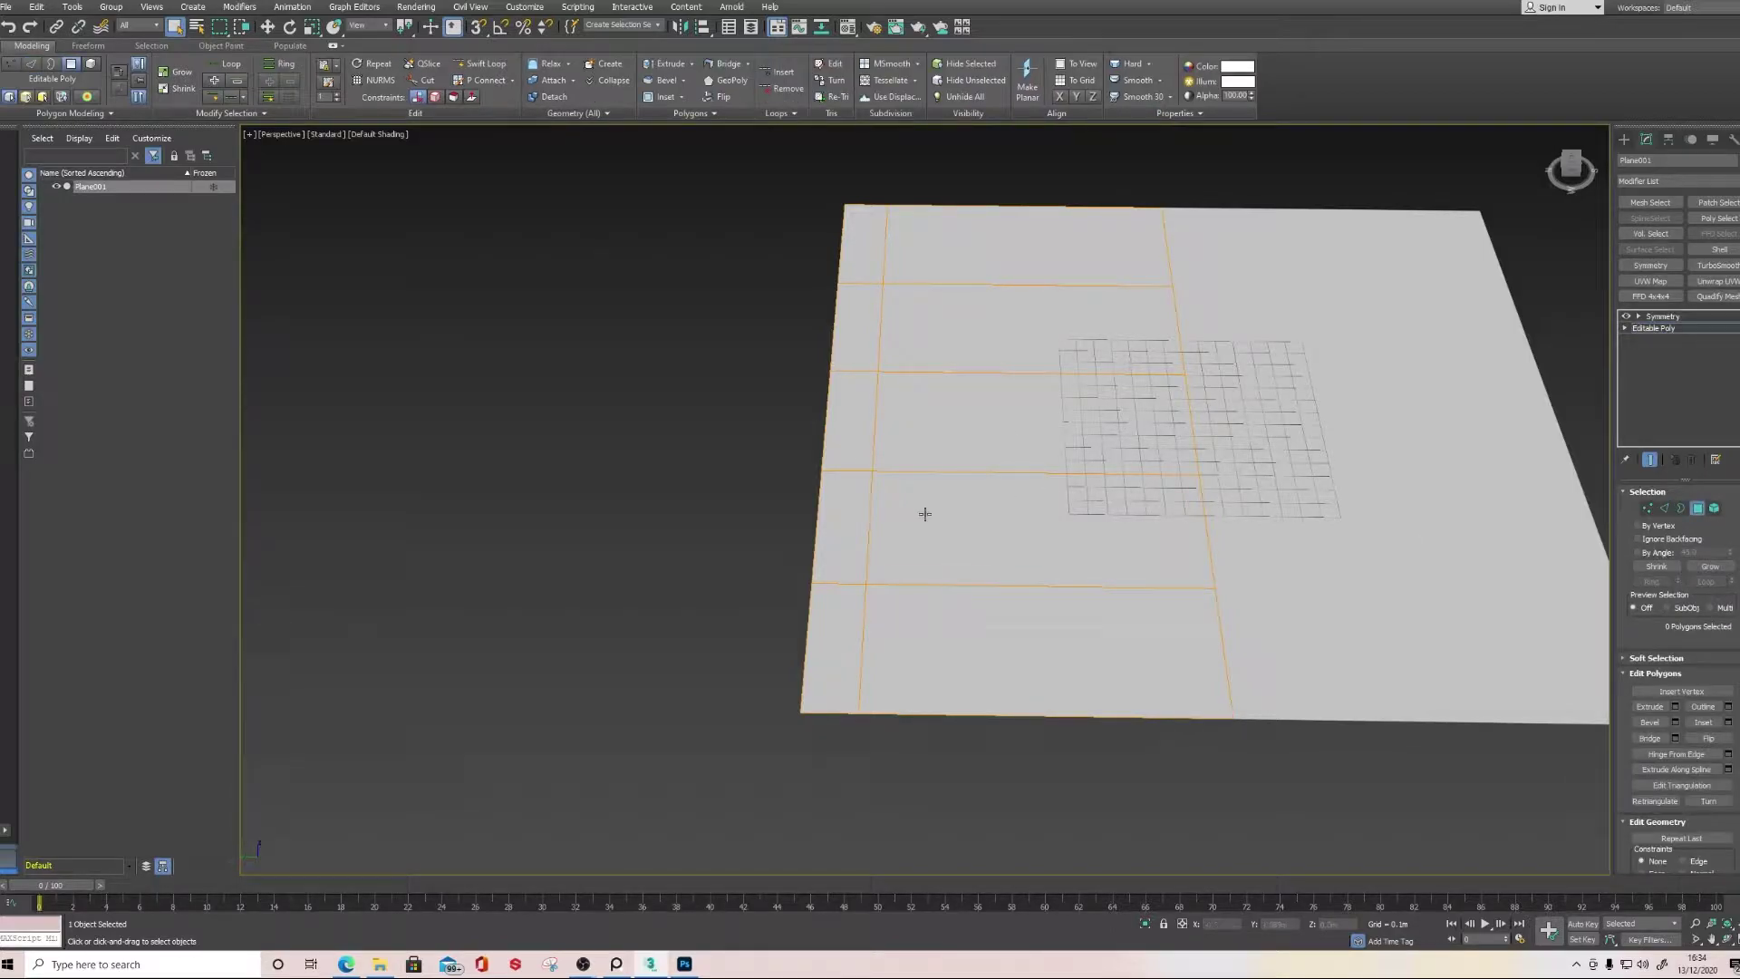
left_click(850, 516)
left_click(859, 335, "ctrl")
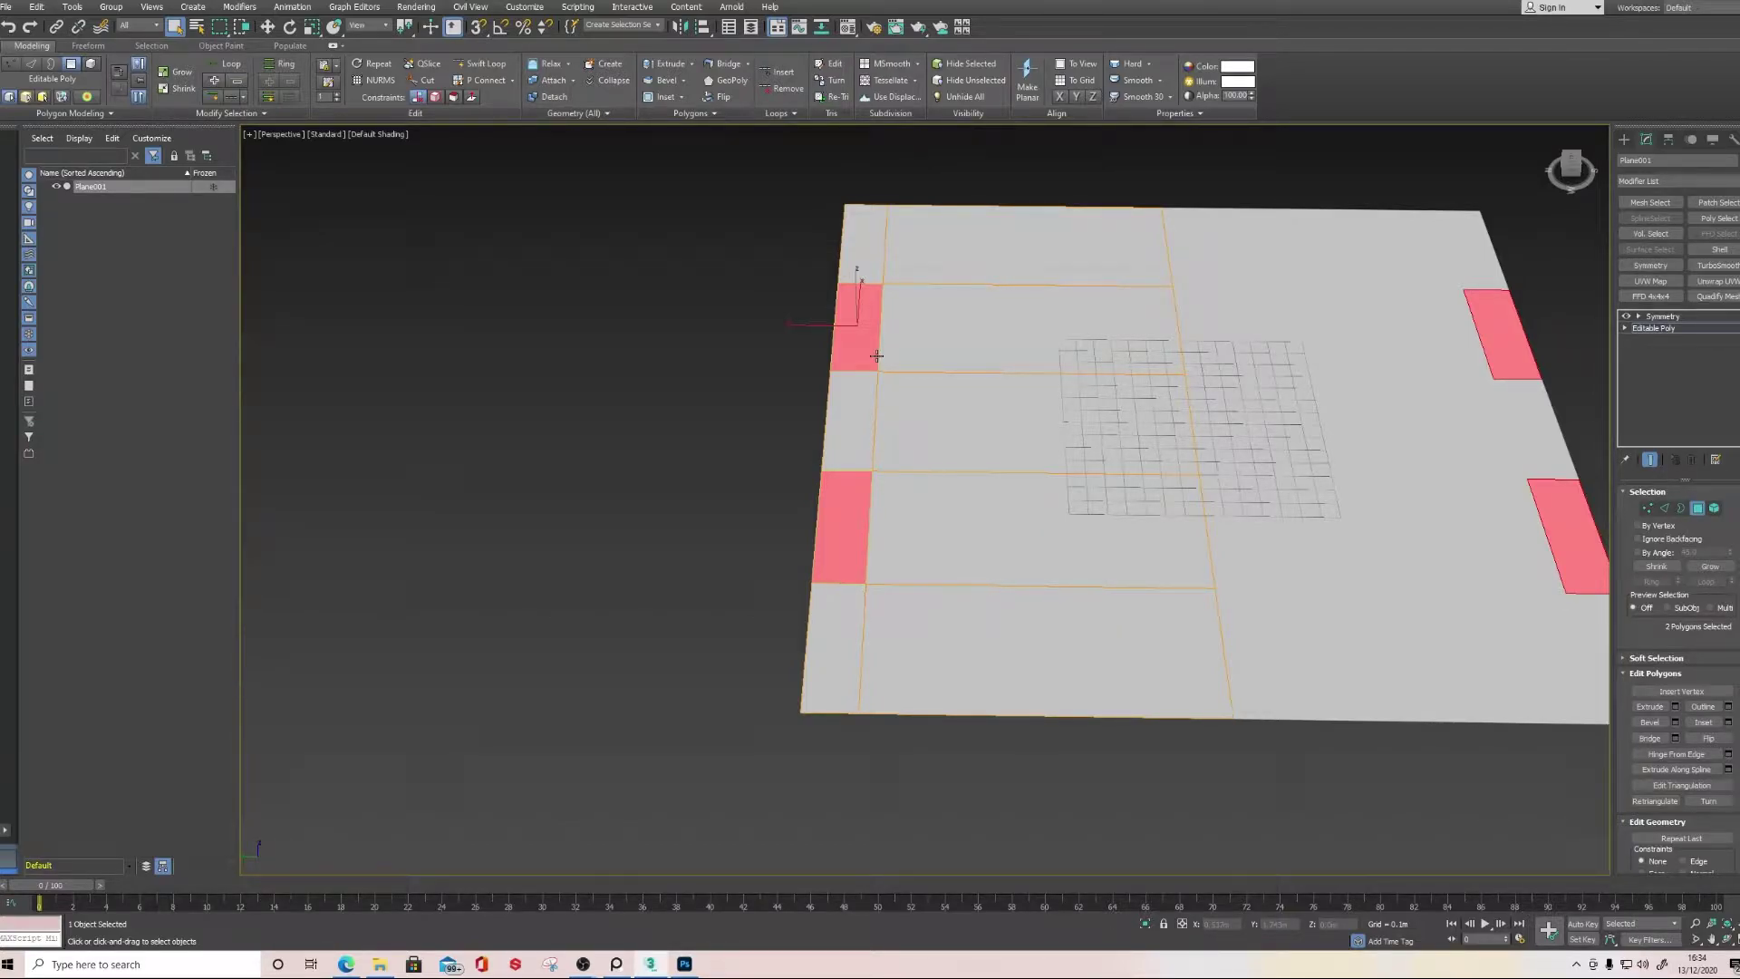
scroll(862, 515, "up", 8)
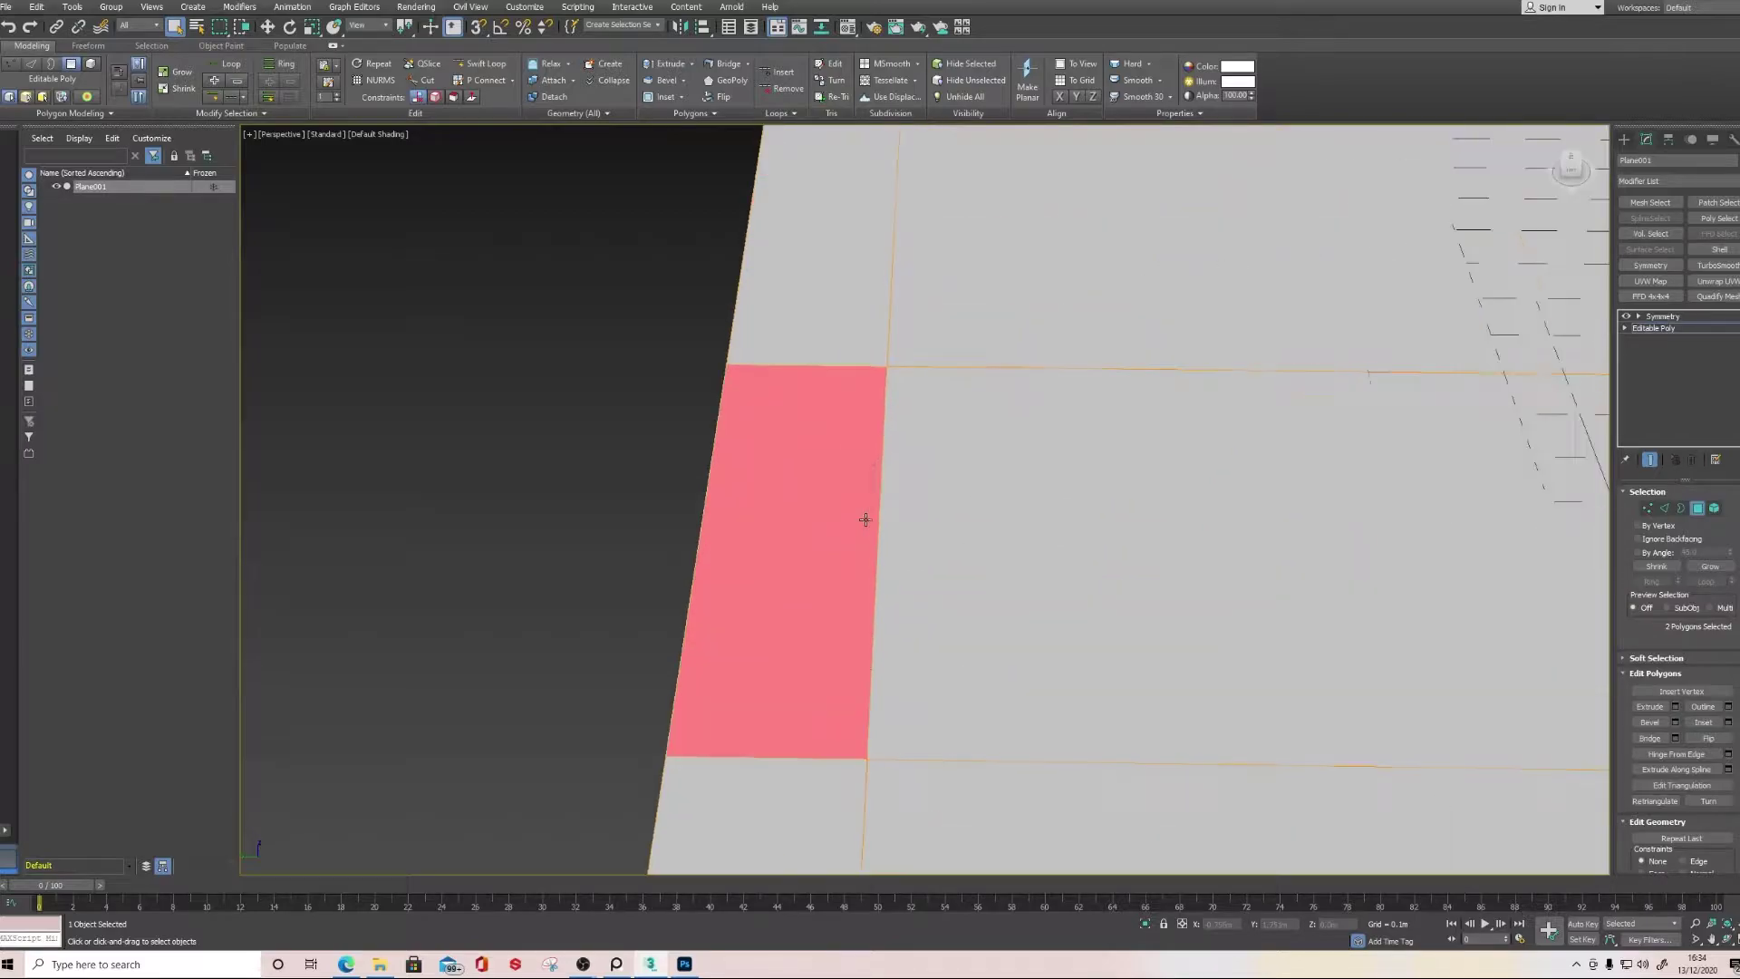
scroll(849, 460, "down", 6)
middle_click_drag(891, 530, 819, 427, "alt")
scroll(819, 427, "up", 5)
left_click(801, 360)
scroll(801, 360, "down", 6)
left_click(816, 375, "shift")
left_click(816, 374)
left_click(830, 502, "ctrl")
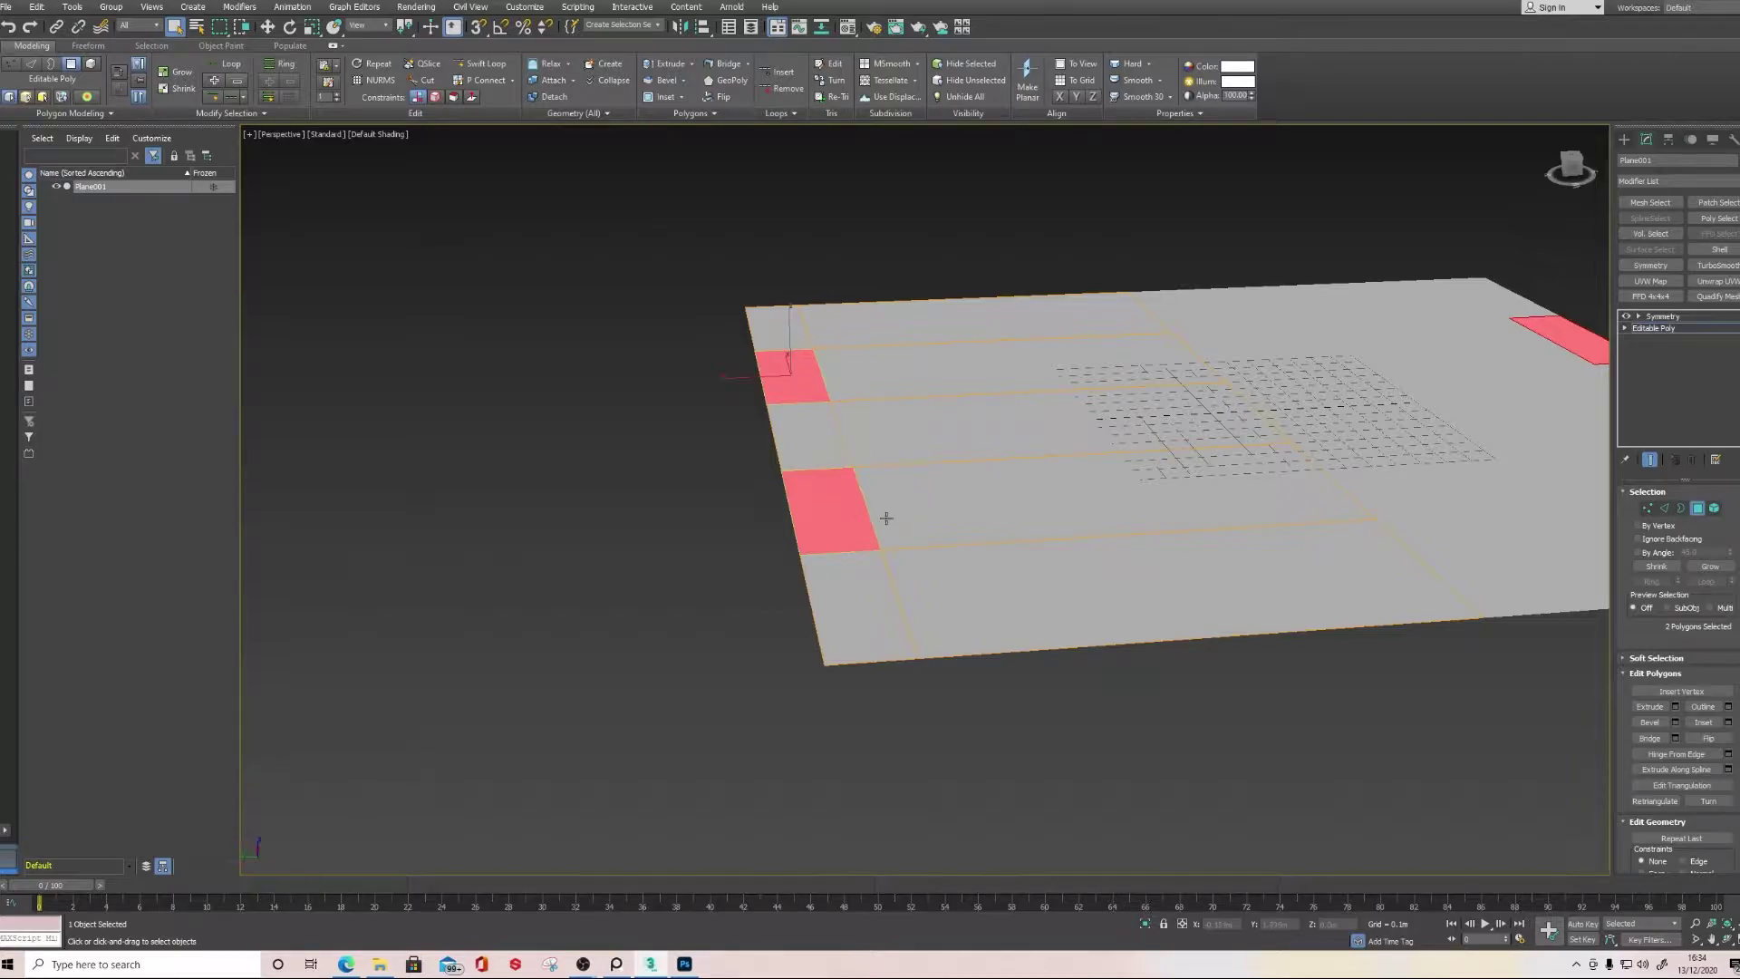
middle_click_drag(889, 507, 959, 586, "alt")
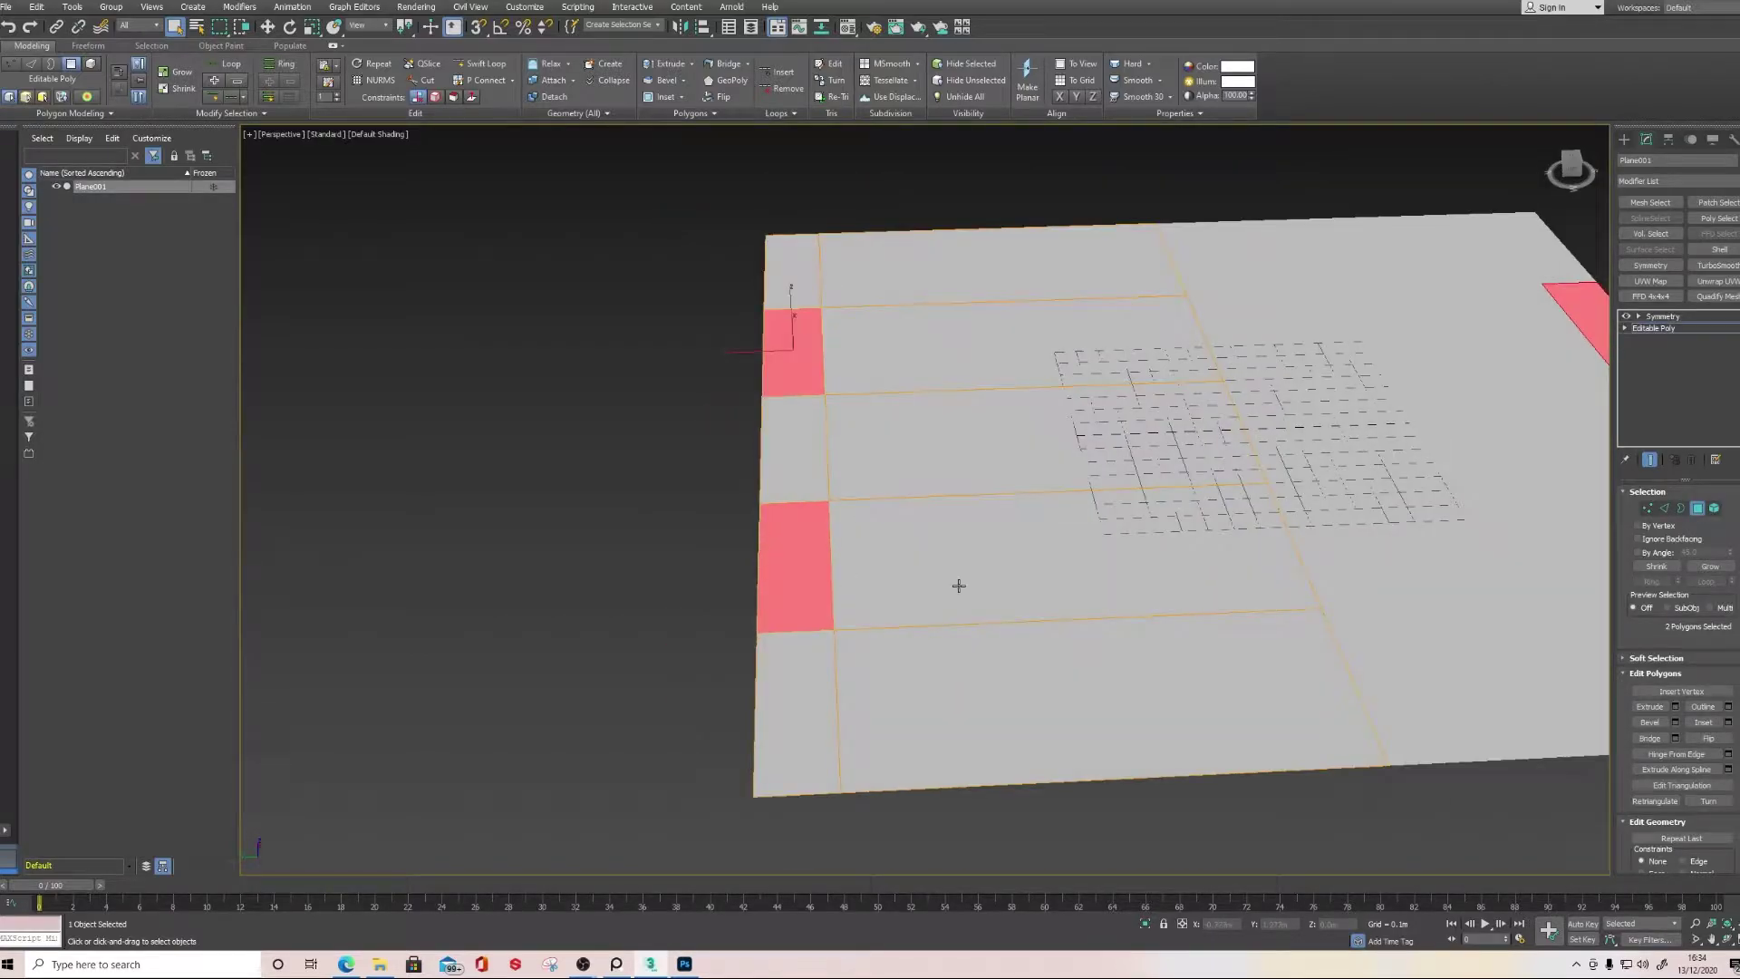
left_click(1728, 723)
scroll(1030, 645, "up", 3)
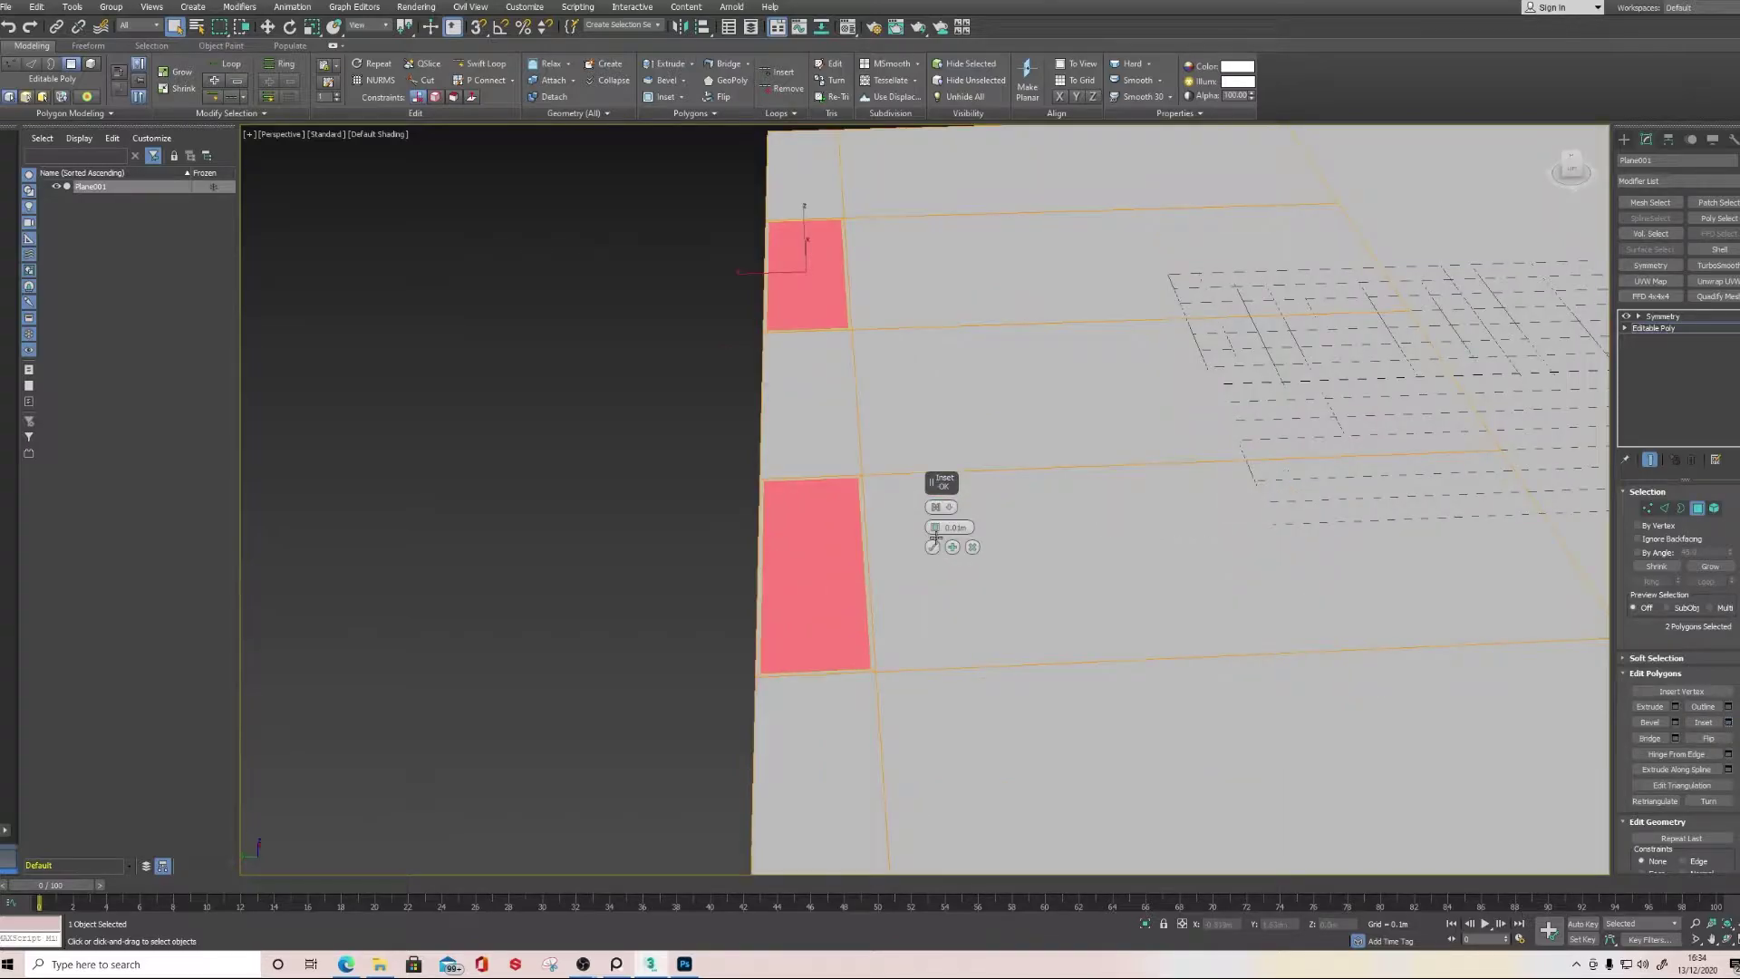
mouse_move(938, 536)
left_mouse_down()
mouse_move(937, 522)
mouse_move(947, 534)
left_mouse_up()
left_click(932, 546)
Extrude the two inset polygons downward with a height of -0.025 m to form recesses in the floor
middle_click_drag(906, 558, 884, 518, "alt")
scroll(844, 399, "up", 3)
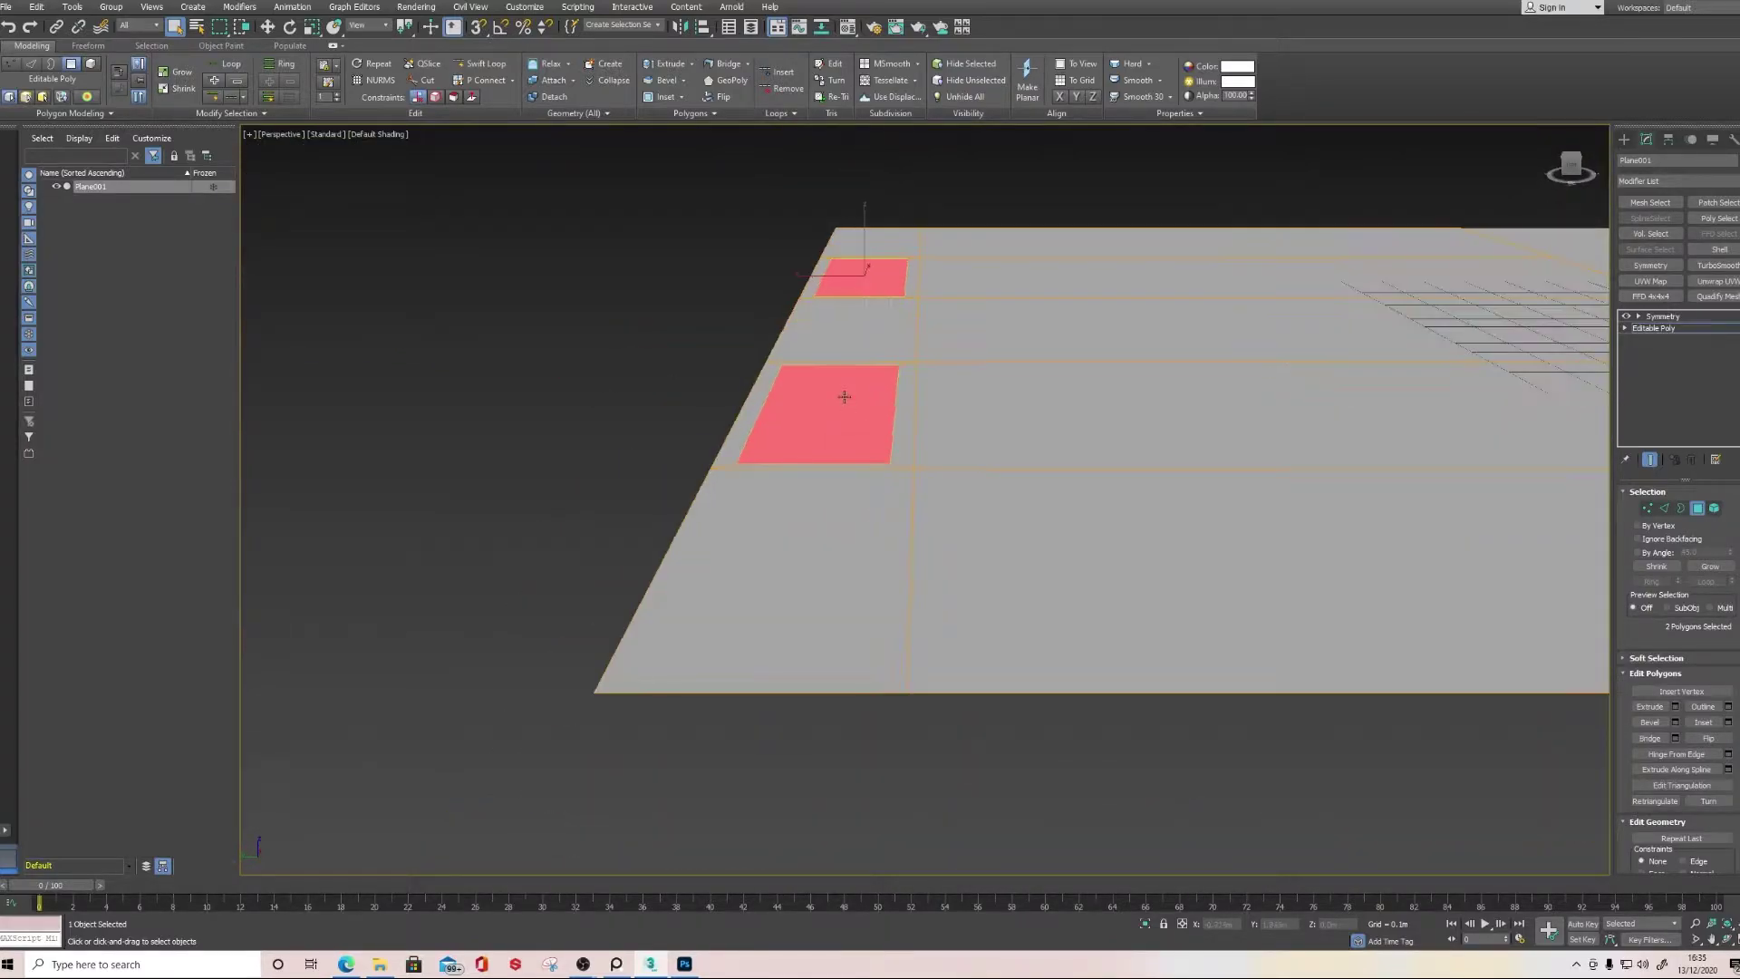
left_click(1674, 708)
left_click_drag(934, 527, 973, 400)
left_click_drag(1002, 585, 1009, 628)
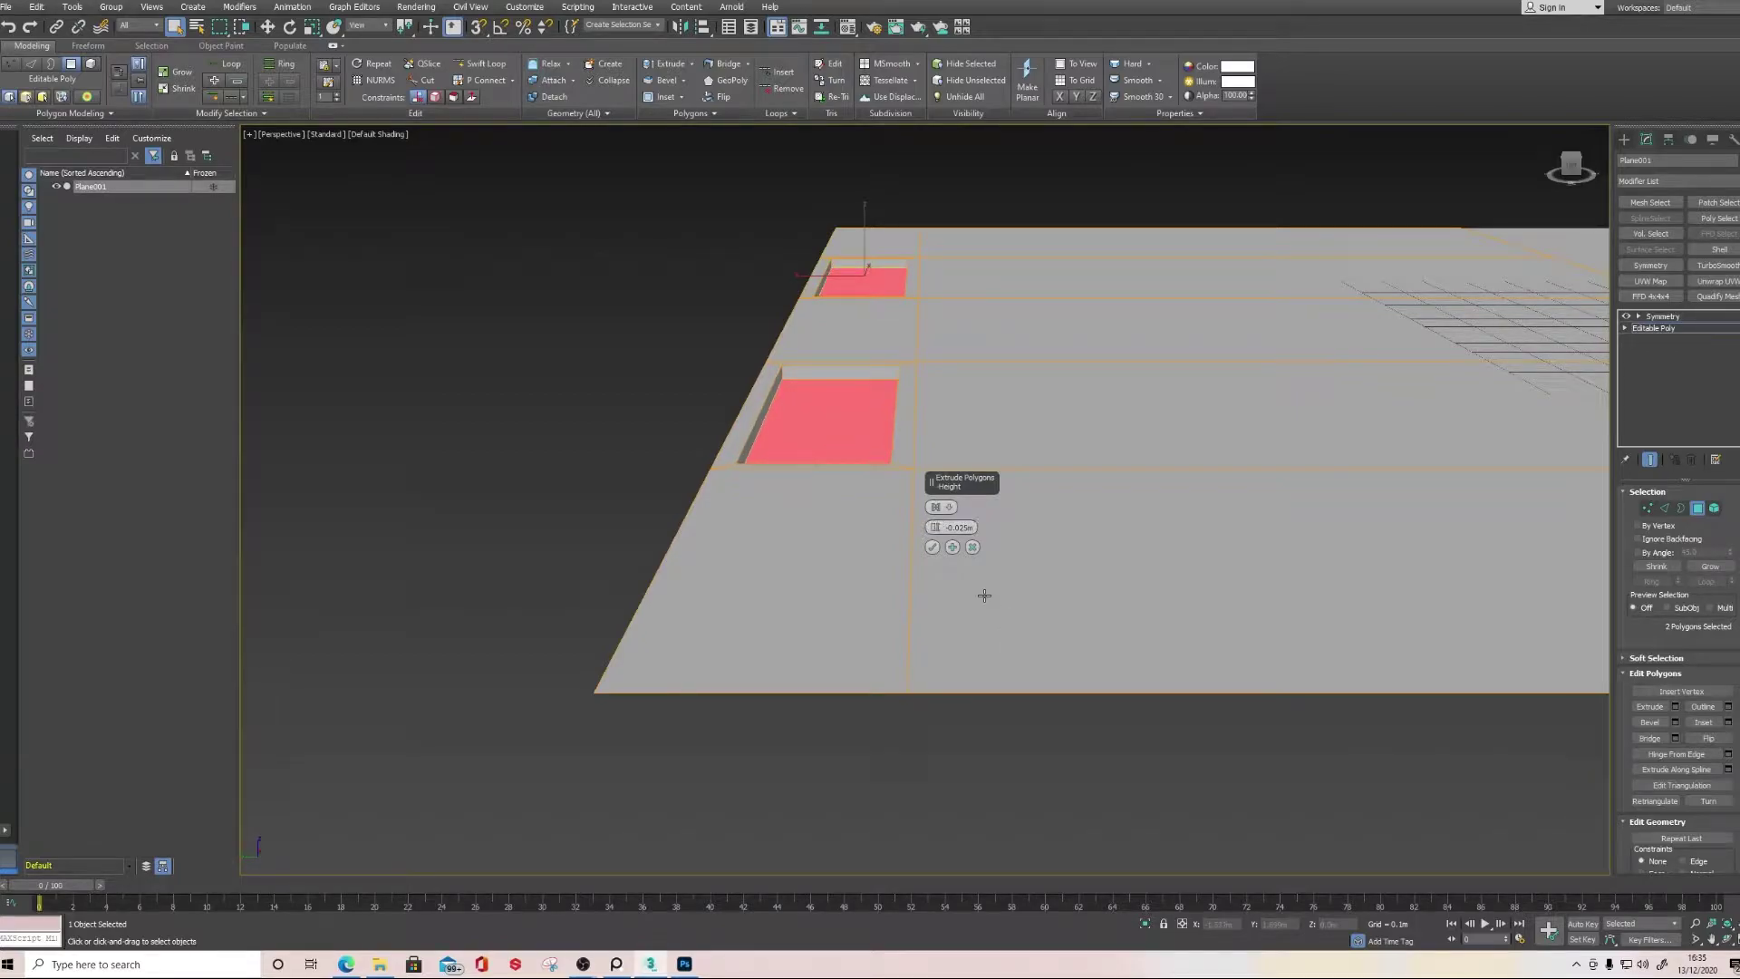
left_click(932, 546)
left_click(597, 464)
middle_click_drag(864, 417, 835, 538)
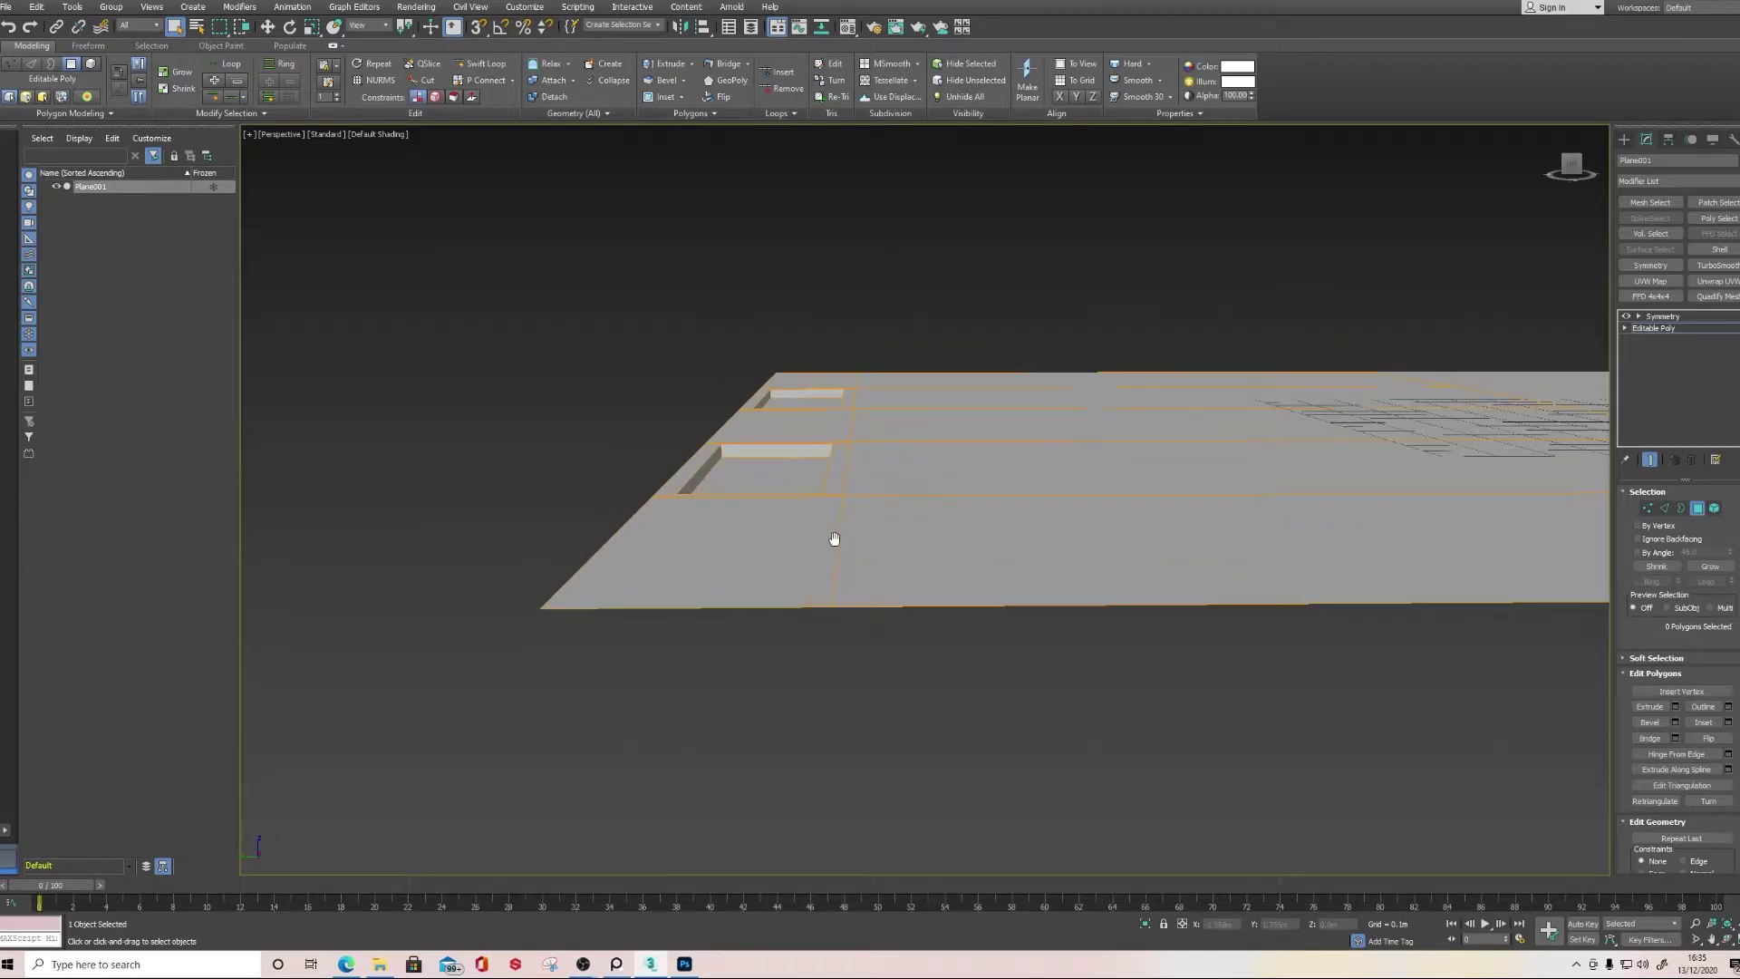
Insert a lengthwise edge loop into the floor beside the inner boundary of the recessed outer strip
left_click(480, 65)
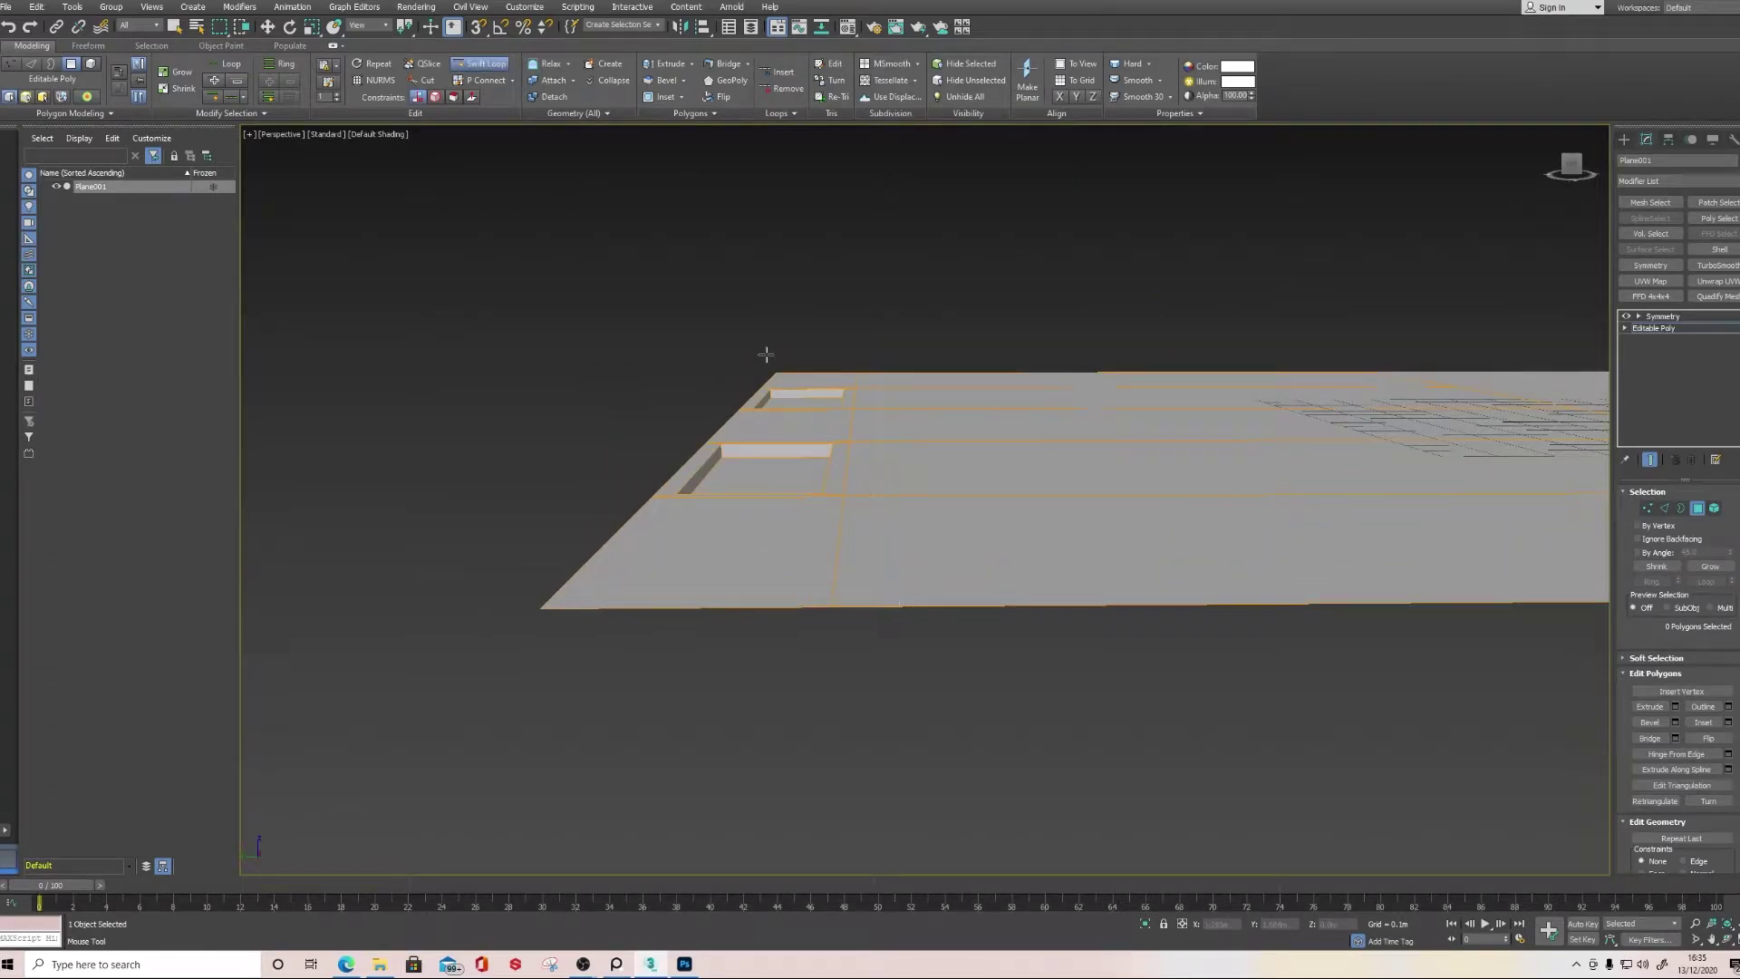
left_click(865, 494)
key("w")
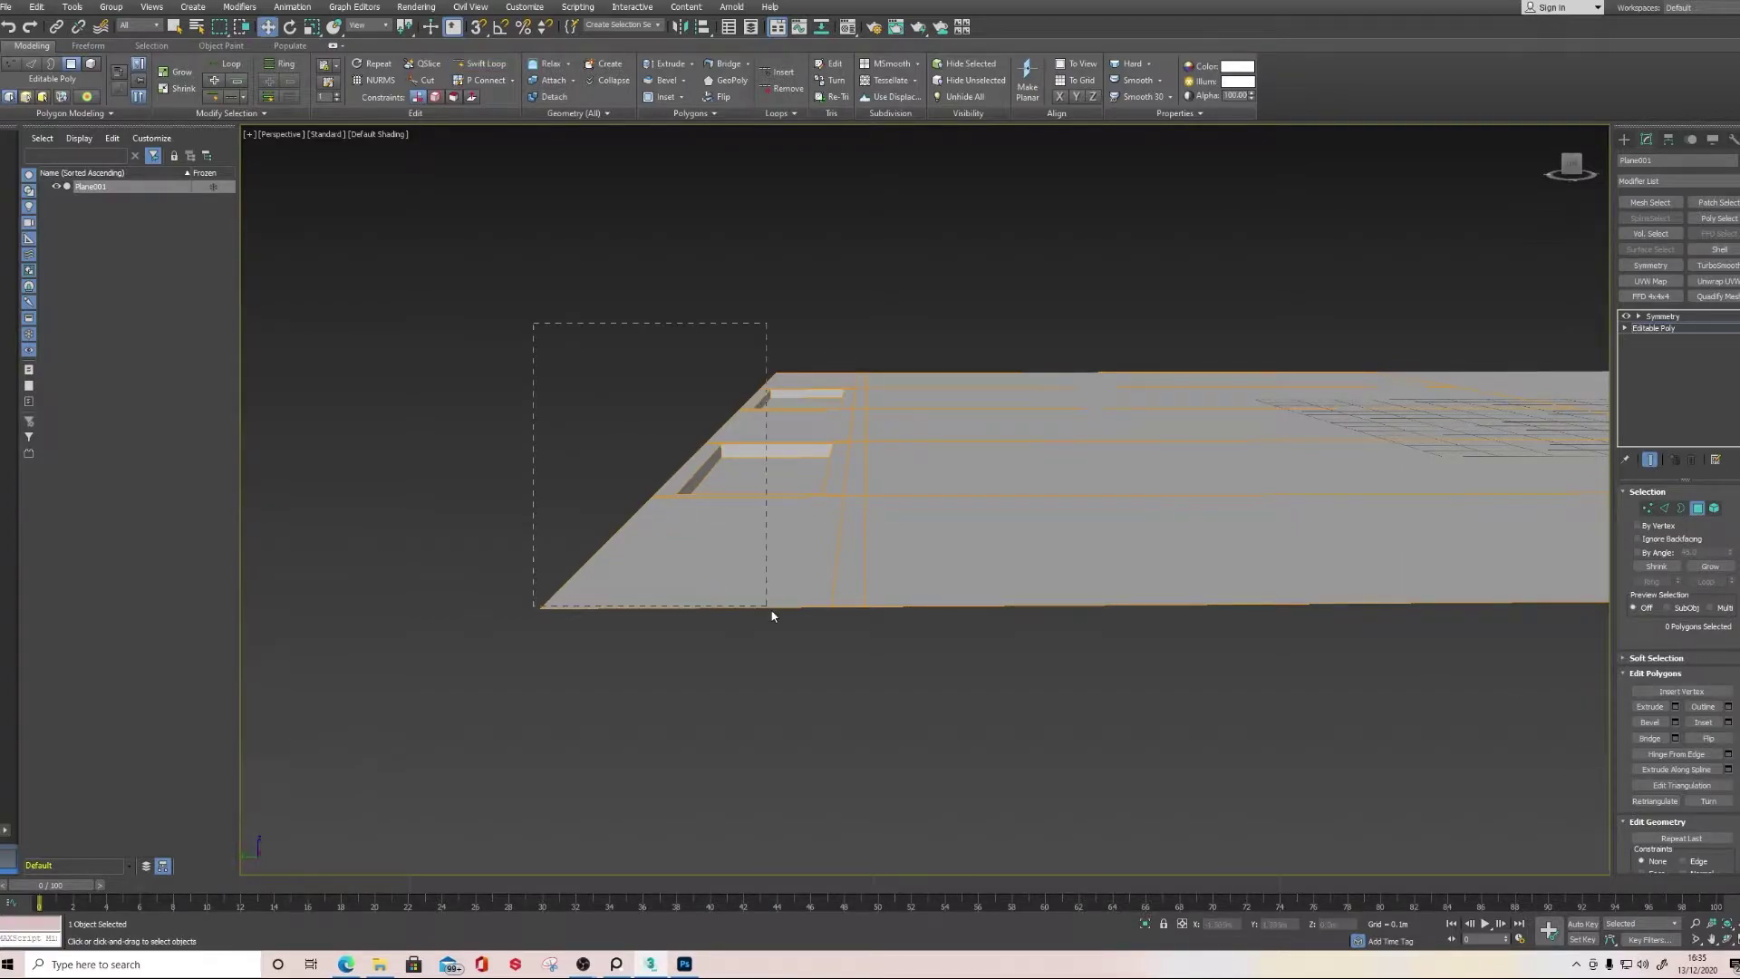
Select the outer strip's polygons, including both recesses, and lower them slightly below the main floor to form a small slope
left_click_drag(809, 641, 809, 641)
scroll(760, 437, "down", 2)
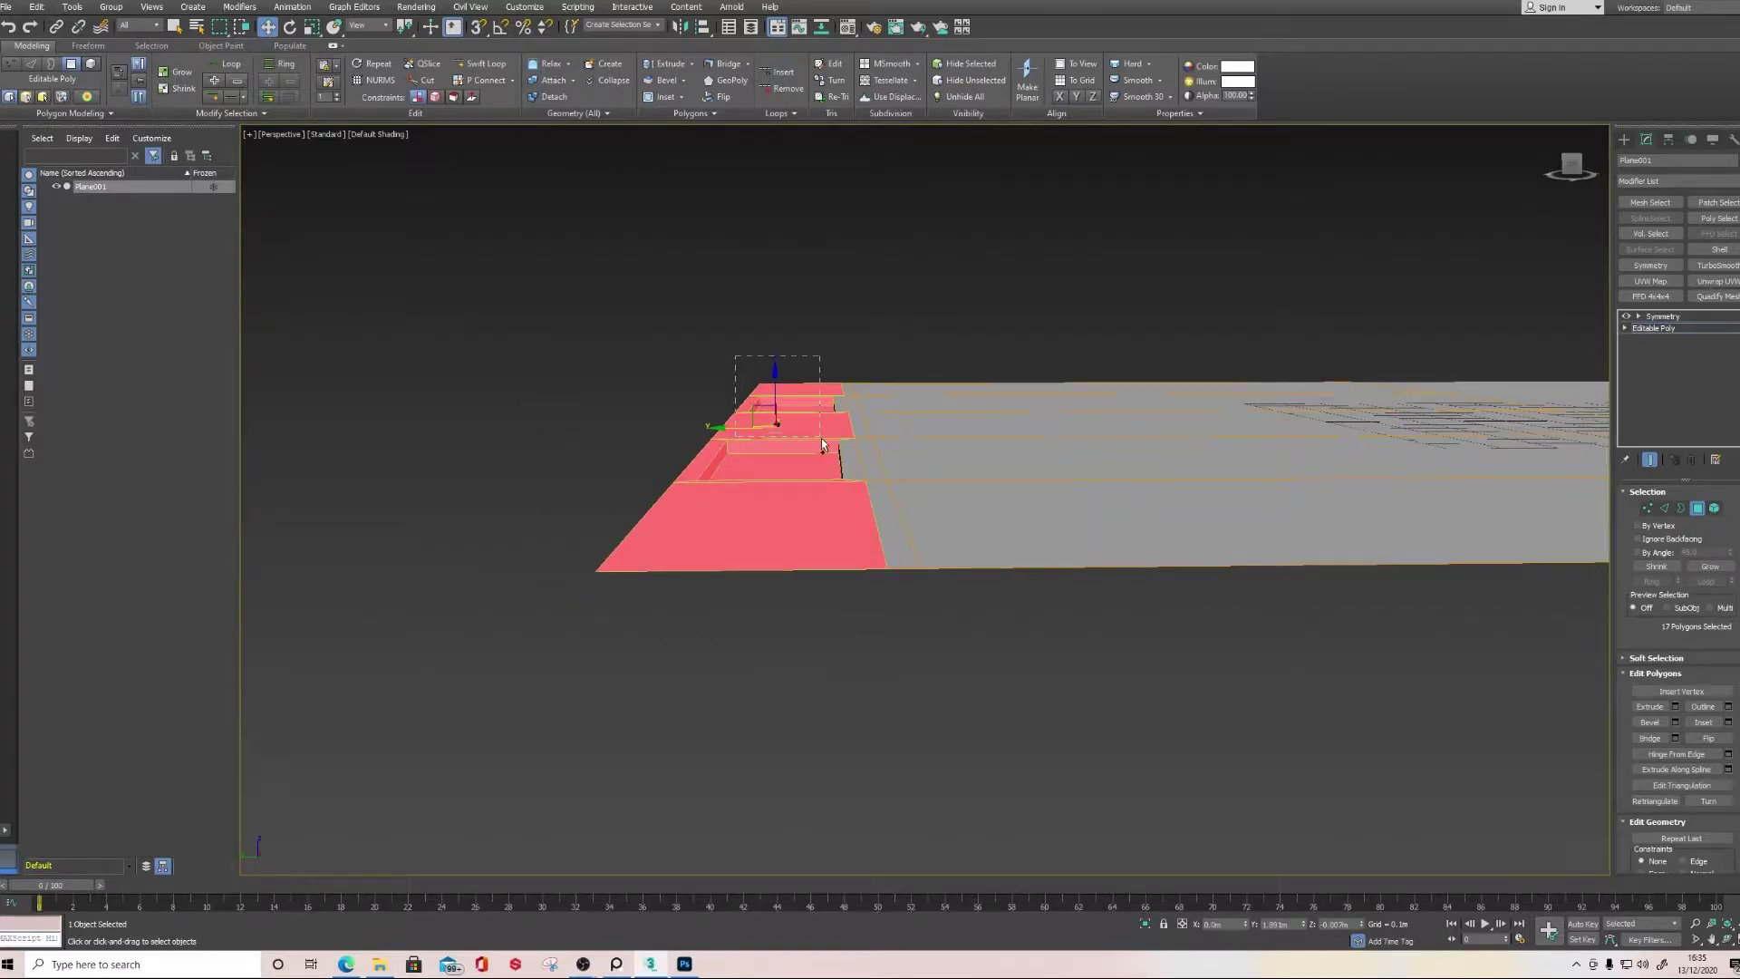
left_click_drag(837, 453, 841, 452, "ctrl")
left_click_drag(785, 372, 789, 379)
middle_click_drag(781, 449, 846, 438, "alt")
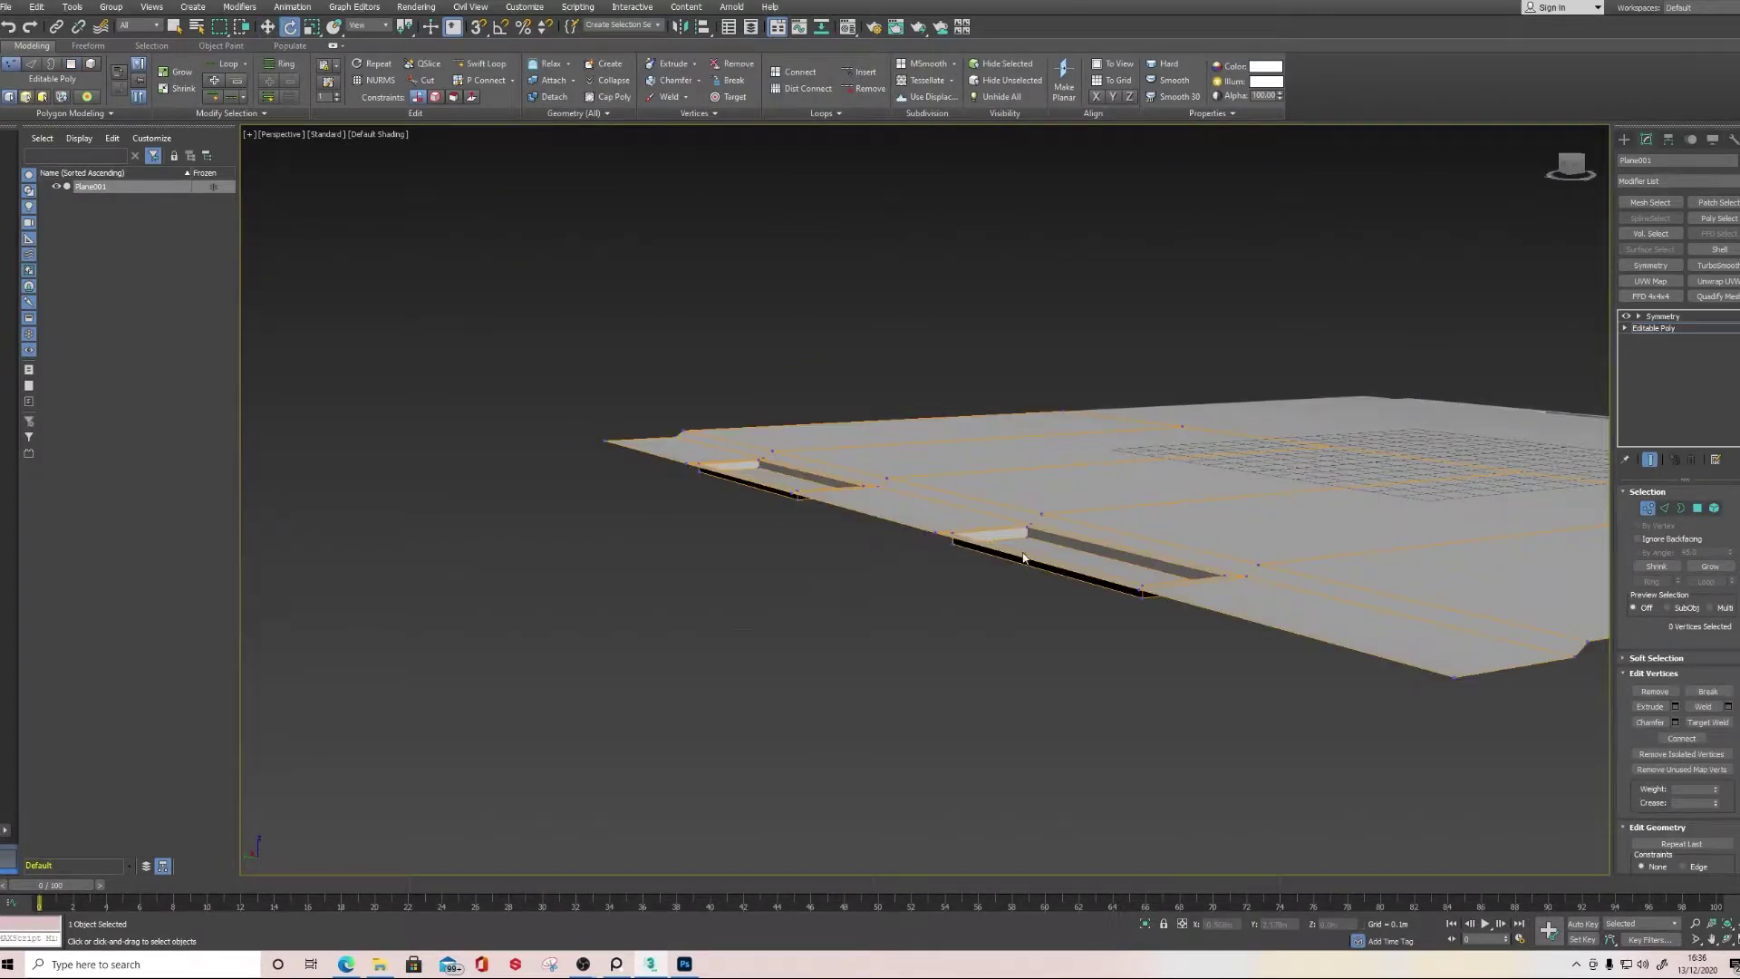
middle_click_drag(1078, 604, 1142, 580, "alt")
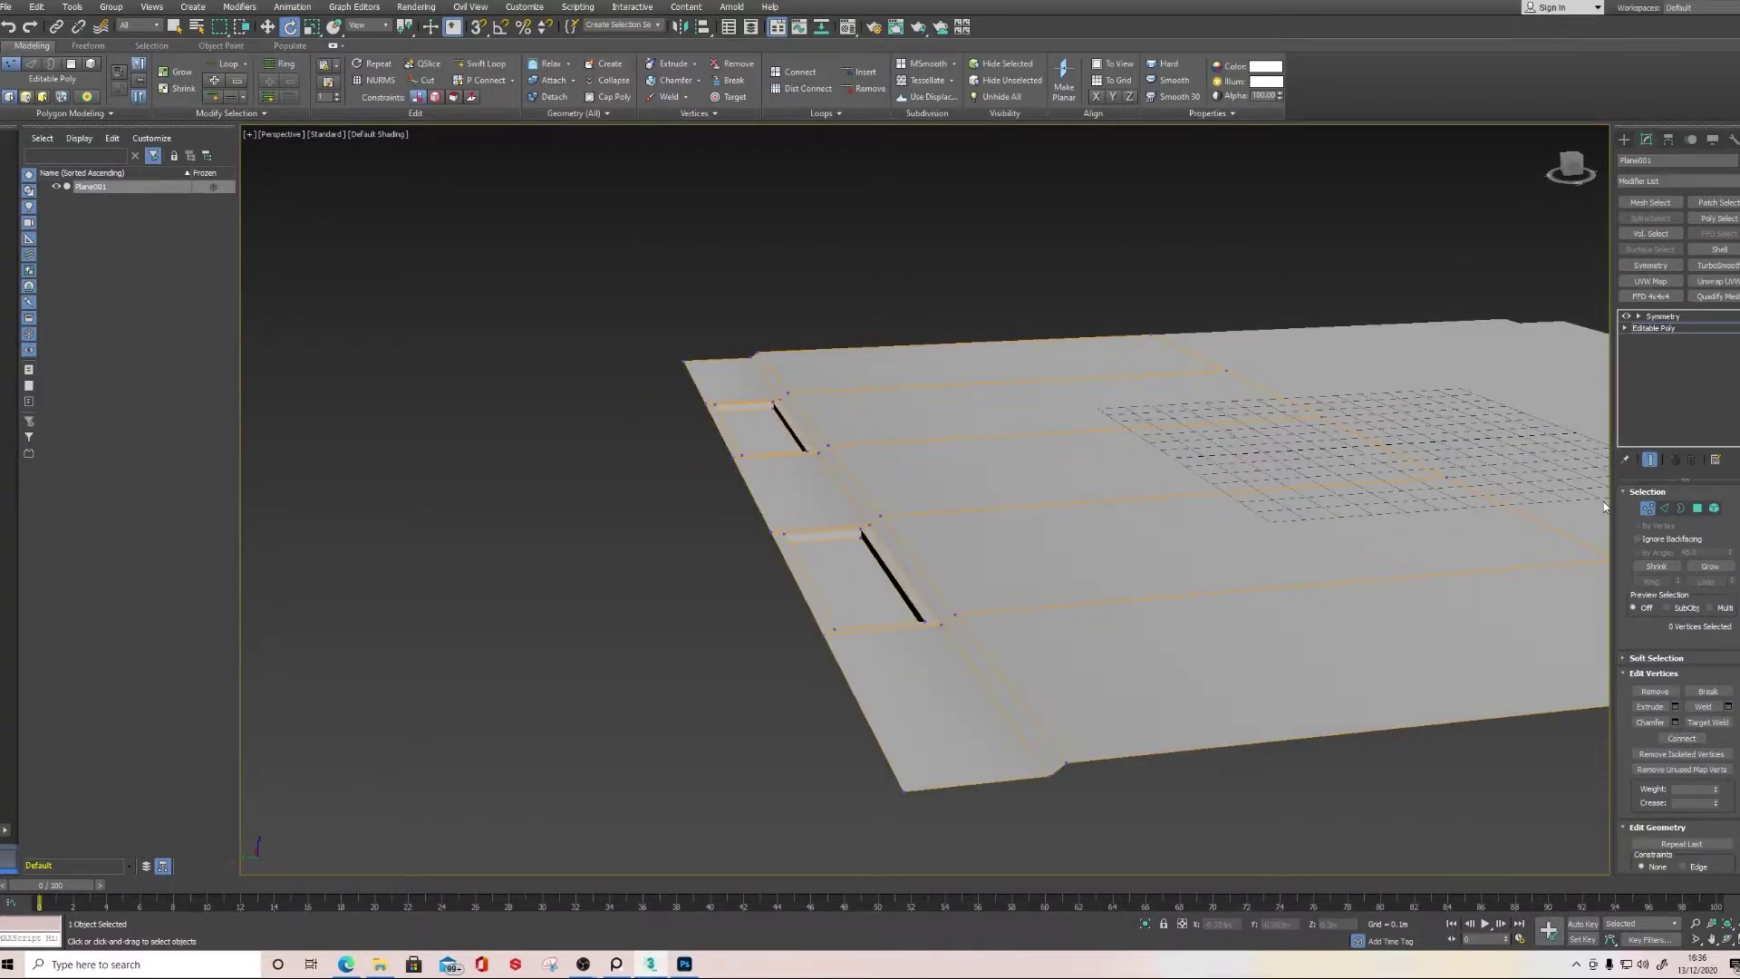
Select the bottom polygons of both recesses and move them down along Z to deepen the recesses
left_click(1697, 507)
left_click(881, 573)
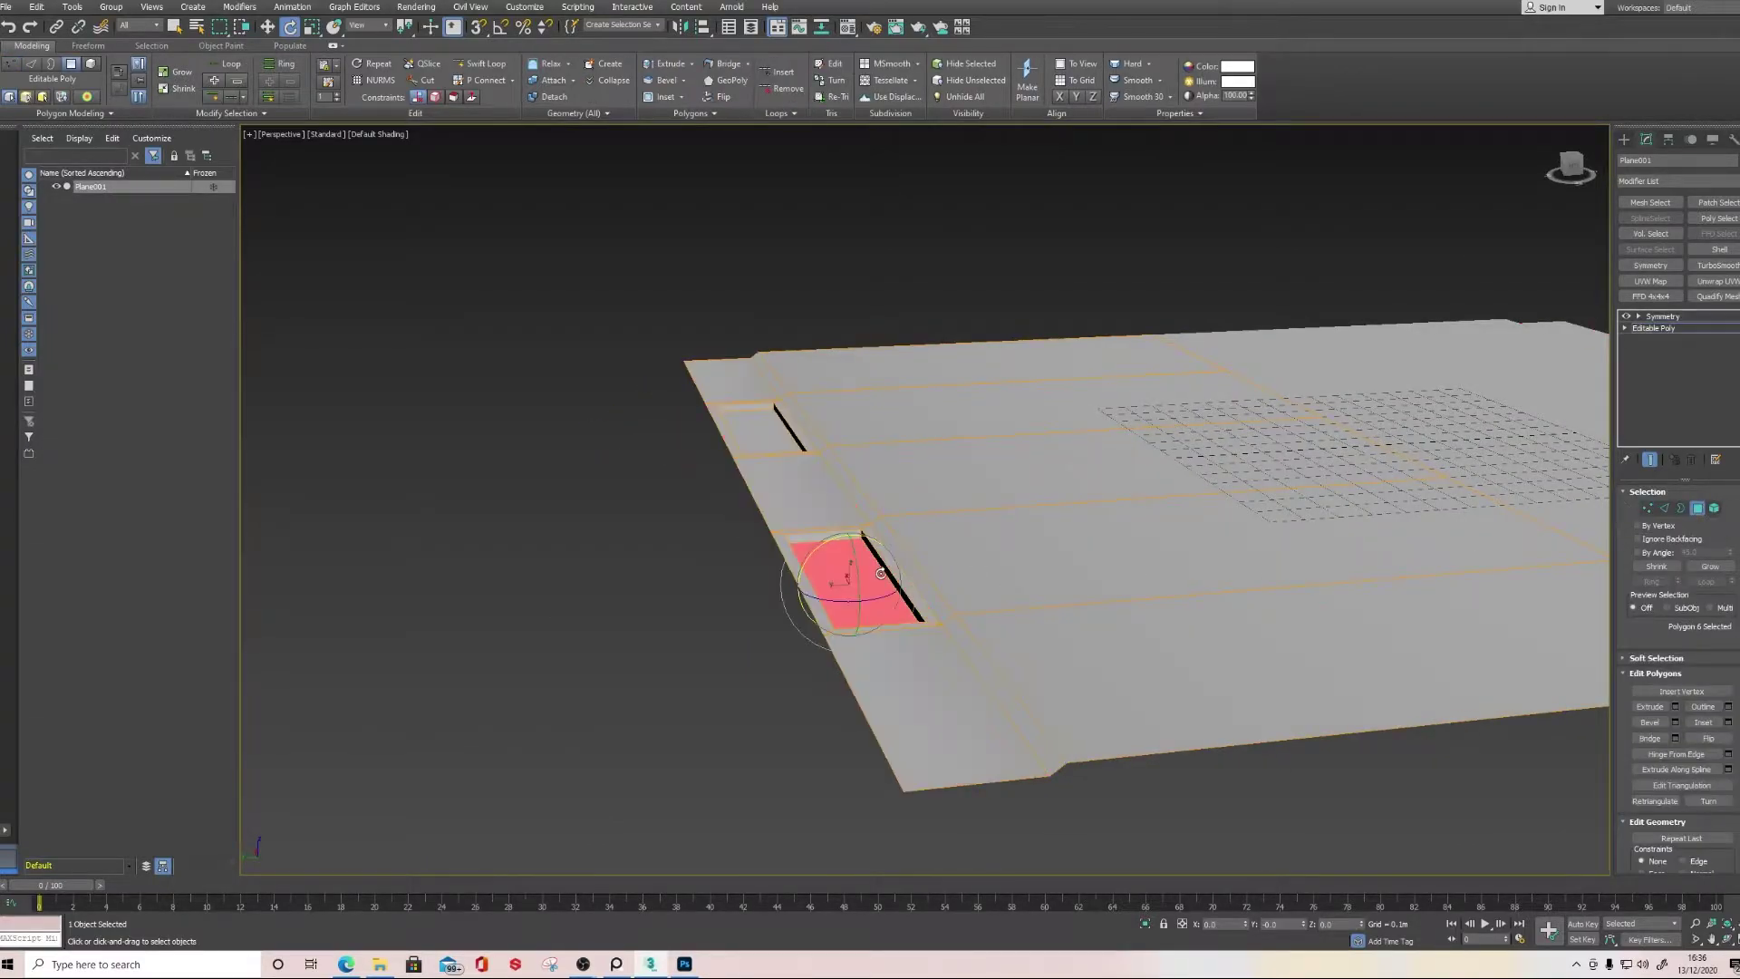
left_click(777, 442, "ctrl")
key("w")
left_click_drag(761, 399, 760, 408)
mouse_move(822, 508)
middle_mouse_down("alt")
mouse_move(836, 499)
mouse_move(817, 495)
middle_mouse_up("alt")
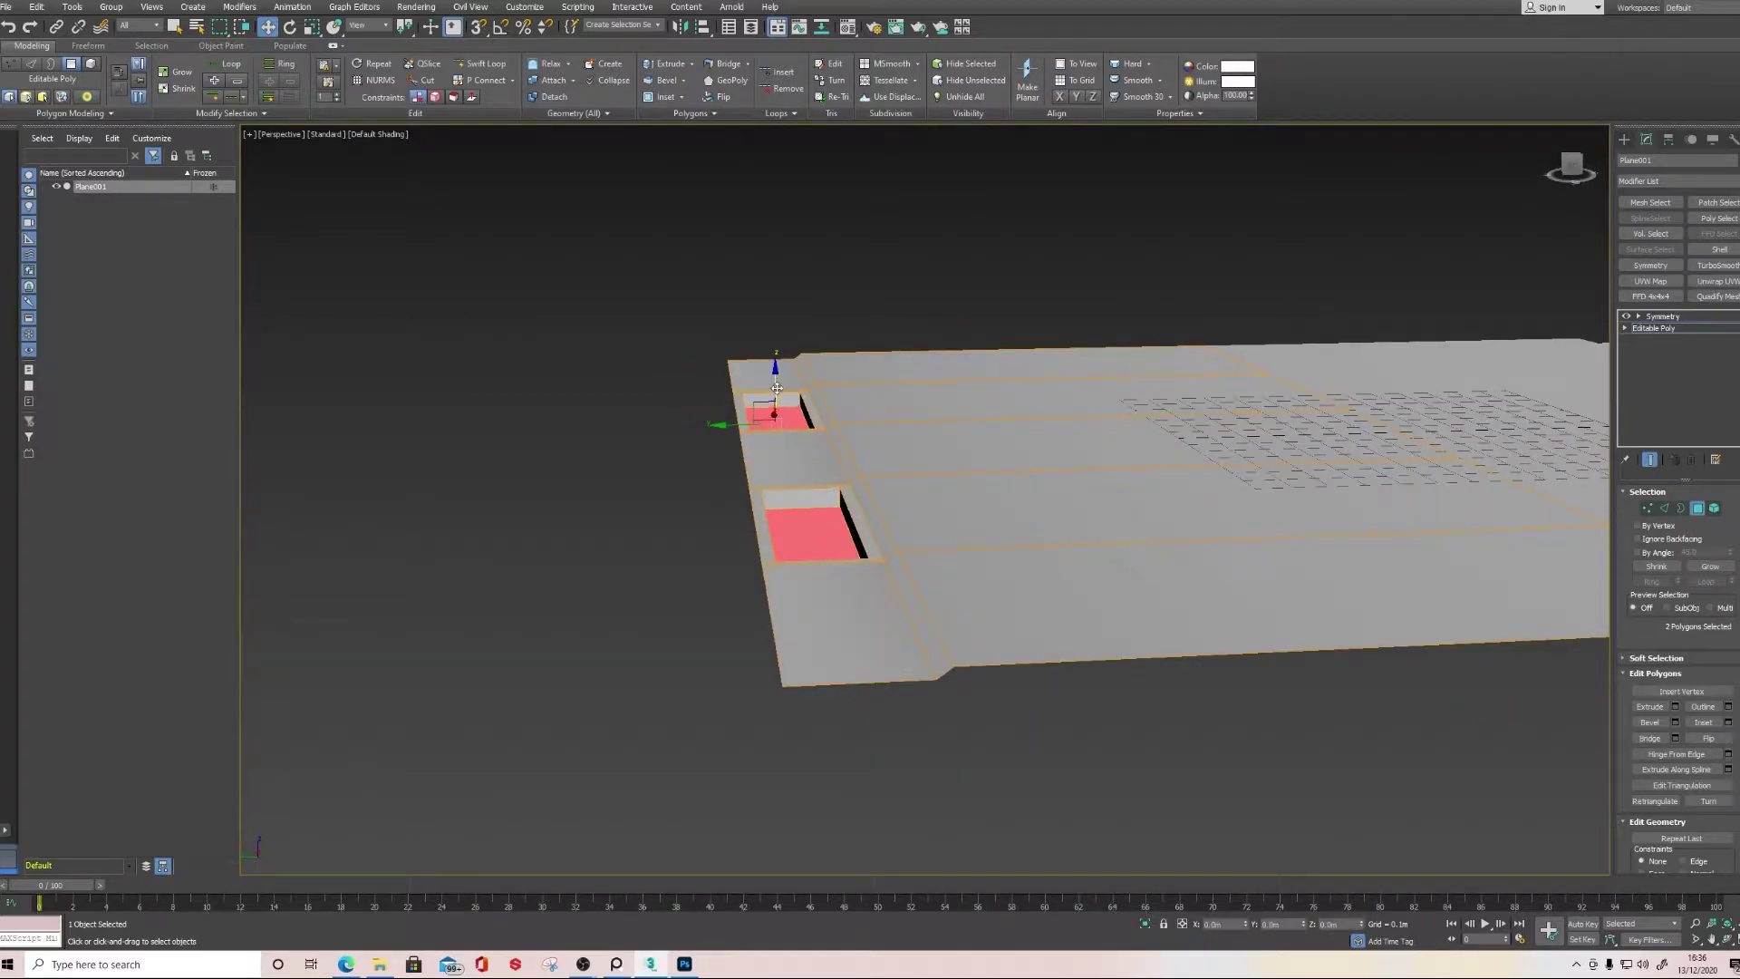
left_click(667, 562)
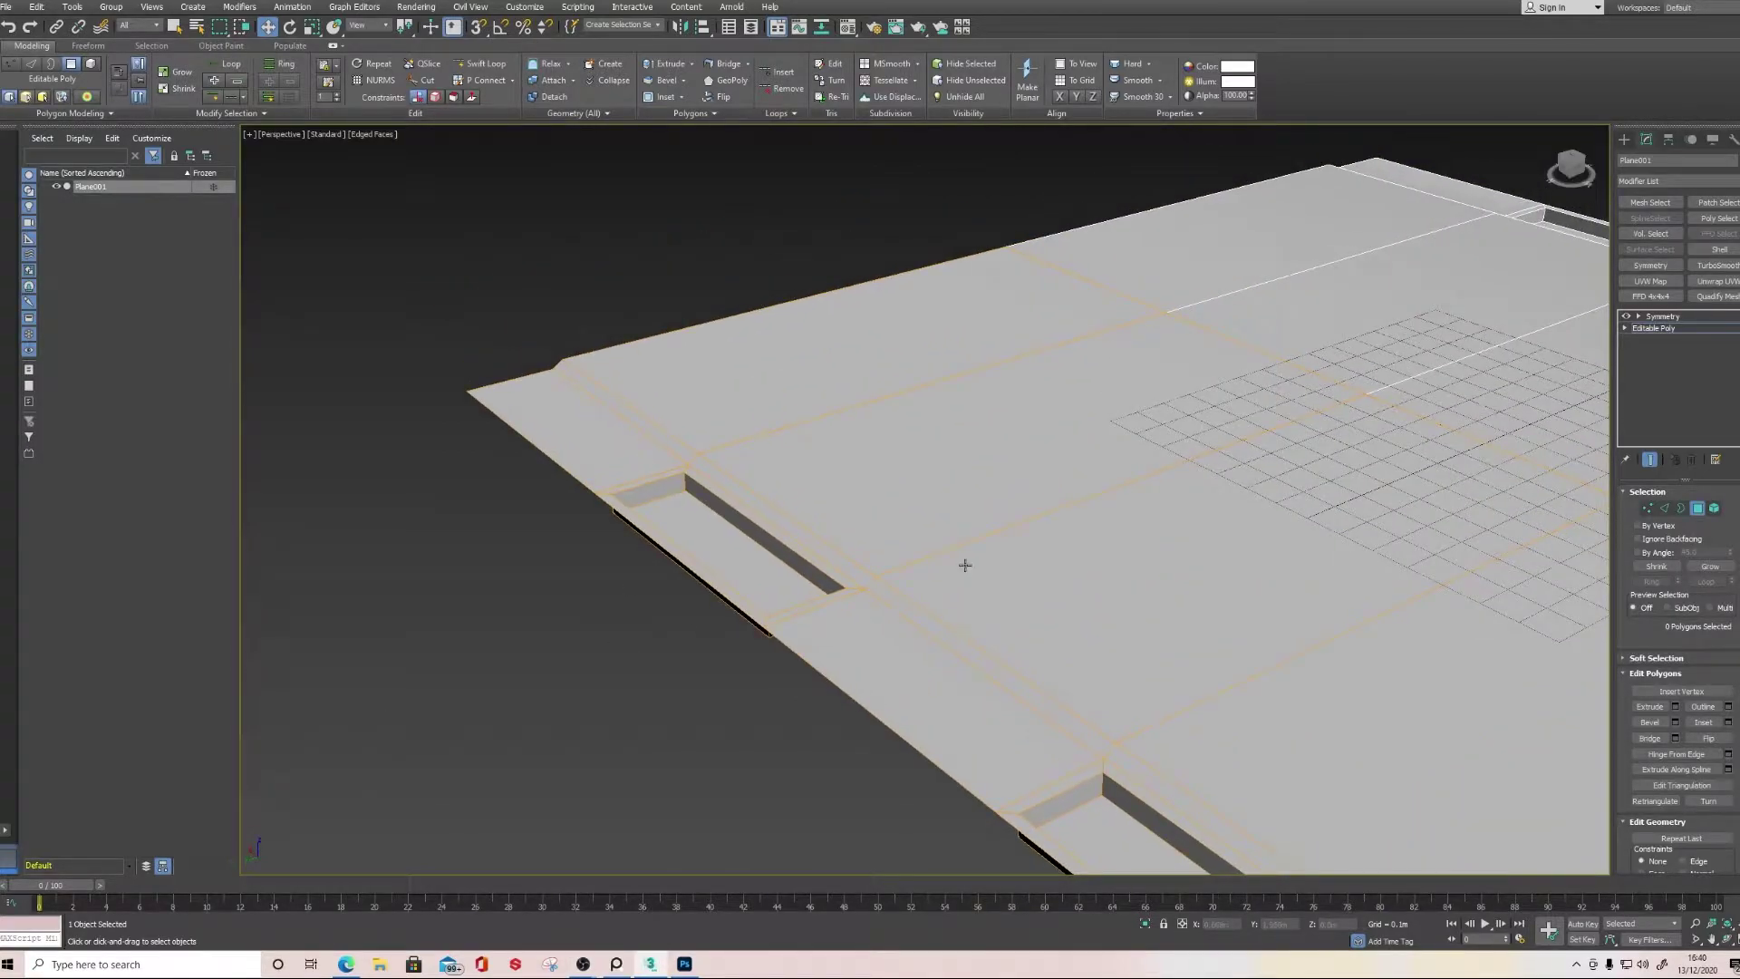
Clone the bottom polygon of one recess upward as a separate element of the floor mesh
left_click(750, 562)
middle_click_drag(750, 562, 735, 535)
left_click(1056, 732, "ctrl")
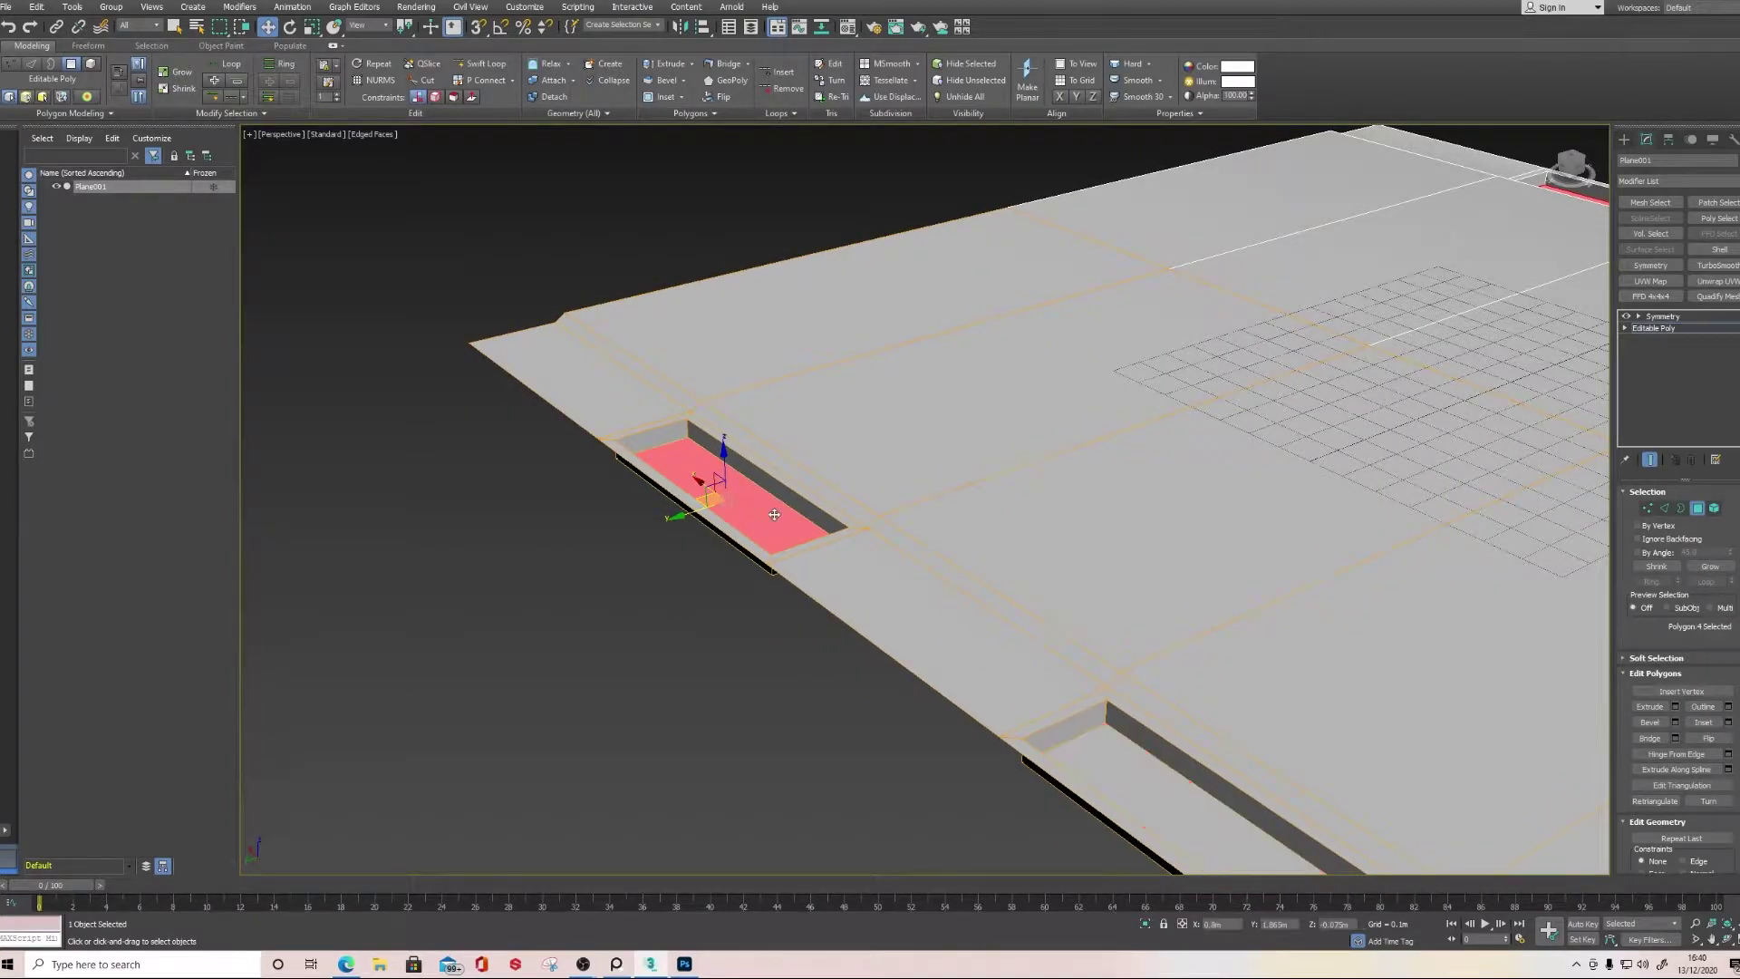
left_click(774, 514)
key("z")
mouse_move(716, 496)
left_mouse_down("shift")
mouse_move(741, 497)
mouse_move(700, 396)
mouse_move(682, 451)
left_mouse_up("shift")
left_click(917, 487)
Inset the cloned panel polygon by about 0.016 m to create a border around it
middle_click_drag(723, 492, 689, 464, "alt")
key("e")
key("r")
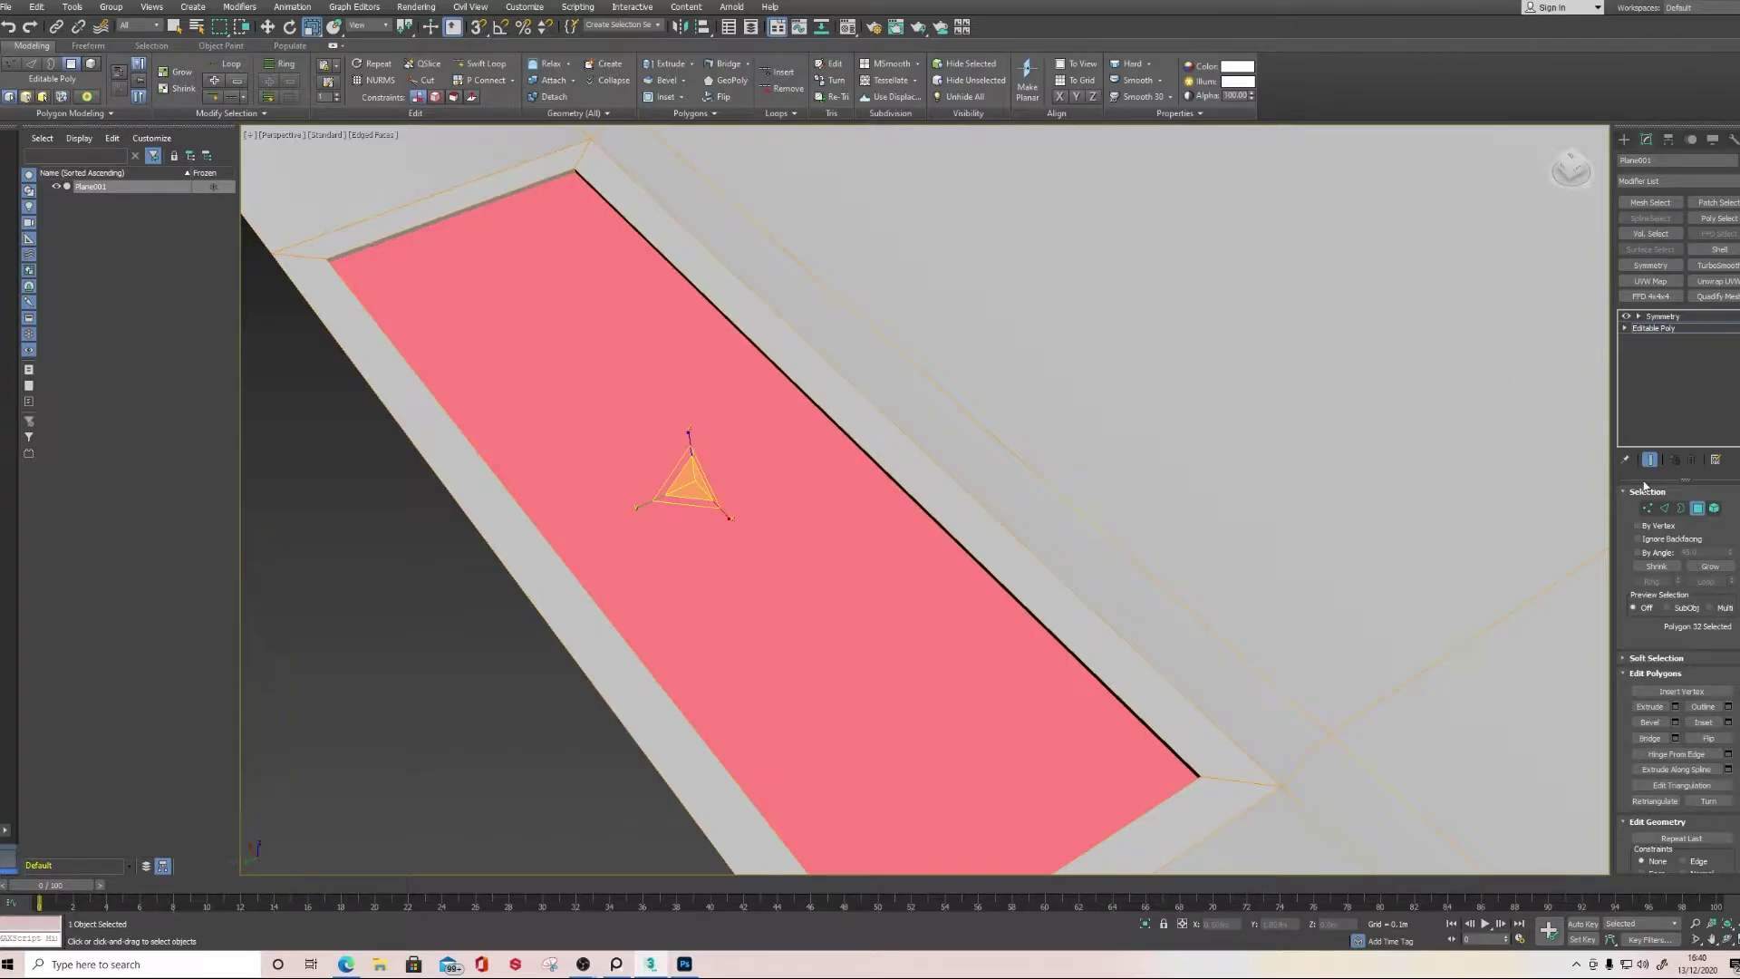
left_click(1727, 723)
left_click_drag(933, 534, 947, 542)
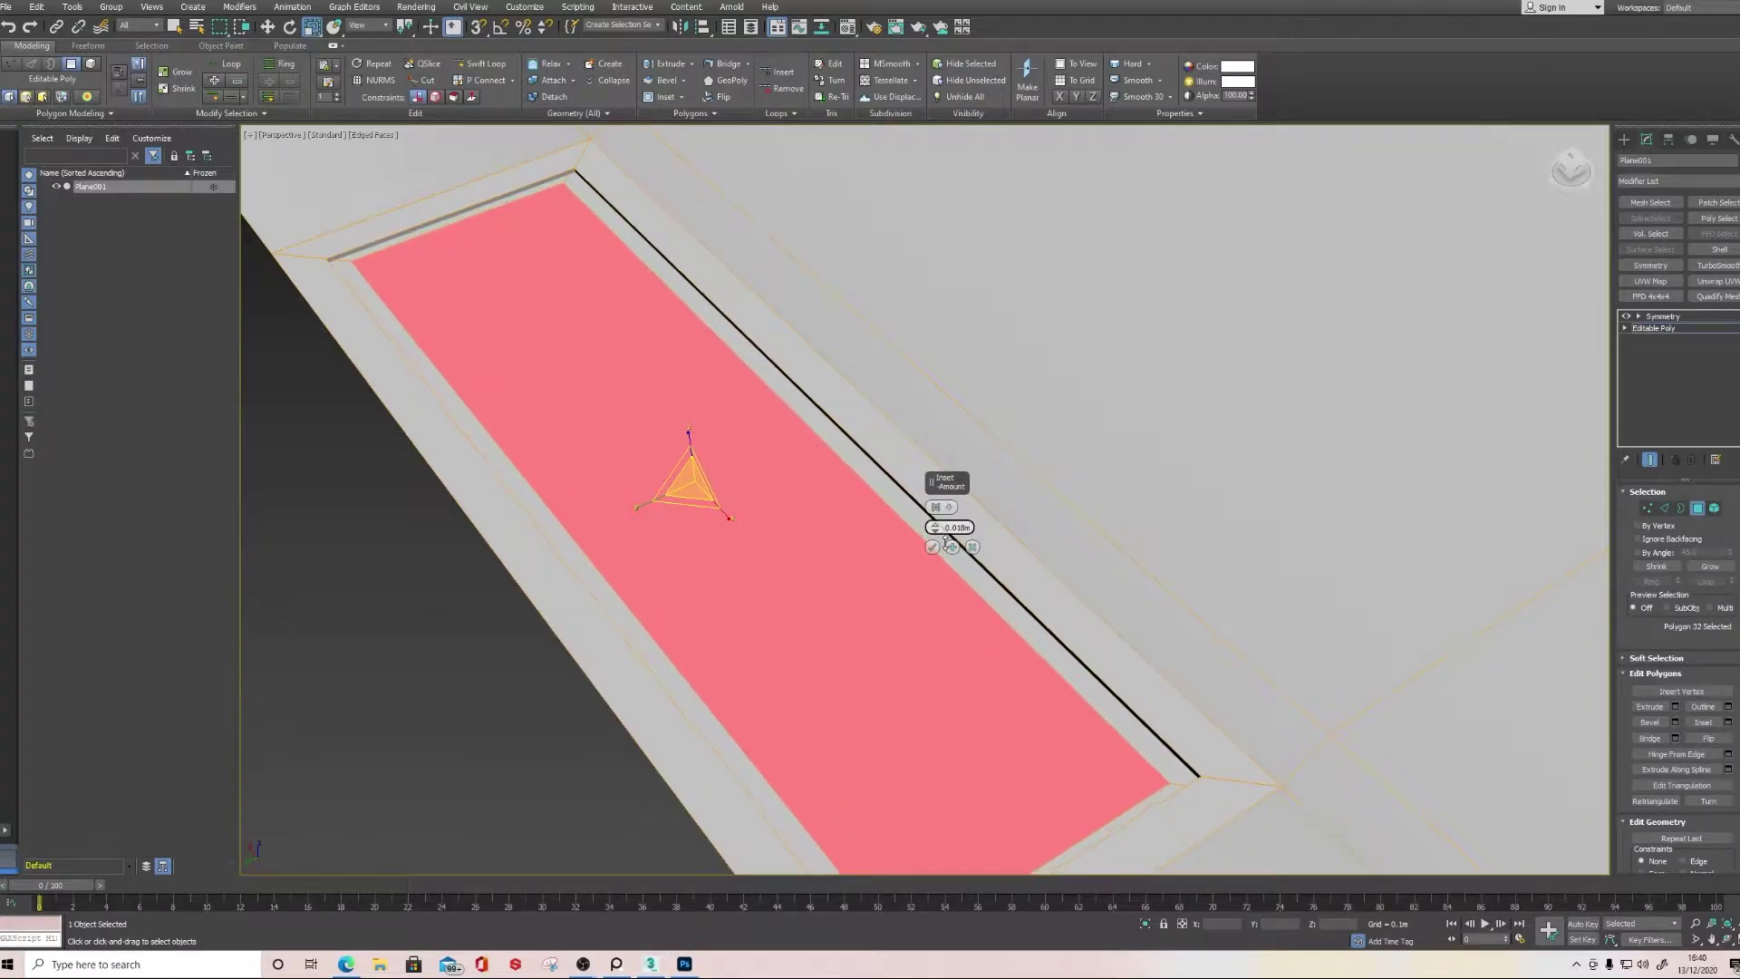
left_click(933, 547)
Connect the panel's long edges with 2 crosswise segments, pinched to -91 with slide at 0, forming a narrow central divider
middle_click_drag(737, 591, 833, 531, "alt")
left_click_drag(806, 487, 806, 487)
scroll(819, 630, "down", 4)
key("ctrl+d")
middle_click_drag(831, 630, 812, 610, "alt")
left_click(562, 244)
middle_click_drag(562, 245, 986, 583, "alt")
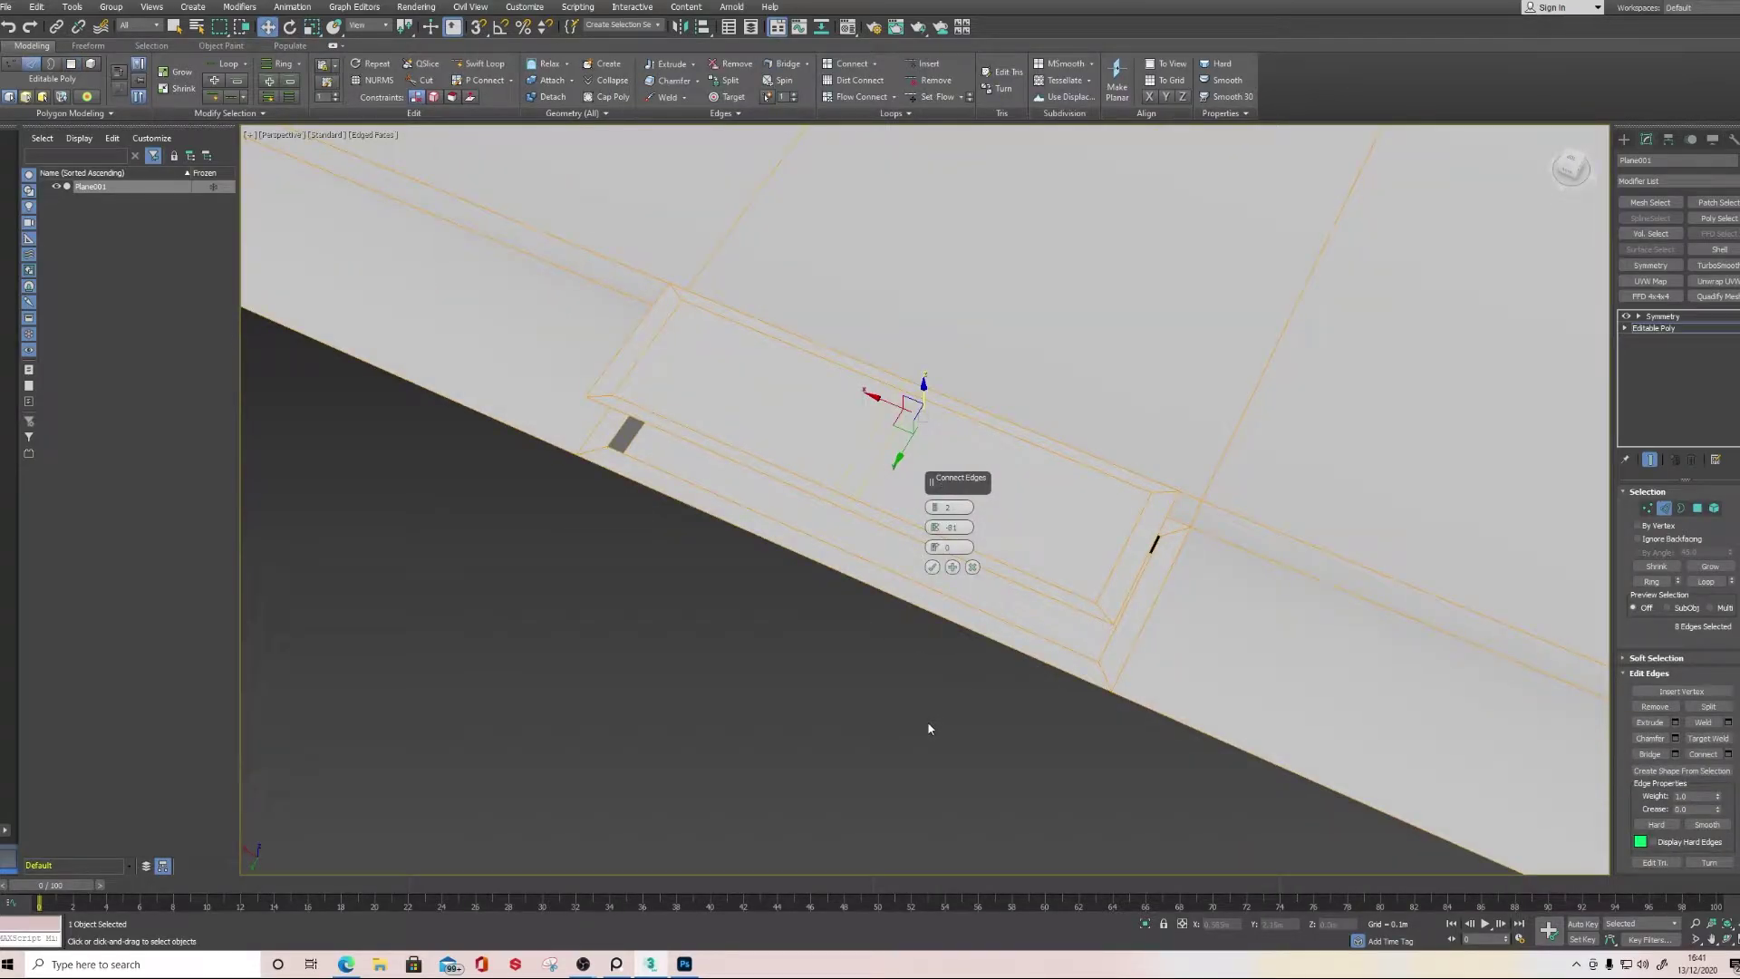
left_click(933, 566)
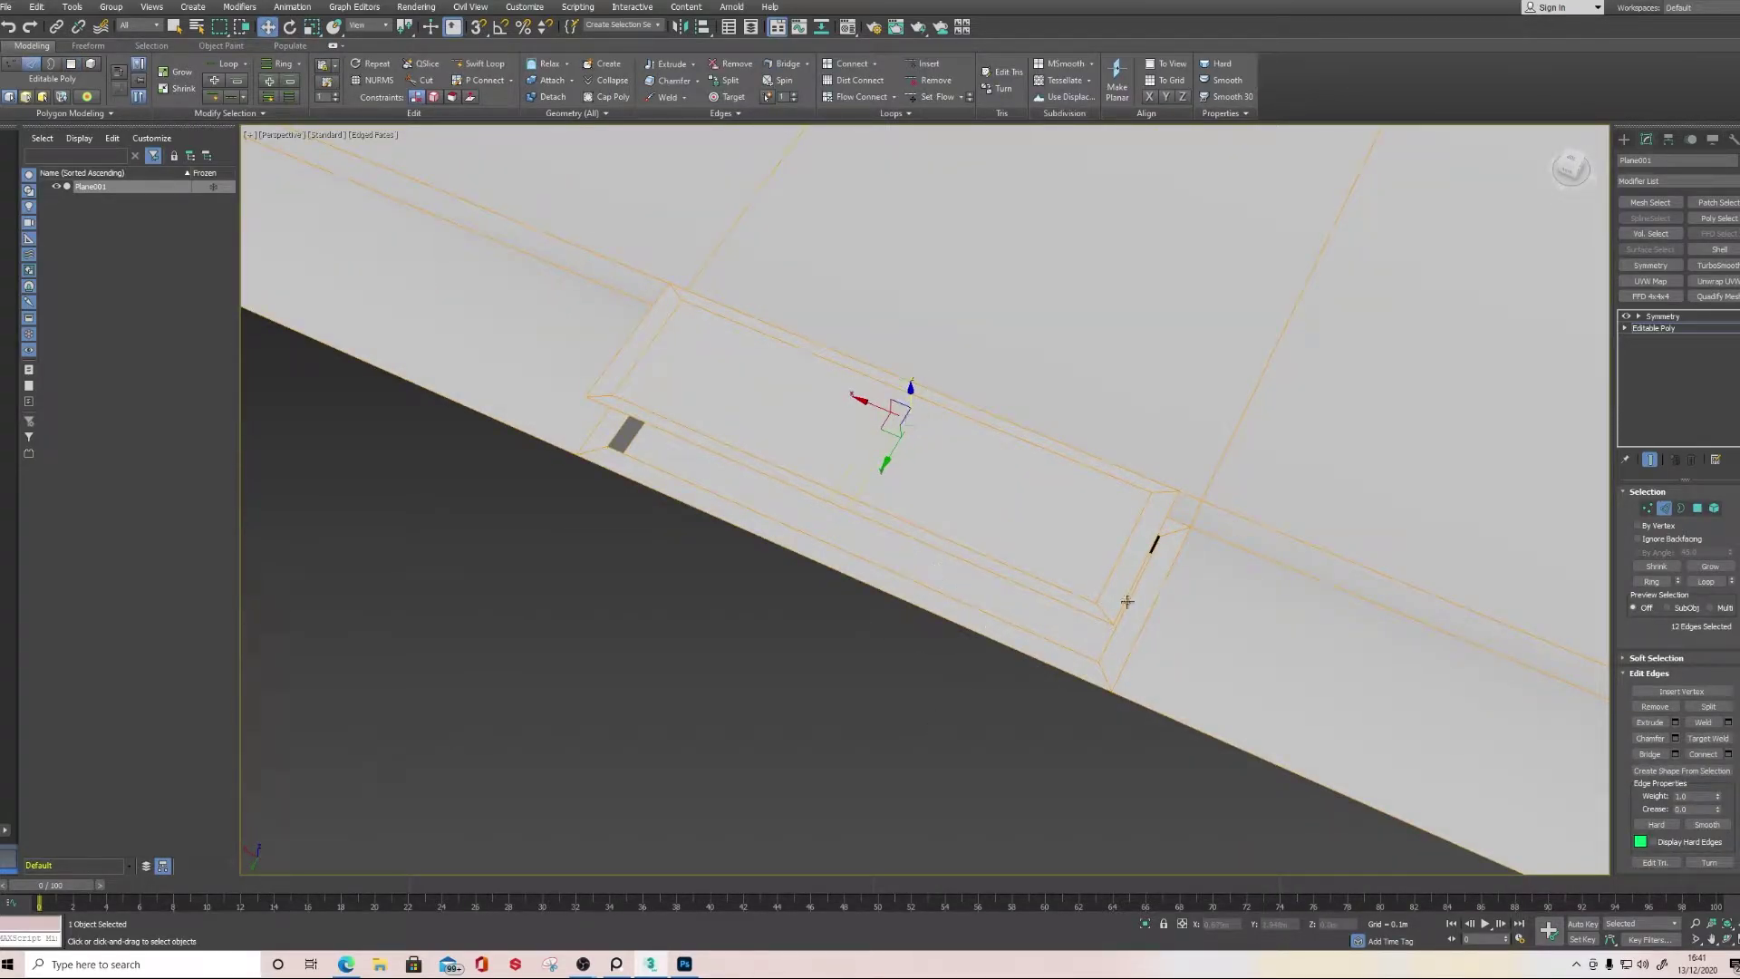
Bevel the panel's border and central divider polygons with a height of 0.003 m and an outline of -0.004 m
left_click(1697, 508, "ctrl")
left_click(833, 452, "alt")
left_click(1009, 497, "alt")
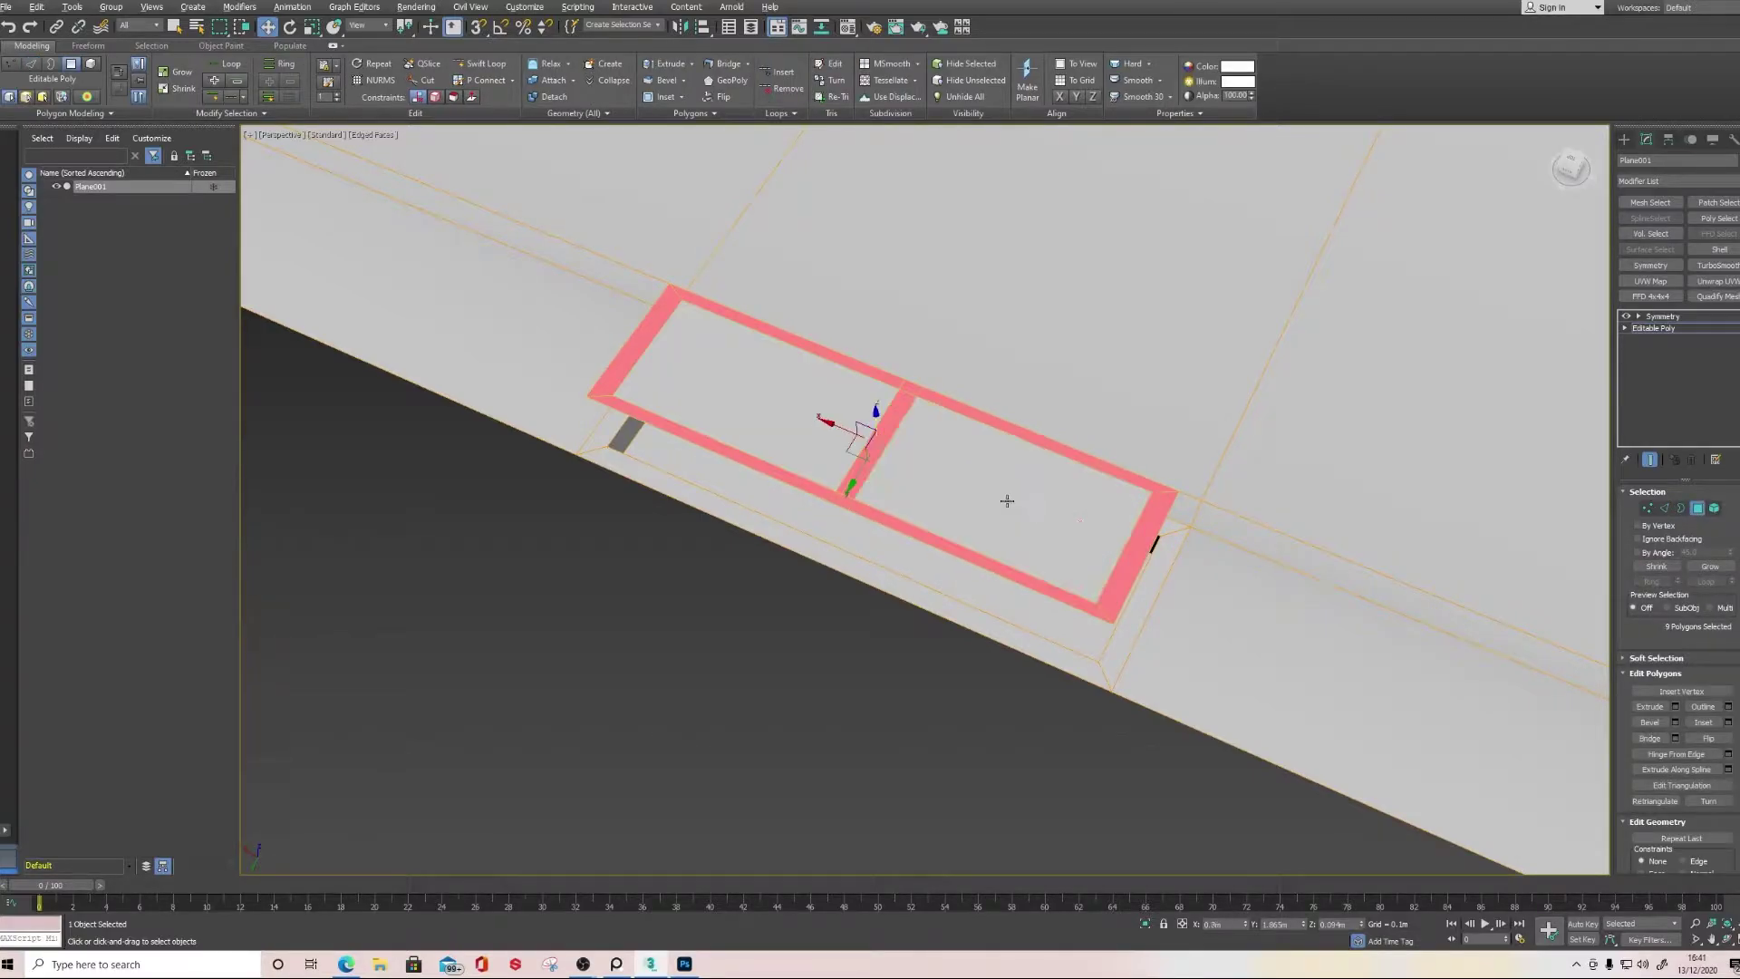
scroll(986, 505, "up", 5)
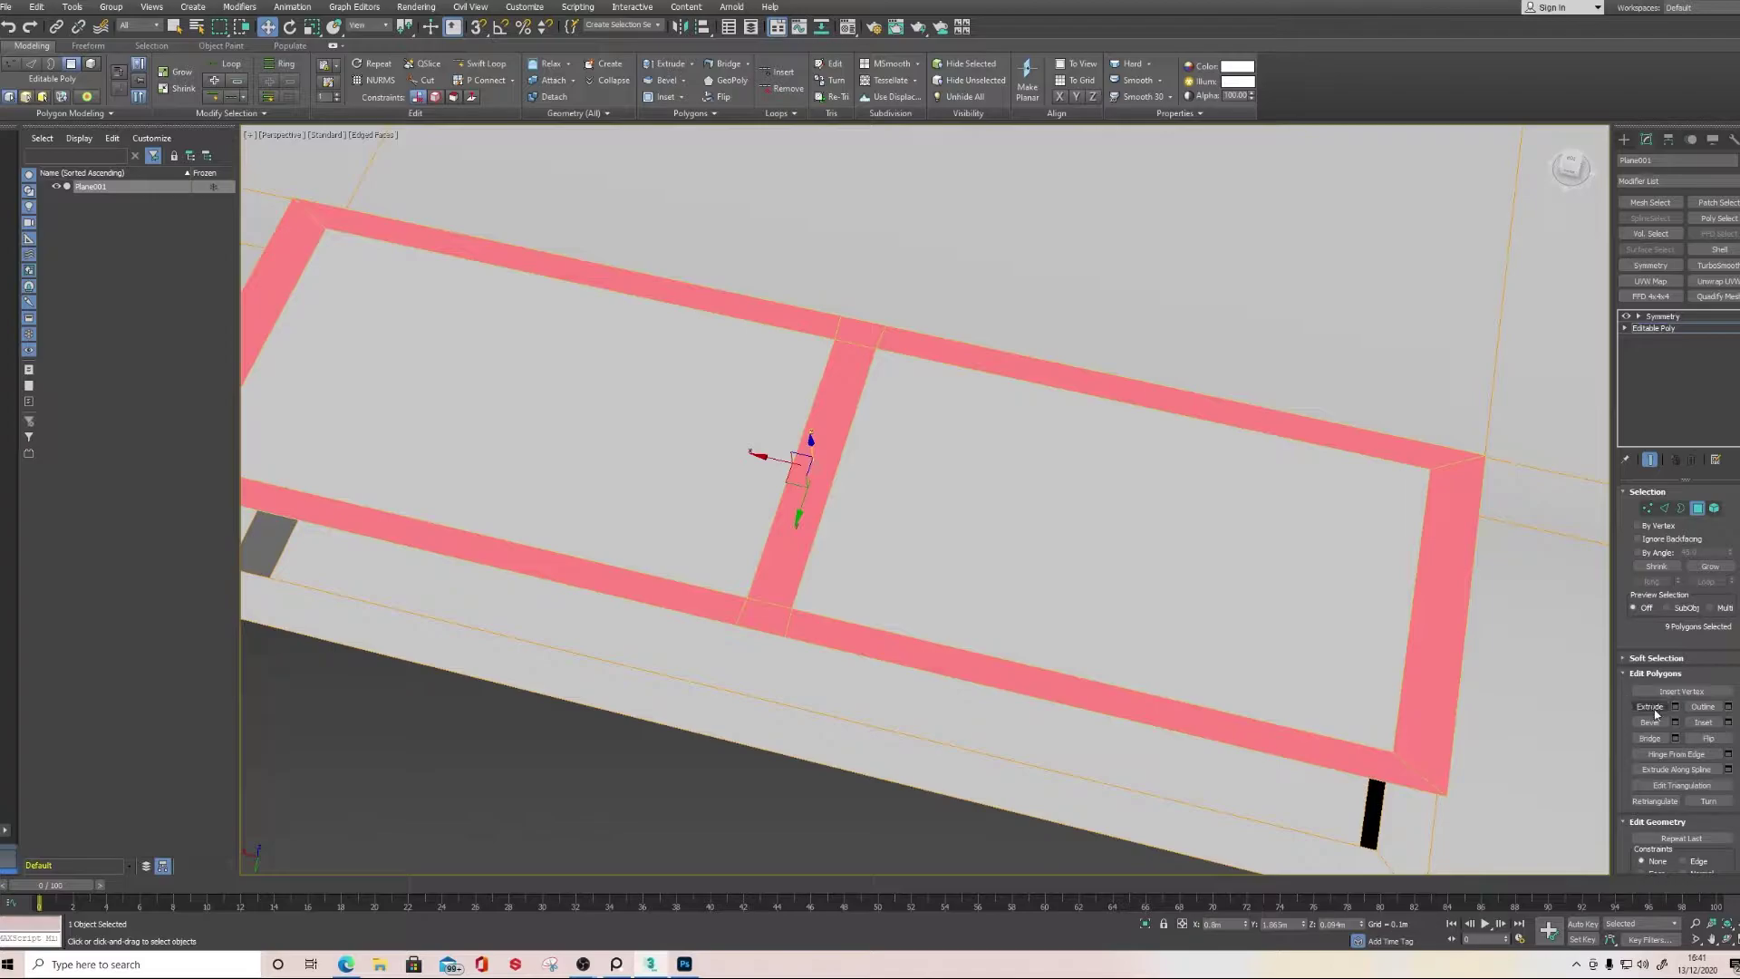
left_click(1675, 722)
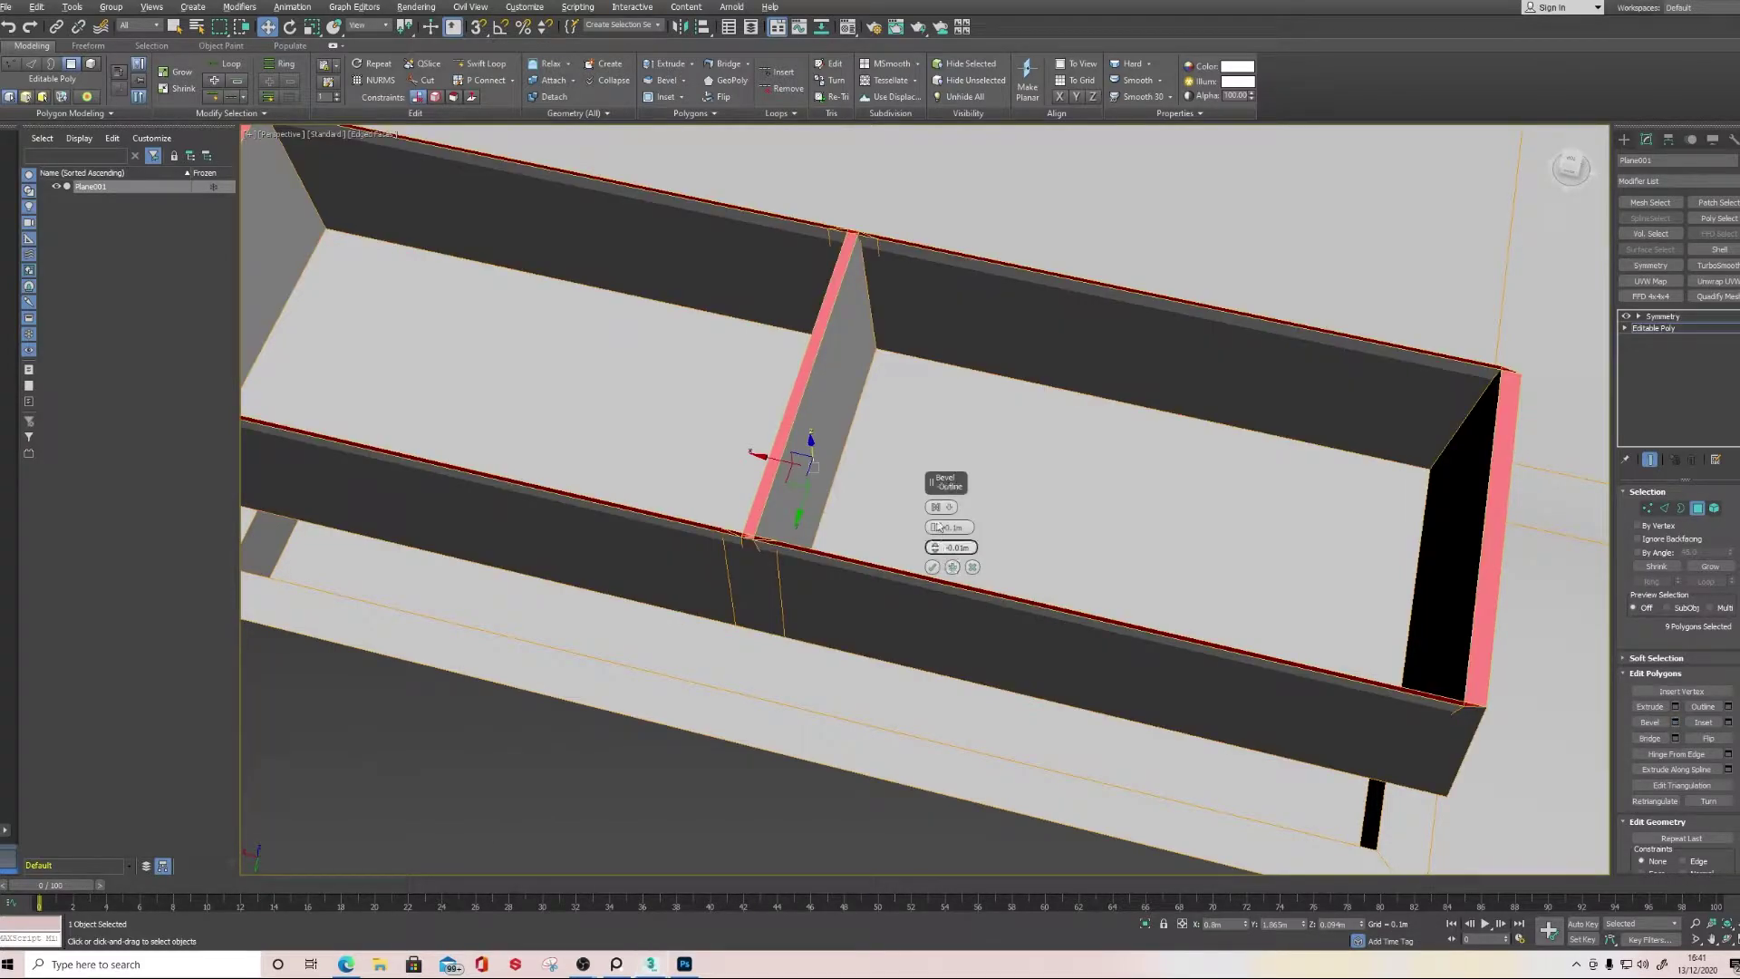
left_click_drag(943, 527, 956, 602)
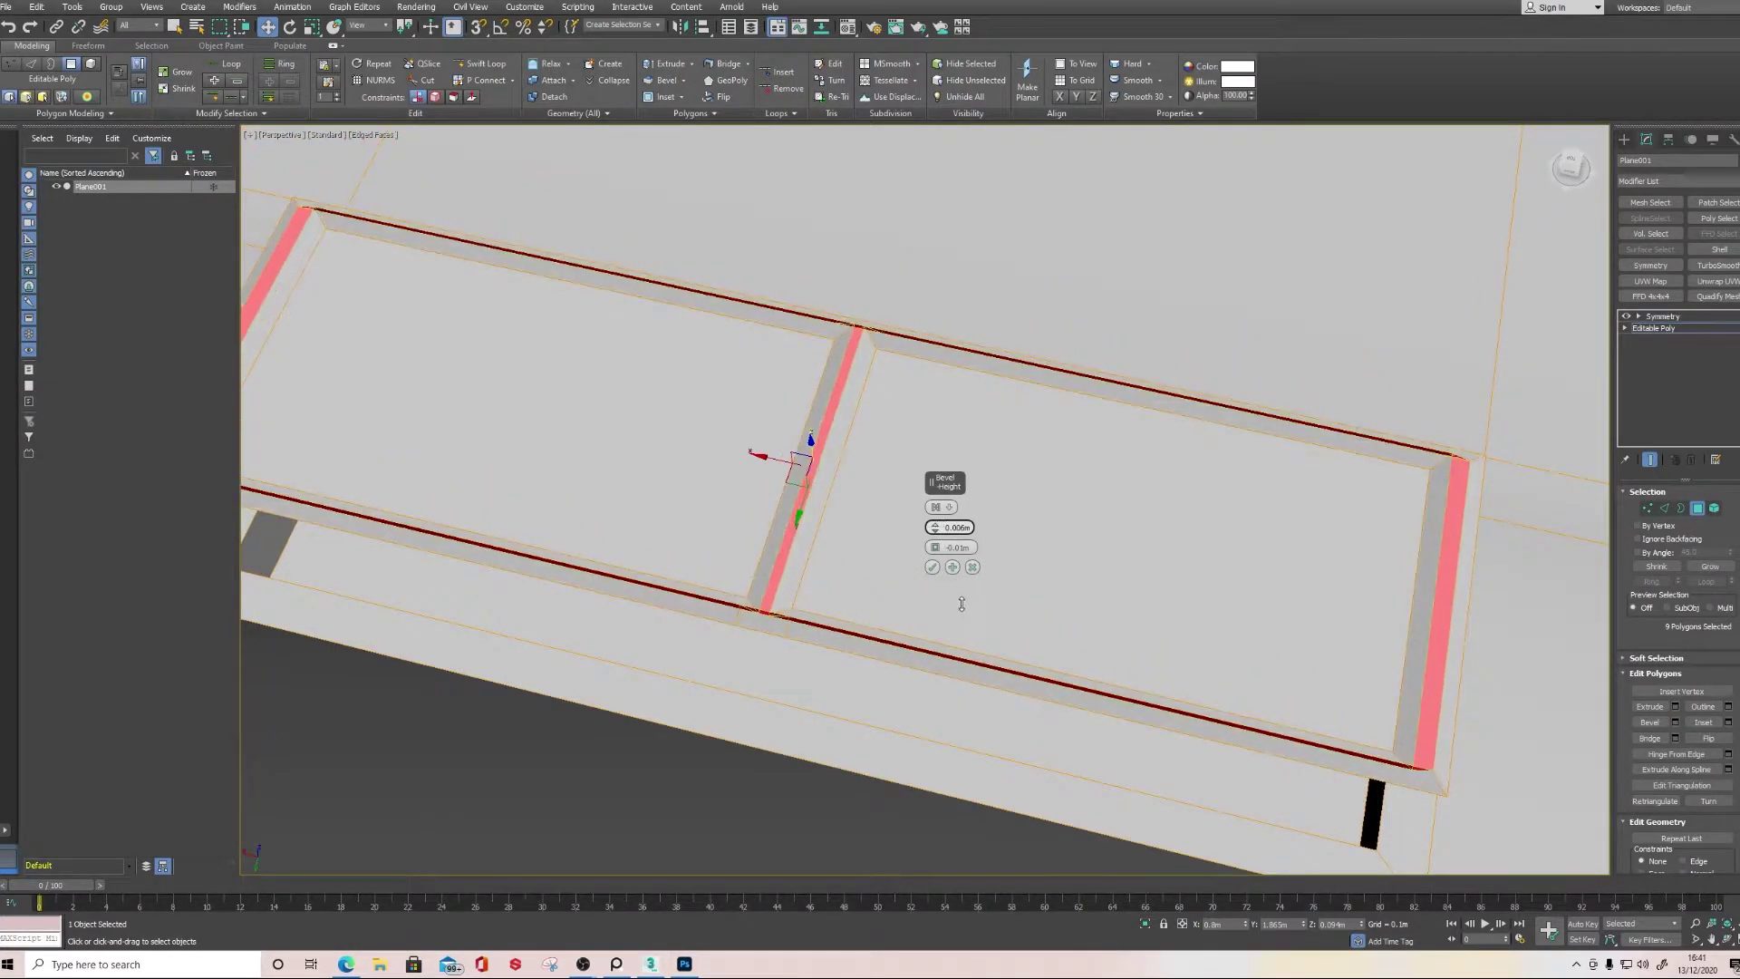
scroll(1033, 571, "up", 3)
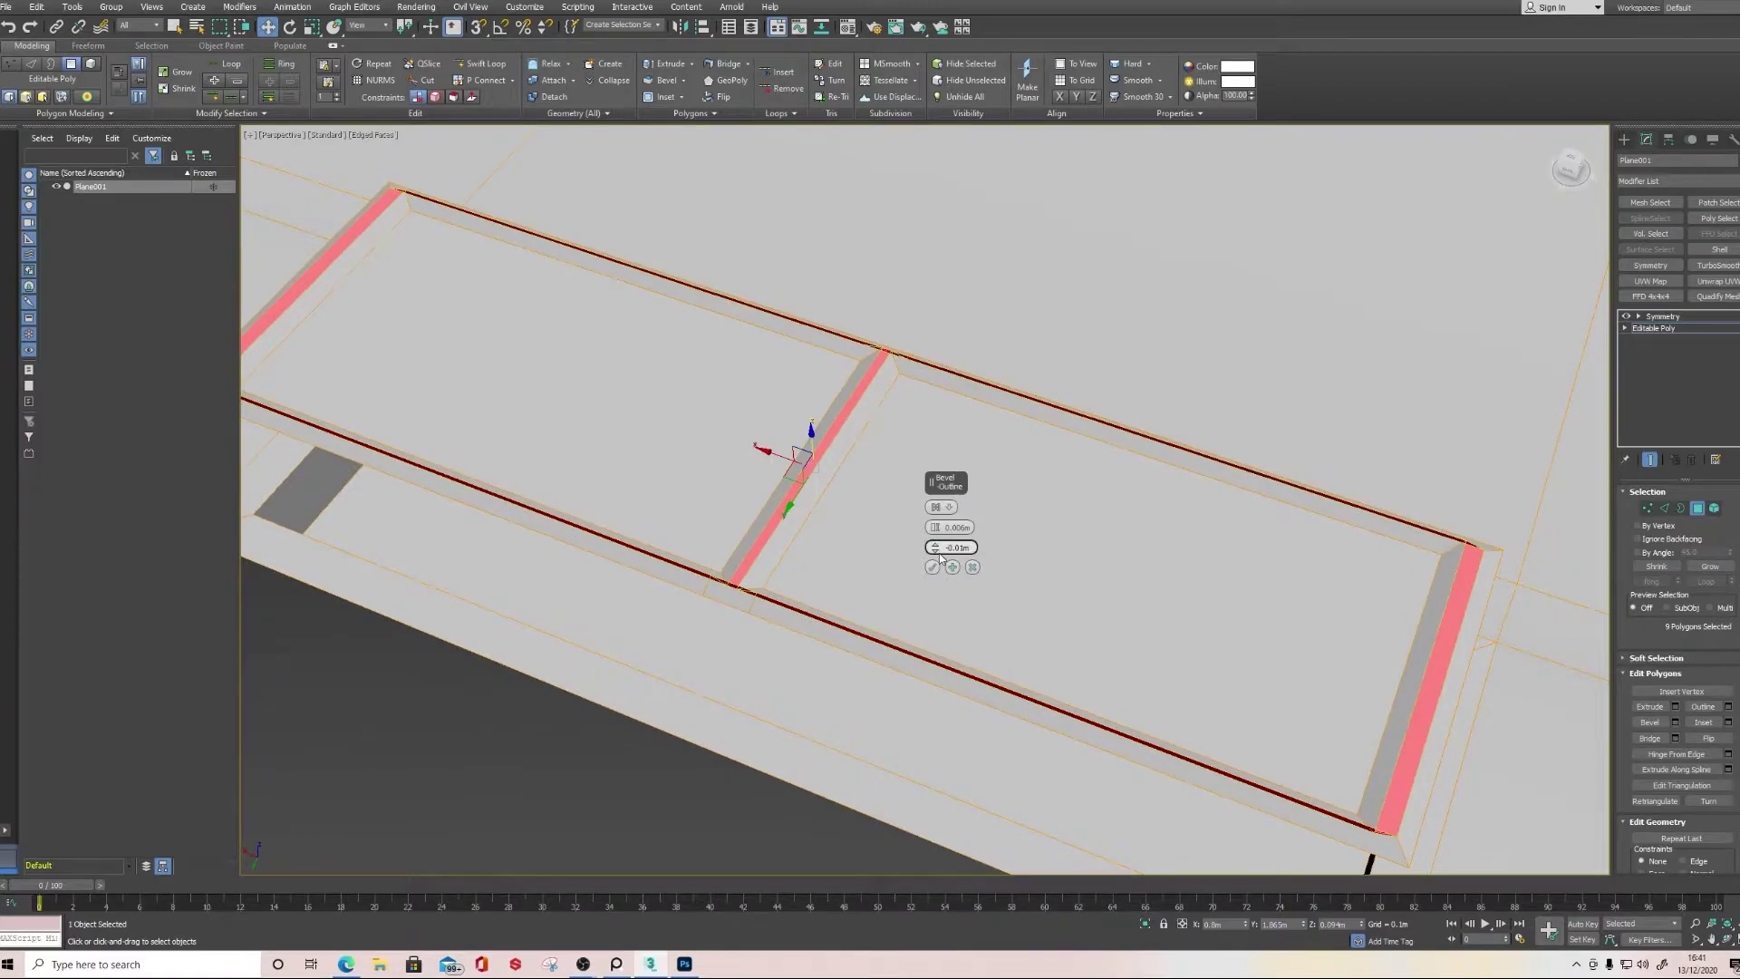
left_click_drag(937, 538, 936, 541)
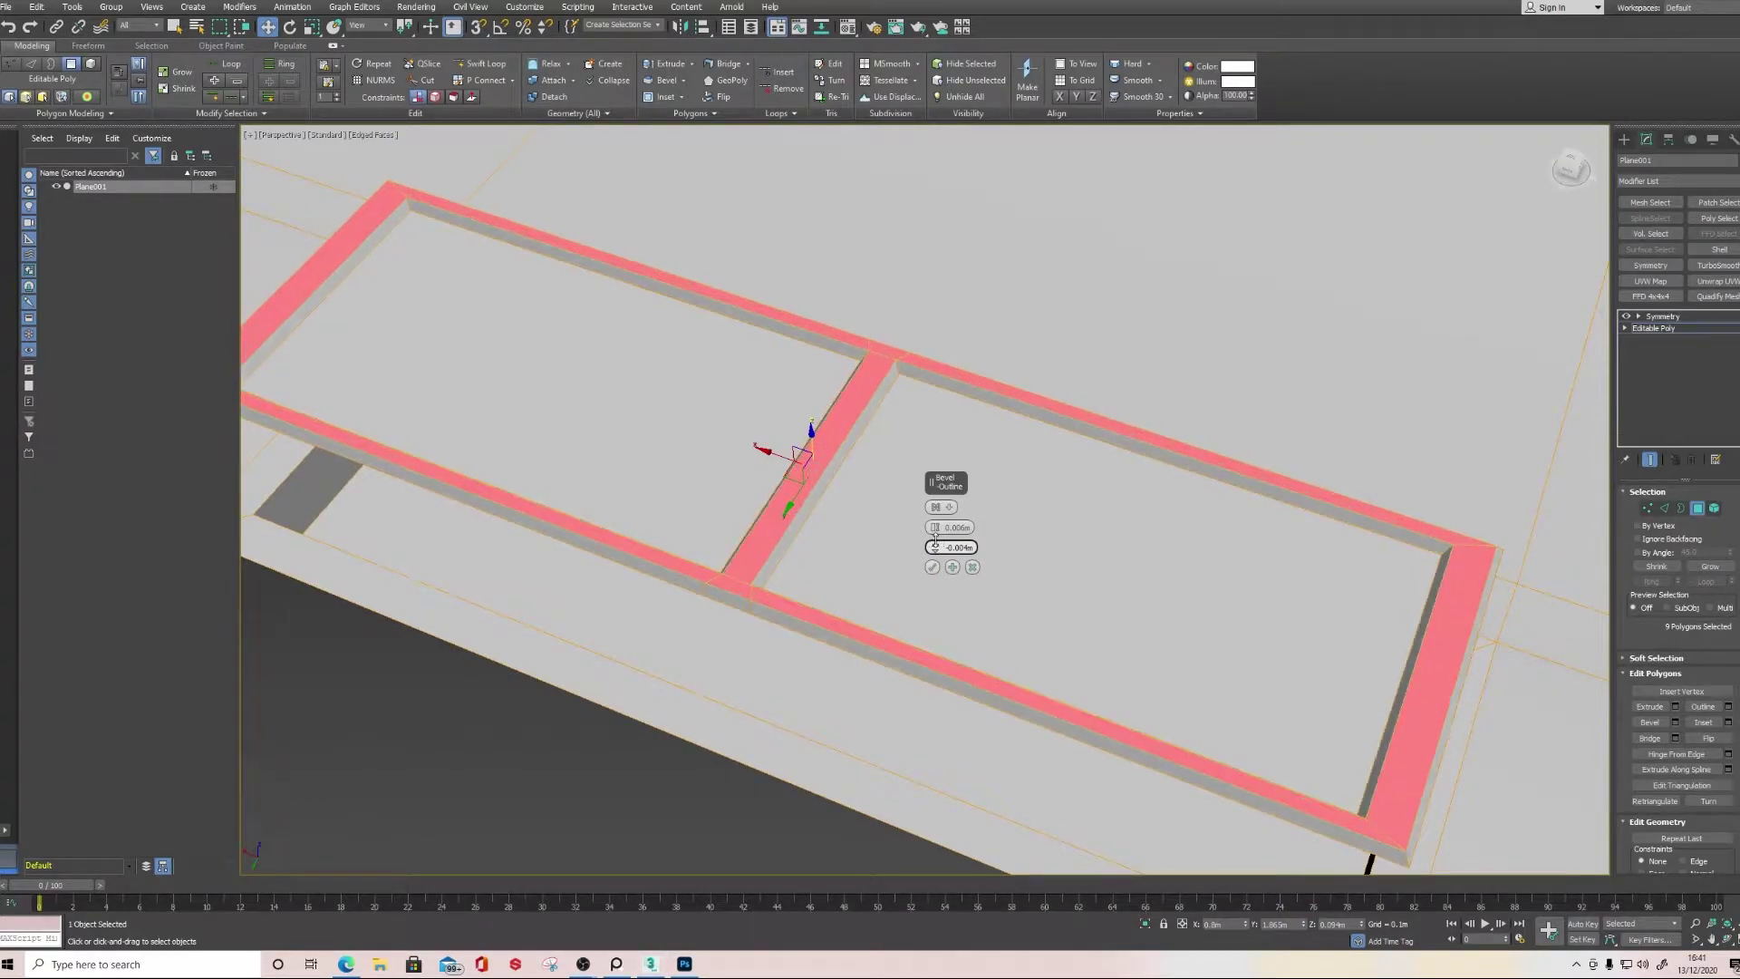
middle_click_drag(1033, 547, 877, 699, "alt")
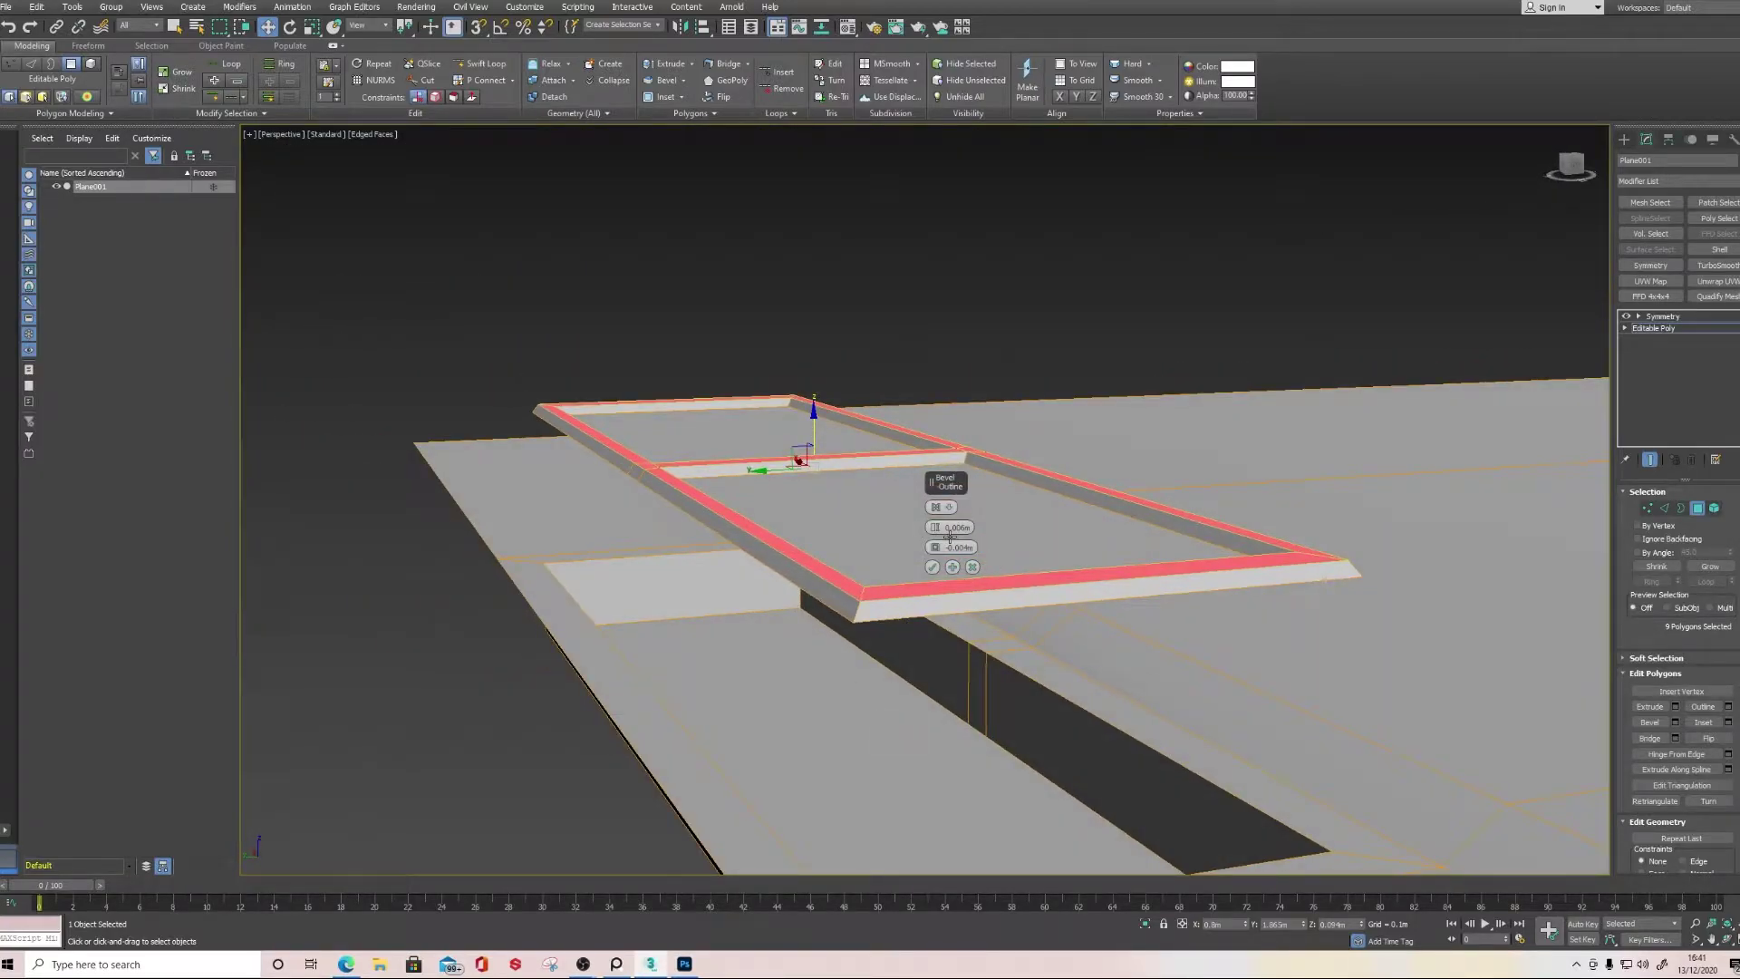
left_click_drag(937, 528, 939, 532)
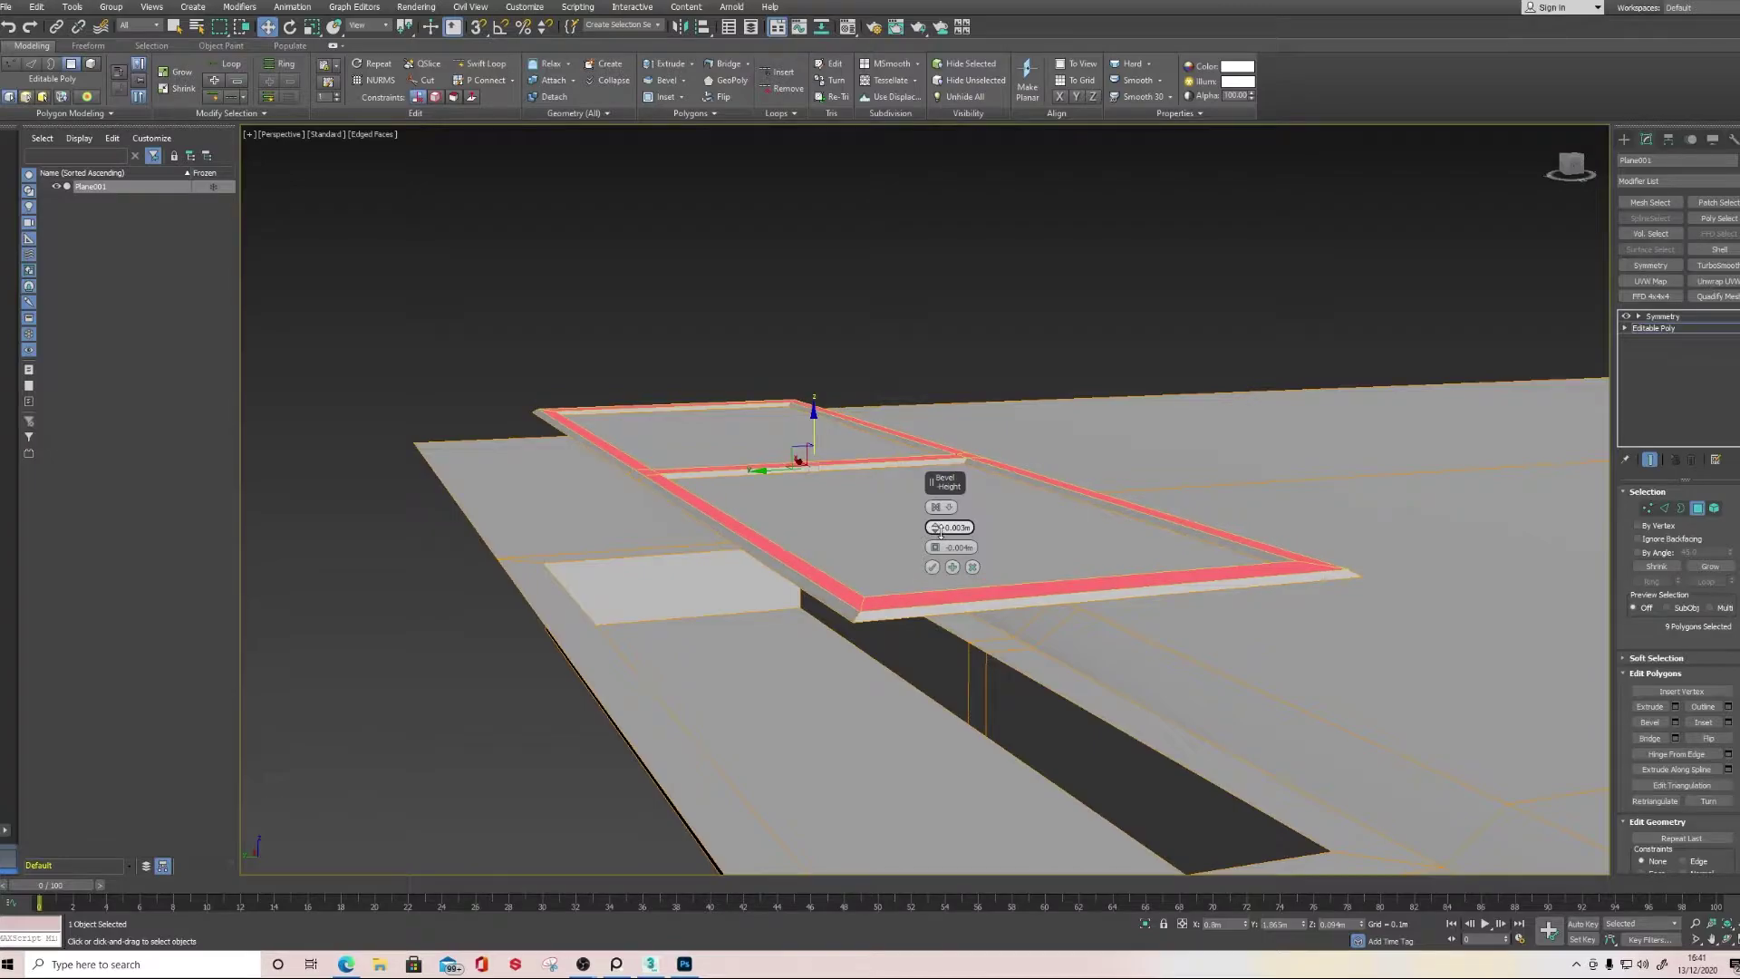
left_click(930, 567)
Select the whole framed panel as an element and lower it along Z into the recess
left_click(1624, 139)
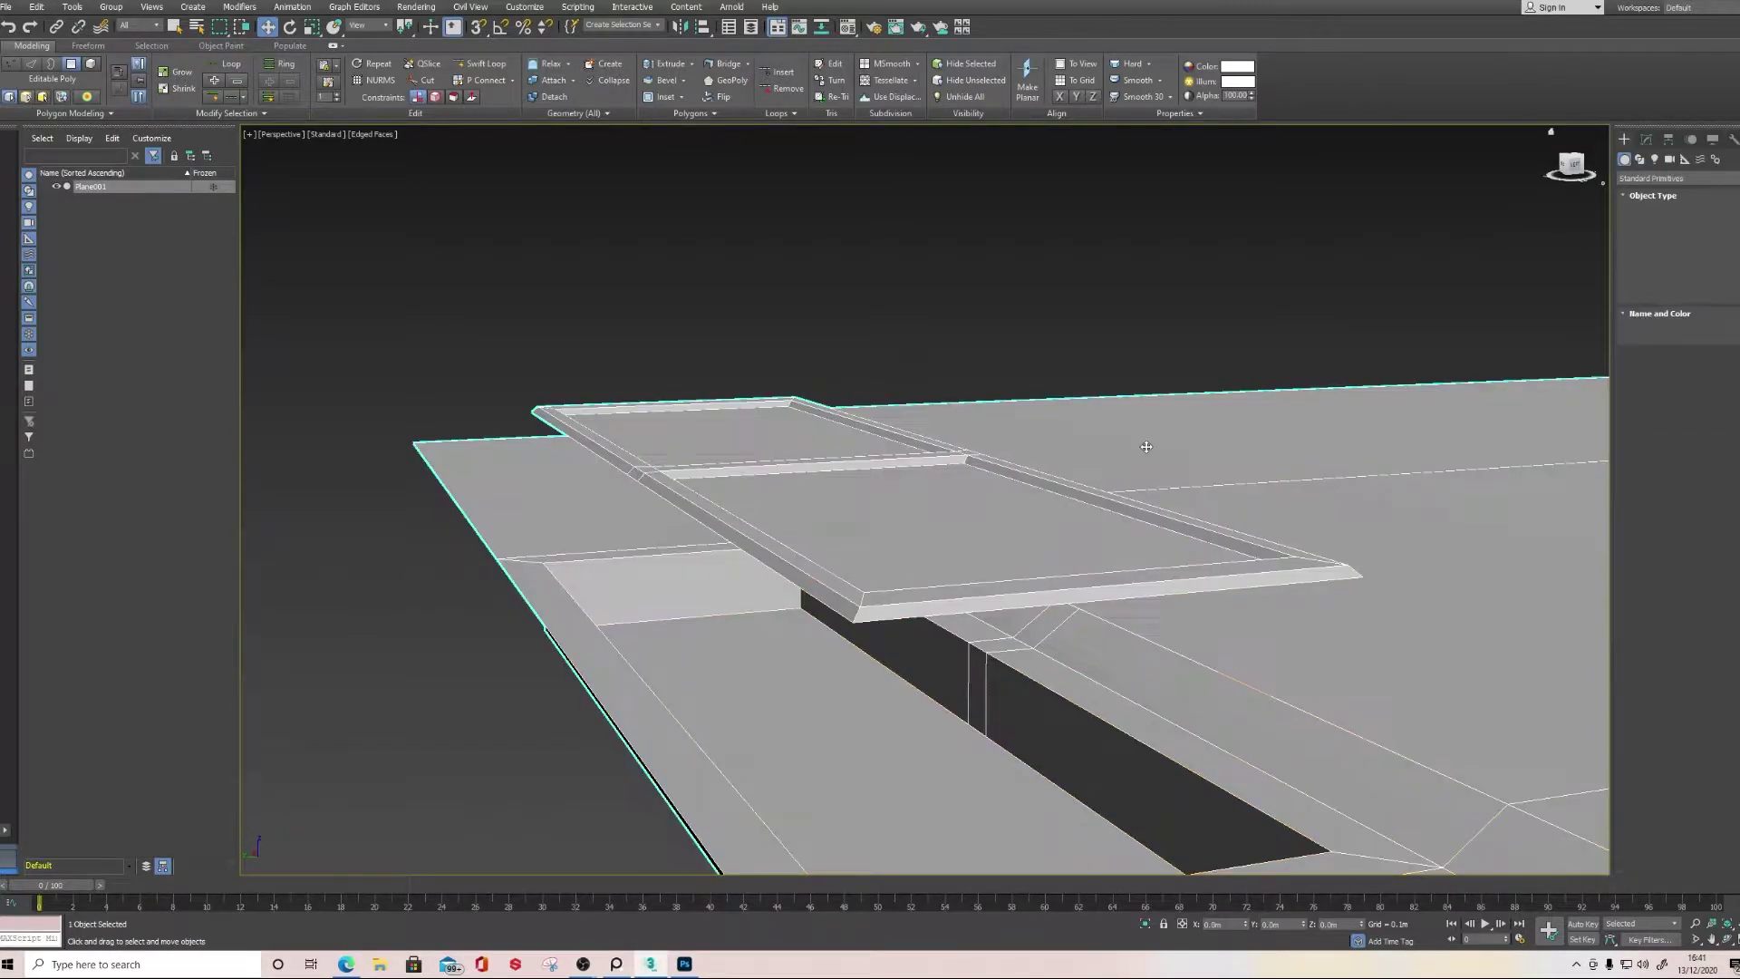
left_click(1646, 138)
left_click(1650, 264)
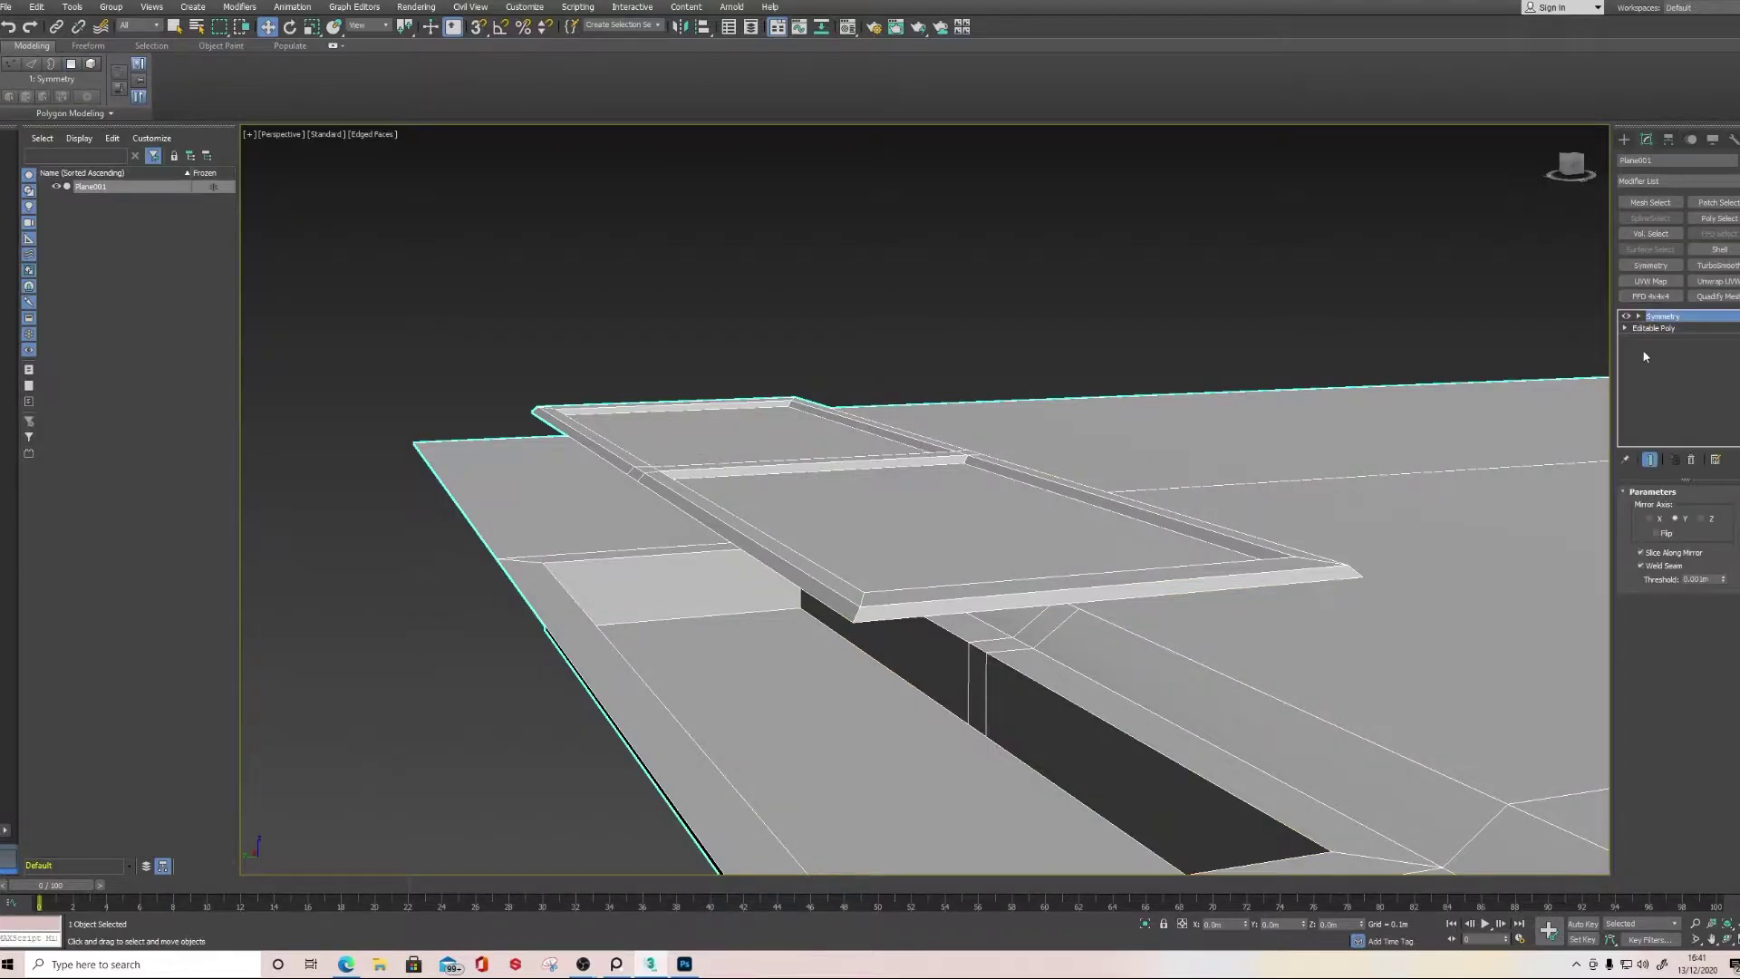
left_click(1654, 328)
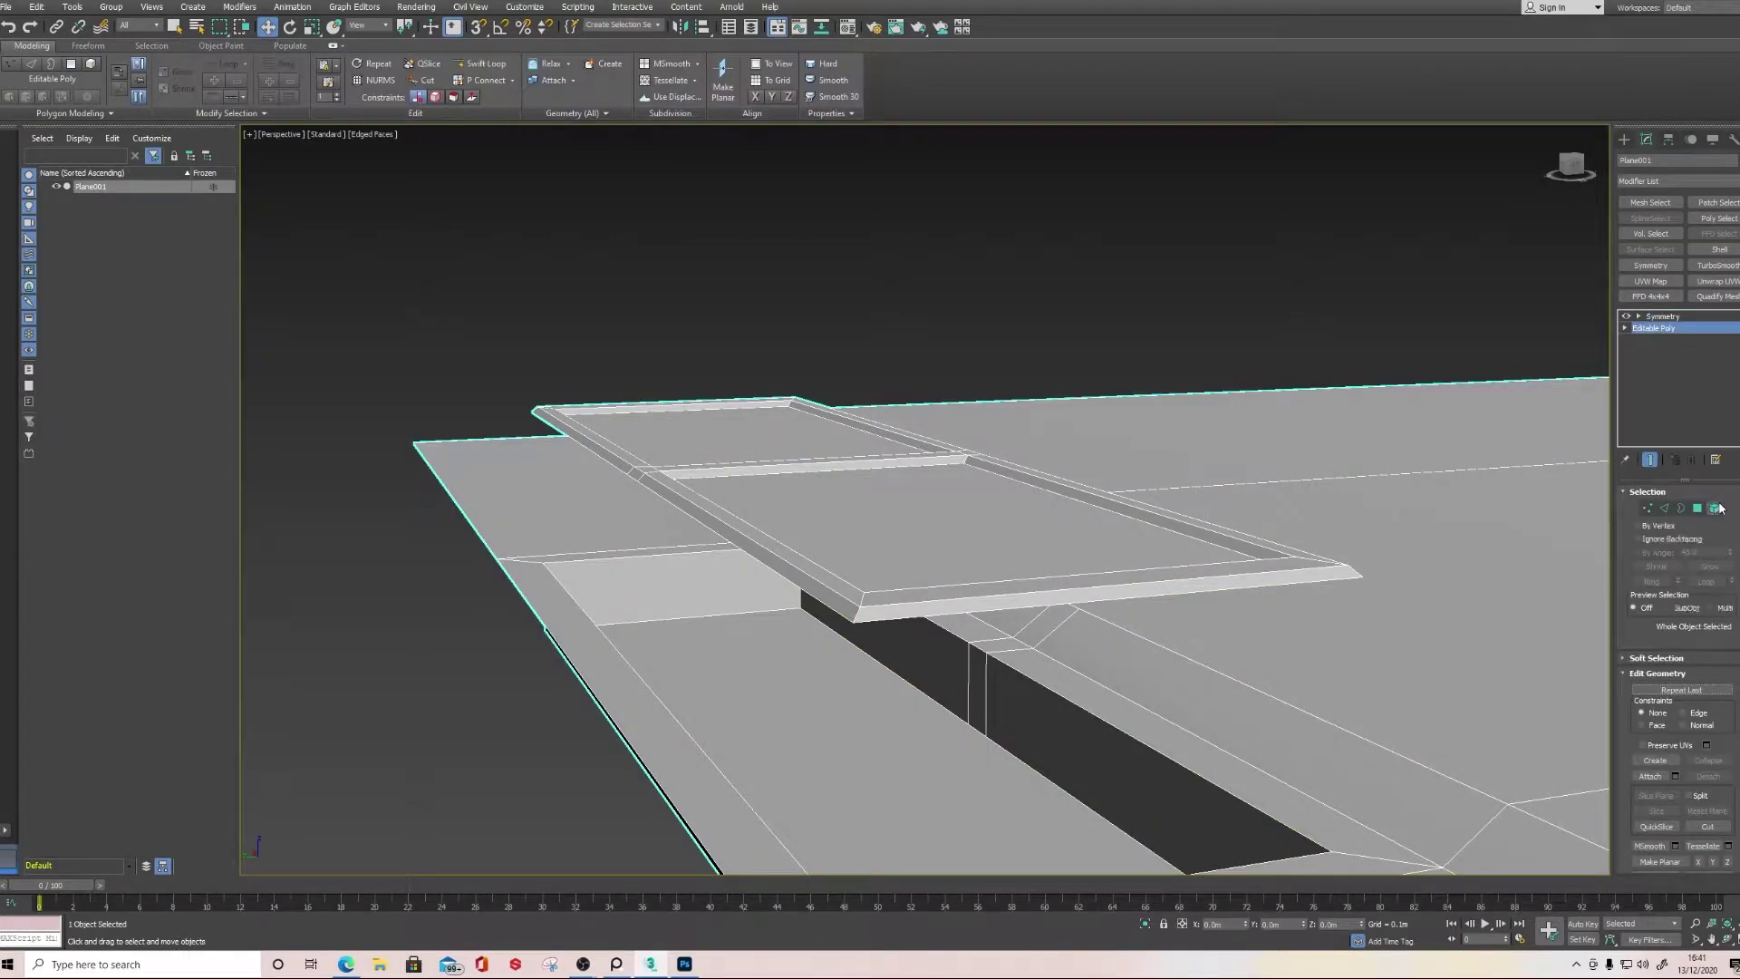
left_click(1715, 509)
left_click(916, 498)
left_click_drag(819, 422, 841, 621)
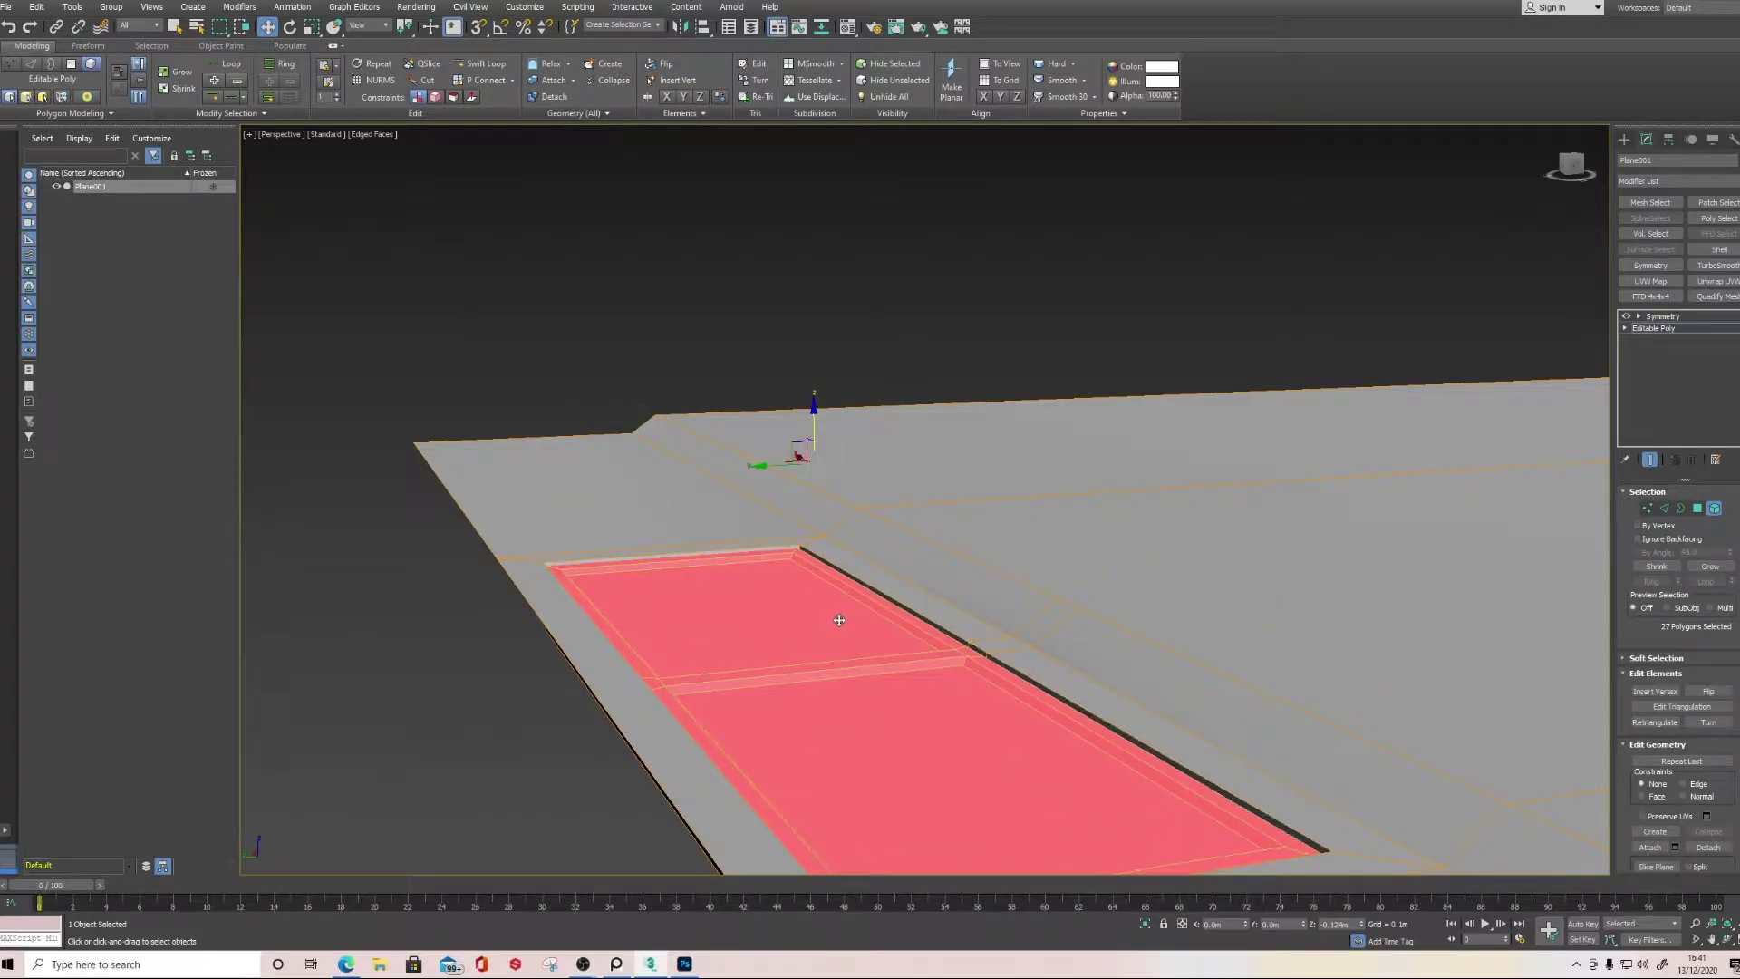
Clone the framed panel as an element along the strip into the second recess
scroll(840, 621, "down", 5)
middle_click_drag(840, 621, 680, 412)
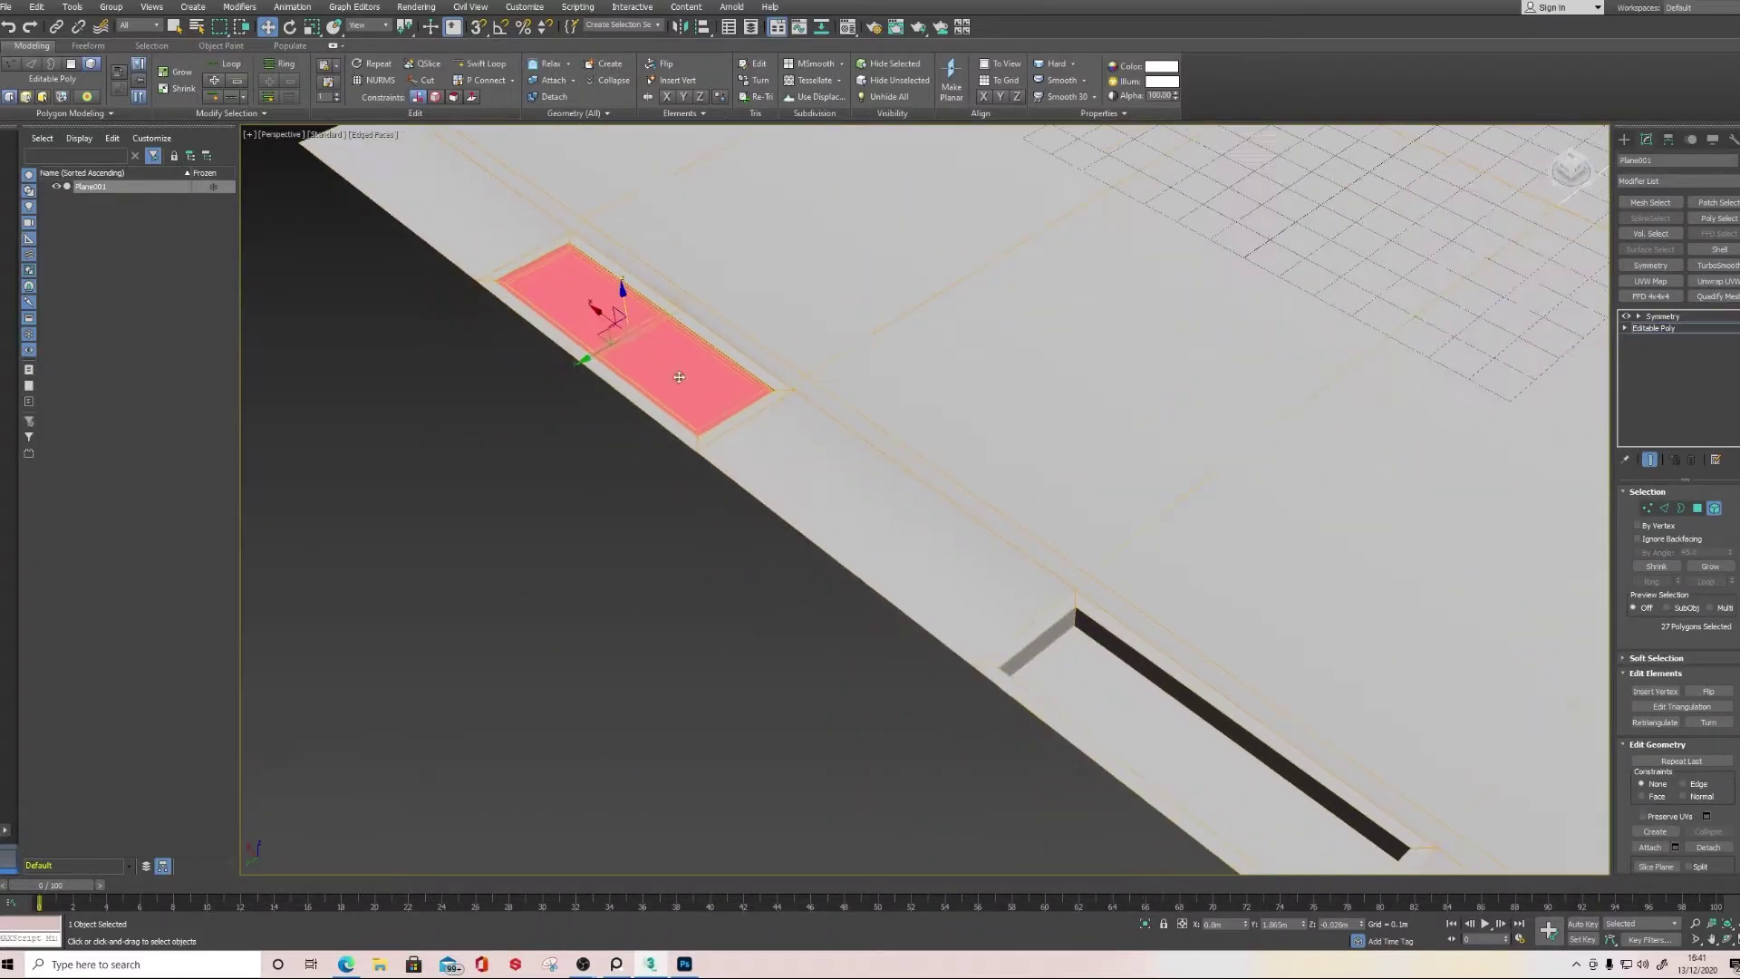
left_click_drag(606, 314, 1157, 741)
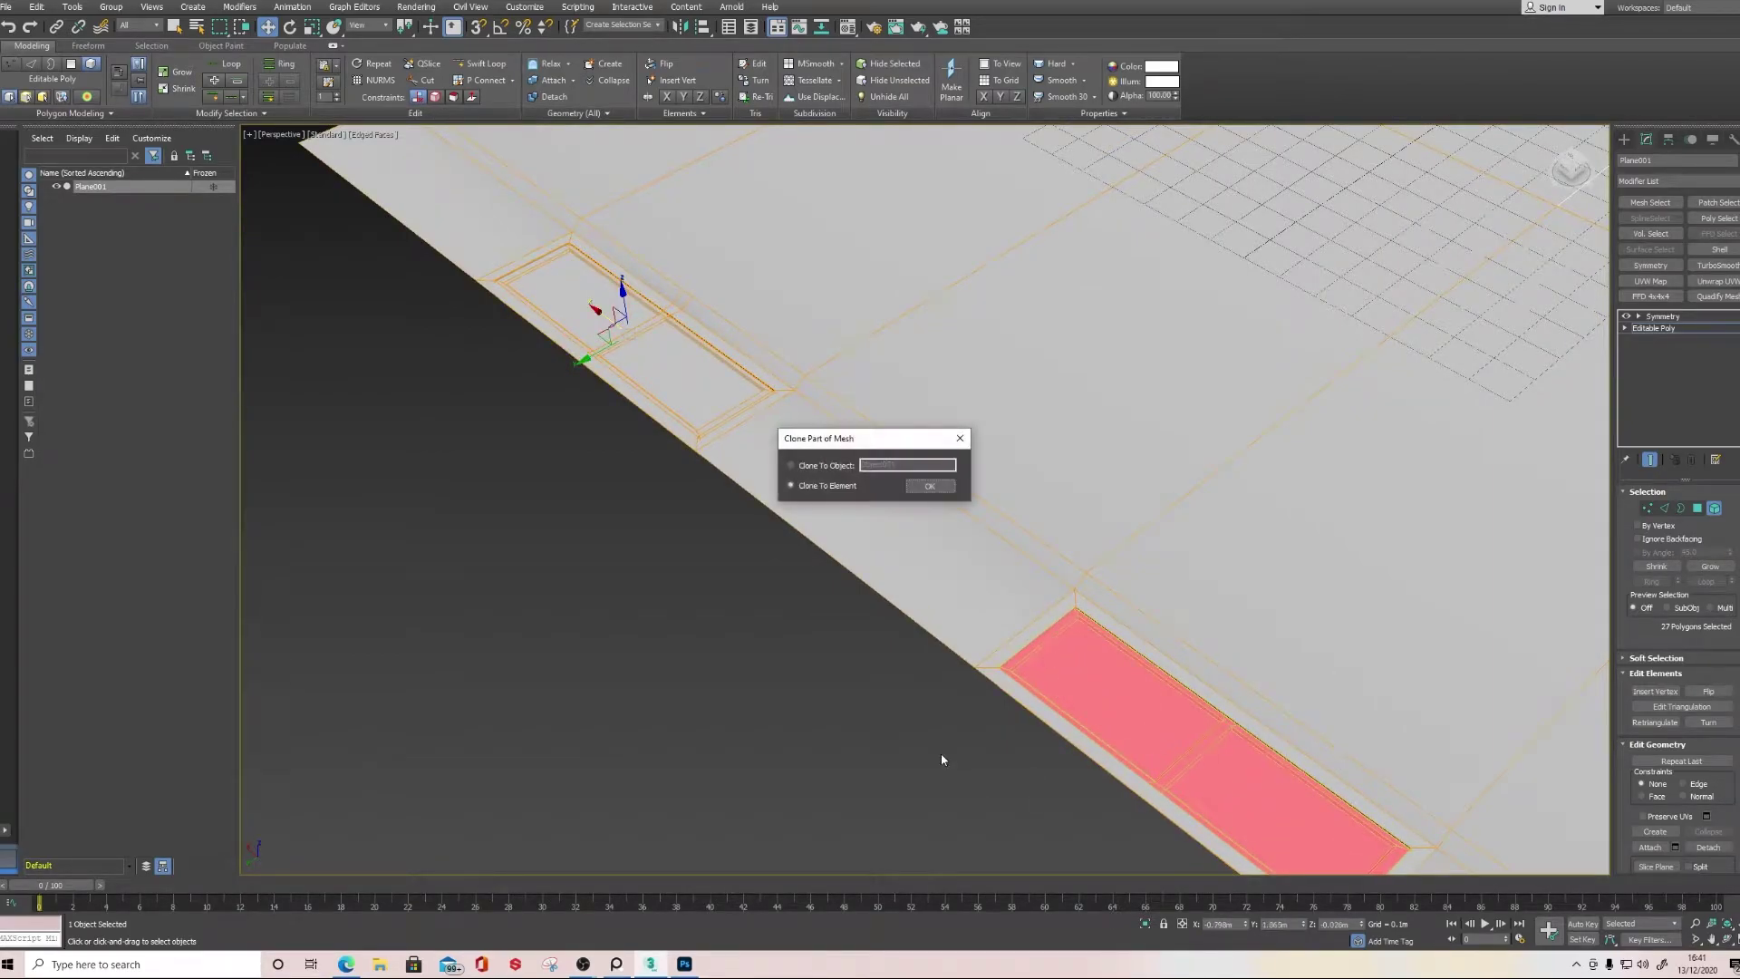
left_click(943, 486)
left_click(713, 674)
scroll(713, 674, "down", 10)
middle_click_drag(713, 674, 796, 574, "alt")
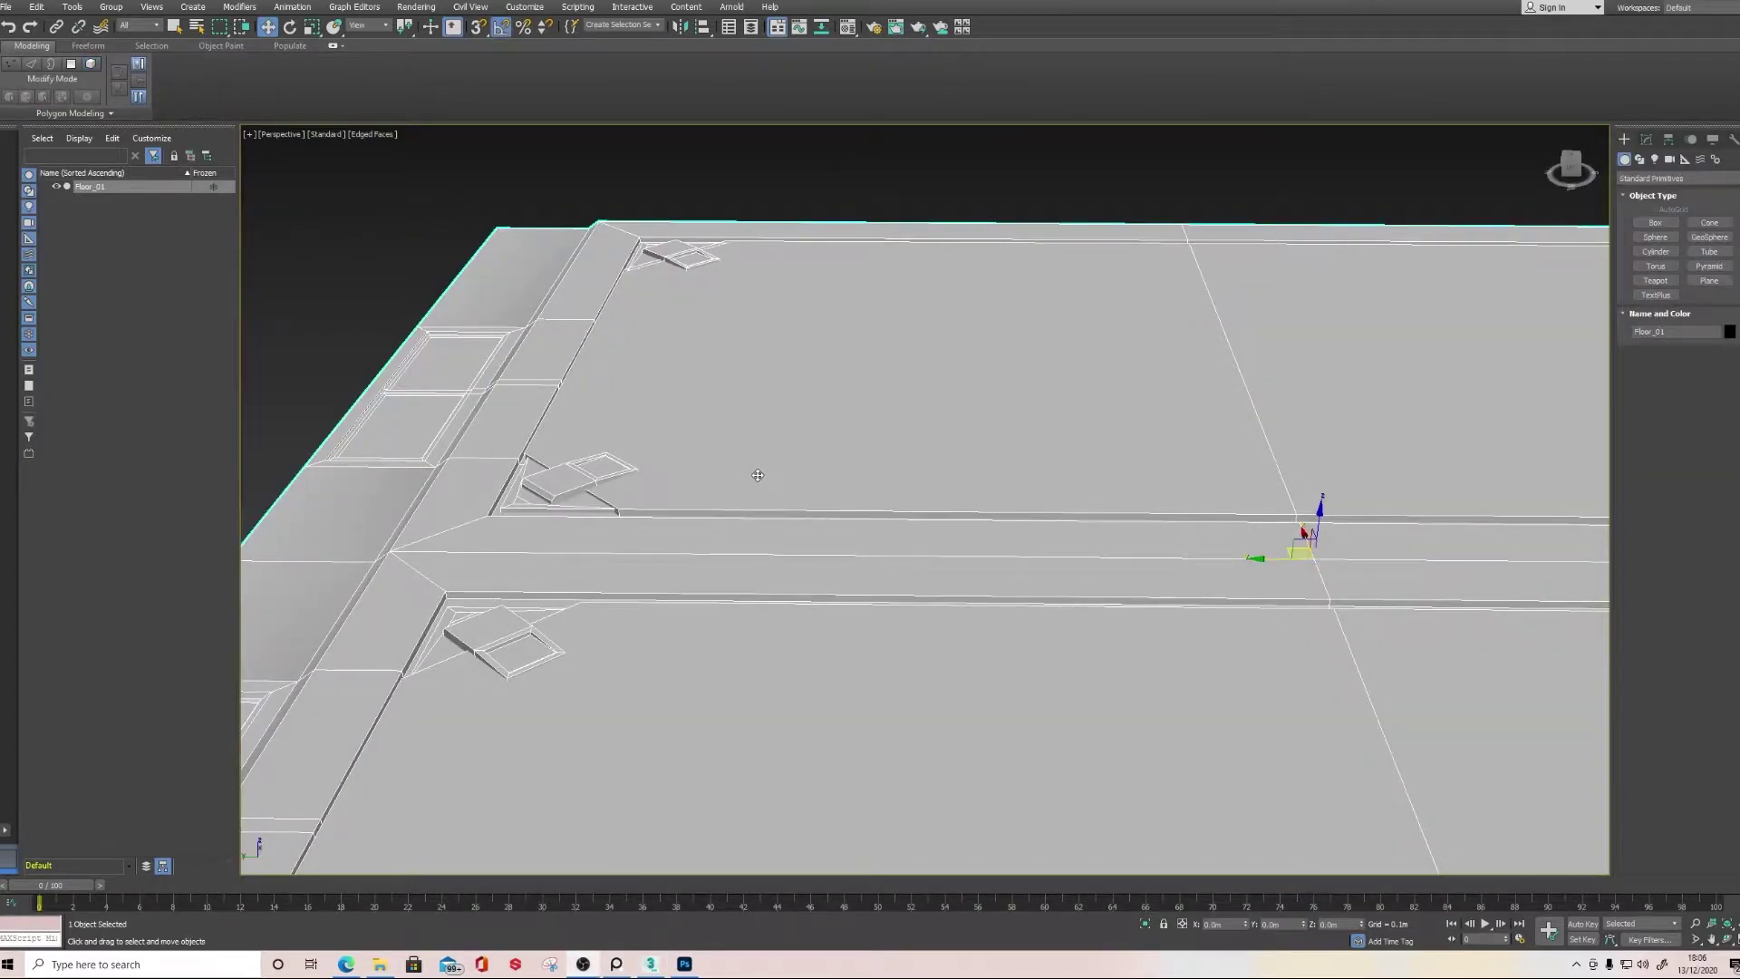
Examine the detailed floor's construction by selecting its central slab, corner block and triangular corner piece as elements
middle_click_drag(704, 471, 721, 553)
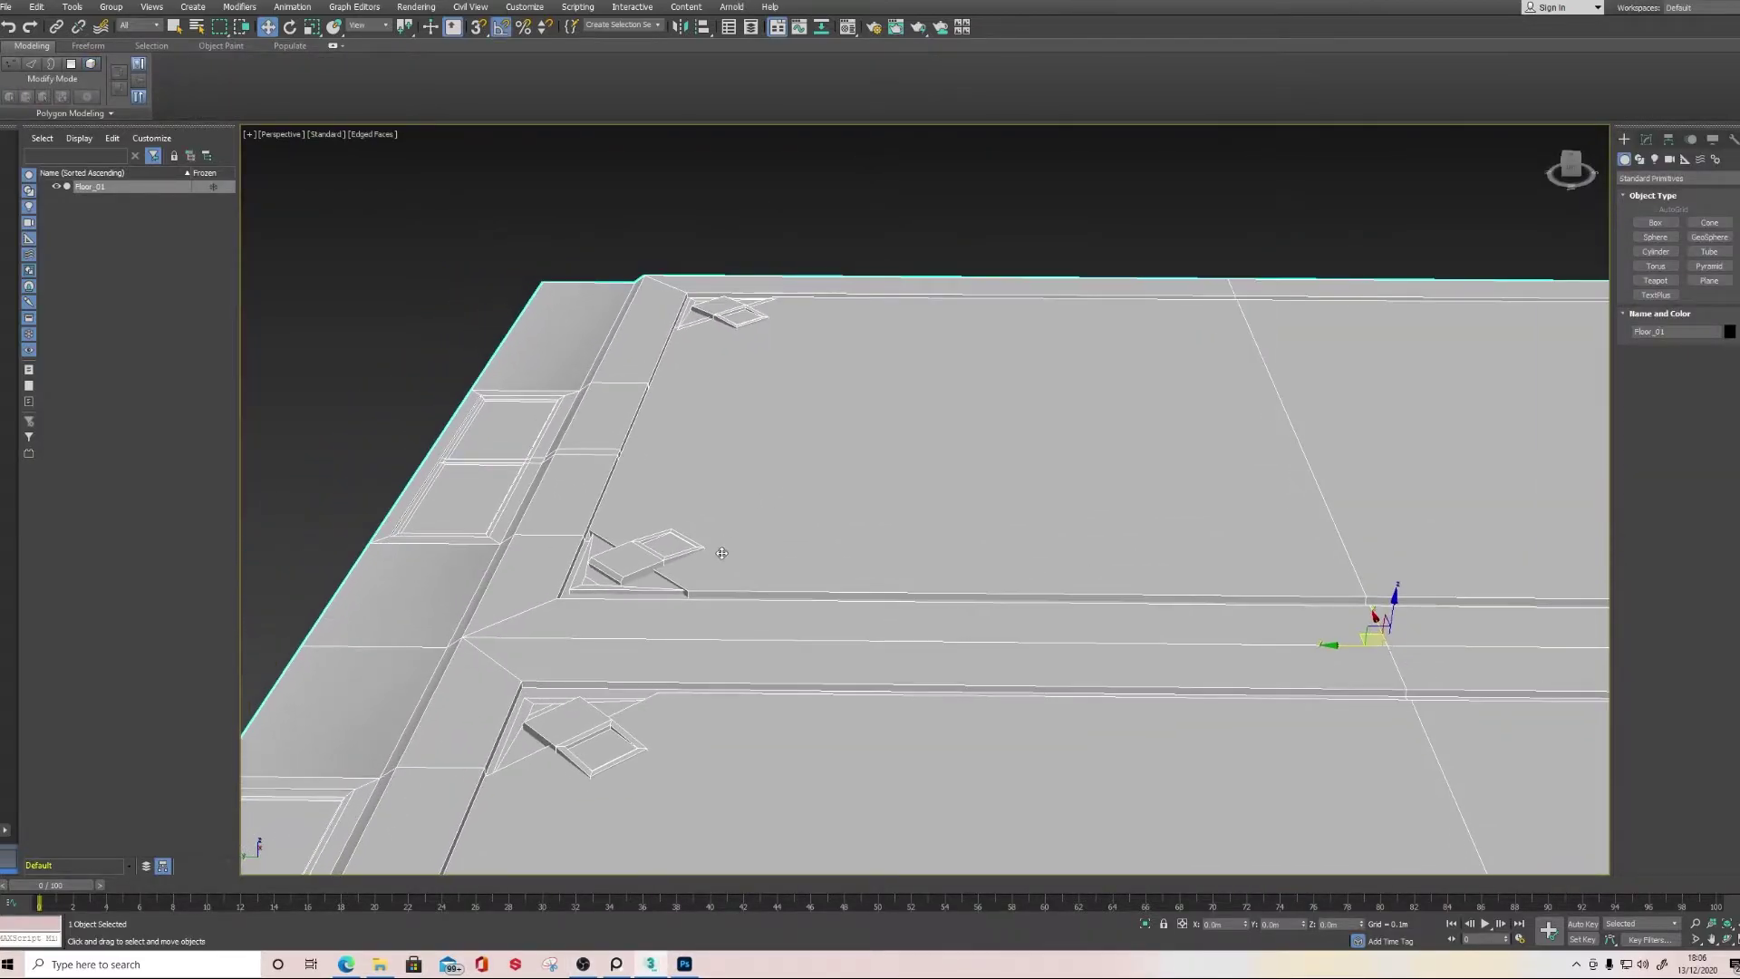
scroll(720, 588, "up", 2)
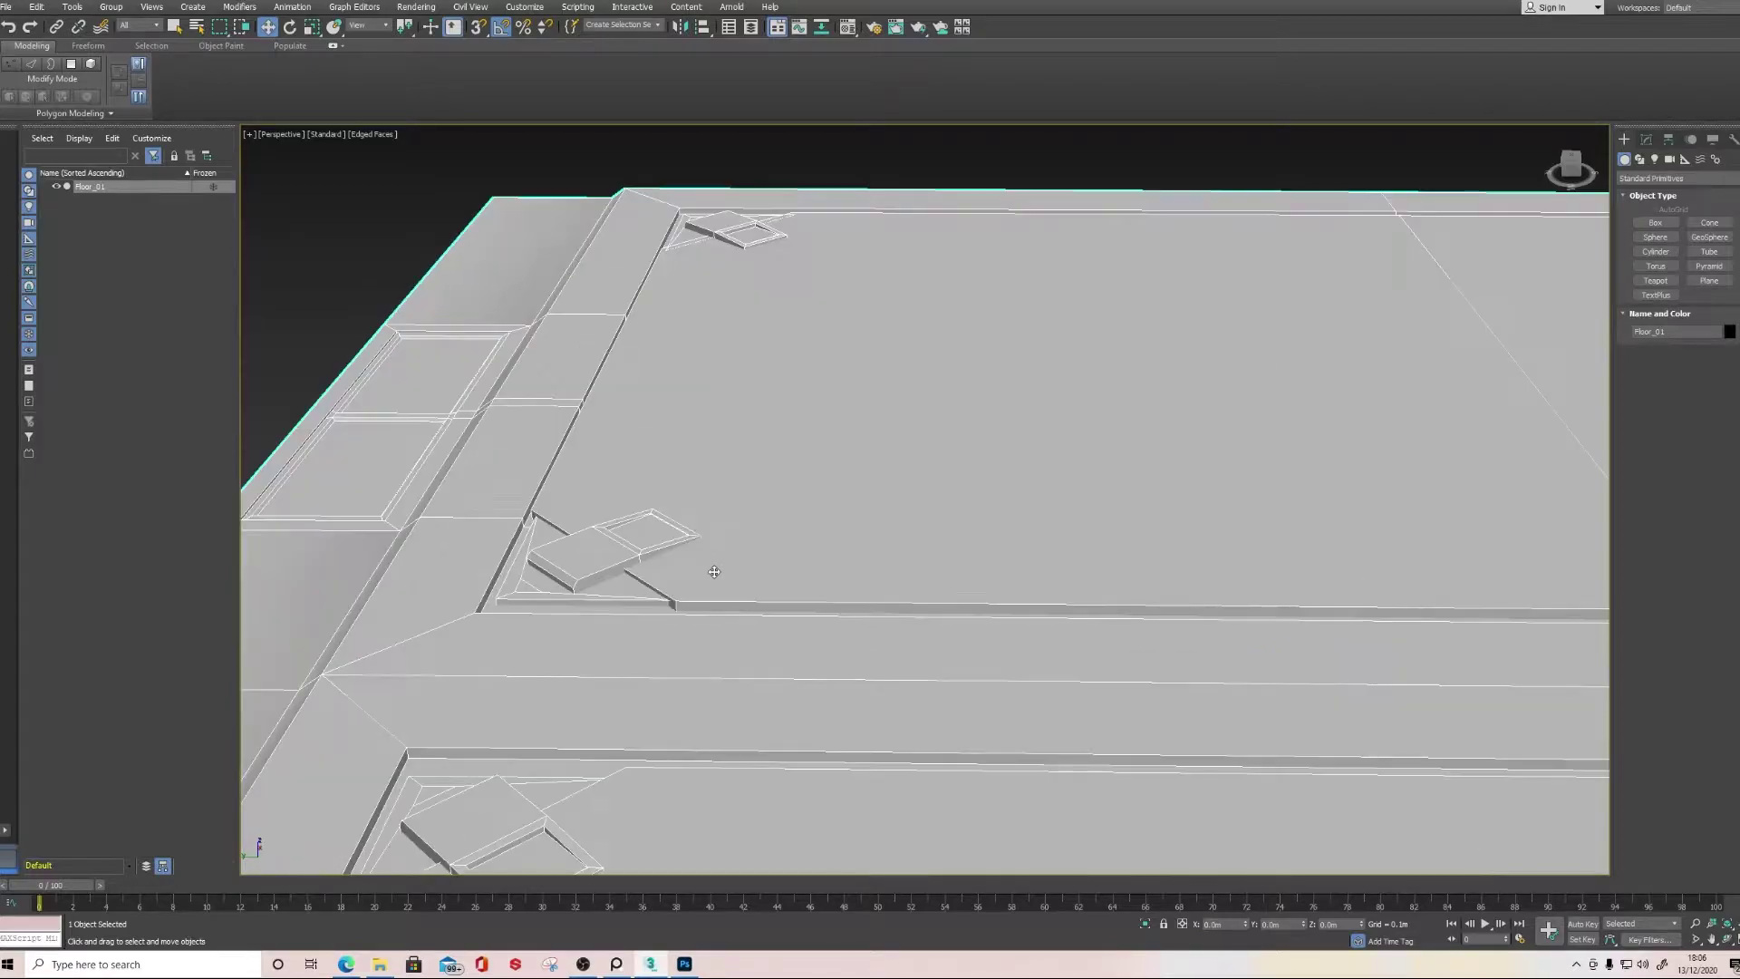
left_click(1646, 139)
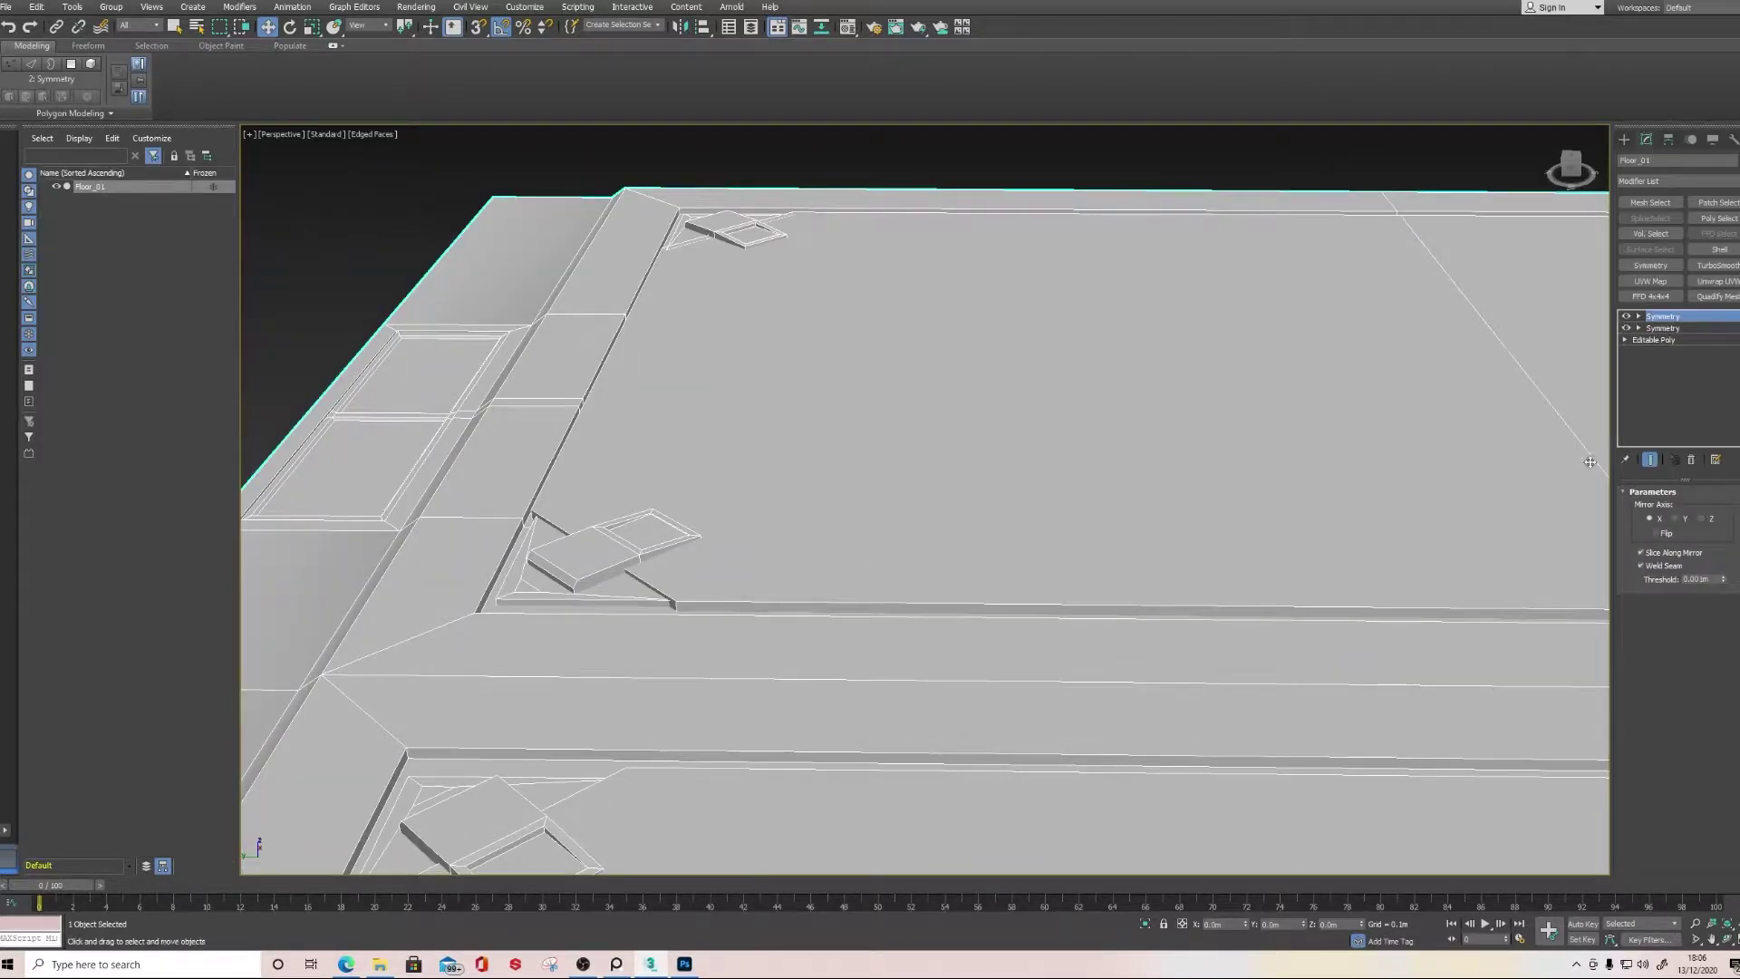
left_click(1651, 339)
left_click(1714, 508)
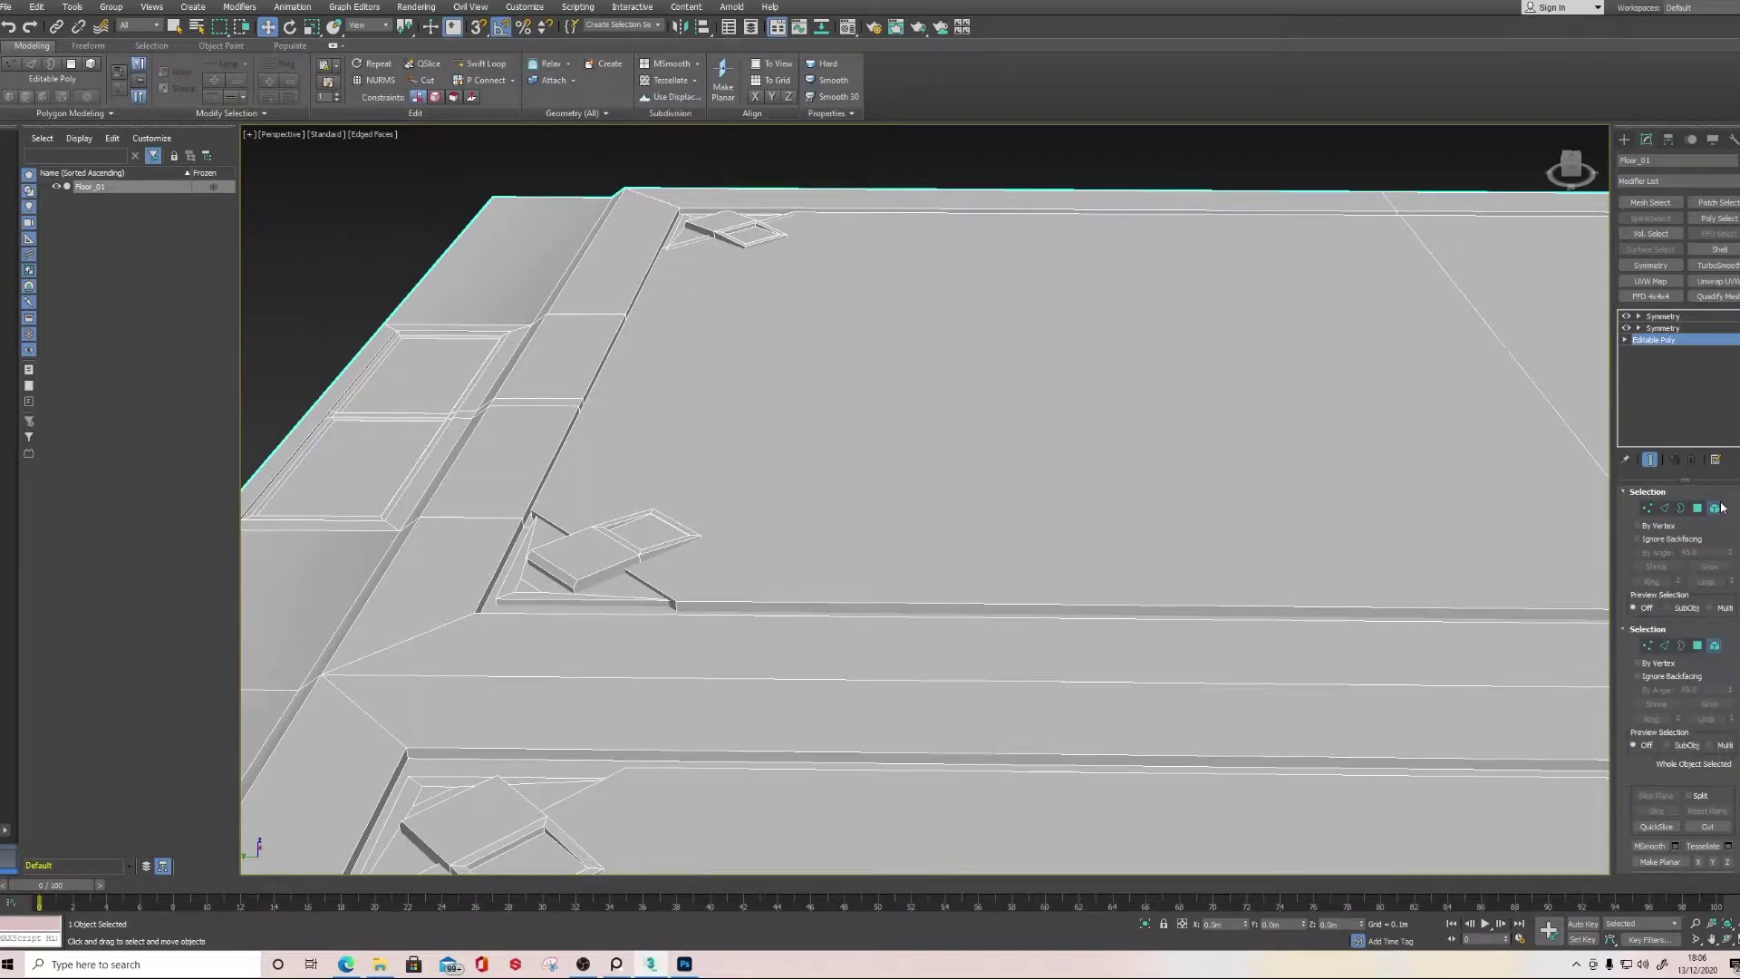
left_click(1164, 549)
left_click(588, 569, "ctrl")
left_click(573, 594, "ctrl")
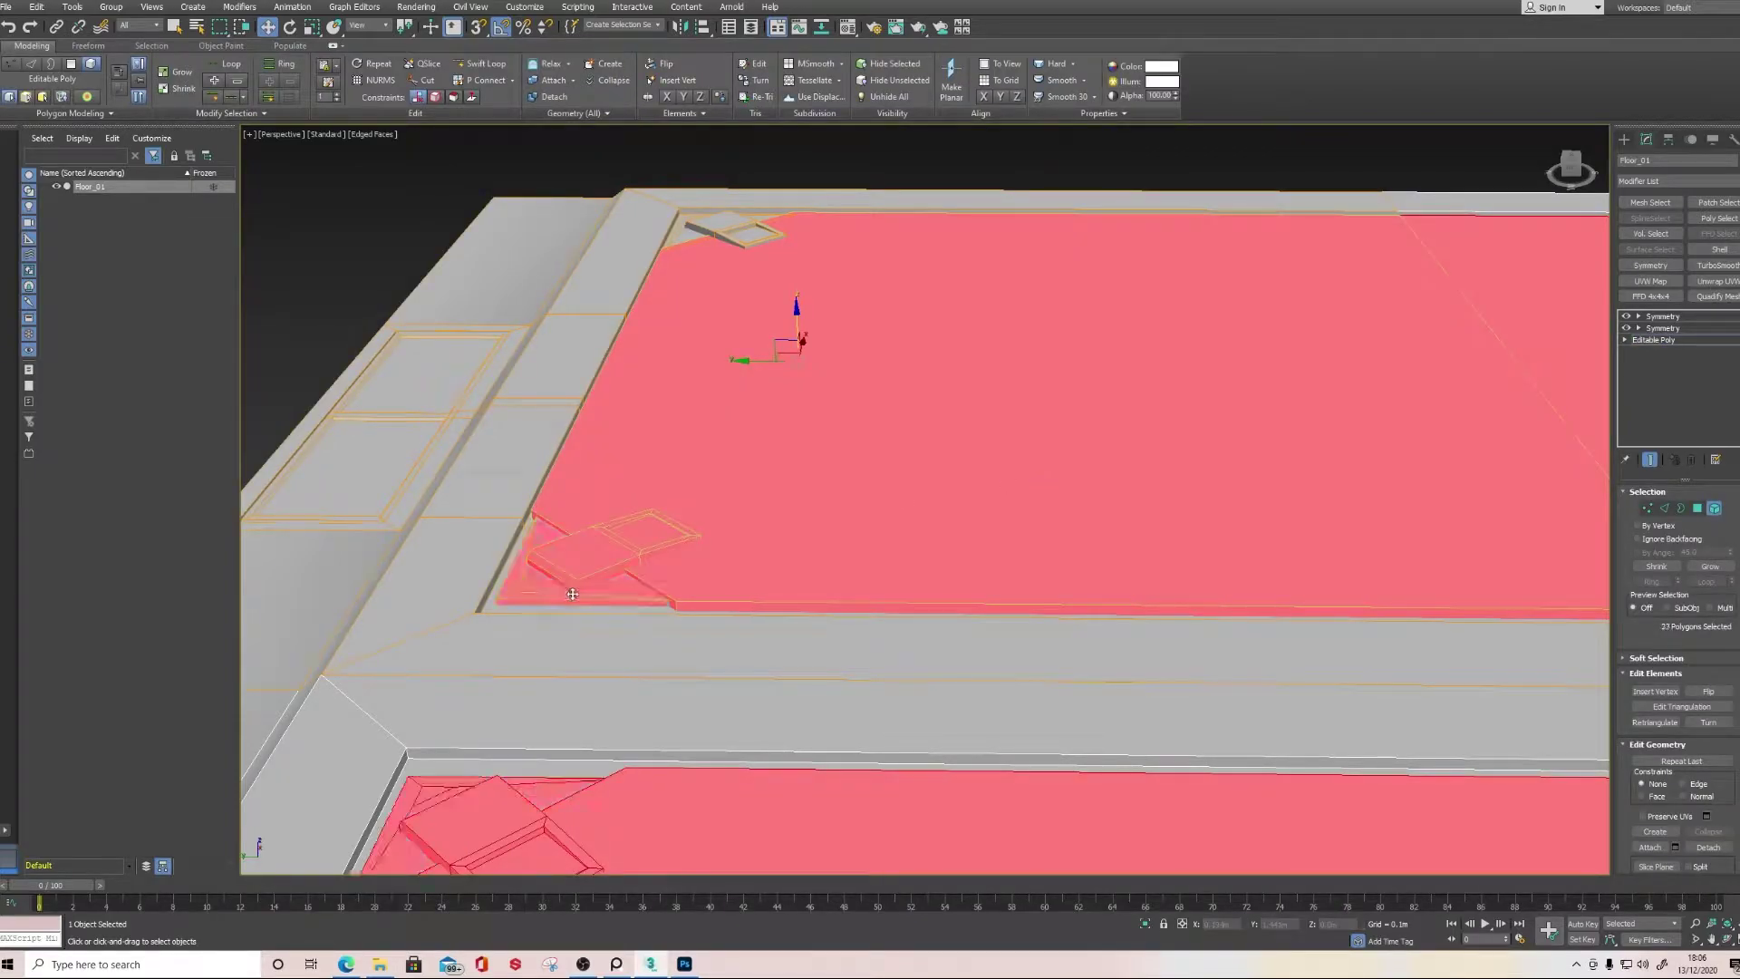
left_click(342, 264)
Raise the large central slab element and the angled corner block element above the floor base along Z
left_click(788, 412)
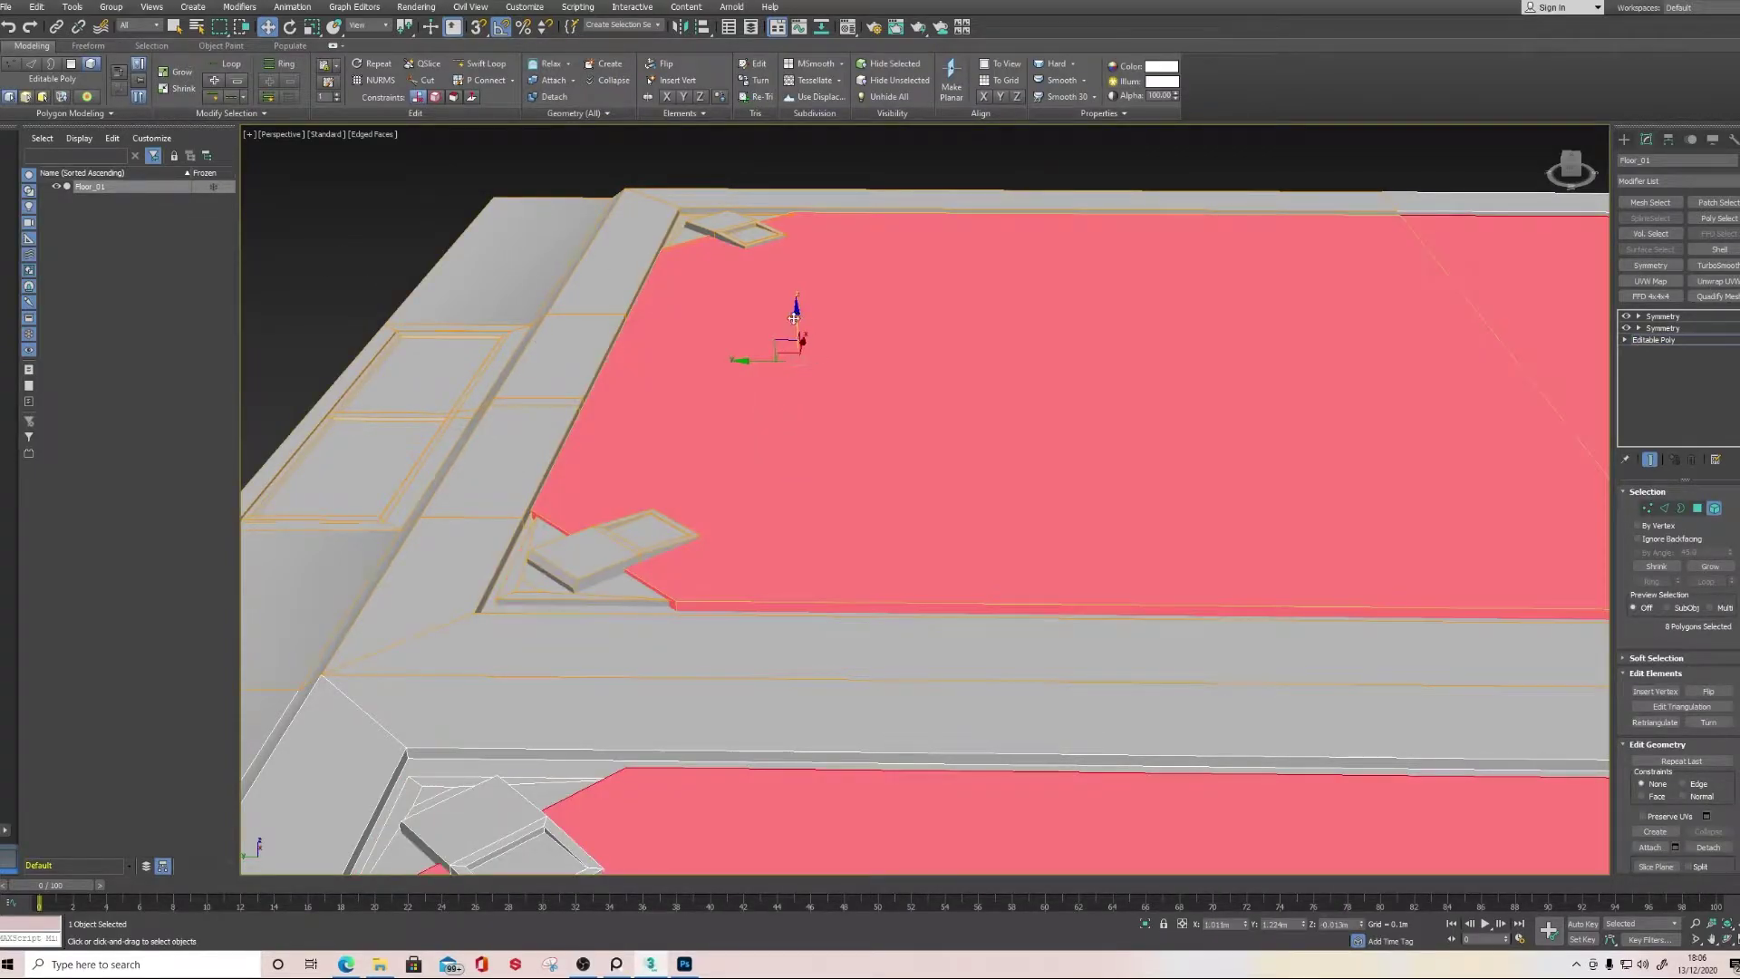
left_click_drag(796, 319, 791, 322)
left_click(598, 548)
left_click_drag(626, 516, 610, 400)
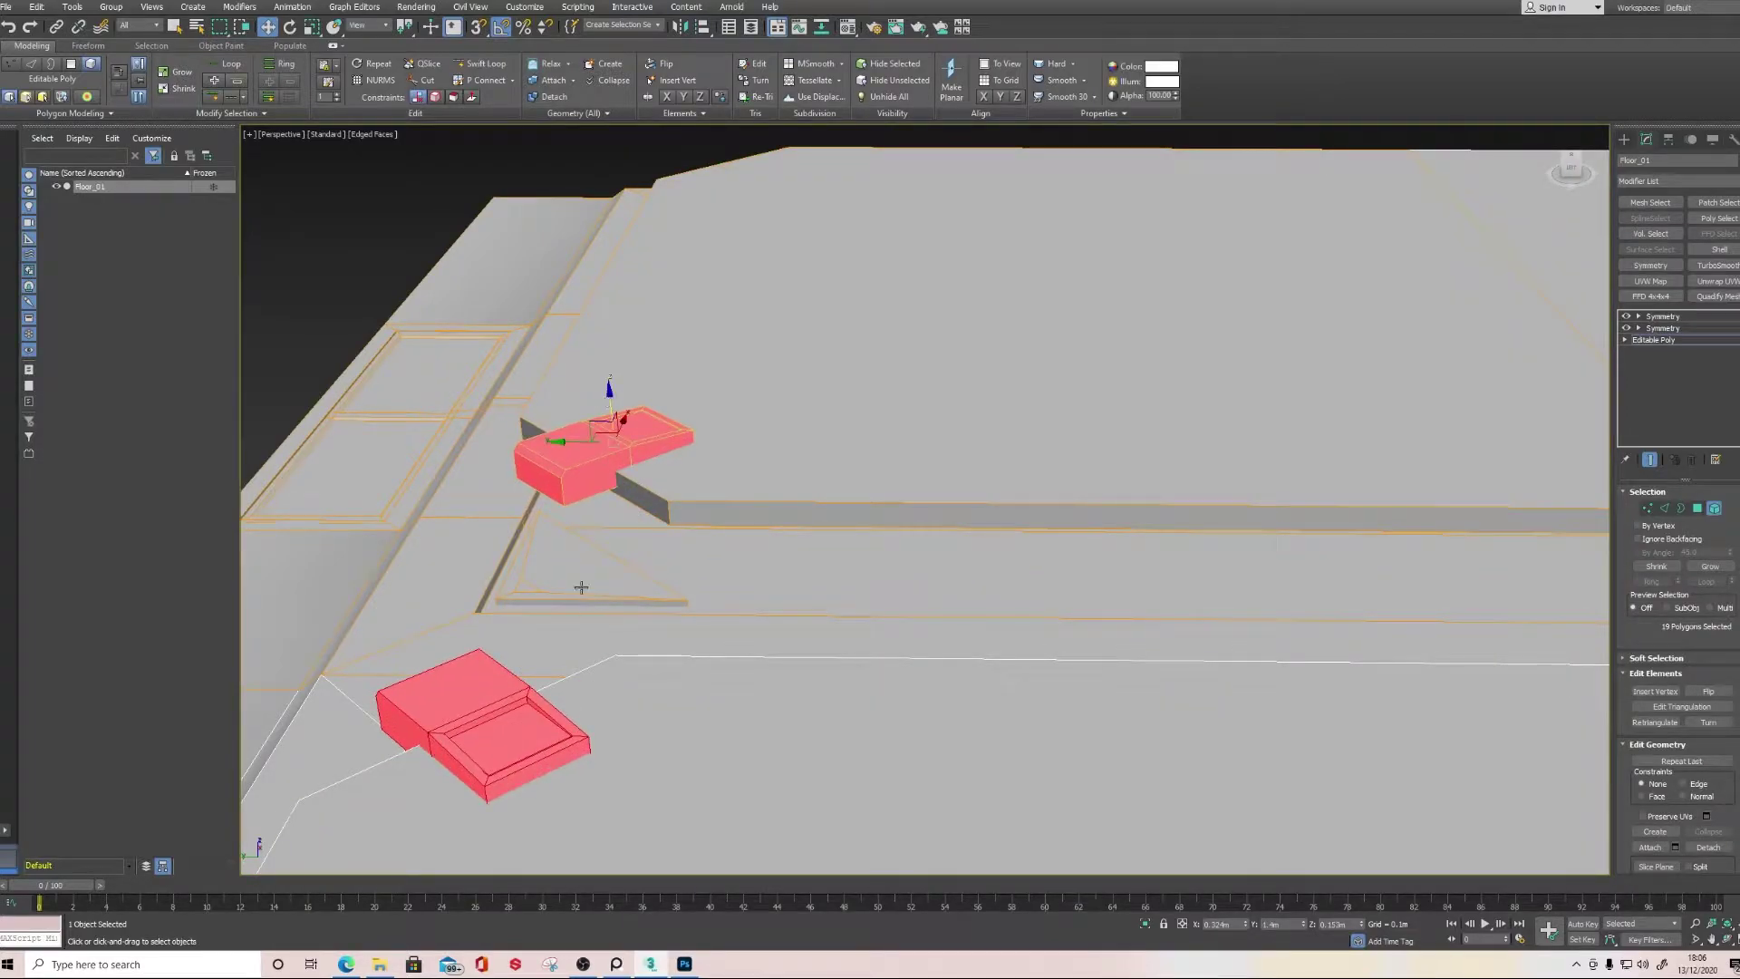
Raise the triangular corner piece element above the floor base along Z
left_click(540, 521)
left_click_drag(542, 530, 540, 435)
middle_click_drag(542, 437, 610, 486, "alt")
scroll(610, 486, "up", 4)
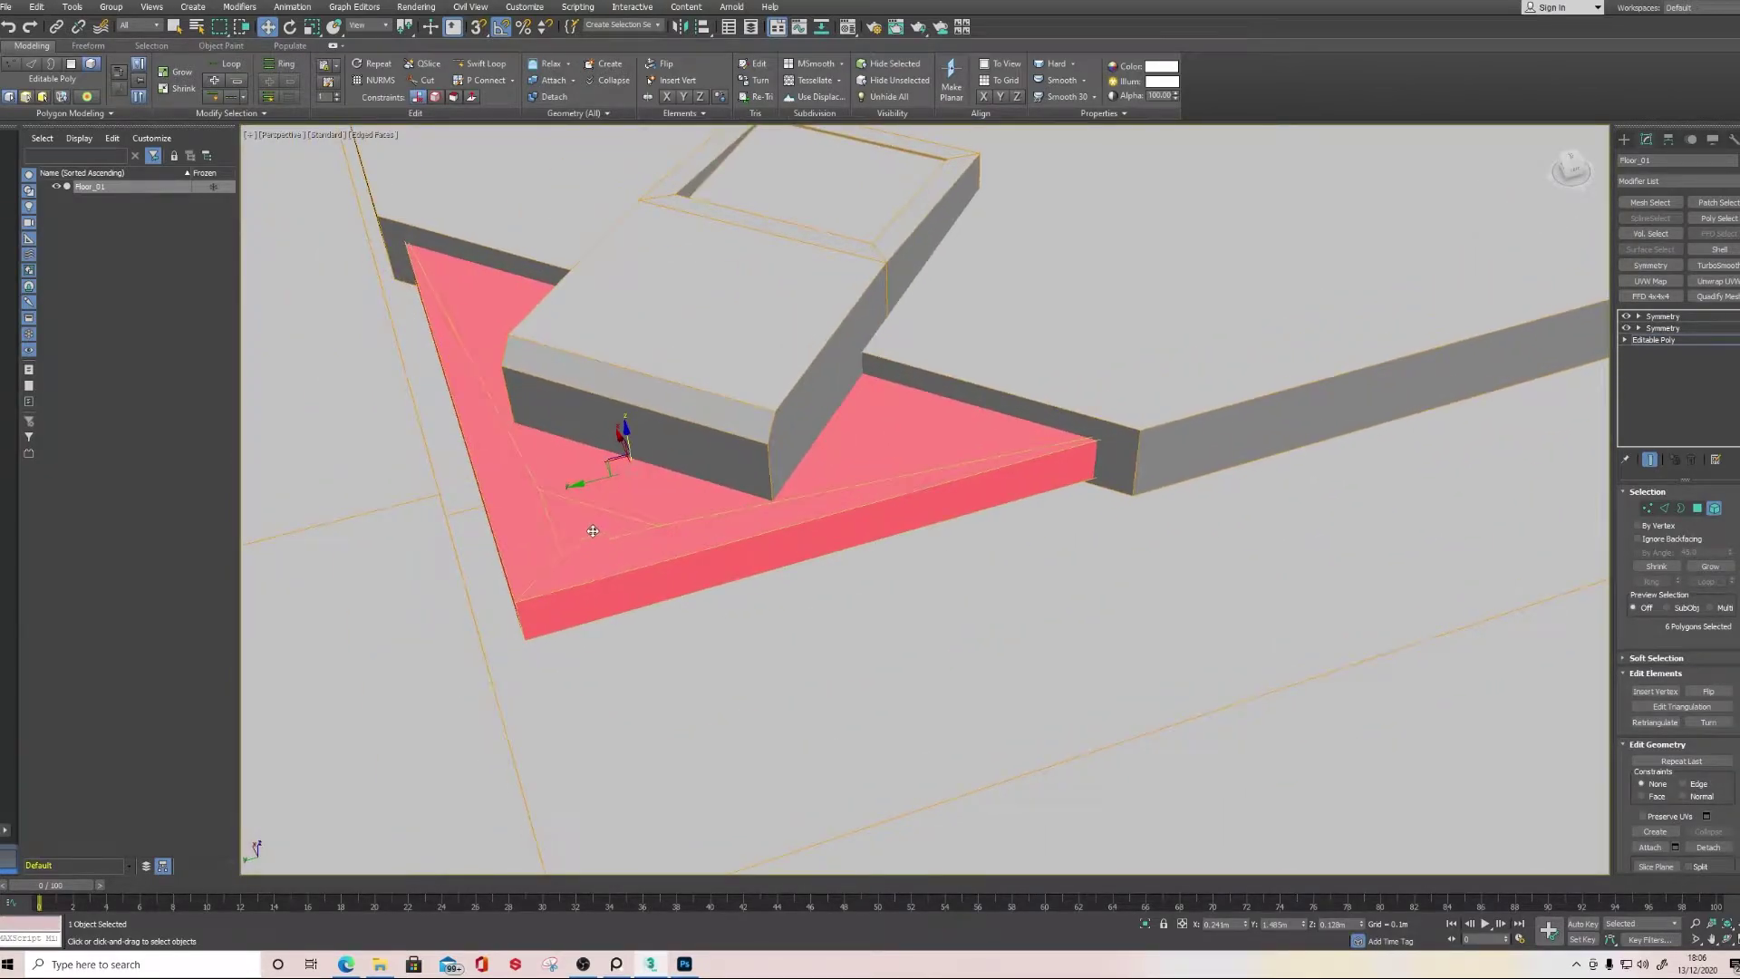
Examine the raised corner block with its inset frame, then select all the raised floor elements together
middle_click_drag(645, 496, 893, 433, "alt")
double_click(893, 433)
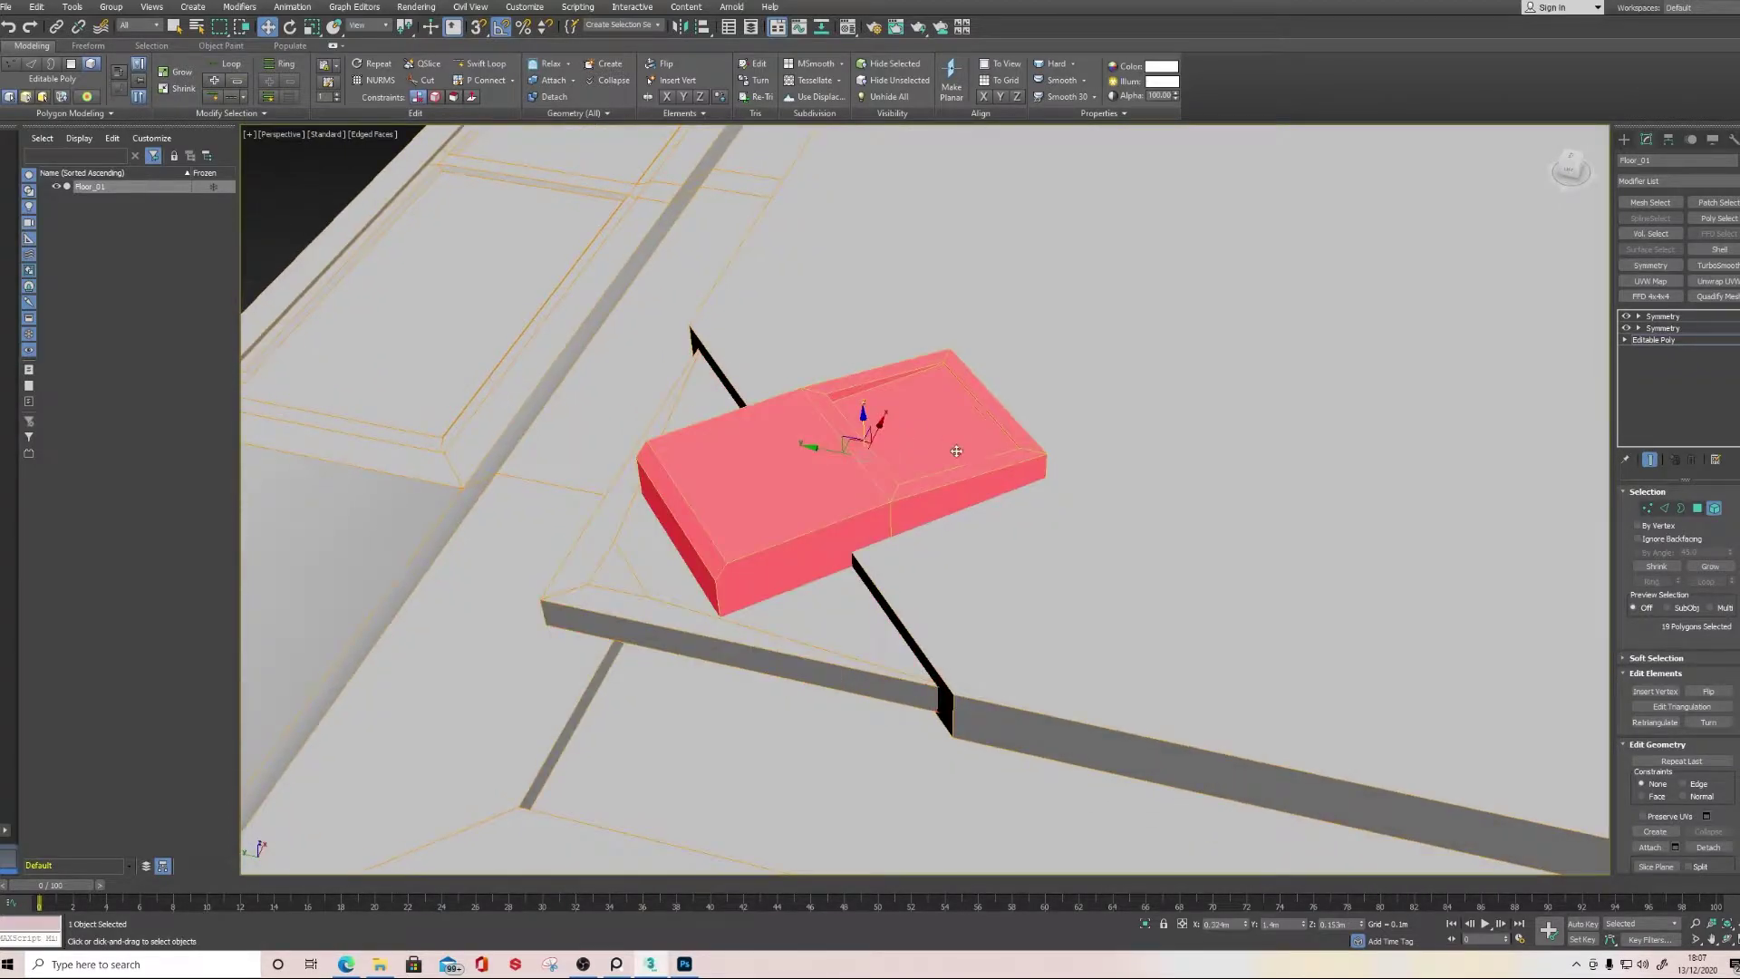
scroll(928, 428, "up", 4)
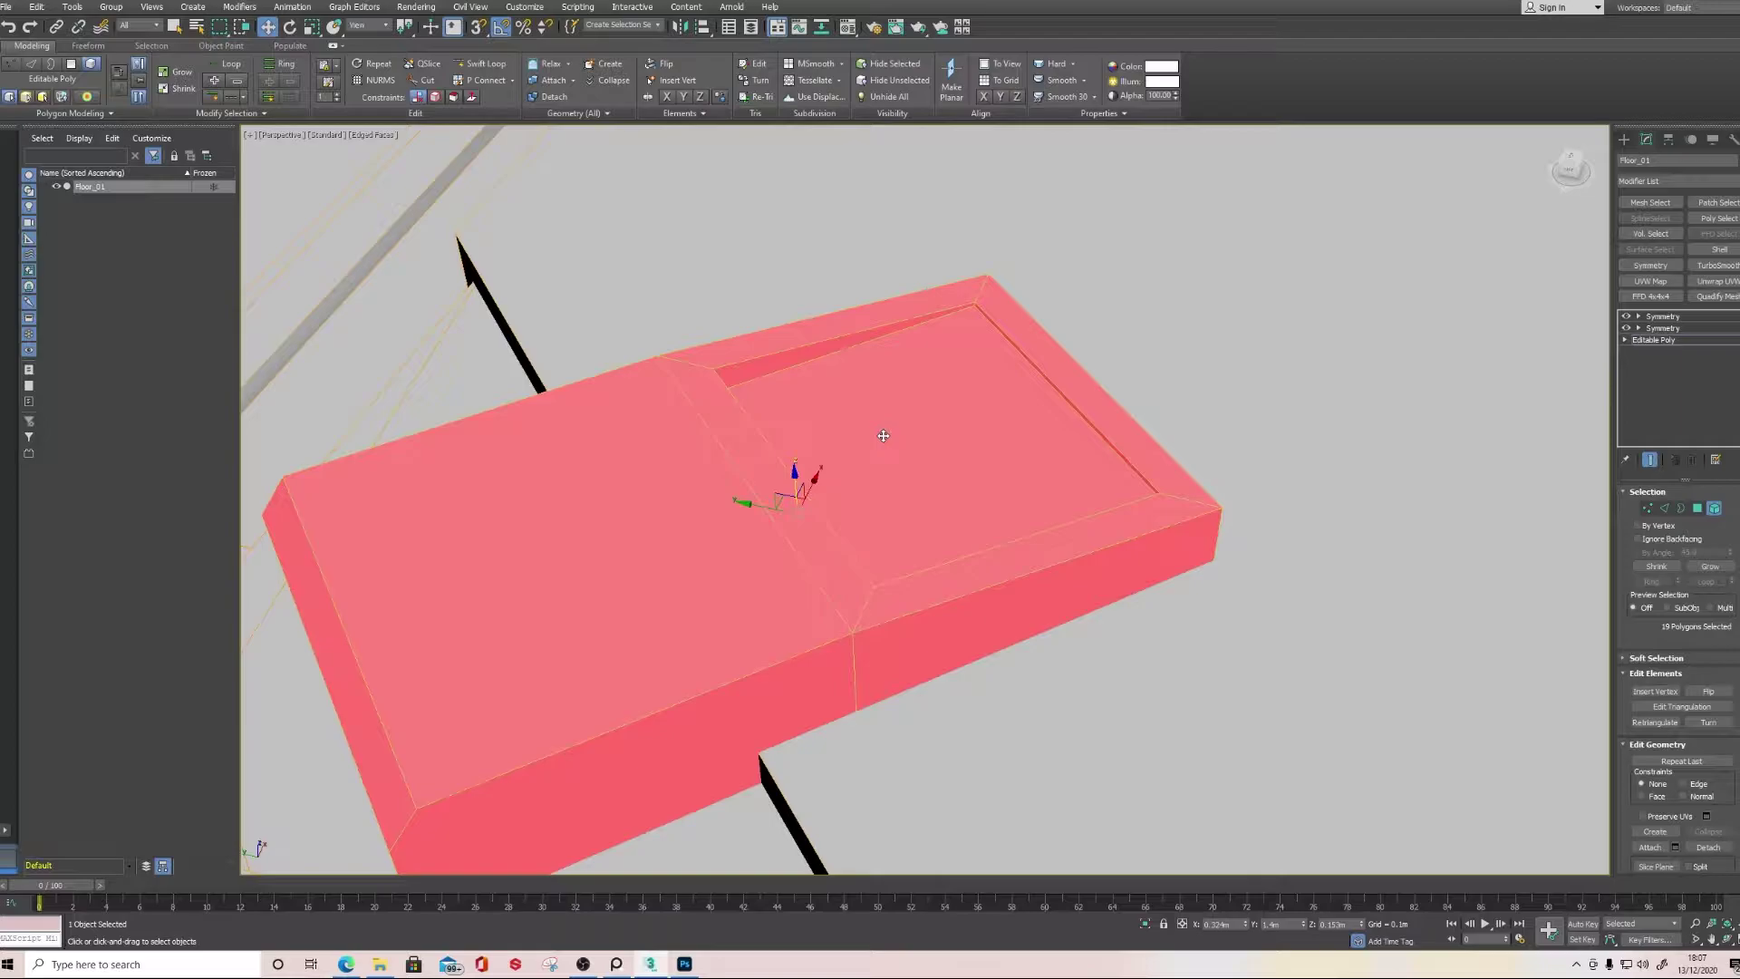
scroll(884, 439, "down", 2)
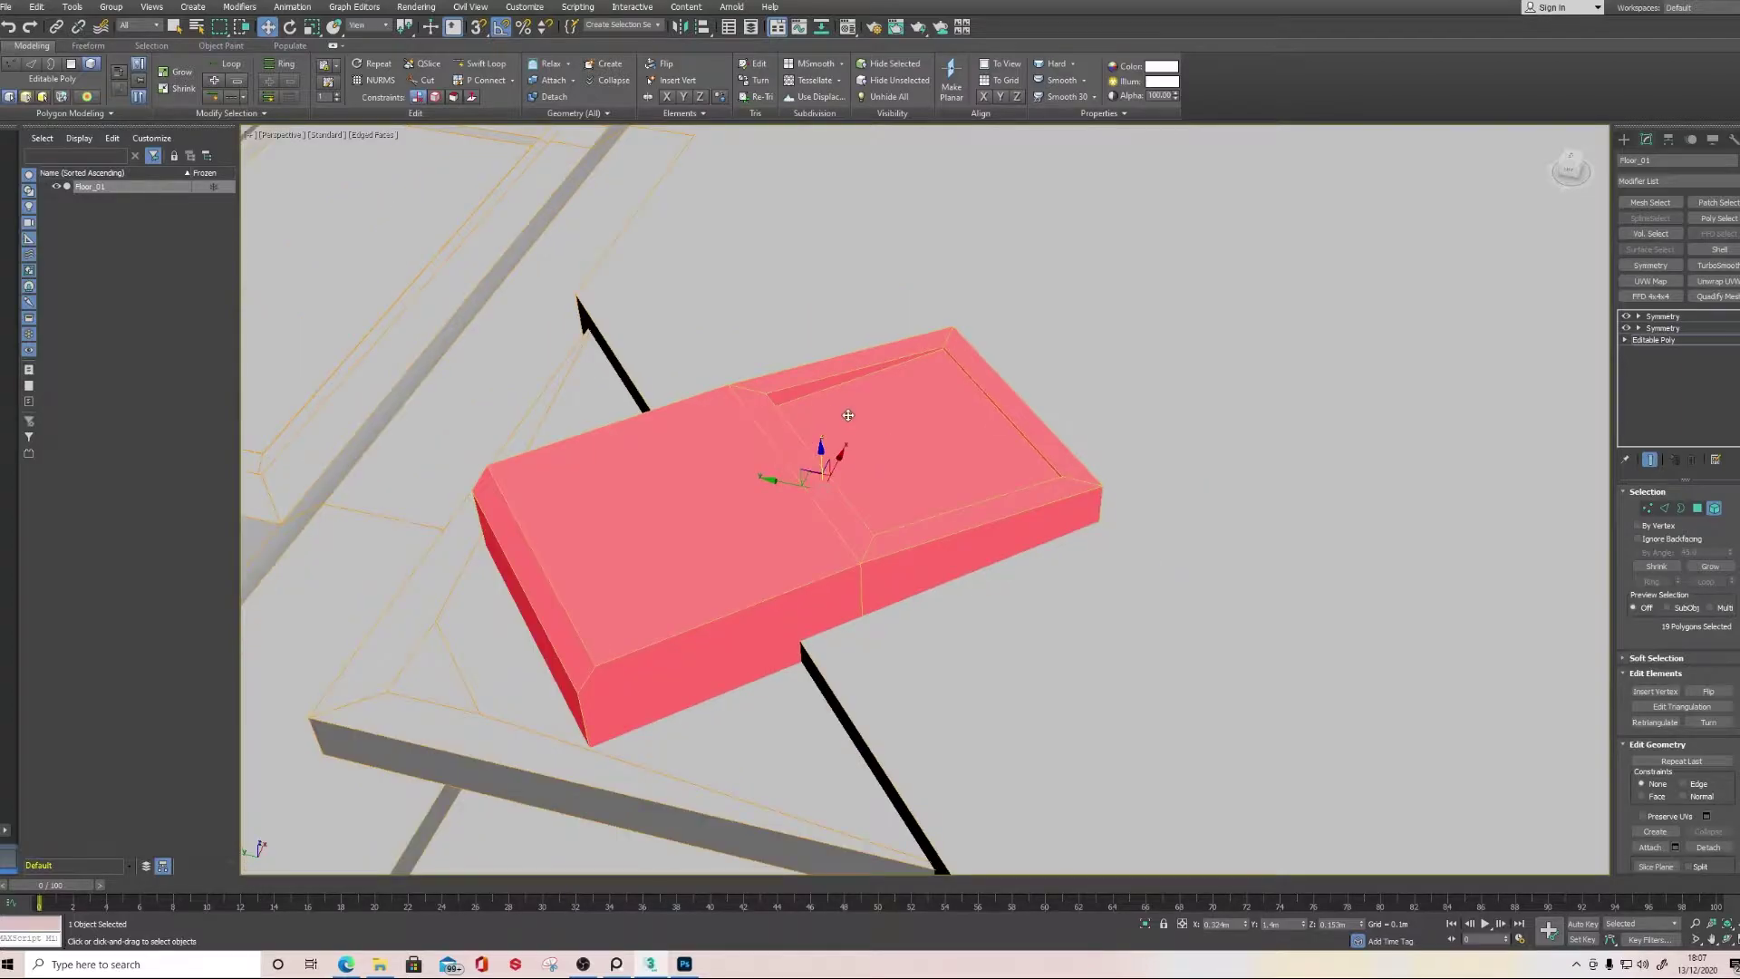
scroll(865, 431, "down", 4)
middle_click_drag(879, 474, 767, 473)
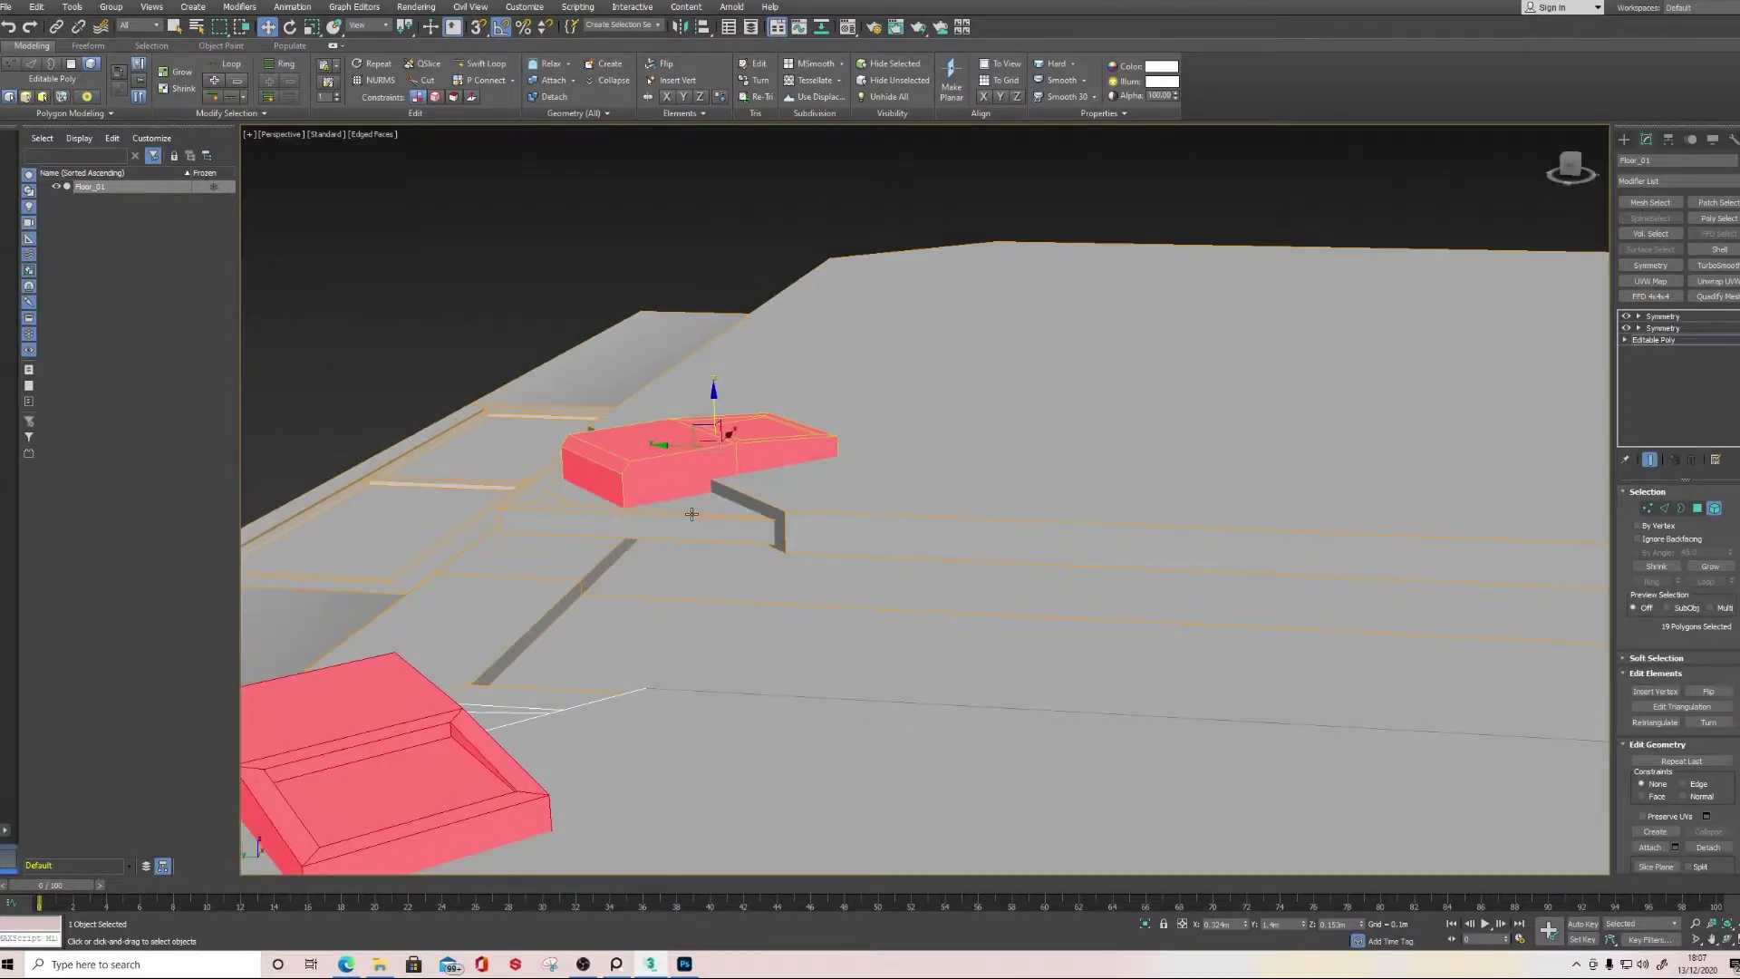
left_click(915, 478, "ctrl")
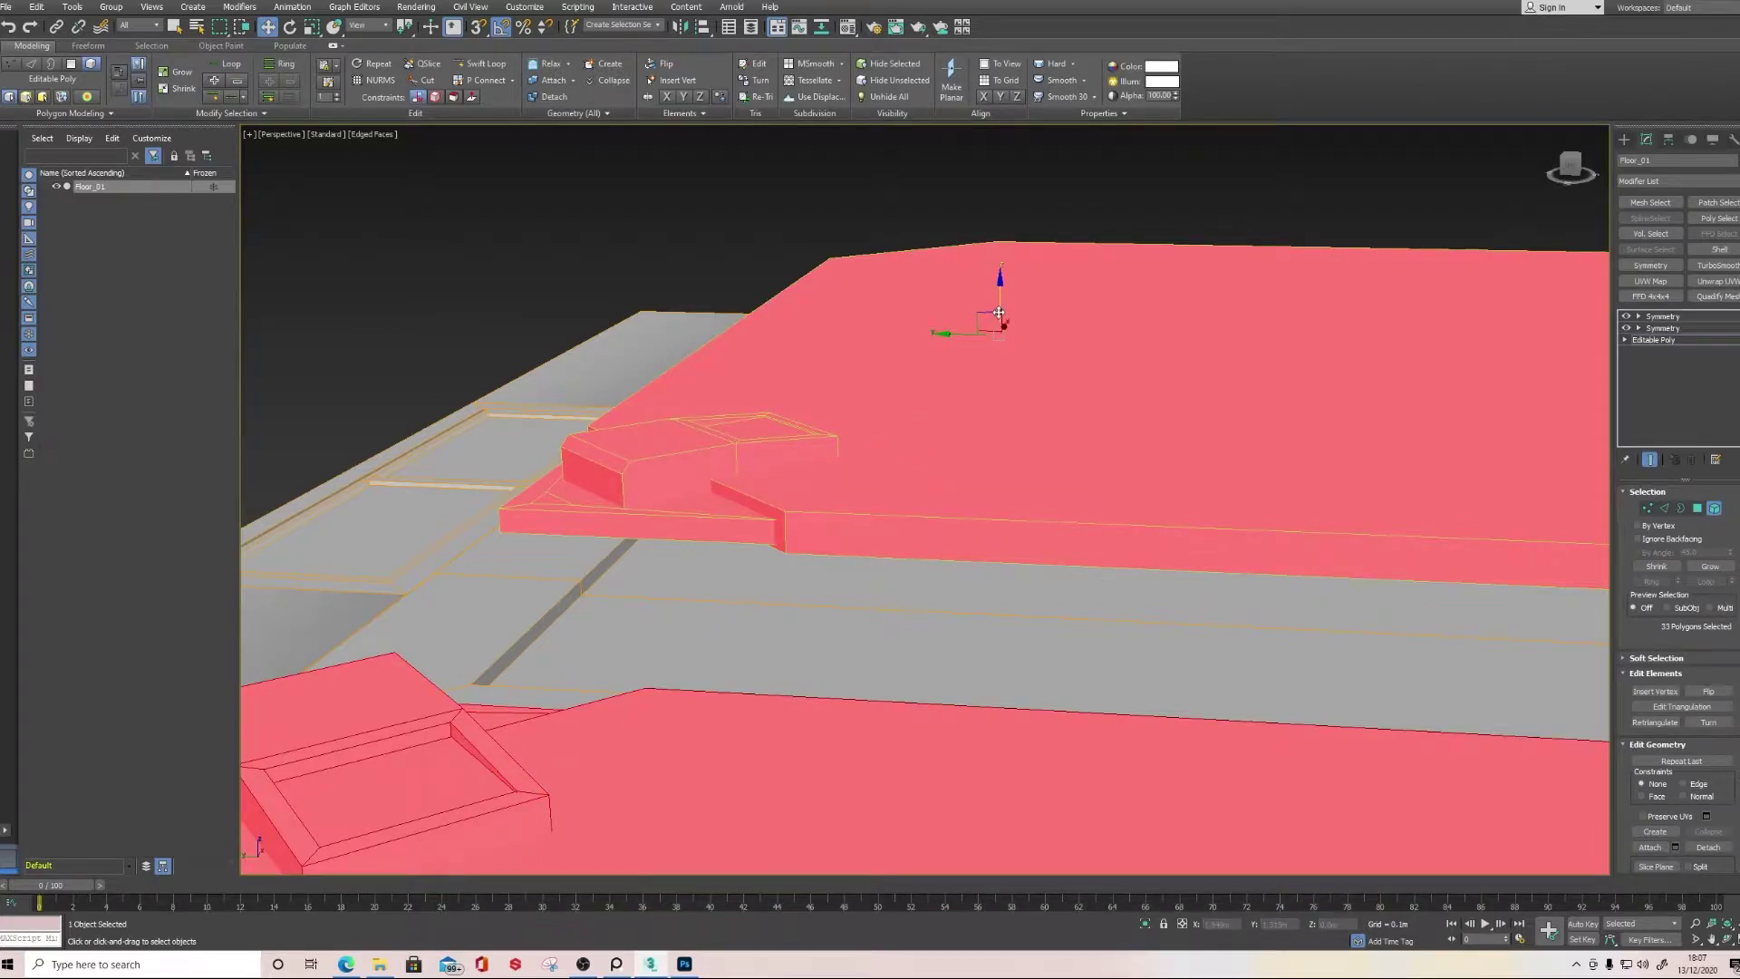
Undo the raising of the triangular piece, corner block and central slab elements
key("ctrl+z")
key("ctrl+z")
key("ctrl+z")
key("ctrl+z")
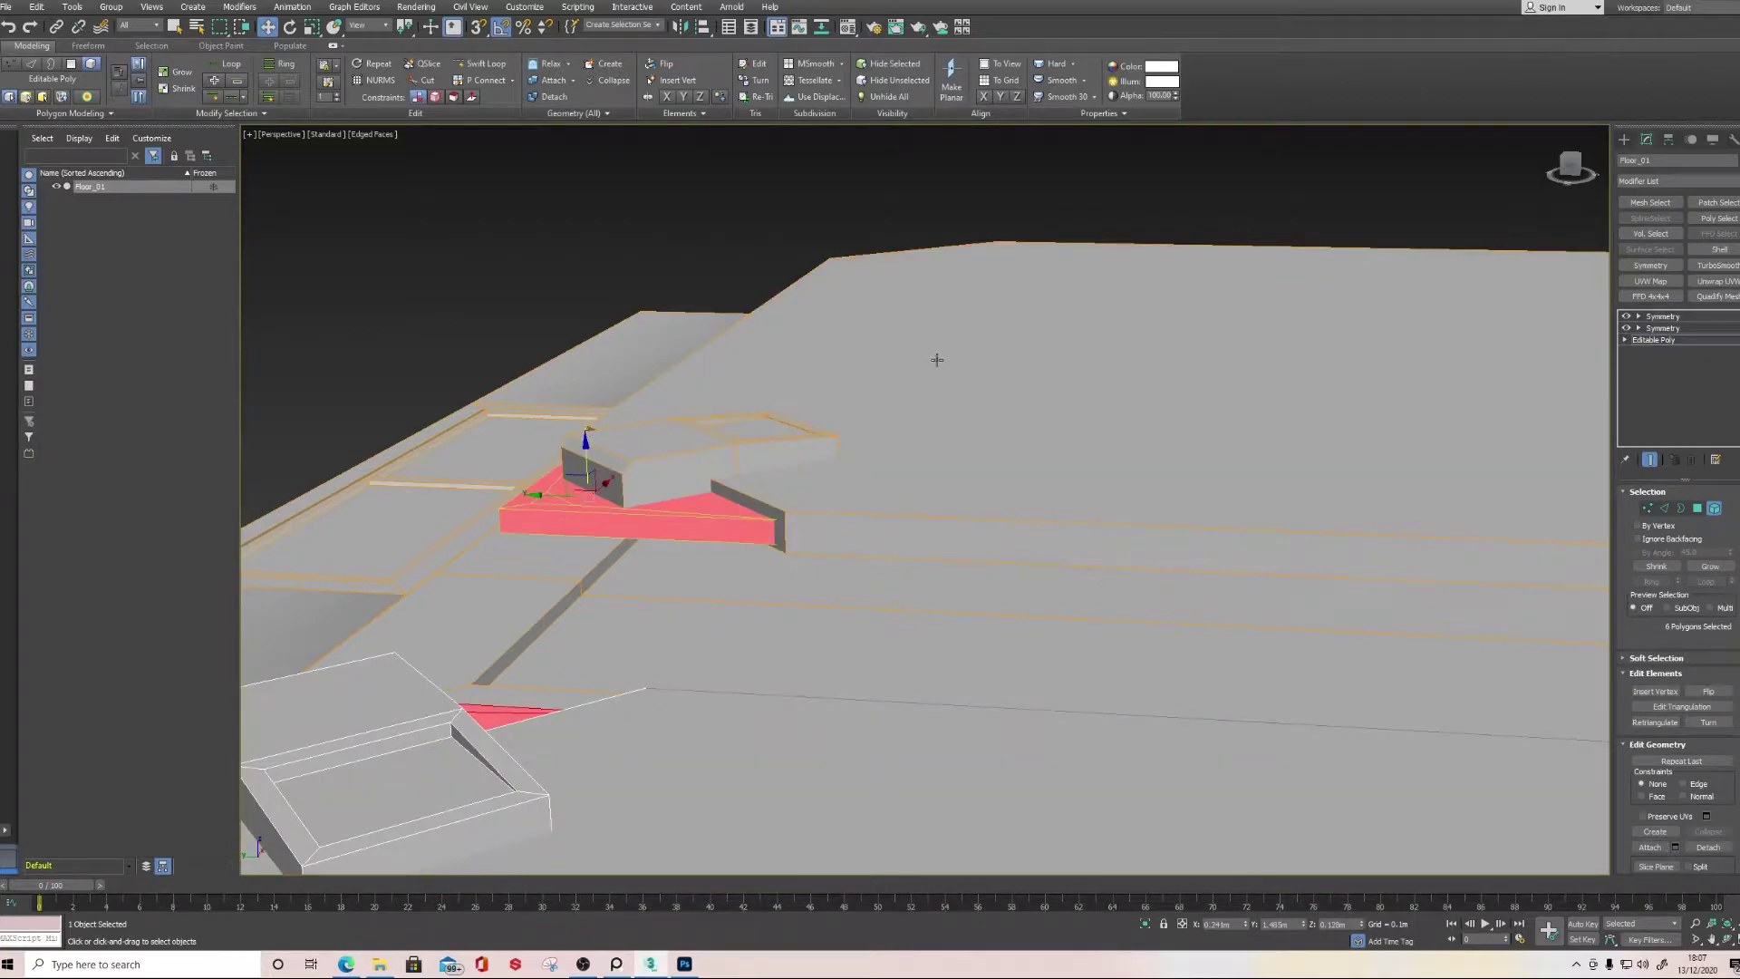
key("ctrl+z")
key("ctrl+z")
key("ctrl+z")
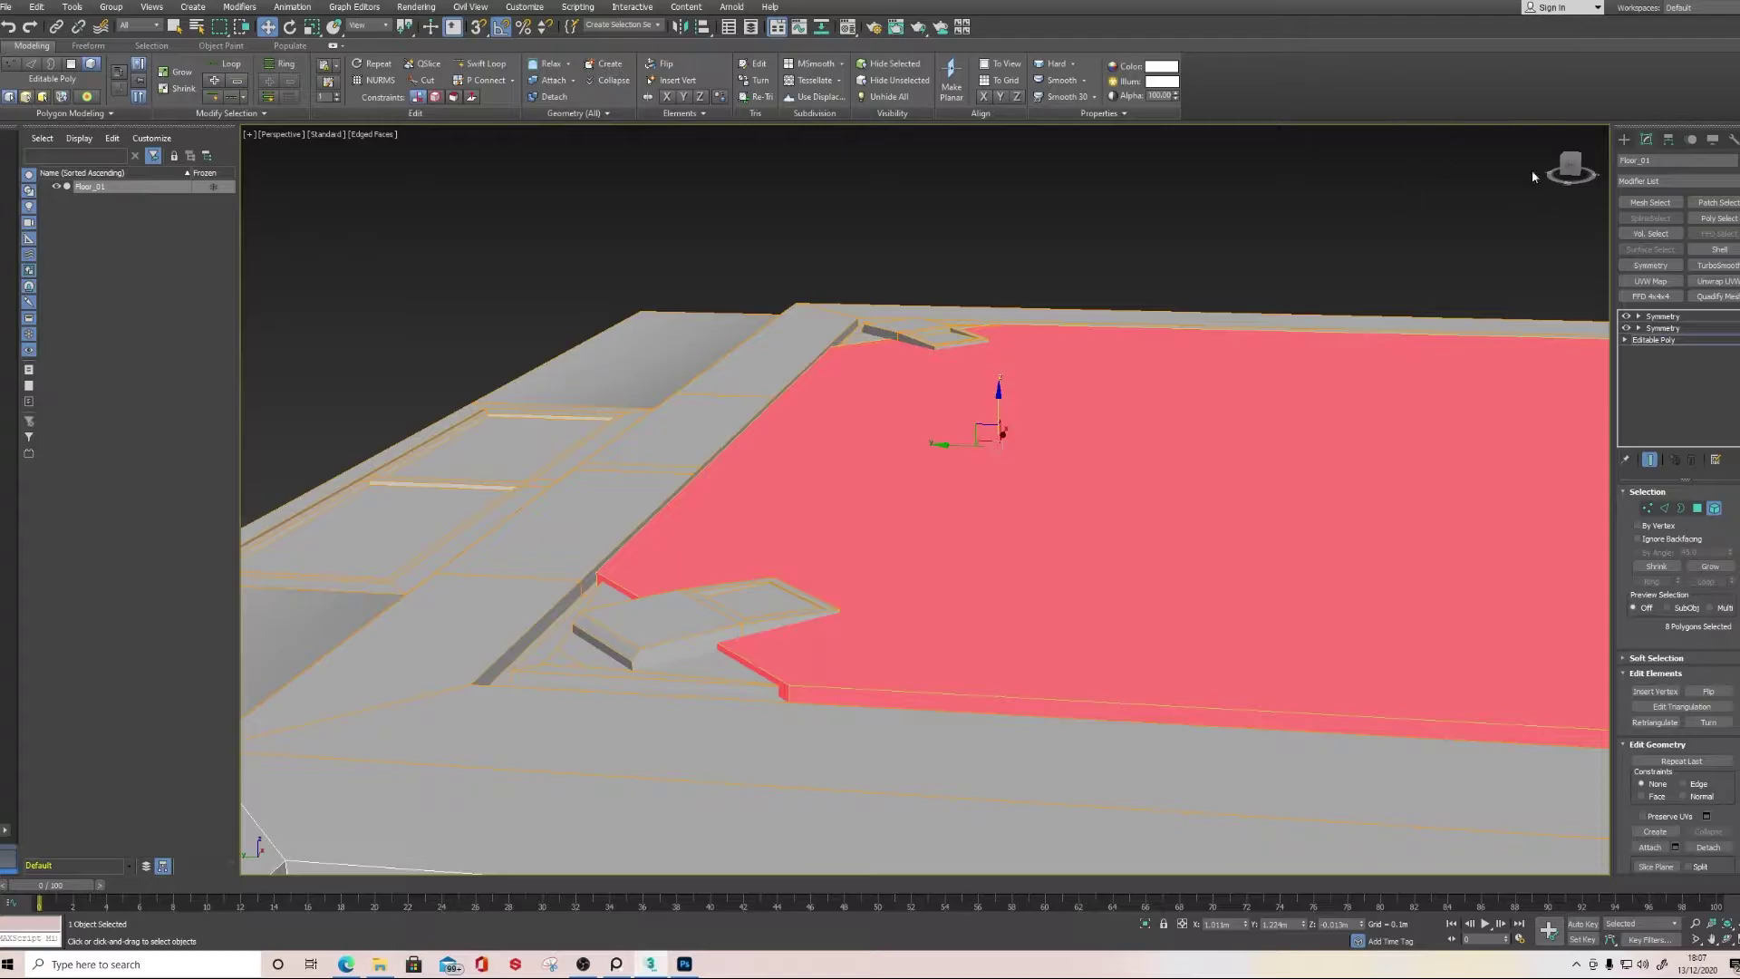
Draw a long, narrow Plane primitive alongside the floor's outer edge, spanning both floor panels
left_click(1625, 139)
left_click(1124, 243)
scroll(1169, 310, "down", 5)
middle_click_drag(1171, 315, 915, 326)
middle_click_drag(915, 326, 444, 221, "alt")
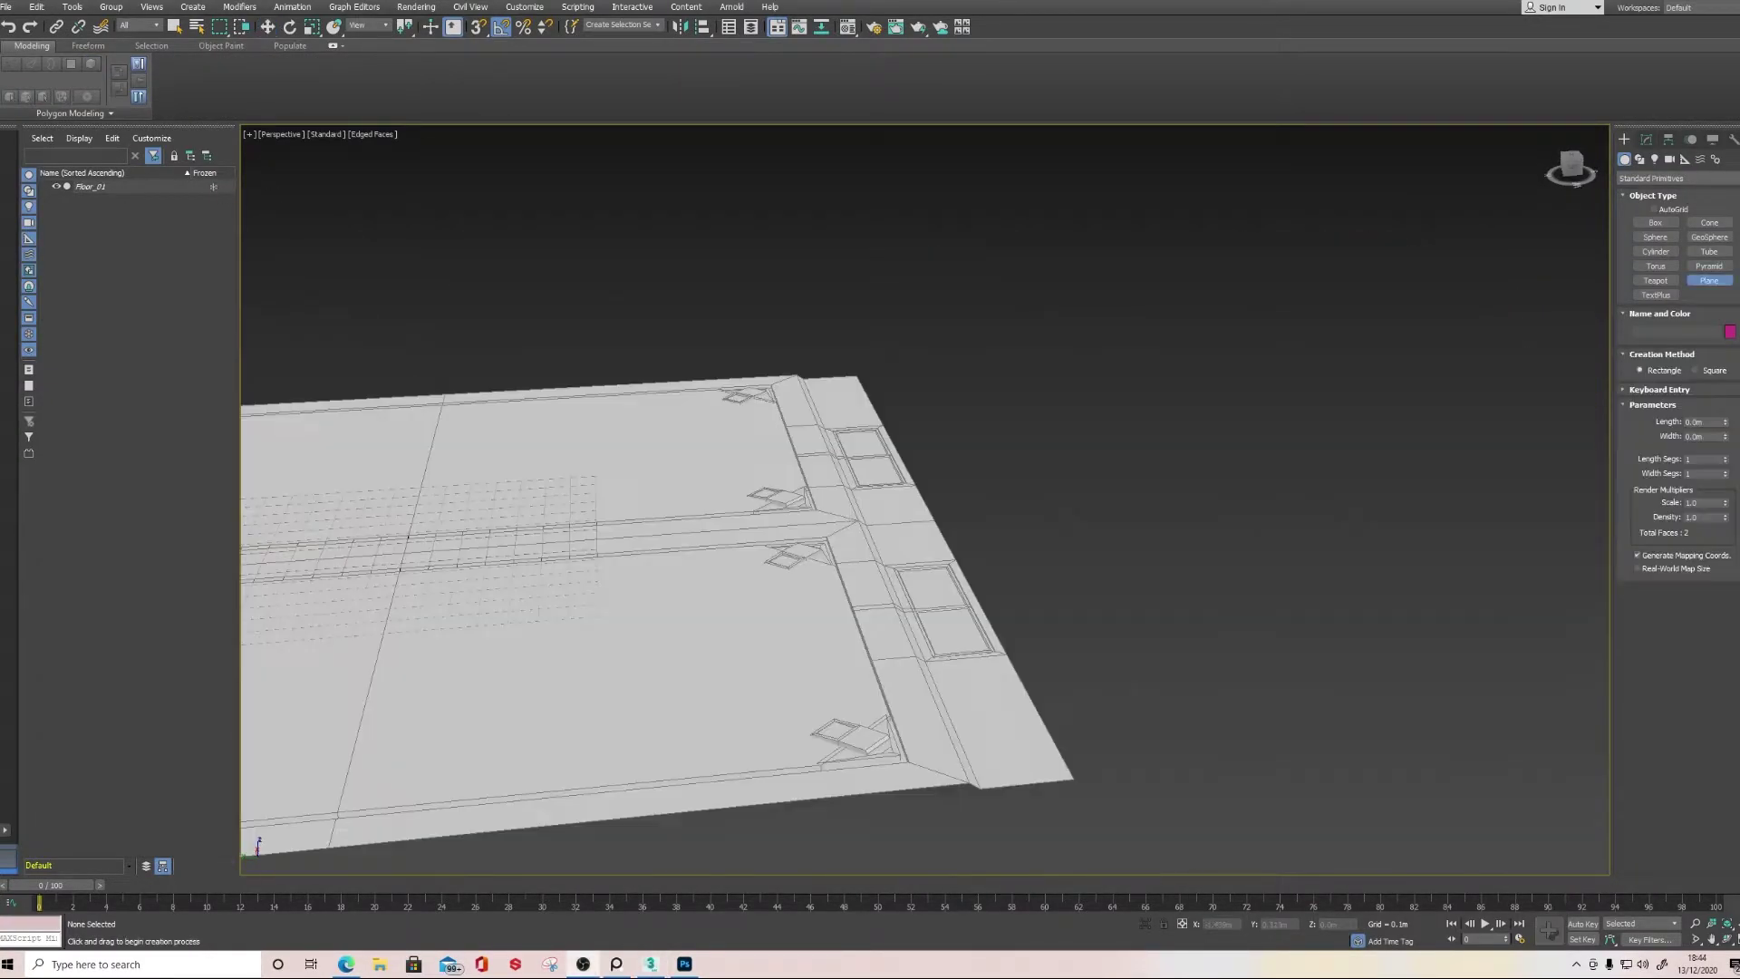
middle_click_drag(539, 614, 856, 569)
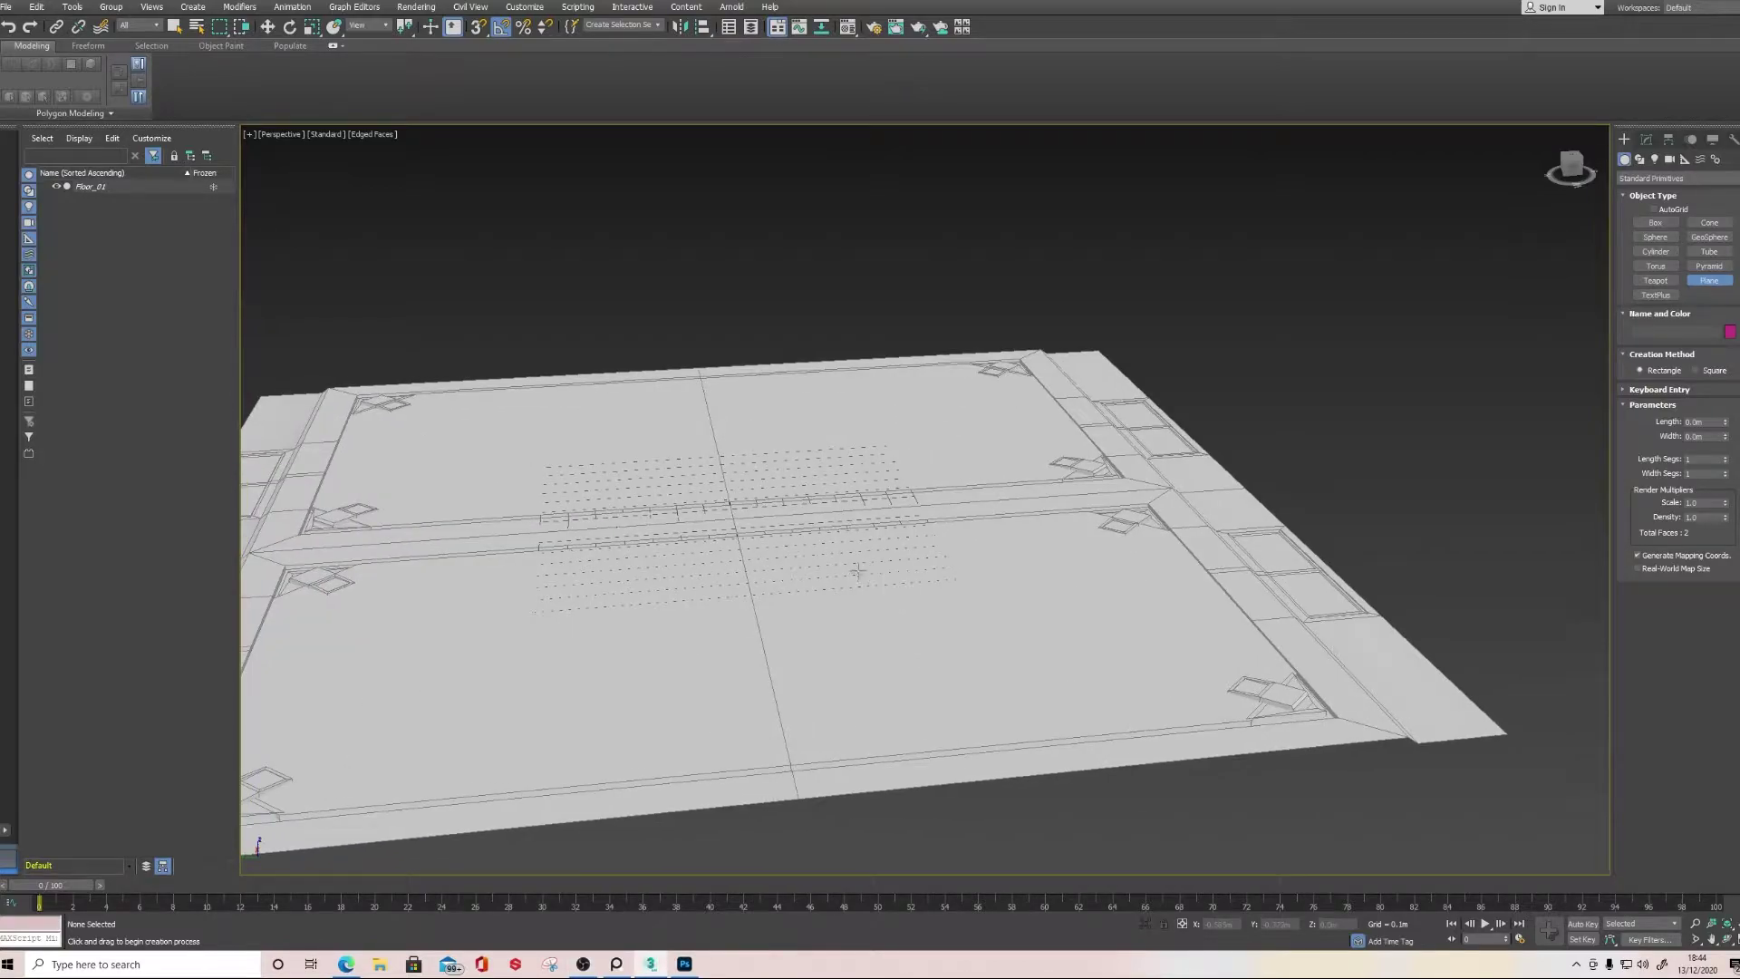
scroll(843, 553, "down", 5)
scroll(743, 544, "up", 8)
scroll(698, 512, "down", 3)
middle_click_drag(698, 512, 600, 468, "alt")
left_click_drag(672, 341, 1201, 619)
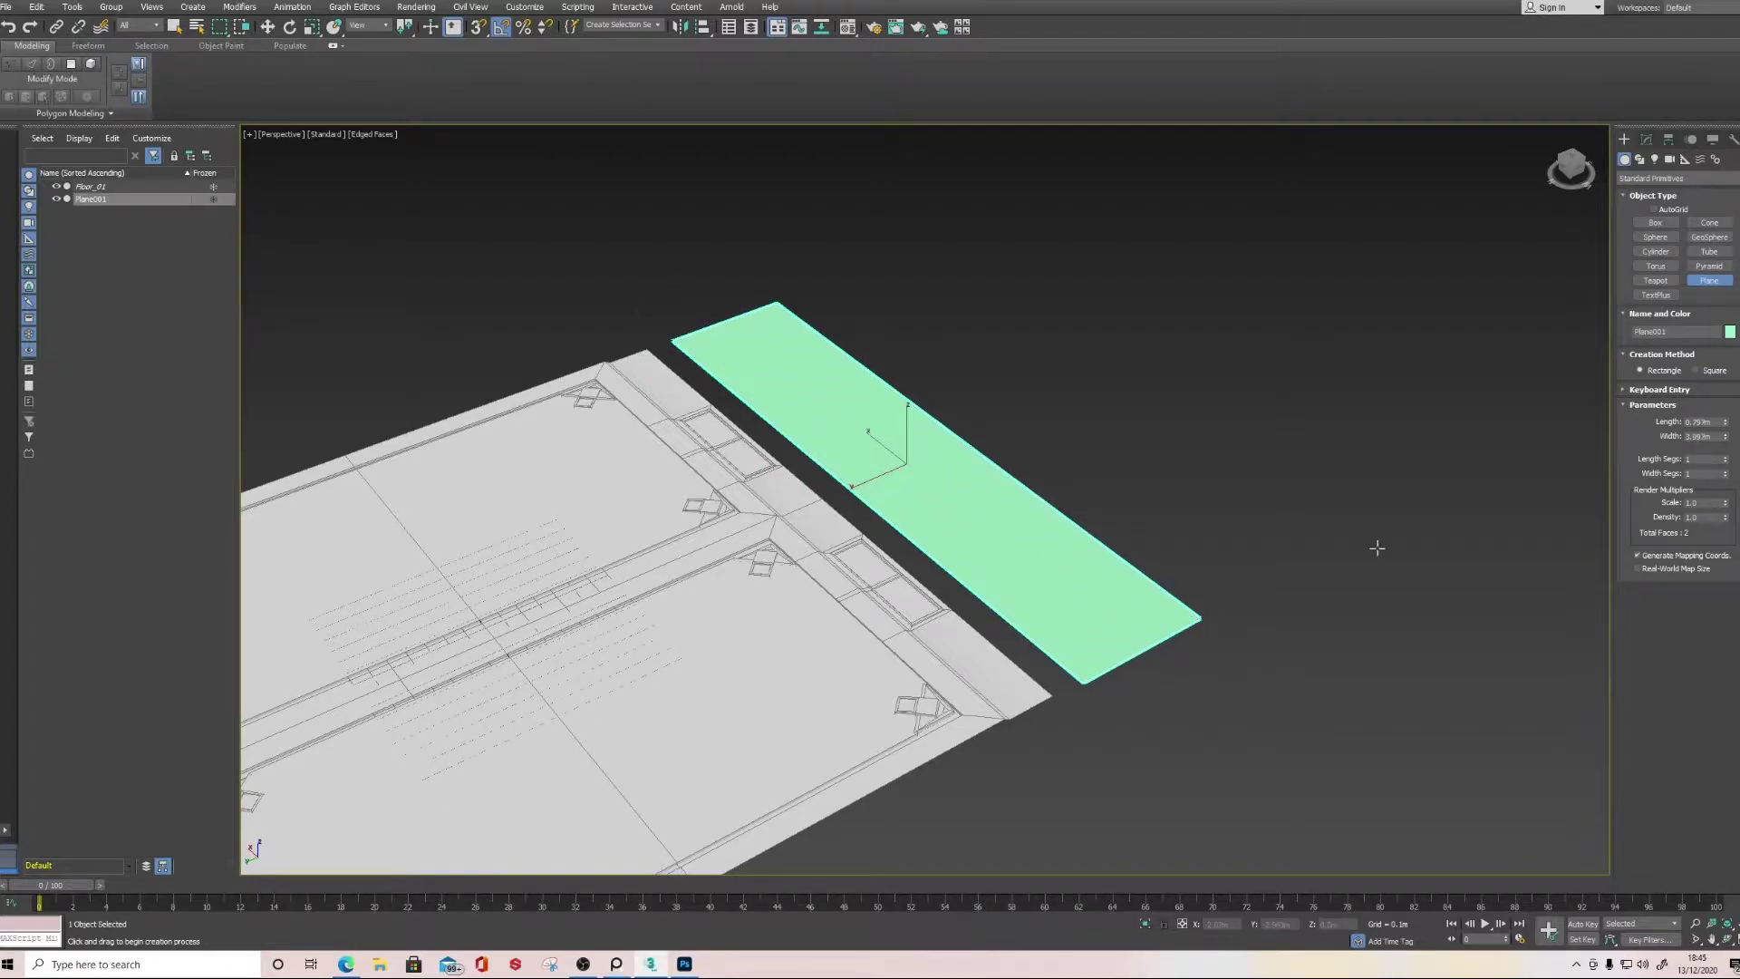
left_click(1705, 436)
right_click(944, 504)
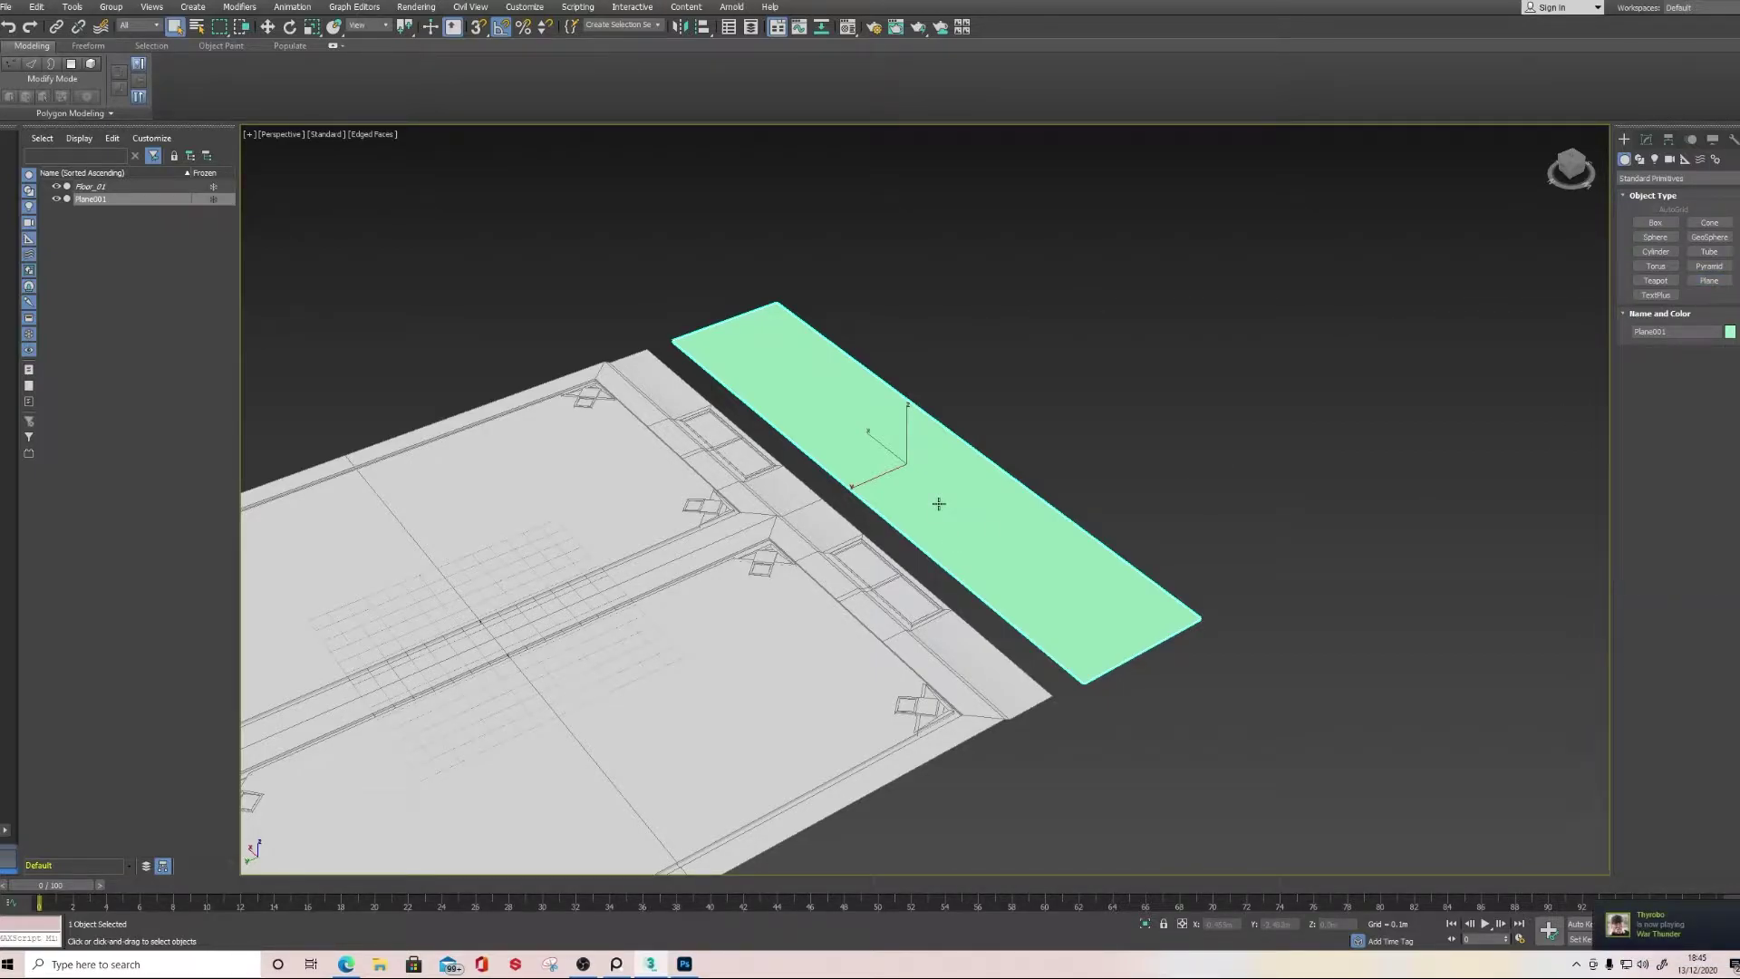
Convert the new plane beside the floor to an Editable Poly
right_click(938, 504)
mouse_move(968, 643)
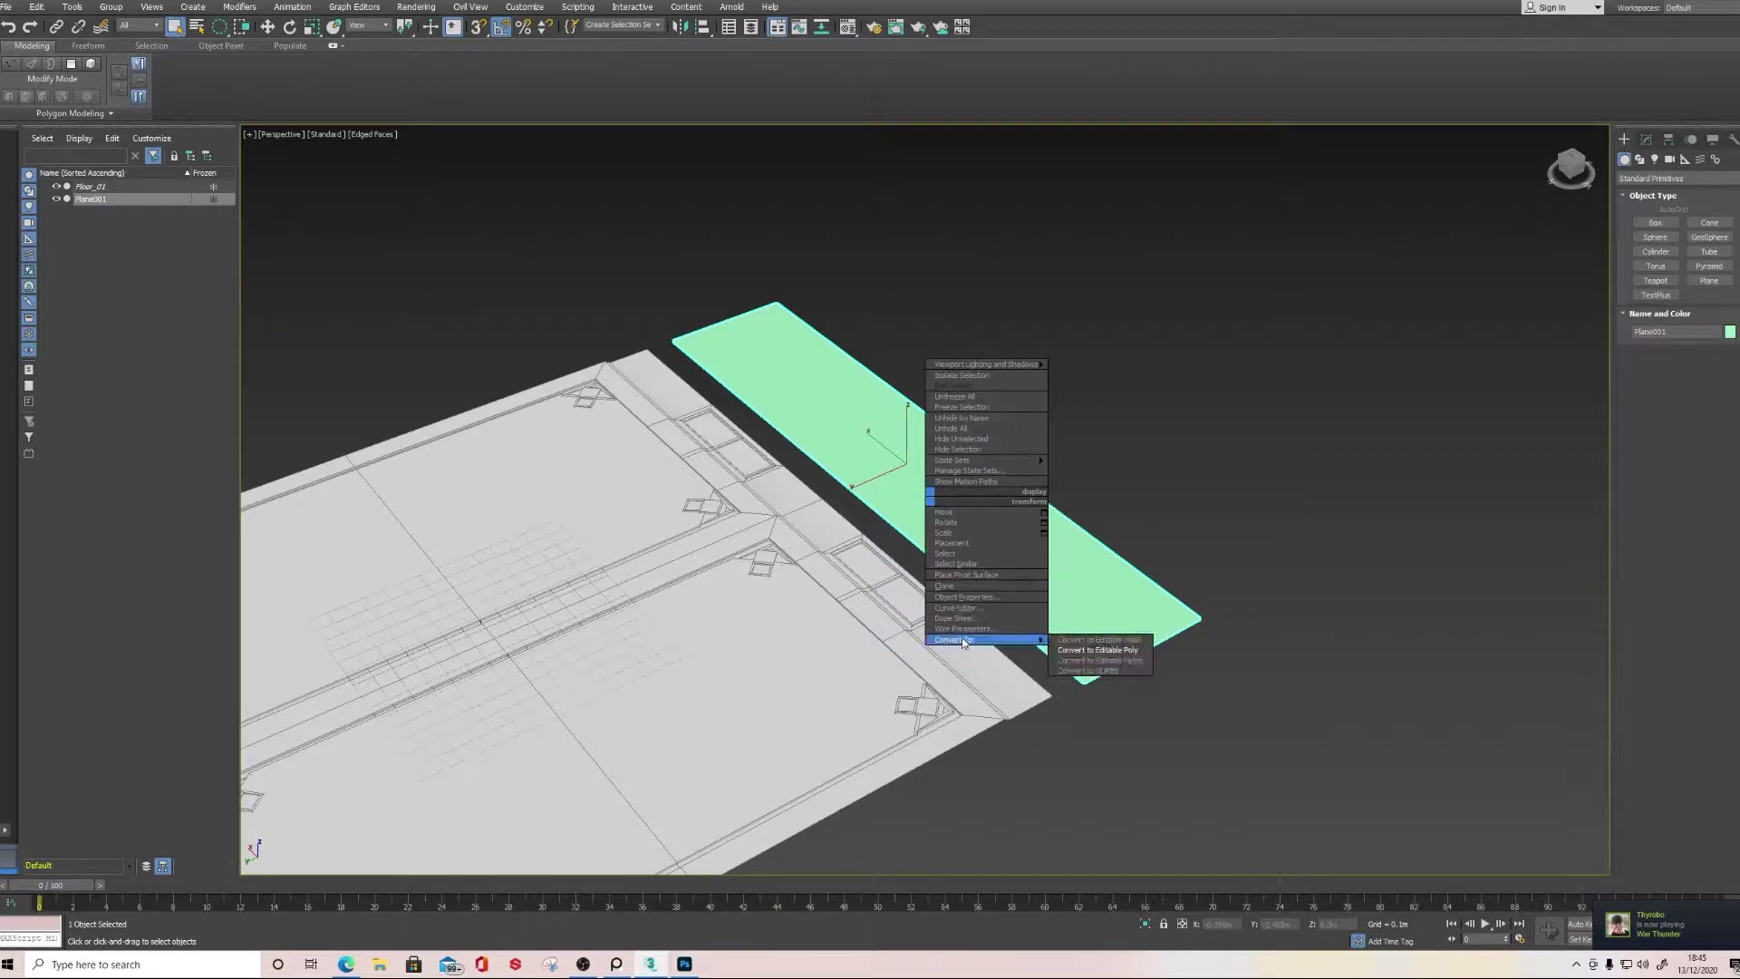
left_click(1068, 651)
middle_click_drag(996, 544, 897, 536, "alt")
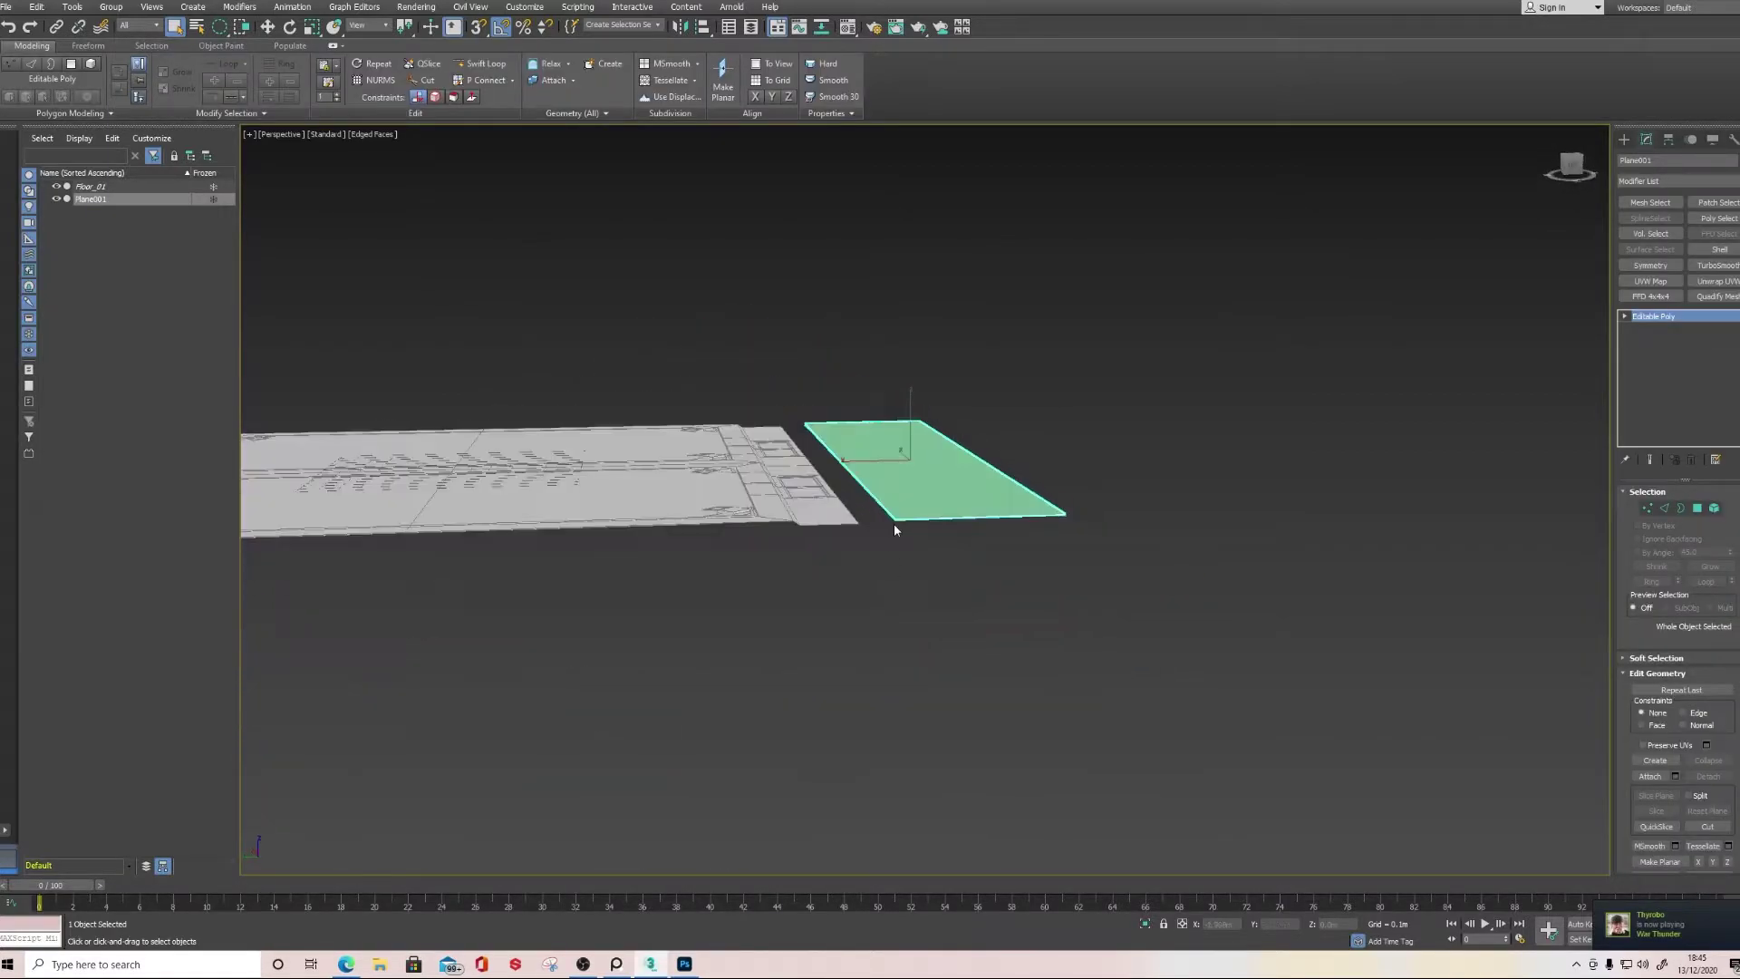
Center the plane along the floor's edge by setting its X position to 0
scroll(867, 492, "up", 3)
middle_click_drag(981, 421, 1015, 605, "alt")
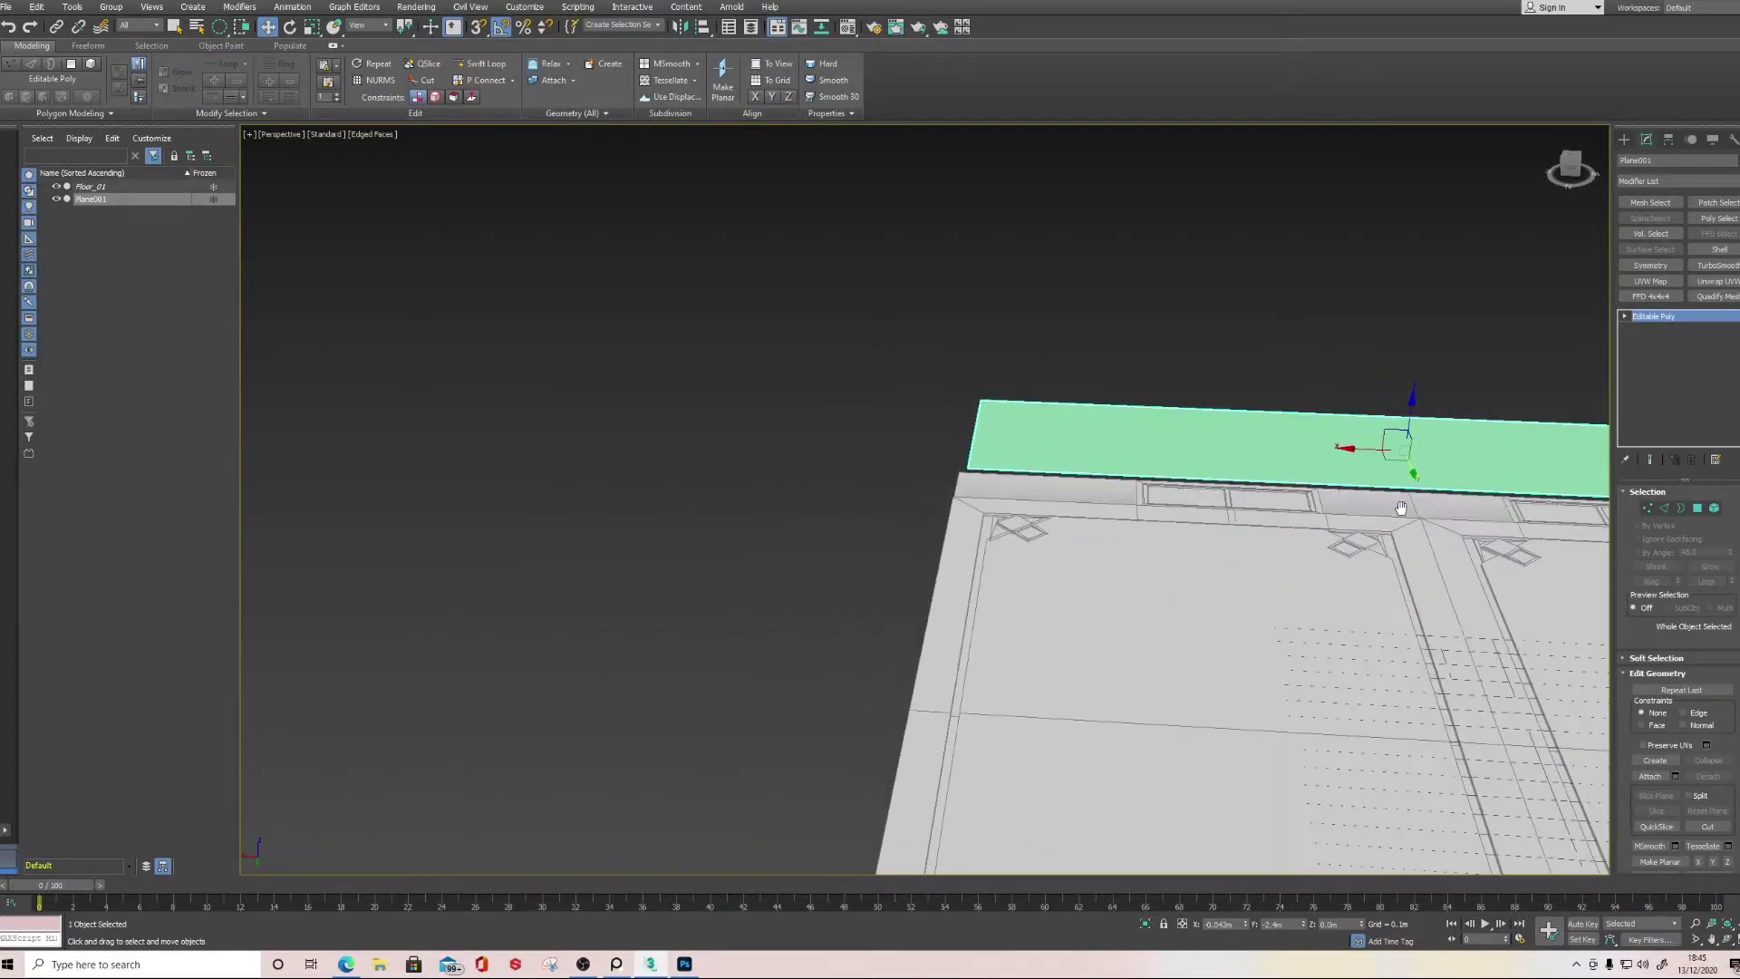
double_click(1219, 924)
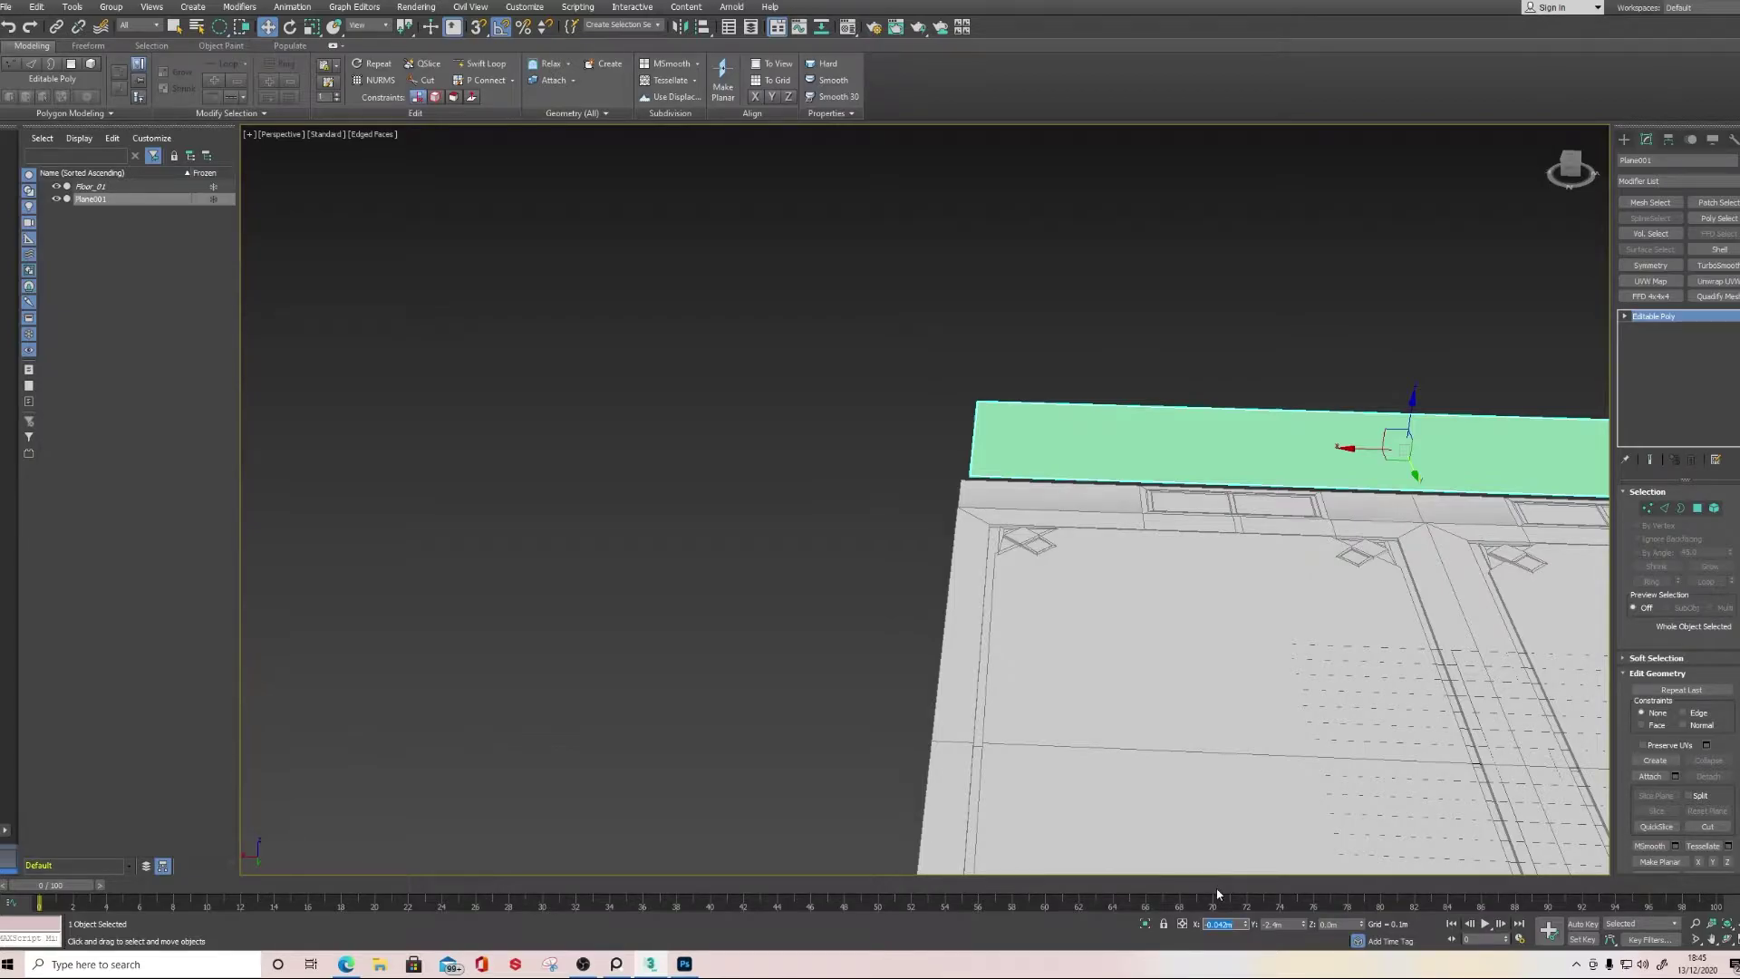
scroll(1271, 699, "down", 3)
middle_click_drag(1255, 740, 887, 598)
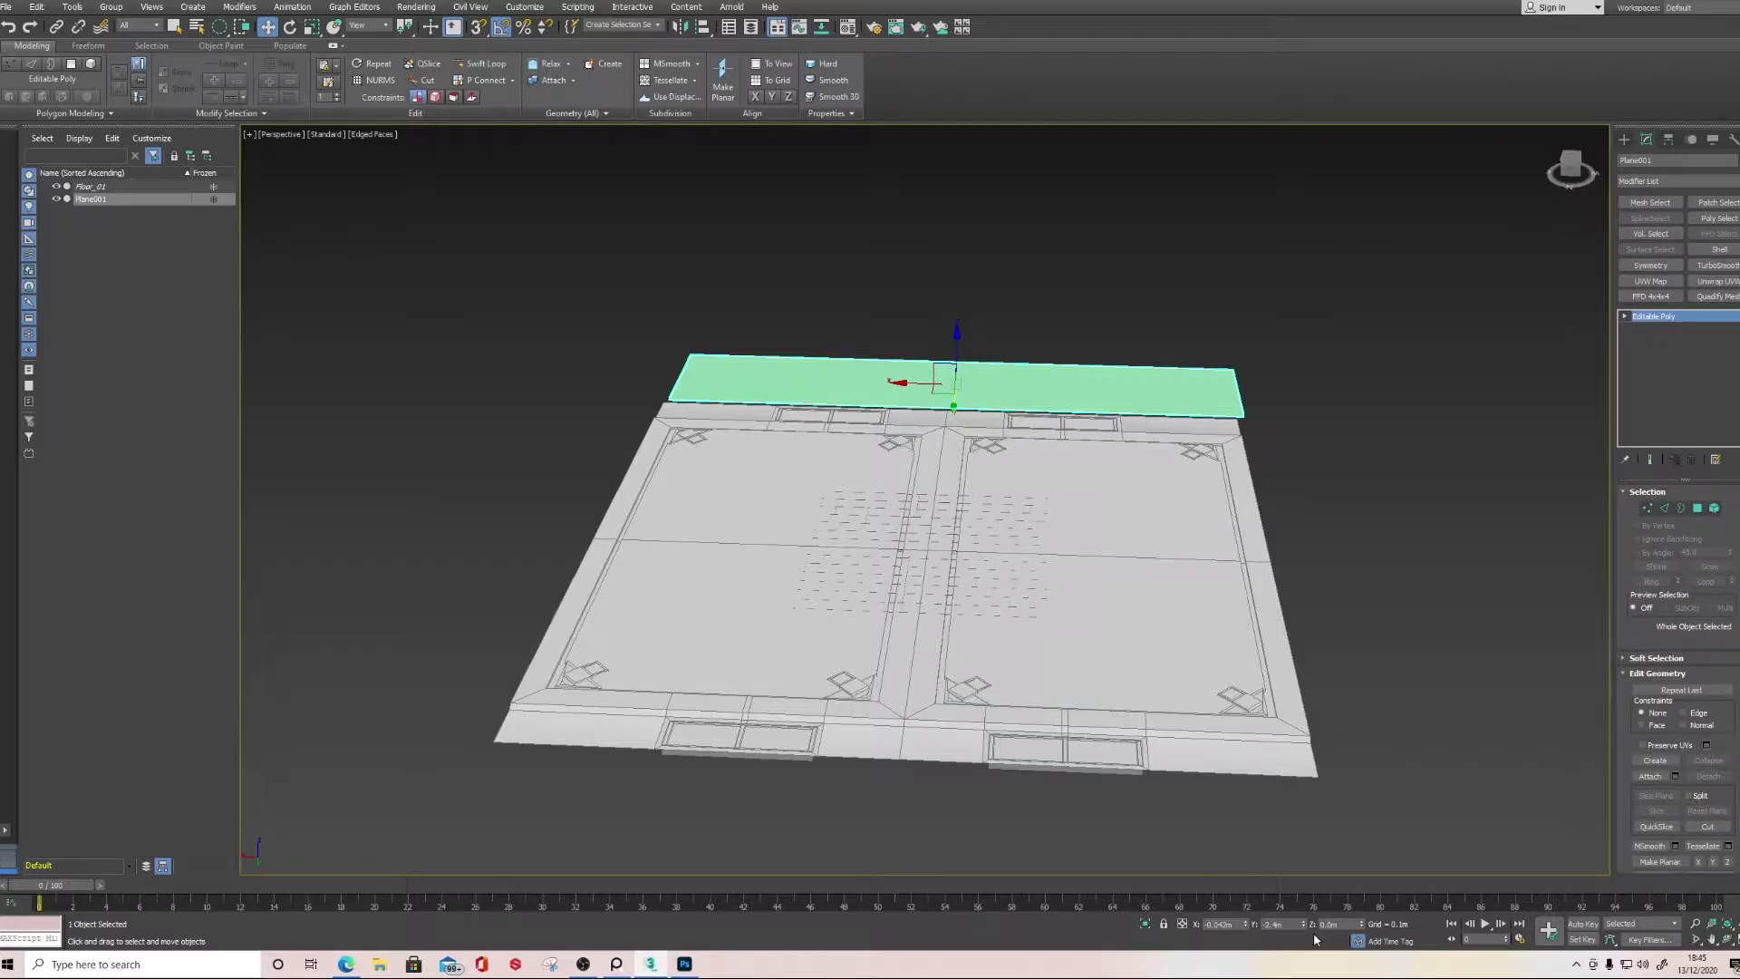
left_click(1229, 924)
key("Return")
left_click(1077, 643)
middle_click_drag(1077, 644, 863, 617, "alt")
left_click(862, 617)
scroll(1086, 601, "up", 4)
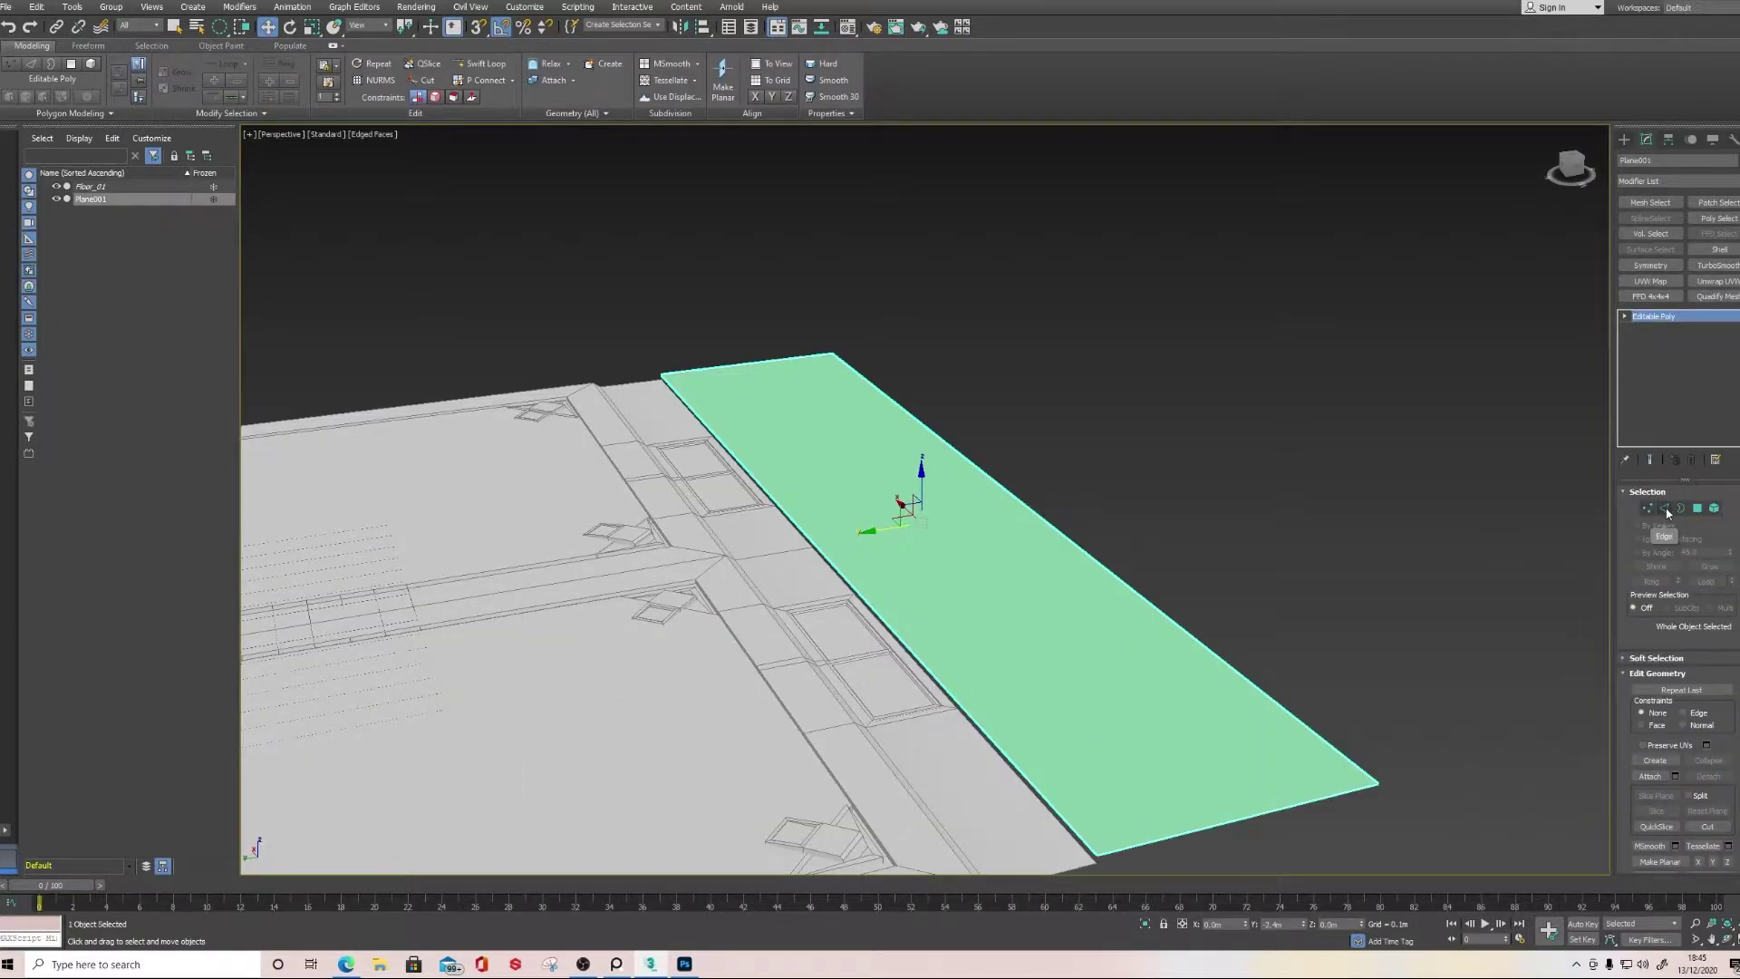
Extend the plane's long edge nearest the floor straight down along Z into a vertical face
left_click(1665, 508)
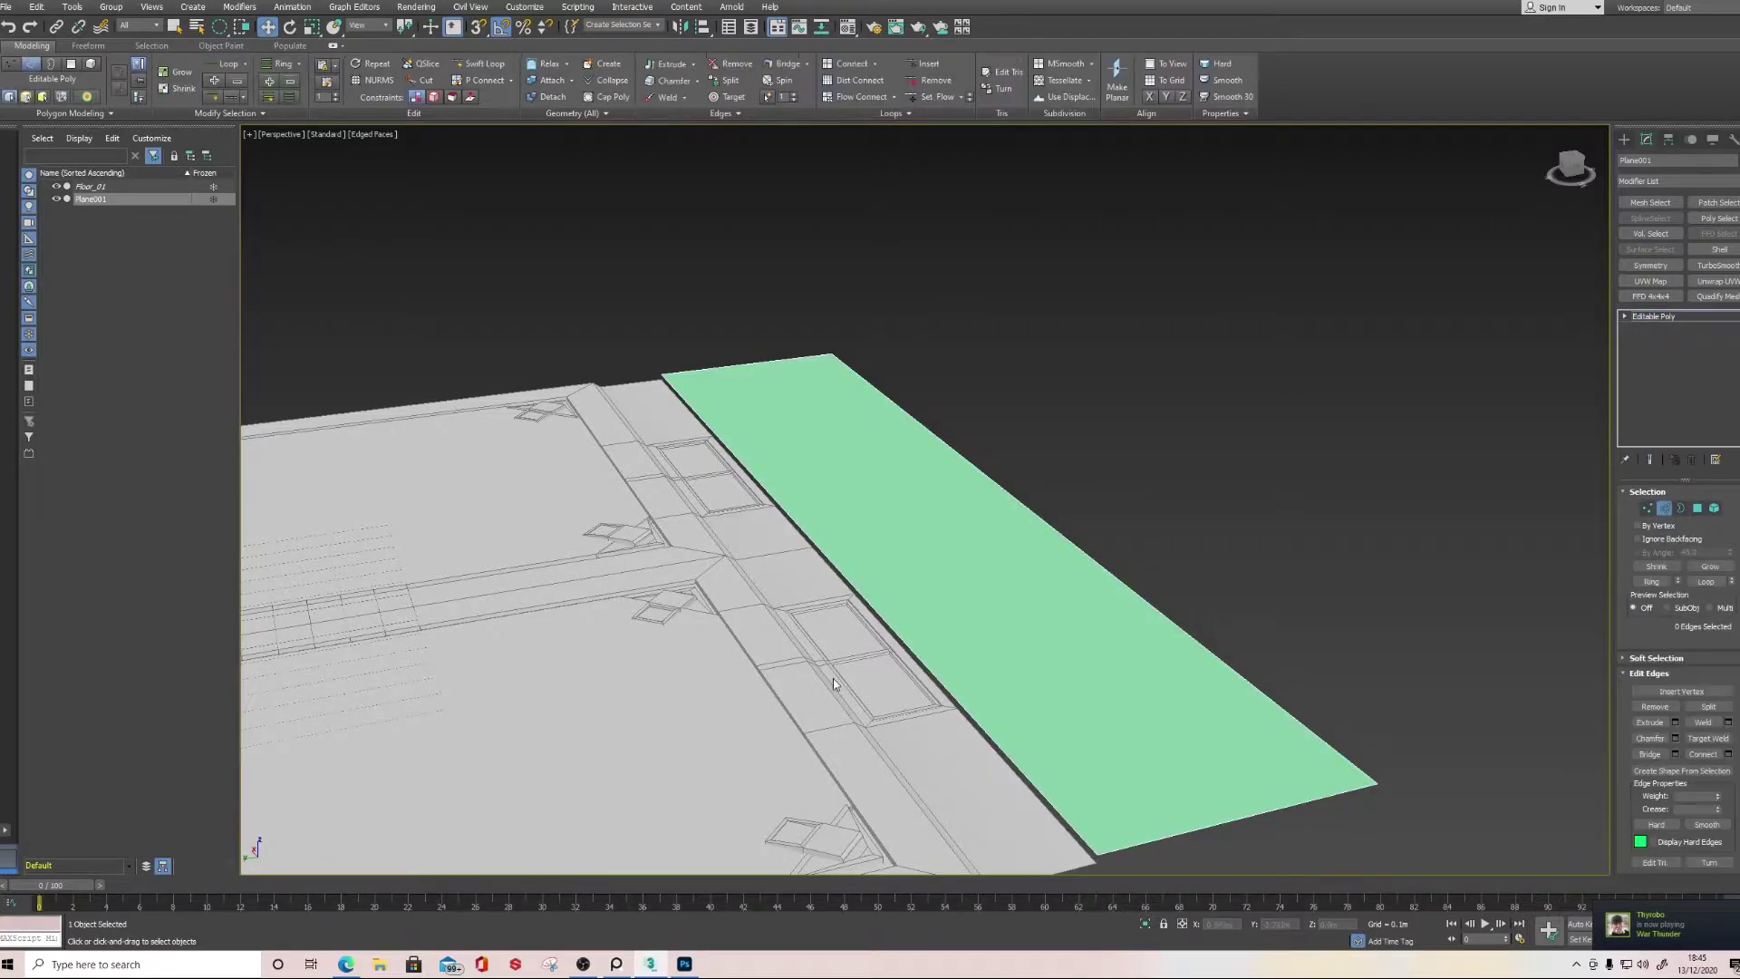
left_click(900, 623)
middle_click_drag(932, 614, 813, 488, "alt")
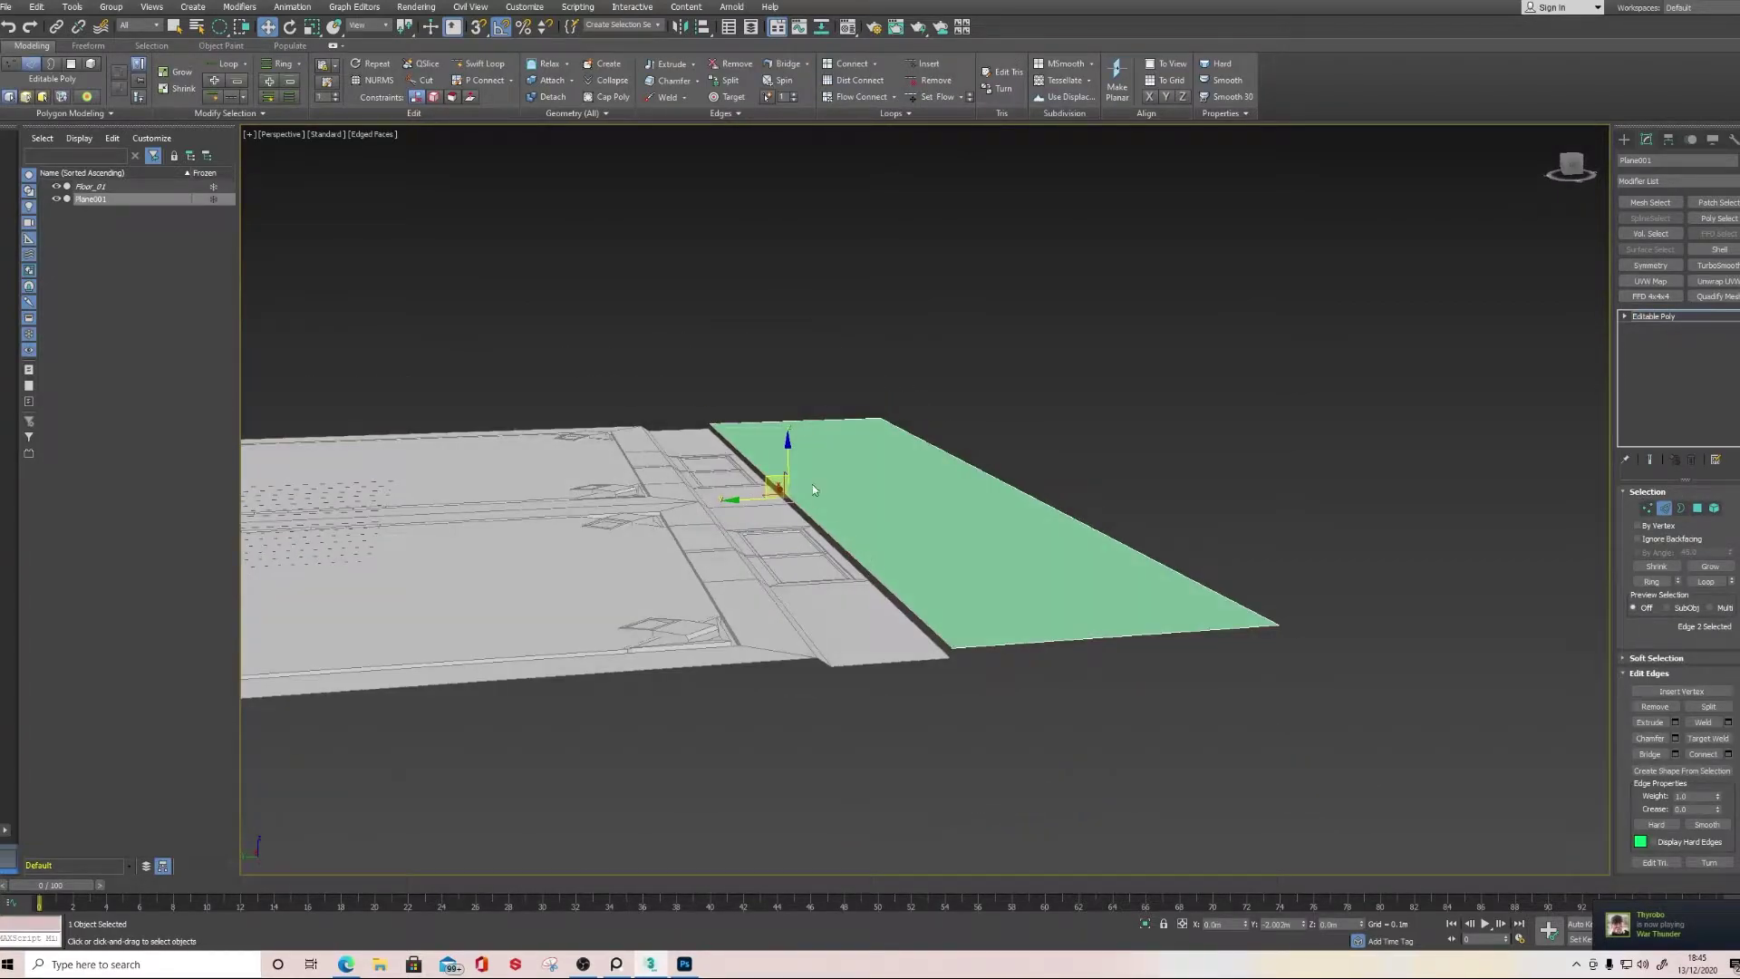
left_click_drag(788, 455, 795, 500, "shift")
middle_click_drag(857, 535, 1041, 535, "alt")
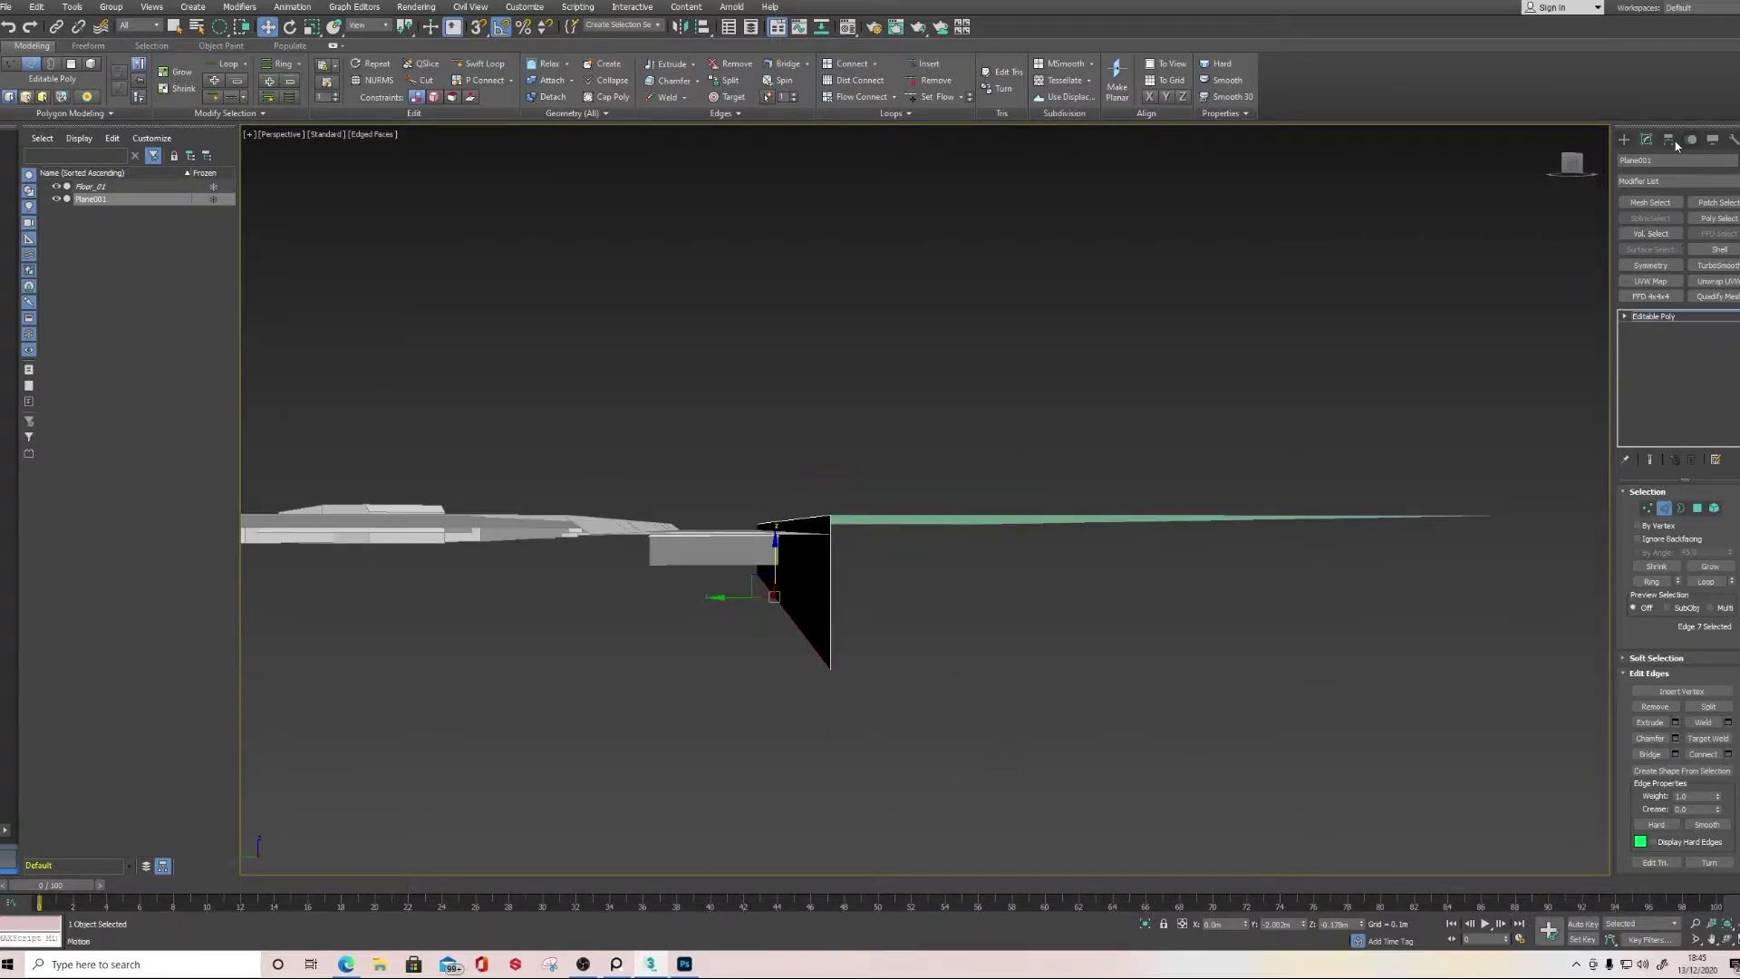
Move the whole L-shaped plane up and toward the floor so its vertical face meets the floor's outer edge
left_click(1624, 140)
middle_click_drag(886, 505, 886, 543, "alt")
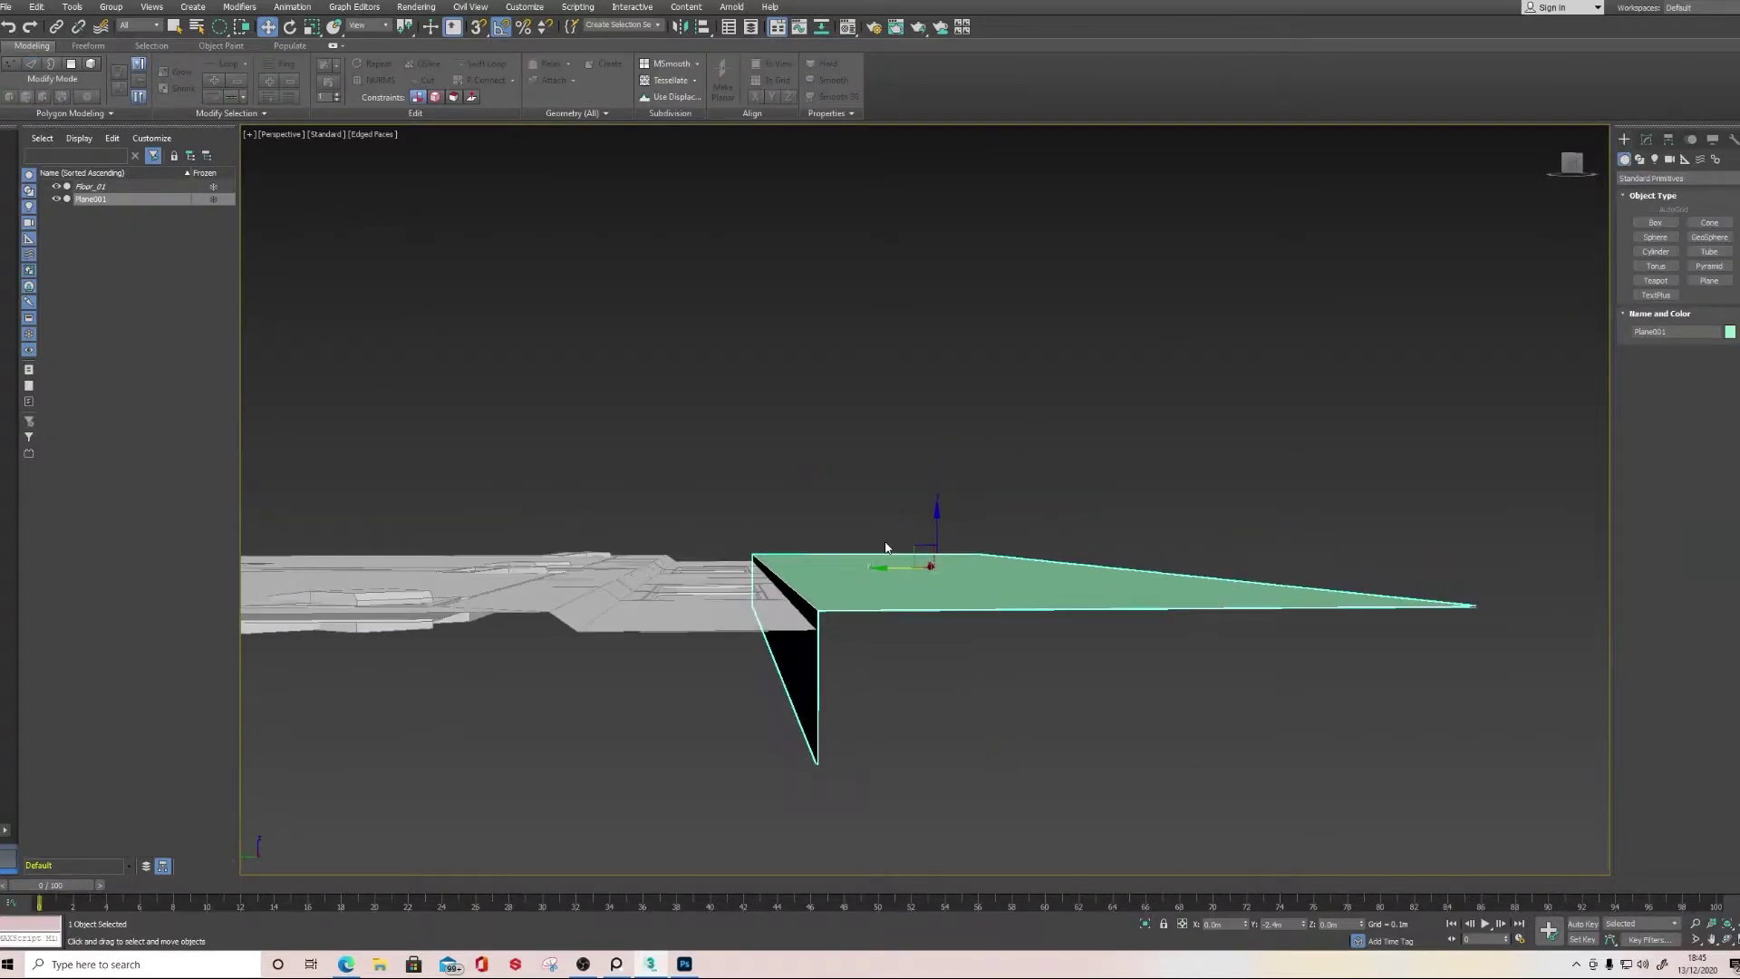
left_click_drag(917, 558, 913, 518)
scroll(897, 579, "down", 3)
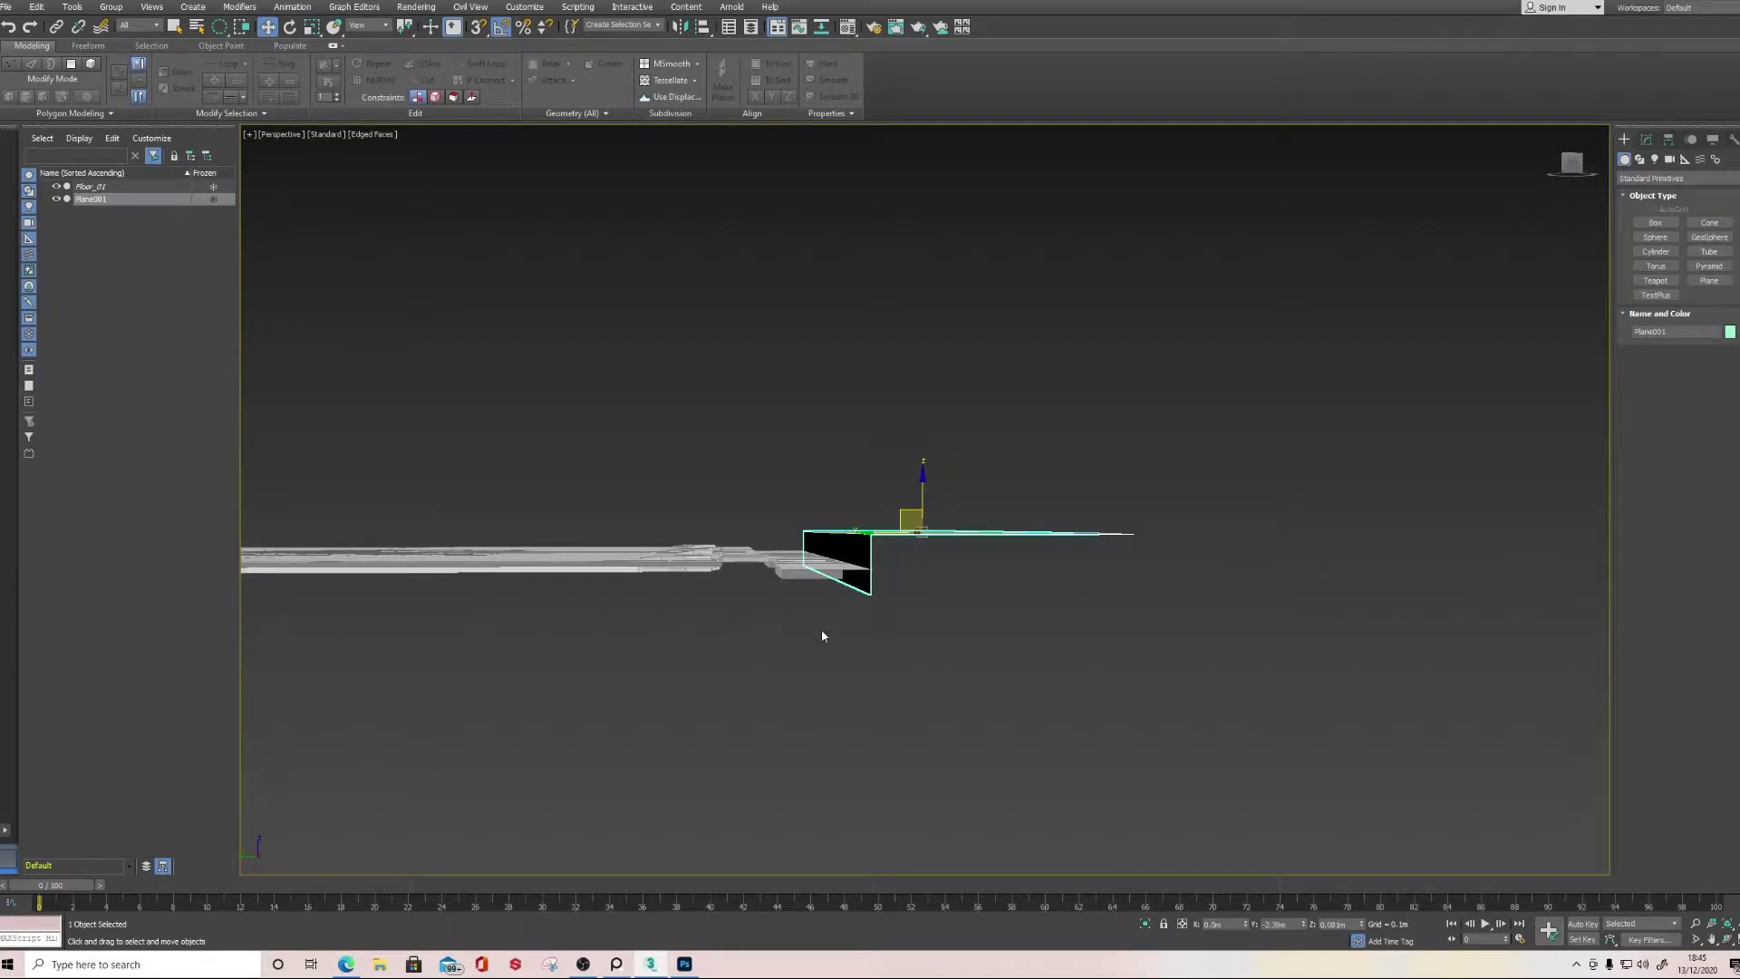
scroll(822, 632, "up", 3)
middle_click_drag(777, 541, 884, 544, "alt")
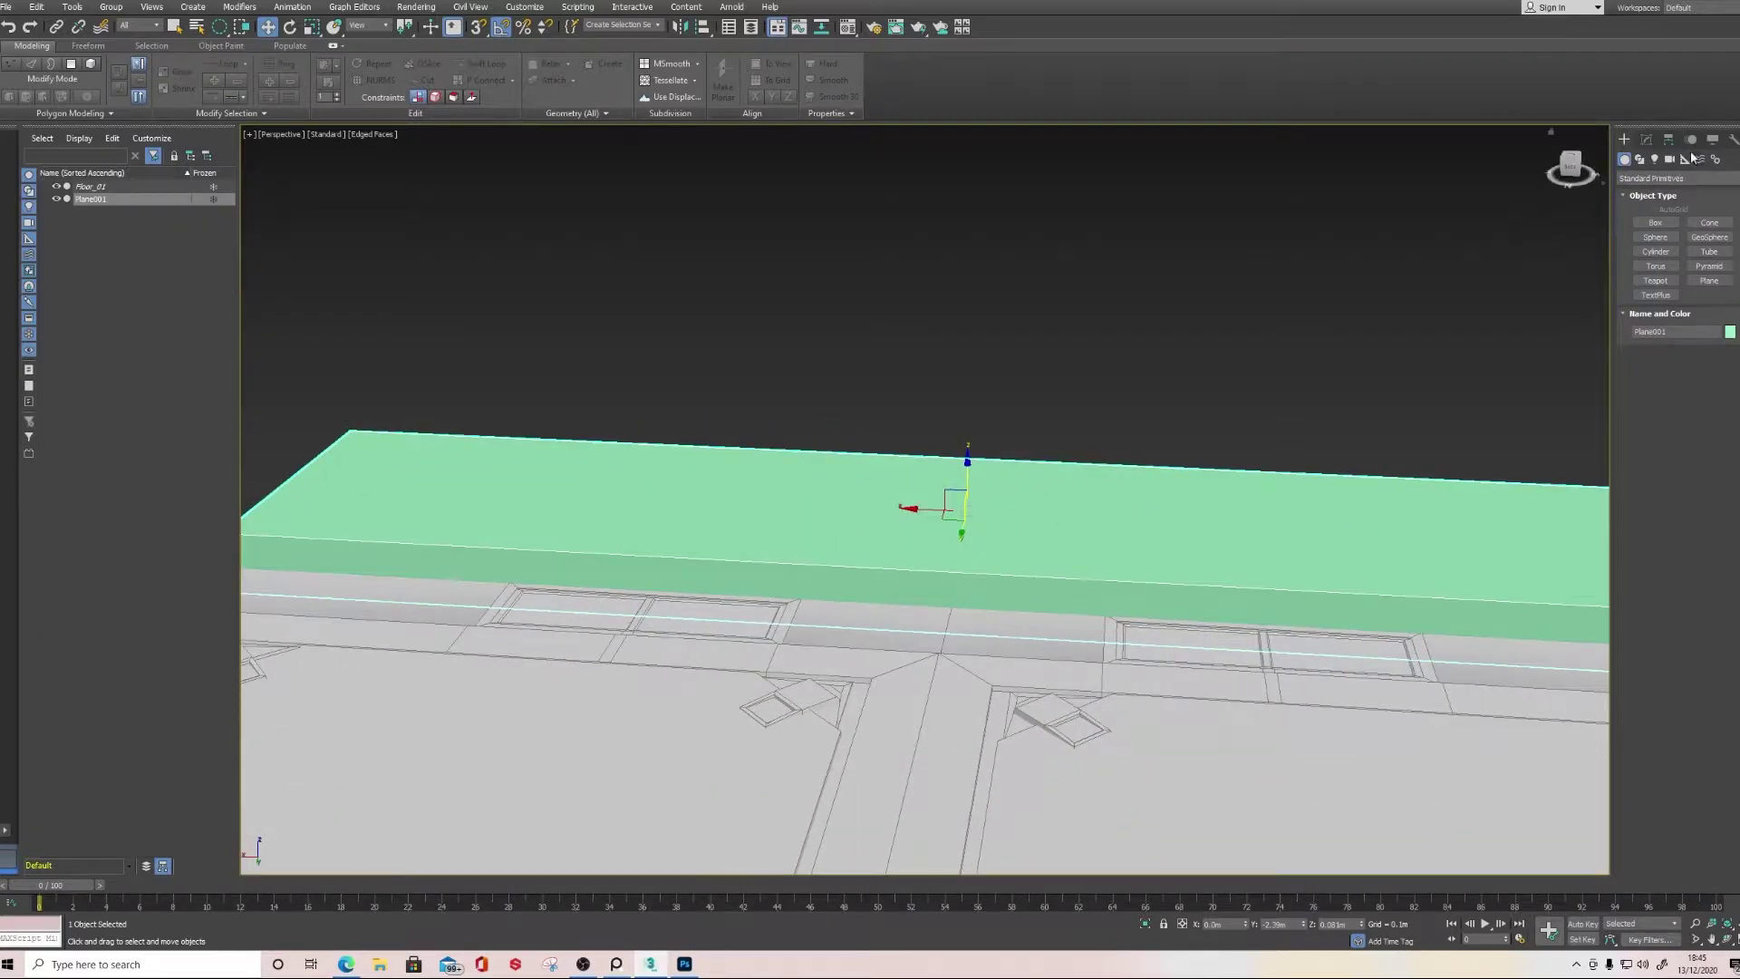
Connect the plane's long edges with a crosswise edge through the middle of the top and vertical faces
left_click(1647, 140)
left_click(1662, 510)
key("q")
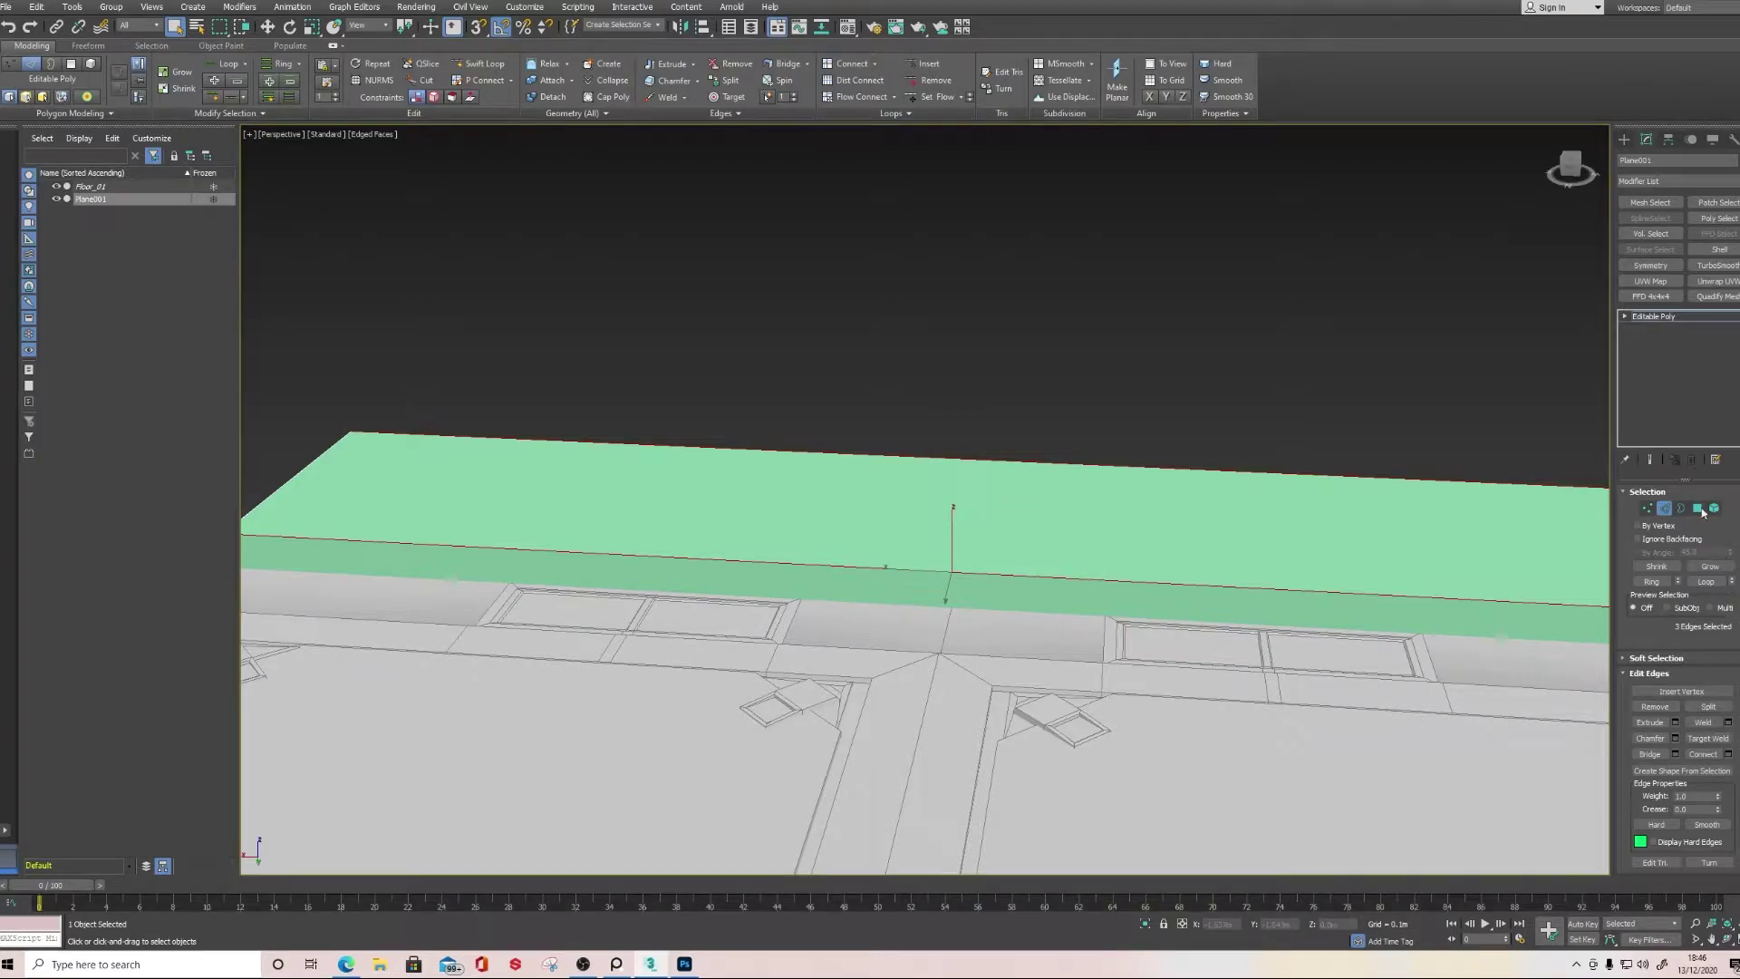
left_click(1727, 754)
left_click(933, 567)
middle_click_drag(1161, 540, 964, 505)
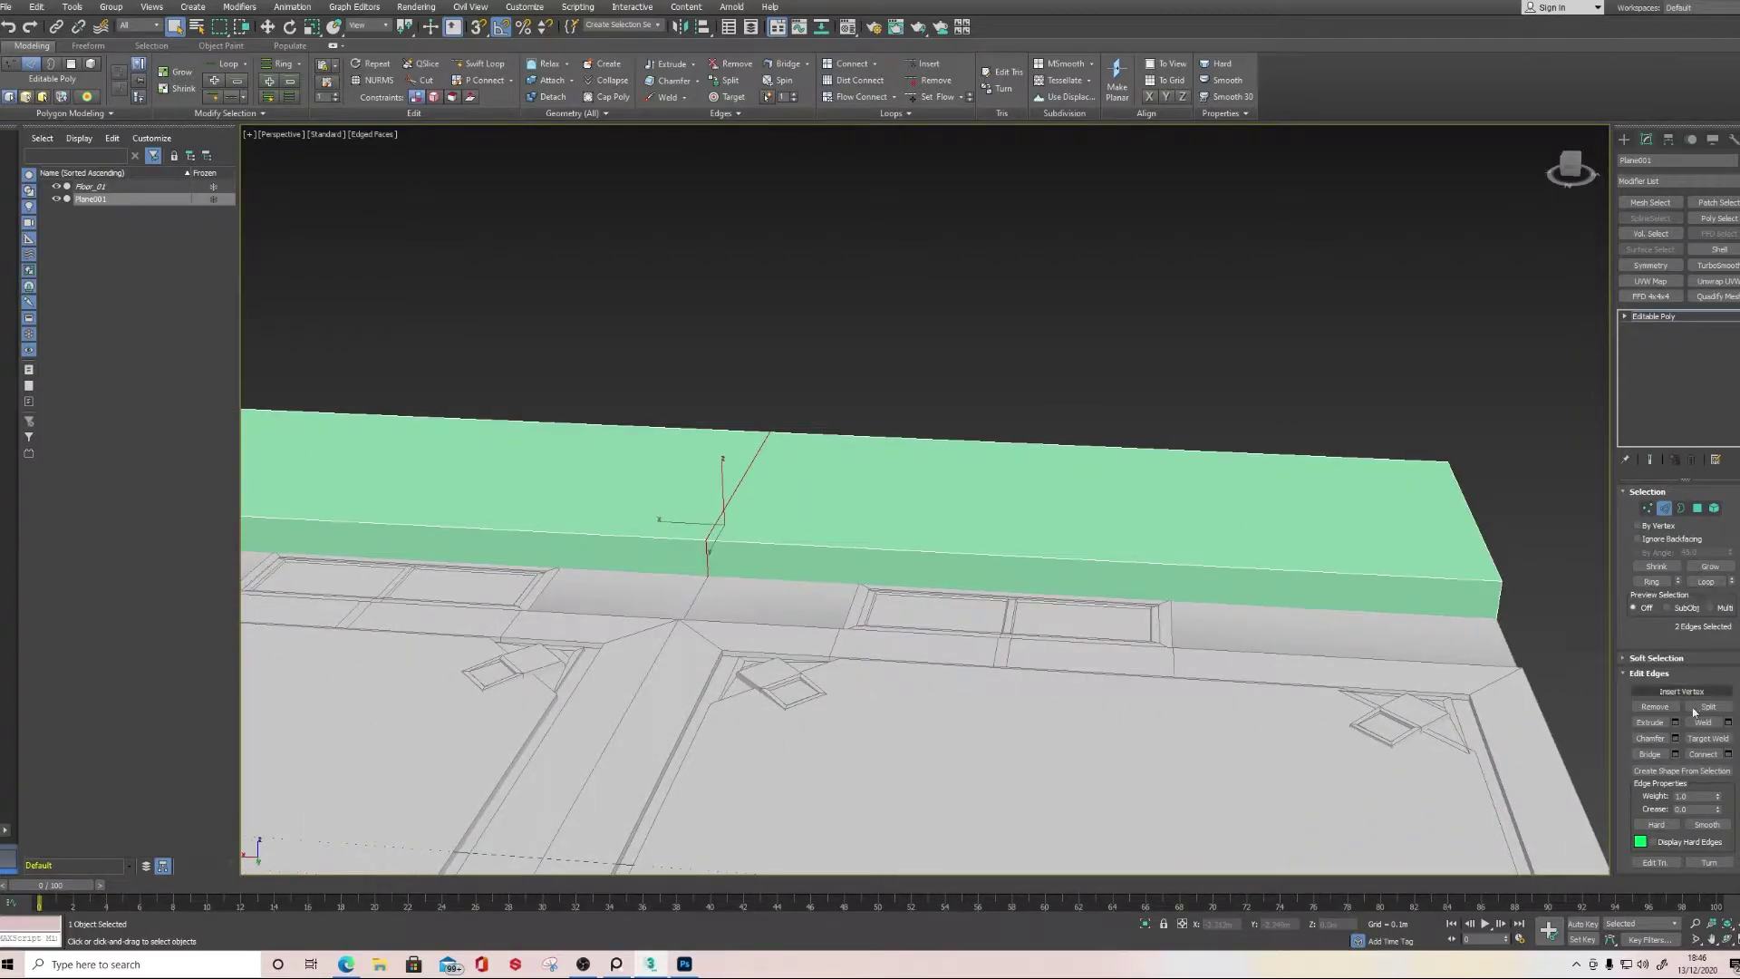
middle_click_drag(1076, 555, 1339, 539)
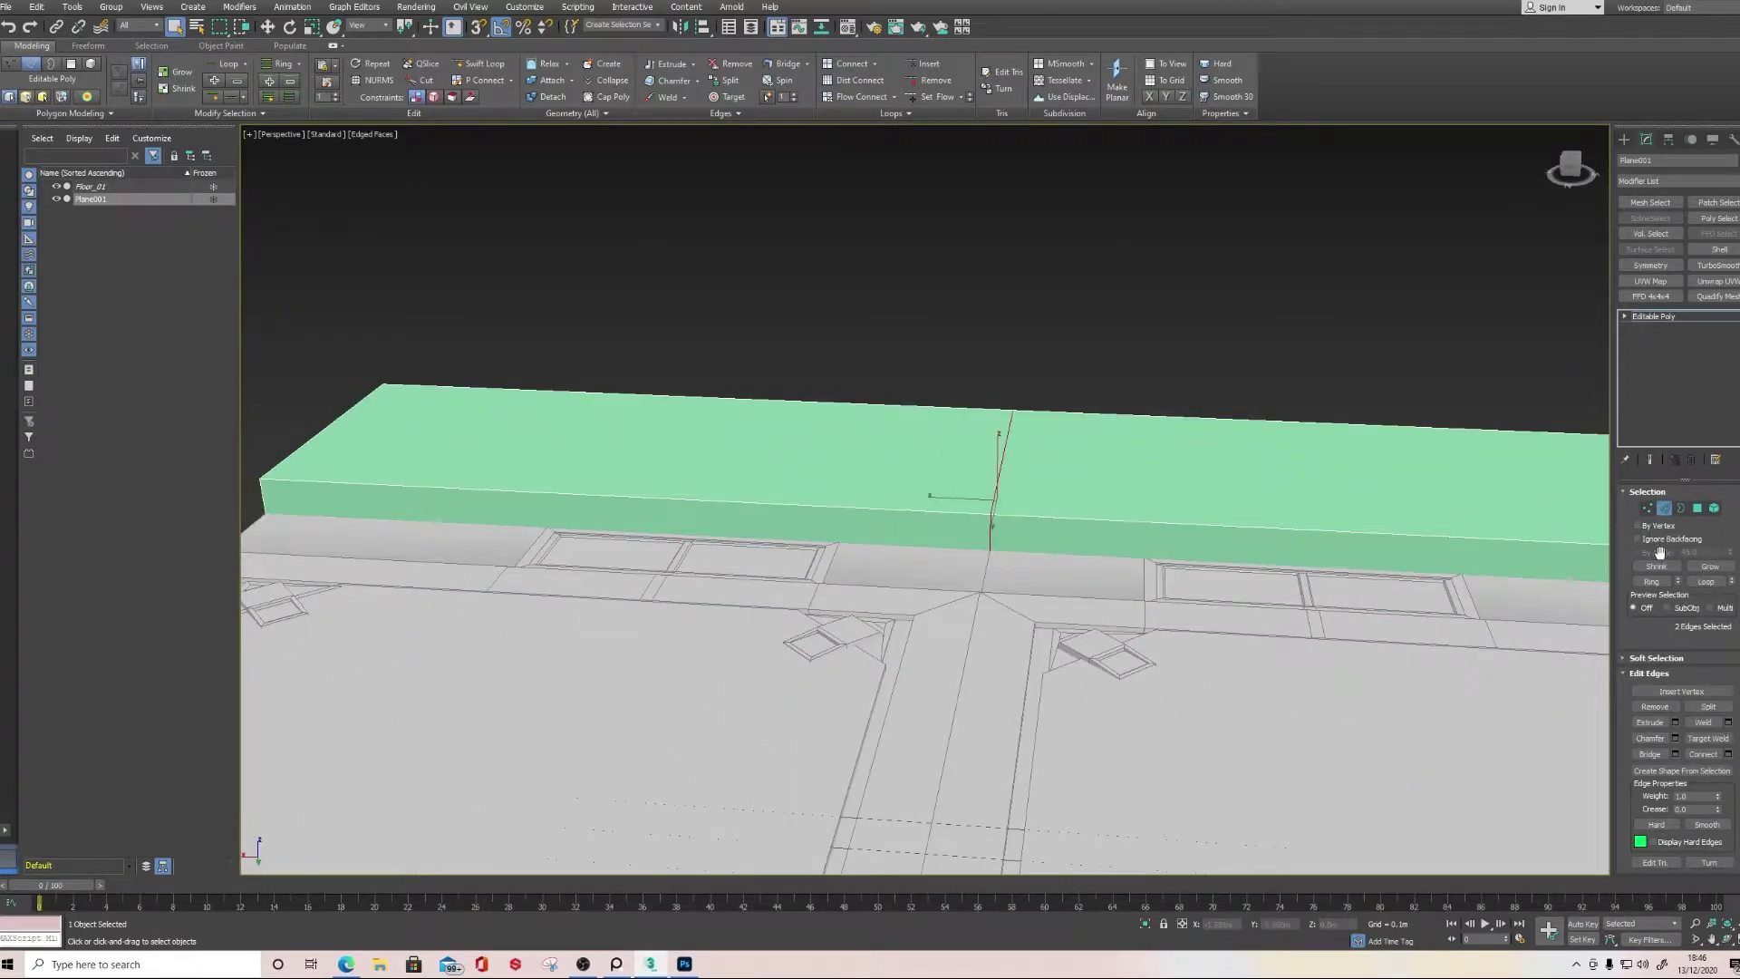
Delete the polygons on one side of the centre edge and mirror the remaining half with a flipped X-axis Symmetry modifier
left_click(1696, 509)
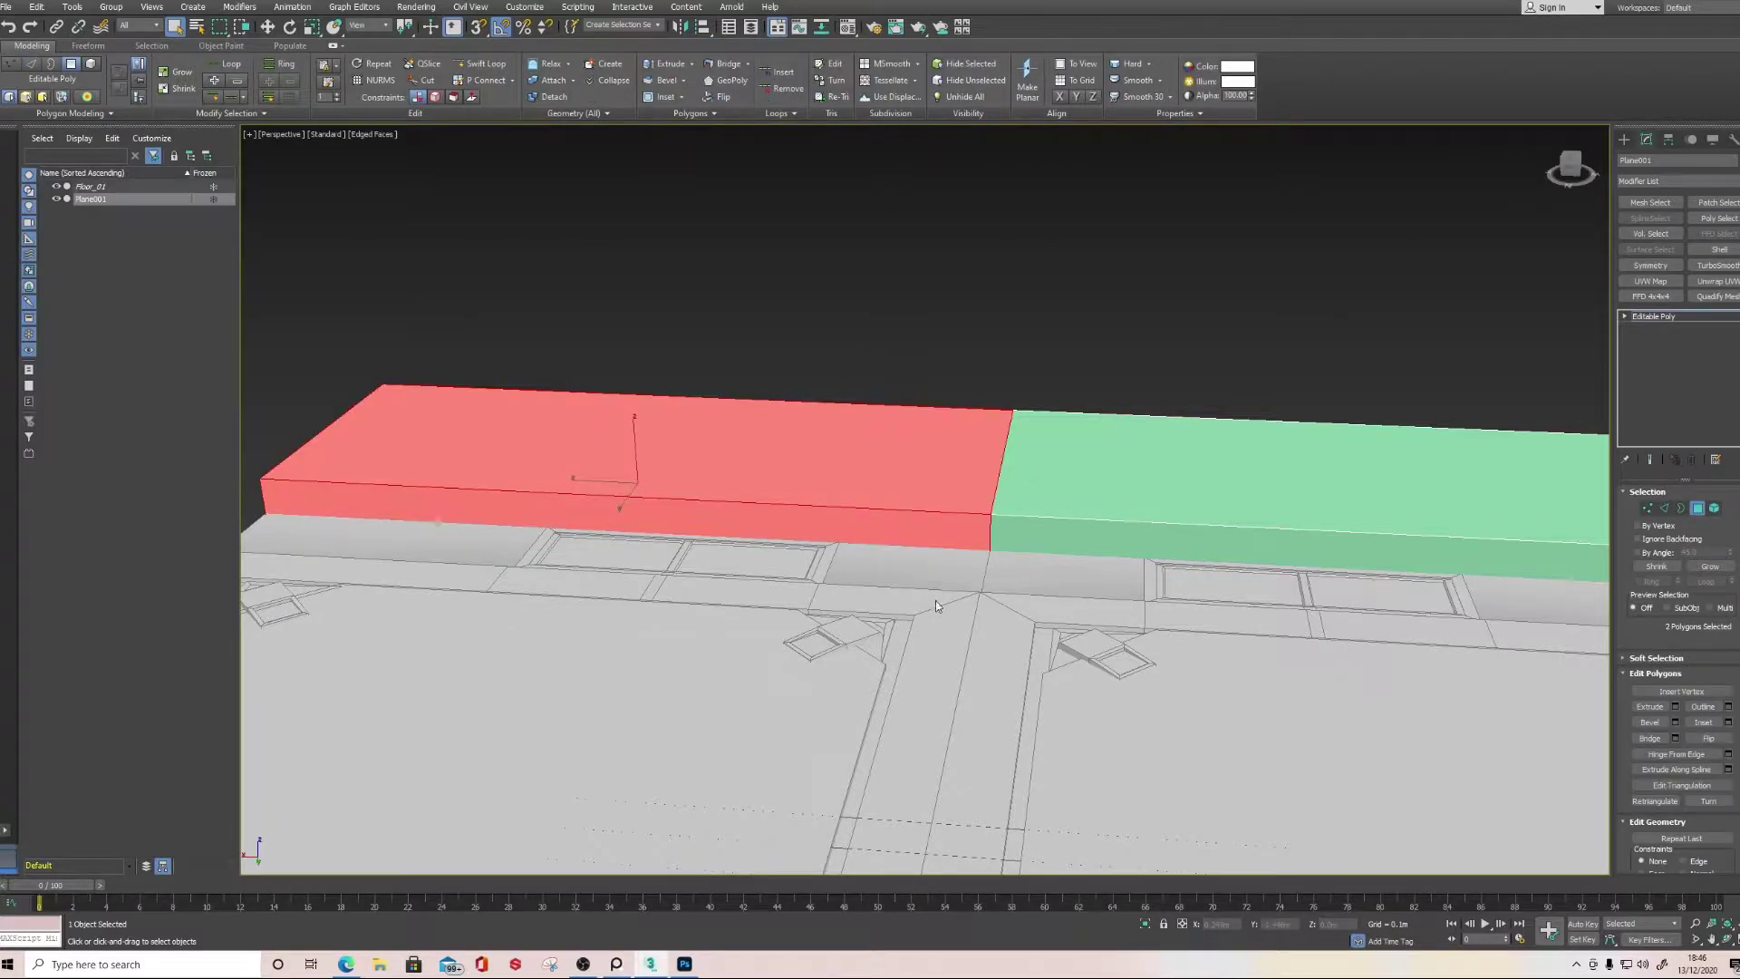
key("Delete")
left_click(1650, 264)
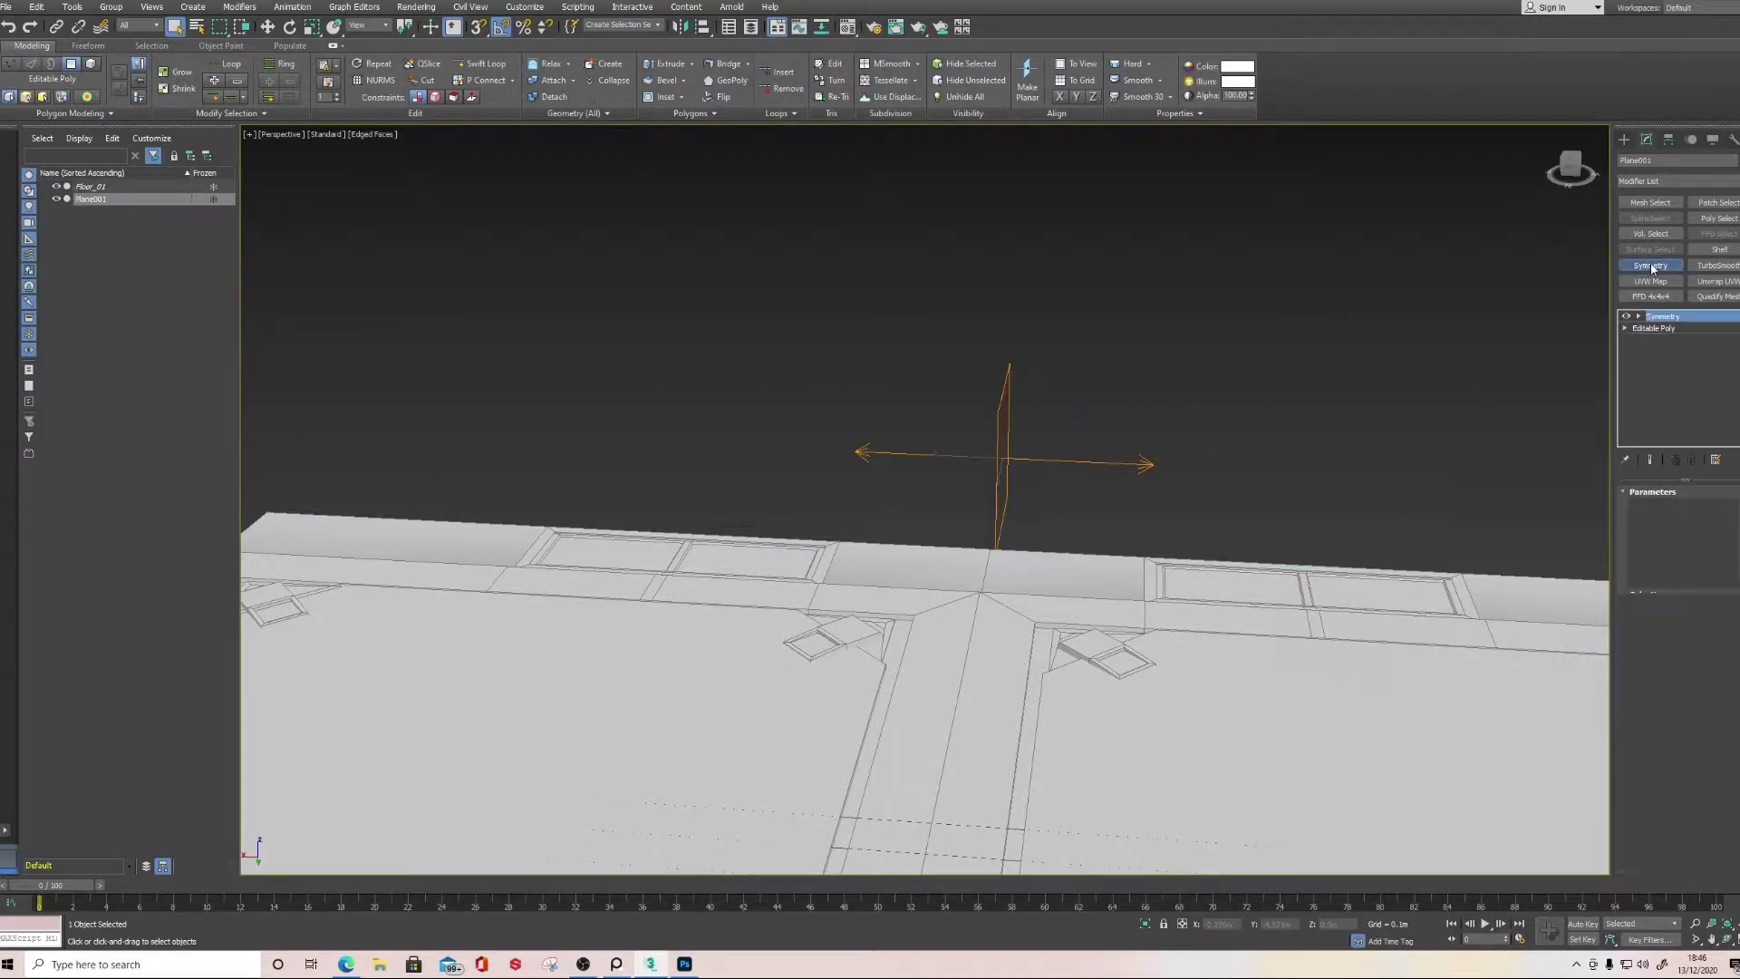
left_click(1656, 534)
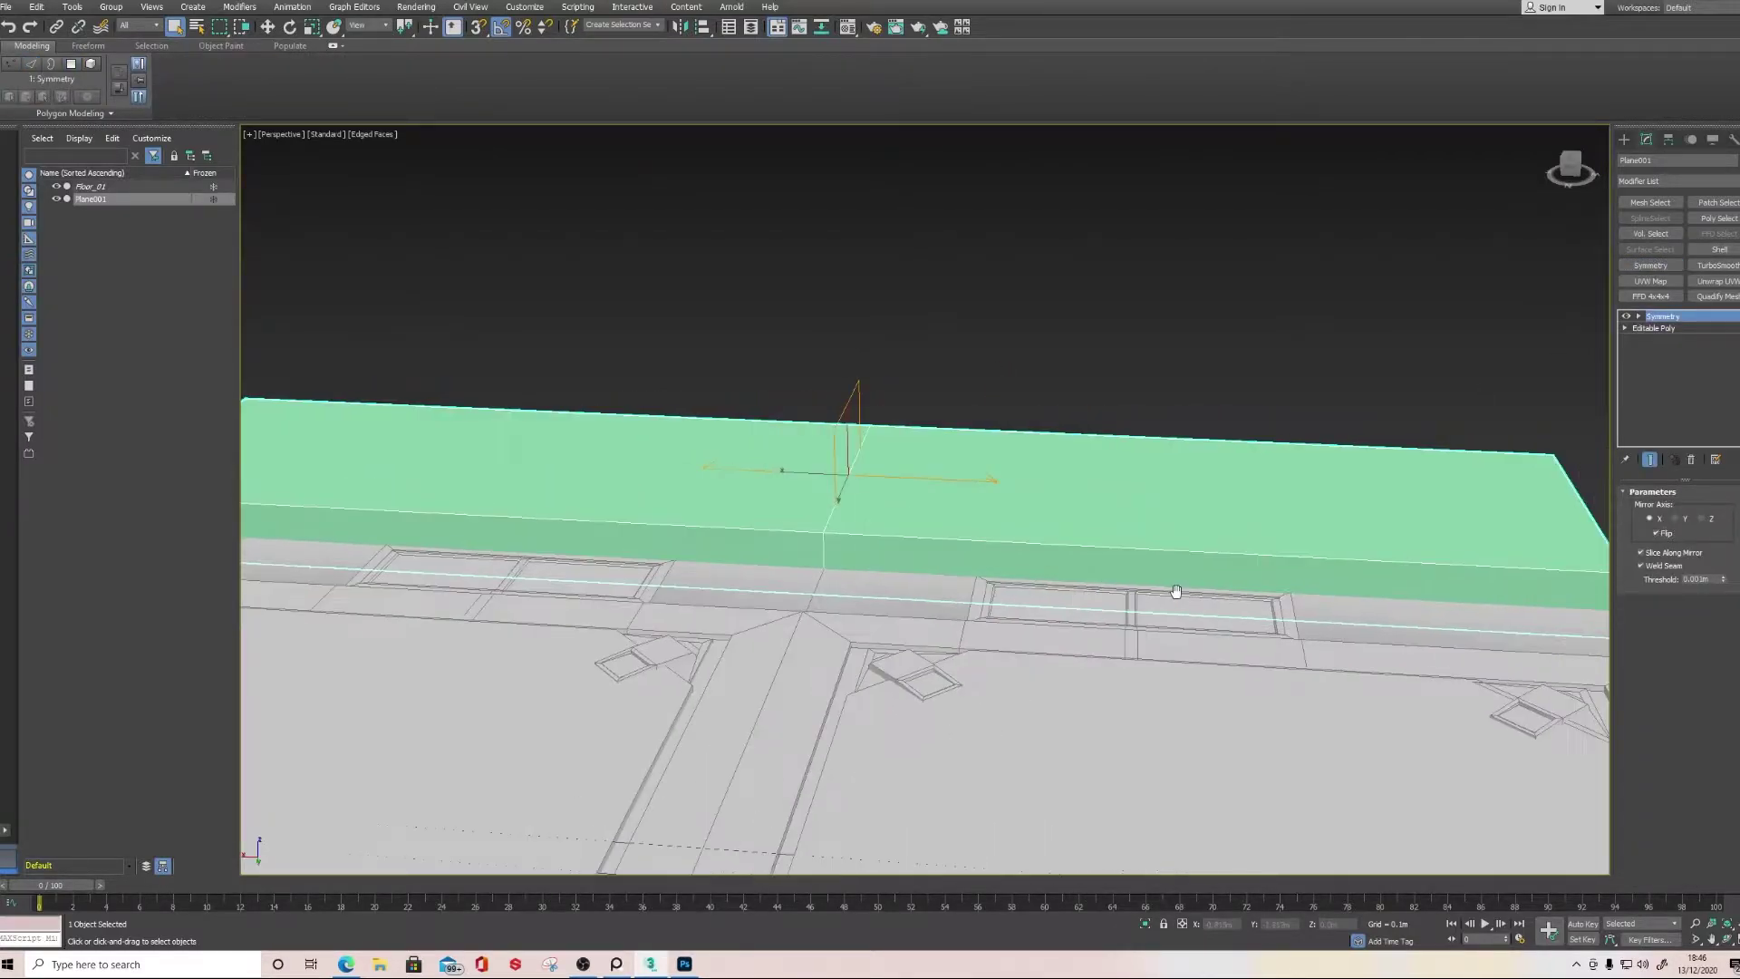
Narrow the mirrored ledge by moving its outer long edge inward toward the floor, with the Symmetry result shown
left_click(1655, 329)
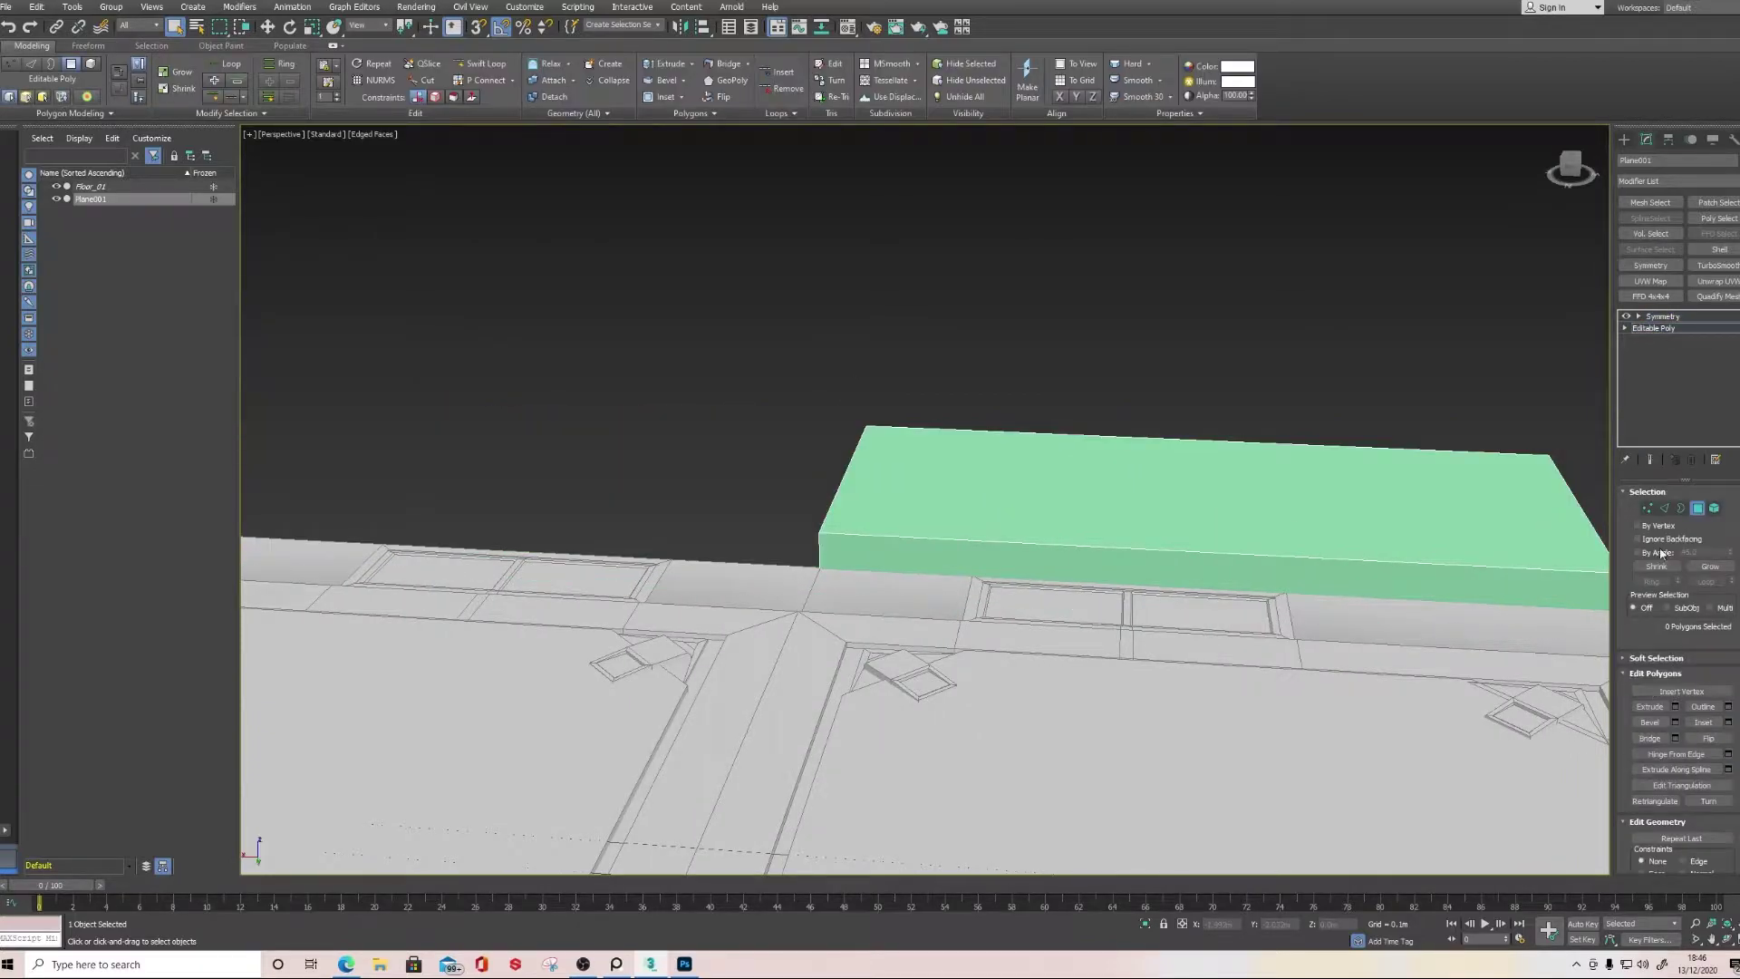
left_click(1649, 459)
left_click(1664, 508)
mouse_move(1137, 439)
middle_mouse_down("alt")
mouse_move(1231, 502)
mouse_move(1191, 505)
mouse_move(1166, 448)
middle_mouse_up("alt")
key("w")
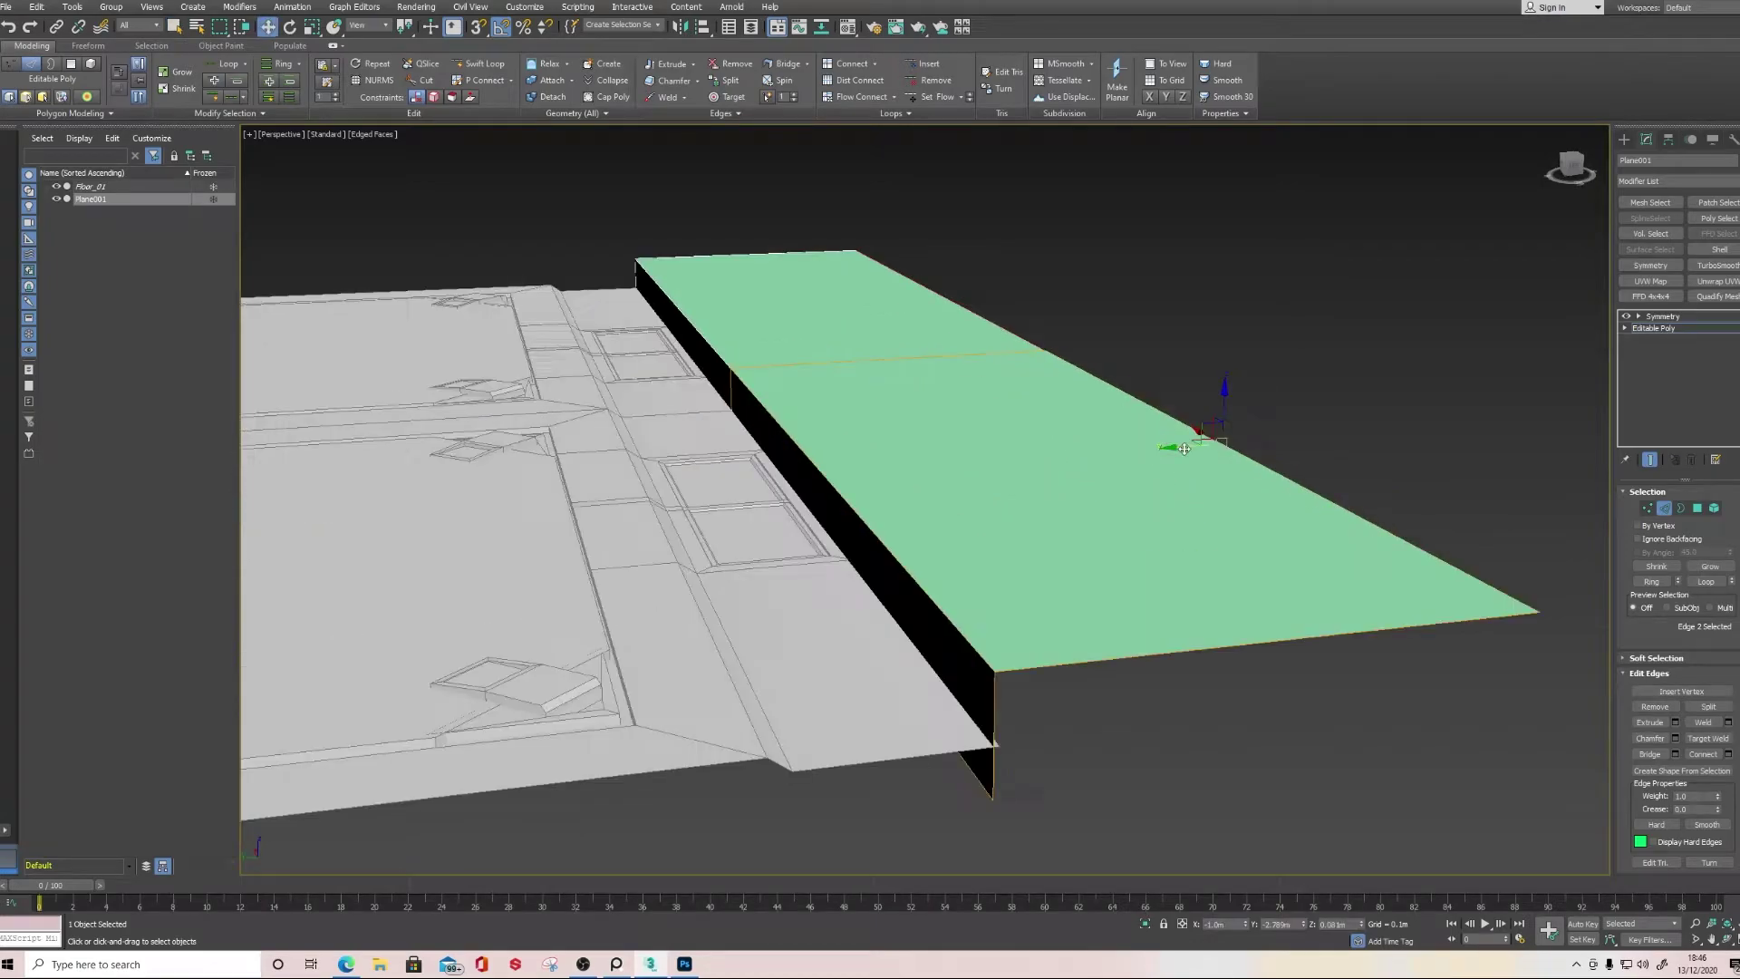
left_click_drag(1183, 448, 906, 483)
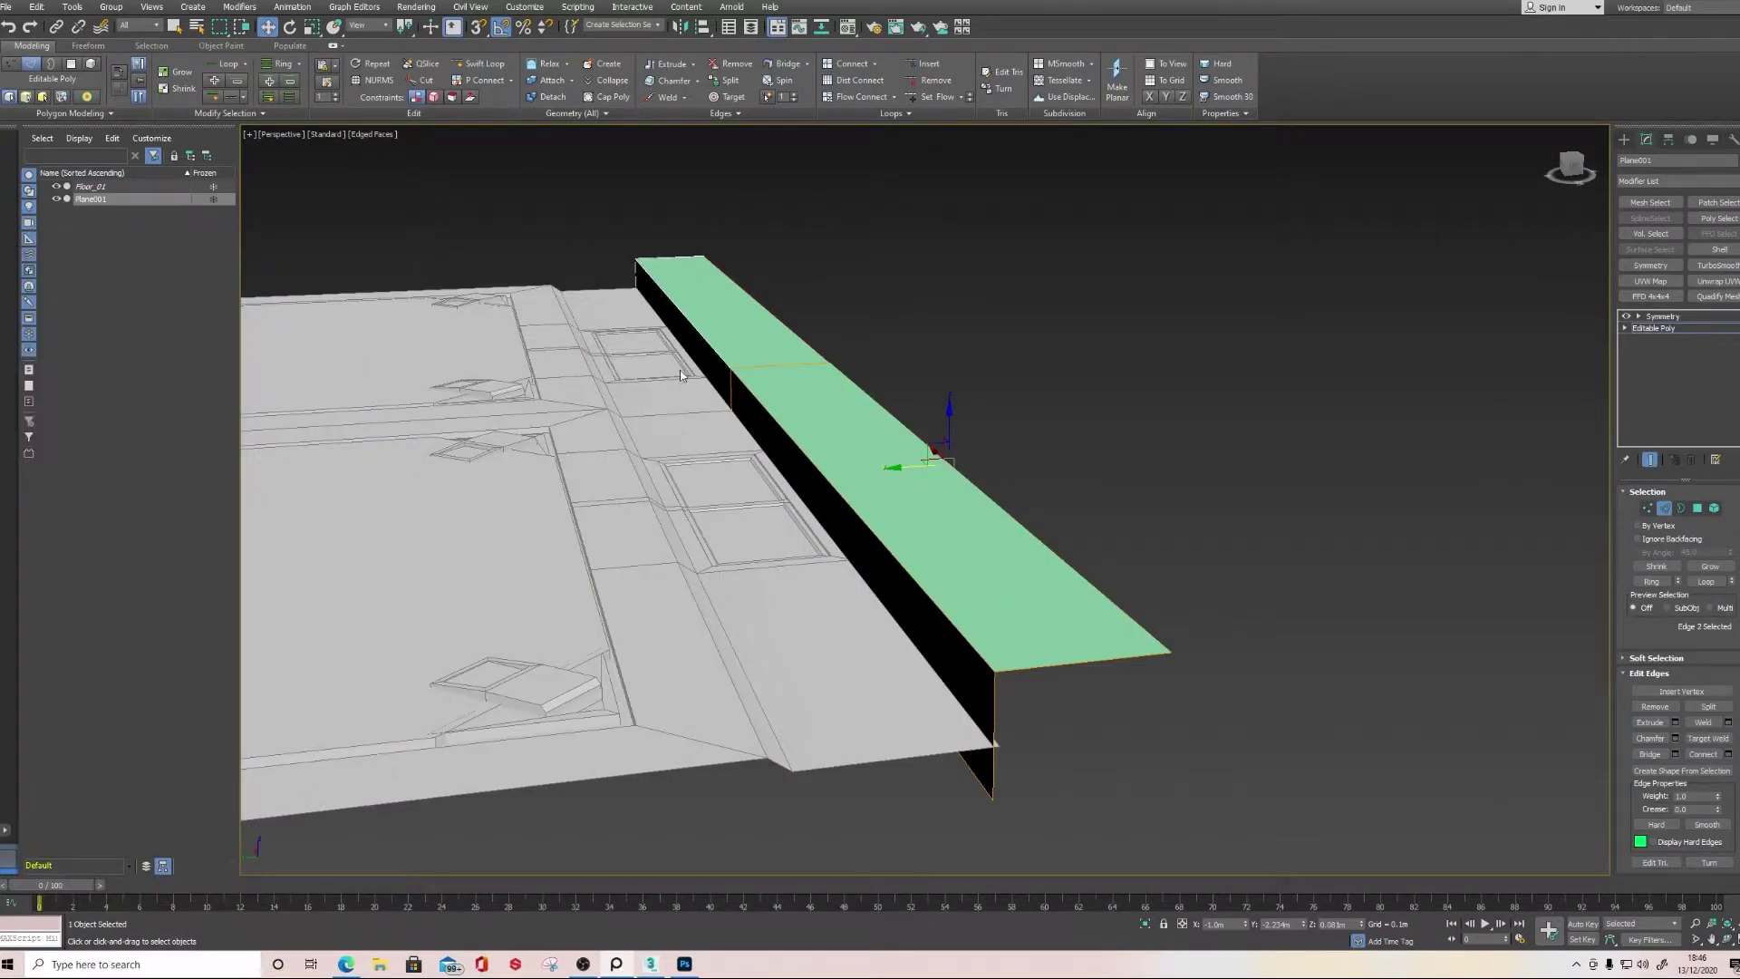
Extend the ledge's outer long edge outward and upward into a sloped wall face
scroll(967, 450, "down", 6)
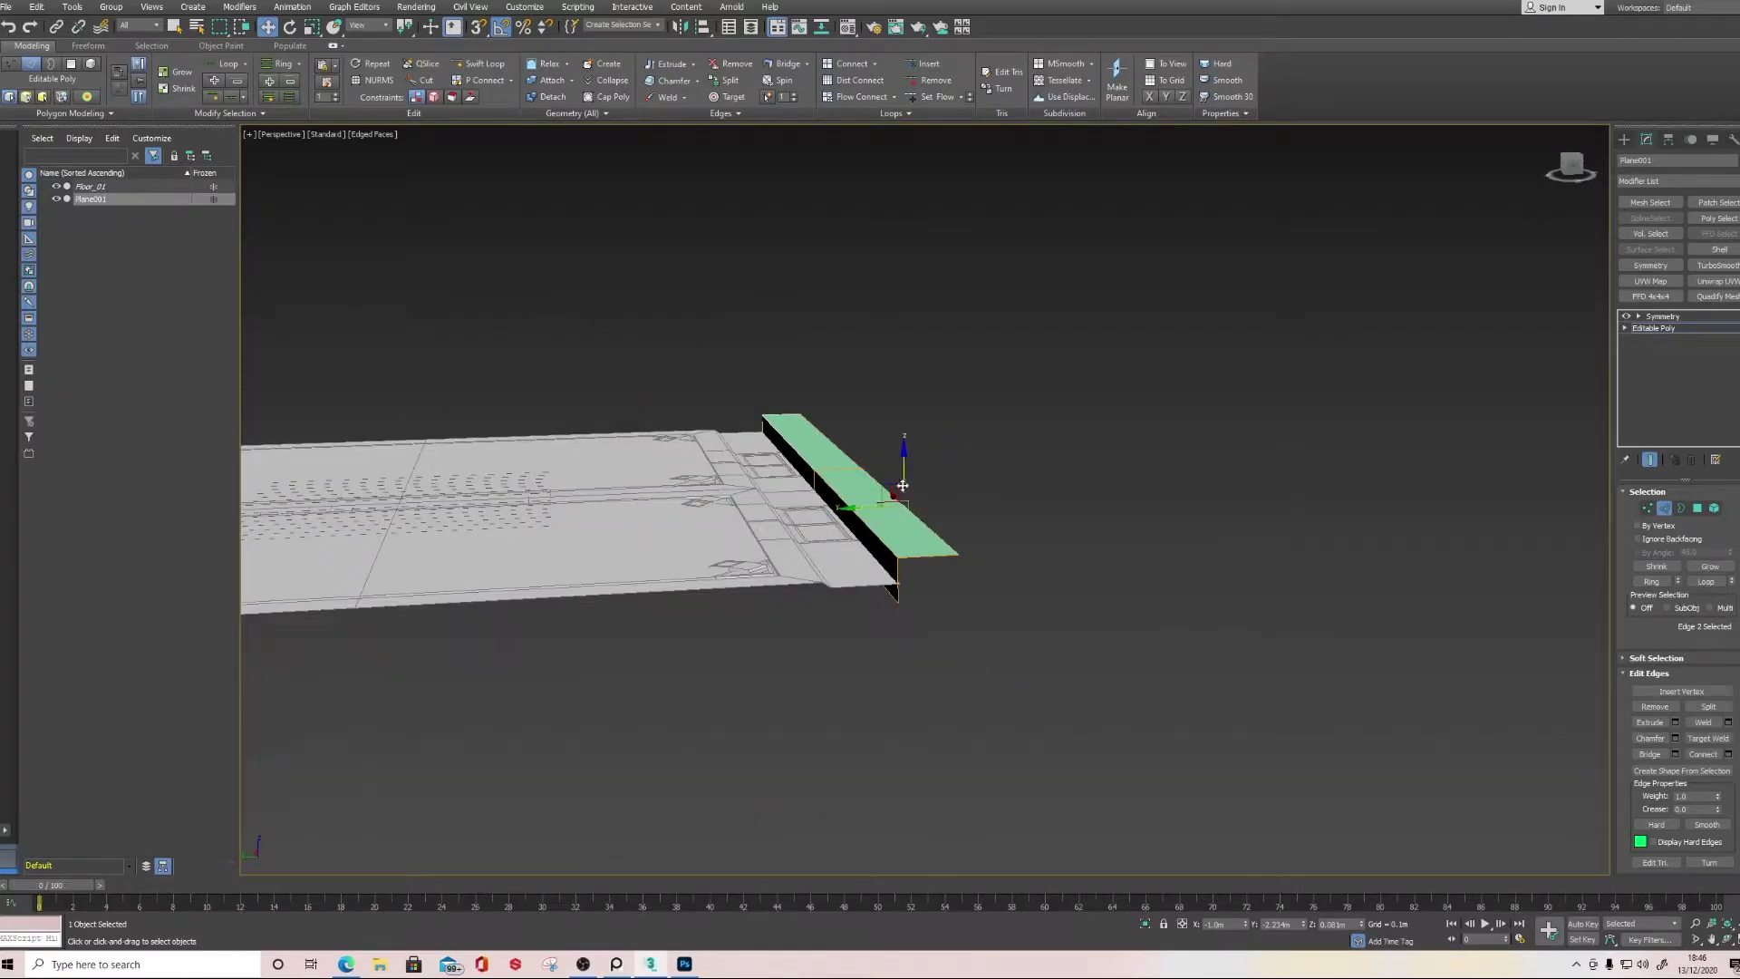
left_click_drag(891, 487, 1118, 380, "shift")
scroll(1036, 399, "down", 3)
middle_click_drag(1036, 399, 1052, 454, "alt")
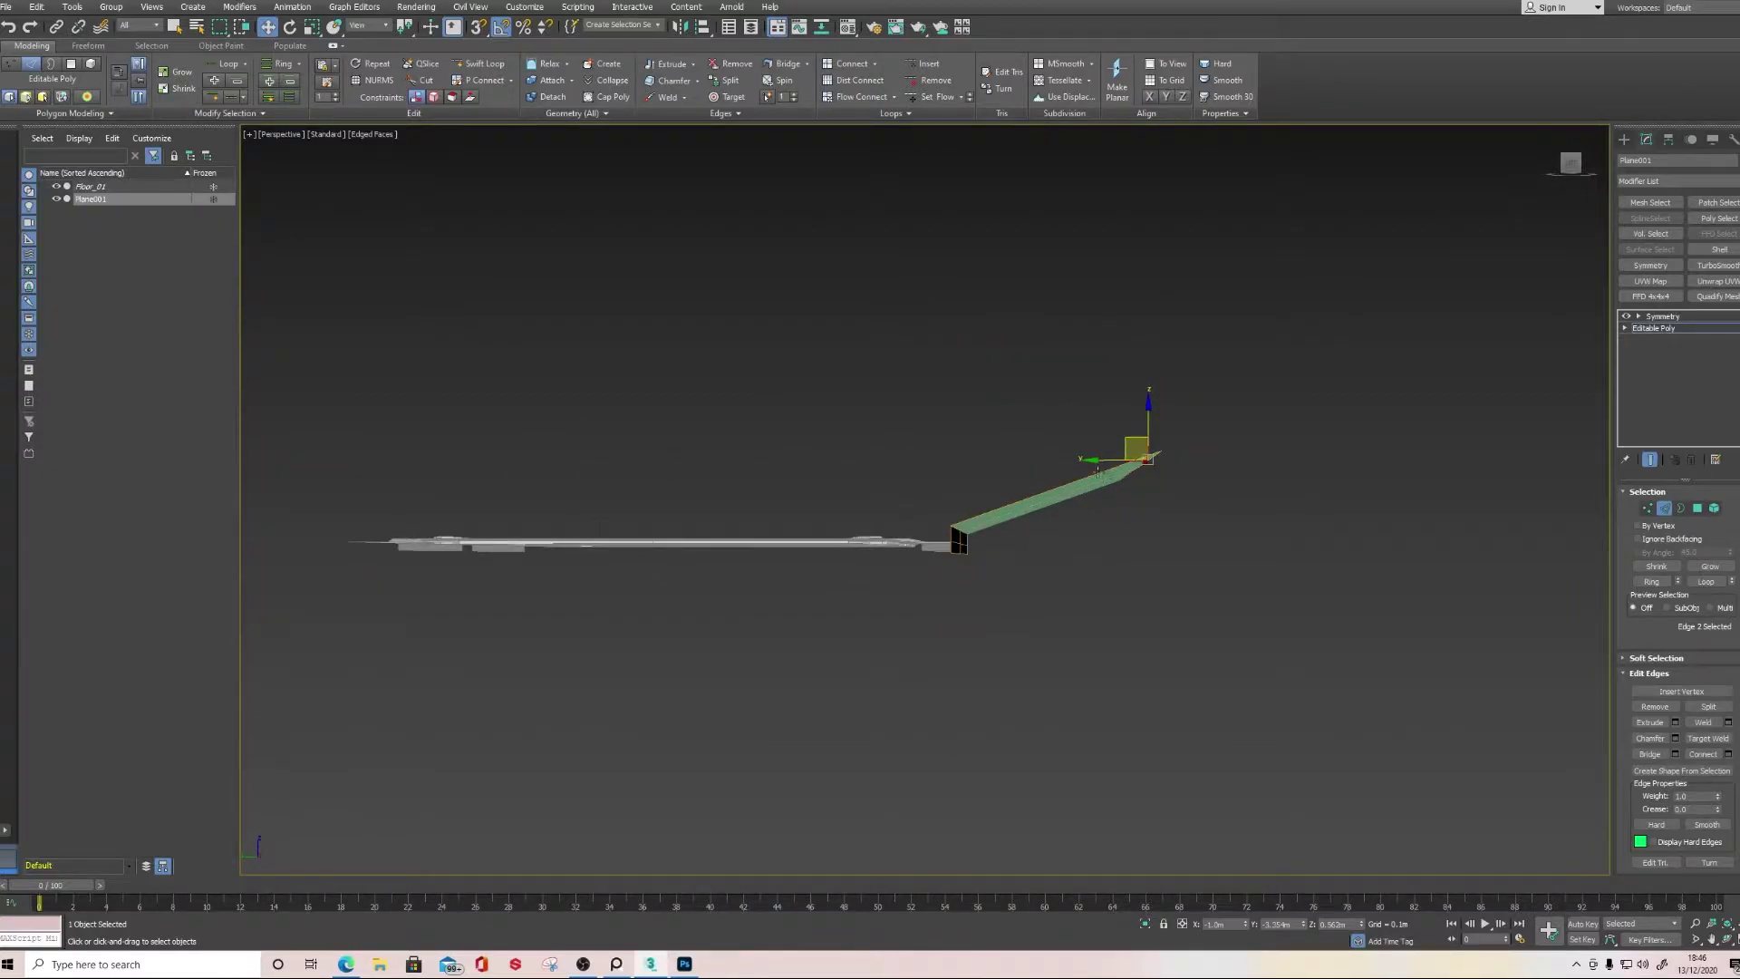
Shift the sloped wall face's outer edge slightly upward and back toward the floor
mouse_move(1127, 438)
left_mouse_down()
mouse_move(1159, 425)
mouse_move(1108, 427)
left_mouse_up()
Try to divide the sloped wall face with four evenly spaced lengthwise edges using Connect
middle_click_drag(1108, 427, 1164, 533, "alt")
left_click(999, 465, "ctrl")
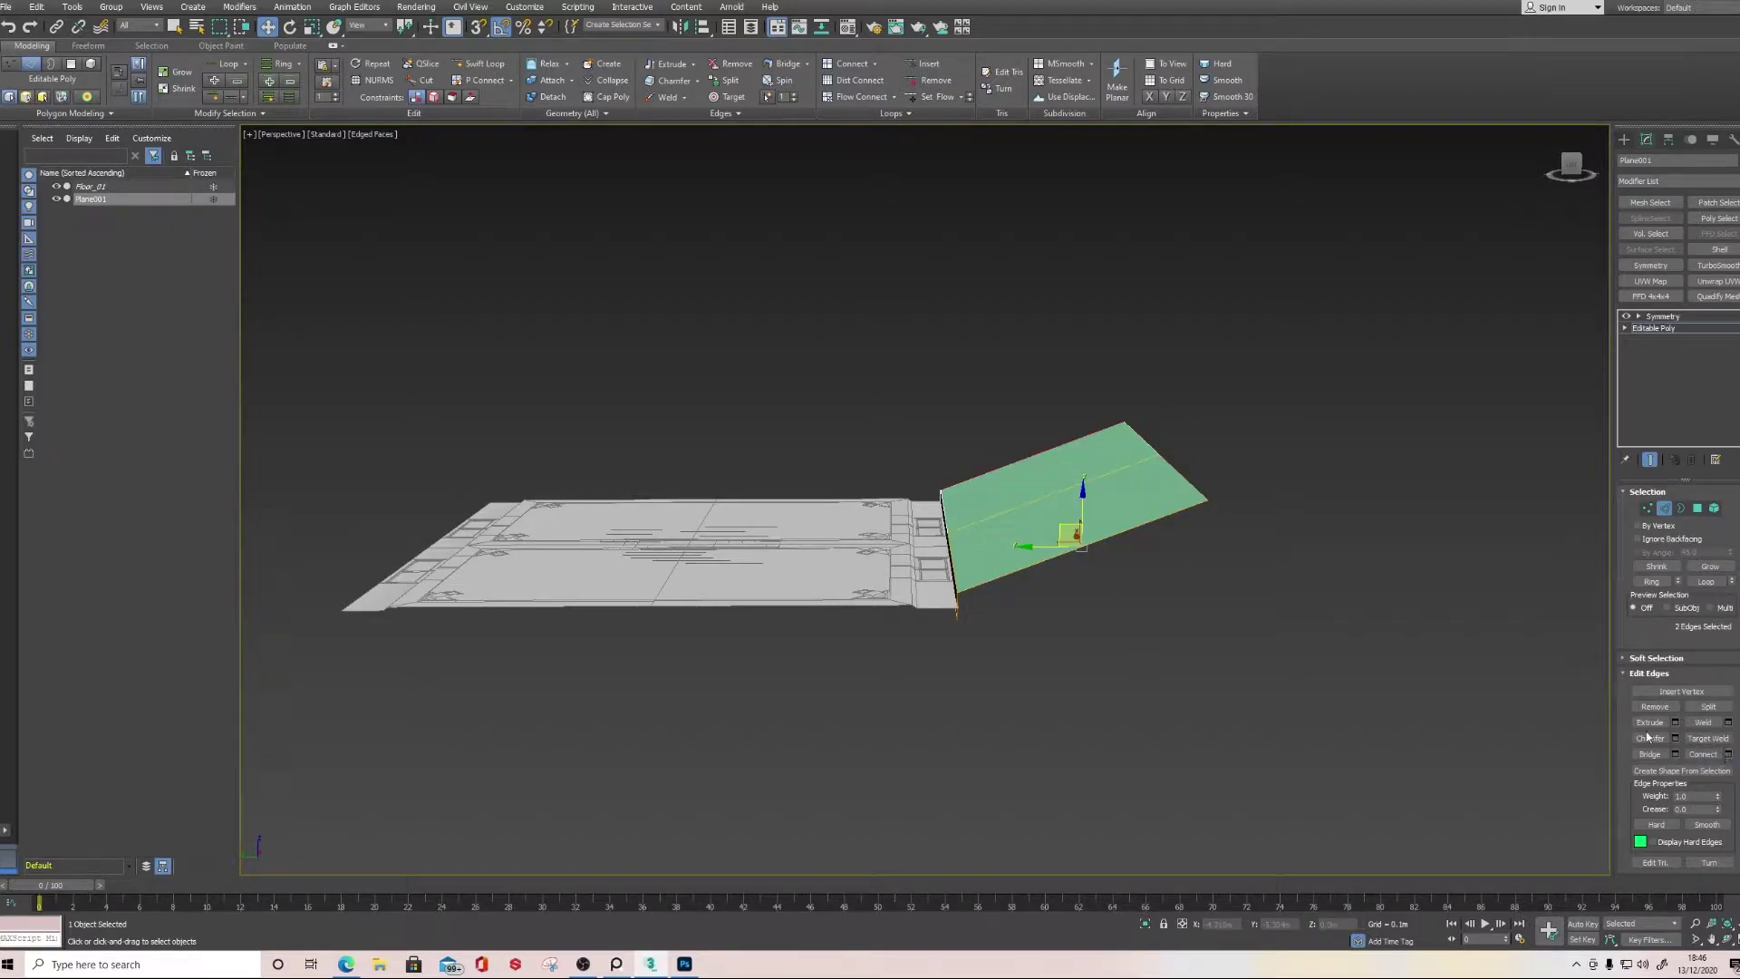
left_click(1728, 754)
scroll(1100, 584, "up", 2)
left_click(936, 507)
left_click(936, 506)
left_click(936, 506)
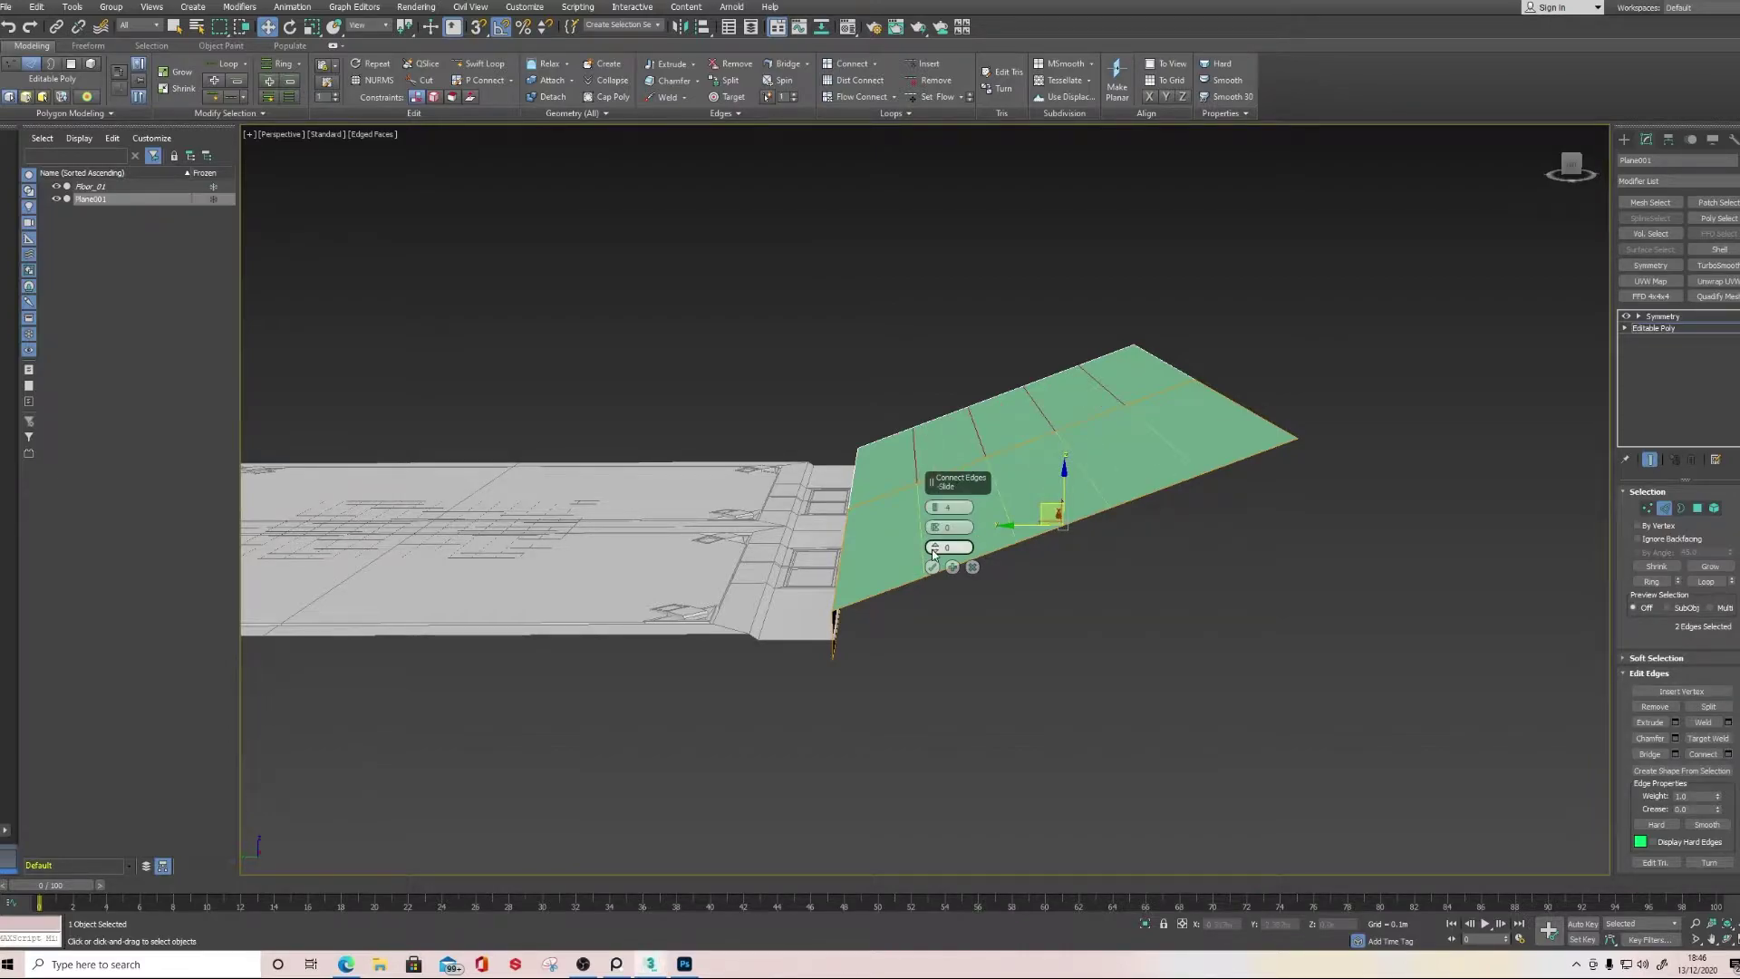
left_click(932, 566)
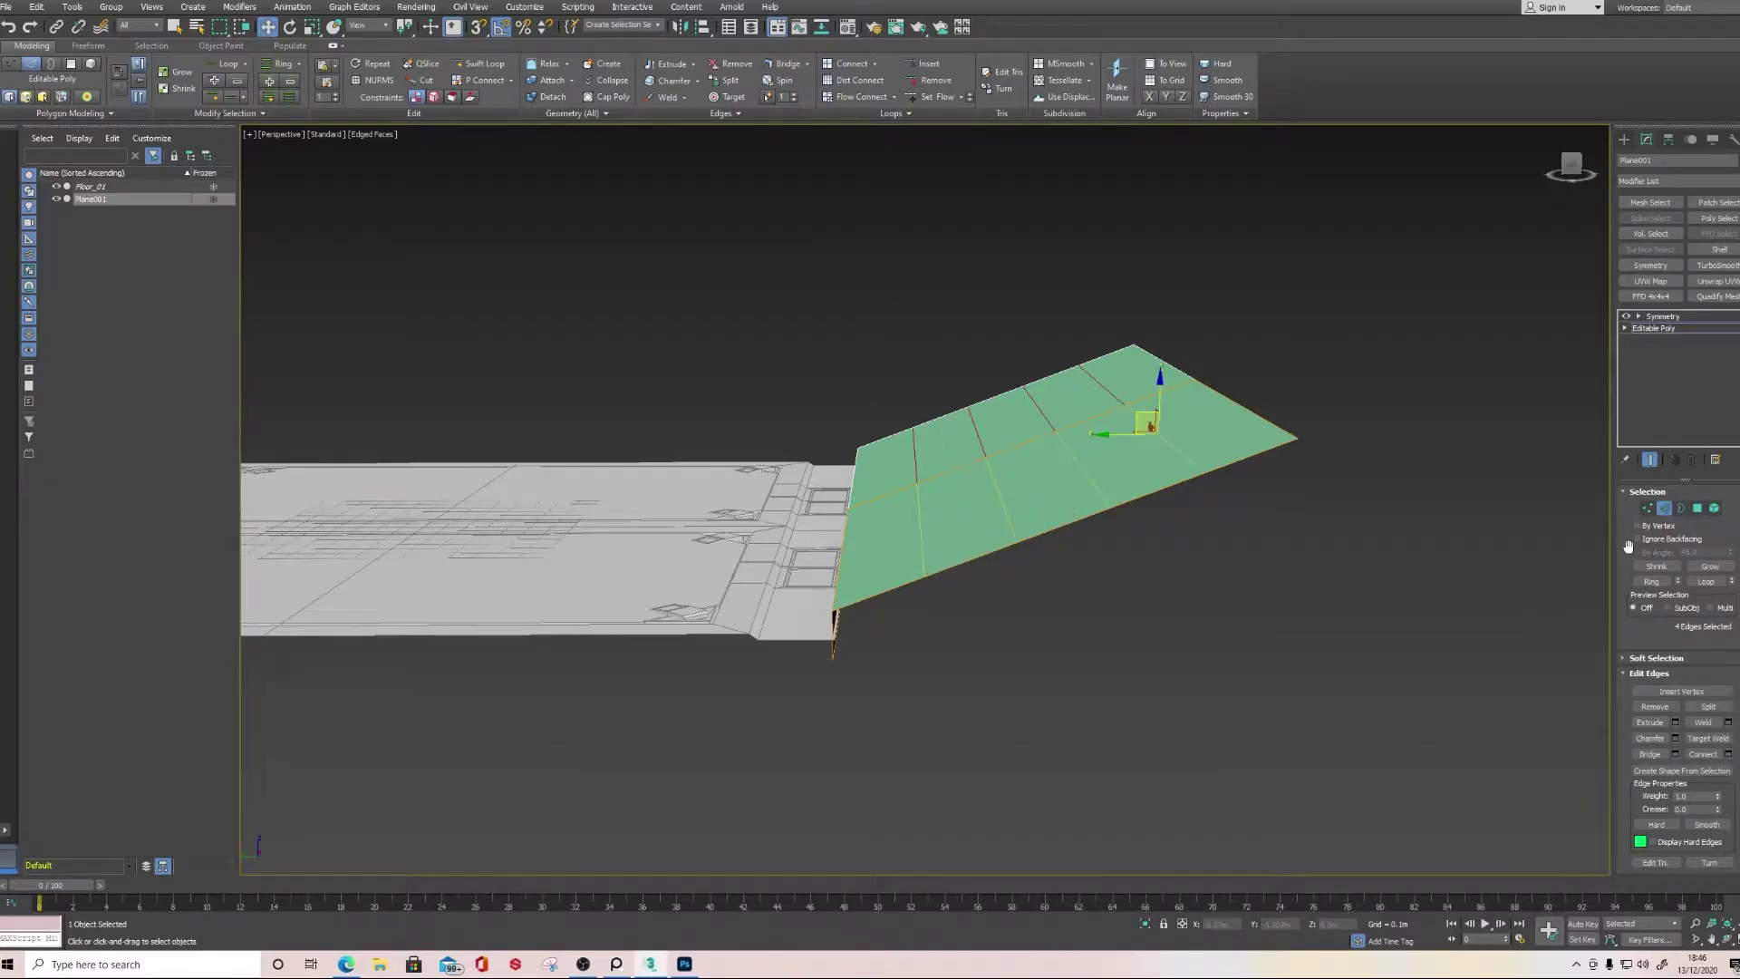
key("ctrl+z")
Connect the sloped wall face with one lengthwise edge and move that edge outward and down to bend the profile
left_click_drag(988, 392, 1064, 566)
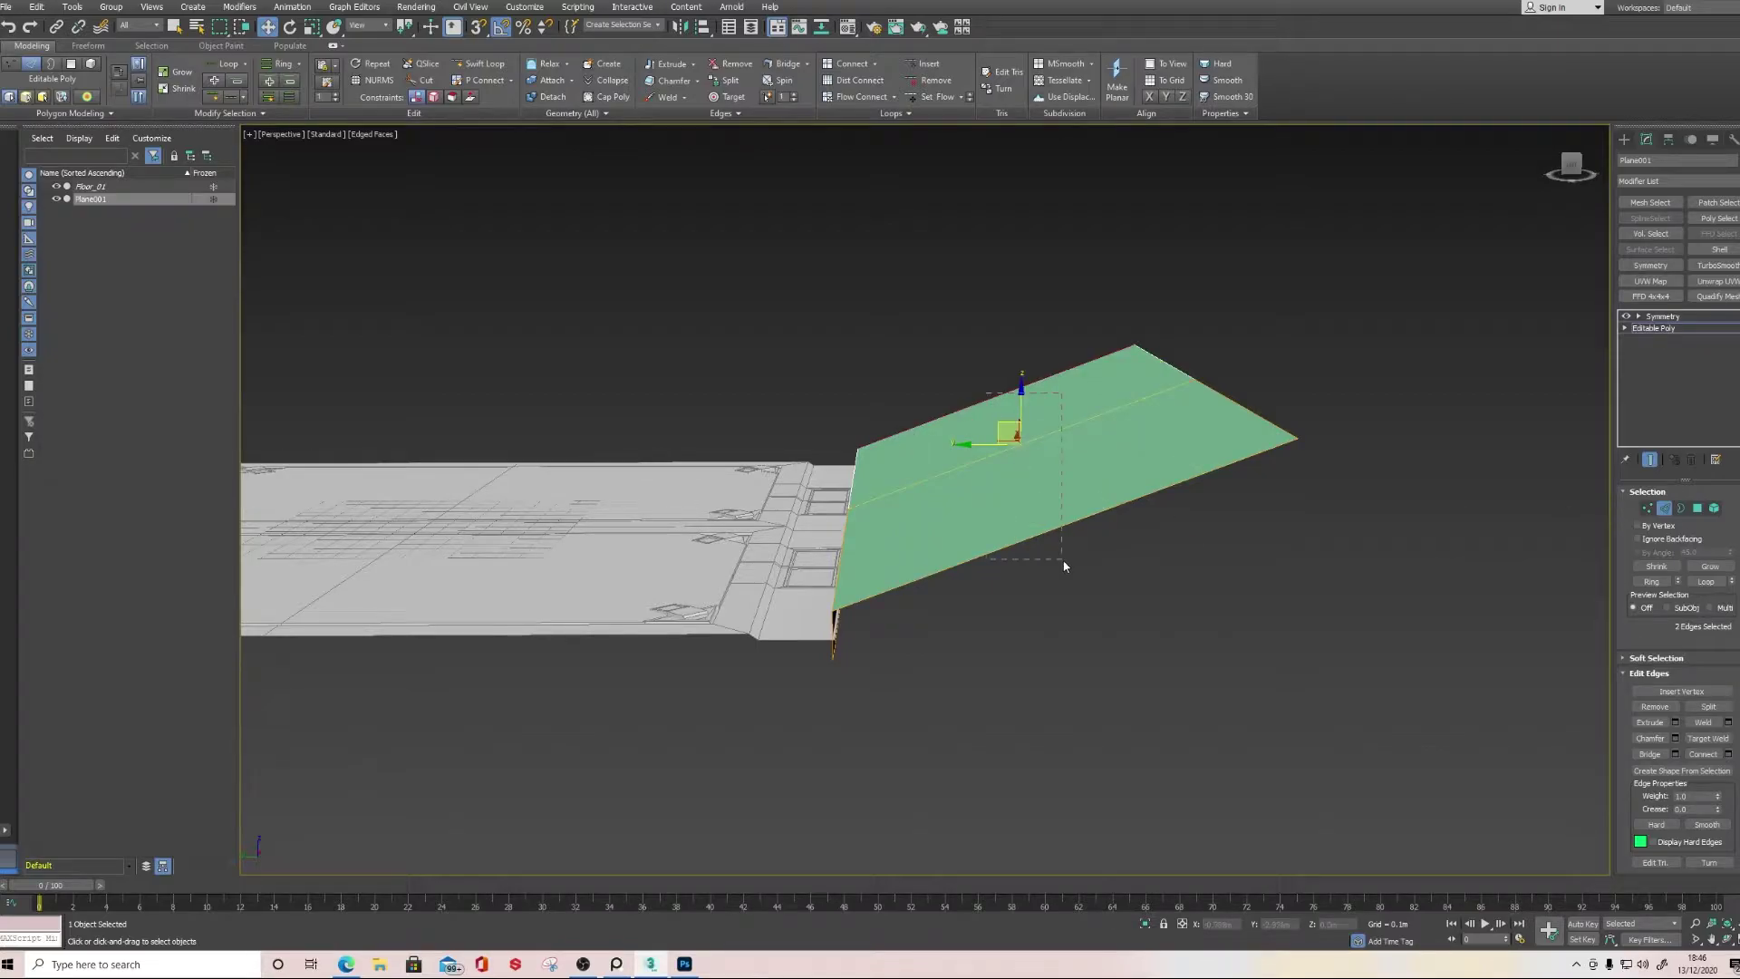
left_click(1729, 754)
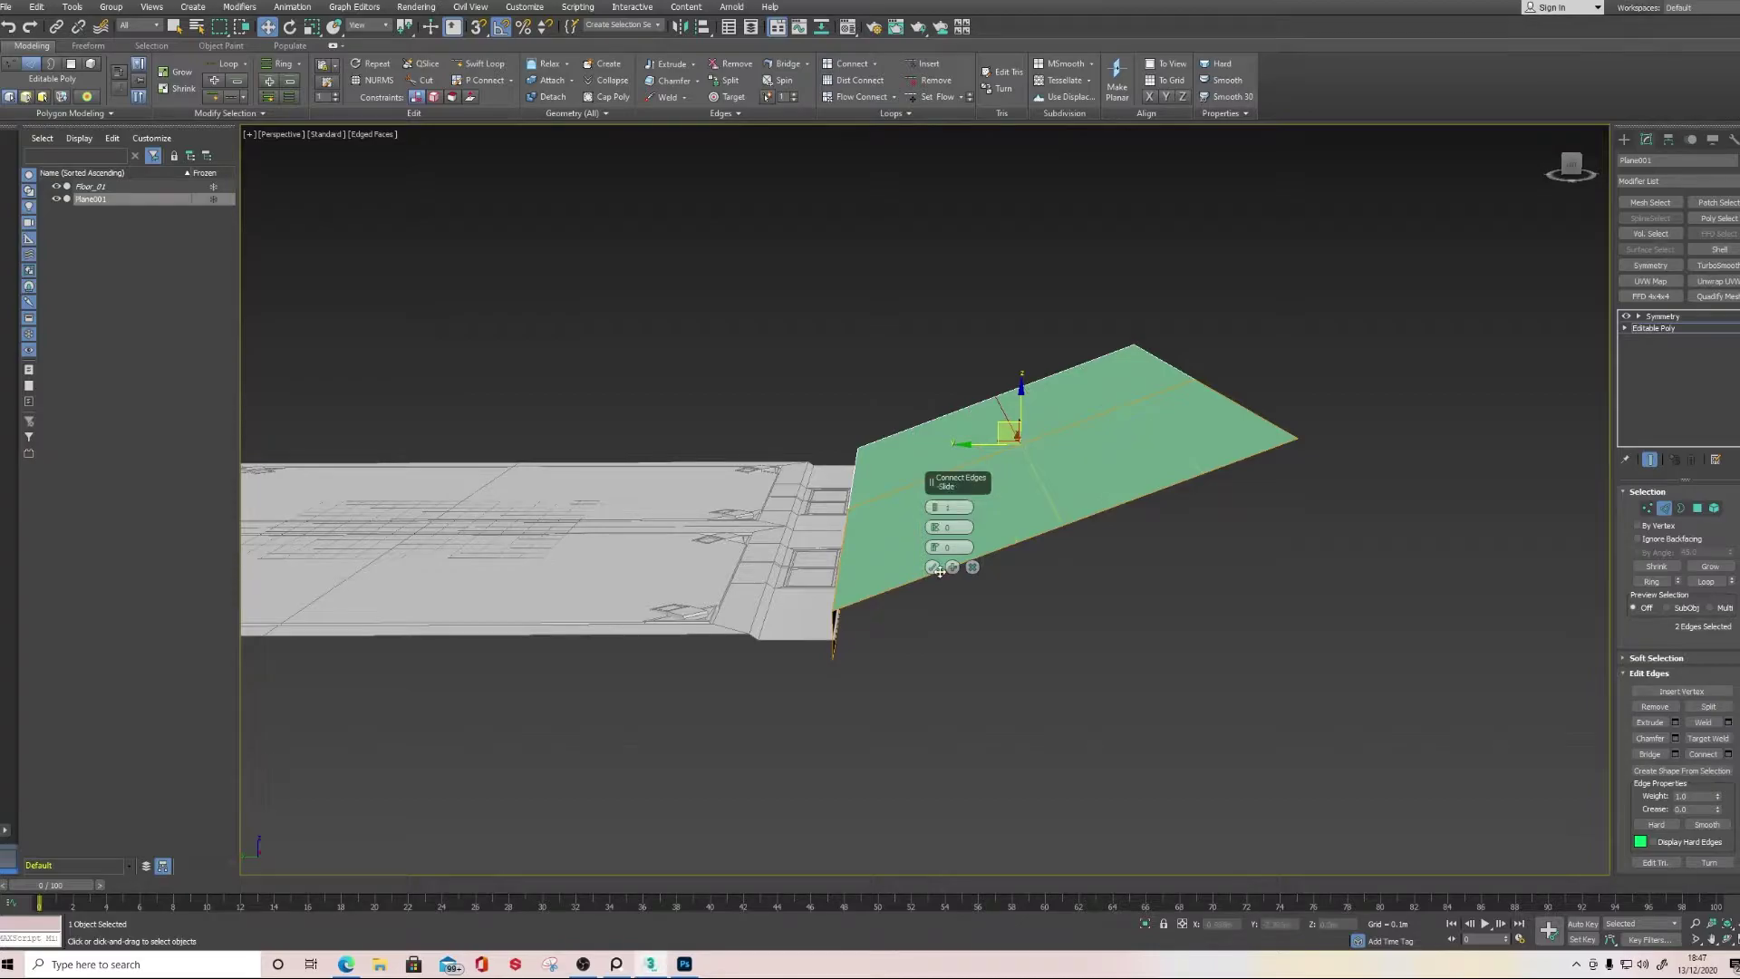
left_click(973, 566)
left_click_drag(1027, 462, 1157, 475)
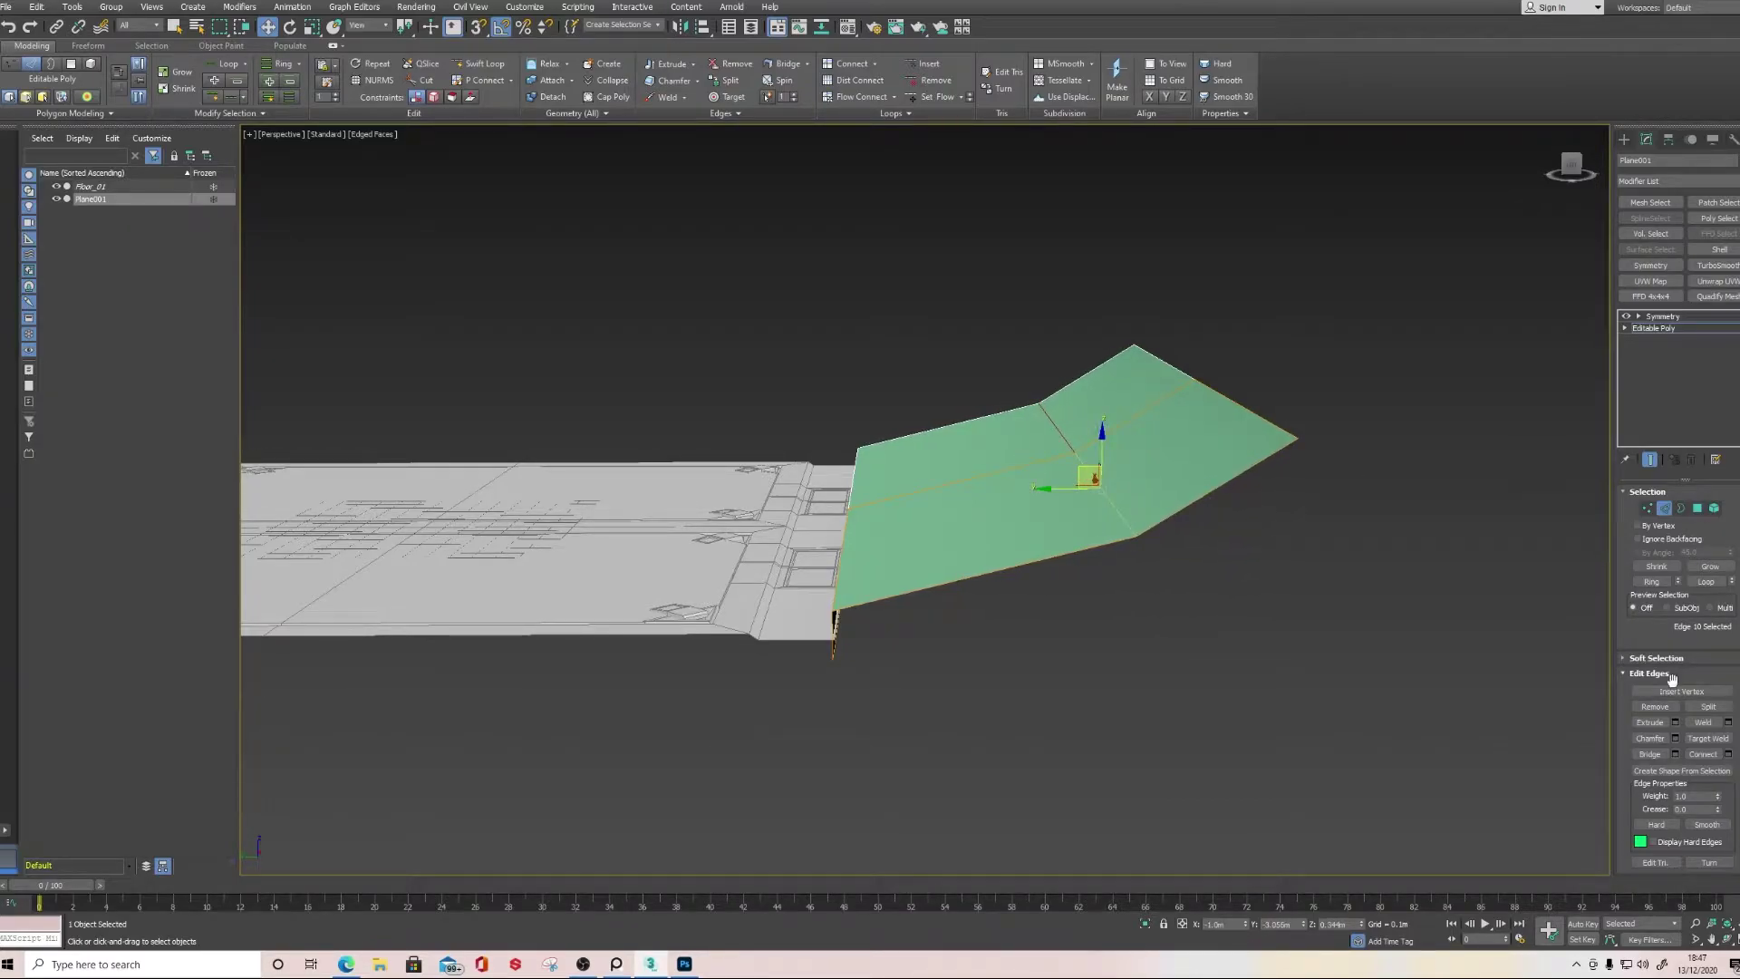
Chamfer the bend edge by about 0.43 m with three segments to curve the lower wall
left_click(1675, 737)
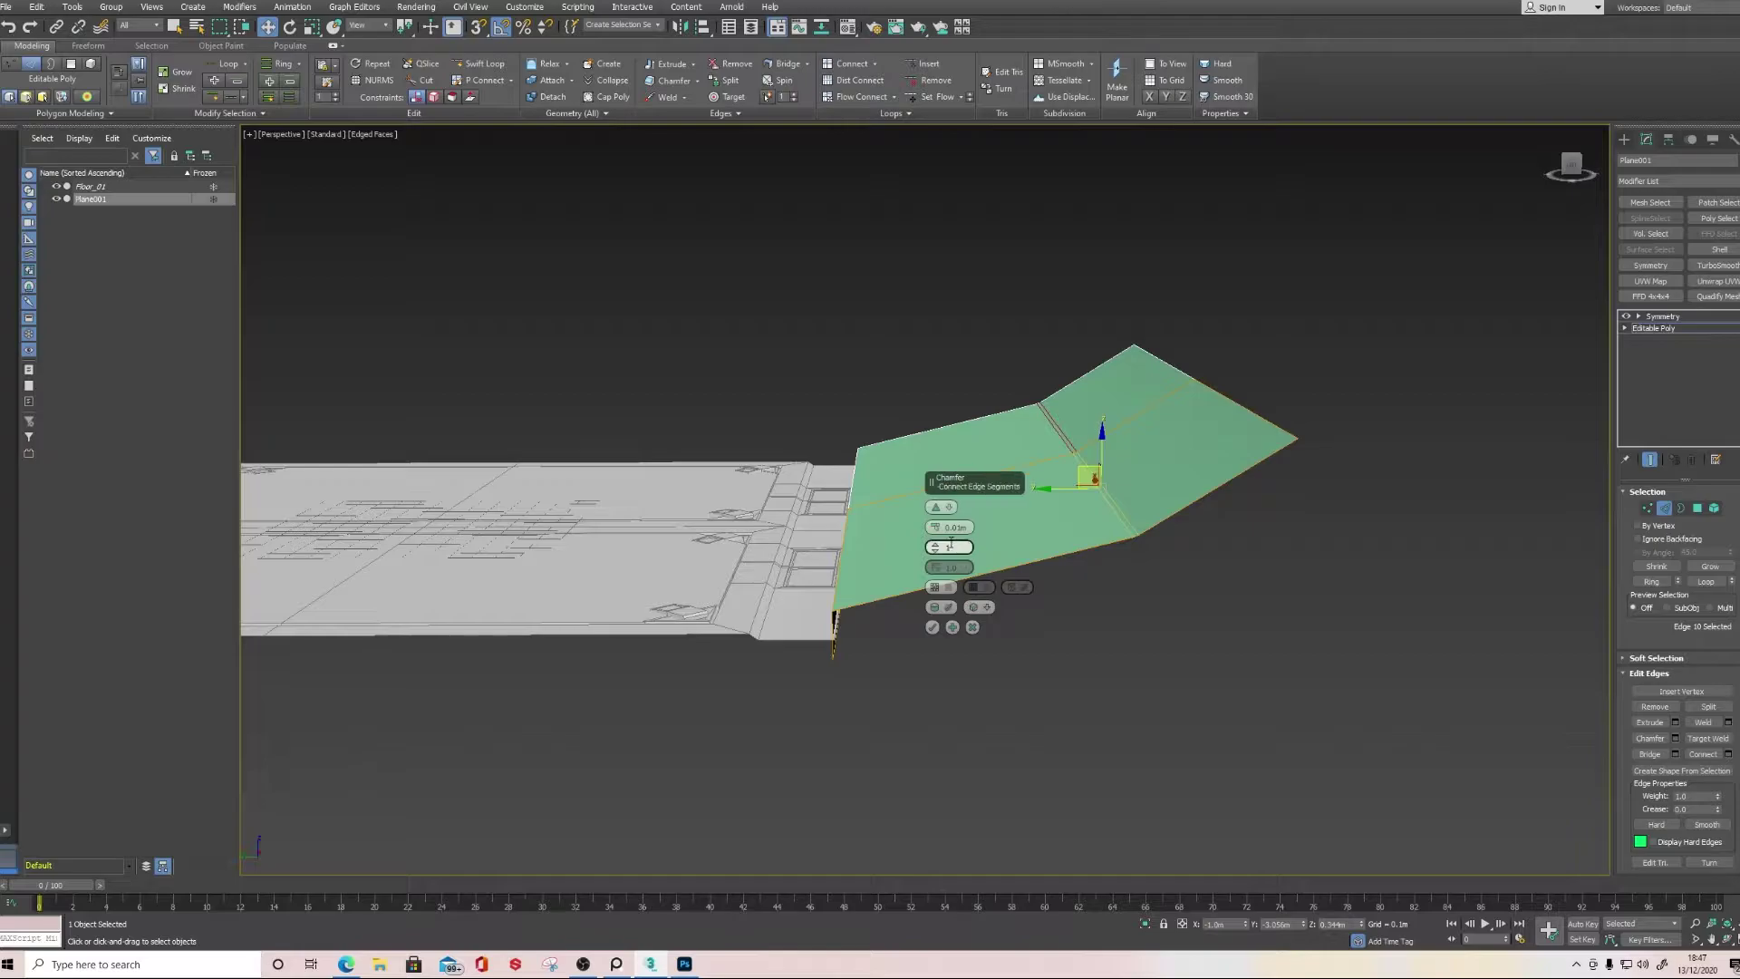
left_click_drag(935, 527, 955, 289)
left_click(936, 545)
left_click_drag(935, 527, 943, 434)
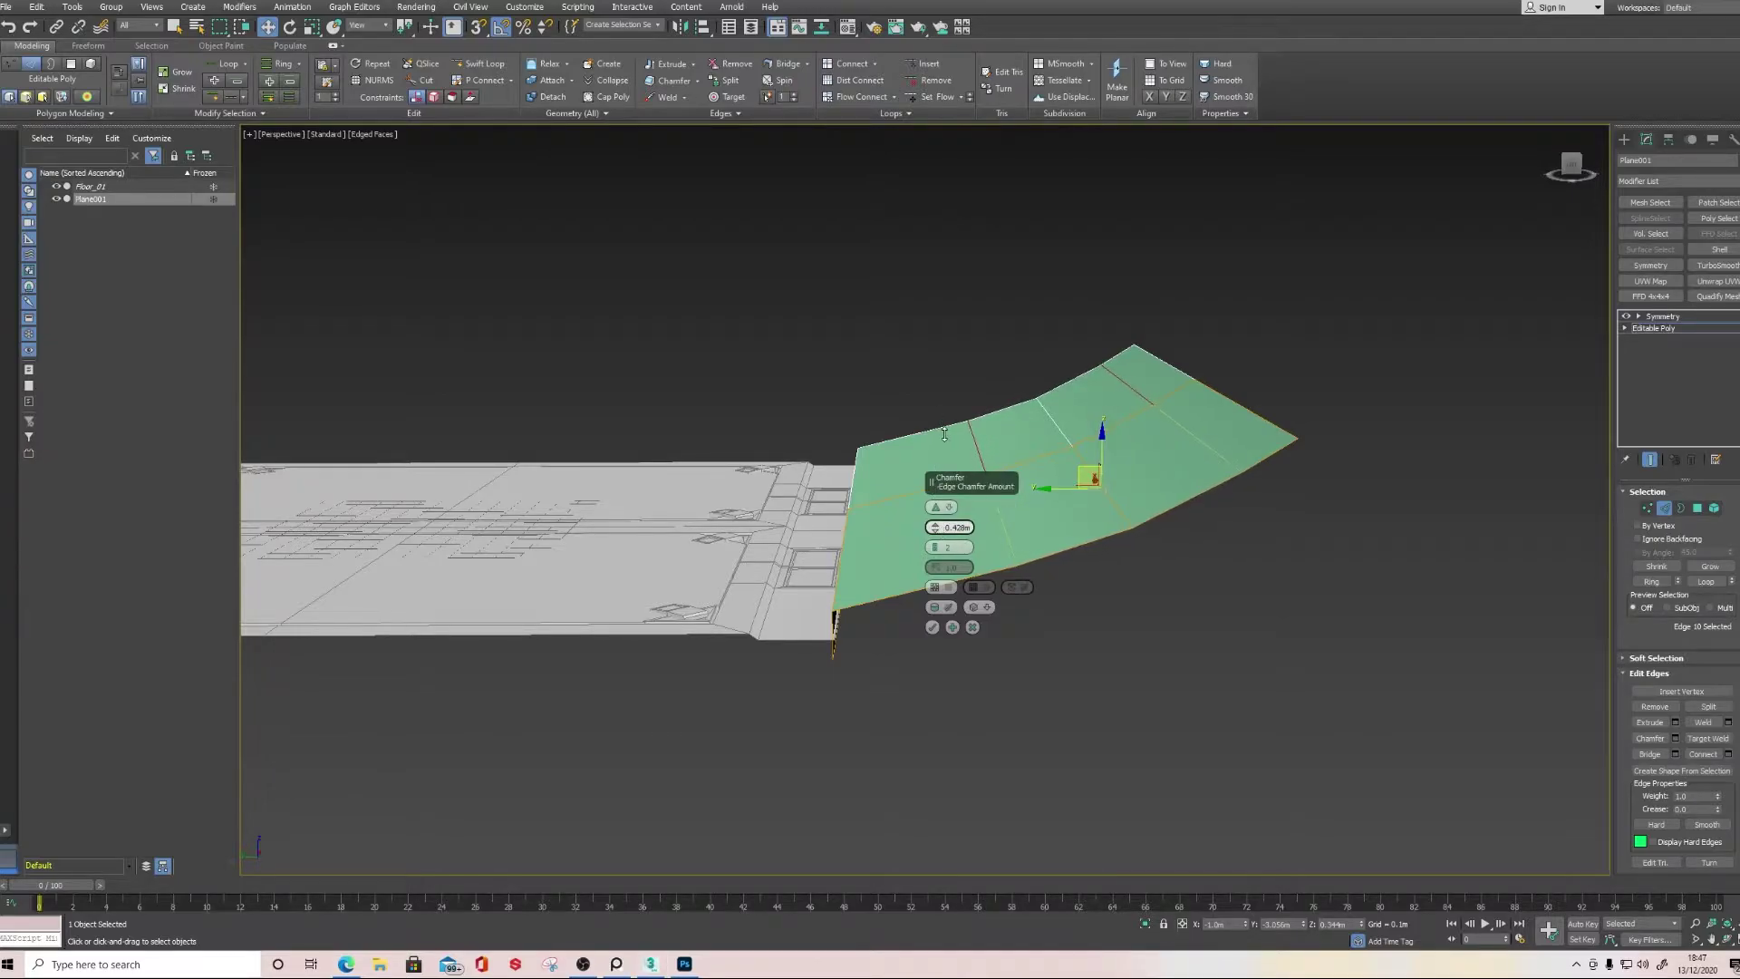
left_click(935, 545)
mouse_move(992, 489)
middle_mouse_down("alt")
mouse_move(1024, 435)
mouse_move(974, 480)
mouse_move(994, 521)
middle_mouse_up("alt")
left_click(931, 627)
middle_click_drag(921, 563, 779, 610)
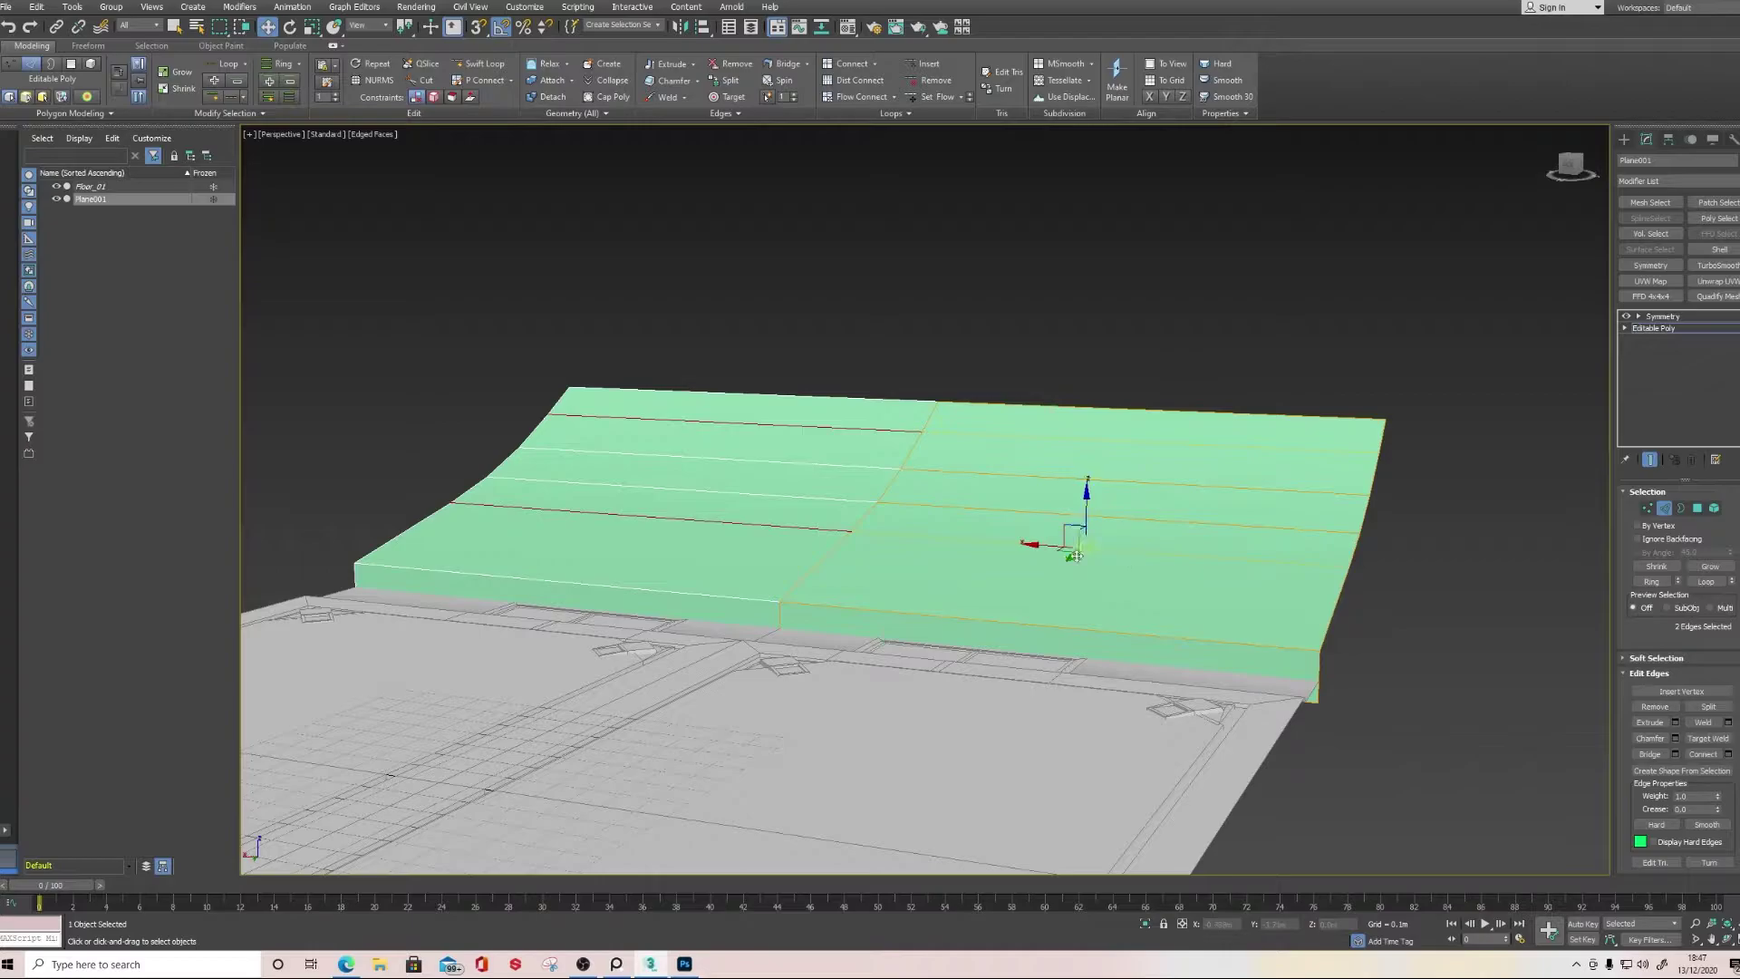
Extend the curved wall's outer edge upward and outward into a short, steeper face
middle_click_drag(1074, 554, 1051, 580, "alt")
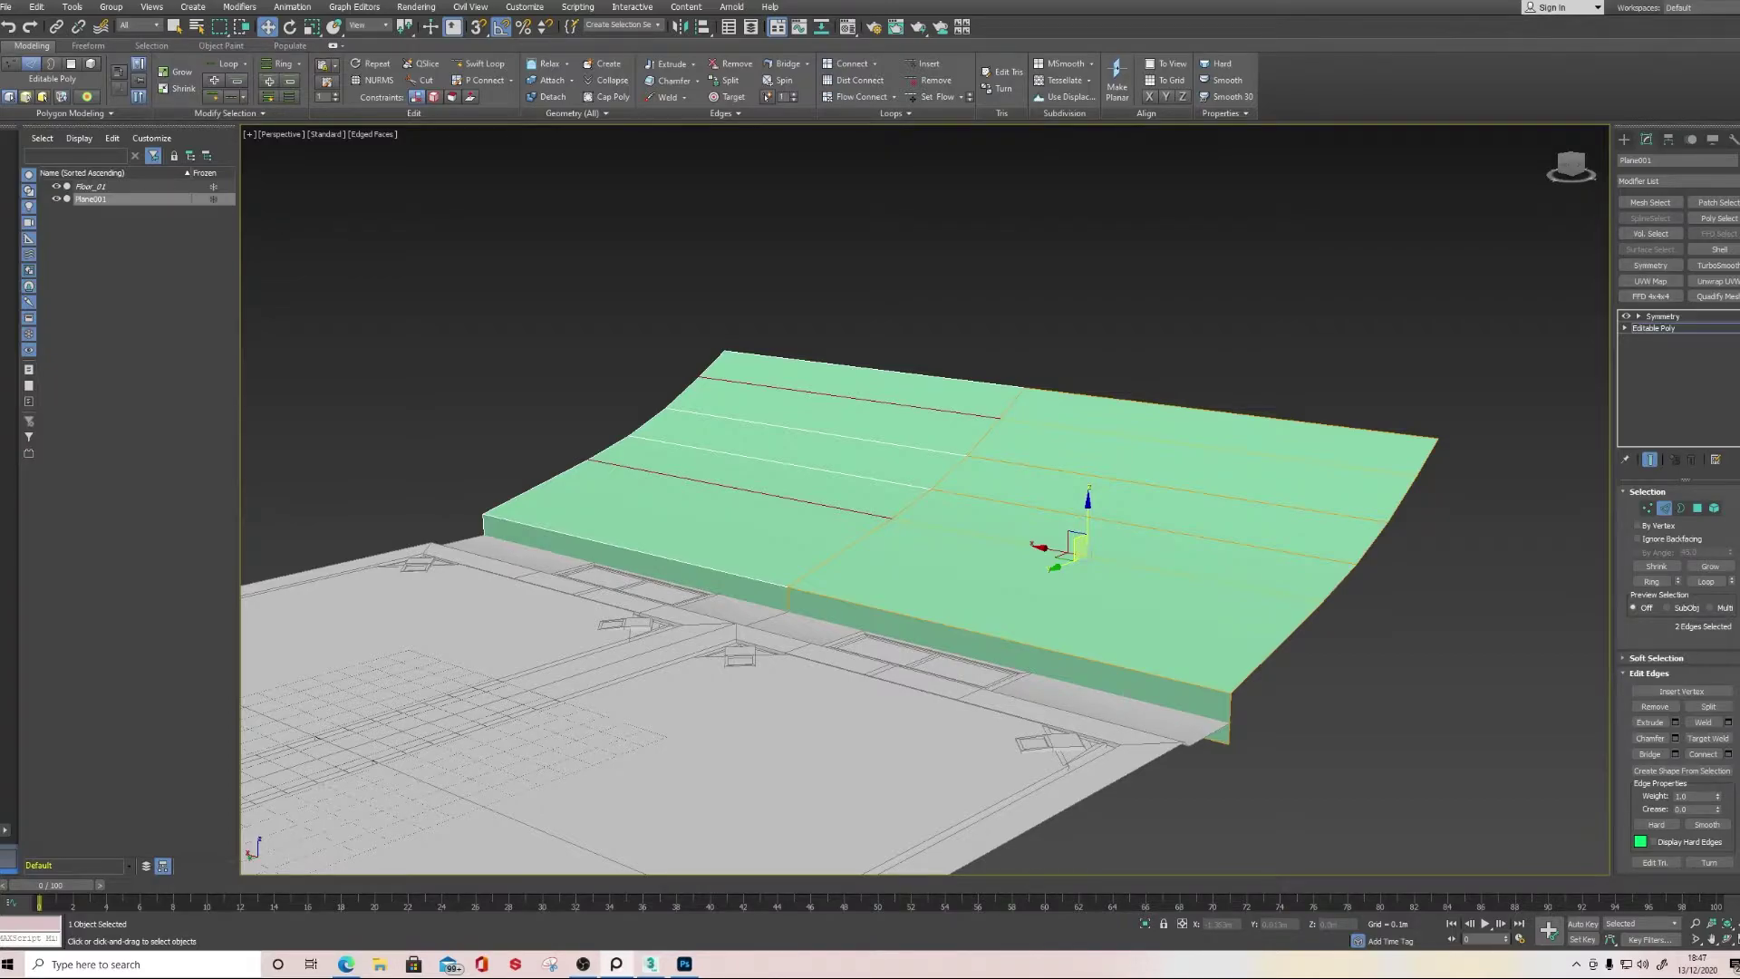
middle_click_drag(447, 457, 713, 453, "alt")
left_click(917, 428)
left_click_drag(961, 459, 959, 462)
middle_click_drag(960, 453, 954, 512)
middle_click_drag(954, 512, 925, 543, "alt")
scroll(953, 530, "up", 4)
scroll(954, 535, "down", 4)
left_click_drag(873, 569, 1013, 386, "shift")
Try to extend the steeper face's upper edge into a horizontal ledge with a vertical face
left_click_drag(969, 441, 886, 433, "shift")
middle_click_drag(839, 487, 904, 514)
key("ctrl+z")
key("ctrl+z")
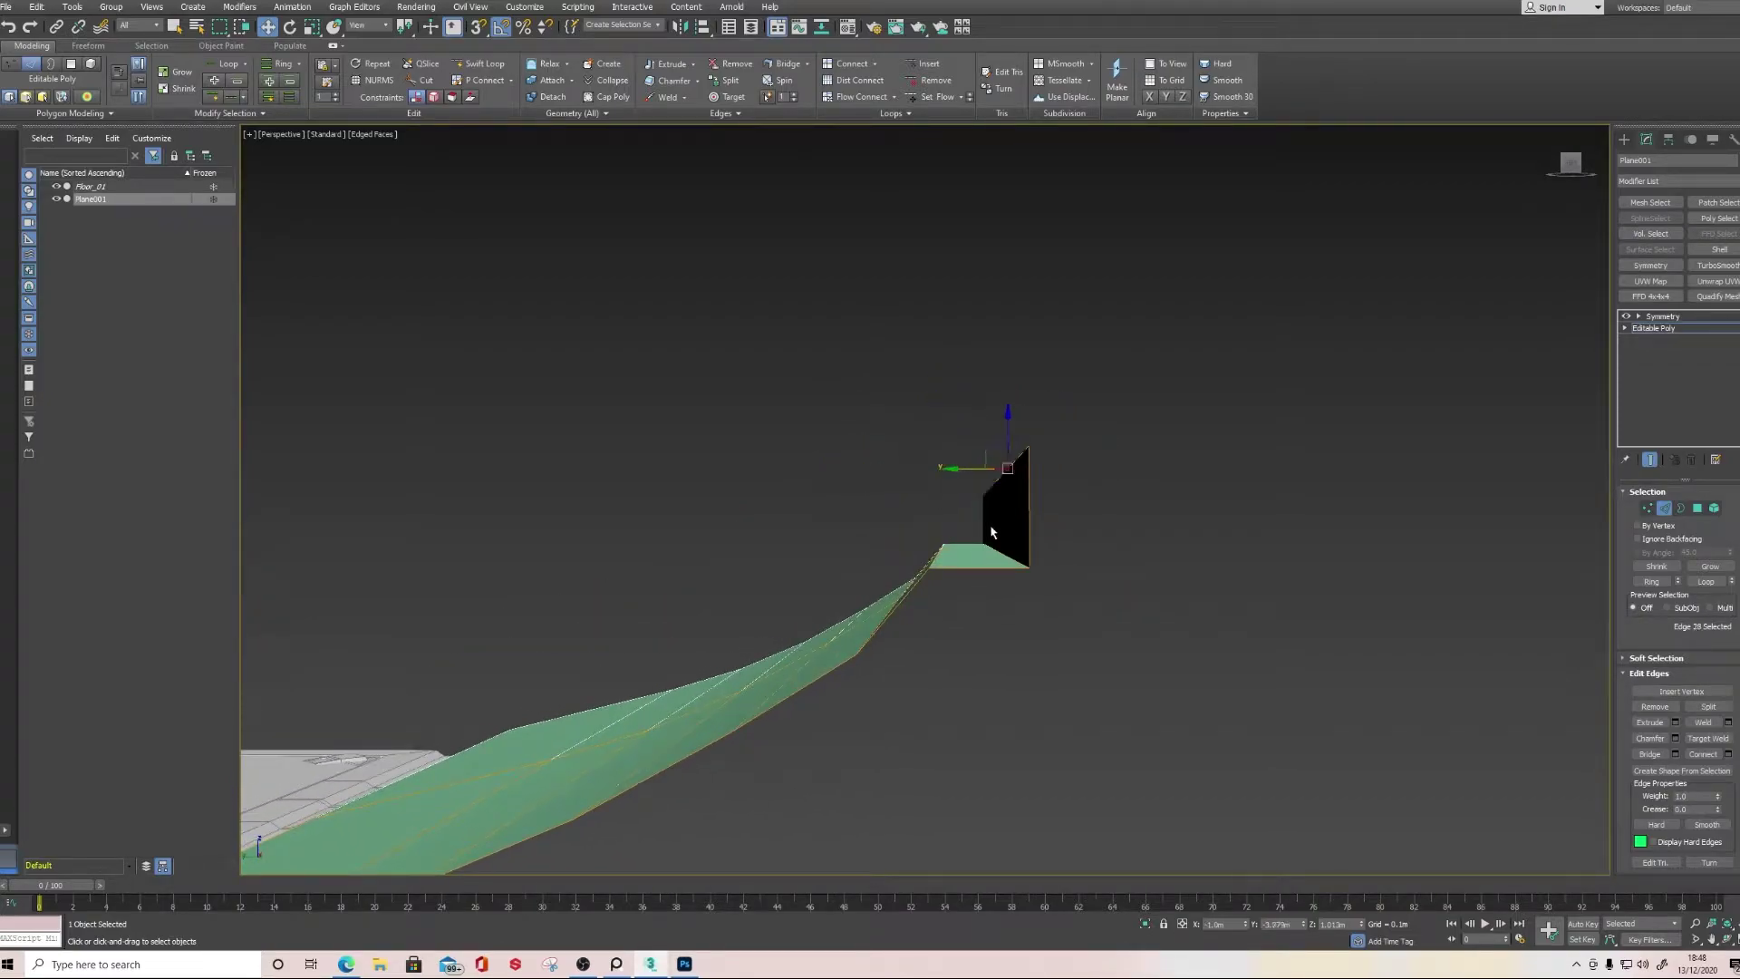
Extend the steeper face's upper edge straight up into a vertical face and extrude that polygon about 0.15 m backward
left_click_drag(937, 513, 942, 403, "shift")
middle_click_drag(901, 489, 921, 495, "alt")
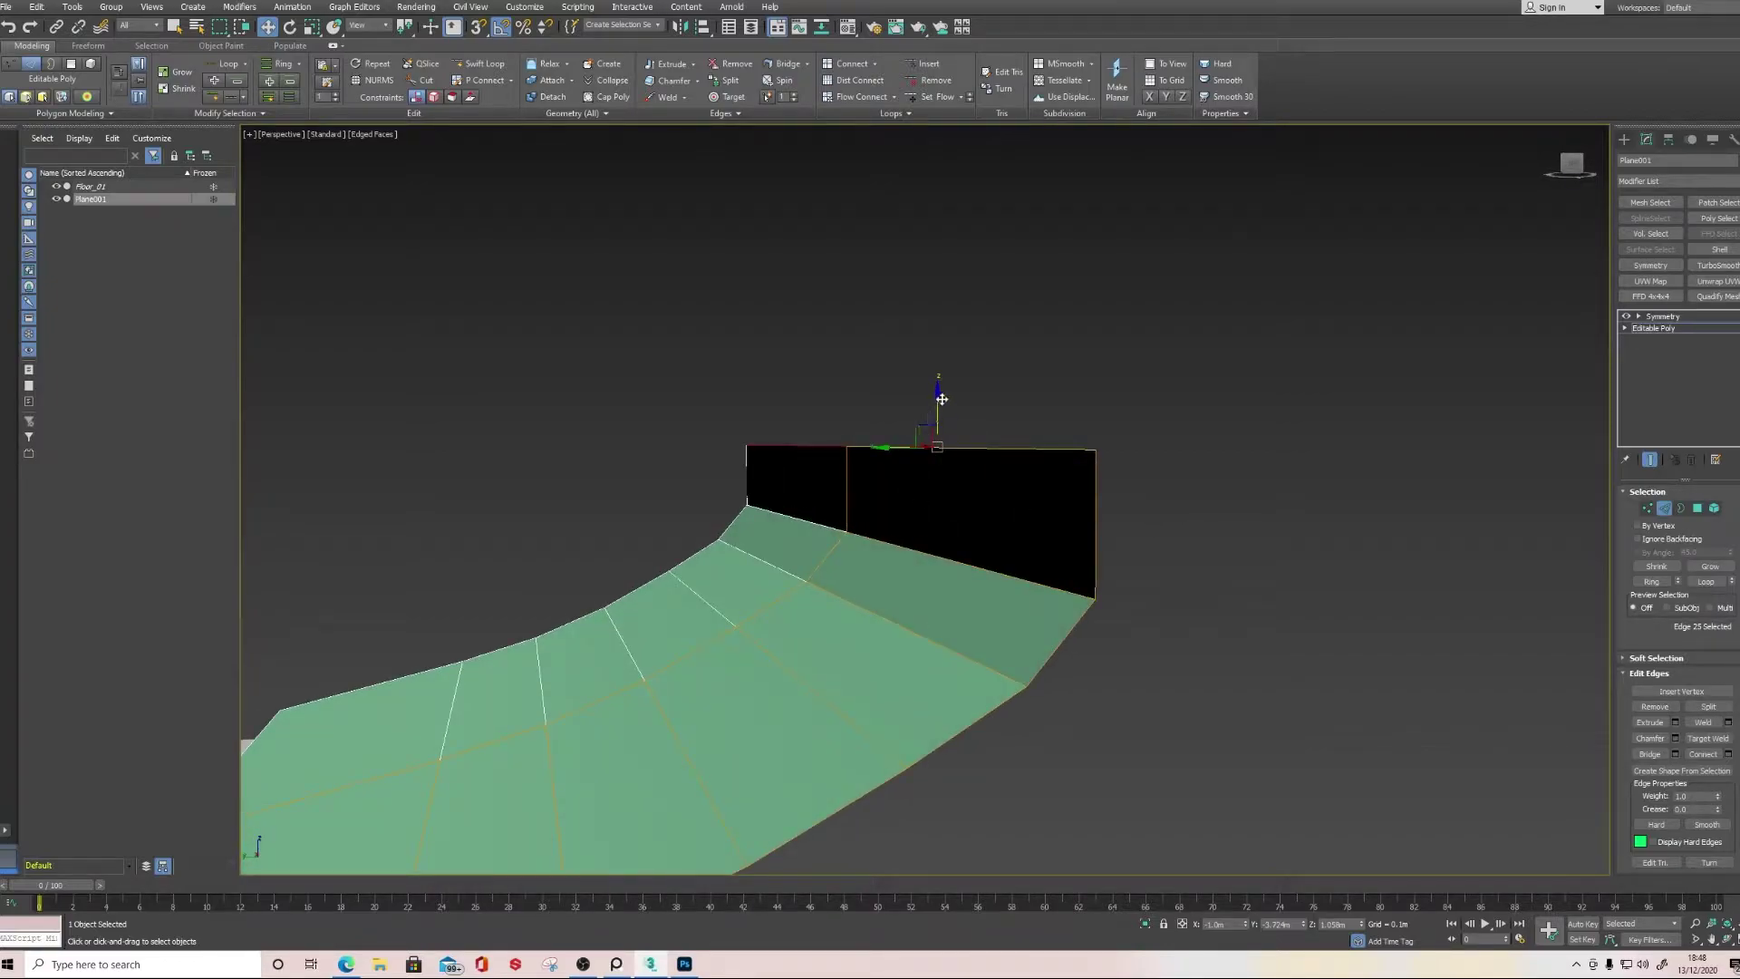
left_click(1697, 508)
left_click(874, 496)
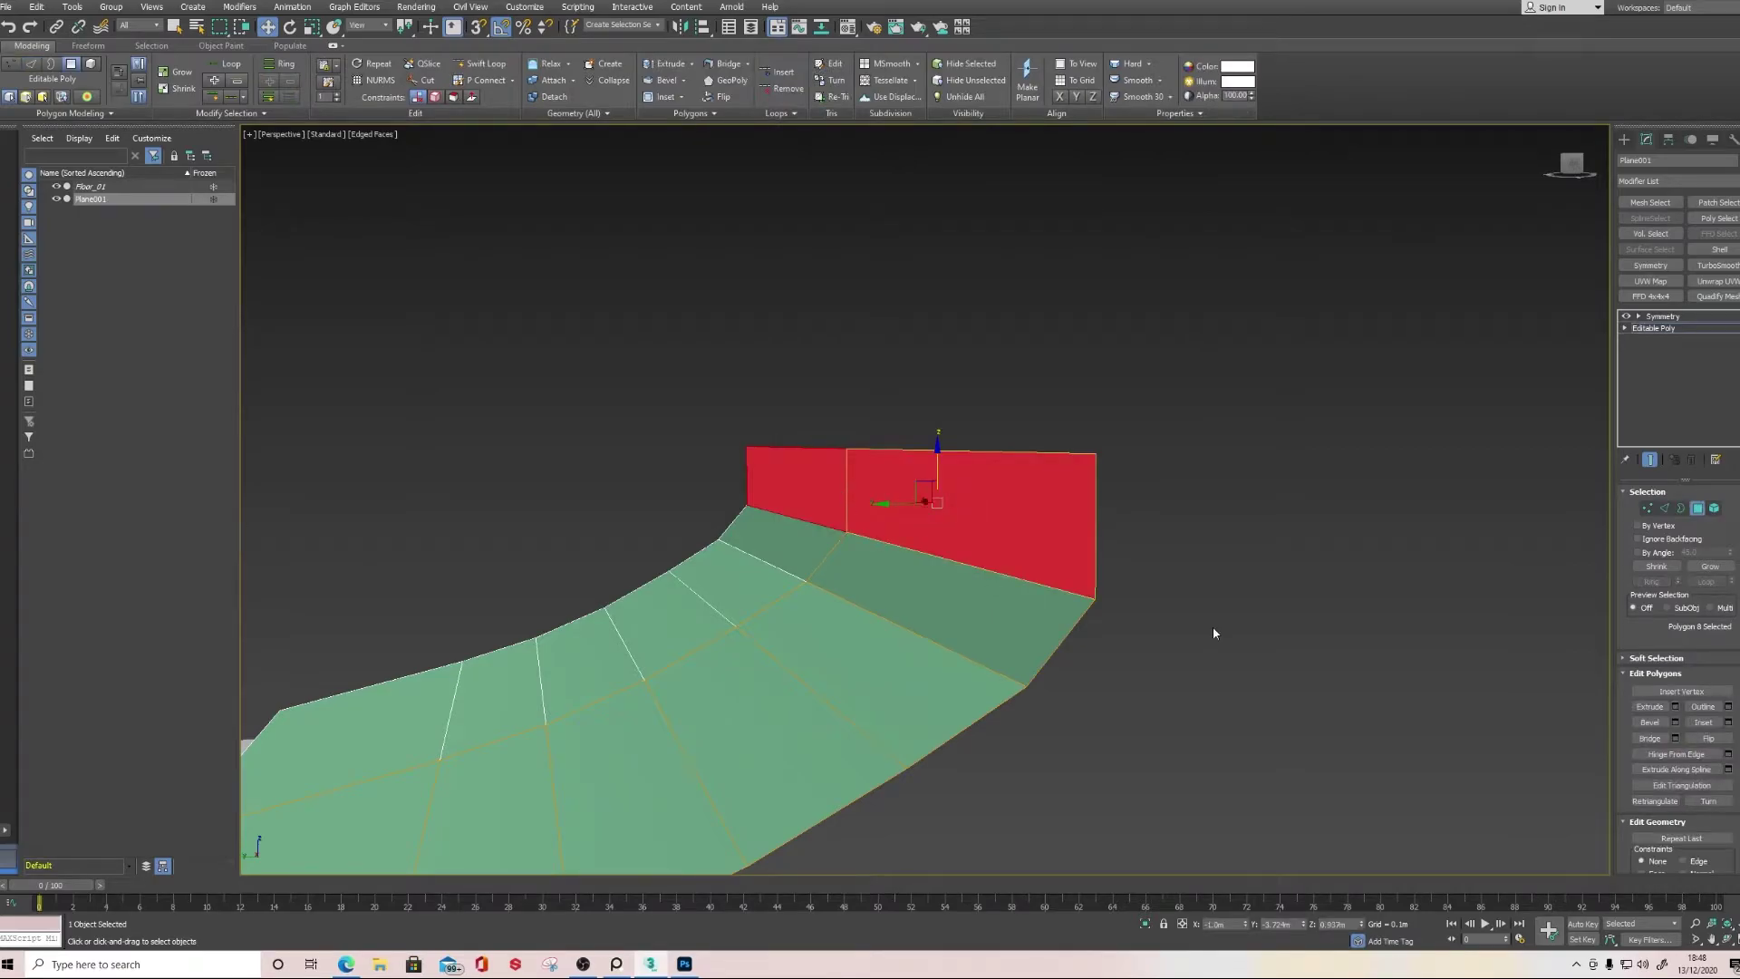
left_click(1675, 705)
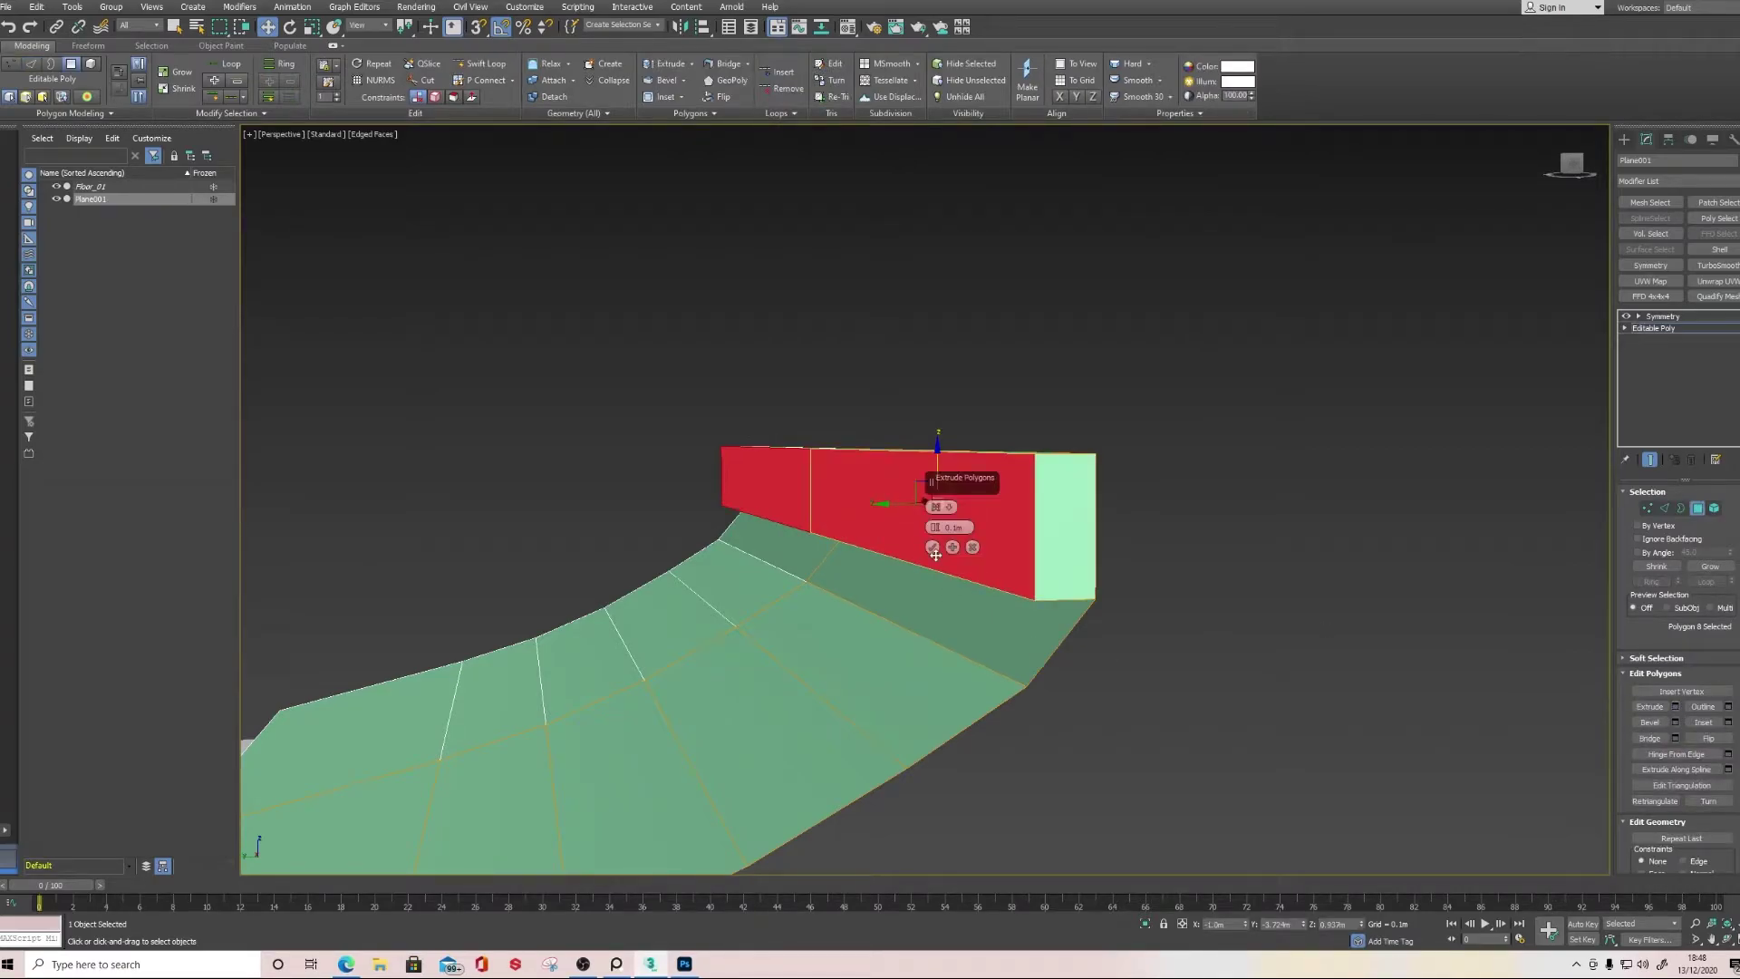
left_click_drag(934, 526, 946, 604)
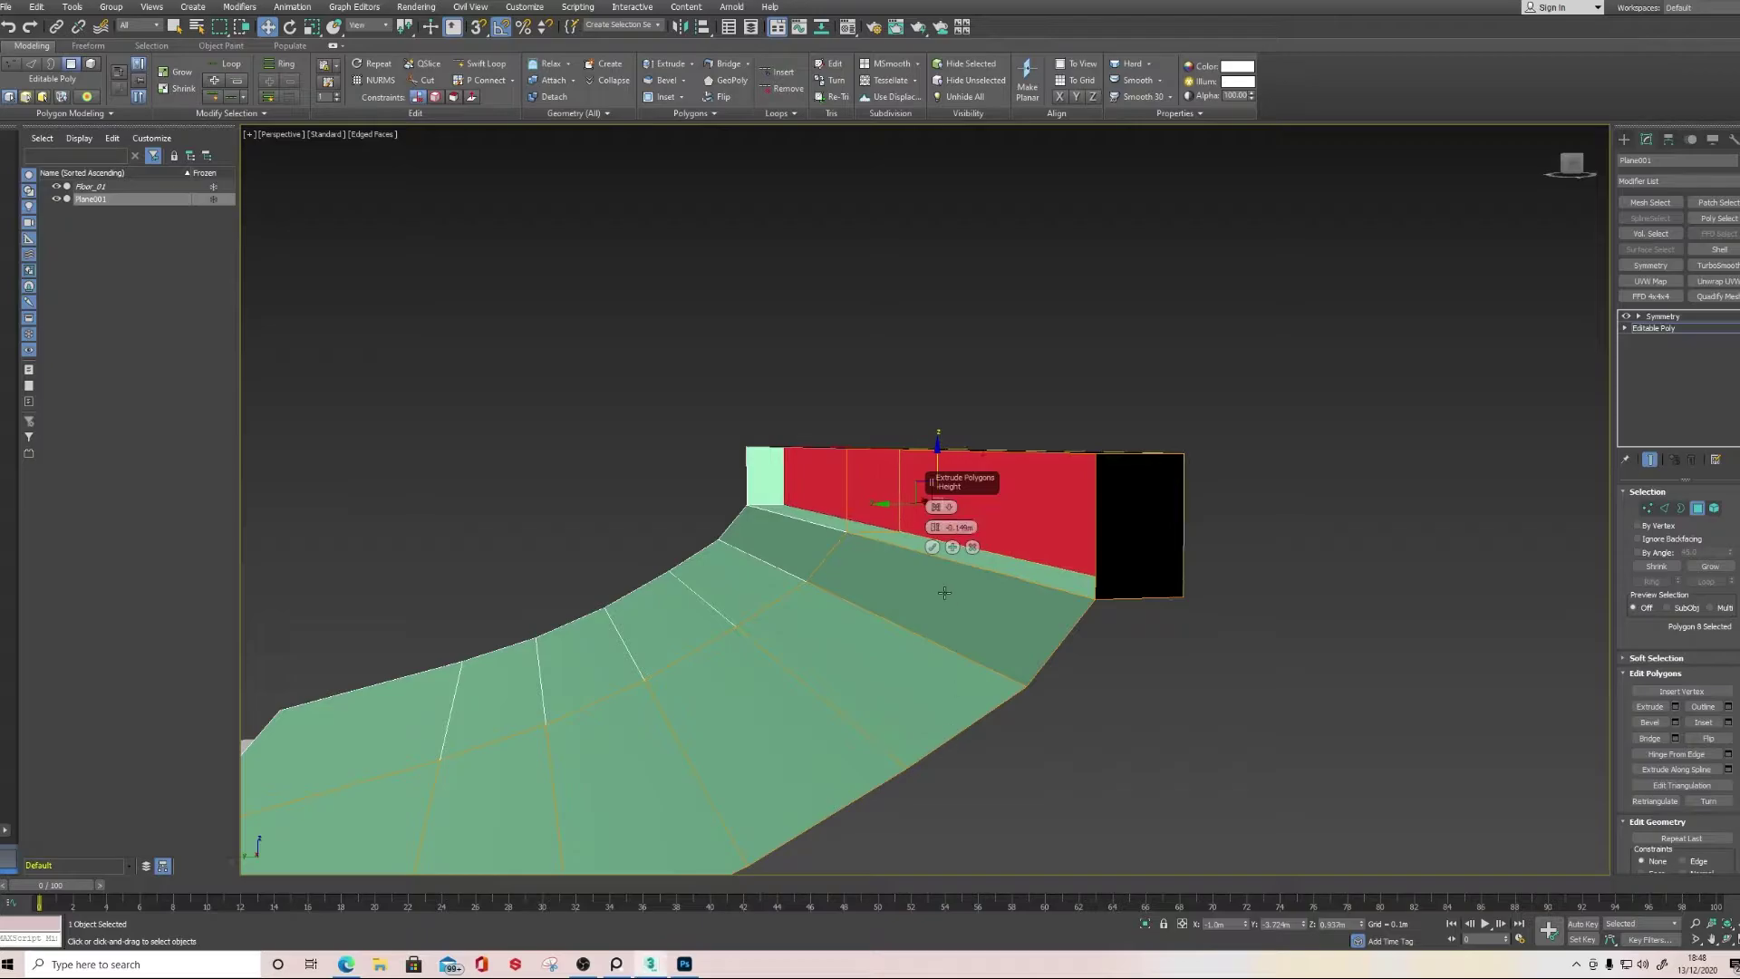
left_click(933, 547)
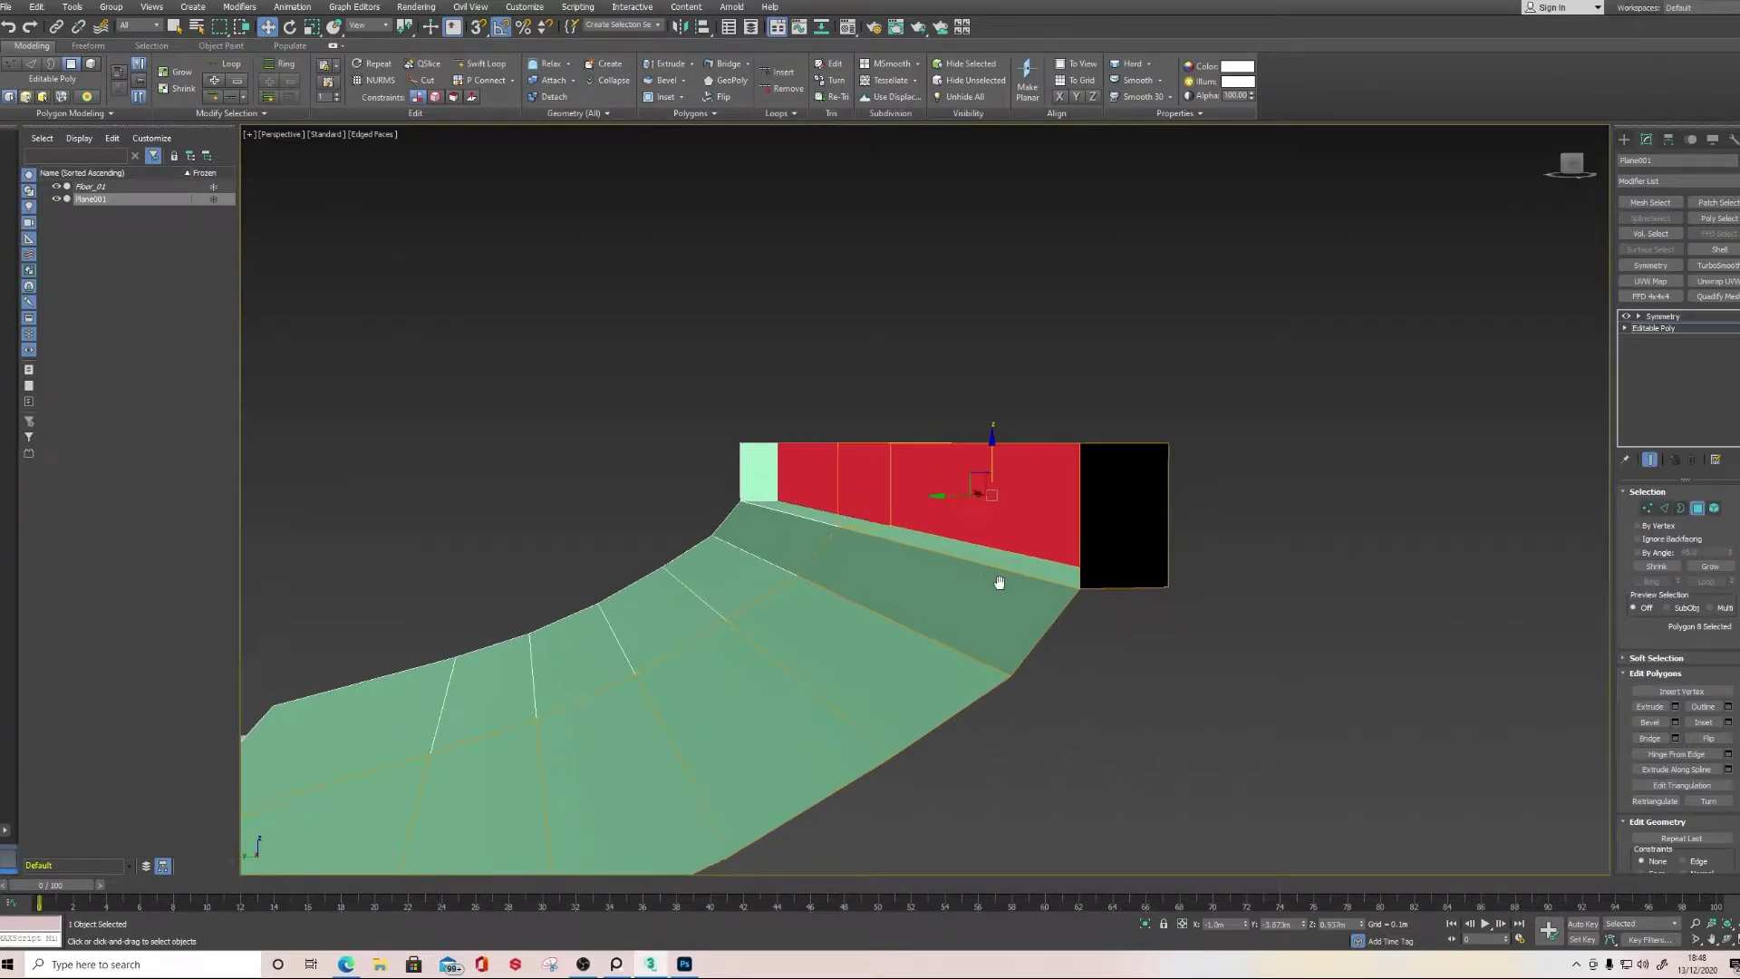
Delete the recess's end-cap polygons at the symmetry centre and at the outer end
scroll(1002, 582, "down", 3)
left_click(577, 472)
left_click(634, 473)
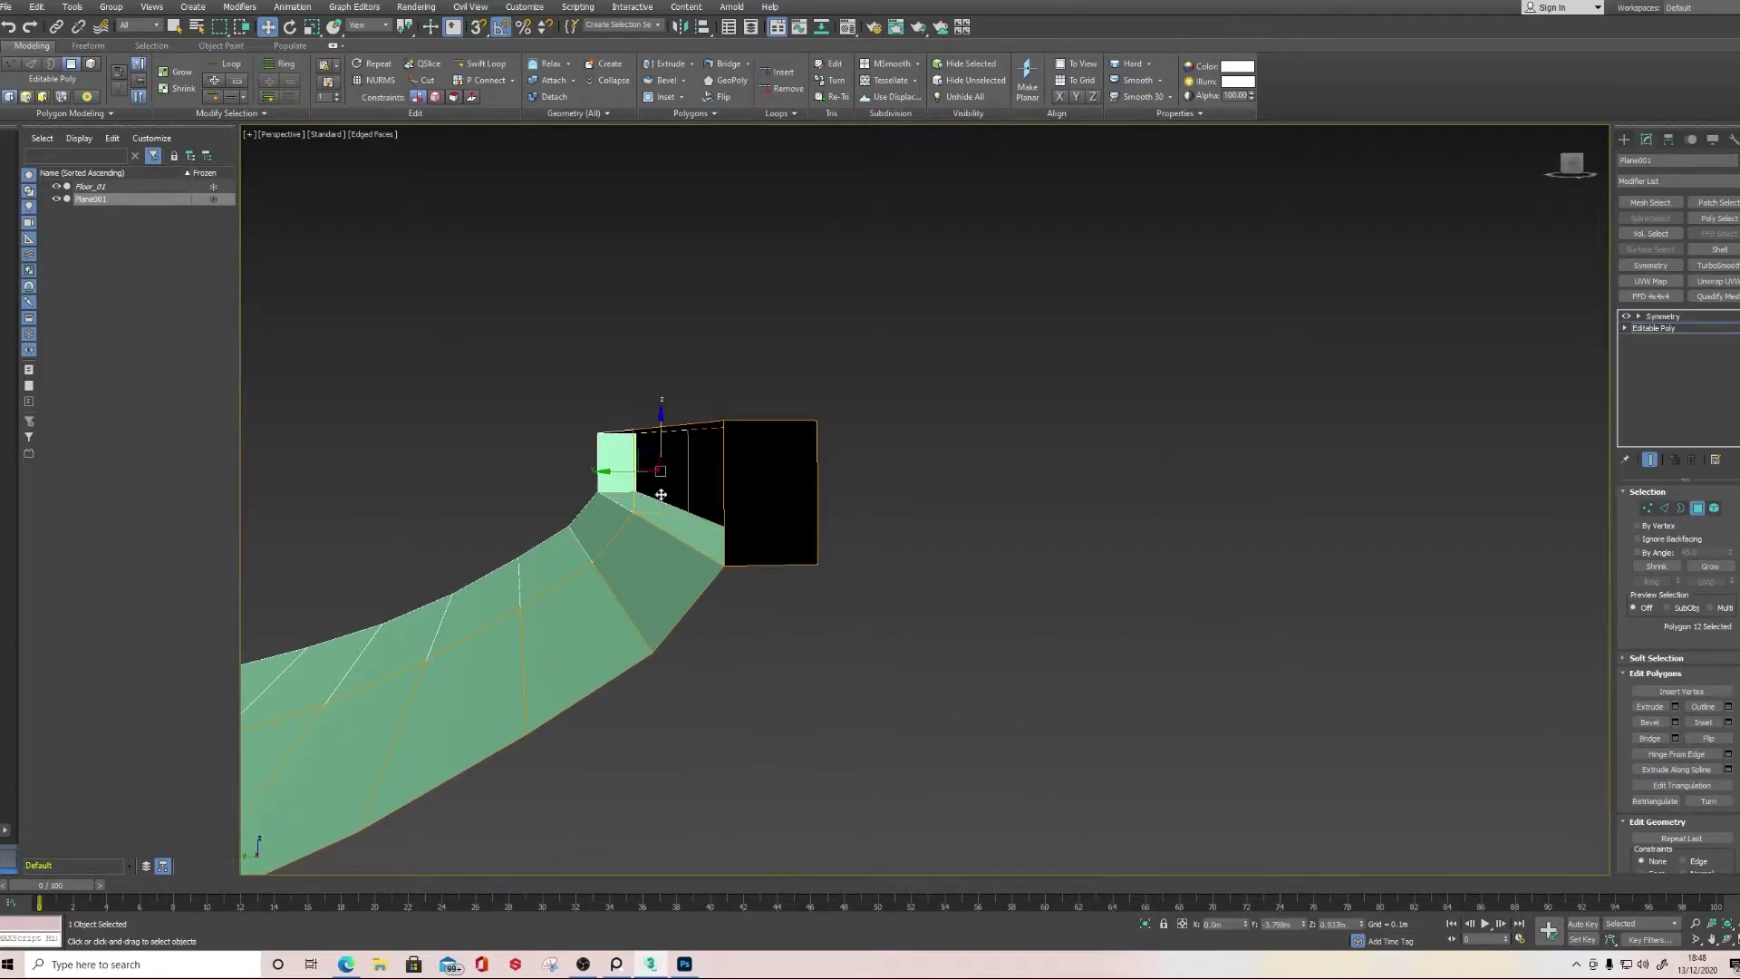
left_click(774, 515, "ctrl")
key("Delete")
middle_click_drag(778, 518, 991, 455, "alt")
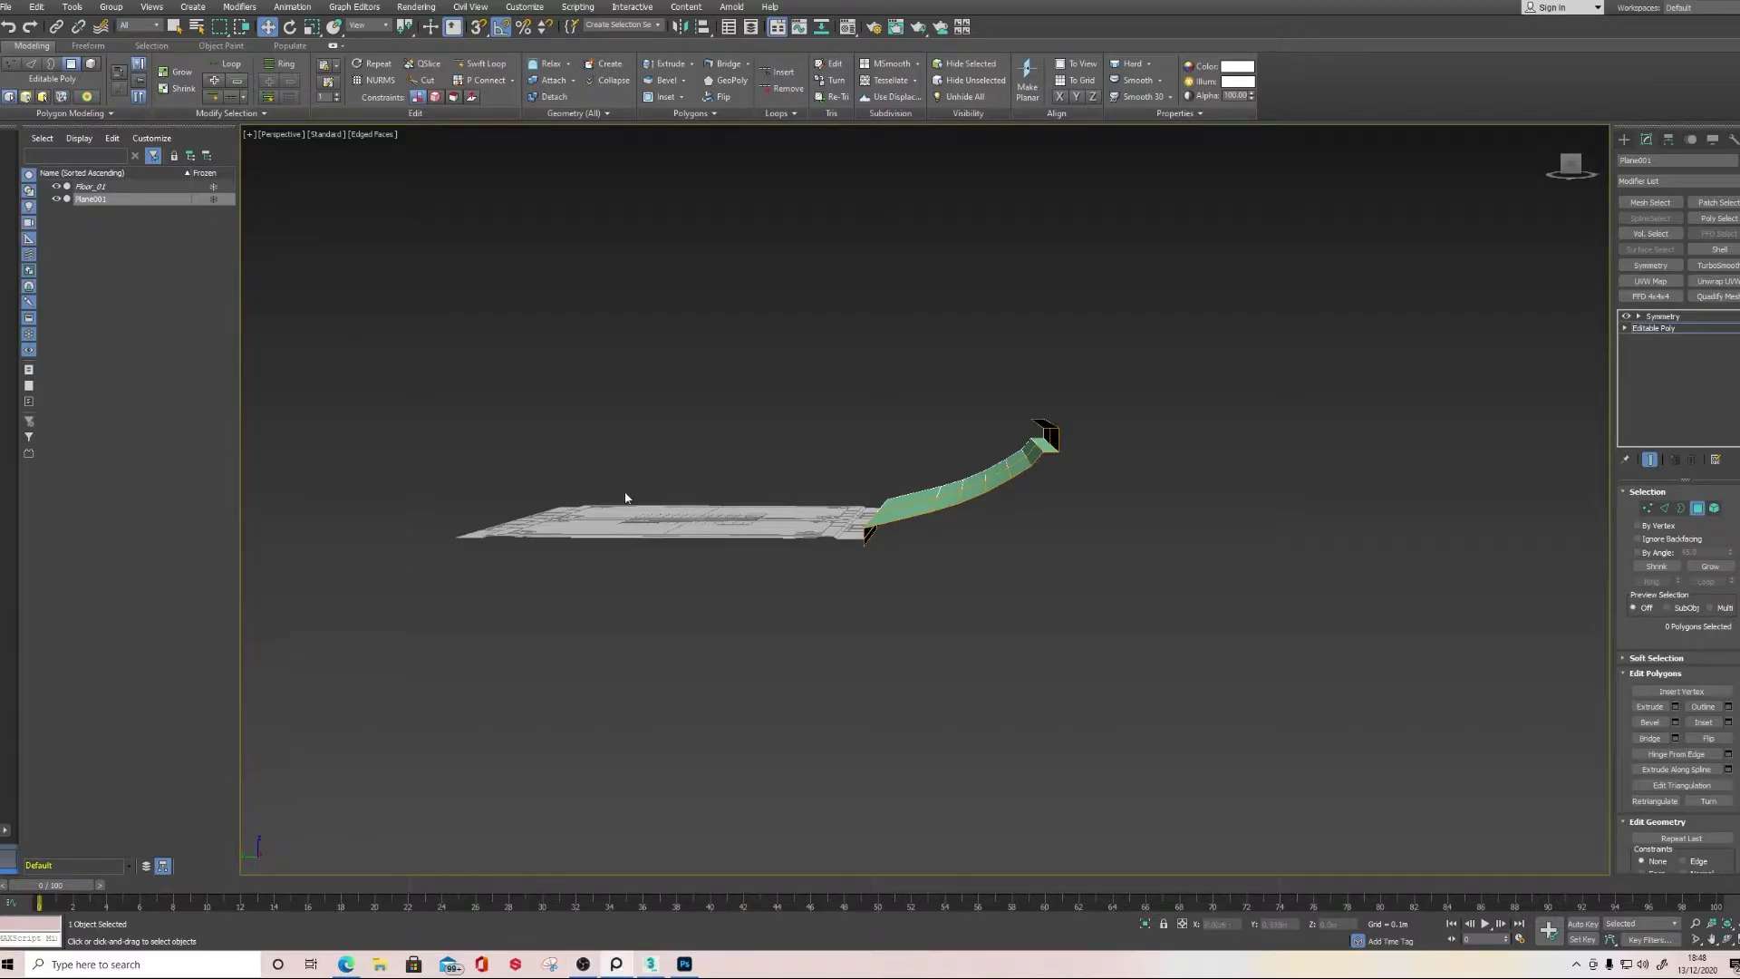
Extend the recess's upper front edge upward and inward through three angled faces to form the upper wall
scroll(933, 466, "up", 5)
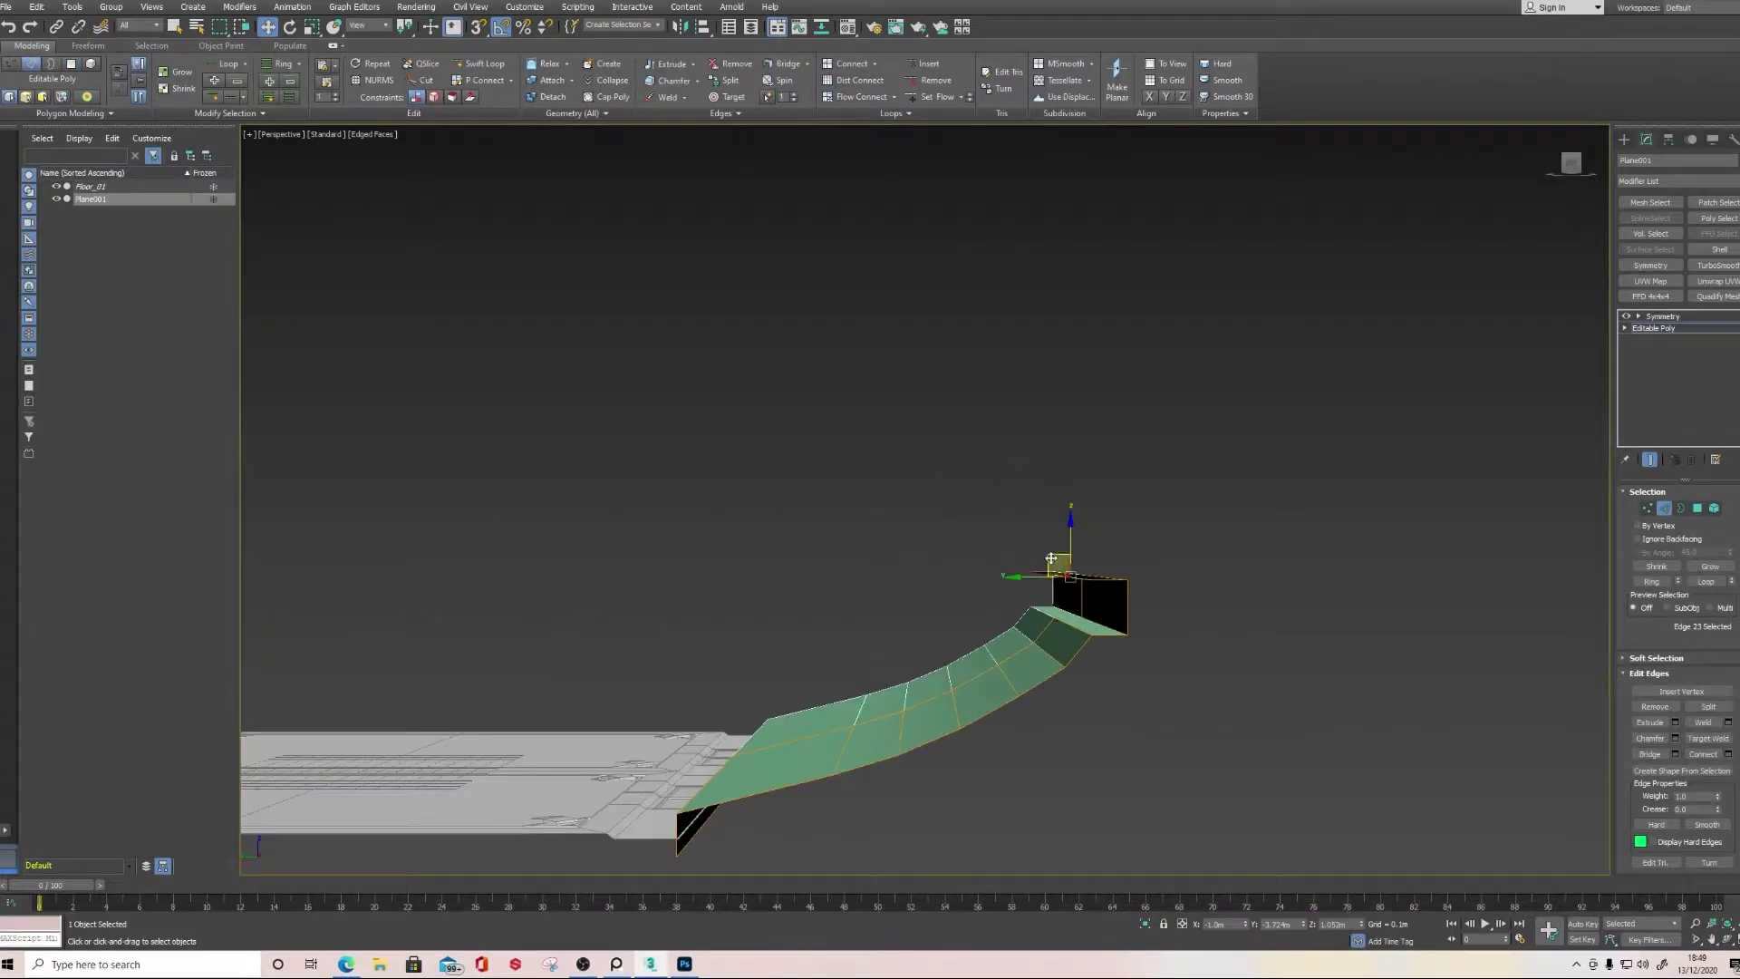
left_click_drag(1057, 569, 713, 263, "shift")
middle_click_drag(777, 496, 935, 324)
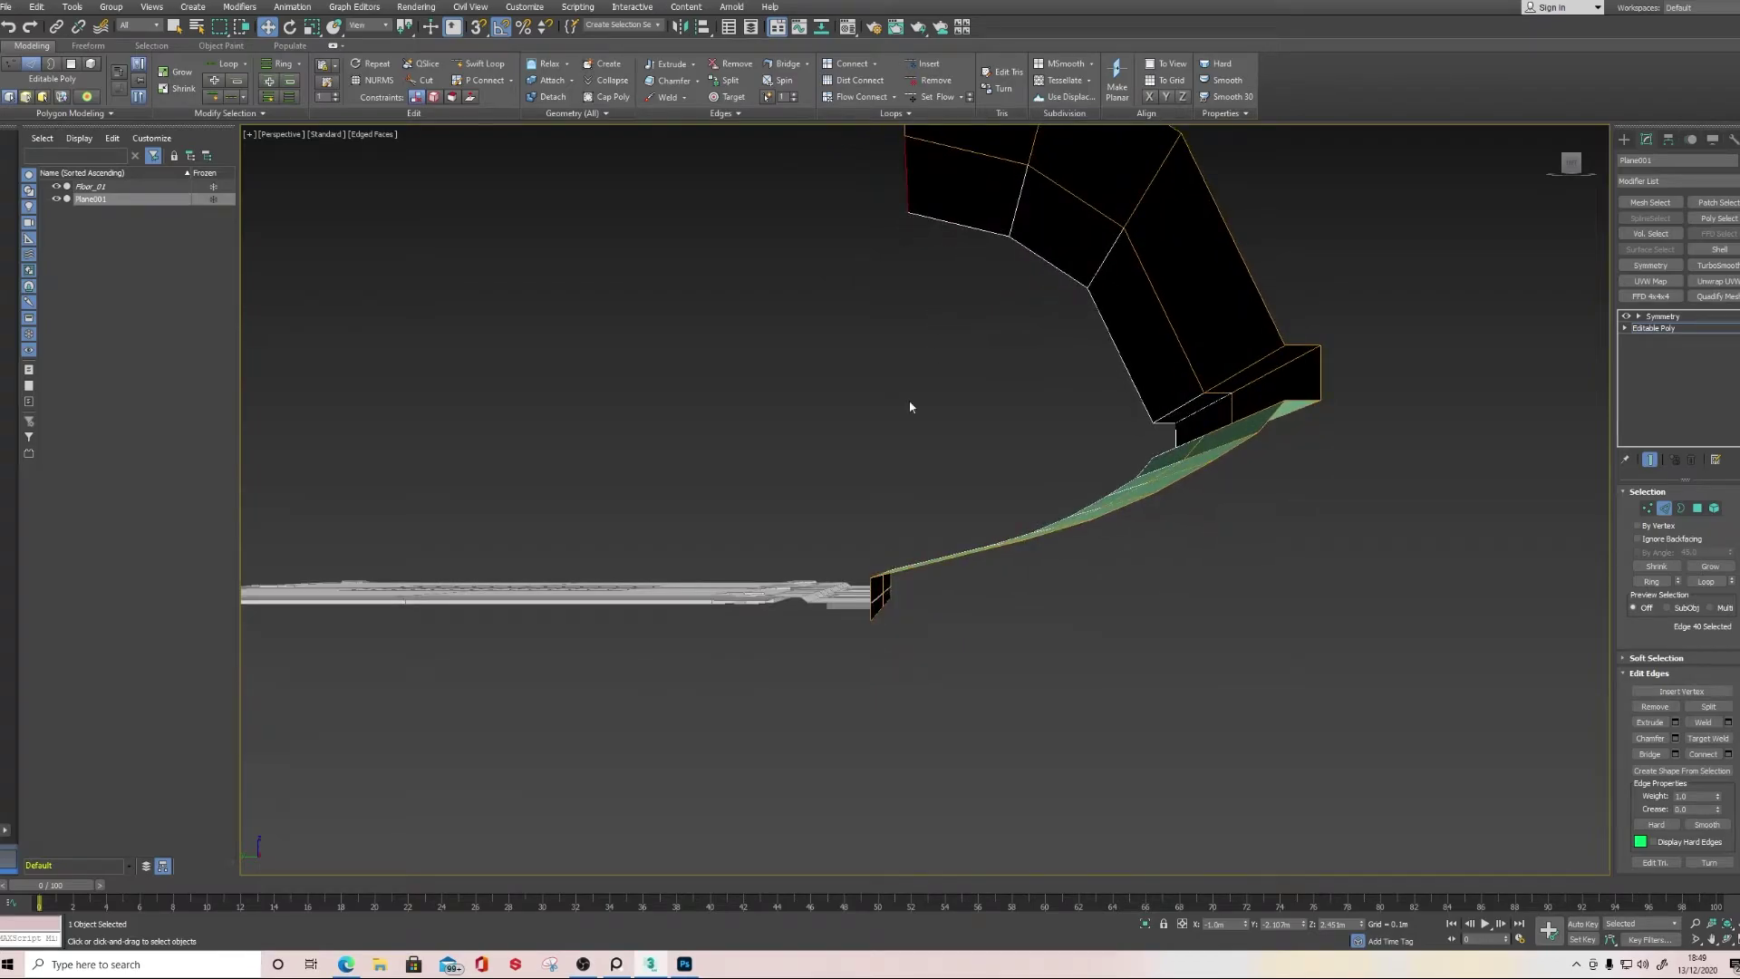
Align the upper wall's end edge with the lower wall's base edge by copying the base edge's Y coordinate to it
middle_click_drag(911, 201, 930, 480, "alt")
left_click(883, 581)
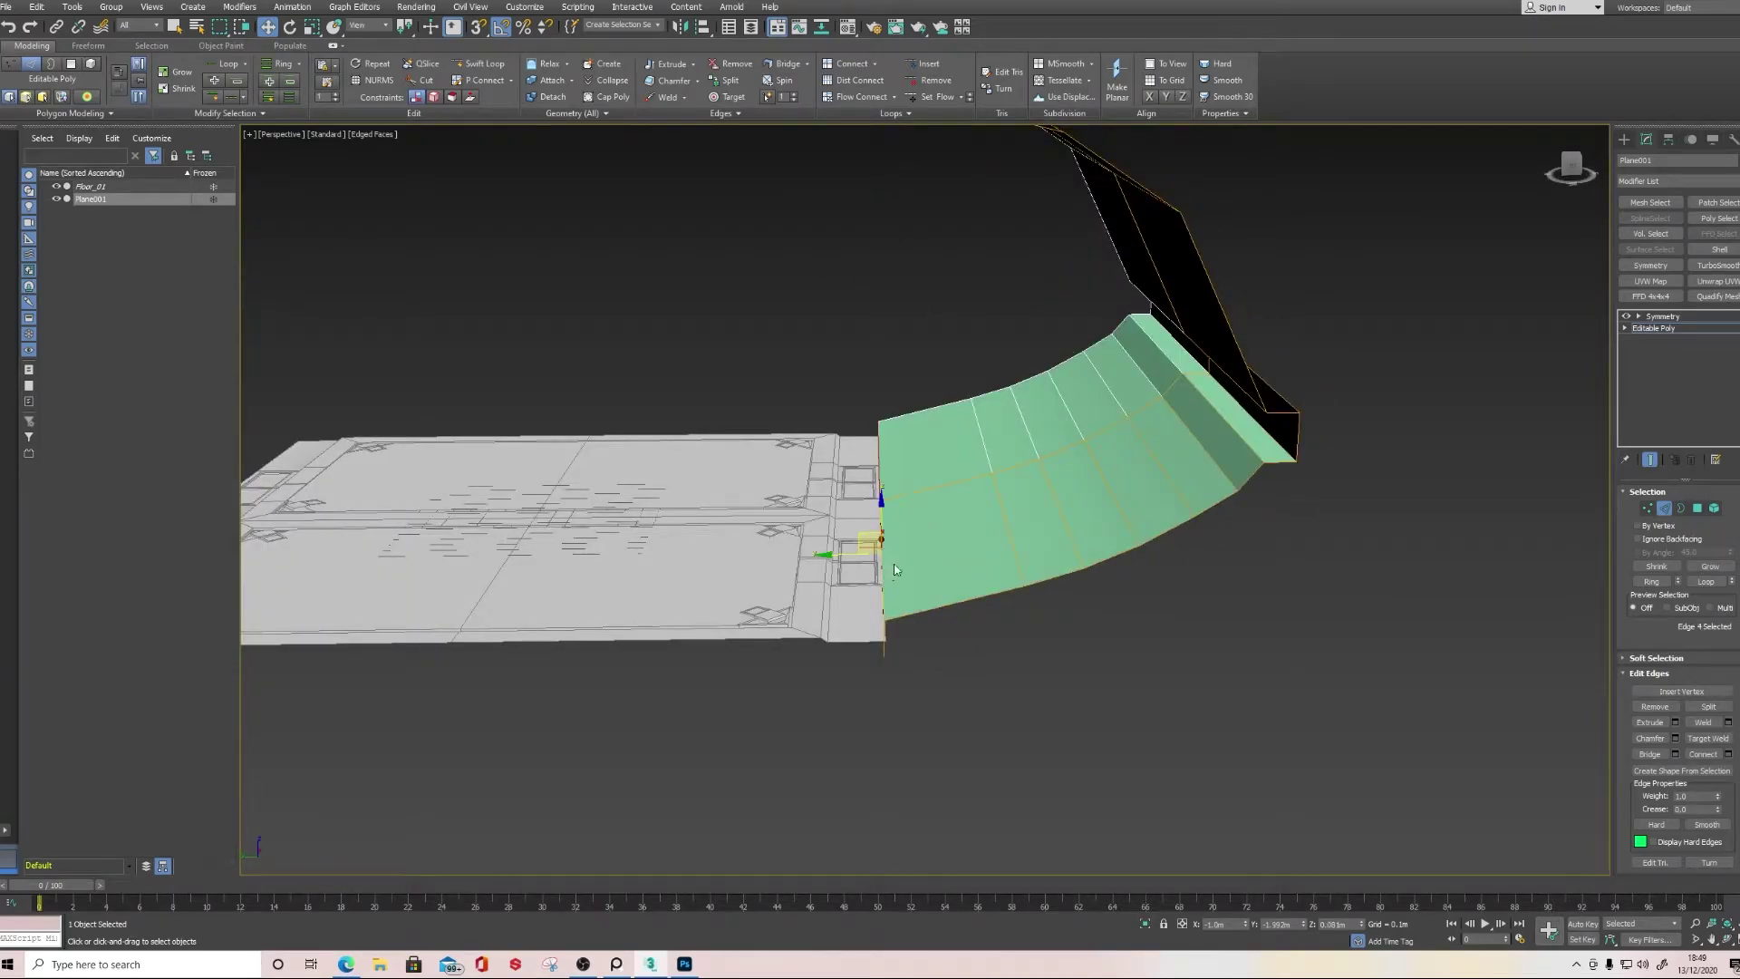
double_click(1297, 922)
key("ctrl+c")
middle_click_drag(971, 692, 915, 544, "alt")
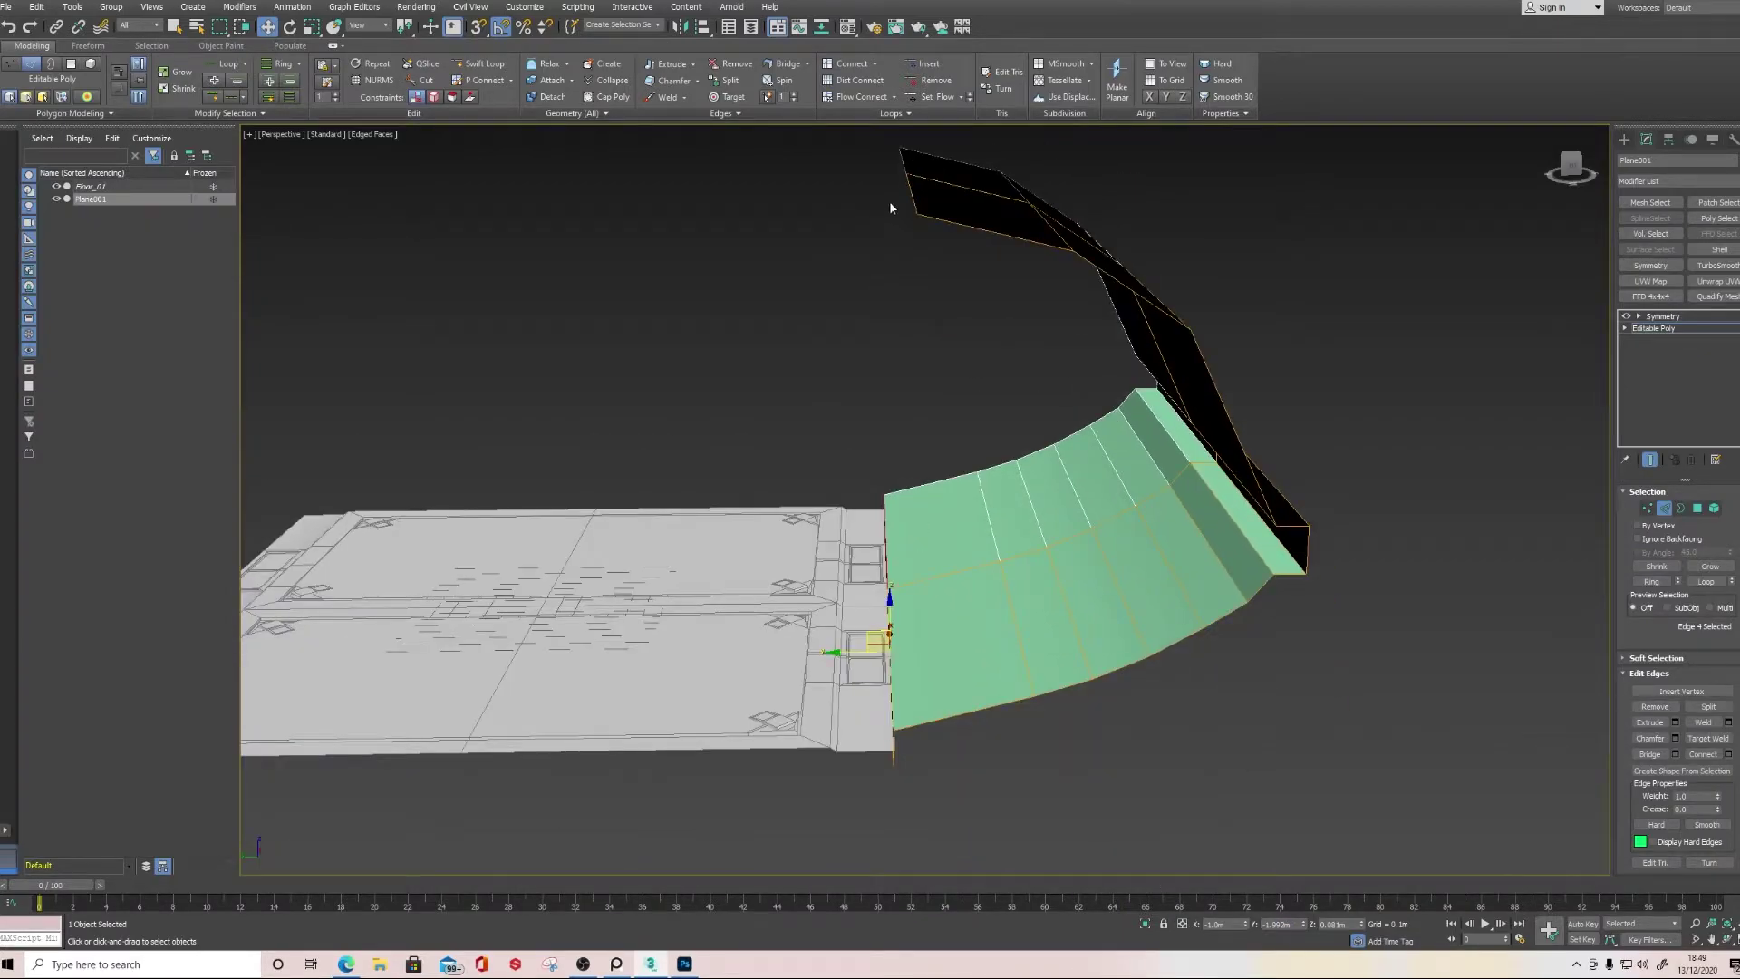
left_click(917, 204)
double_click(1294, 924)
key("ctrl+v")
middle_click_drag(1065, 632, 1065, 716)
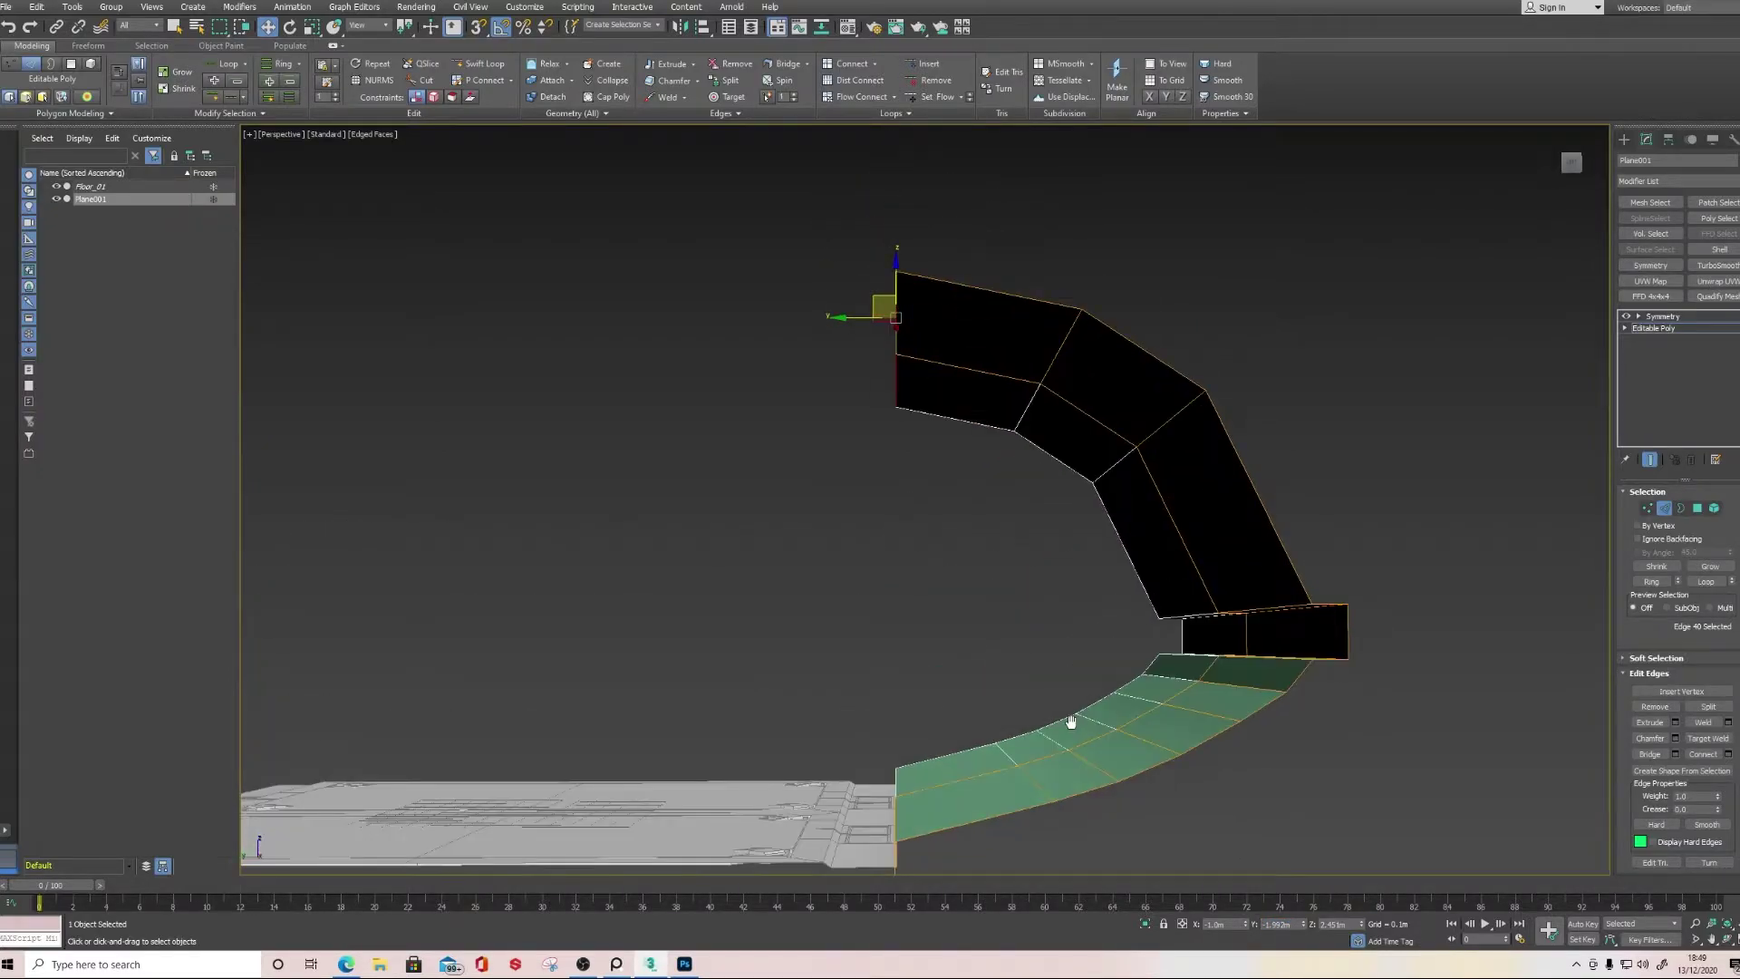
Chamfer the upper wall's two bend edges with three segments to round the profile
left_click(1025, 415)
left_click(1025, 415)
left_click(1063, 345, "ctrl")
left_click(1115, 464, "ctrl")
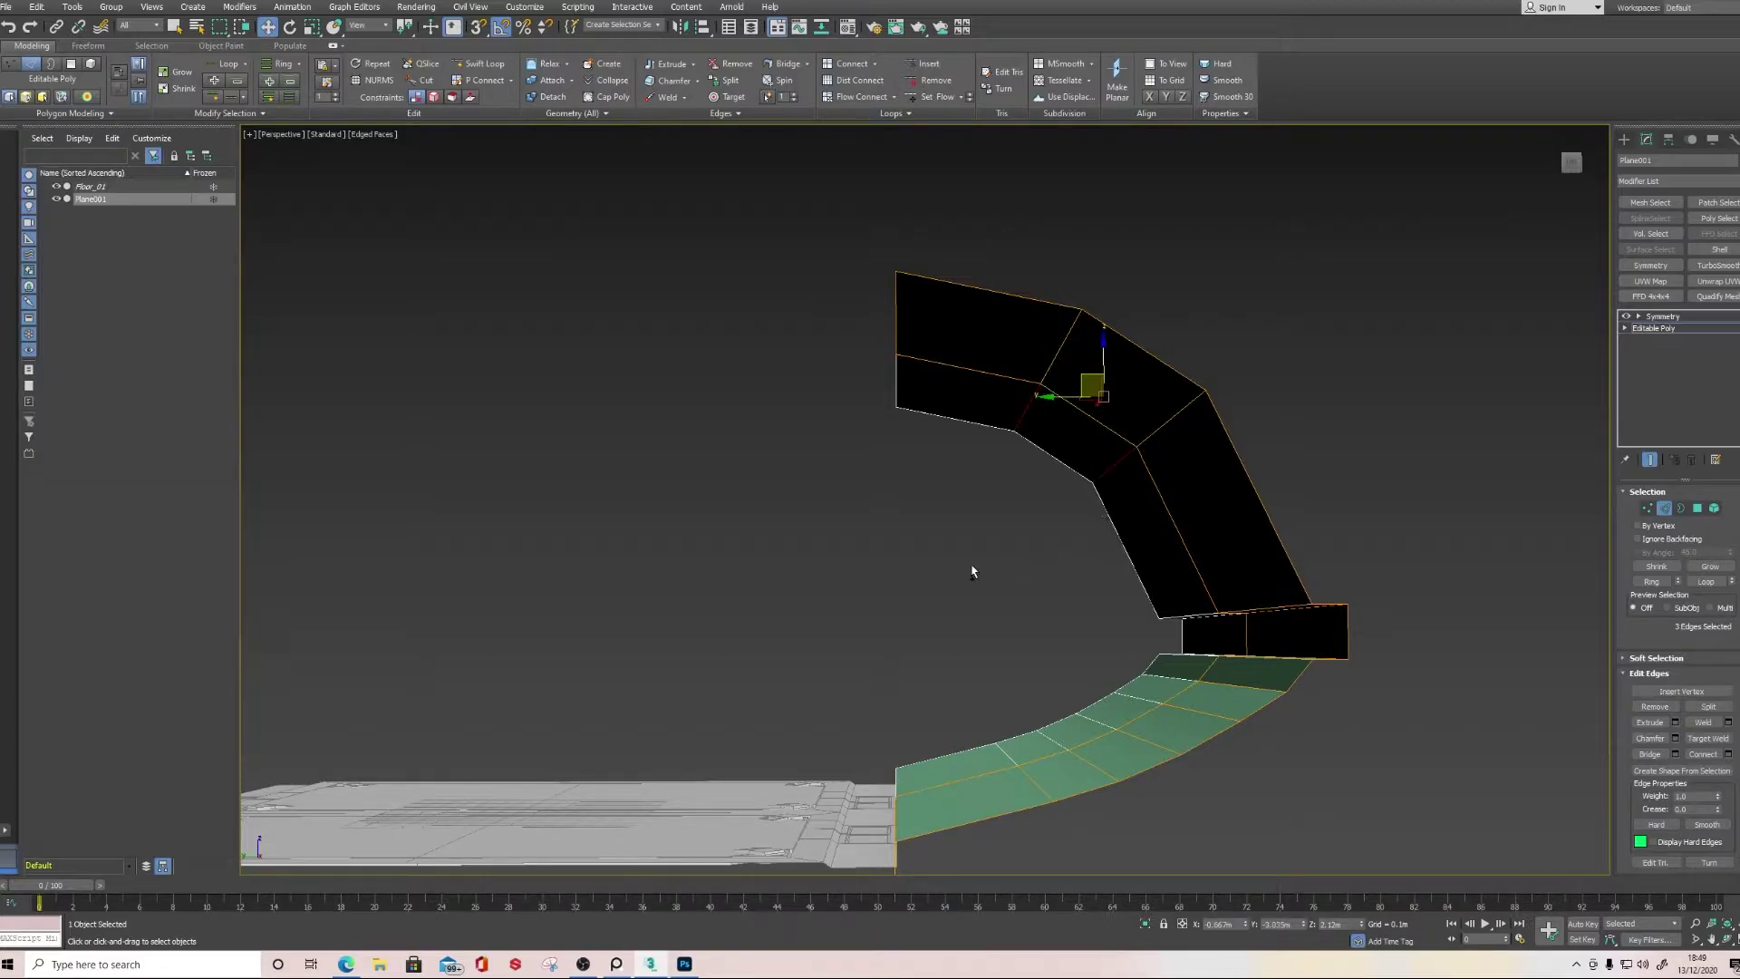
left_click(972, 572)
left_click(1066, 350)
left_click(1169, 422)
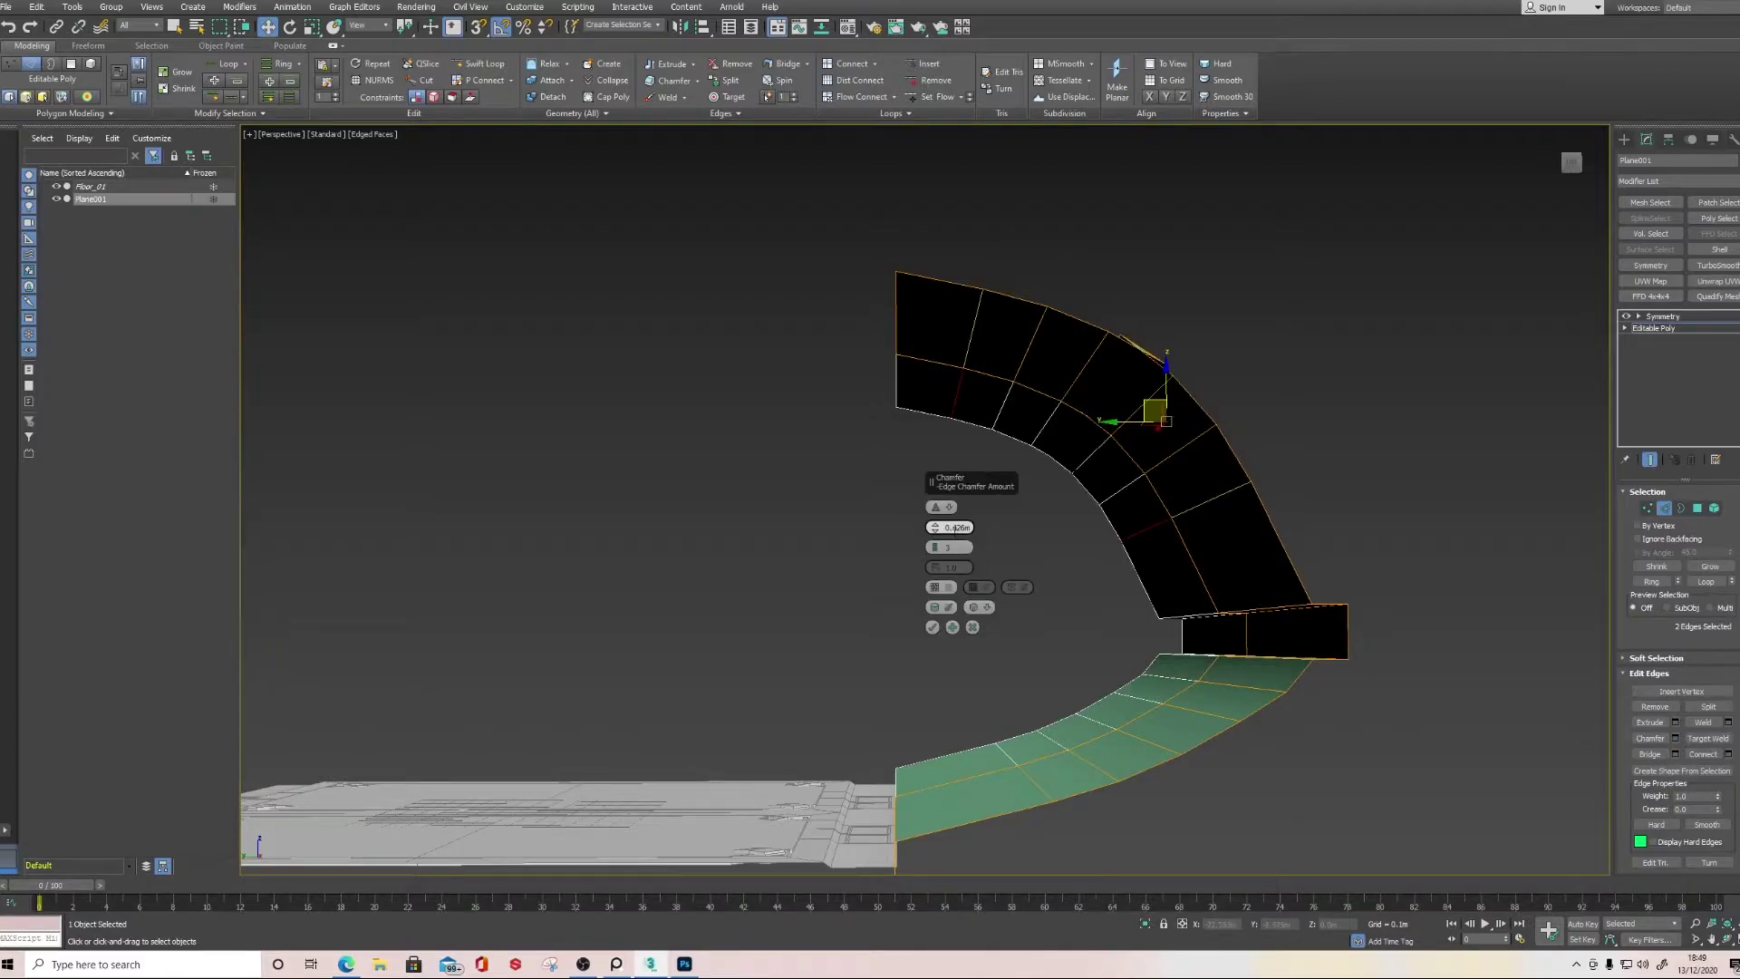
left_click_drag(935, 526, 950, 645)
left_click(931, 627)
Switch the perspective viewport's shading quality to Performance
middle_click_drag(906, 621, 1042, 551, "alt")
left_click(327, 134)
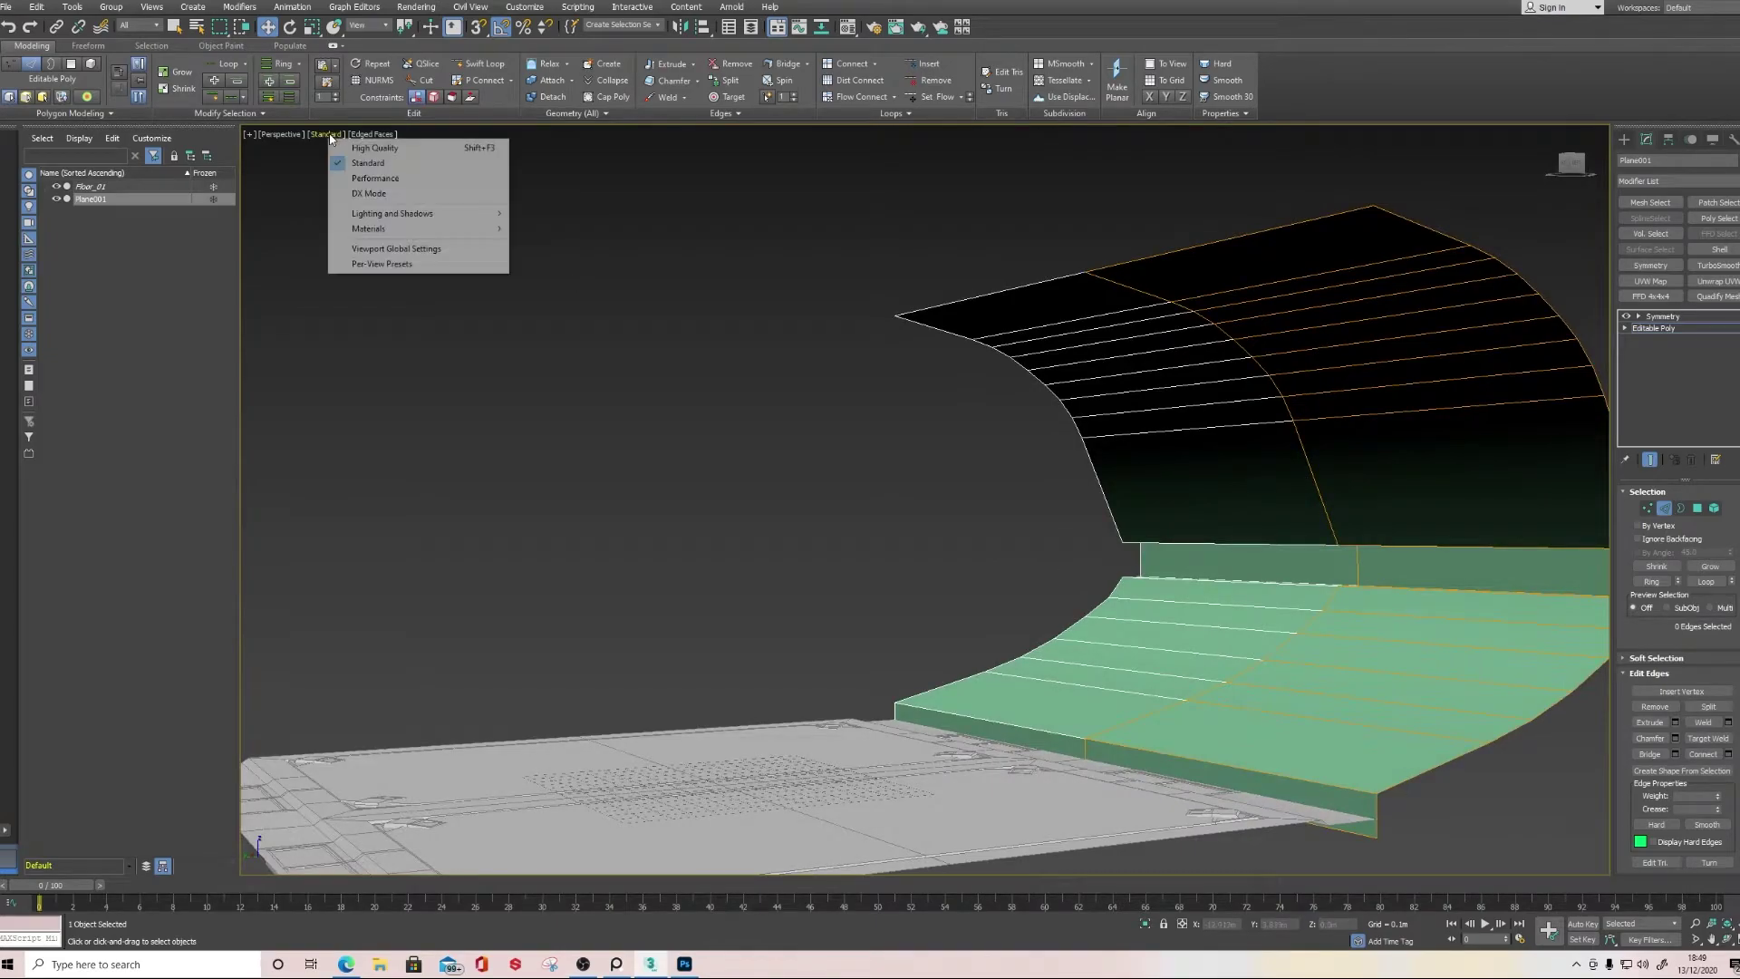
left_click(370, 158)
middle_click_drag(780, 445, 635, 439, "alt")
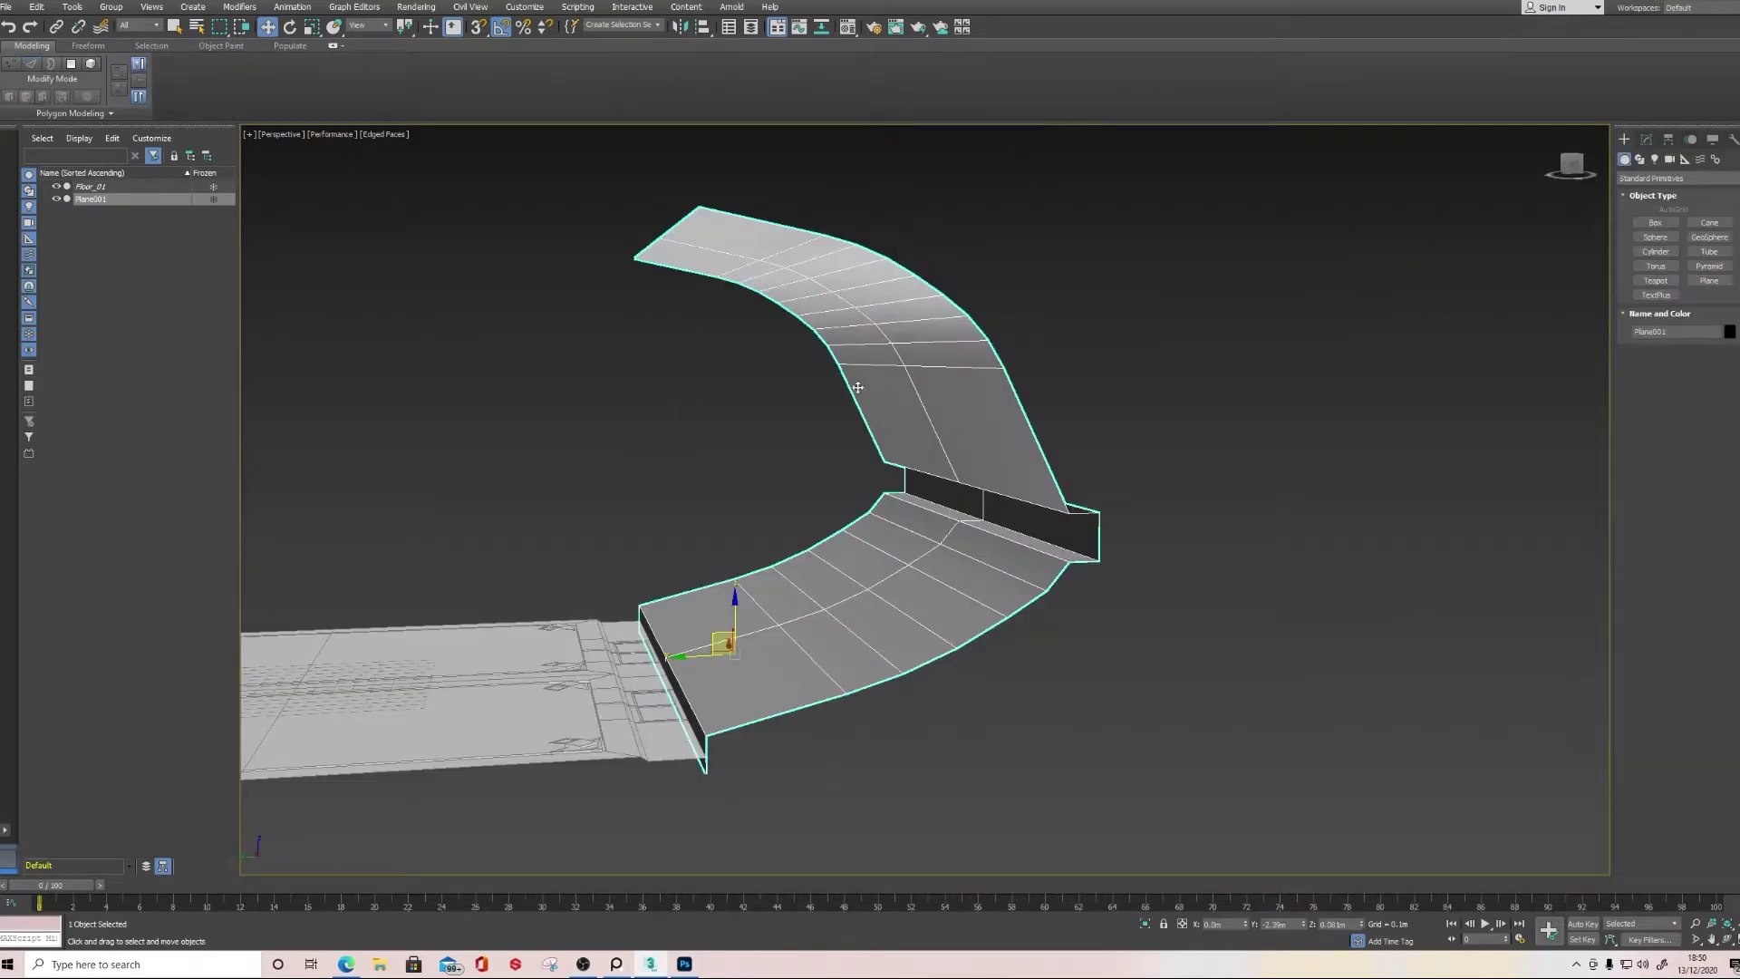
Extend the curved upper wall's top edge straight up into a vertical face
middle_click_drag(792, 308, 868, 346)
left_click(1648, 141)
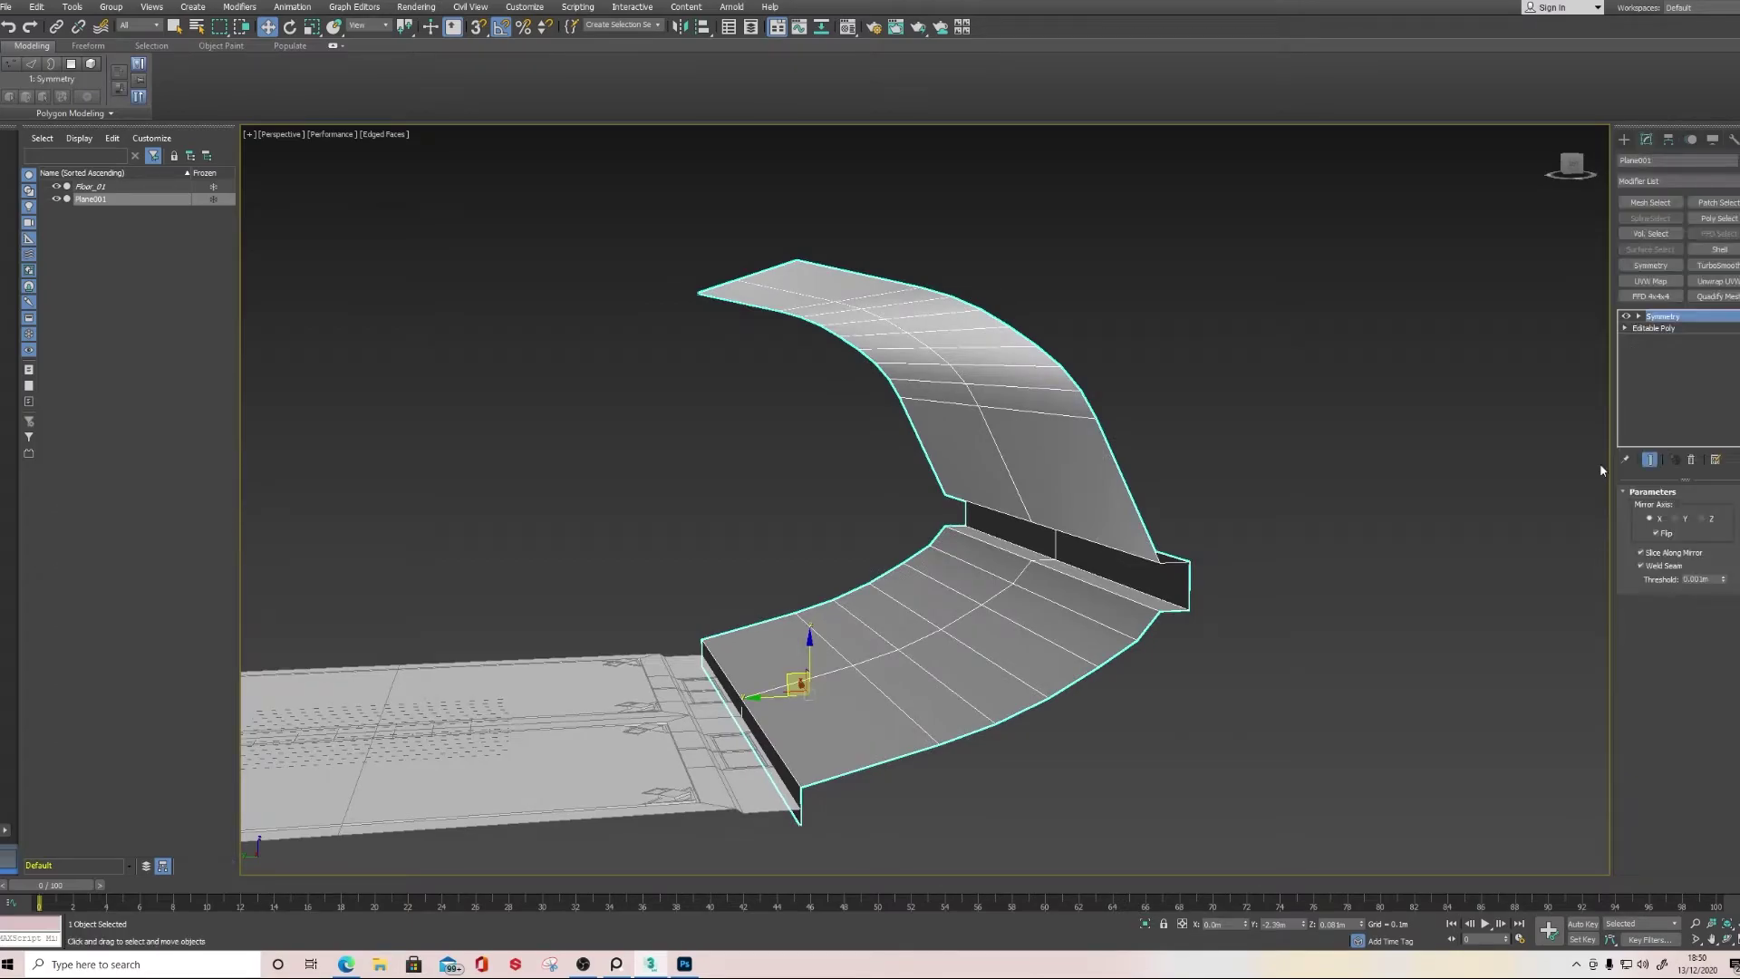
left_click(1651, 328)
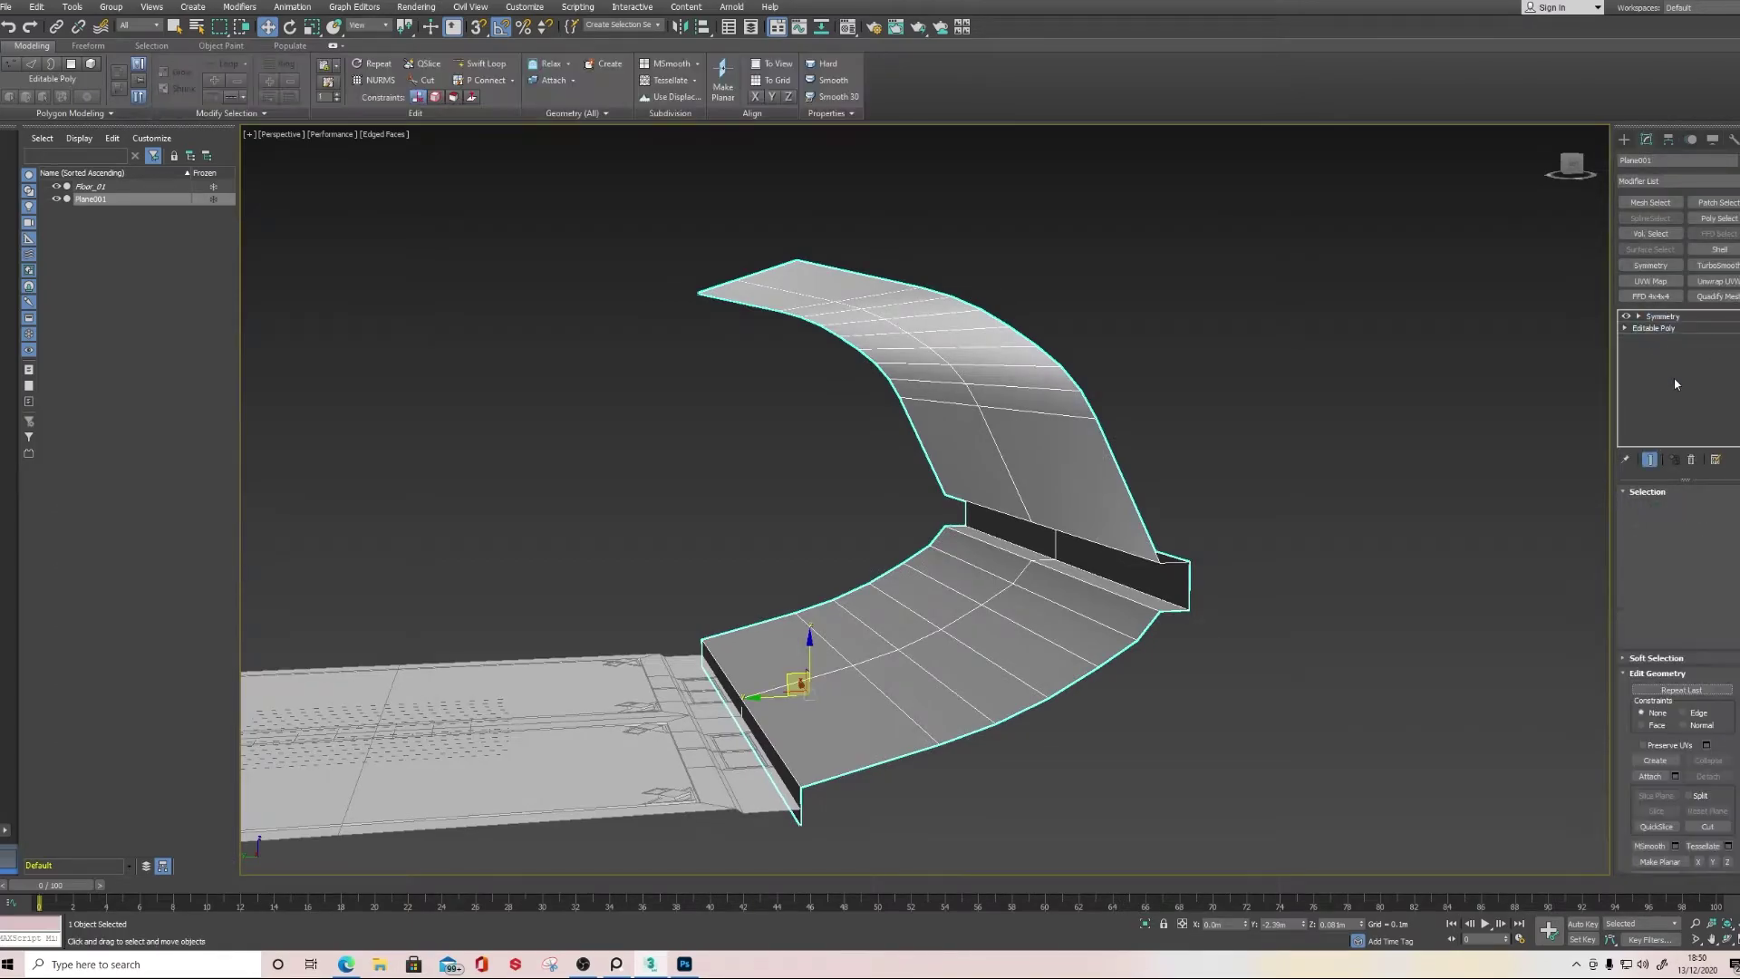
left_click(1664, 510)
middle_click_drag(1263, 419, 1049, 342, "alt")
left_click(1053, 258)
left_click_drag(1021, 291, 1017, 159, "shift")
mouse_move(980, 413)
middle_mouse_down("alt")
mouse_move(1095, 396)
mouse_move(1172, 324)
mouse_move(1079, 377)
mouse_move(814, 399)
mouse_move(1002, 389)
mouse_move(997, 433)
middle_mouse_up("alt")
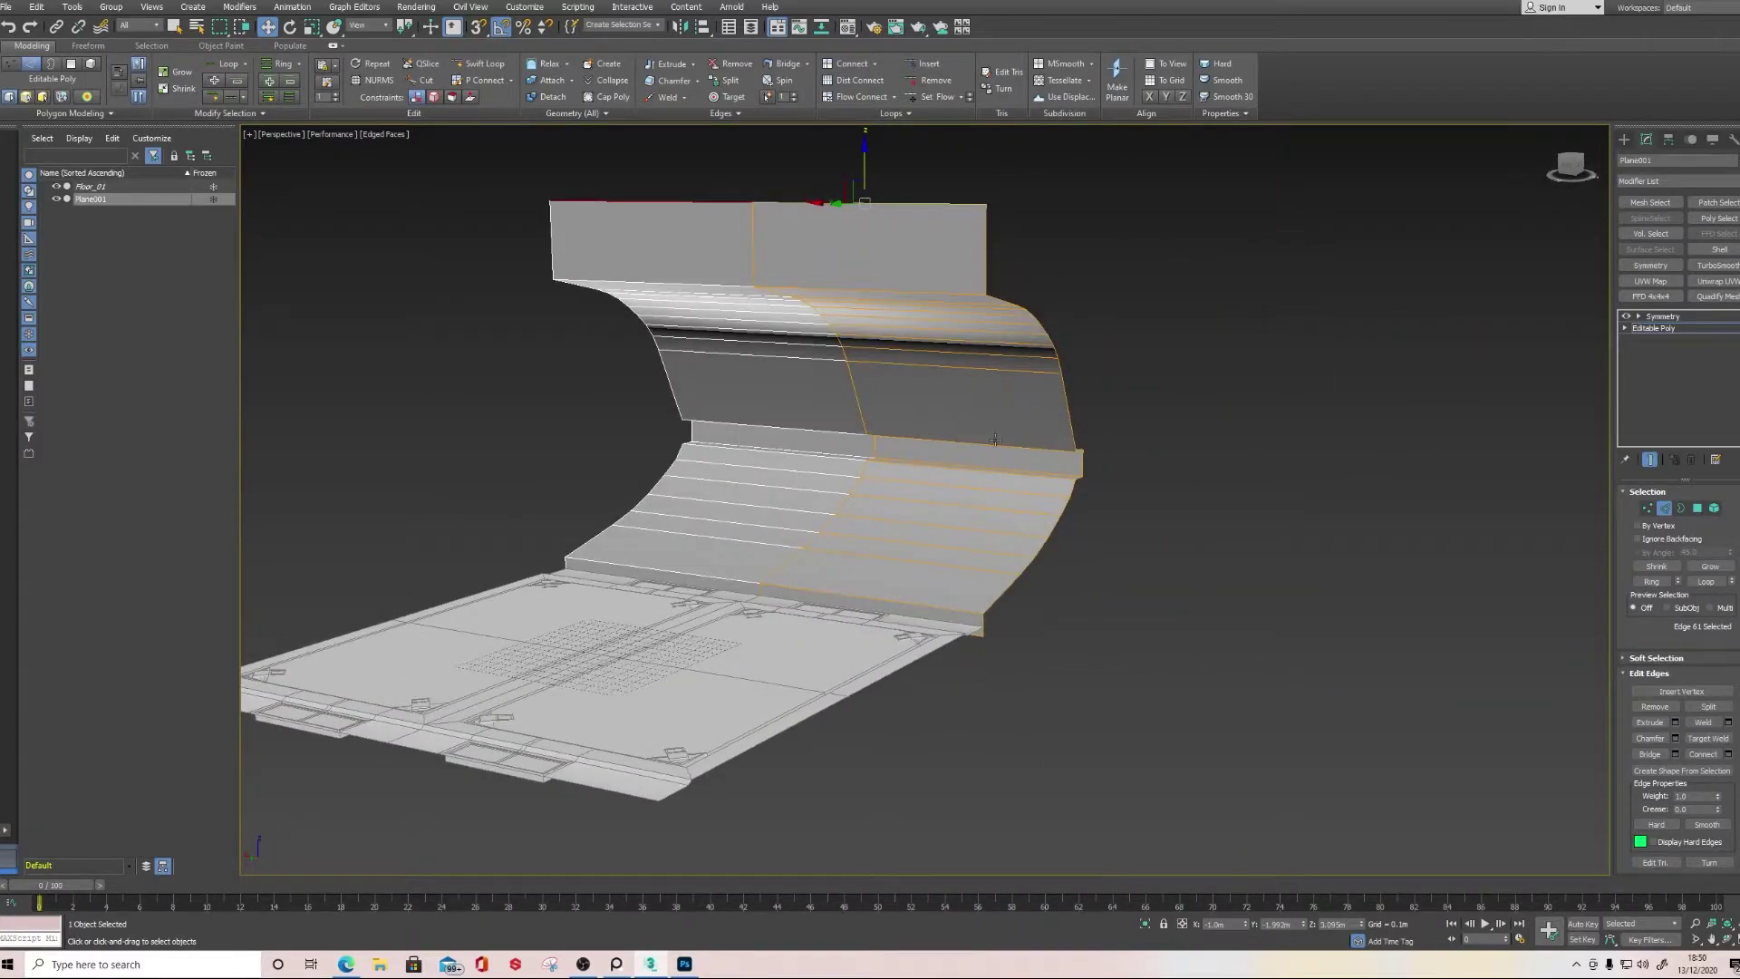
Insert a vertical Swift Loop through the wall close to its mirrored centre seam
middle_click_drag(454, 537, 820, 463, "alt")
scroll(820, 464, "down", 3)
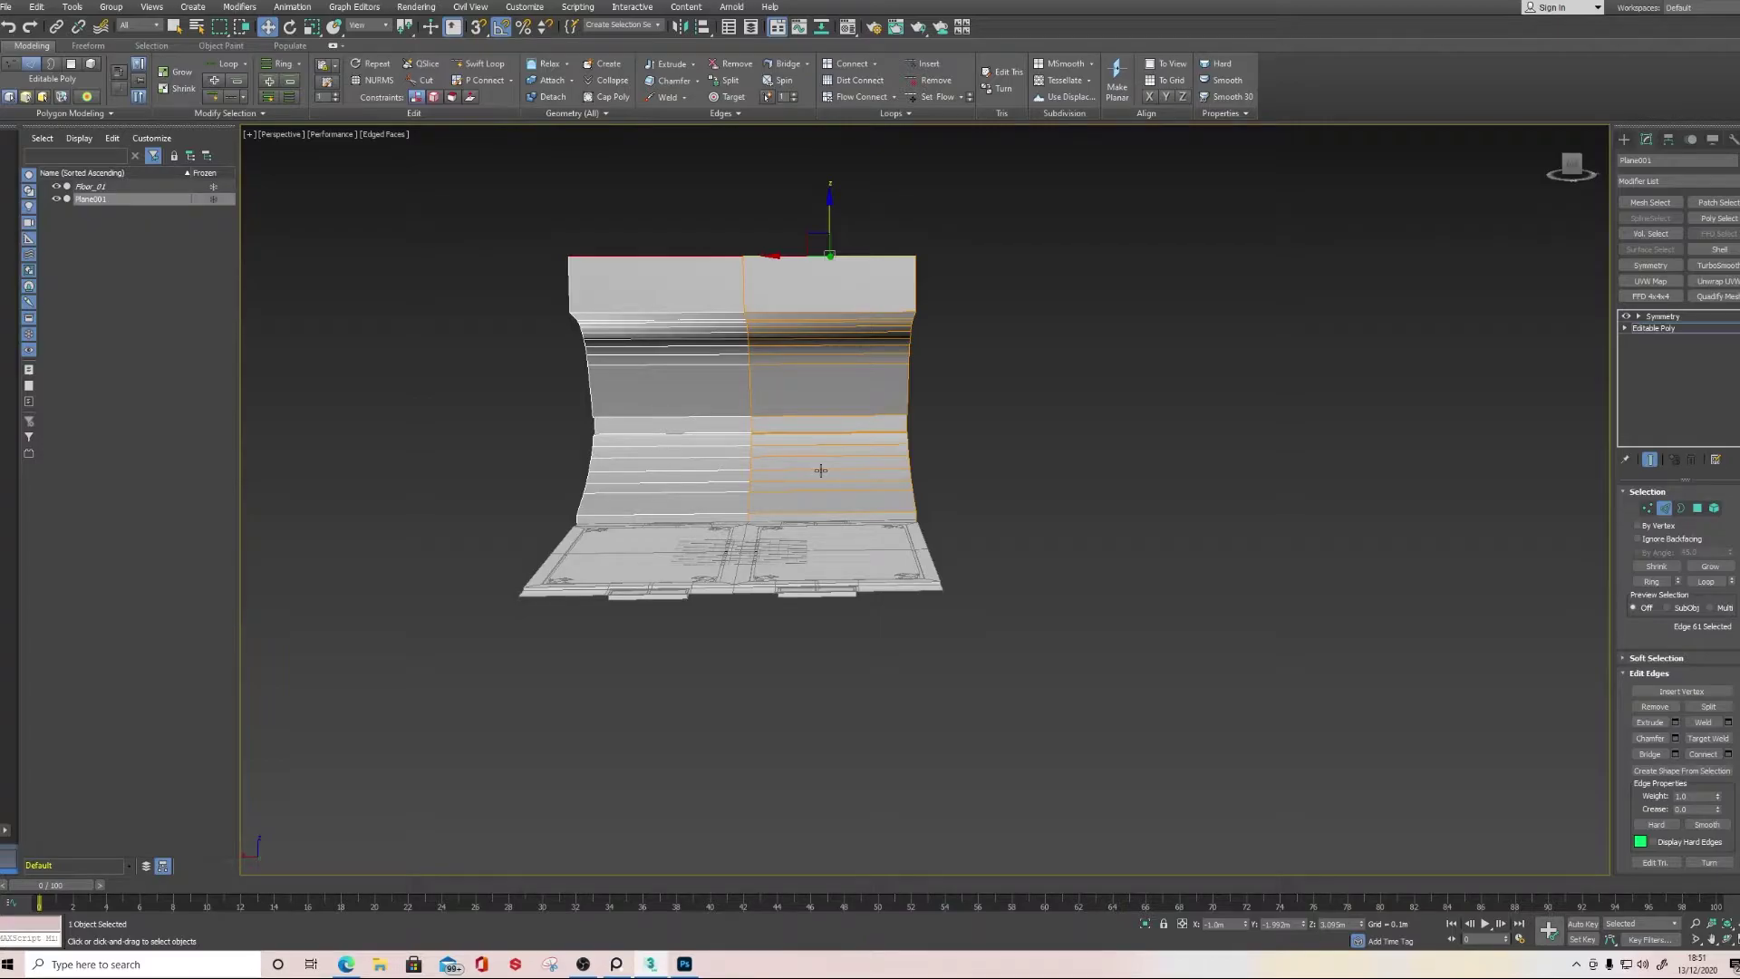
scroll(737, 438, "up", 10)
middle_click_drag(737, 438, 750, 482)
left_click(1697, 509)
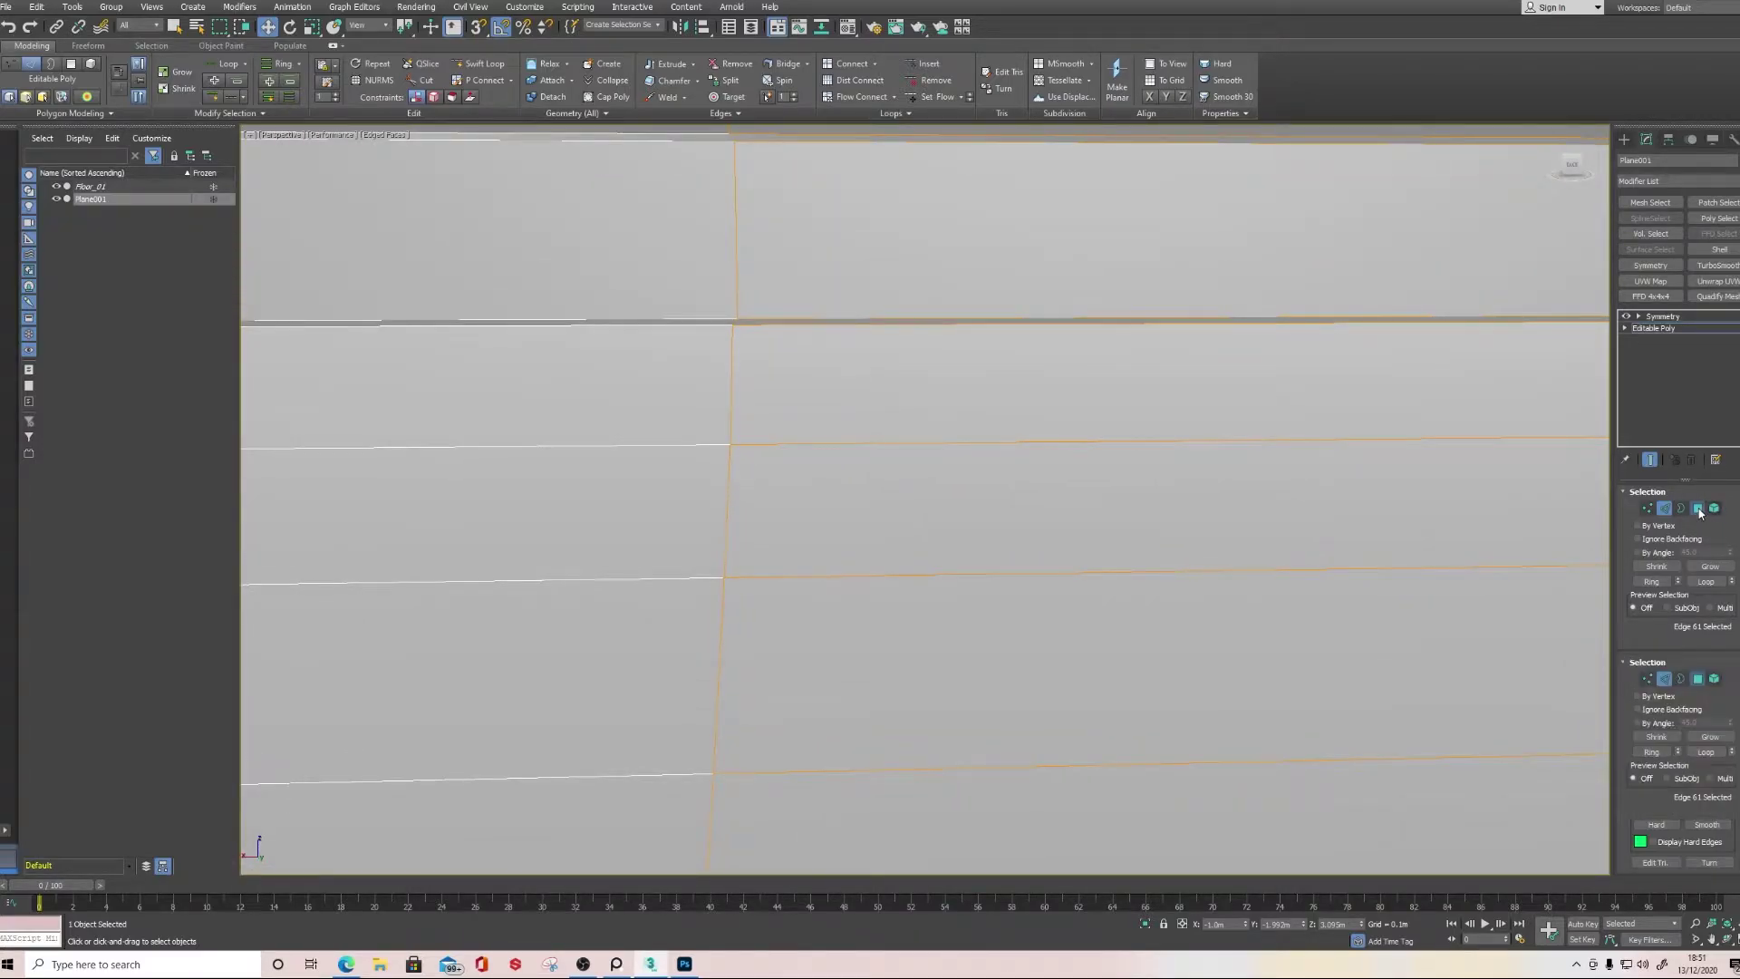
left_click(839, 536)
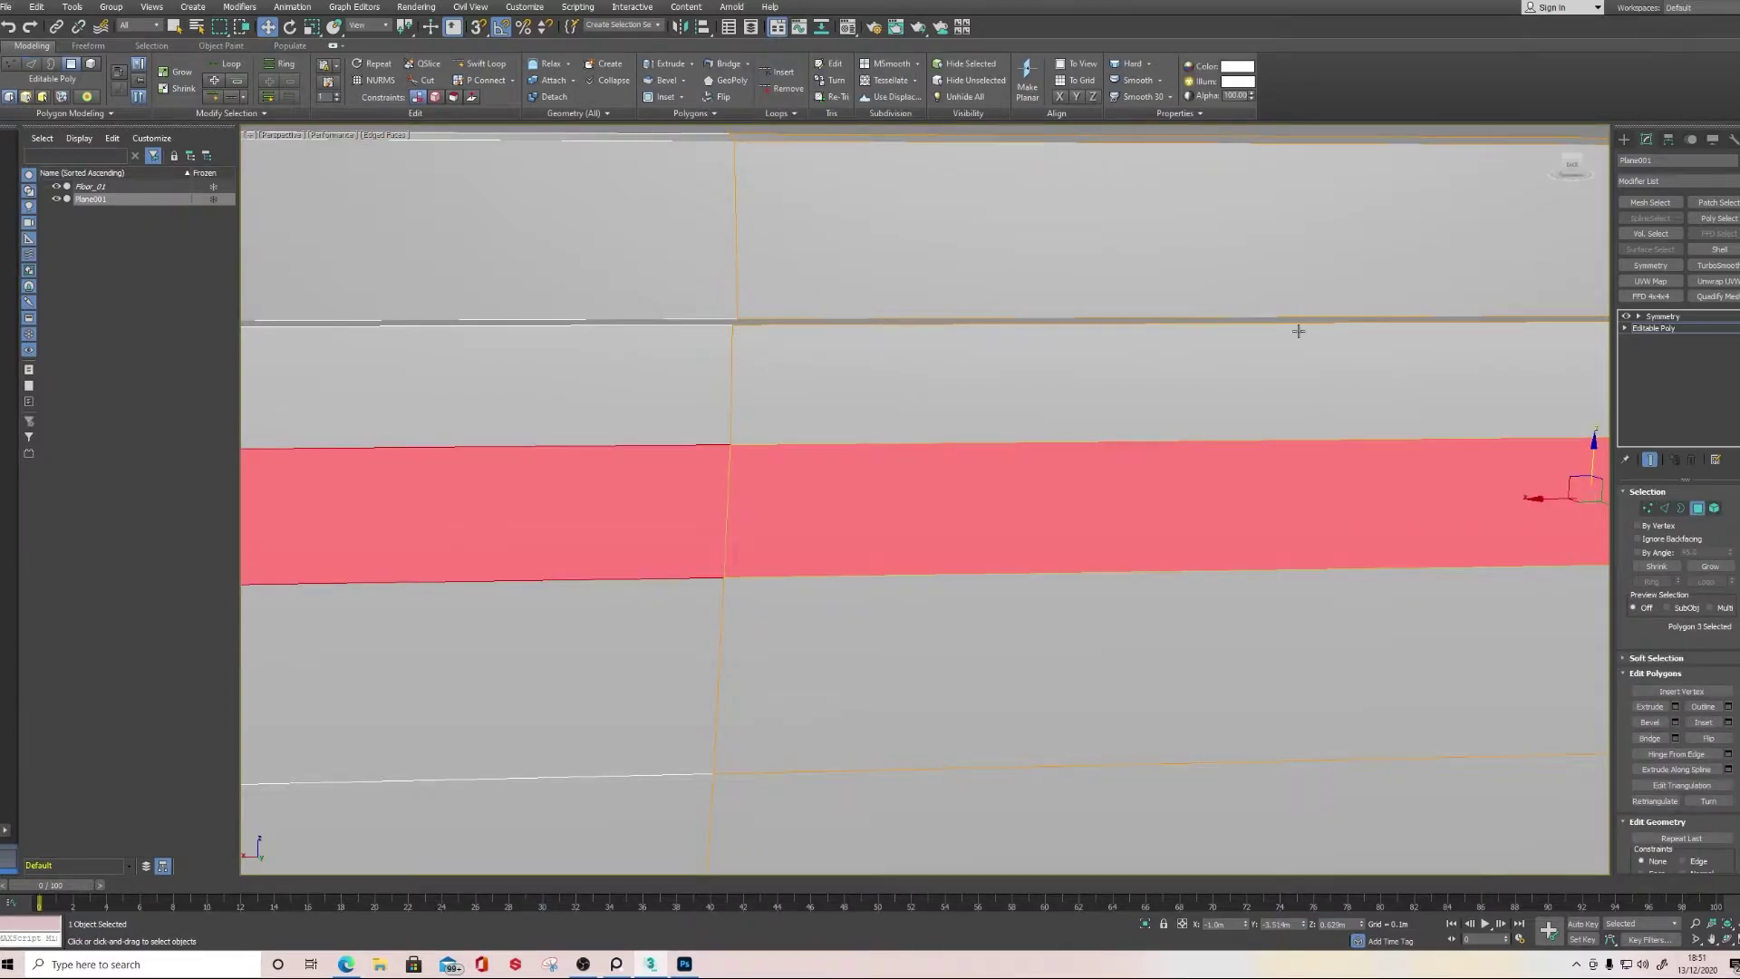
left_click(481, 64)
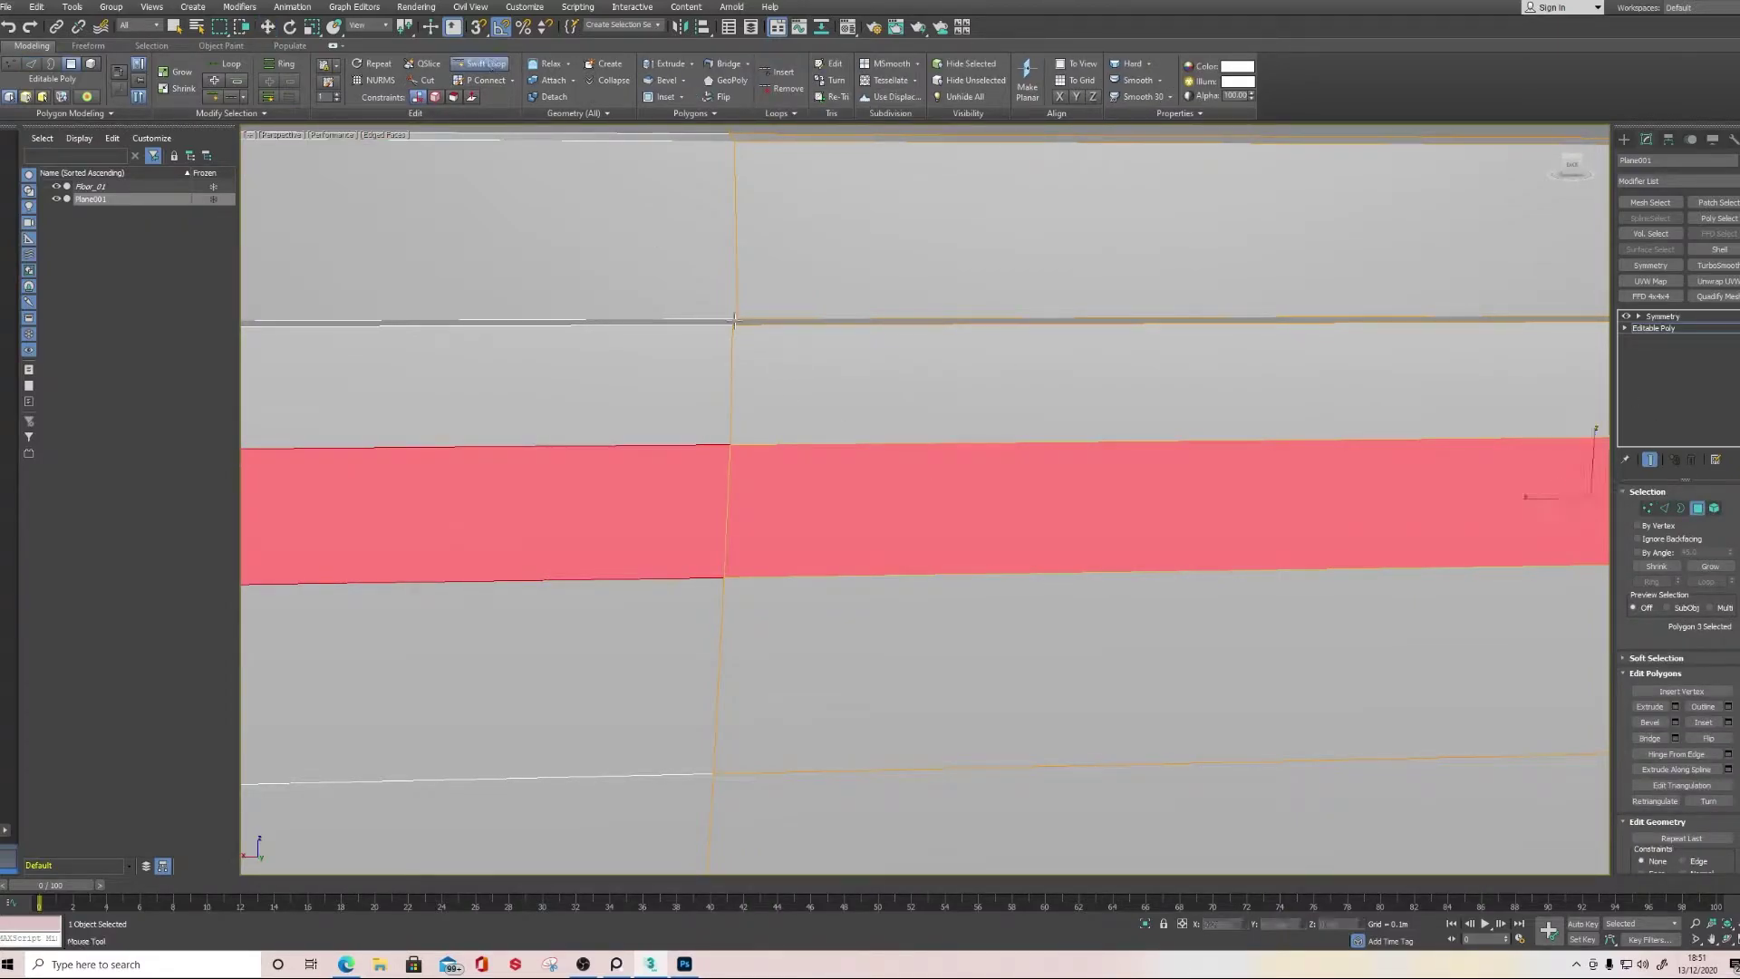
left_click(826, 441)
scroll(863, 412, "down", 6)
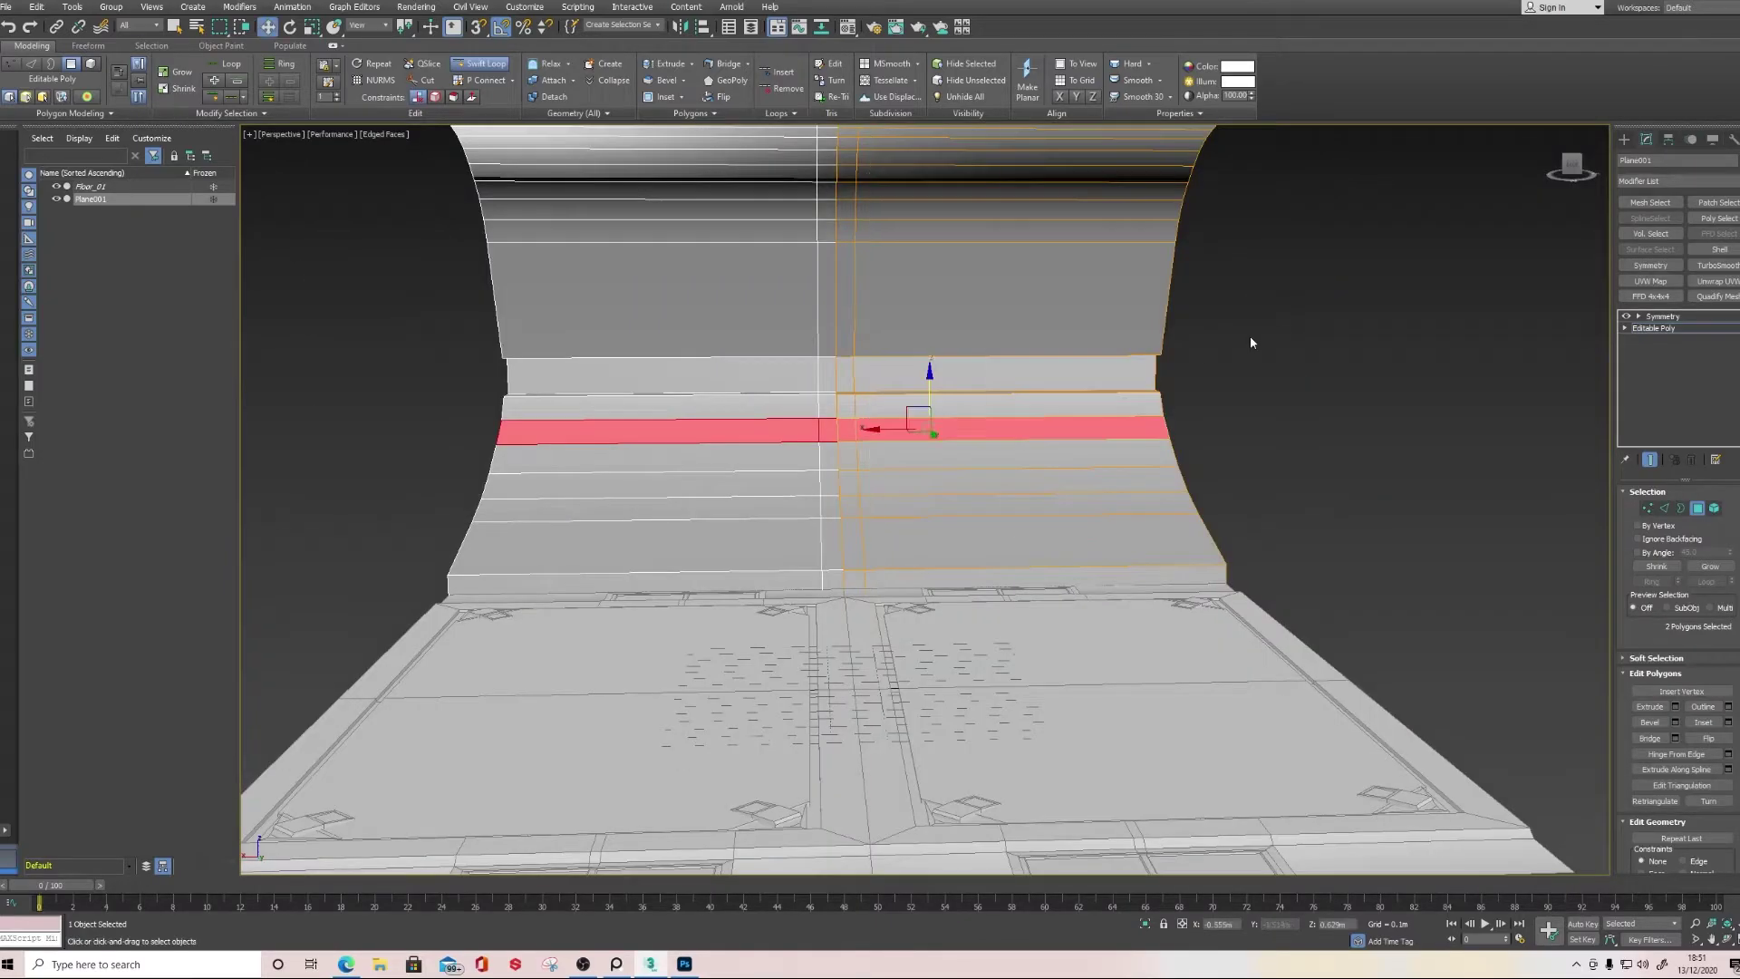
Select the narrow centre polygons of the wall's recessed band and of the strip directly below it
right_click(1248, 337)
scroll(901, 409, "up", 3)
left_click(1697, 507)
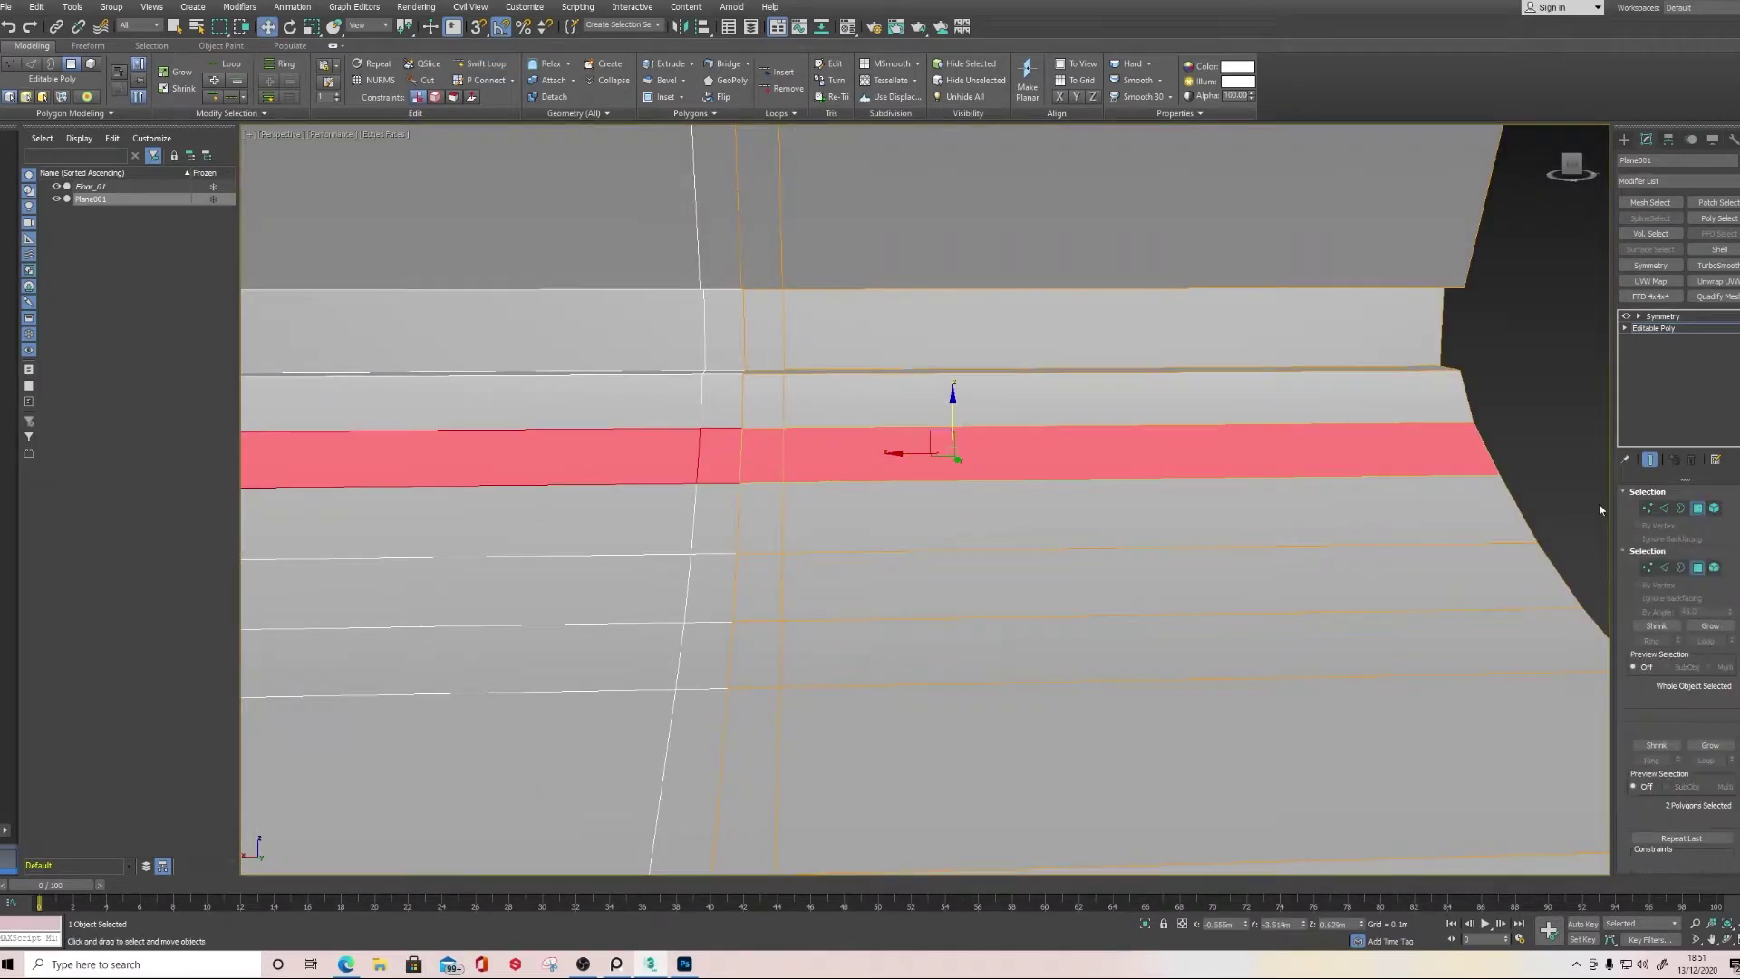
key("Up")
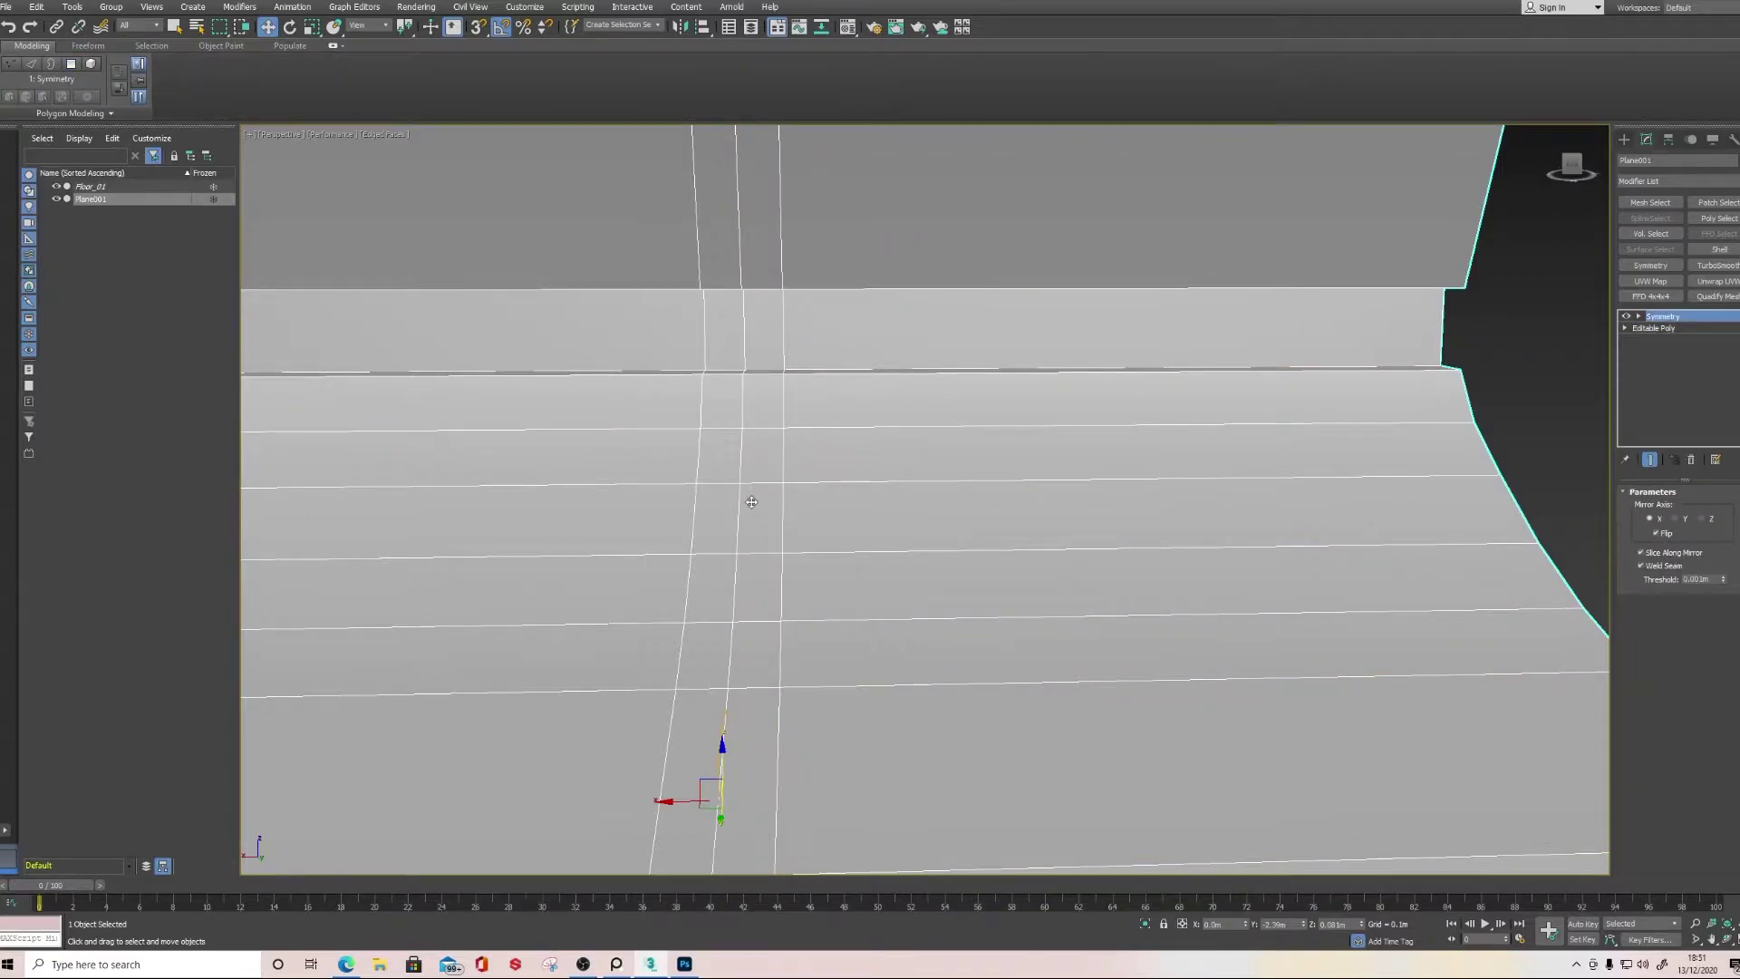
left_click(1654, 328)
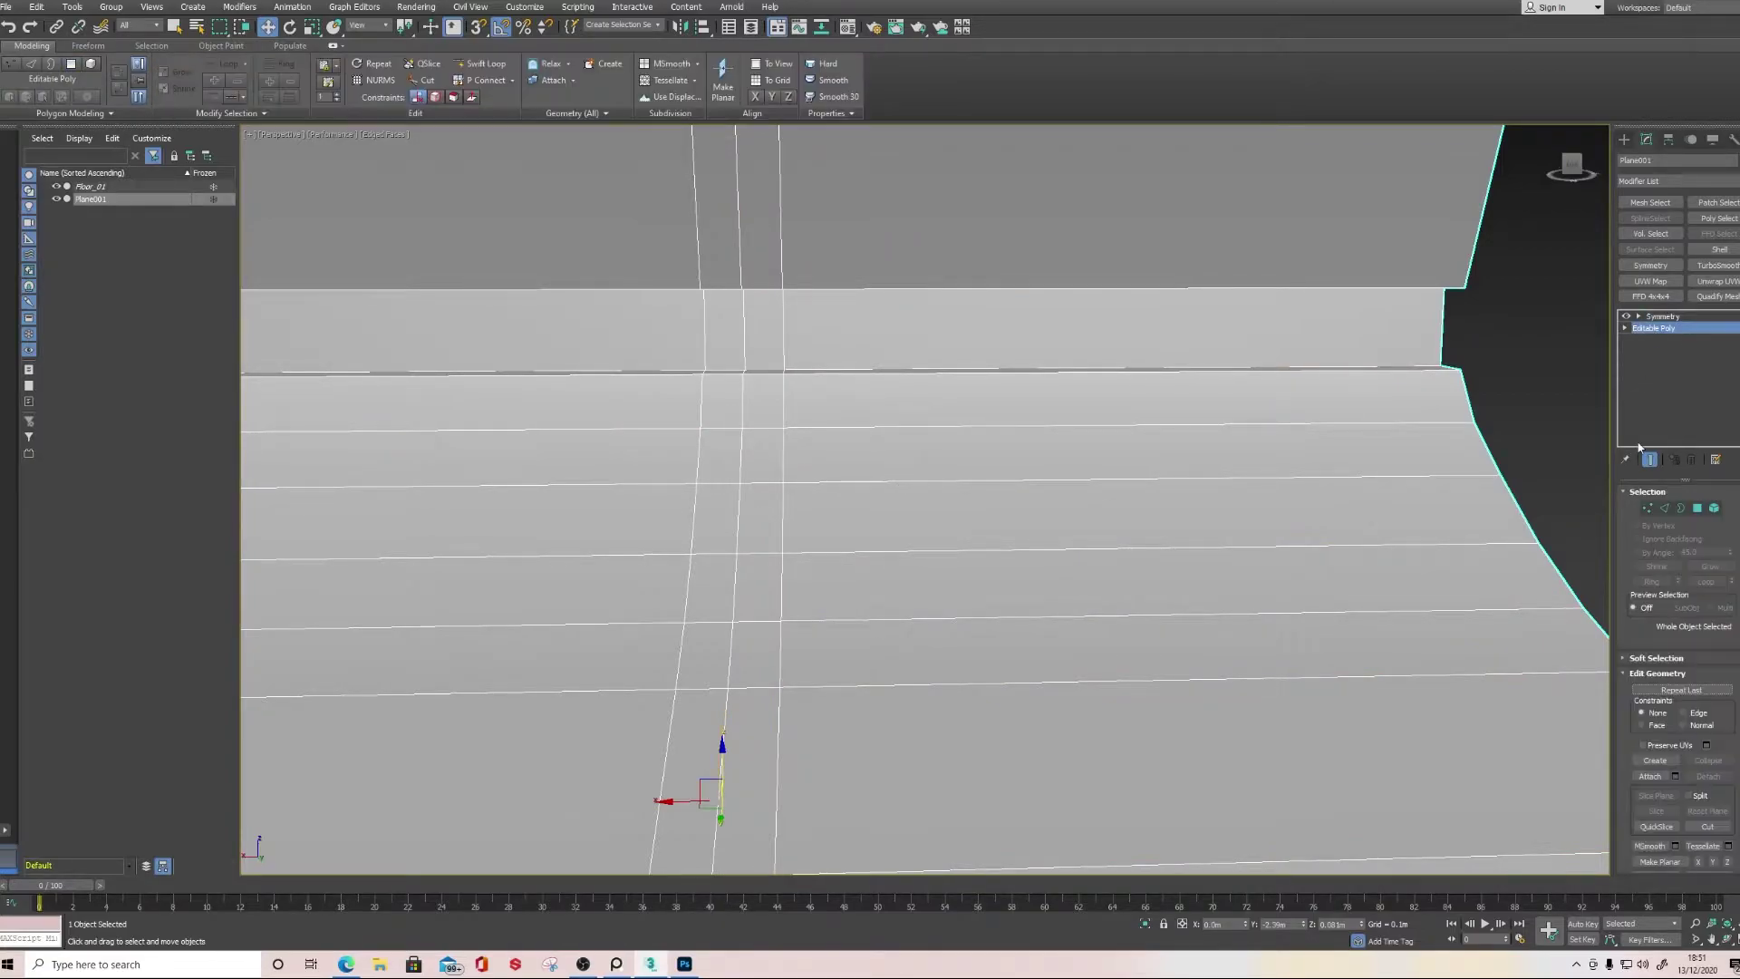
left_click(1697, 508)
left_click(770, 397)
middle_click_drag(770, 397, 850, 415)
scroll(797, 468, "up", 2)
left_click(773, 489, "ctrl")
left_click(812, 437, "ctrl")
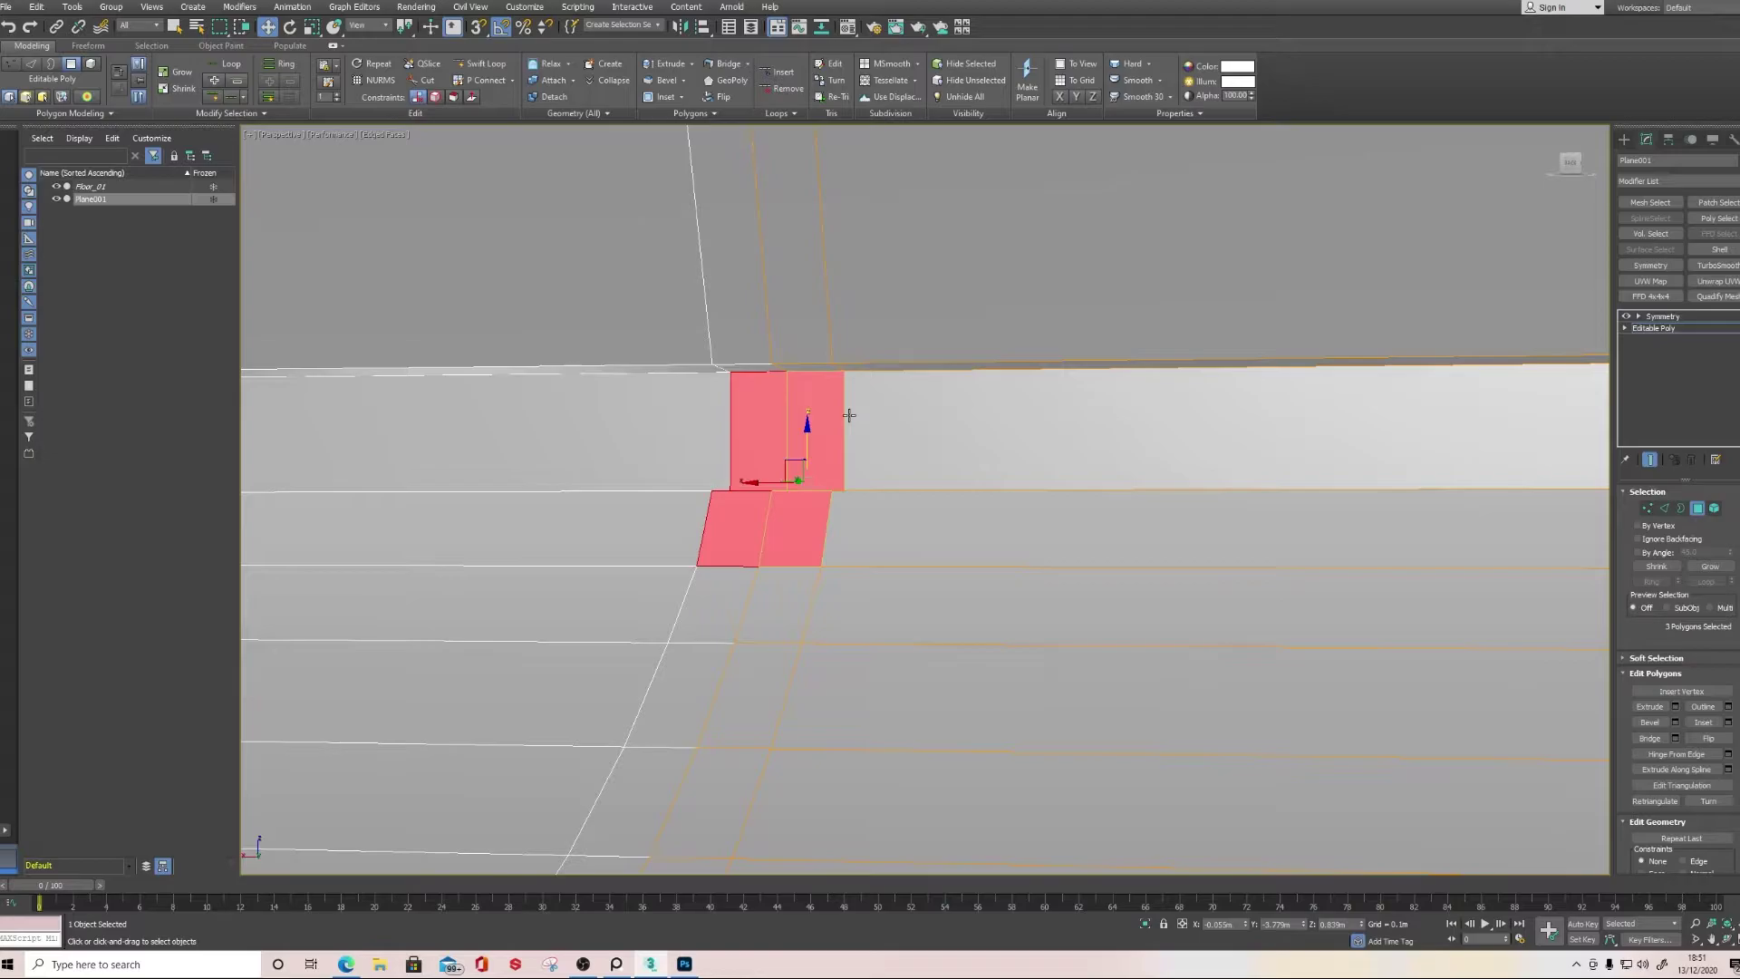
Insert a horizontal Swift Loop across the wall just above the recessed band
left_click(782, 74)
key("ctrl+z")
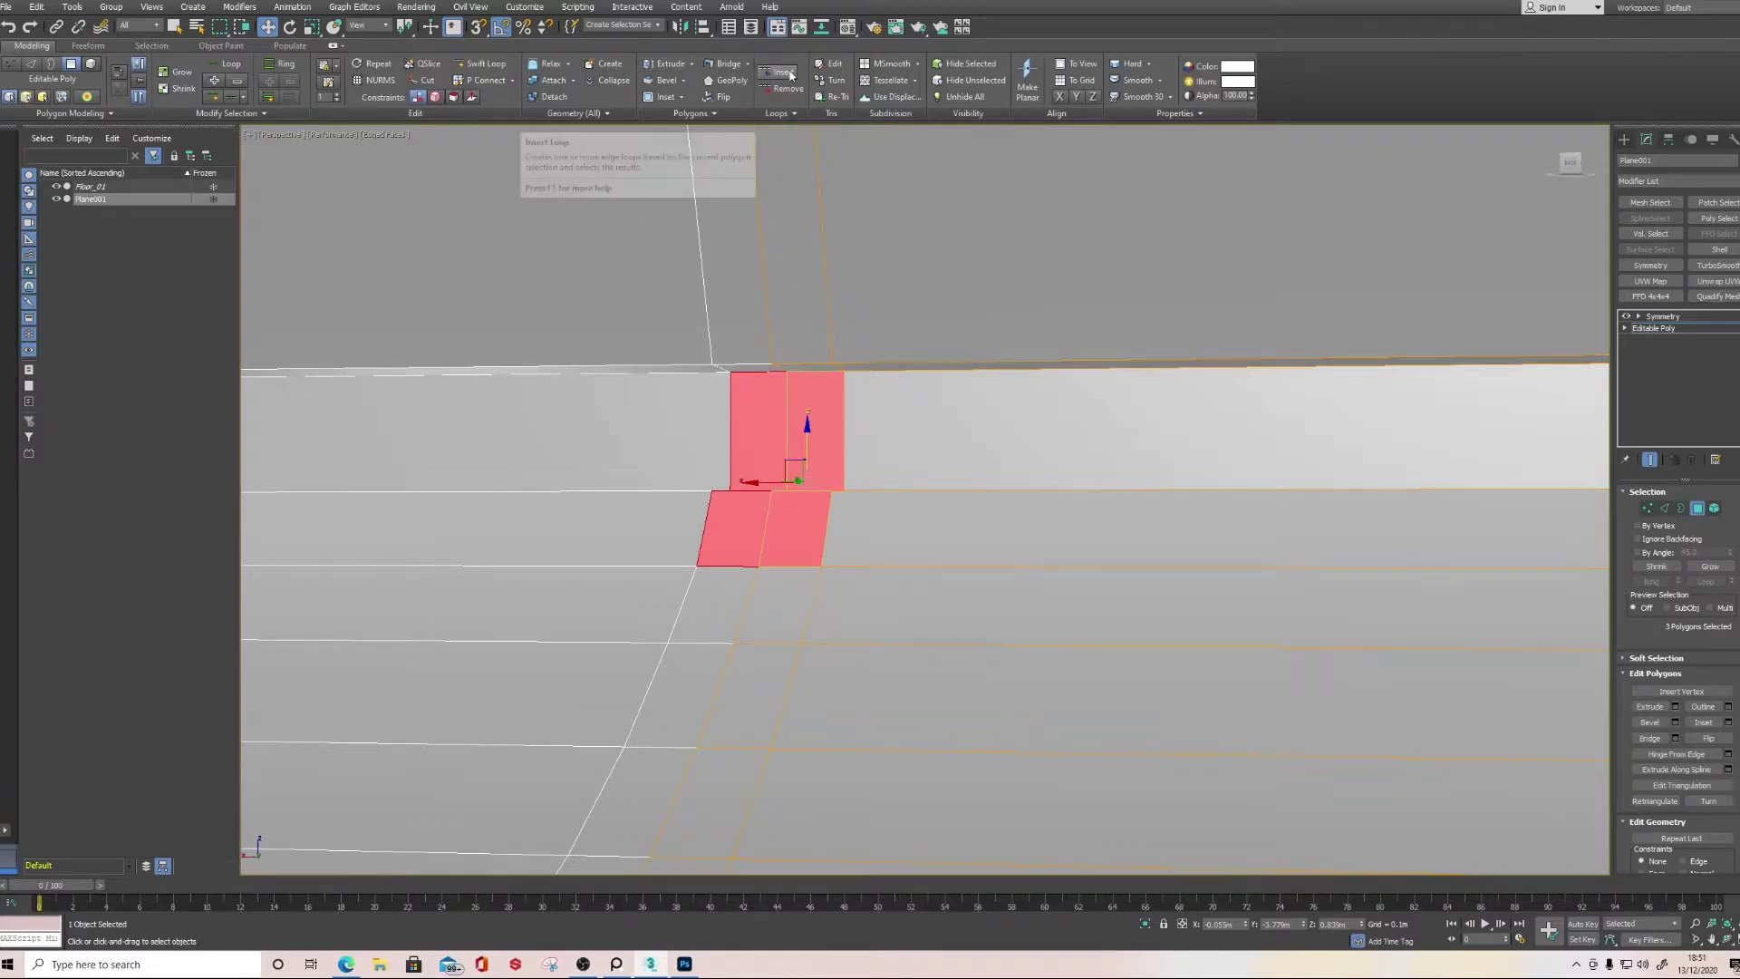
left_click(490, 65)
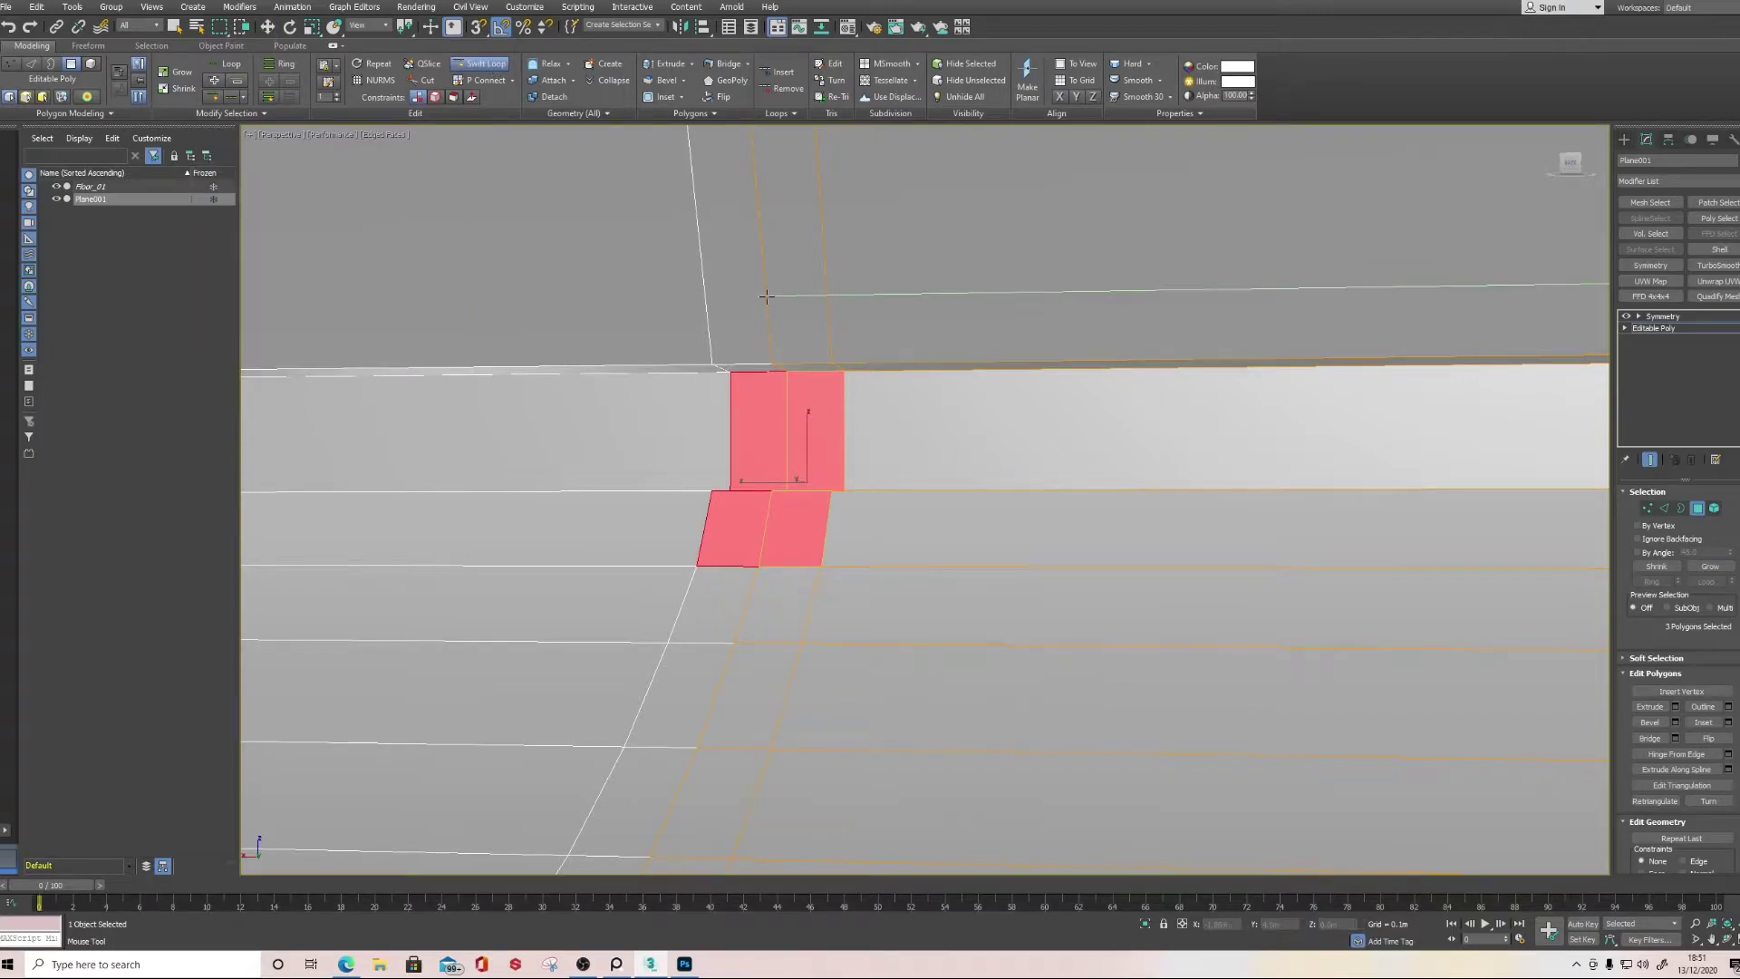
left_click(766, 293)
key("w")
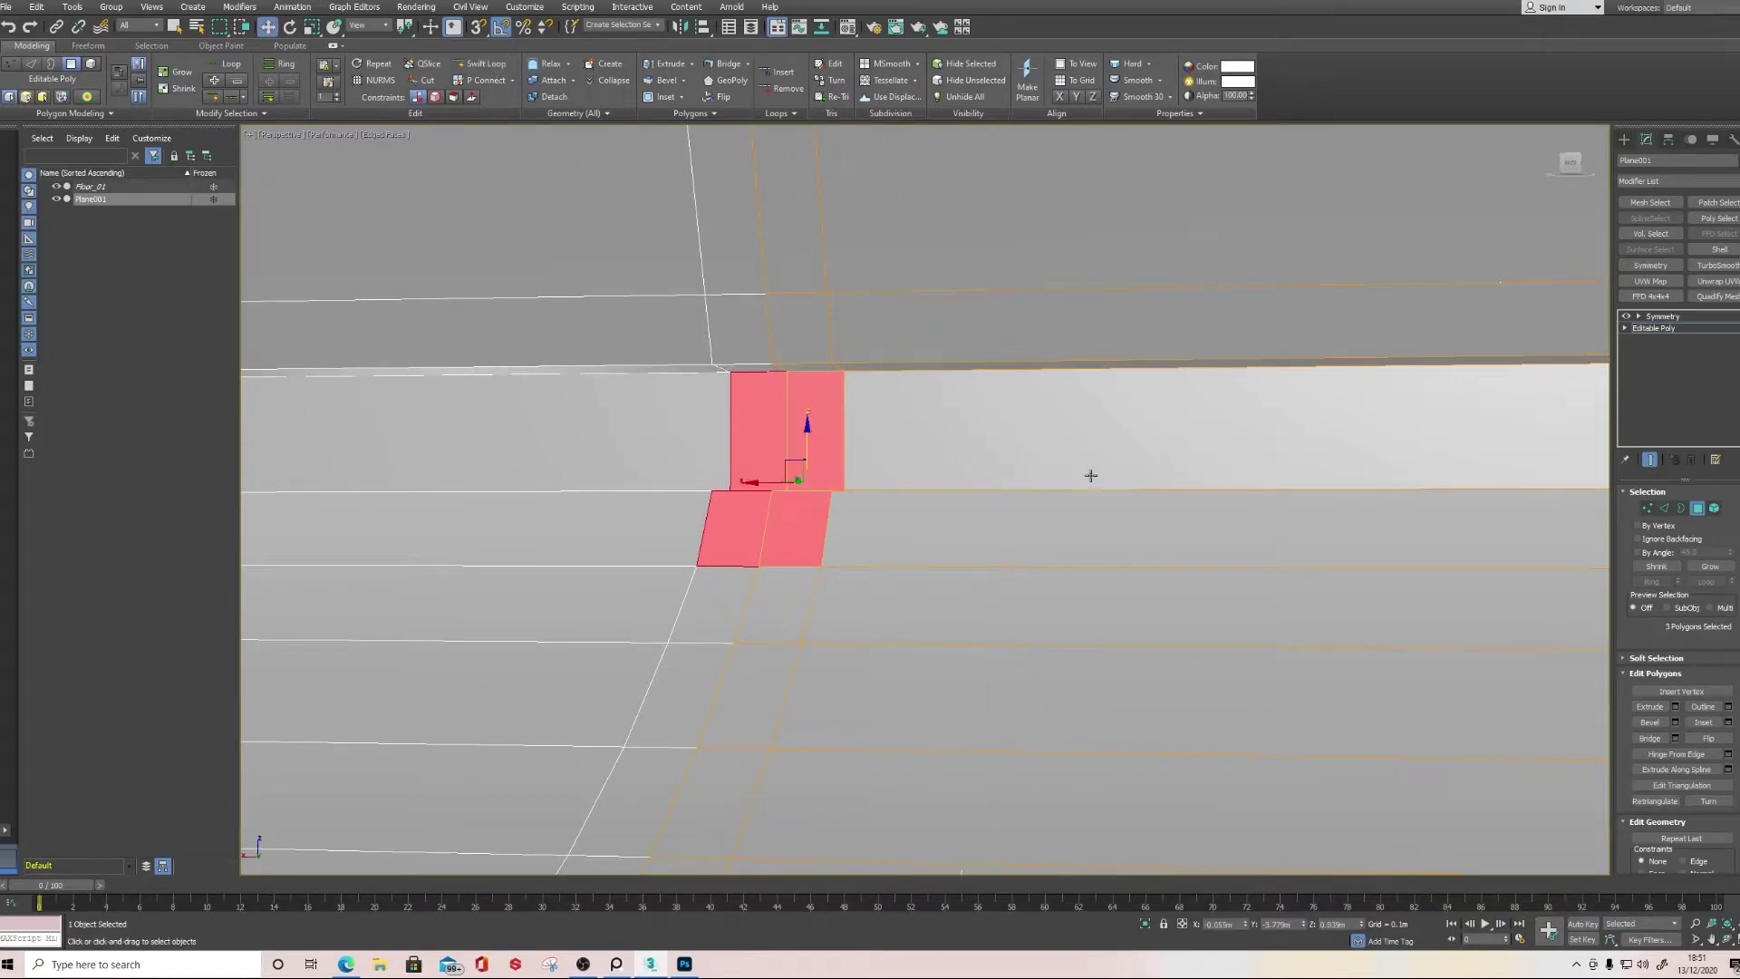
Add the narrow centre polygons above the recessed band to the selection and delete them all to open a gap
left_click(765, 369, "ctrl")
left_click(752, 334, "ctrl")
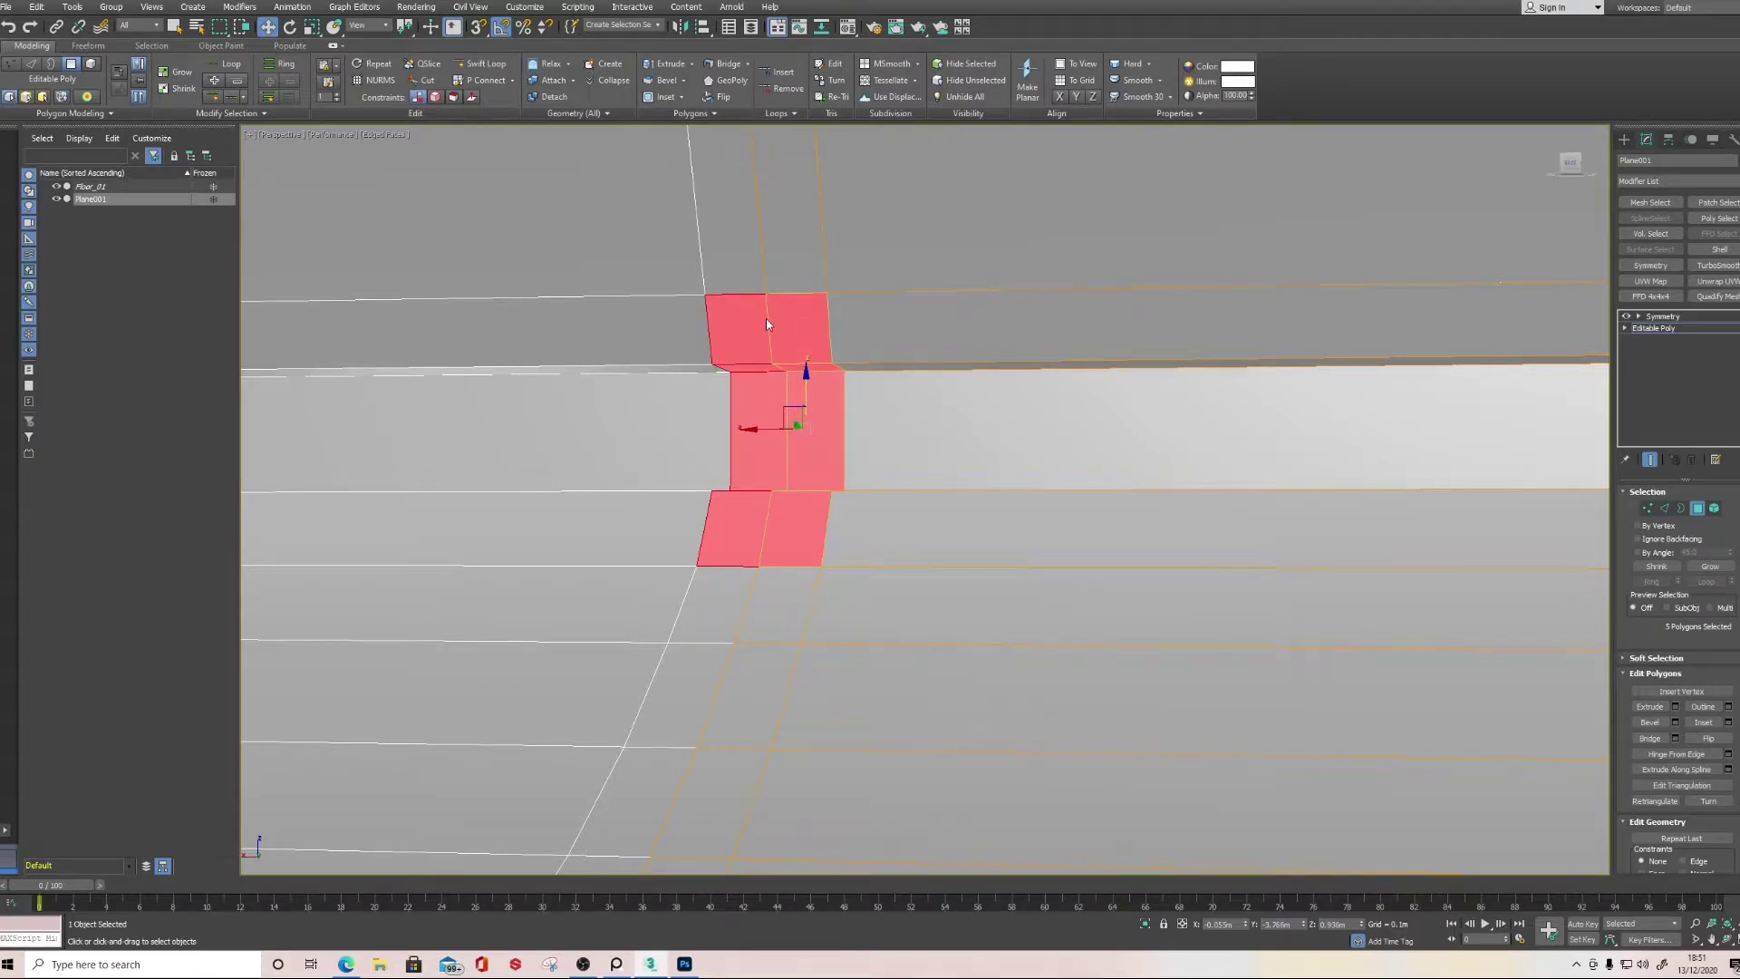
key("Delete")
scroll(854, 454, "up", 3)
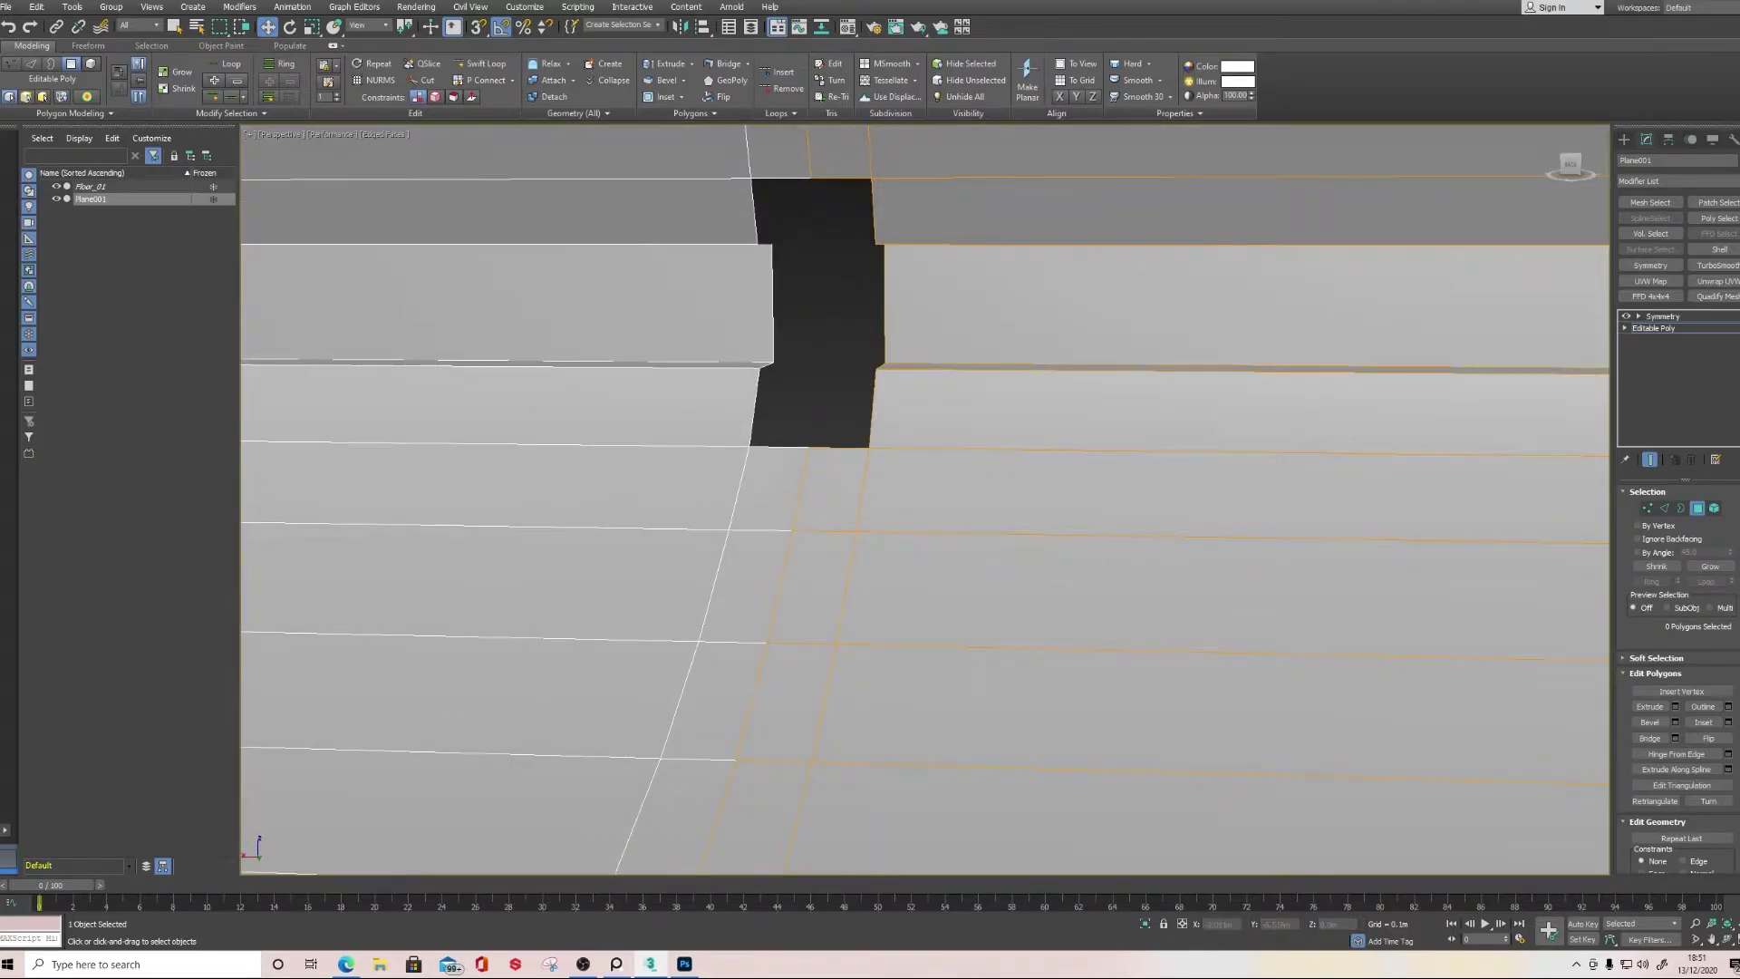
Select the border edges of the centre opening and extrude them backwards behind the wall
left_click(1665, 508)
double_click(869, 413)
scroll(871, 408, "down", 2)
scroll(870, 384, "down", 5)
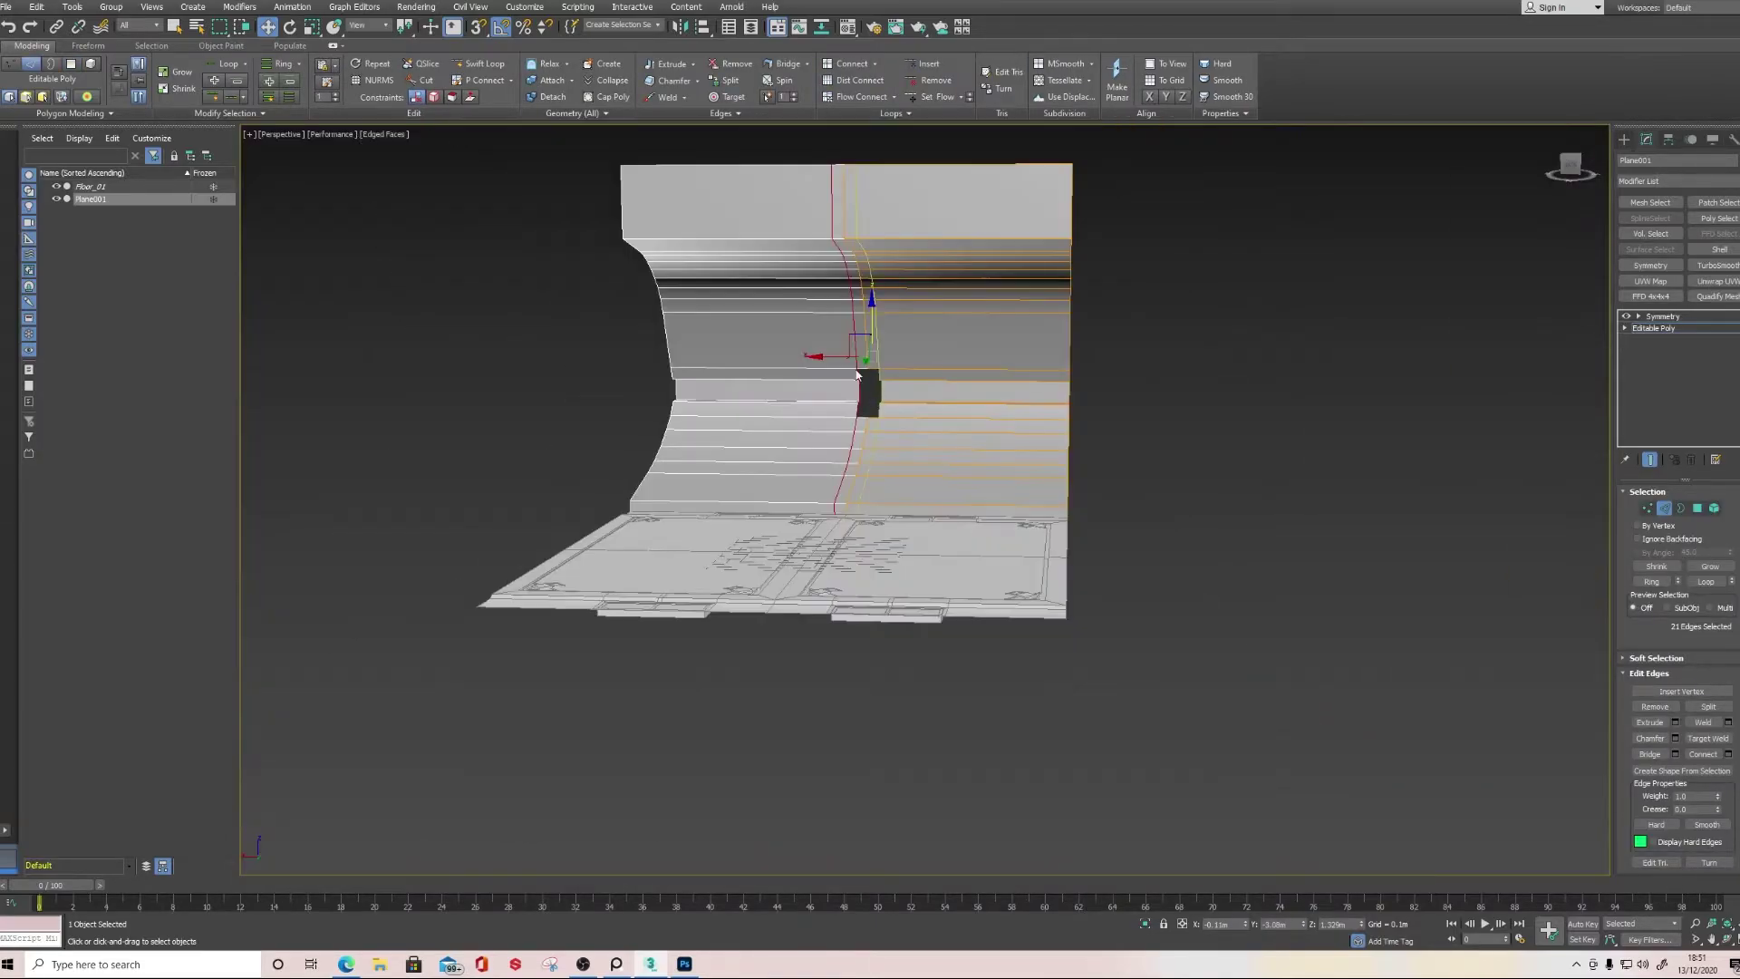
left_click_drag(726, 143, 950, 352, "alt")
left_click_drag(939, 432, 940, 439, "alt")
scroll(882, 429, "up", 5)
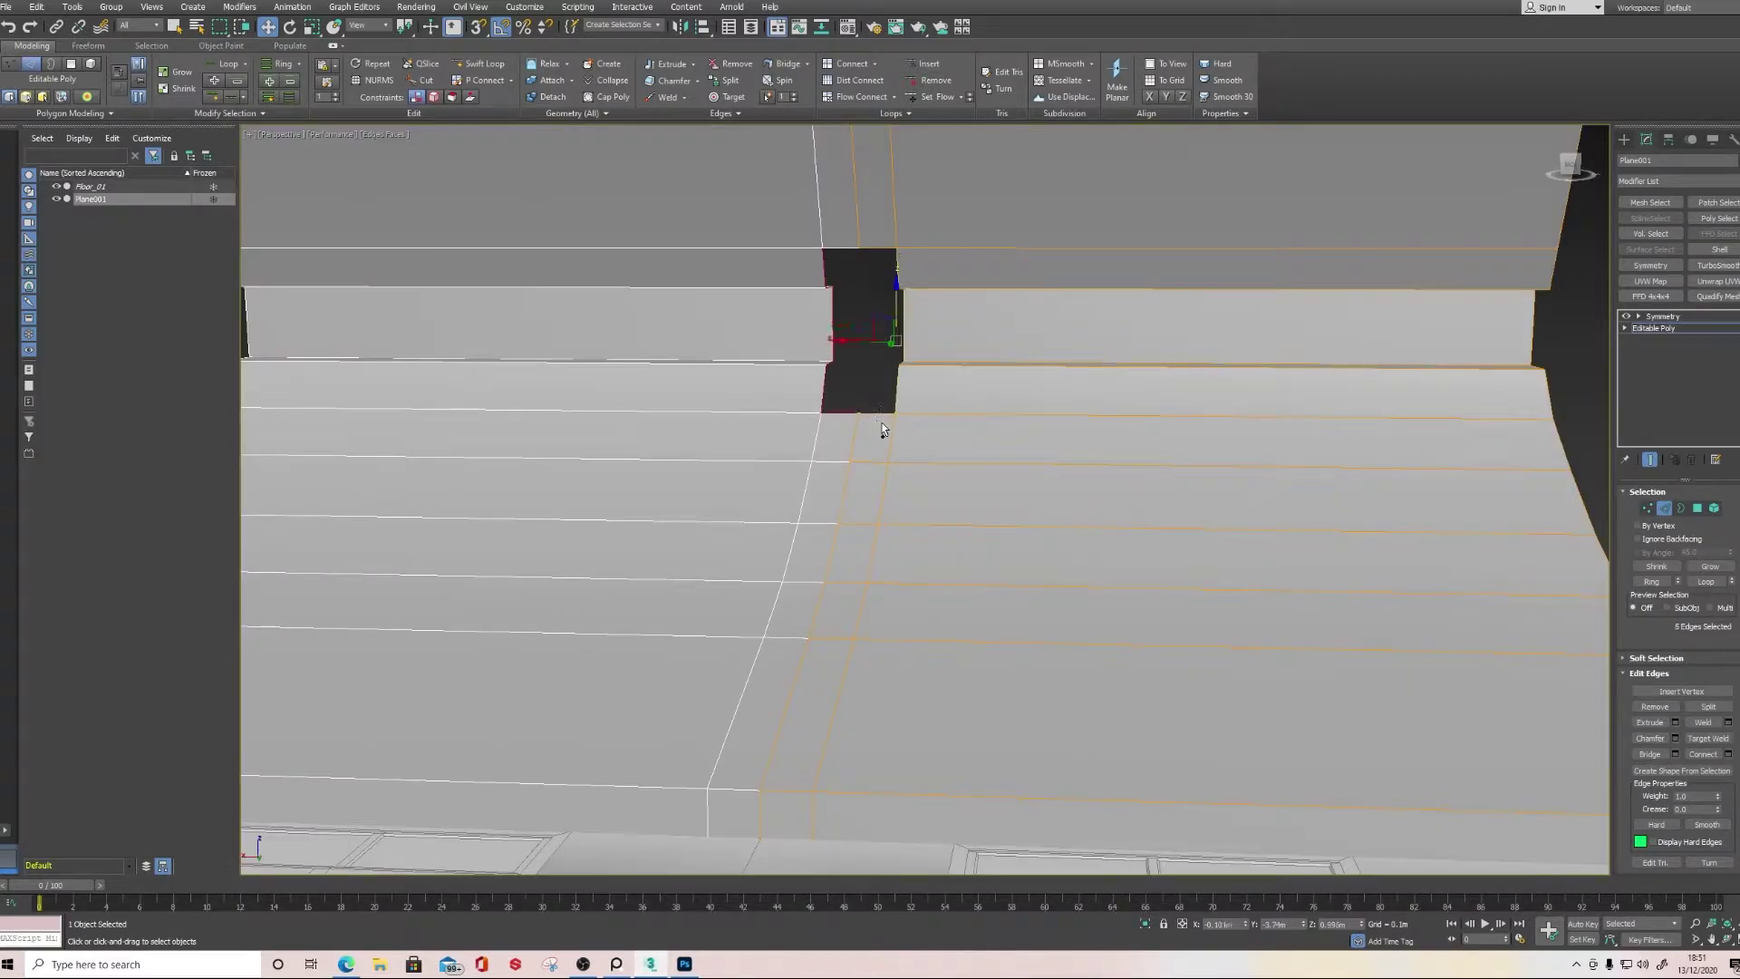
left_click(894, 308, "ctrl")
middle_click_drag(886, 341, 935, 390, "alt")
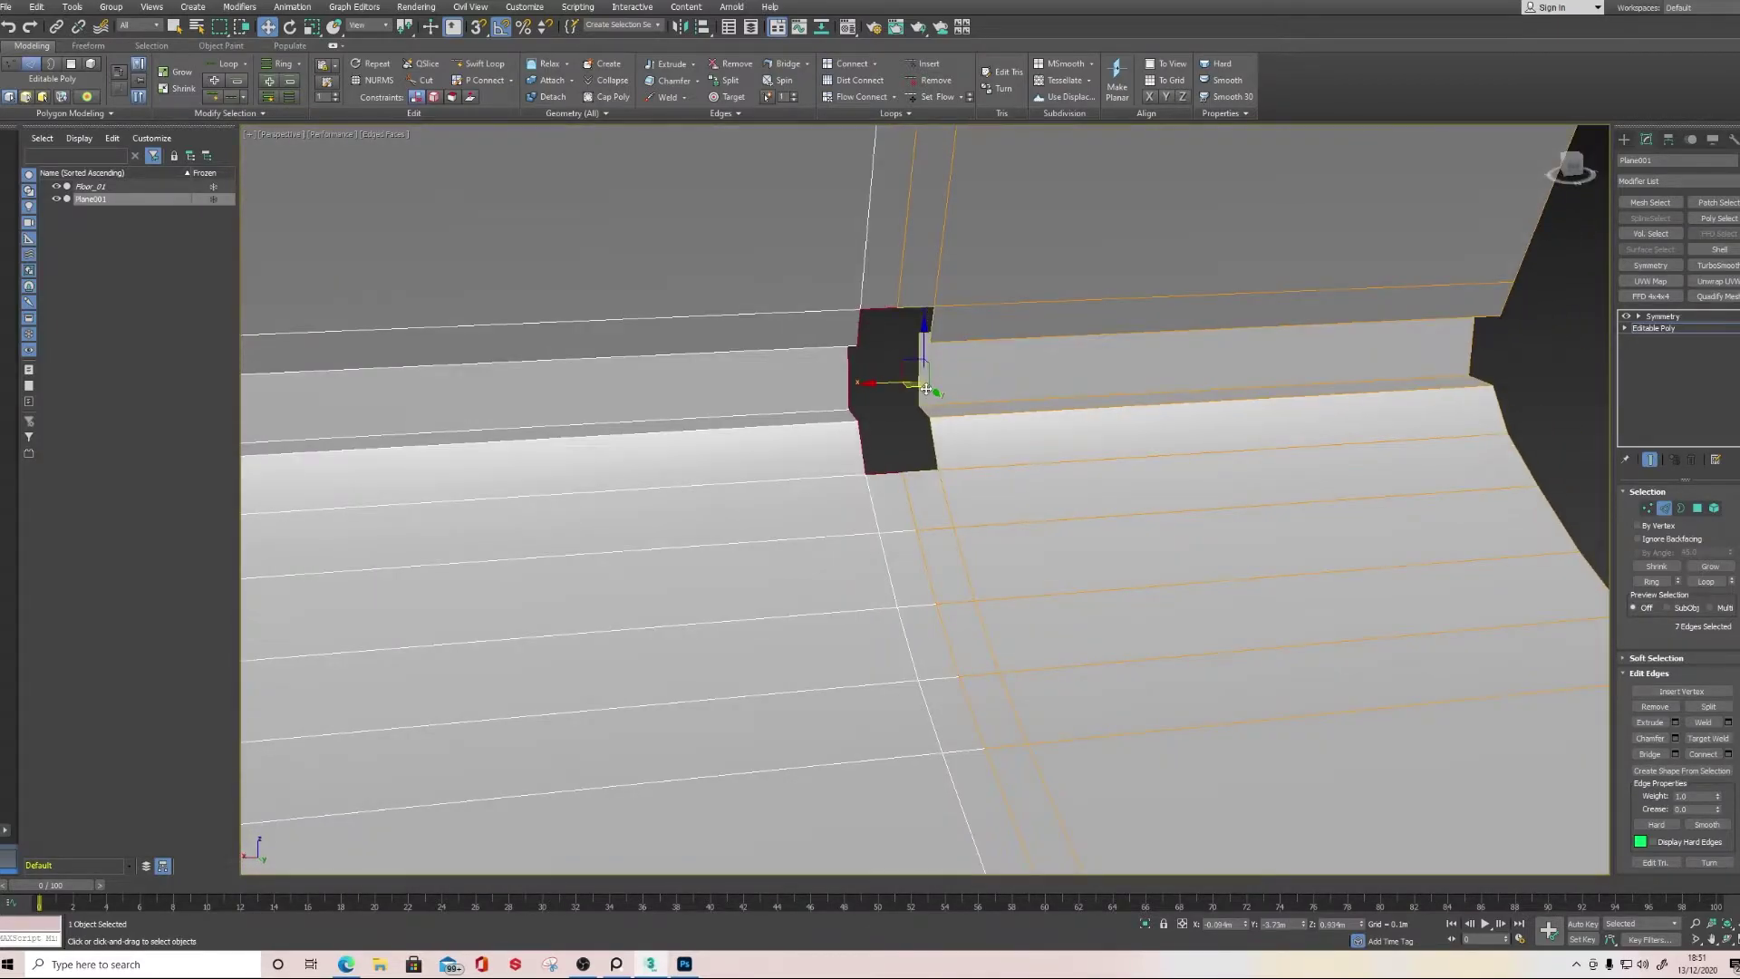
left_click_drag(934, 389, 906, 363, "shift")
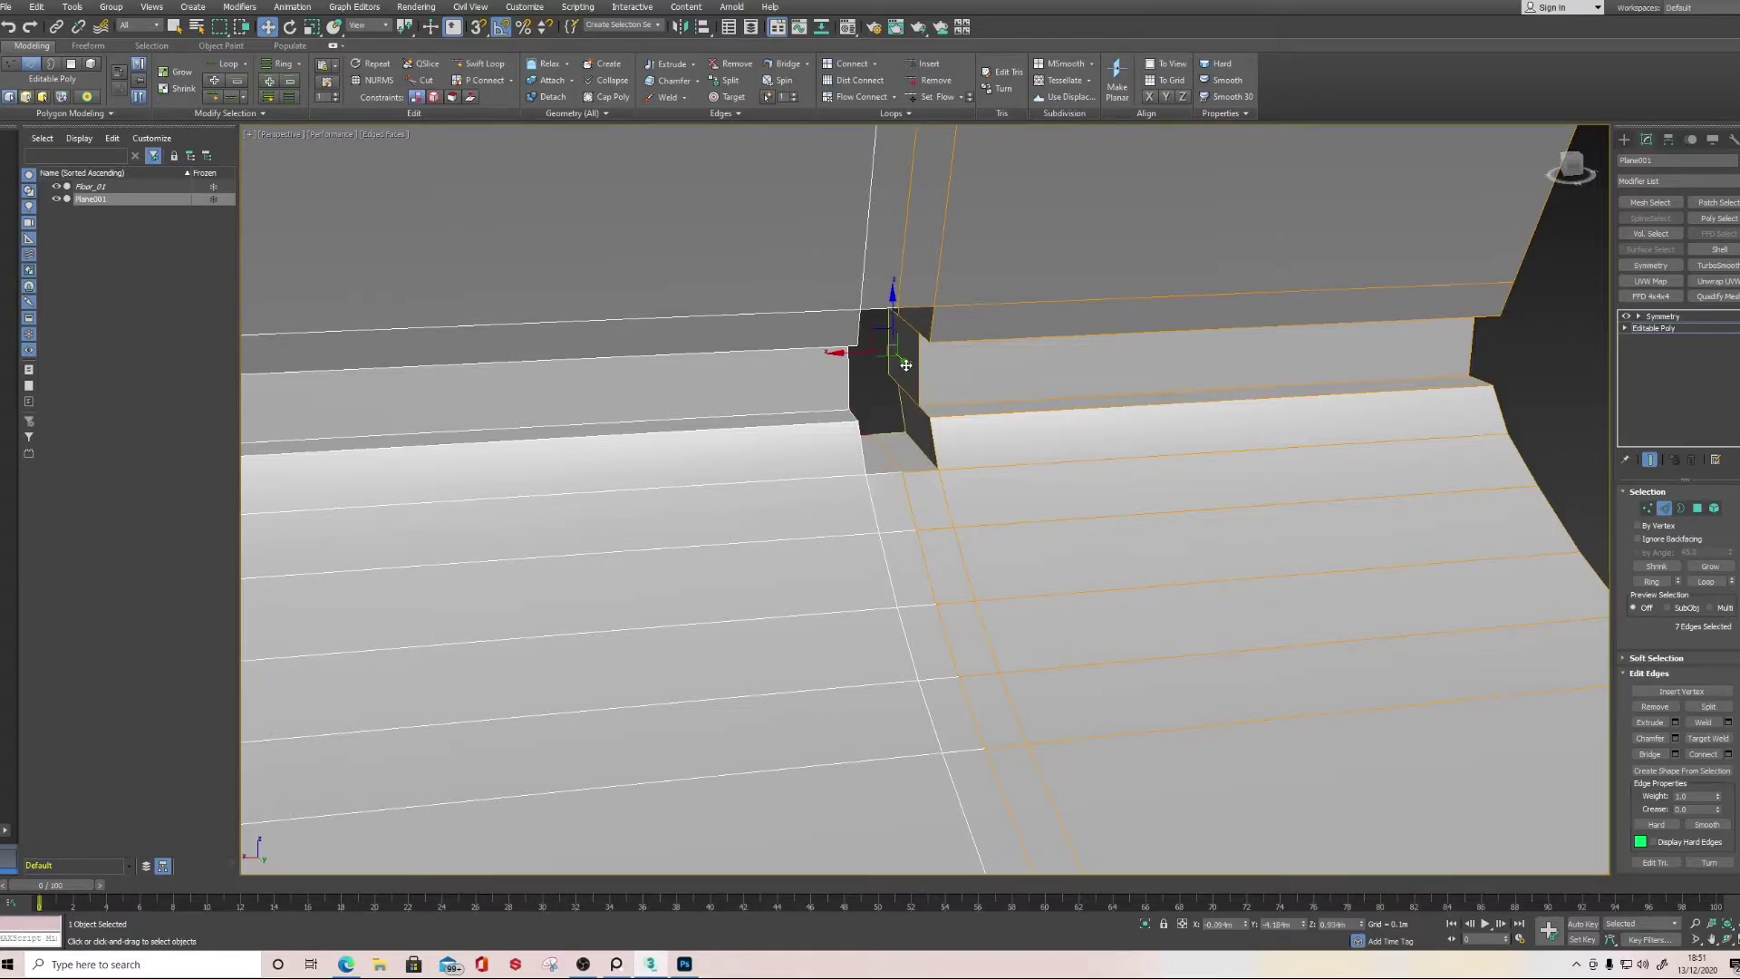
Flatten the extruded rear edges of the opening into one plane along the Y axis
scroll(879, 382, "up", 5)
scroll(879, 382, "down", 5)
middle_click_drag(889, 419, 910, 395, "alt")
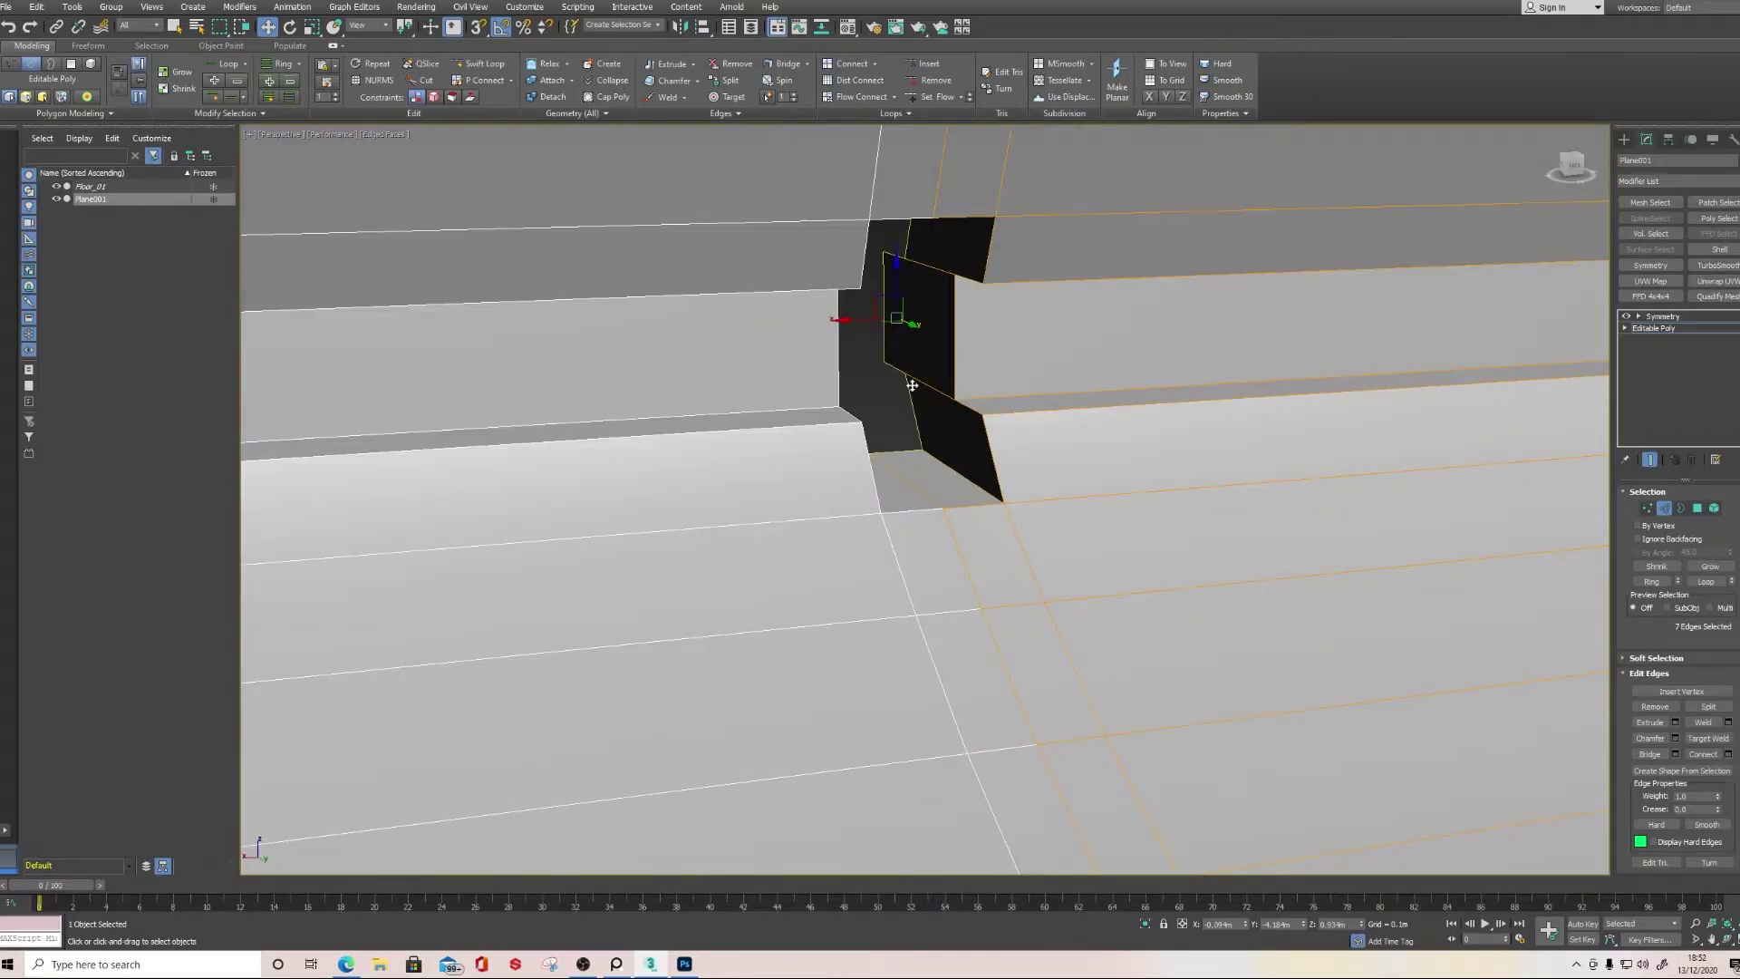
middle_click_drag(807, 164, 792, 218, "alt")
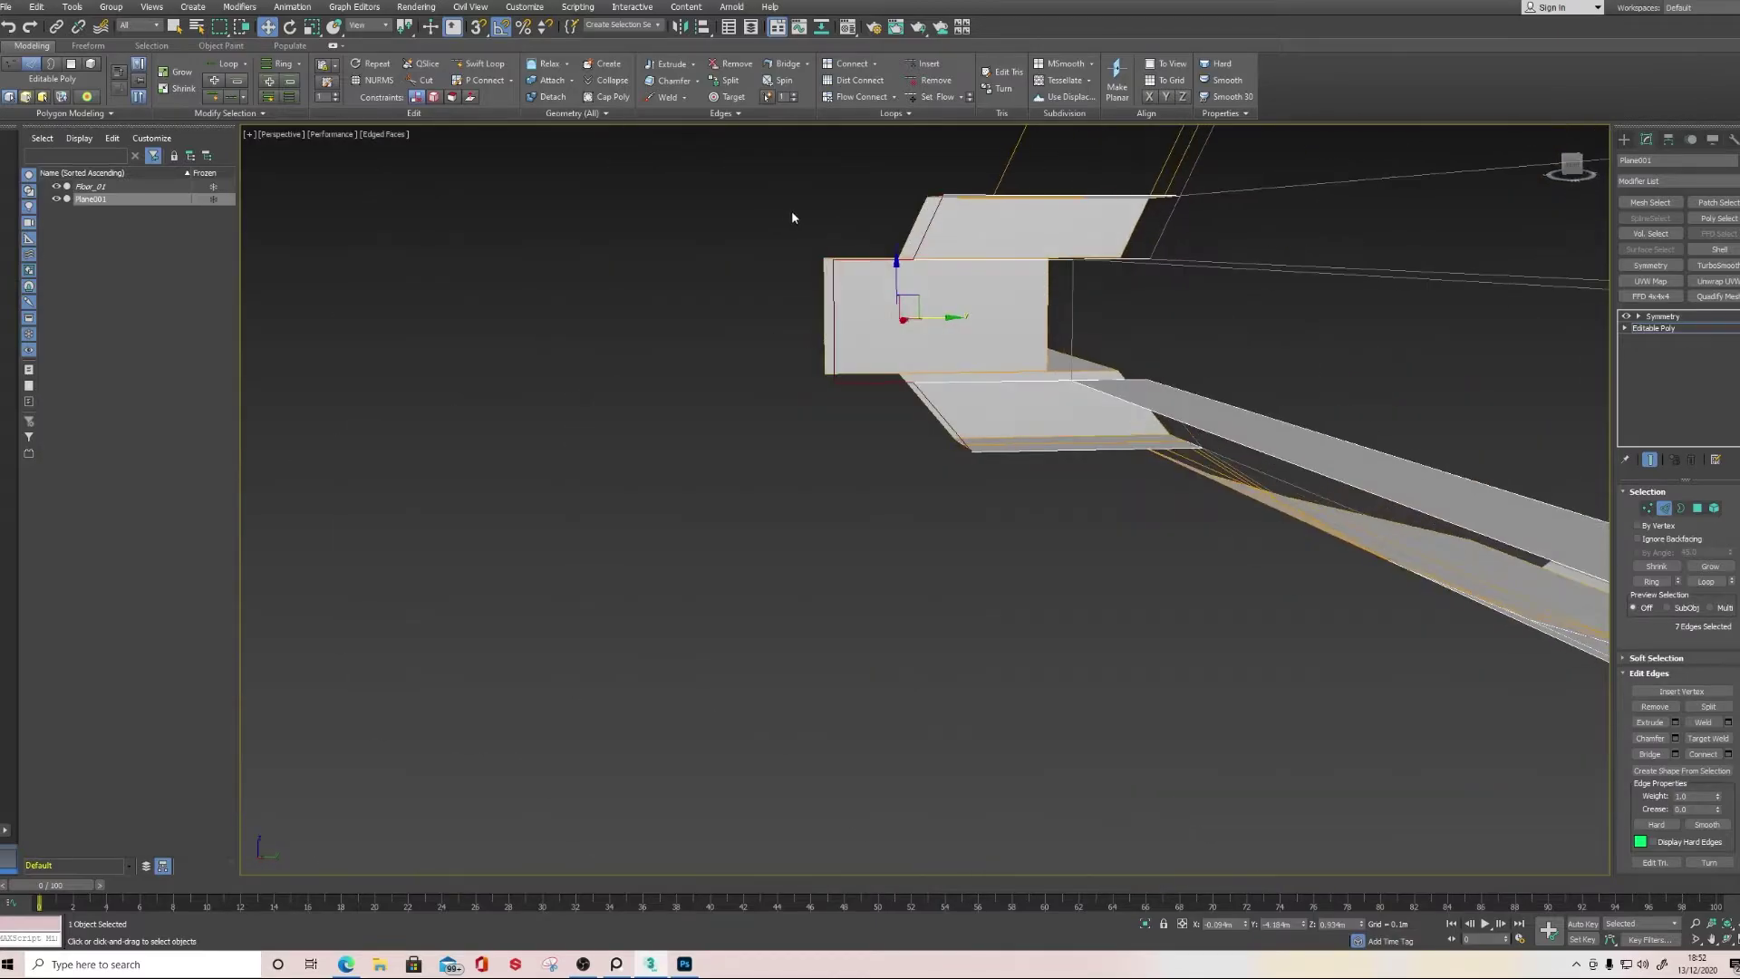
left_click(1165, 96)
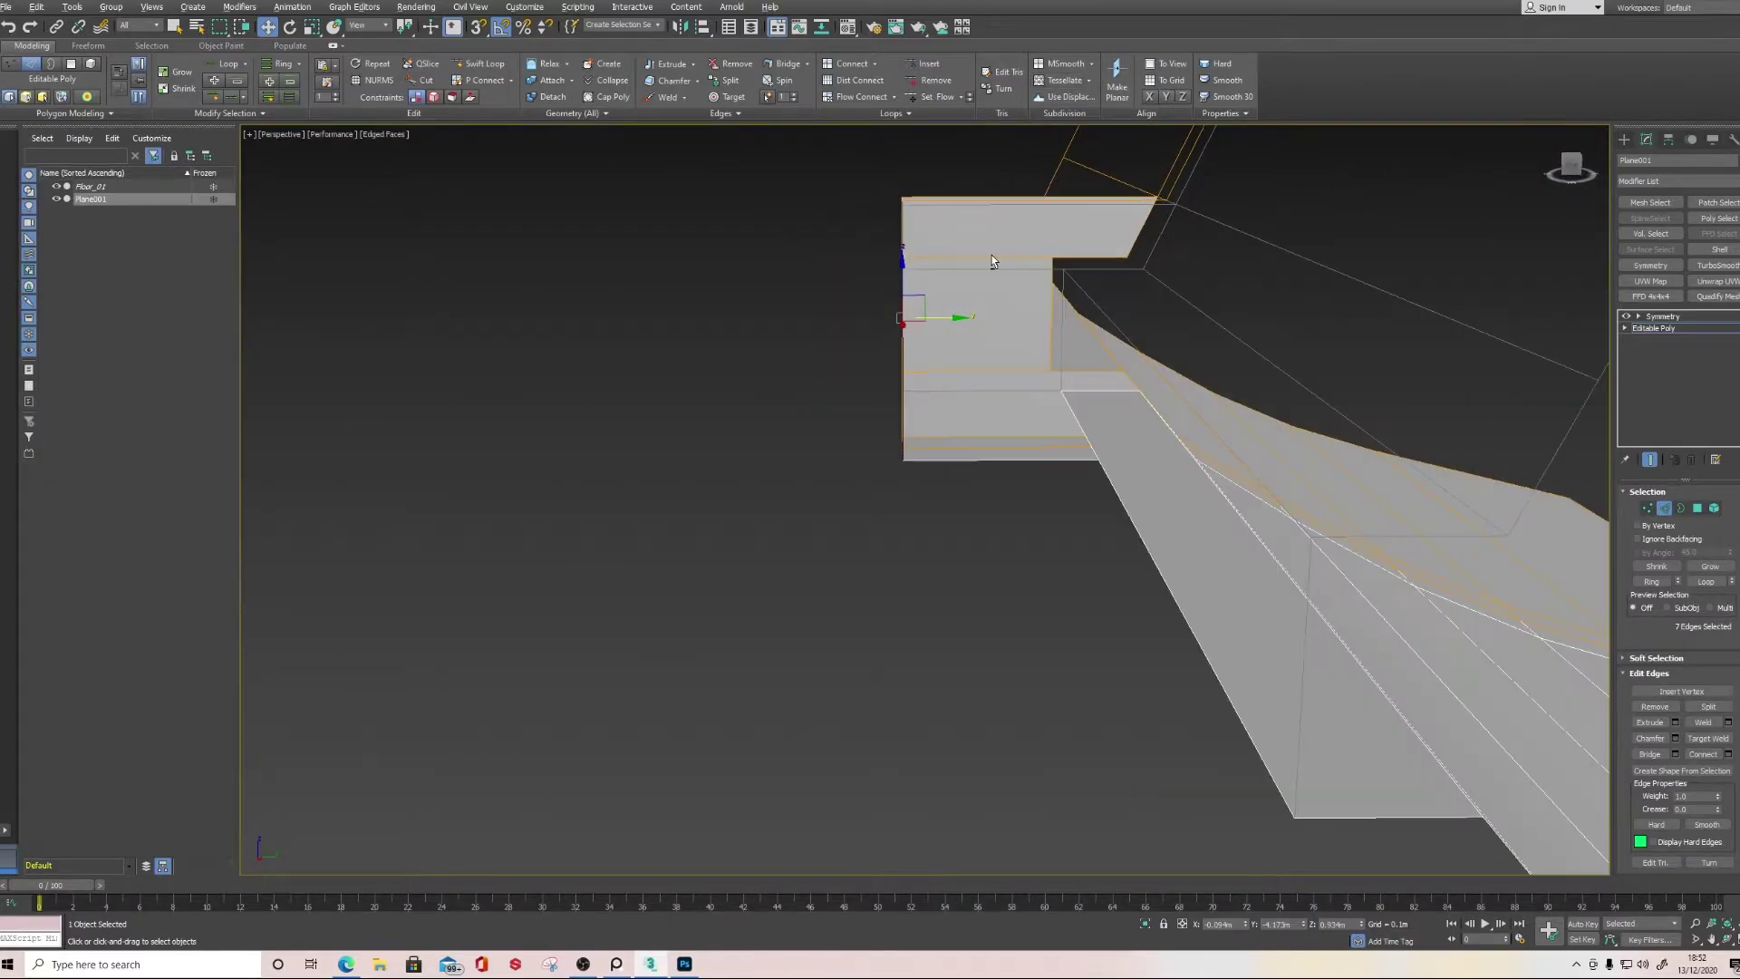
left_click(878, 324)
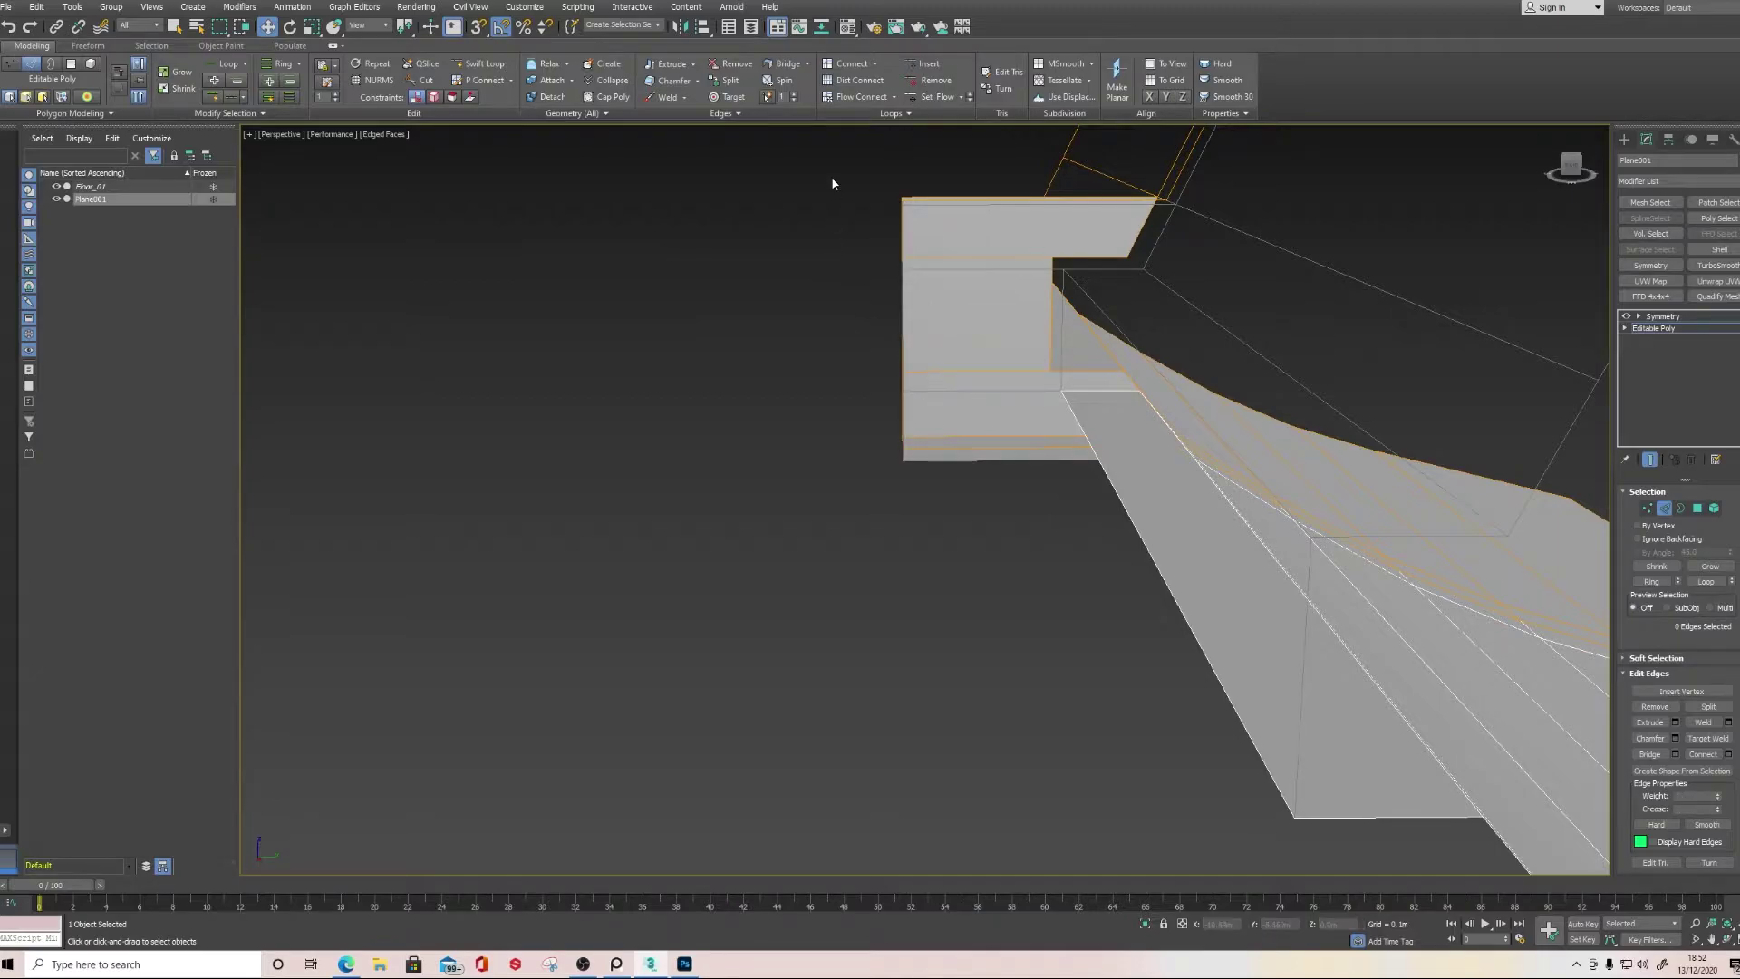
Select the vertices around the extruded recess and weld the overlapping ones together
left_click_drag(954, 477, 955, 477)
middle_click_drag(955, 477, 1562, 450, "alt")
left_click(1647, 508)
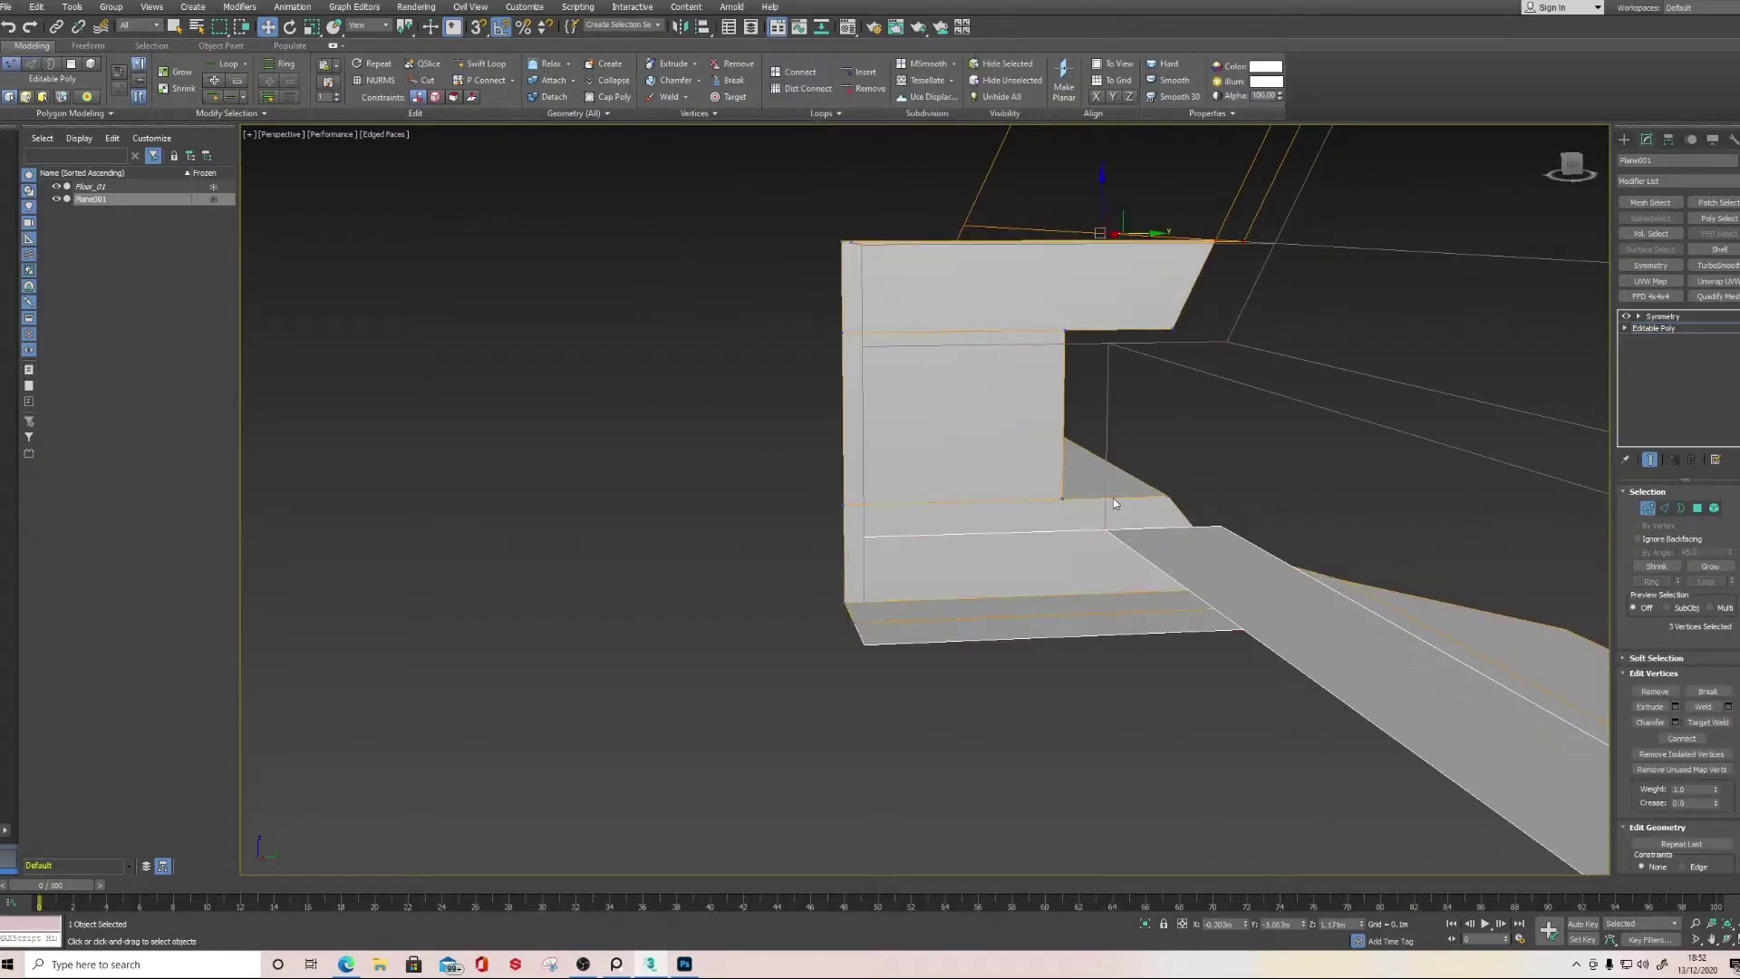
left_click(843, 334)
left_click_drag(862, 312, 845, 270)
key("ctrl+z")
left_click(788, 237)
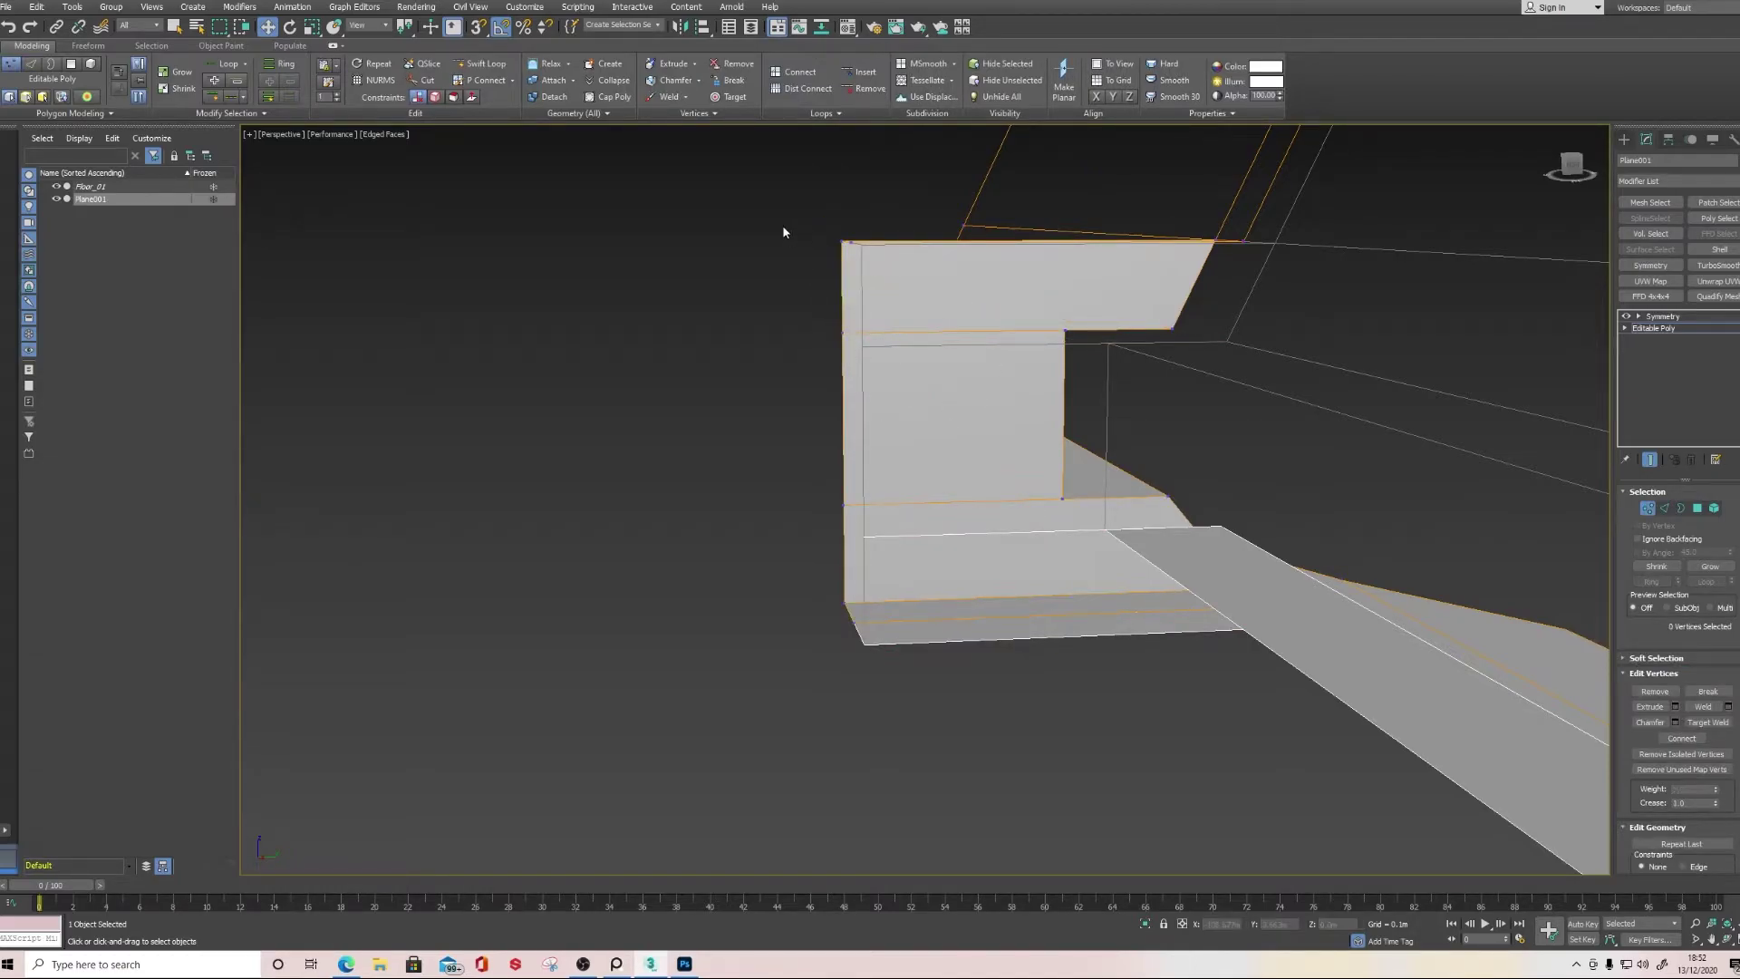
left_click_drag(812, 329, 952, 699)
middle_click_drag(952, 699, 970, 640, "alt")
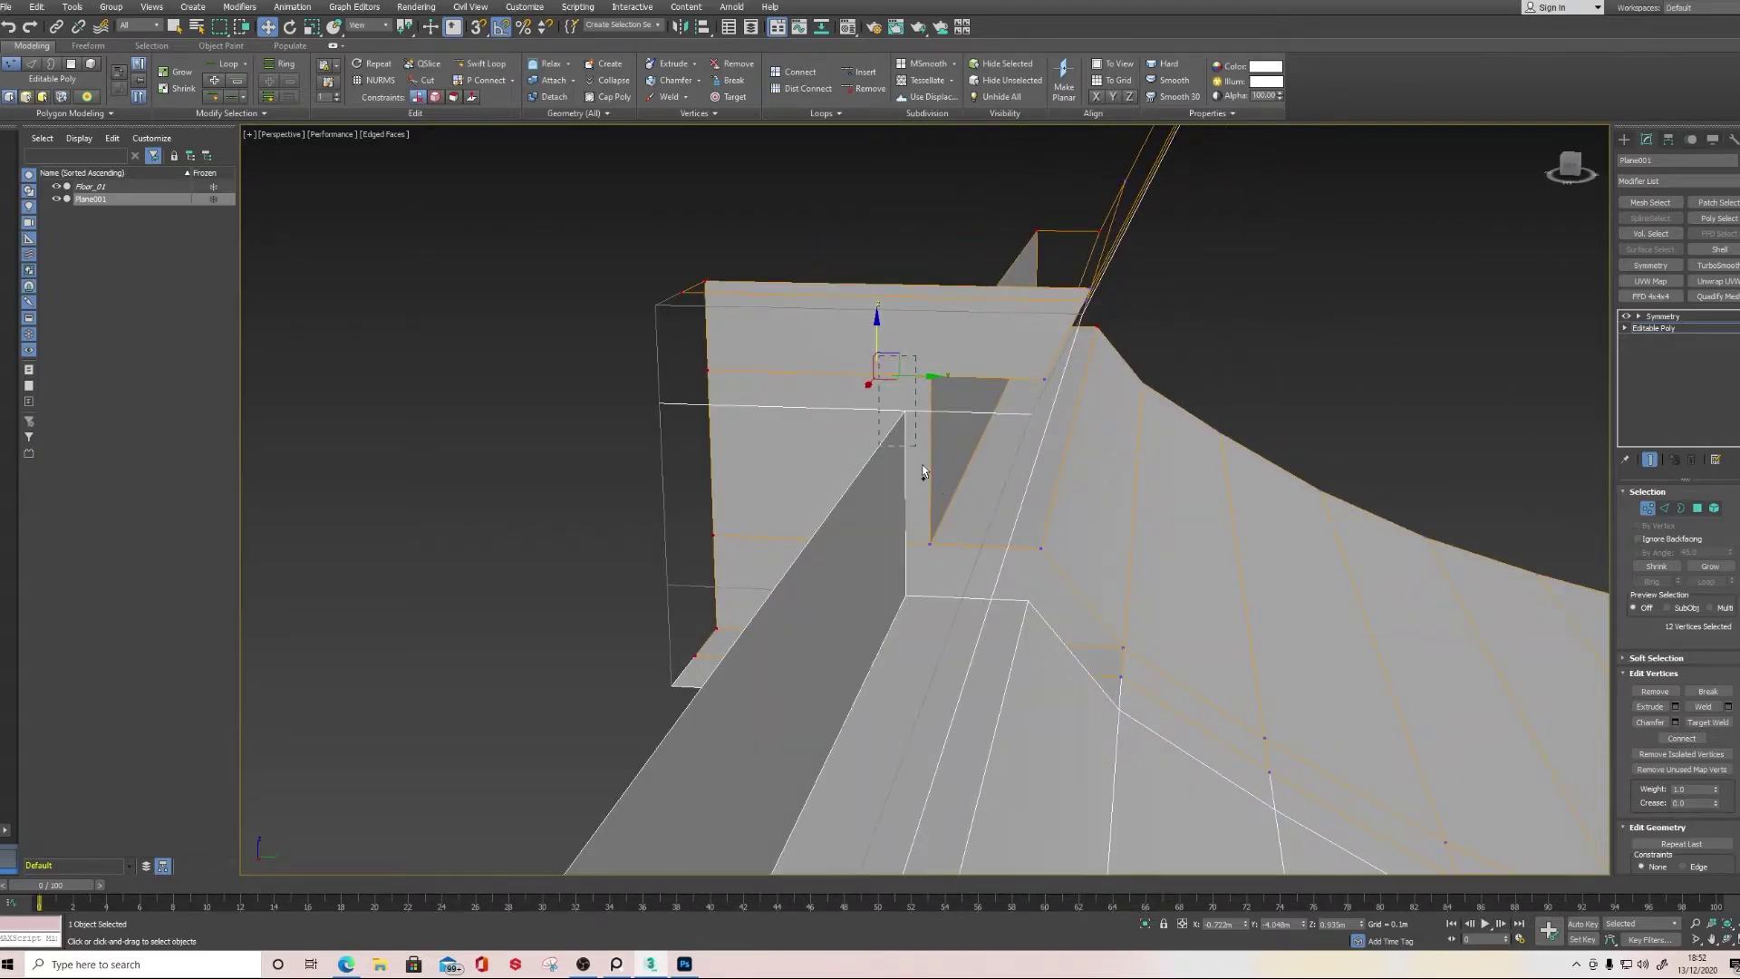
left_click(1727, 706)
left_click_drag(939, 509, 938, 442)
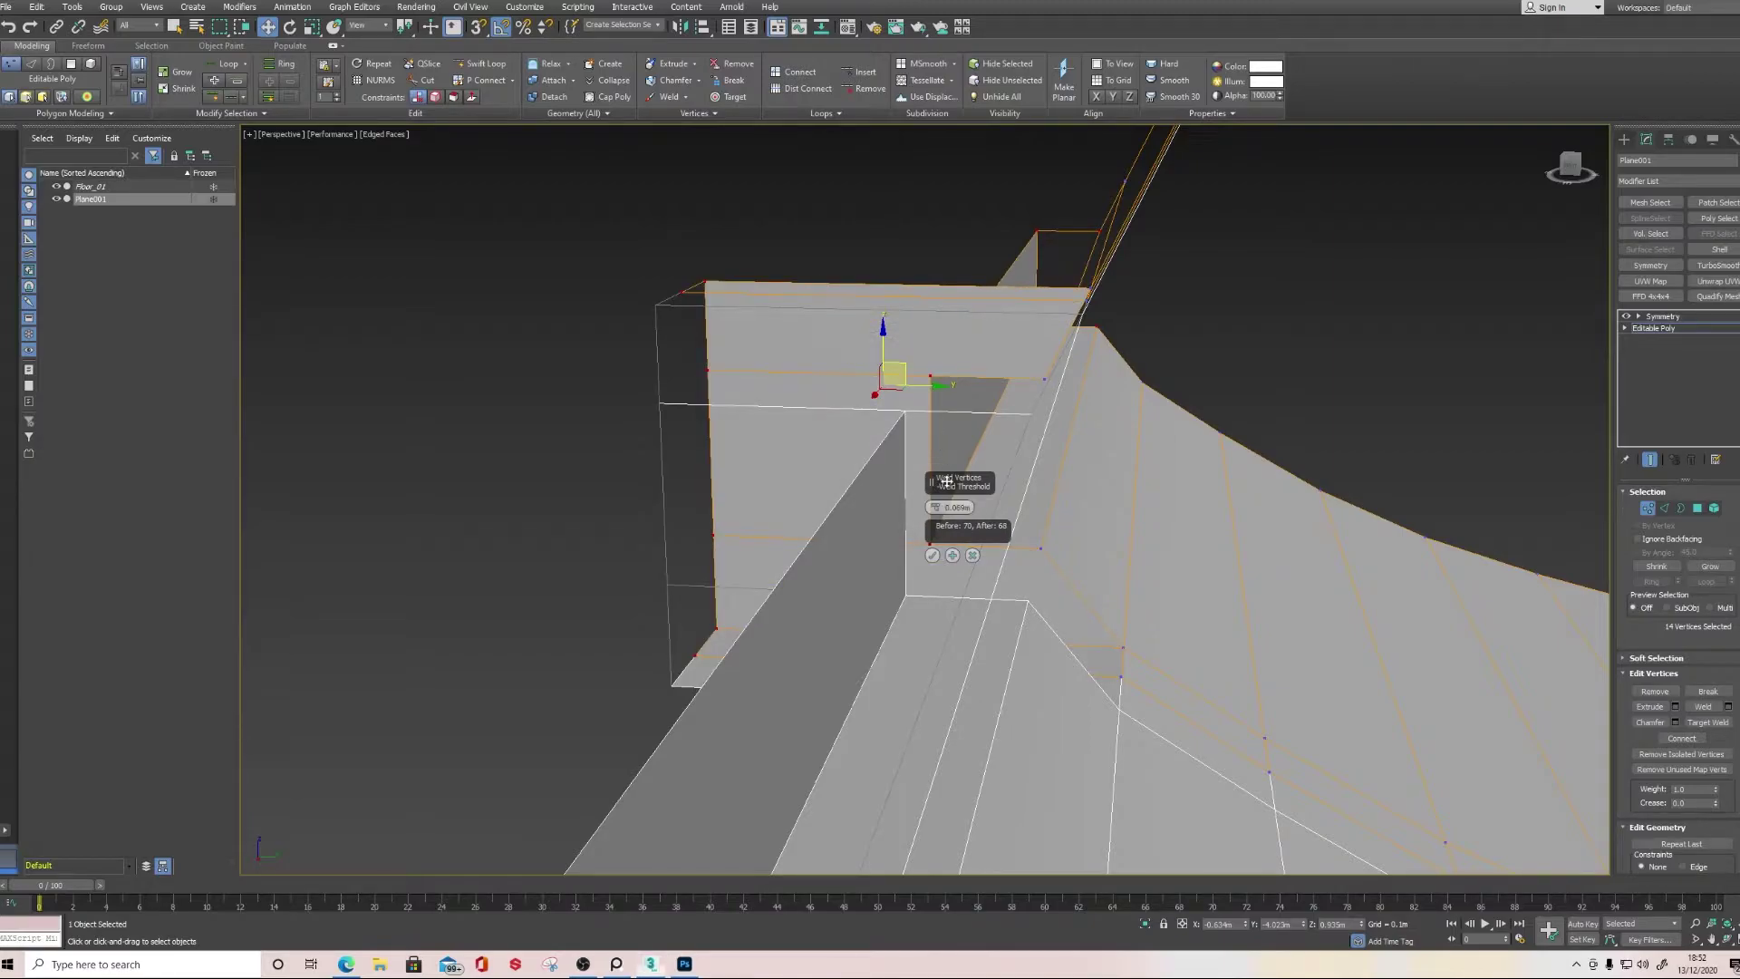
left_click(933, 554)
Try moving the upper corner vertex of the recess's side face to test its connection, and undo the move
middle_click_drag(1339, 591, 1312, 548, "alt")
left_click(876, 356)
scroll(879, 372, "up", 4)
left_click_drag(865, 360, 1311, 379)
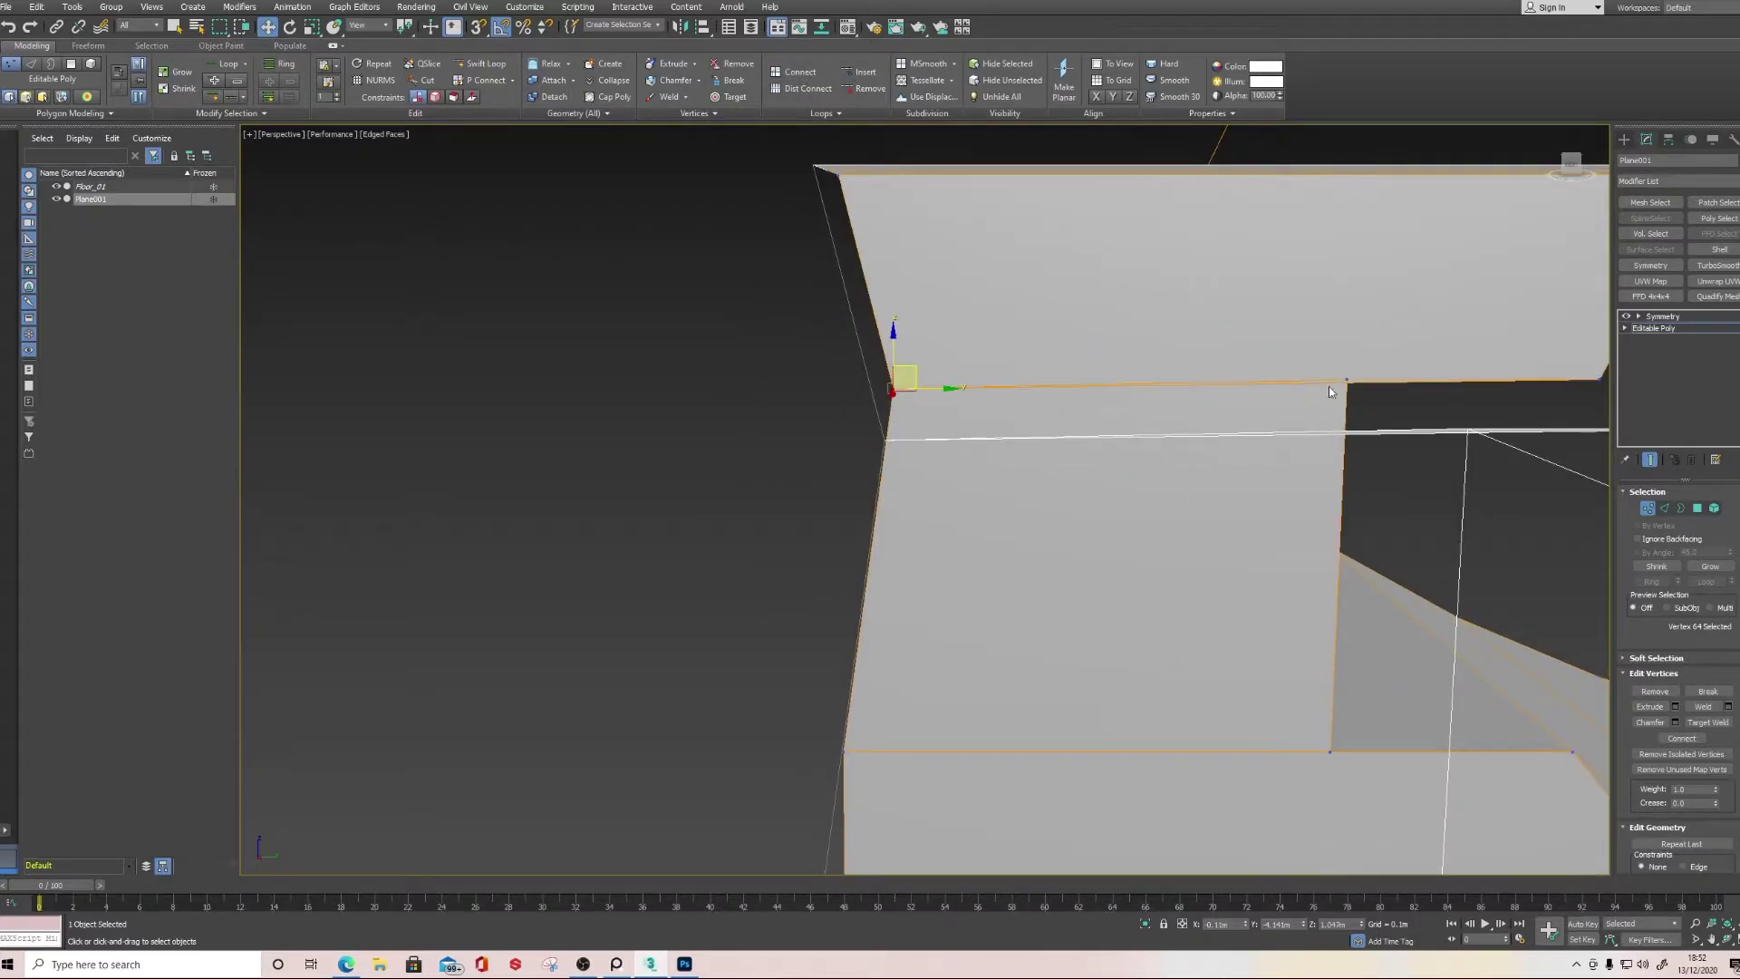
scroll(1365, 383, "up", 3)
mouse_move(1330, 392)
middle_mouse_down("alt")
mouse_move(1314, 411)
mouse_move(1266, 389)
mouse_move(1289, 404)
mouse_move(1325, 390)
middle_mouse_up("alt")
left_click(1325, 389)
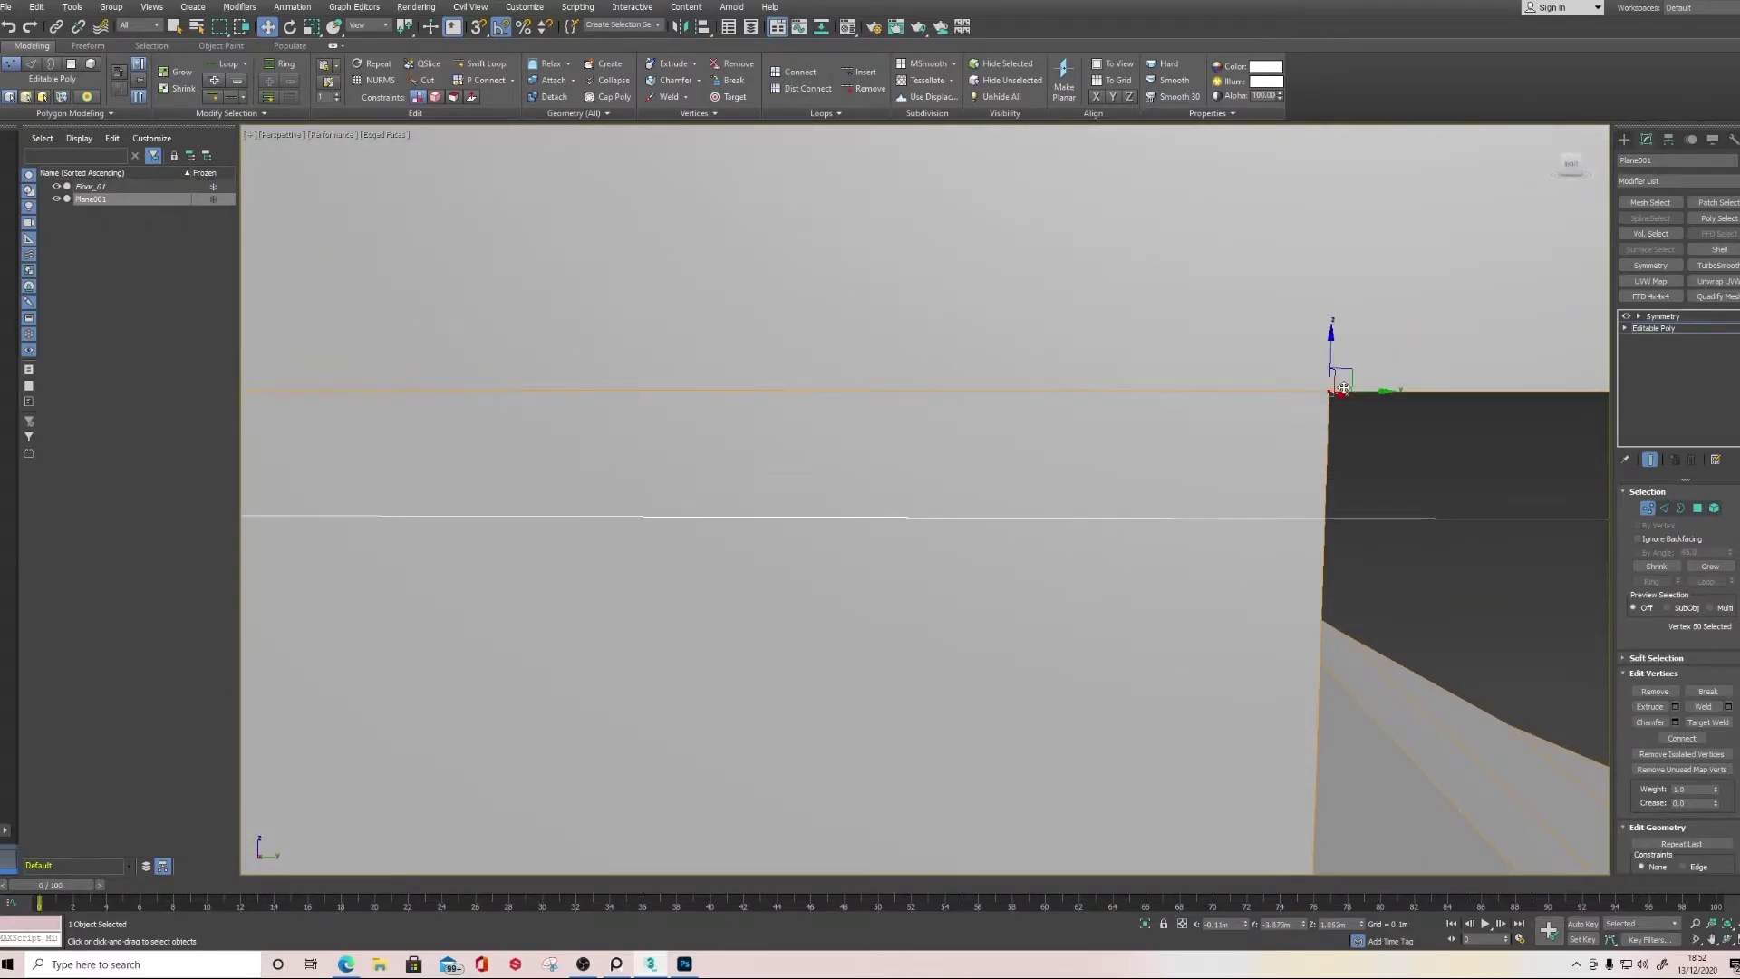
left_click_drag(1327, 390, 1298, 475)
middle_click_drag(1298, 475, 1169, 458, "alt")
key("ctrl+z")
Delete the middle side polygon of the recess between its upper and lower side faces
left_click(1665, 509)
middle_click_drag(998, 567, 1218, 453, "alt")
left_click(1697, 508)
key("Delete")
middle_click_drag(1262, 399, 1470, 536, "alt")
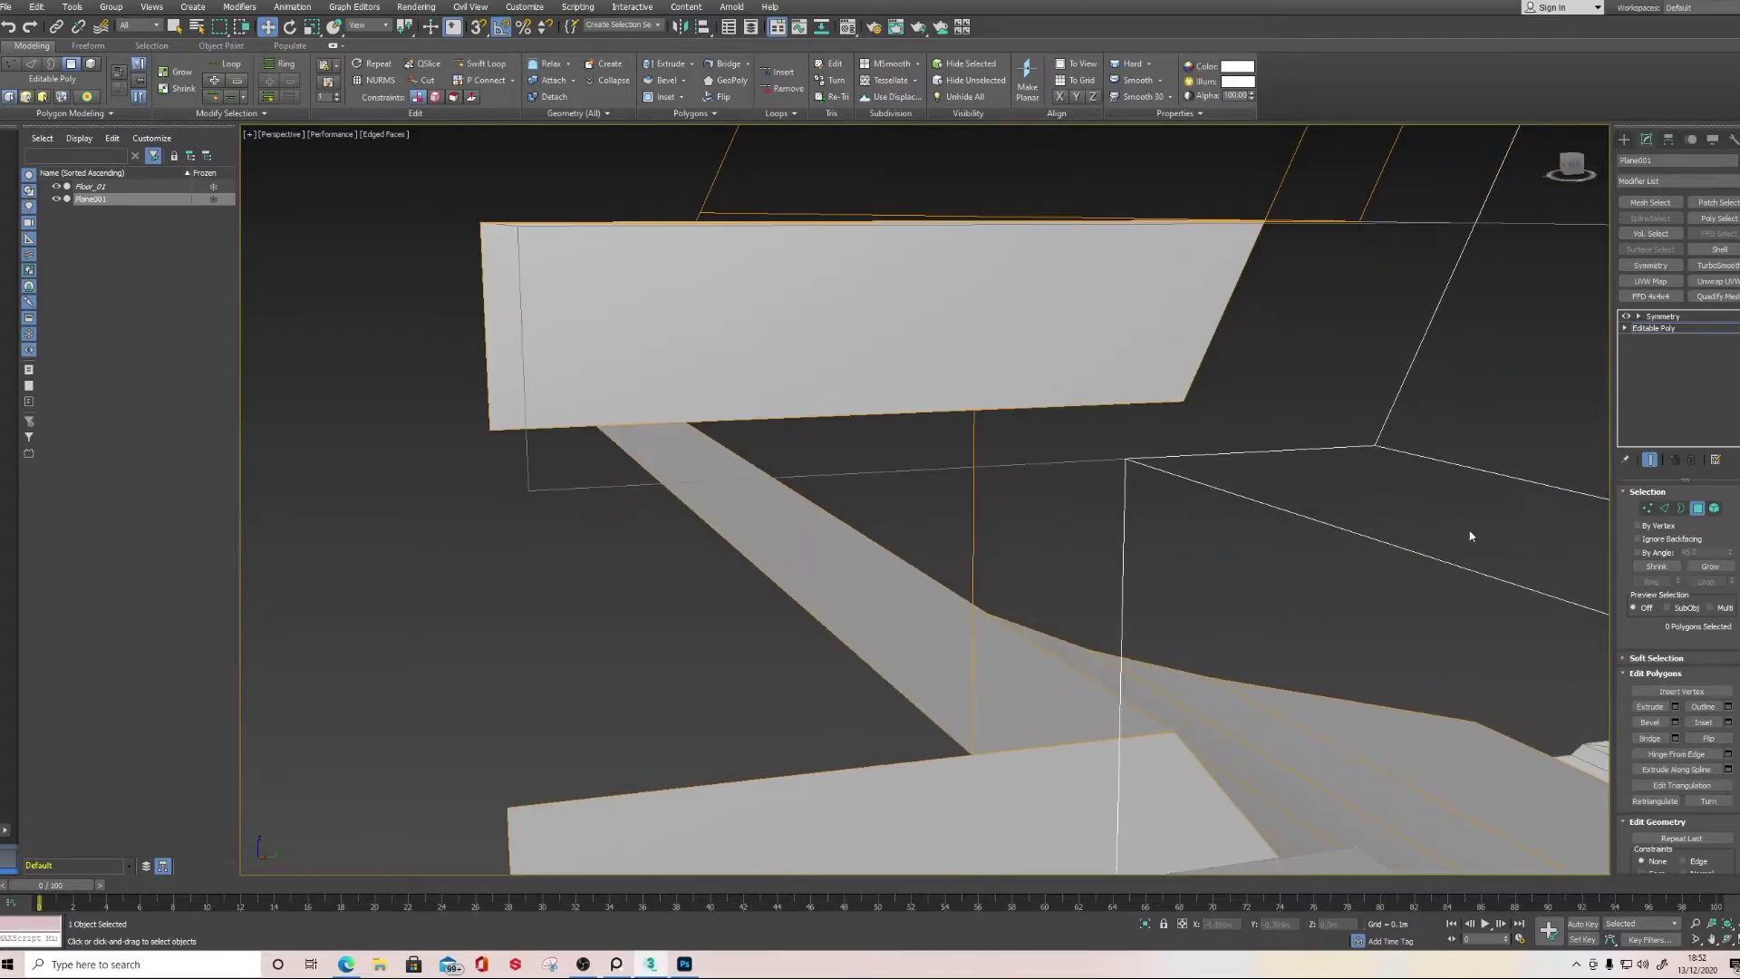
Insert a Swift Loop through the recess's upper side face, lined up with the recessed band's upper corner vertex
left_click(1646, 508)
middle_click_drag(1157, 446, 1044, 408, "alt")
middle_click_drag(965, 362, 963, 404, "alt")
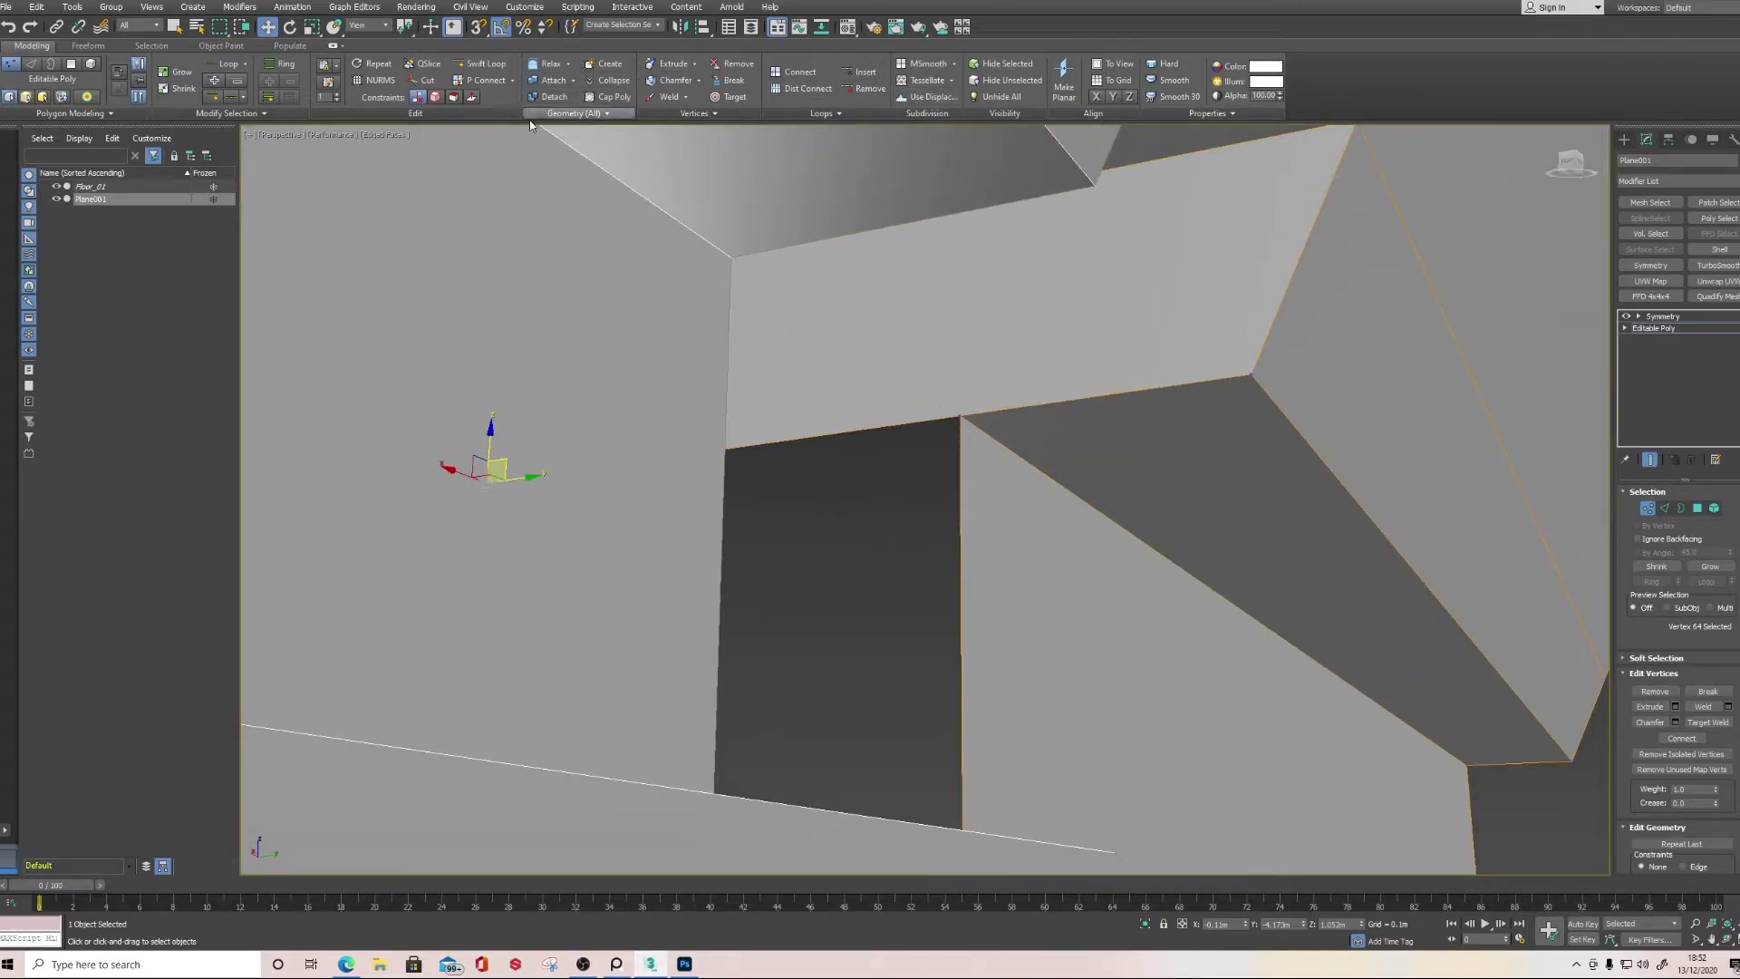
left_click(959, 415)
middle_click_drag(960, 415, 955, 443, "alt")
left_click_drag(883, 497, 943, 442)
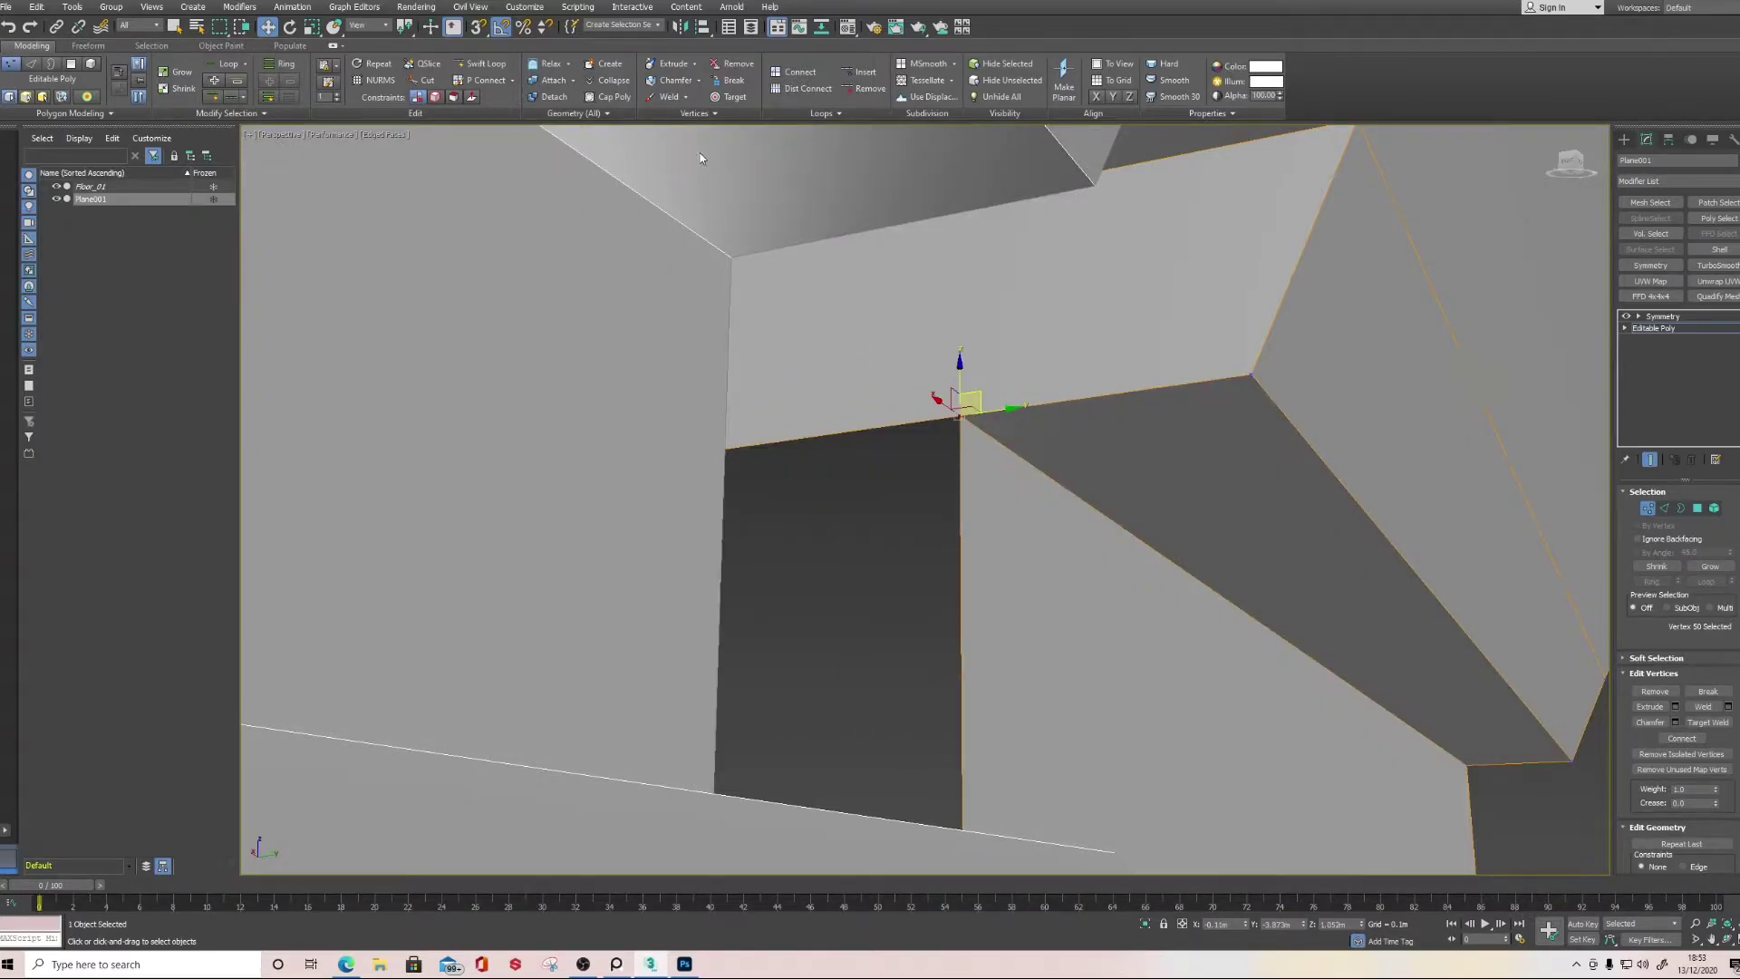
left_click(508, 64)
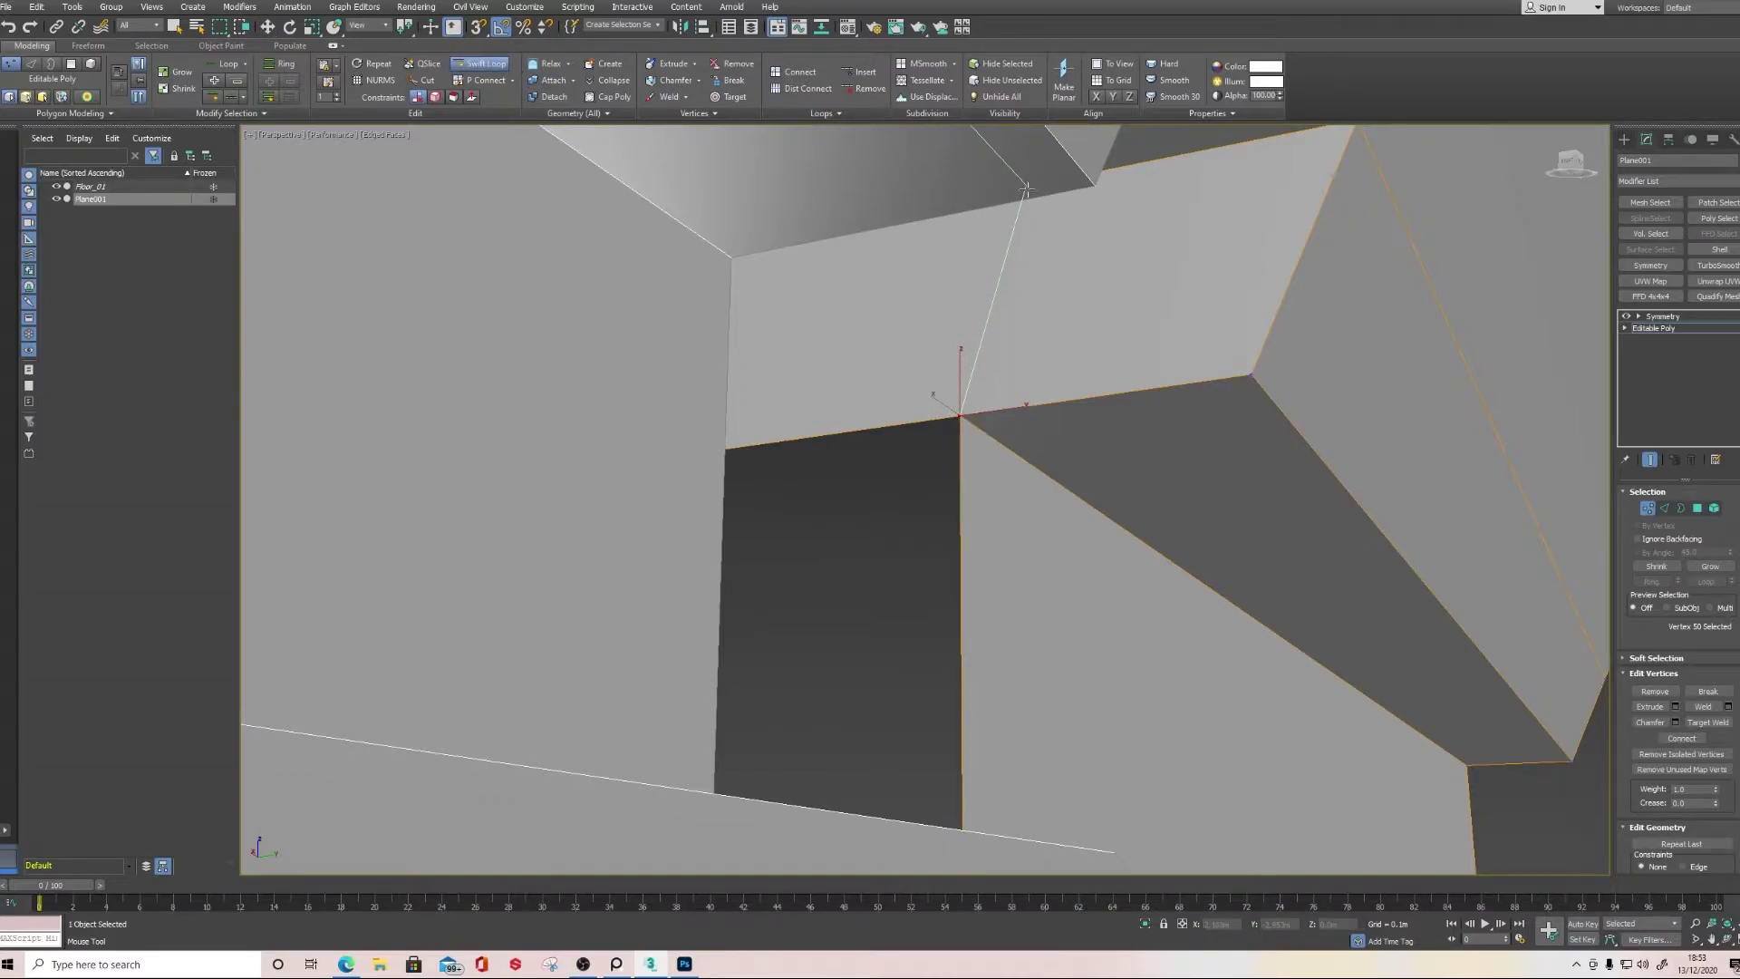
left_click(1015, 212)
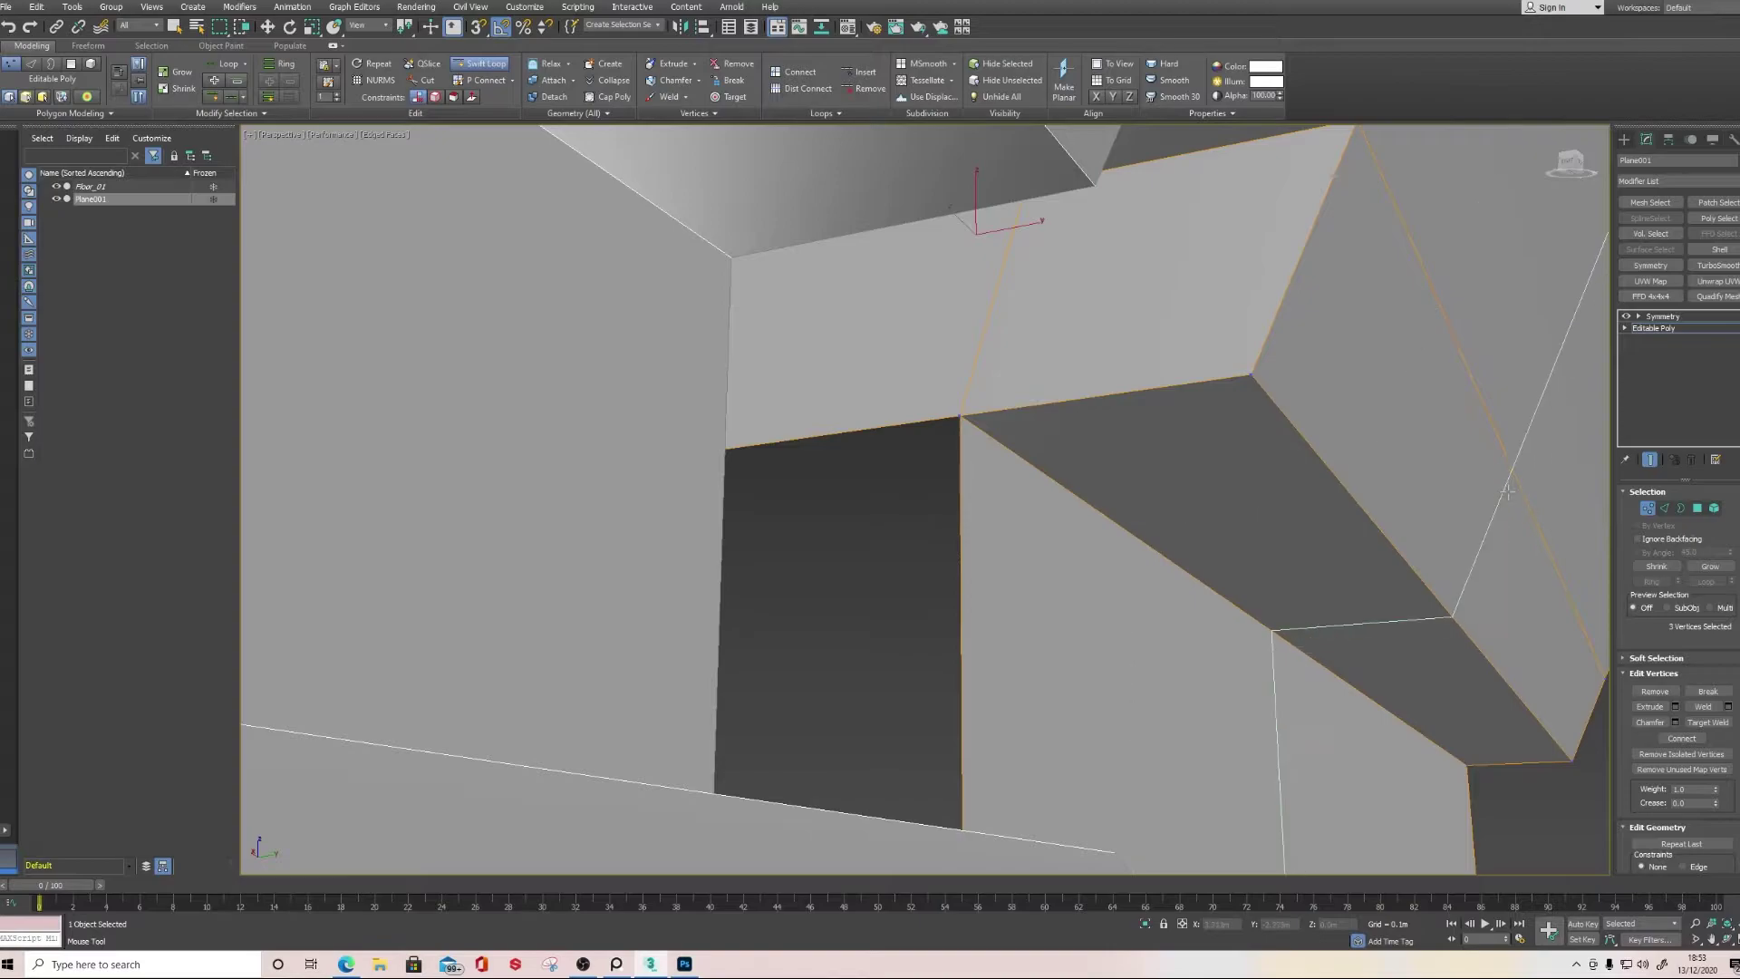
key("w")
Apply Weld to the two vertices where the new loop meets the recessed band's upper corner and test the joint
left_click_drag(888, 391, 1003, 463)
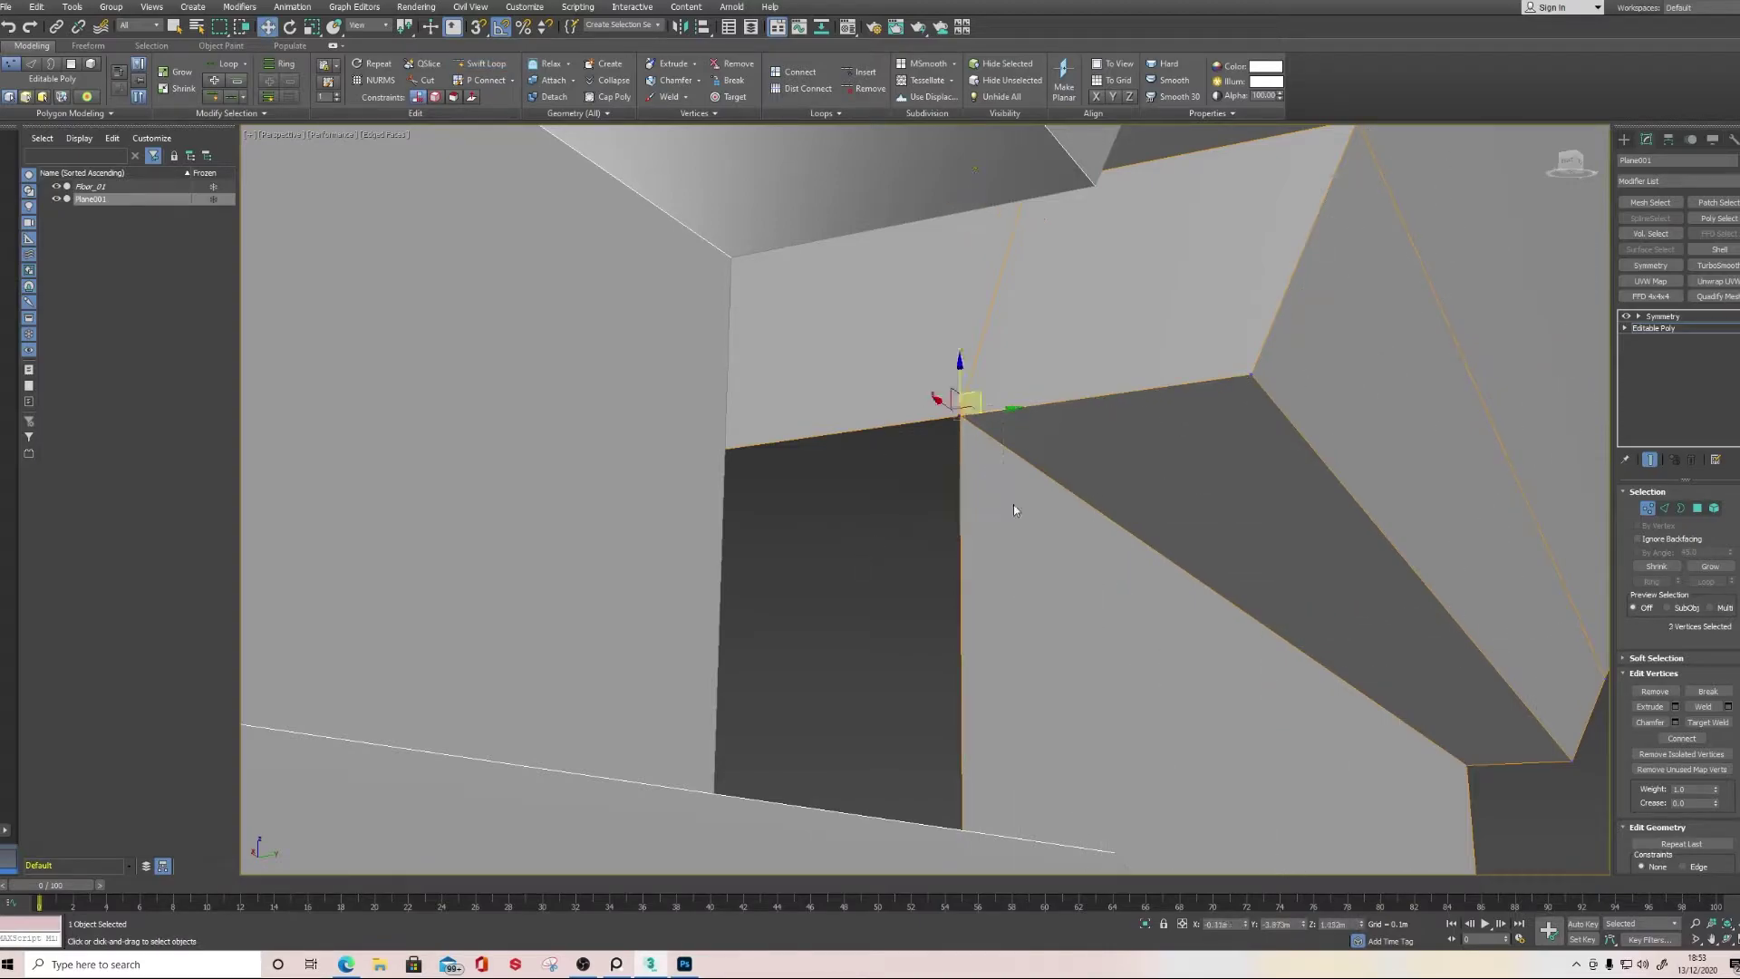
left_click(1728, 708)
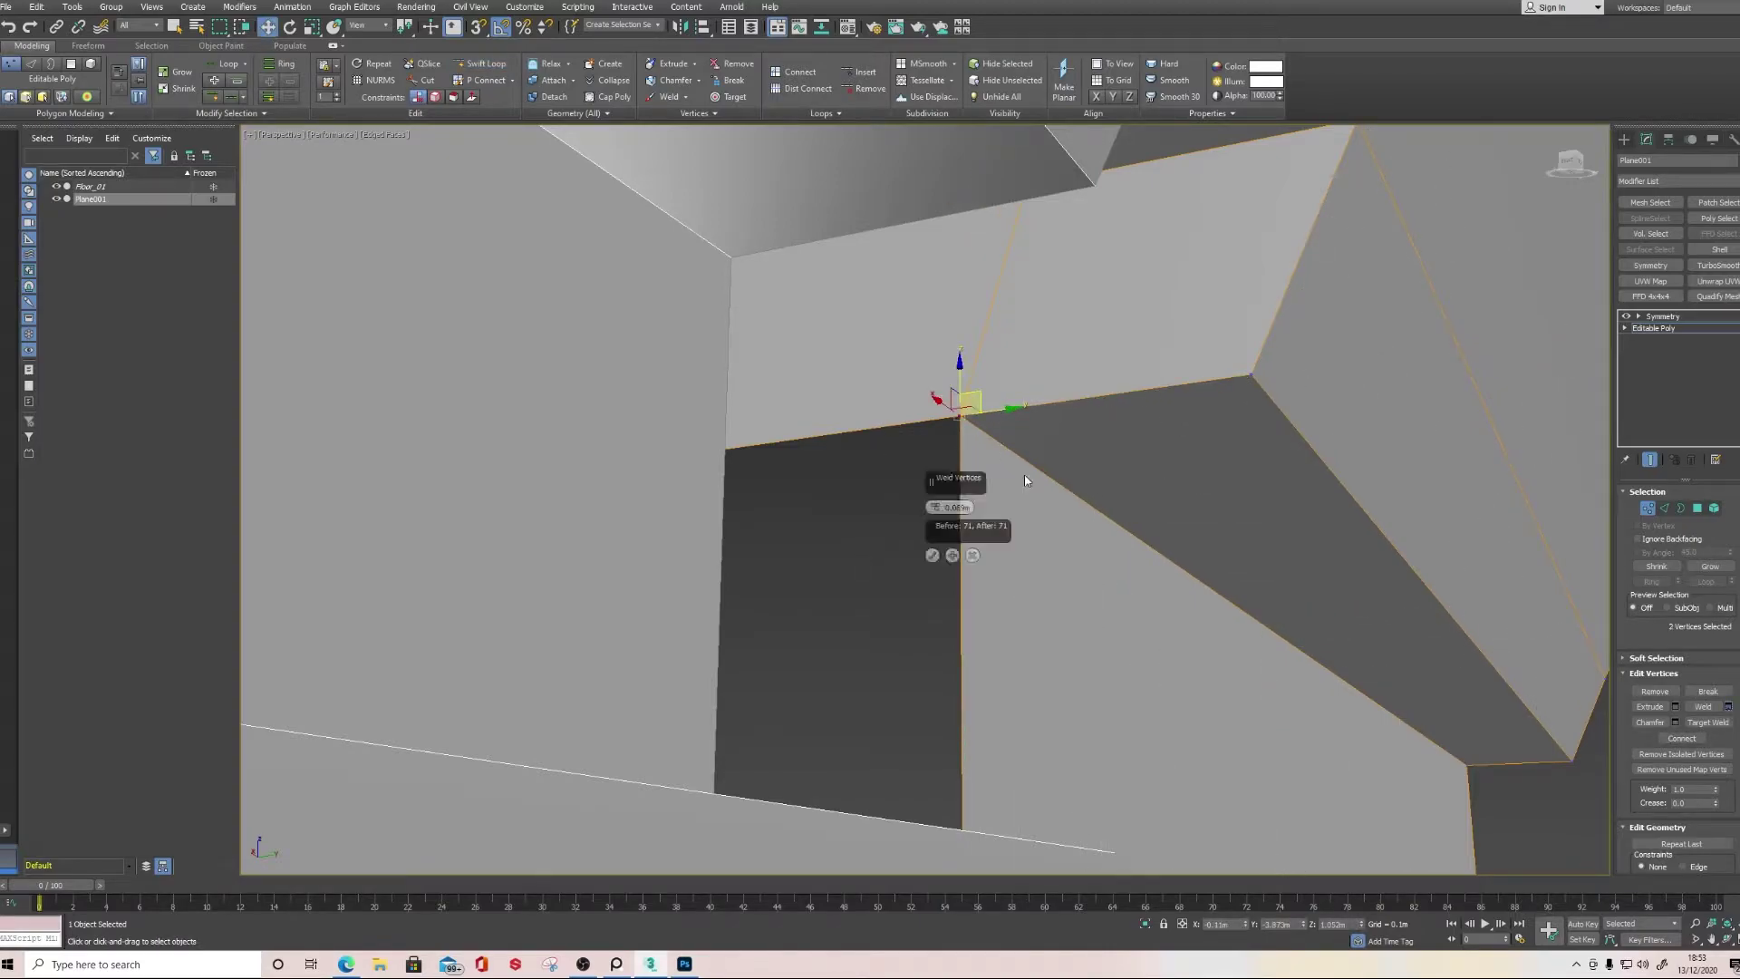
left_click(936, 555)
mouse_move(980, 392)
left_mouse_down()
mouse_move(994, 437)
mouse_move(919, 348)
mouse_move(985, 390)
left_mouse_up()
key("ctrl+z")
Insert a Swift Loop through the recess's lower side face, lined up with the recessed band's lower corner vertex
mouse_move(1024, 512)
middle_mouse_down("alt")
mouse_move(981, 485)
mouse_move(967, 504)
mouse_move(1002, 510)
middle_mouse_up("alt")
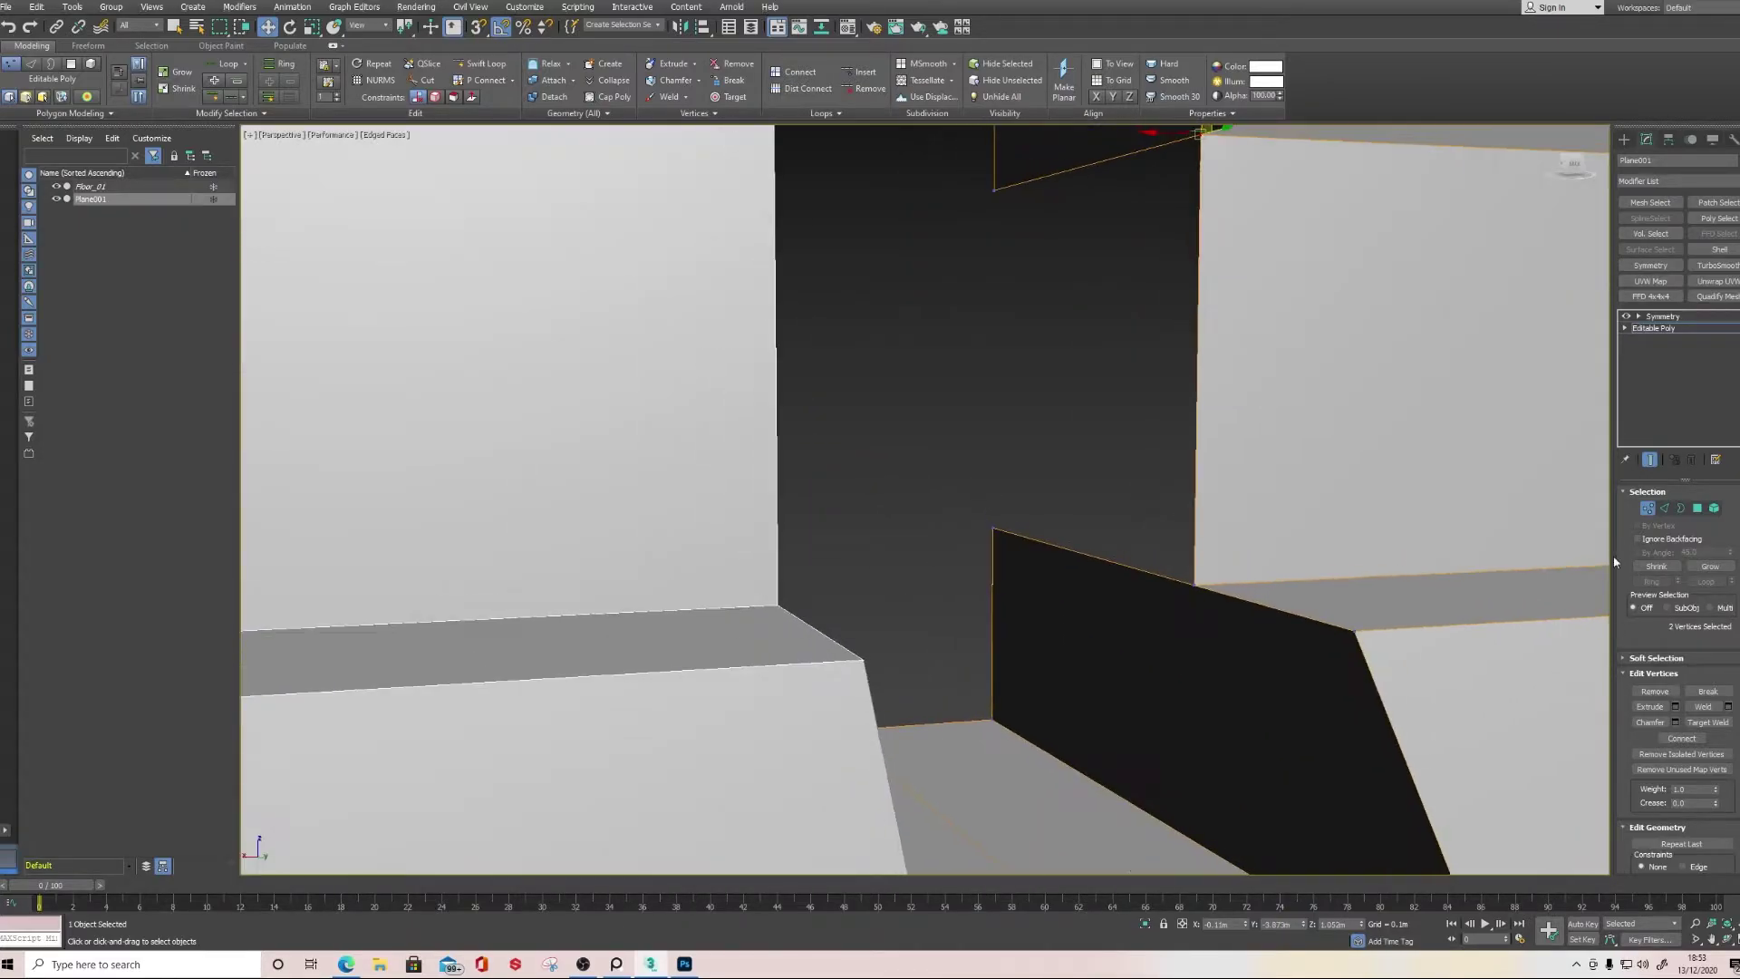
left_click(1664, 510)
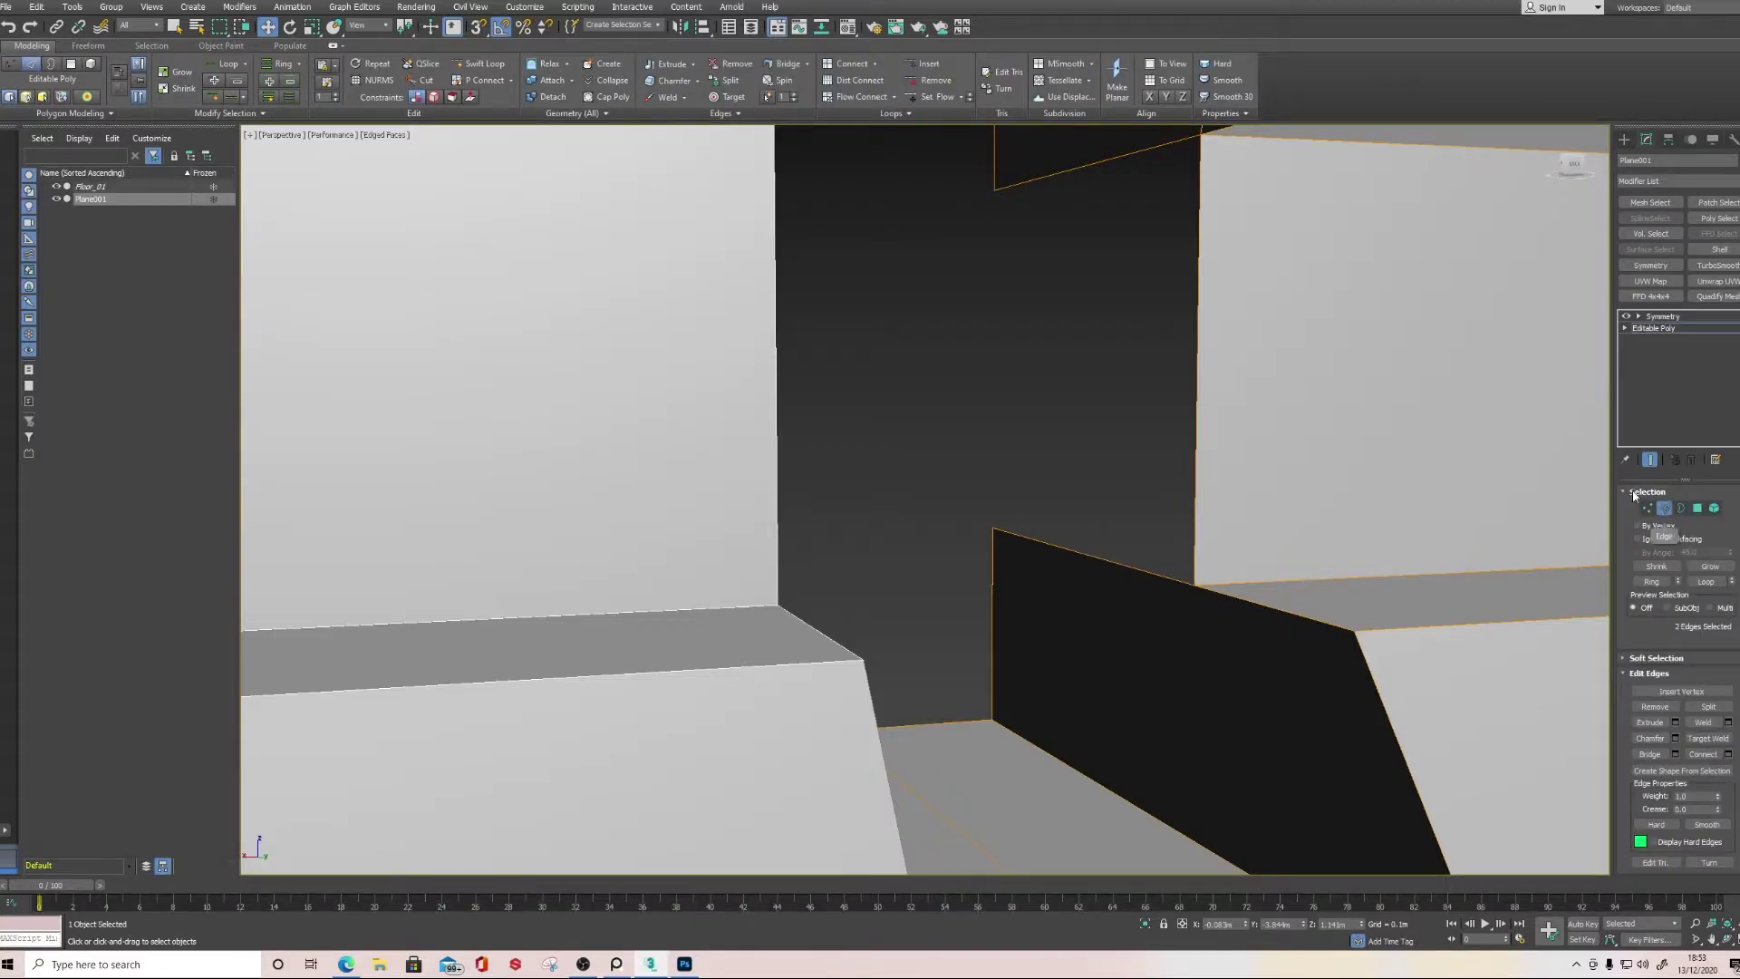
left_click(478, 63)
middle_click_drag(1219, 603, 1097, 494)
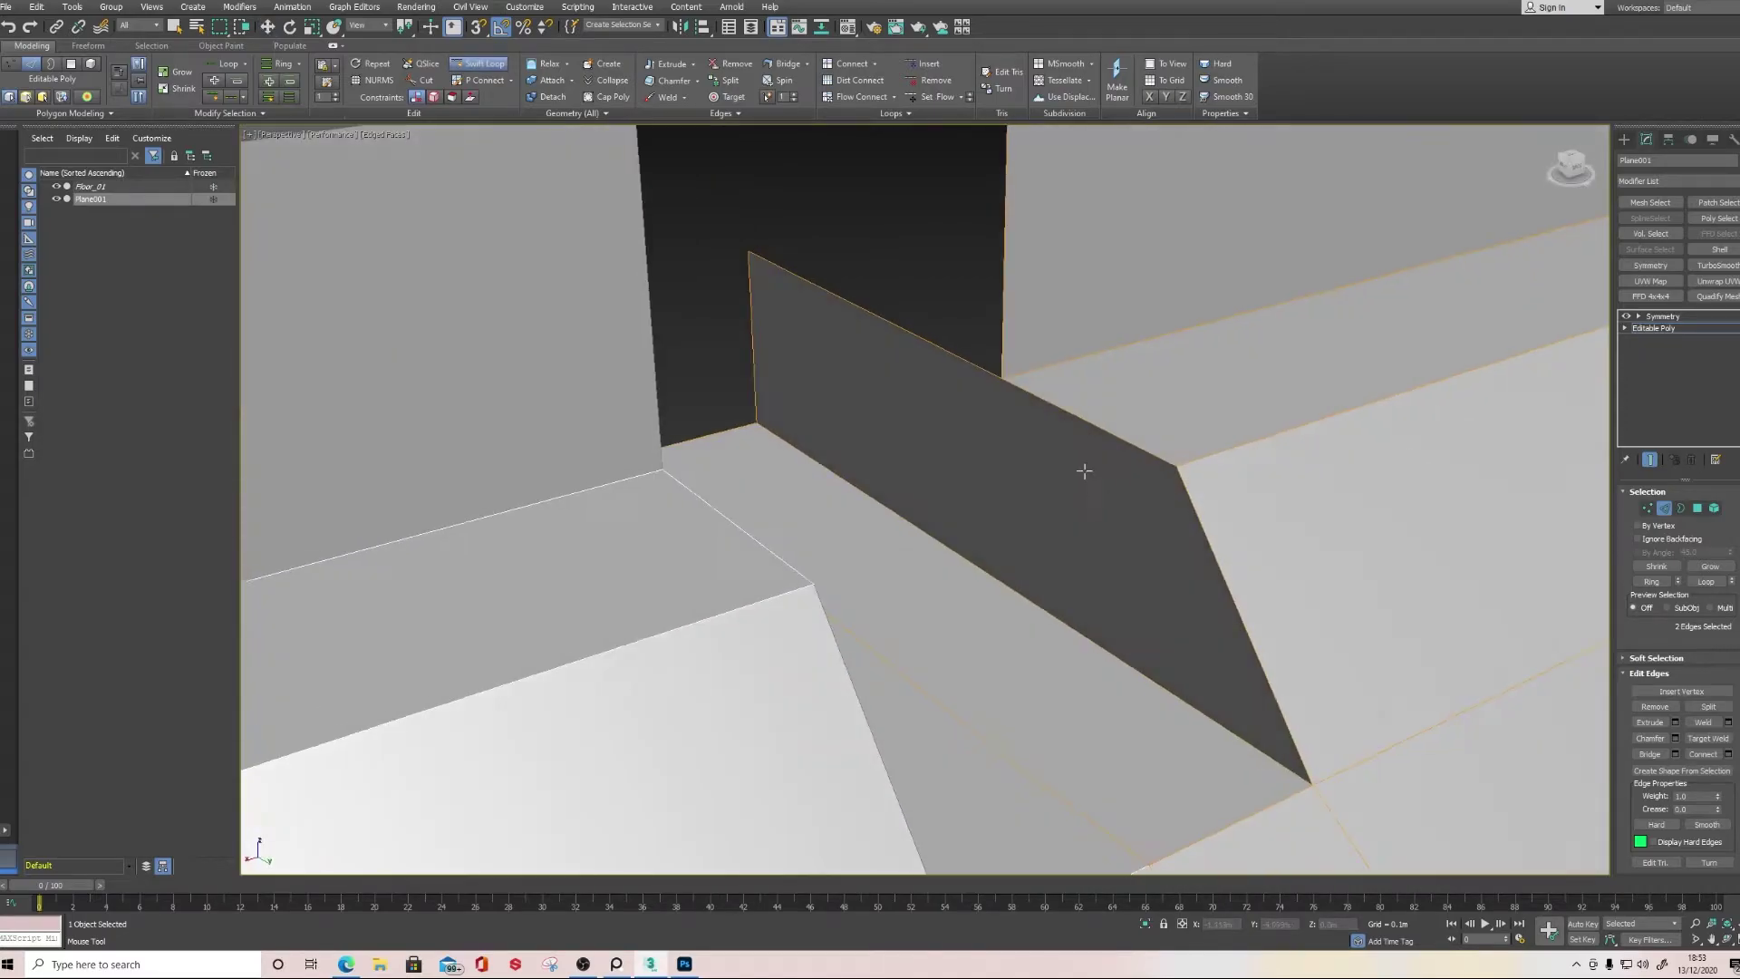
left_click(1002, 379)
key("w")
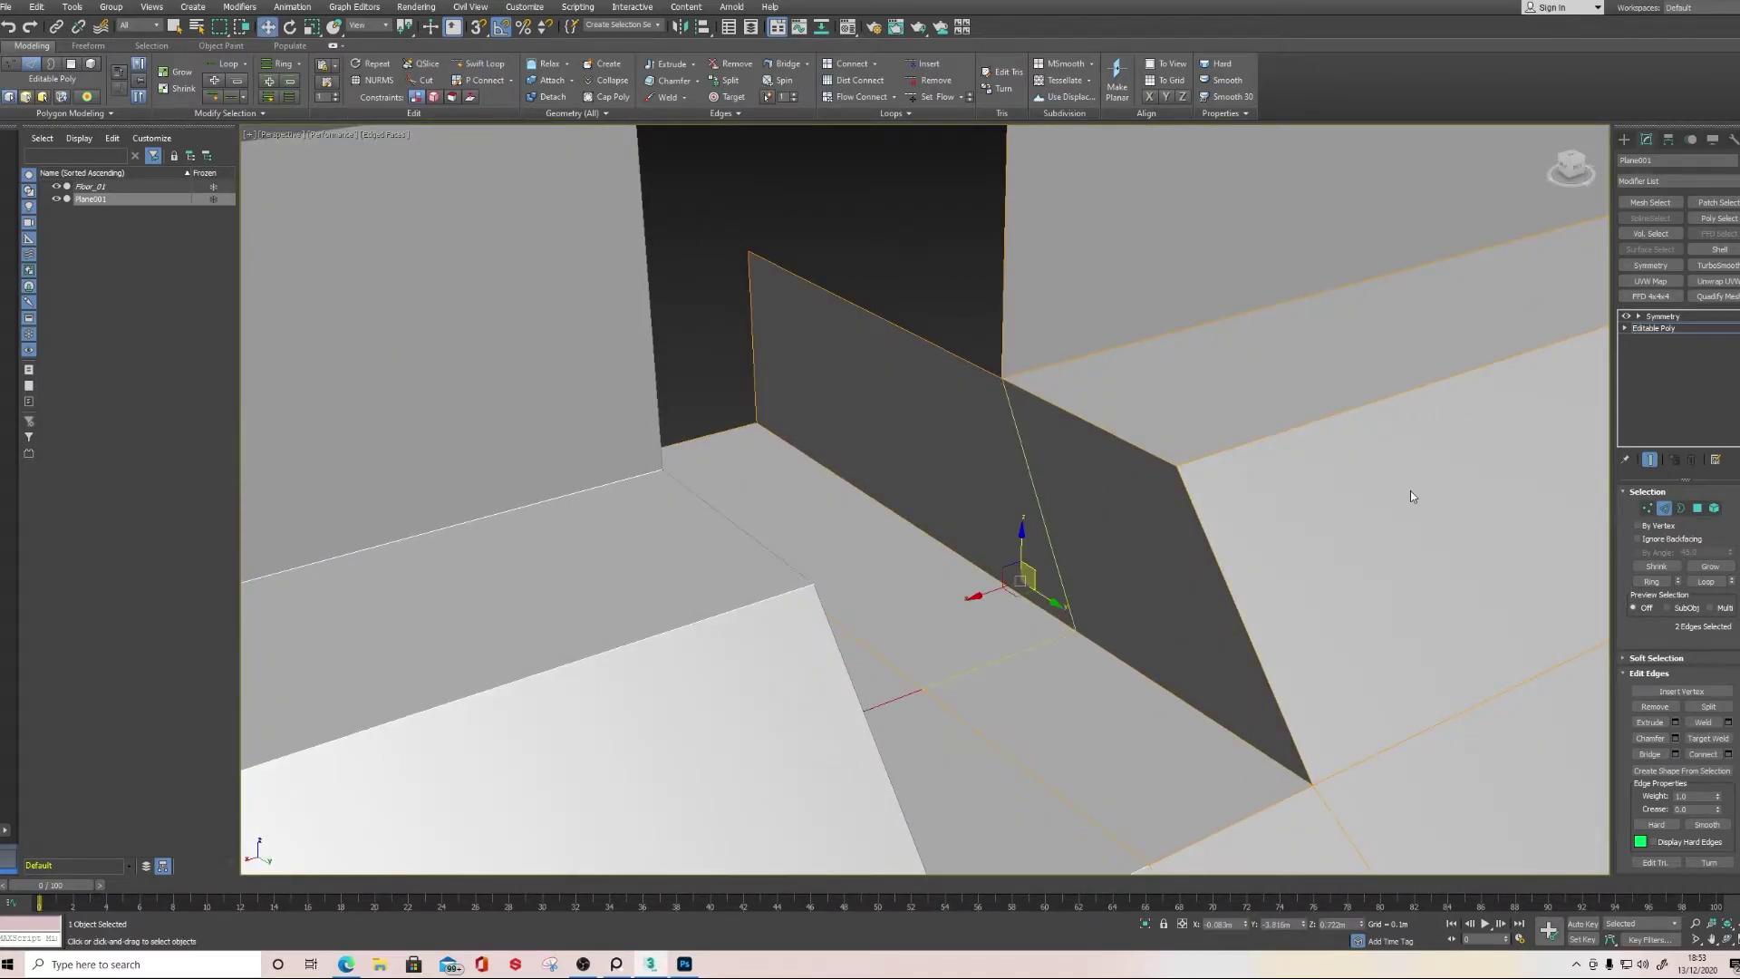
Try to weld the two vertices where the lower loop meets the recessed band's lower corner
left_click(1646, 508)
left_click(1002, 379)
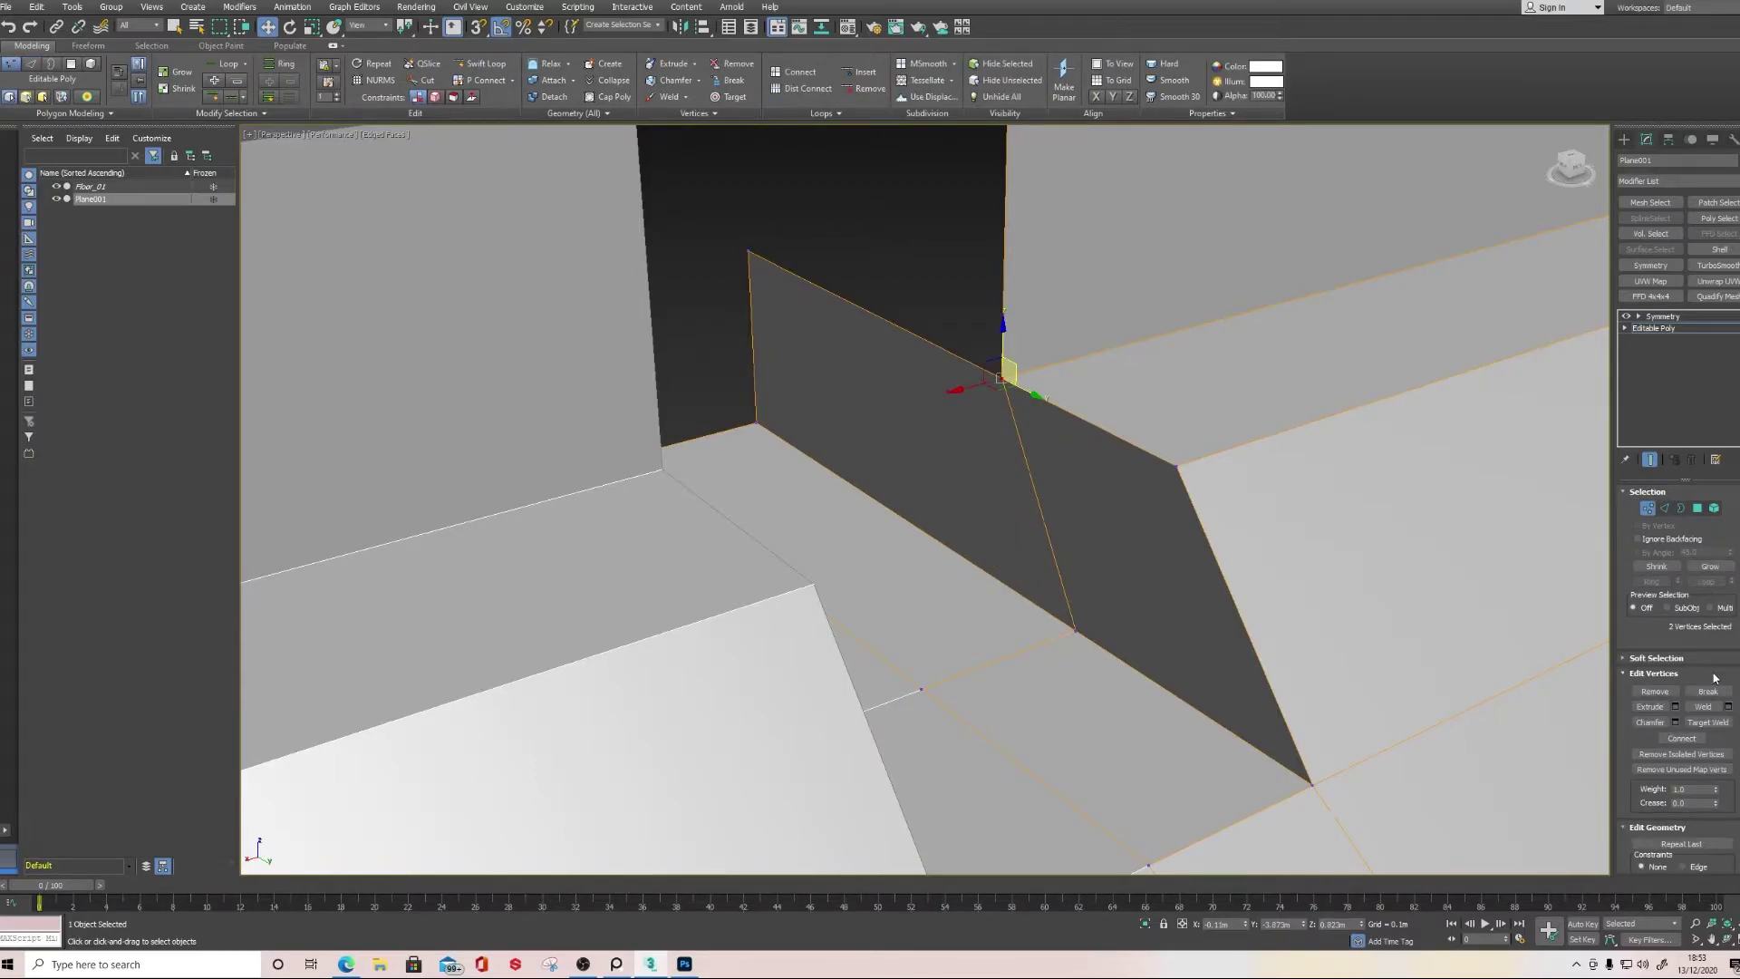
left_click(1704, 707)
left_click(1000, 377)
scroll(1004, 375, "up", 4)
left_click(1001, 378)
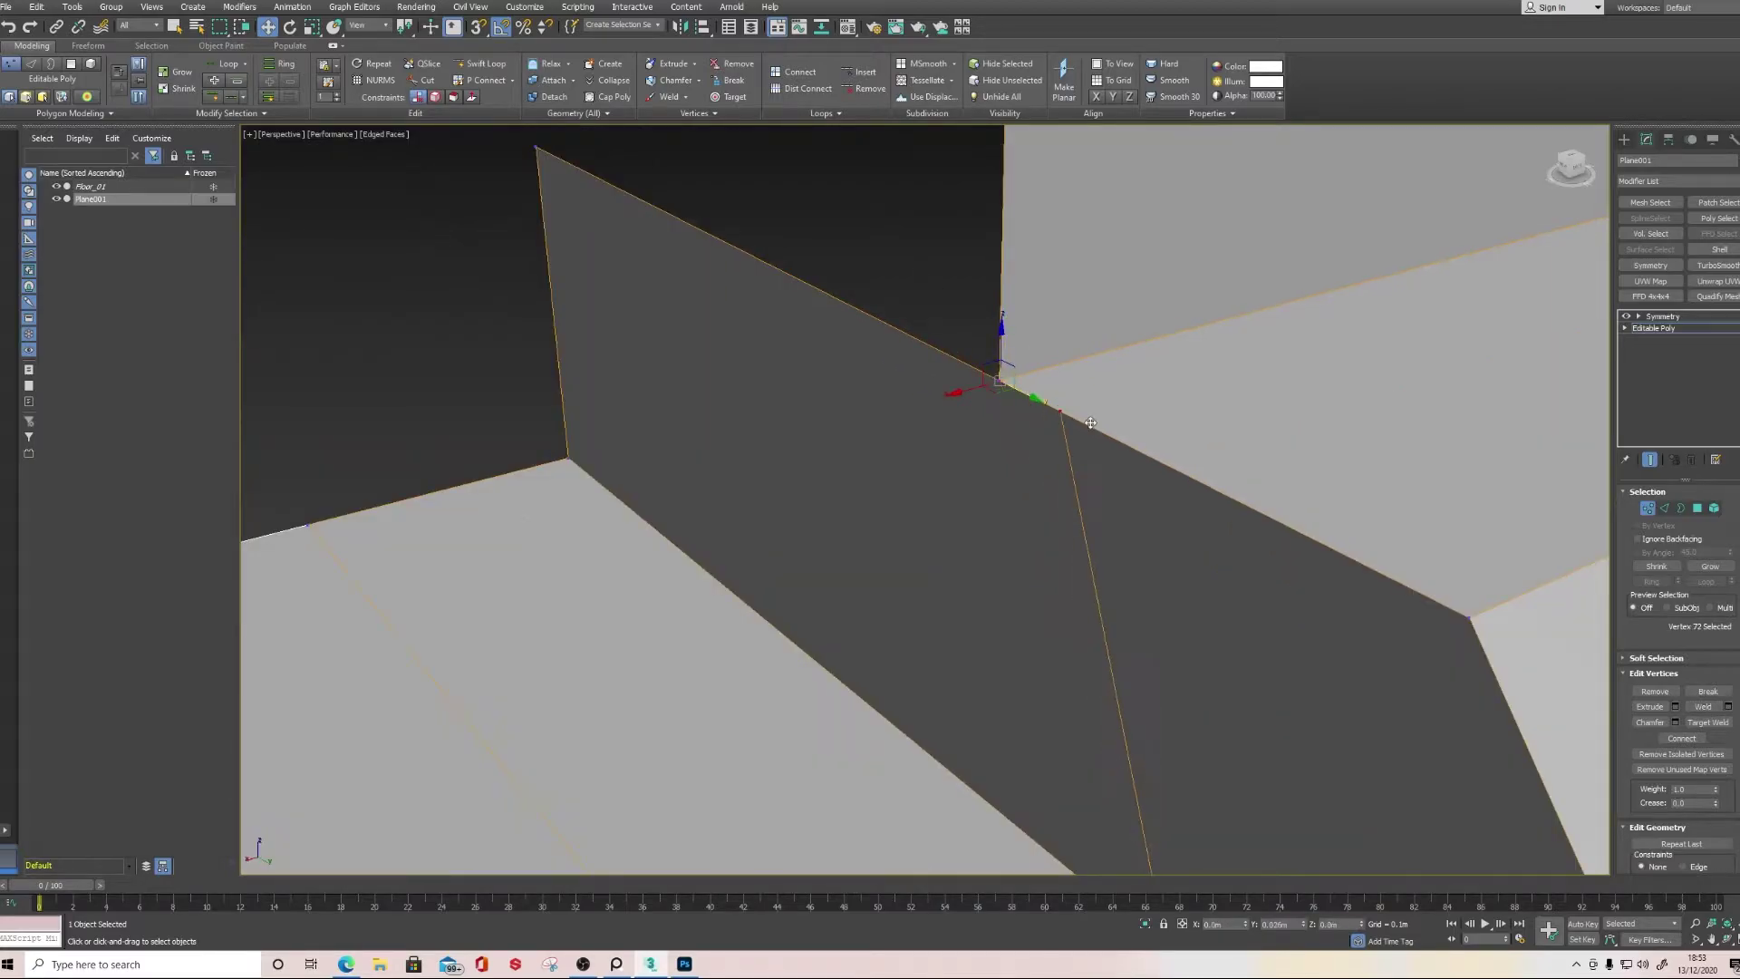
Move the loose loop vertex onto the band's lower corner and try Weld with a raised threshold
left_click_drag(1100, 433, 1021, 401)
left_click(1727, 706)
left_click_drag(935, 511, 927, 398)
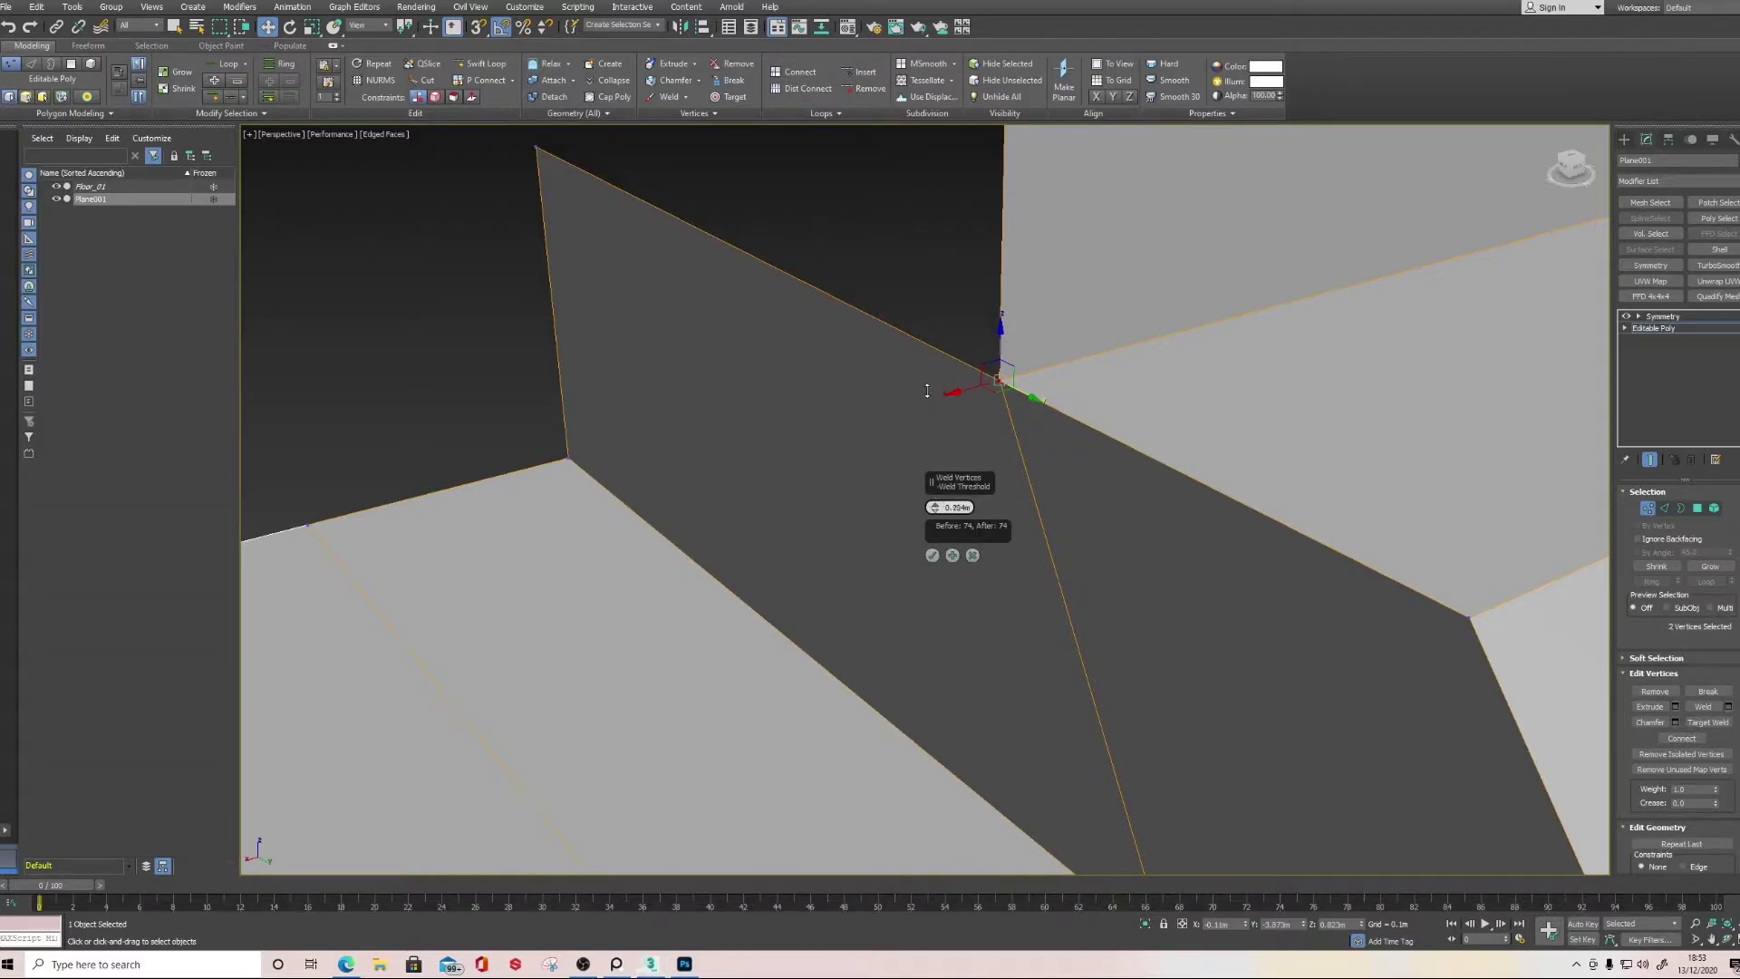
left_click_drag(922, 290, 921, 275)
left_click(932, 556)
left_click(957, 345)
left_click_drag(962, 339, 1003, 390)
Test the weld at the band's lower corner by pulling its vertices down, and undo the last move
scroll(1002, 390, "down", 3)
middle_click_drag(1002, 389, 1078, 313)
scroll(850, 501, "up", 4)
left_click(809, 352)
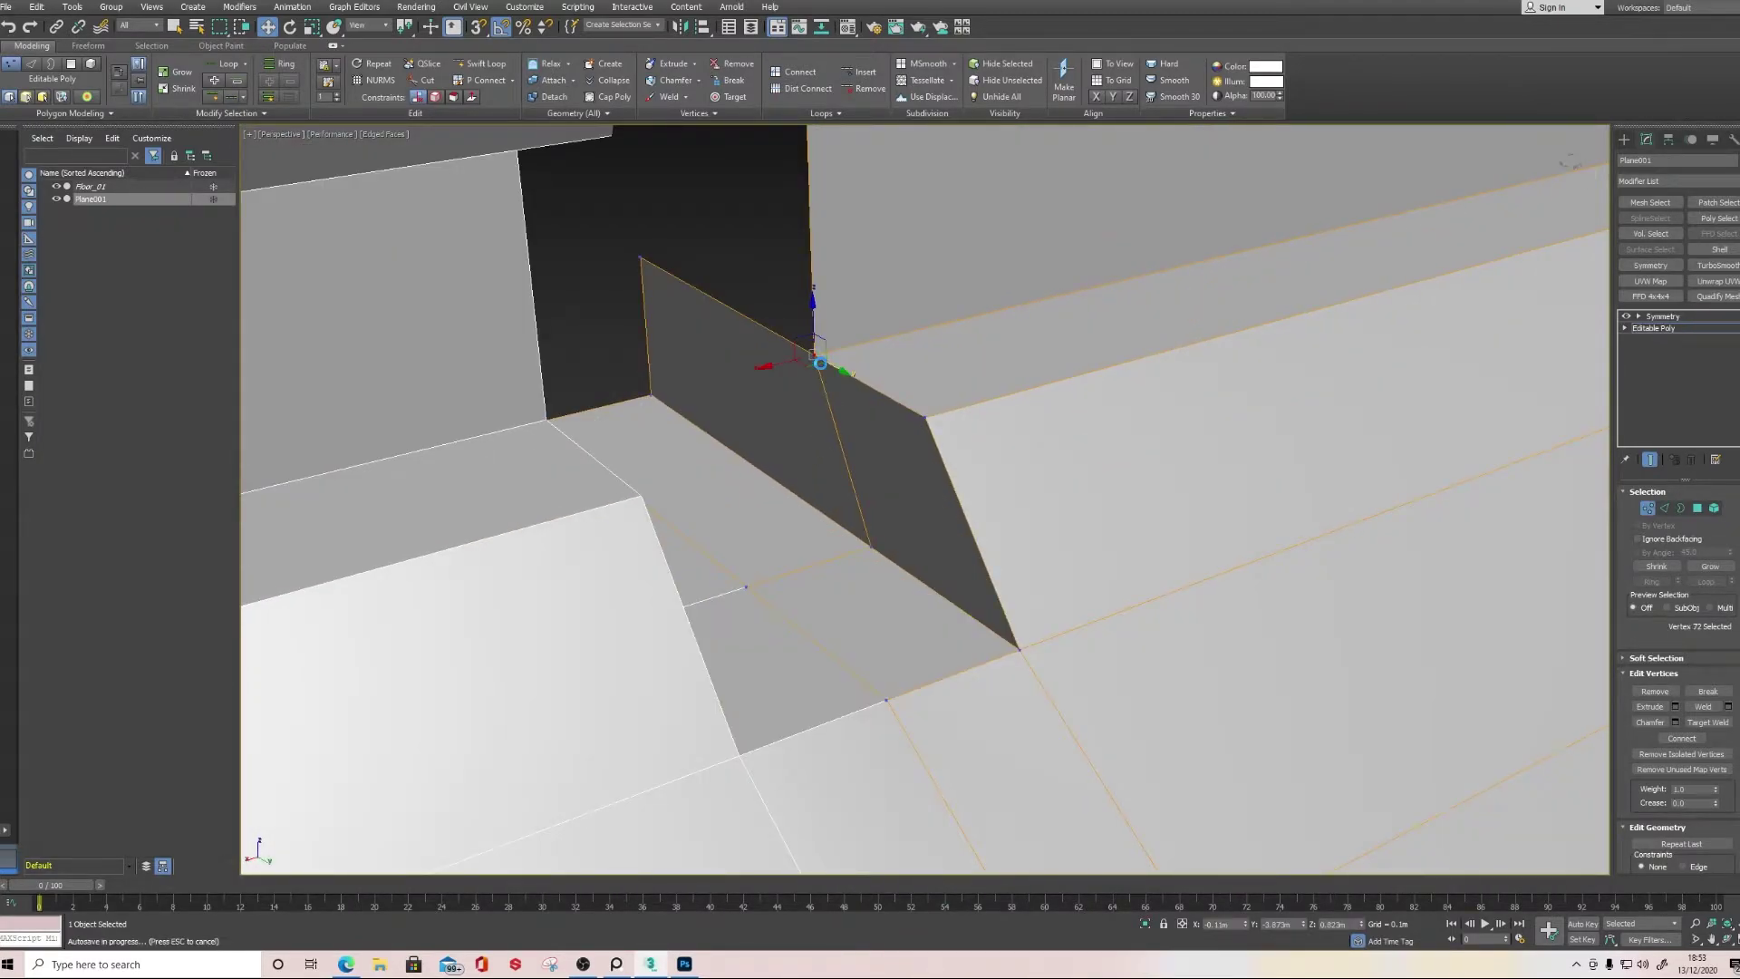
mouse_move(832, 366)
left_mouse_down()
mouse_move(936, 420)
mouse_move(809, 381)
mouse_move(824, 391)
left_mouse_up()
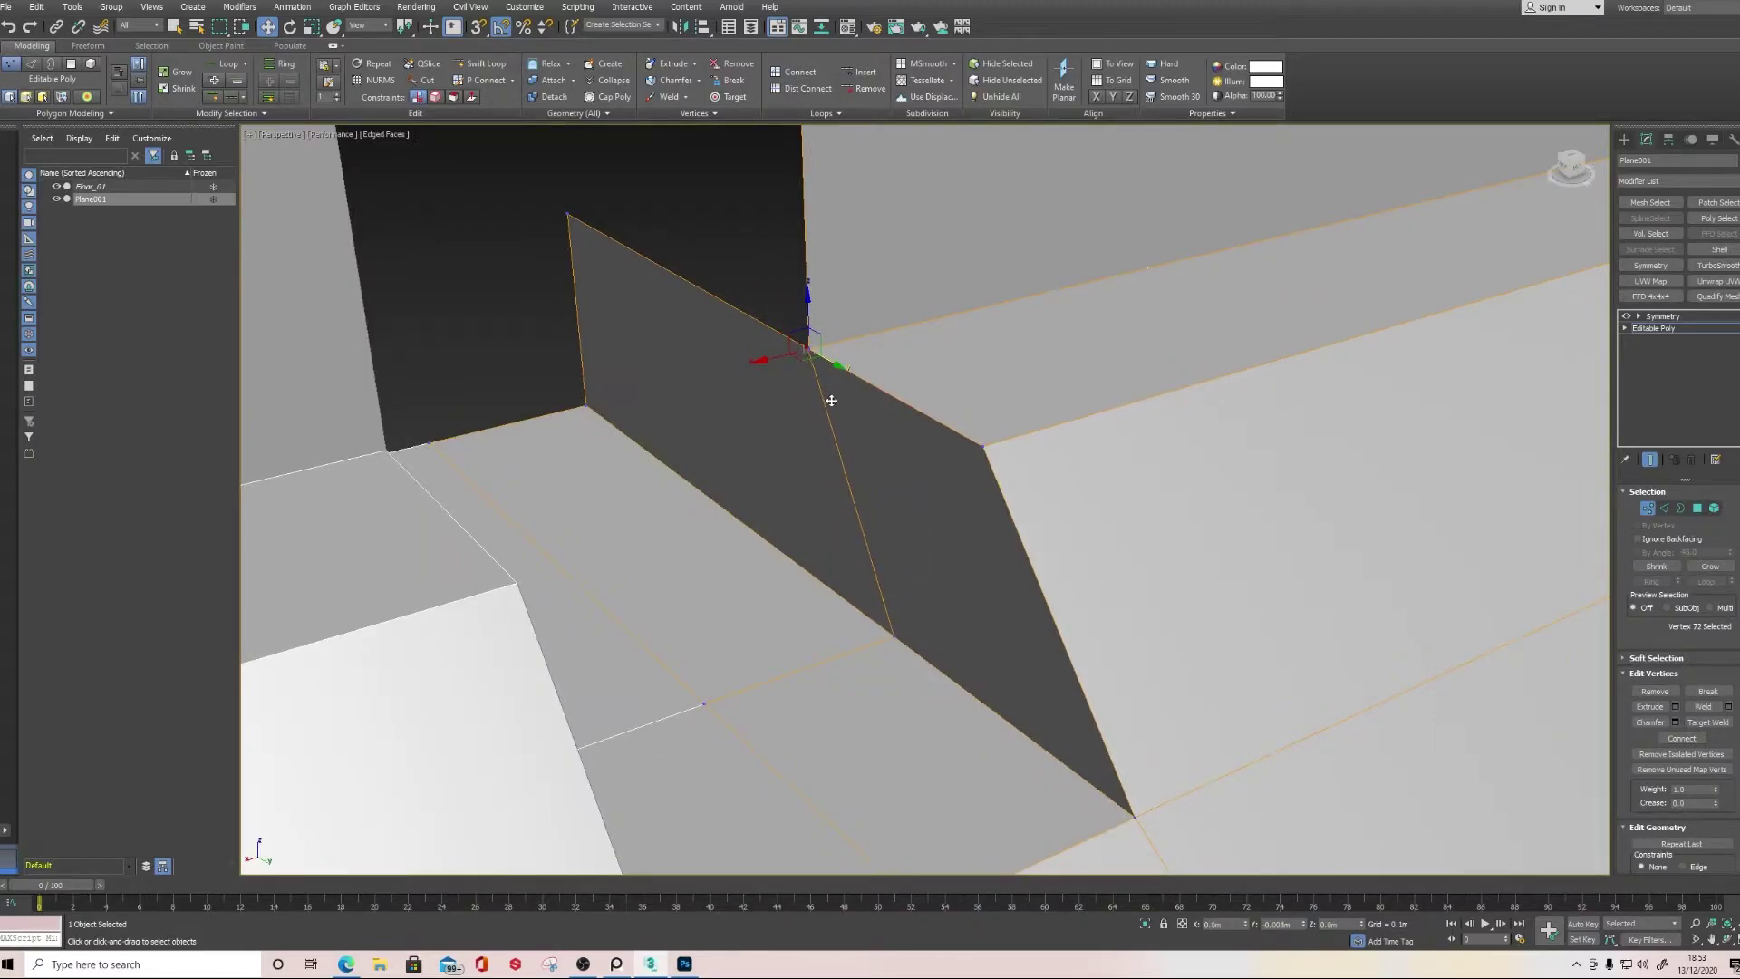
left_click_drag(809, 313, 820, 472)
left_click(809, 348)
left_click_drag(807, 308, 844, 457)
key("ctrl+z")
Target-weld the loose loop vertex onto the loop's other vertex on the recess's lower back edge
left_click(1699, 510)
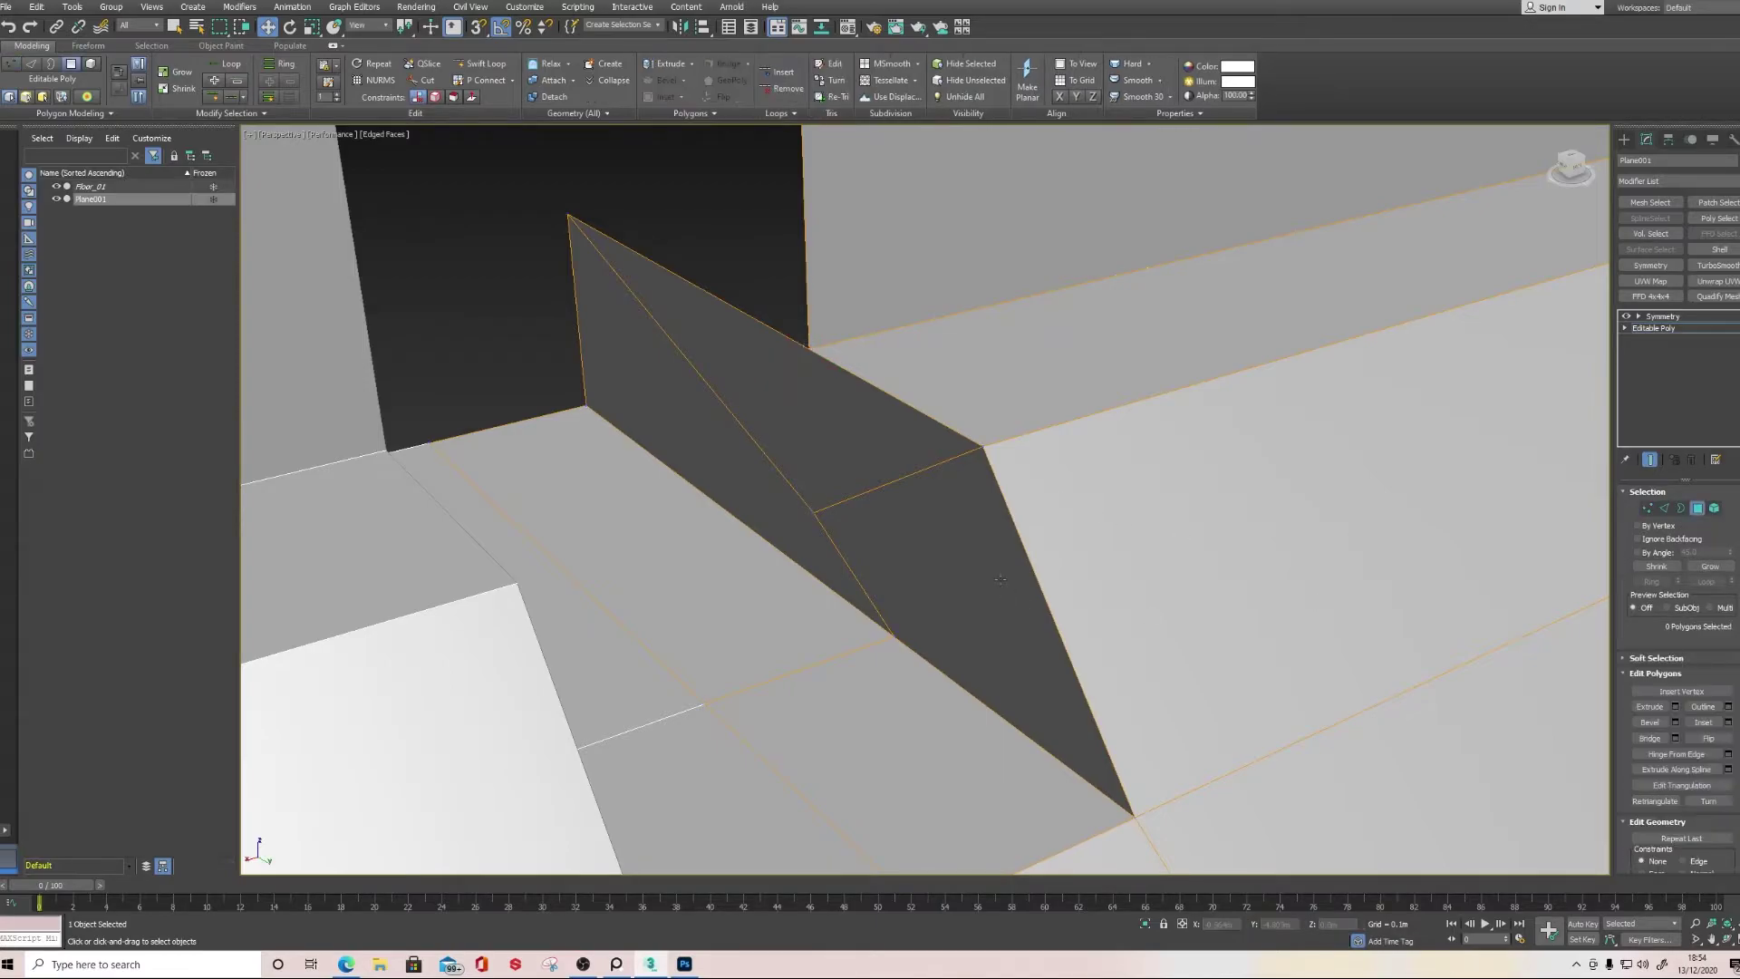
left_click(943, 566)
left_click(721, 251)
left_click(1650, 510)
left_click(1709, 722)
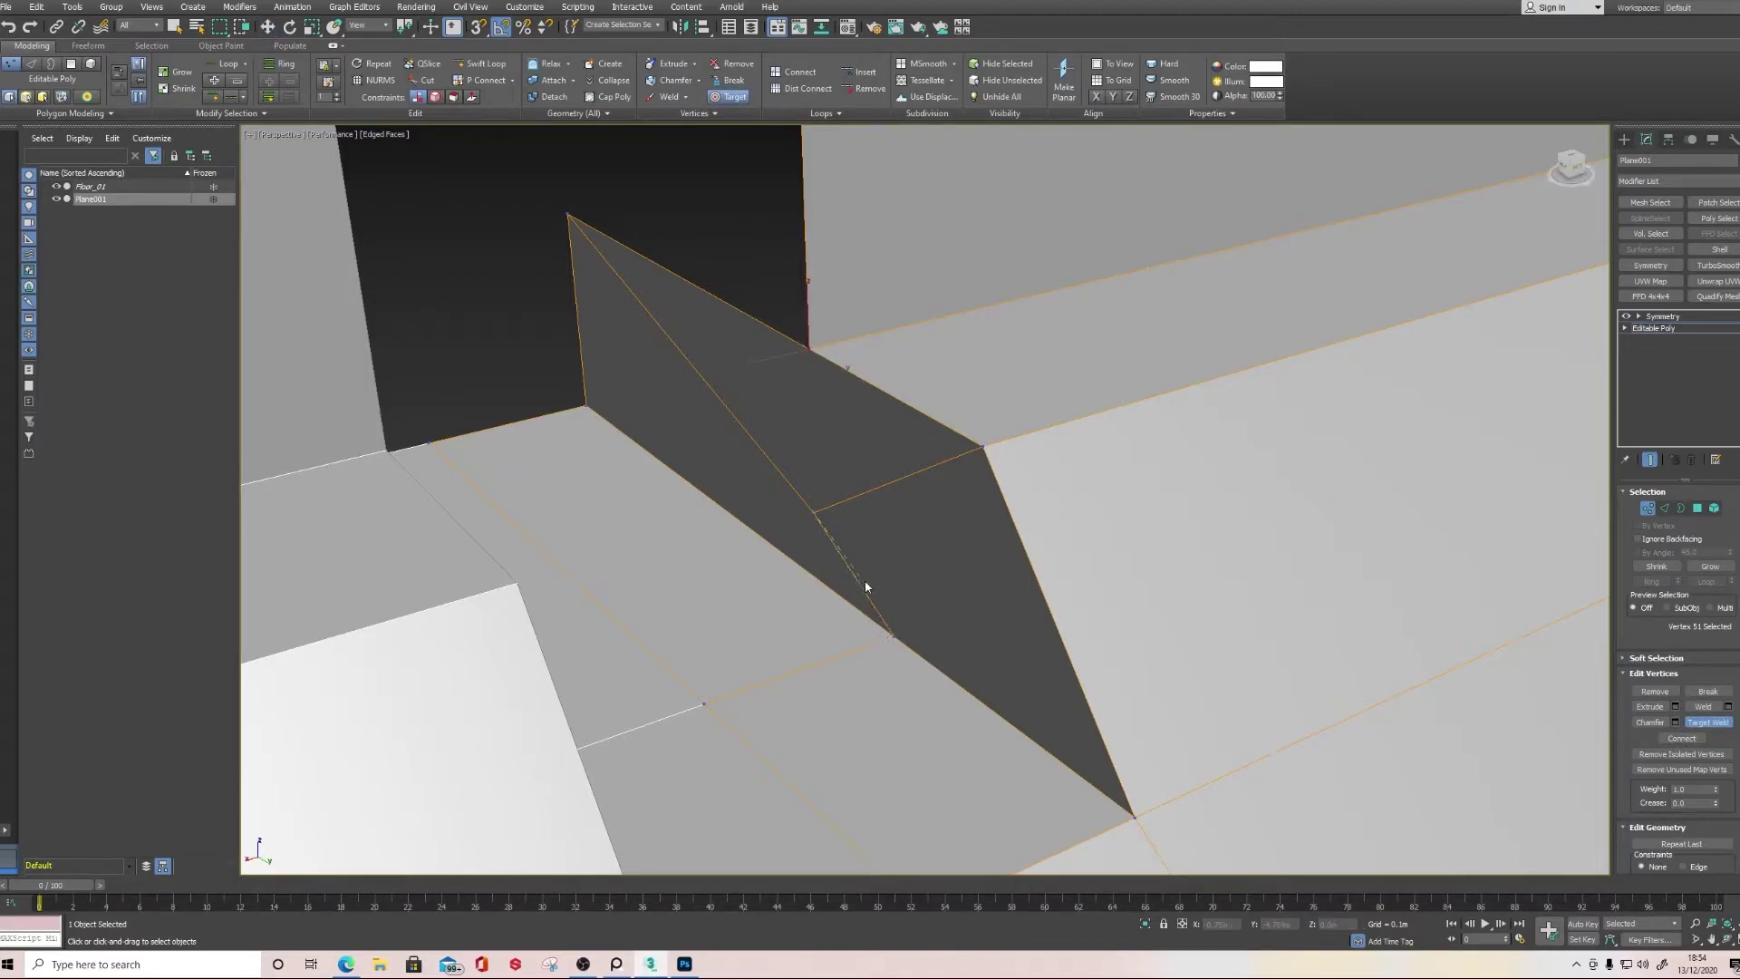
left_click(890, 634)
Test the joint at the recessed band's upper corner by pulling its vertex down, and undo the move
scroll(900, 559, "down", 2)
middle_click_drag(901, 560, 955, 614, "alt")
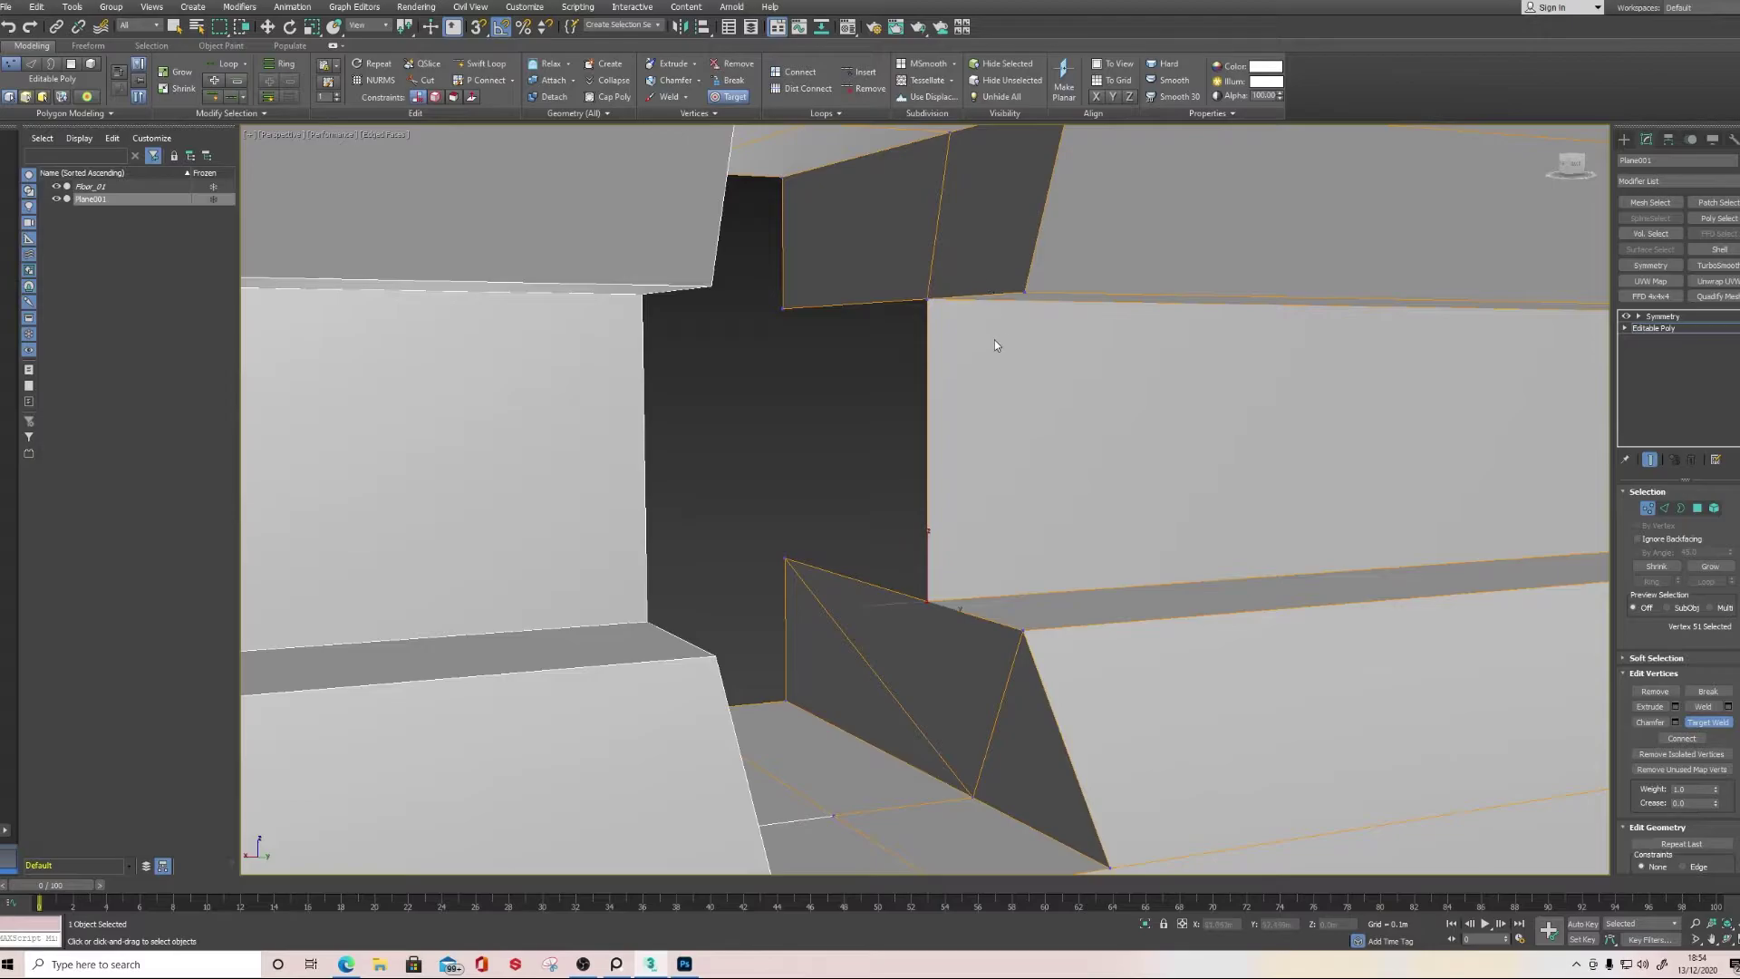
middle_click_drag(994, 340, 990, 369, "alt")
scroll(955, 395, "up", 2)
key("w")
left_click(897, 490)
left_click(961, 400)
left_click_drag(969, 381, 977, 448)
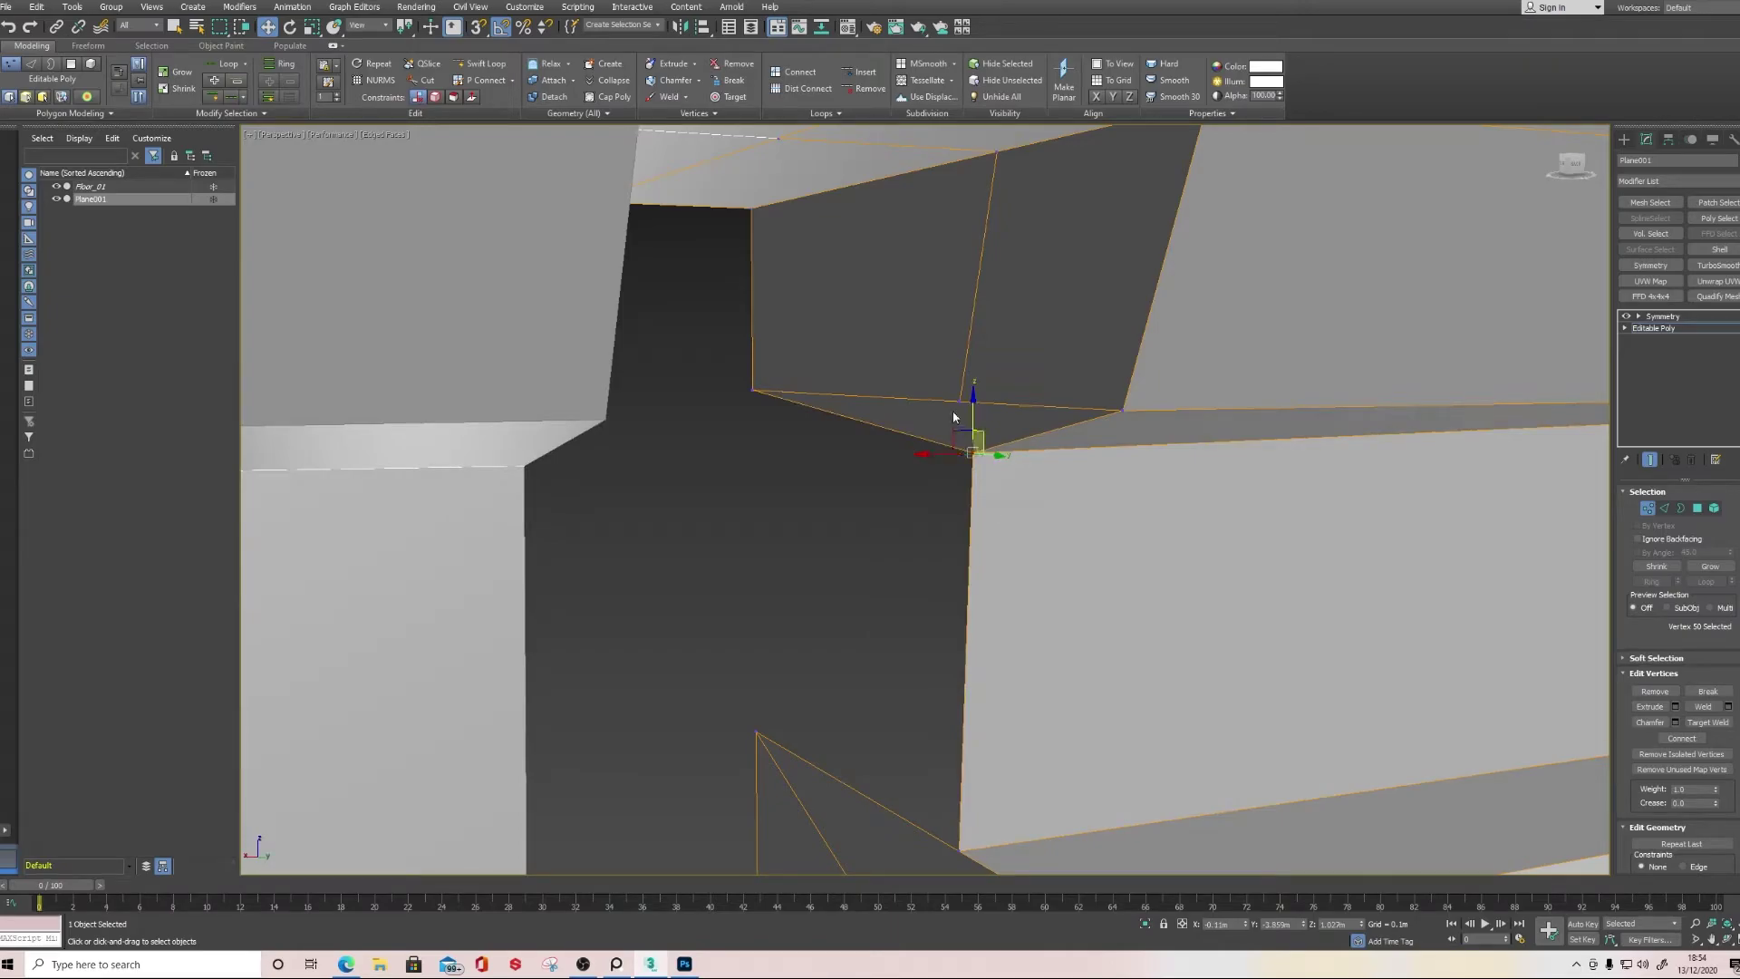
key("ctrl+z")
key("ctrl+z")
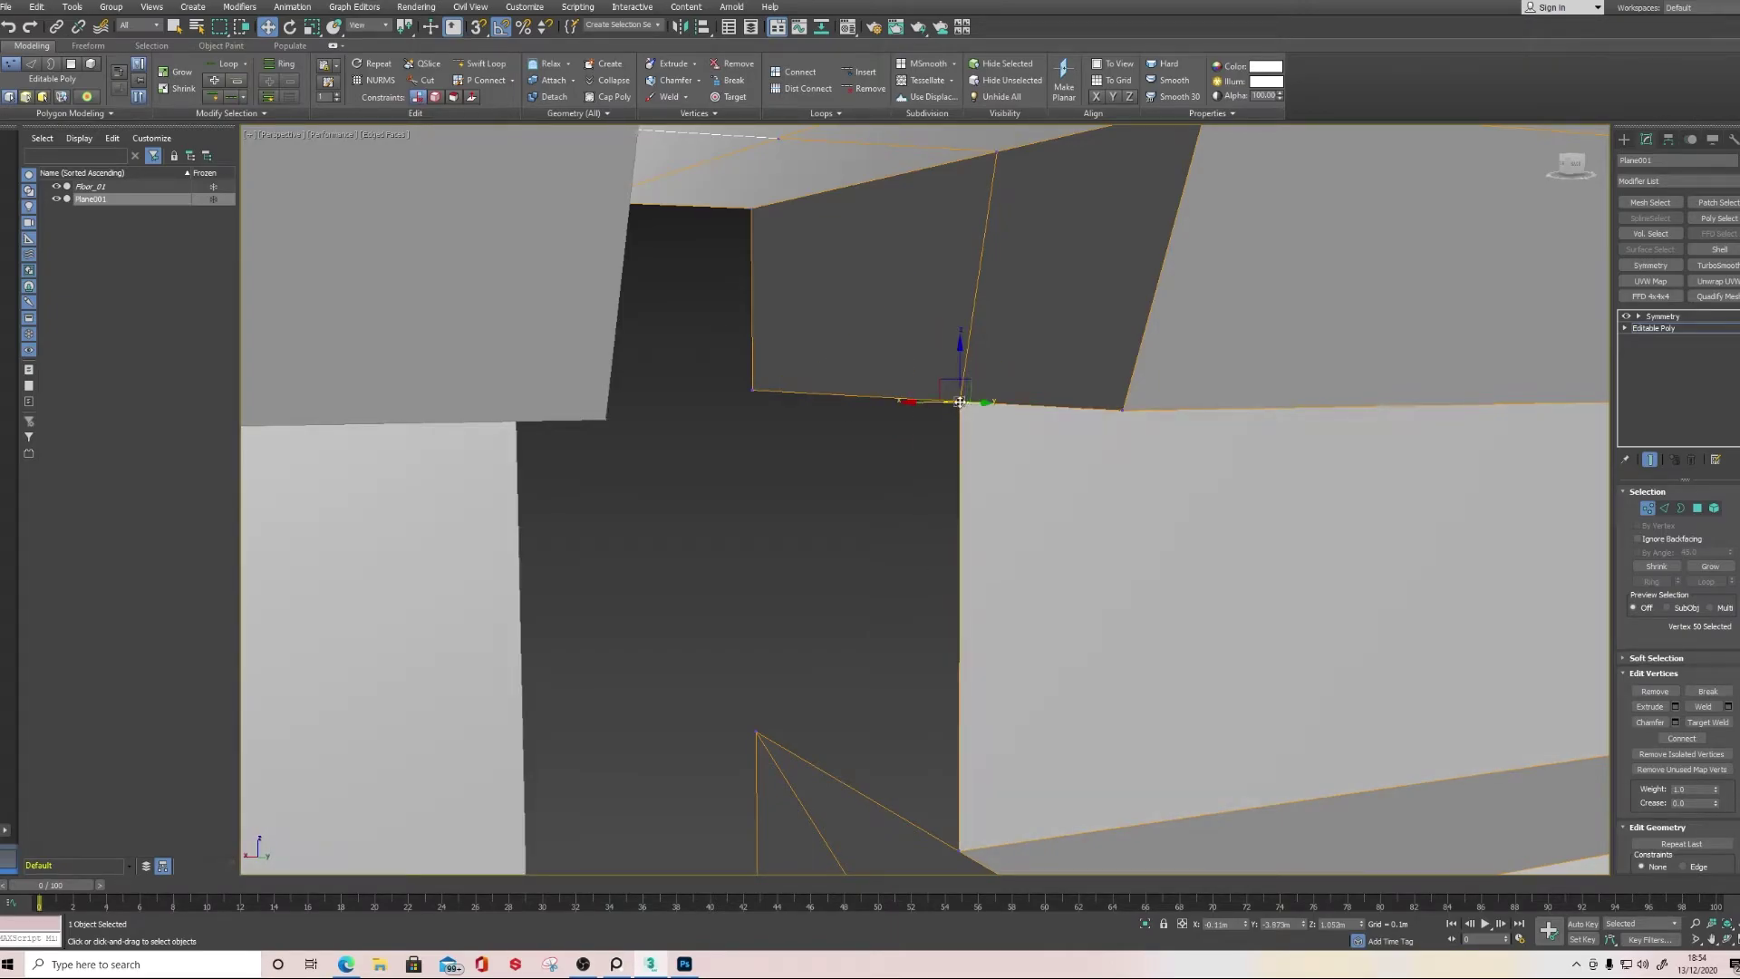
Raise and lower the upper loop's end vertices to check their connection to the band, and undo the moves
middle_click_drag(1006, 598, 1037, 545, "alt")
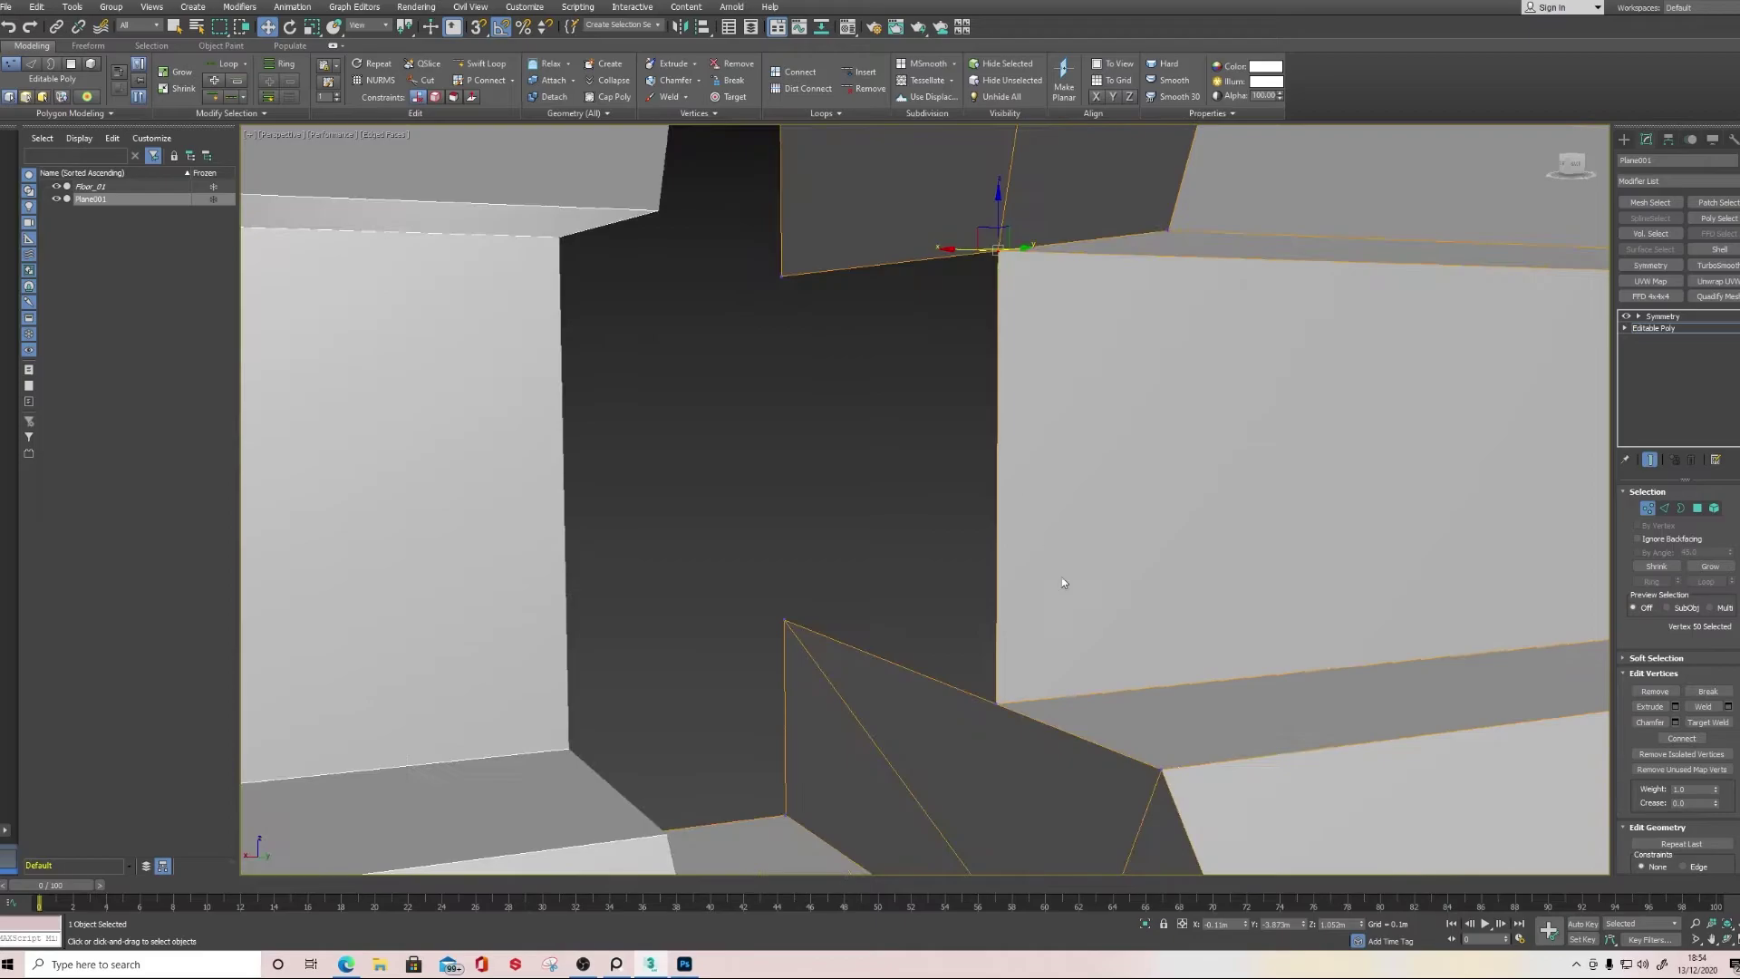
left_click_drag(998, 211, 998, 145)
middle_click_drag(1026, 198, 1066, 270)
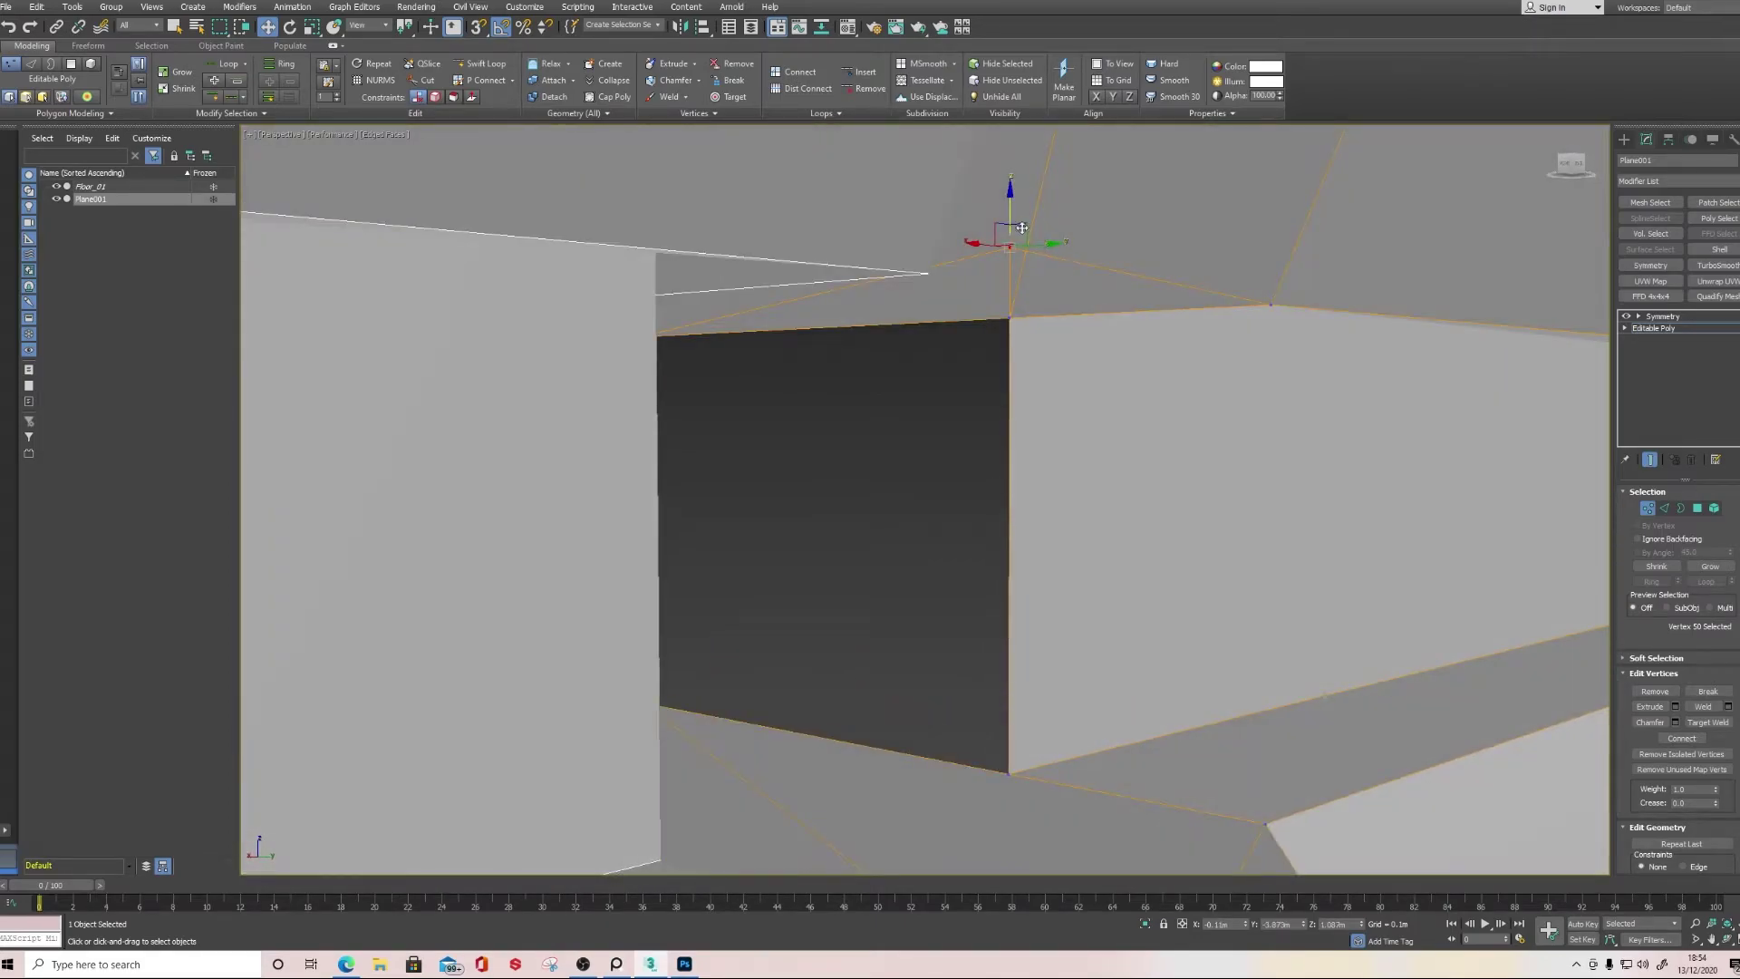
left_click_drag(1018, 226, 1055, 356)
key("ctrl+z")
key("ctrl+z")
key("z")
key("ctrl+z")
scroll(1048, 353, "down", 5)
middle_click_drag(1046, 521, 978, 472)
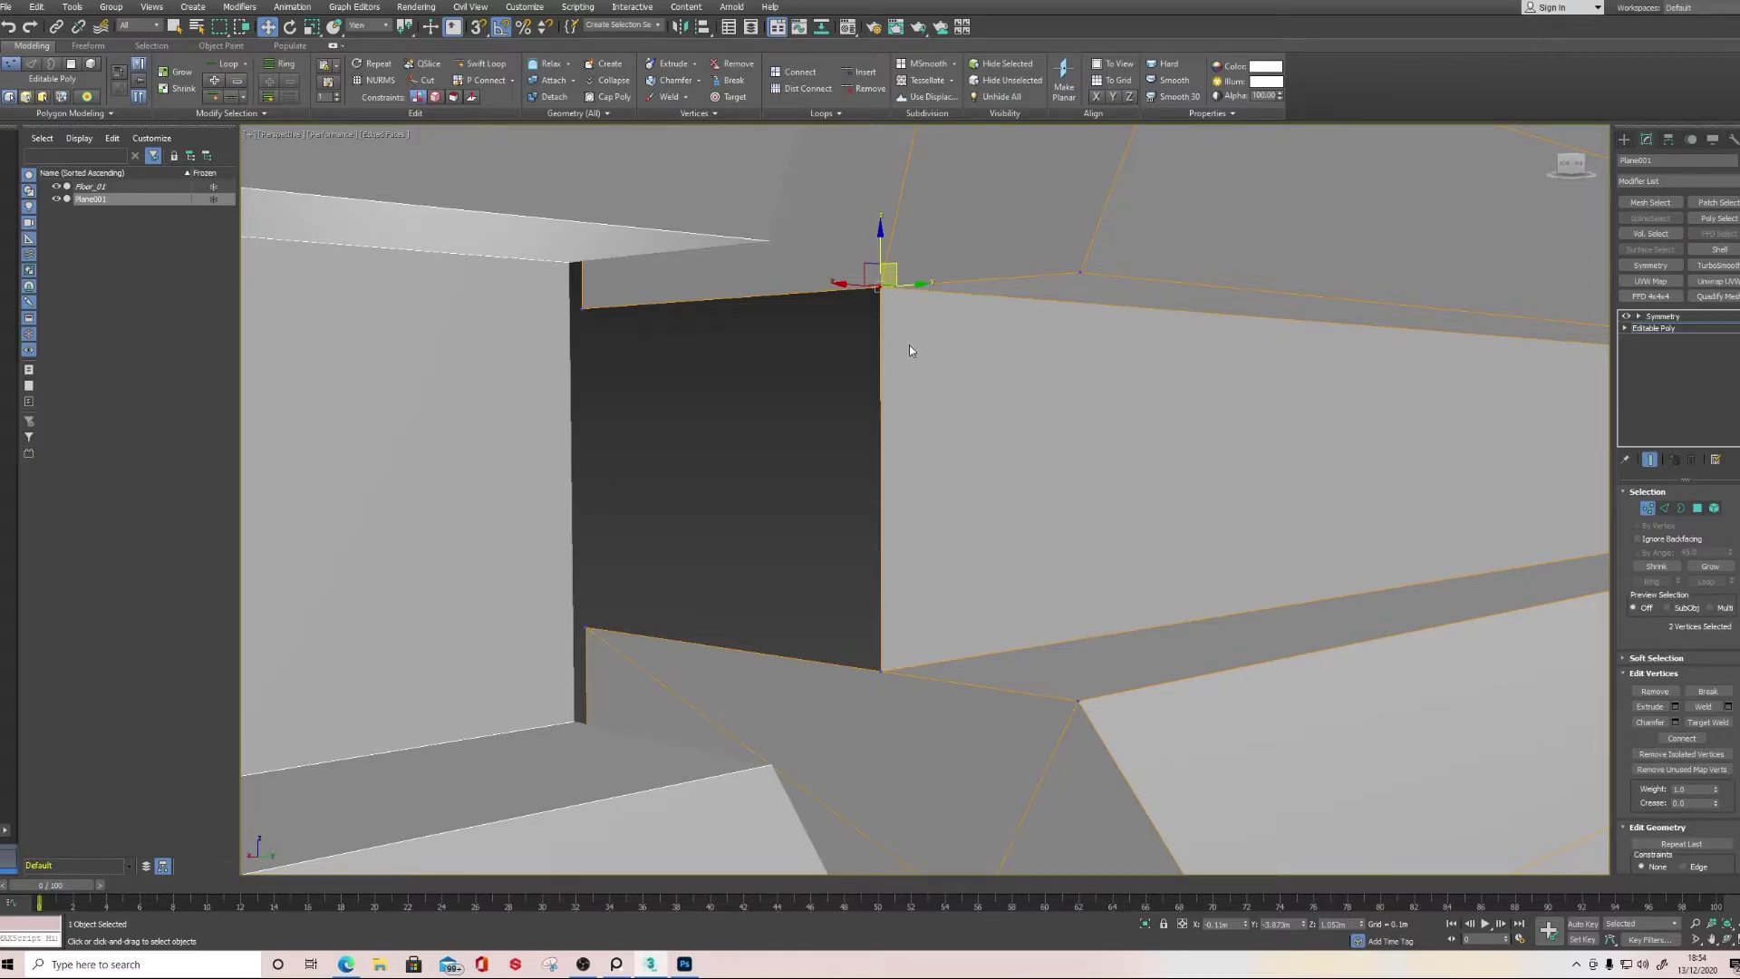
left_click_drag(893, 274, 969, 370)
key("ctrl+z")
Target-weld the upper loop's loose vertex at the band corner onto its other vertex on the recess's upper edge
scroll(863, 279, "up", 5)
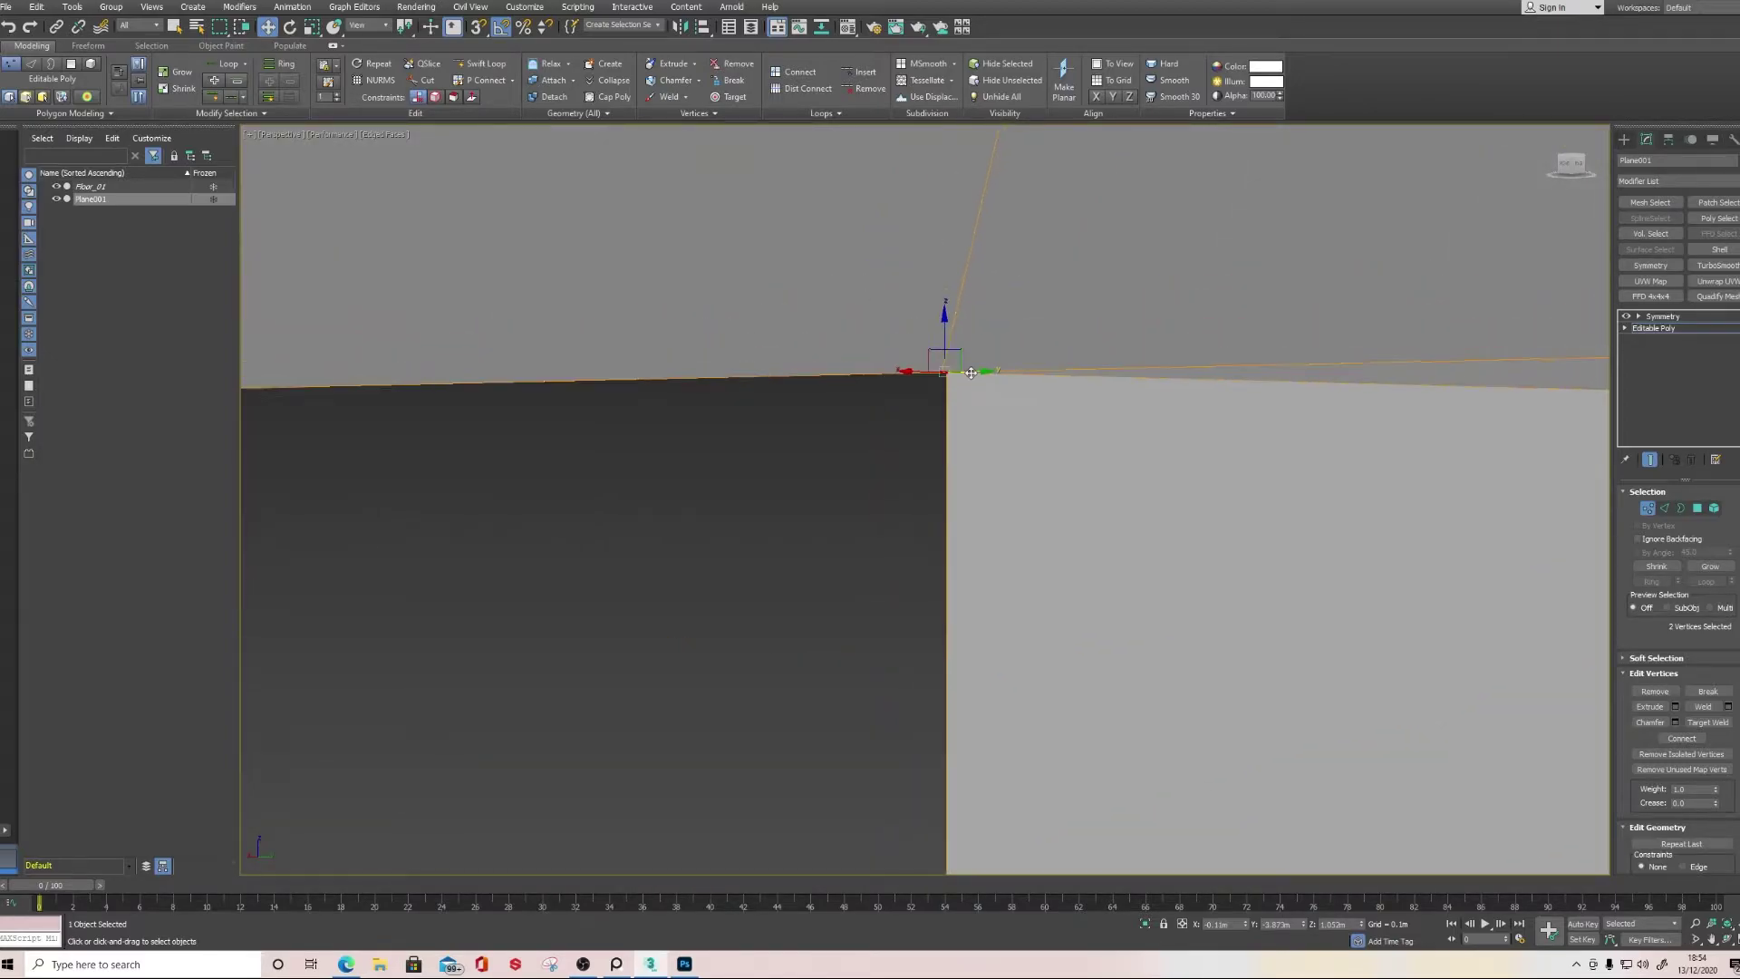
left_click(941, 371)
left_click_drag(950, 352, 944, 343)
left_click_drag(876, 260, 962, 170)
scroll(969, 225, "down", 7)
middle_click_drag(1033, 349, 965, 428)
scroll(965, 424, "down", 5)
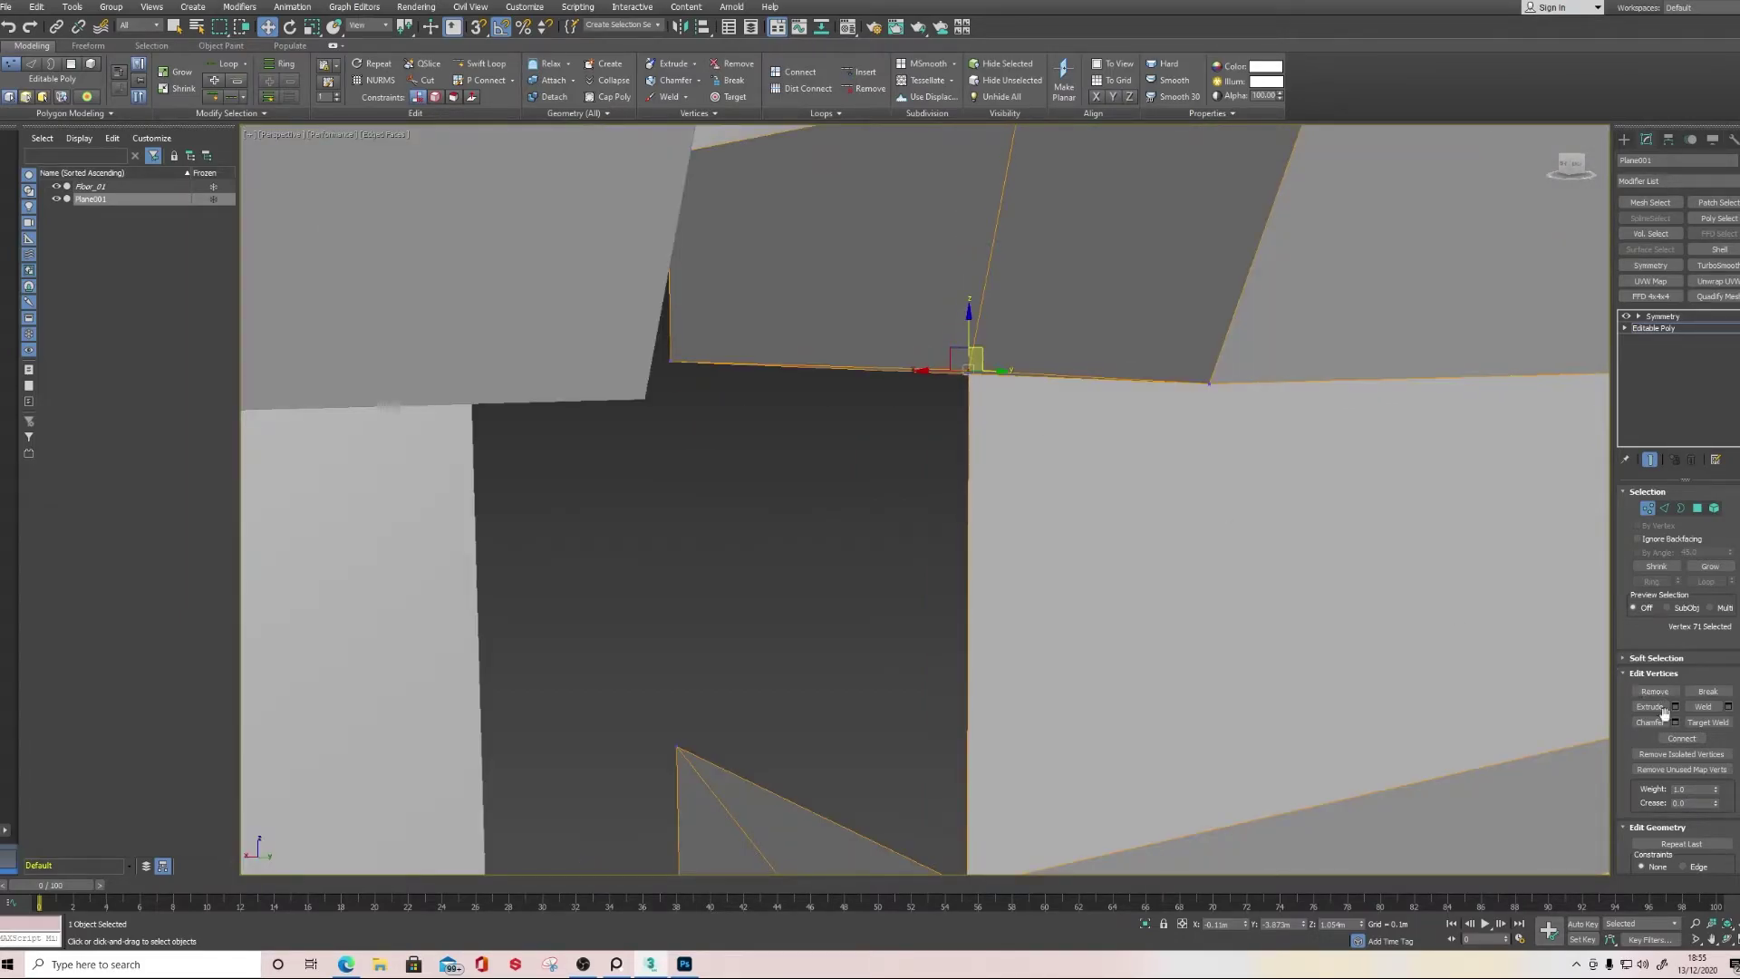
left_click(1707, 722)
scroll(1127, 496, "down", 4)
scroll(1065, 417, "up", 4)
left_click(1104, 201)
middle_click_drag(1105, 201, 1112, 399, "alt")
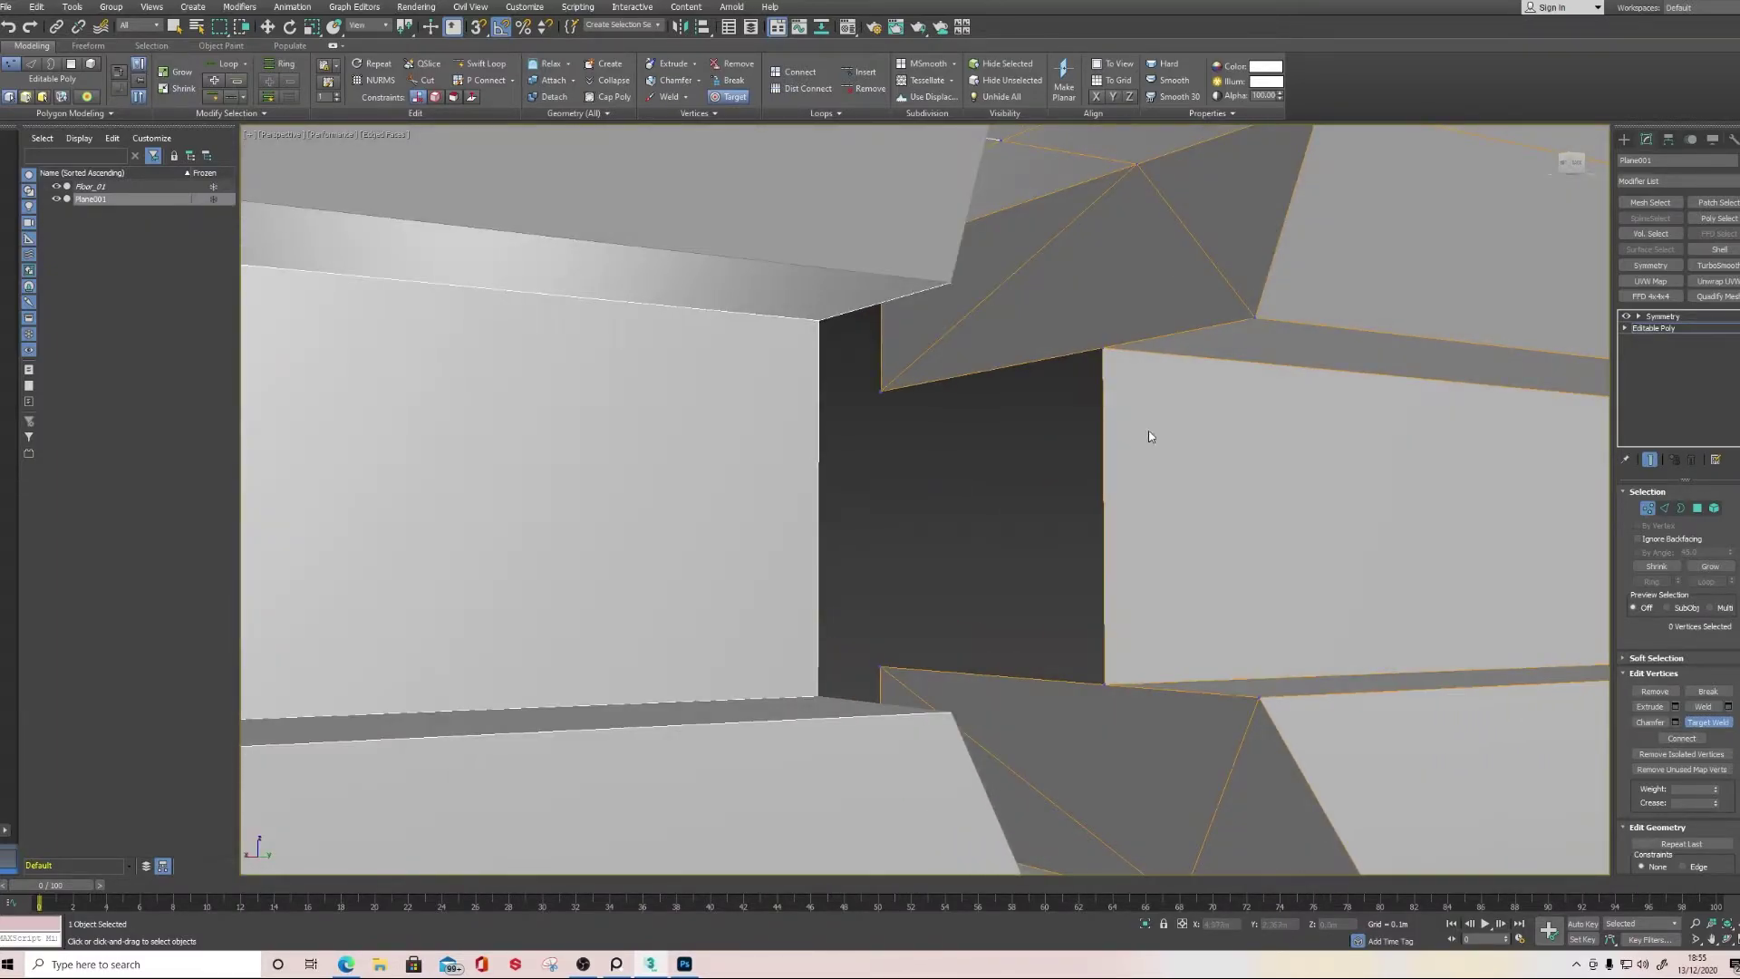
Bridge the lower edge of the upper side face to the upper edge of the lower side face
left_click(1665, 509)
left_click(1037, 361)
left_click(1035, 681, "ctrl")
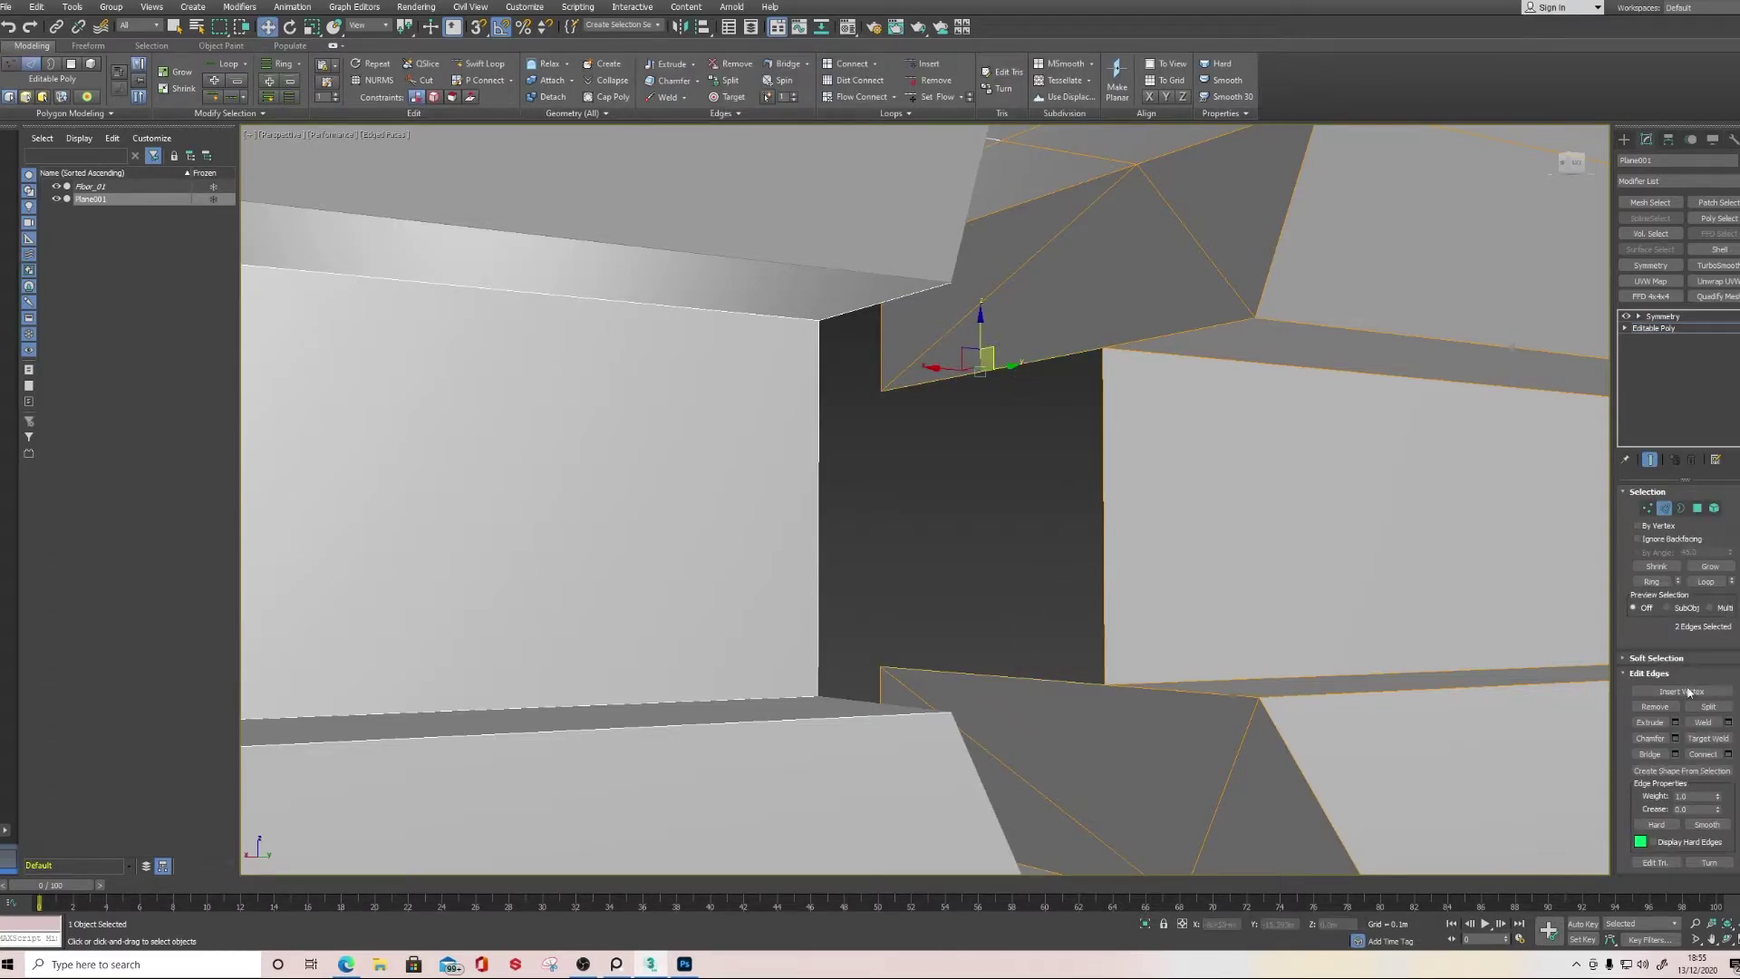
left_click(1649, 754)
left_click(900, 514)
Try to cap the open border at the back of the recess
left_click(1681, 508)
left_click(1246, 695)
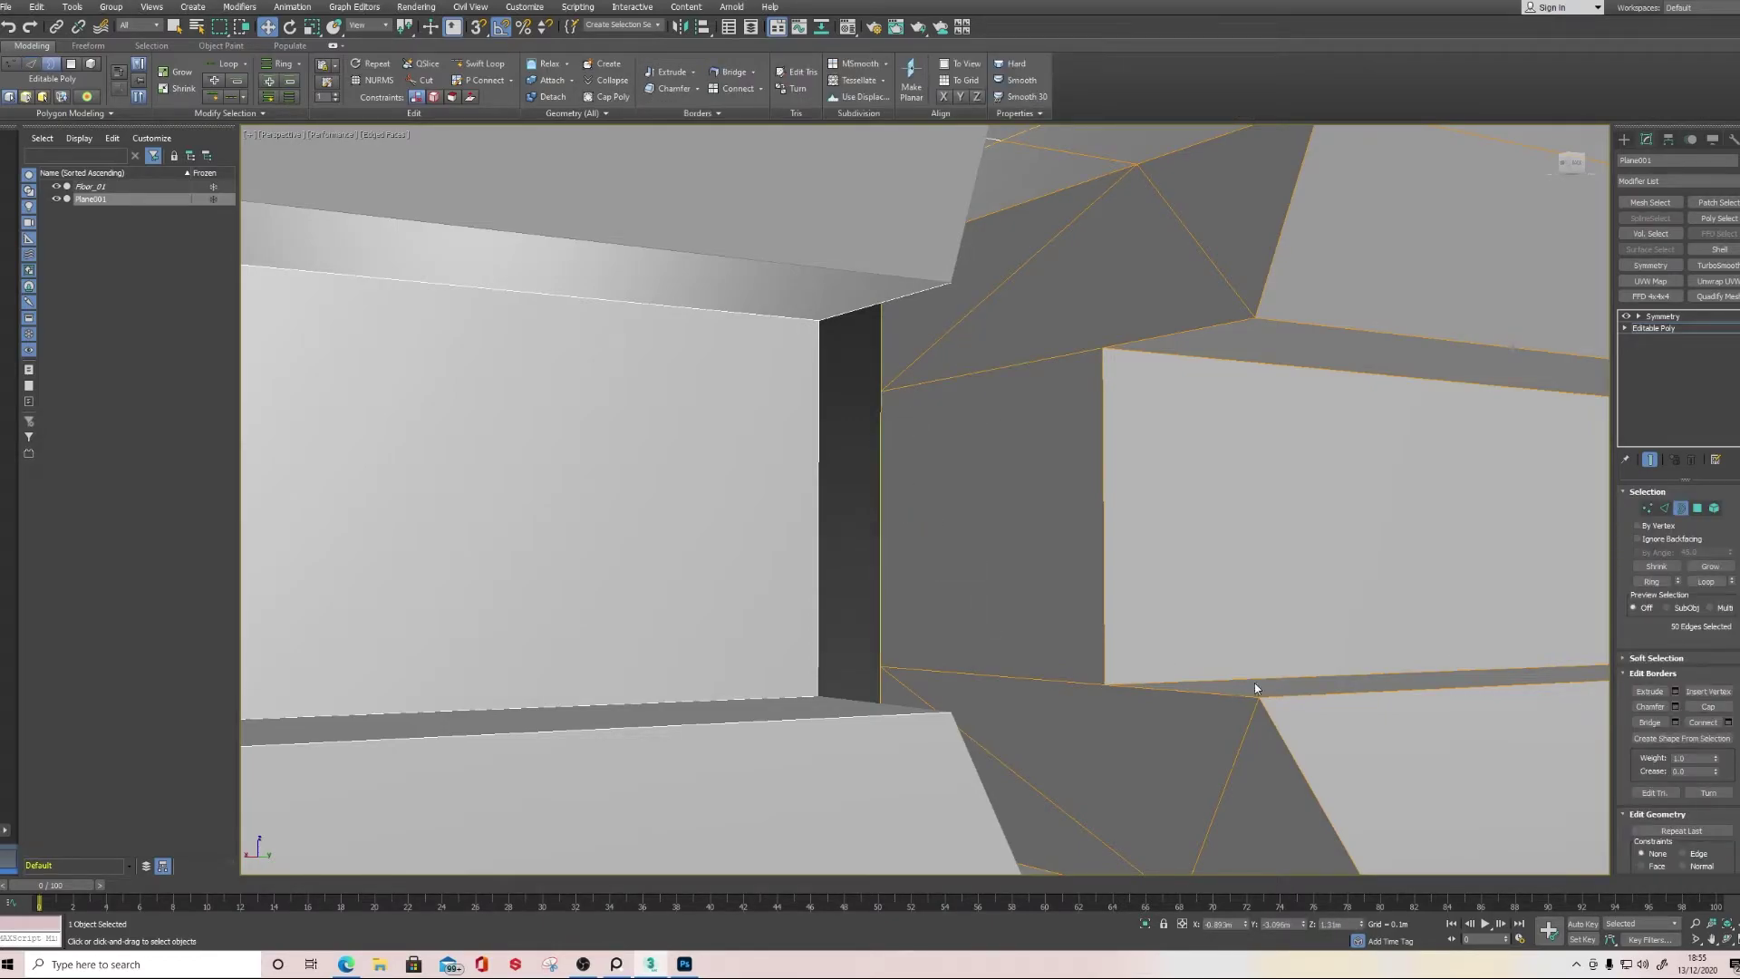
left_click(1712, 709)
scroll(1068, 627, "down", 4)
middle_click_drag(1068, 627, 1034, 599, "alt")
scroll(1061, 626, "down", 4)
scroll(1034, 599, "up", 6)
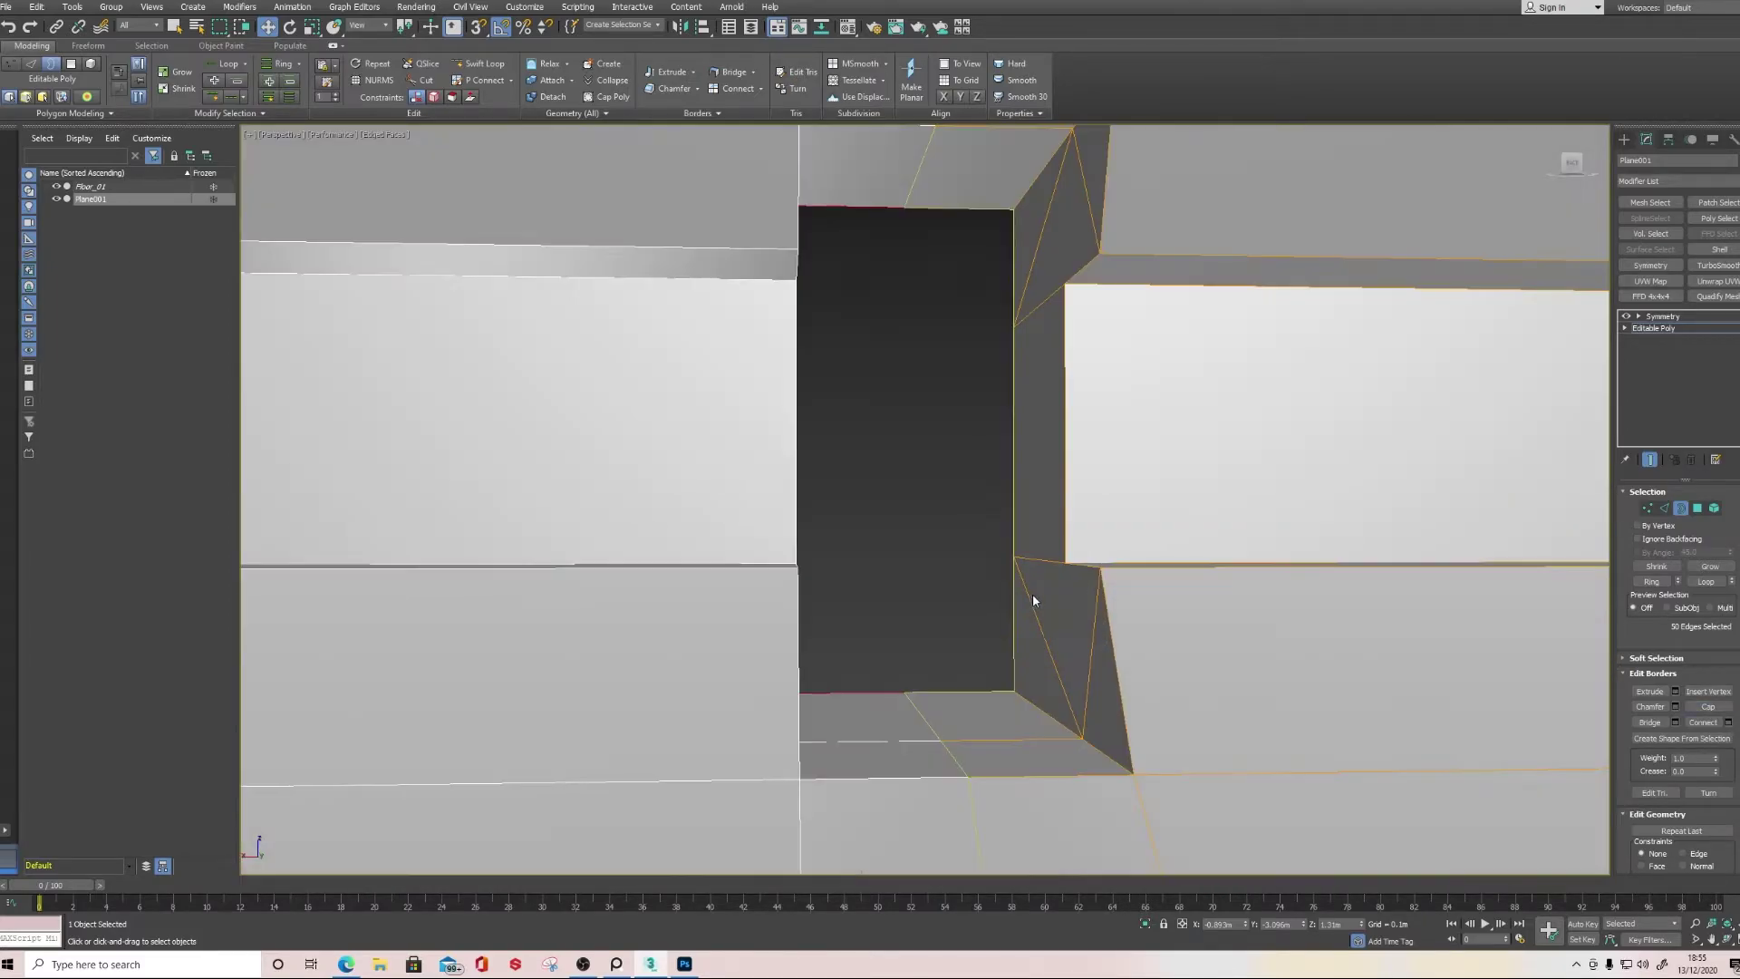
Try to bridge the upper and lower edges of the recess's open back
left_click(1670, 515)
left_click(960, 693)
middle_click_drag(923, 476, 979, 408)
left_click(971, 322)
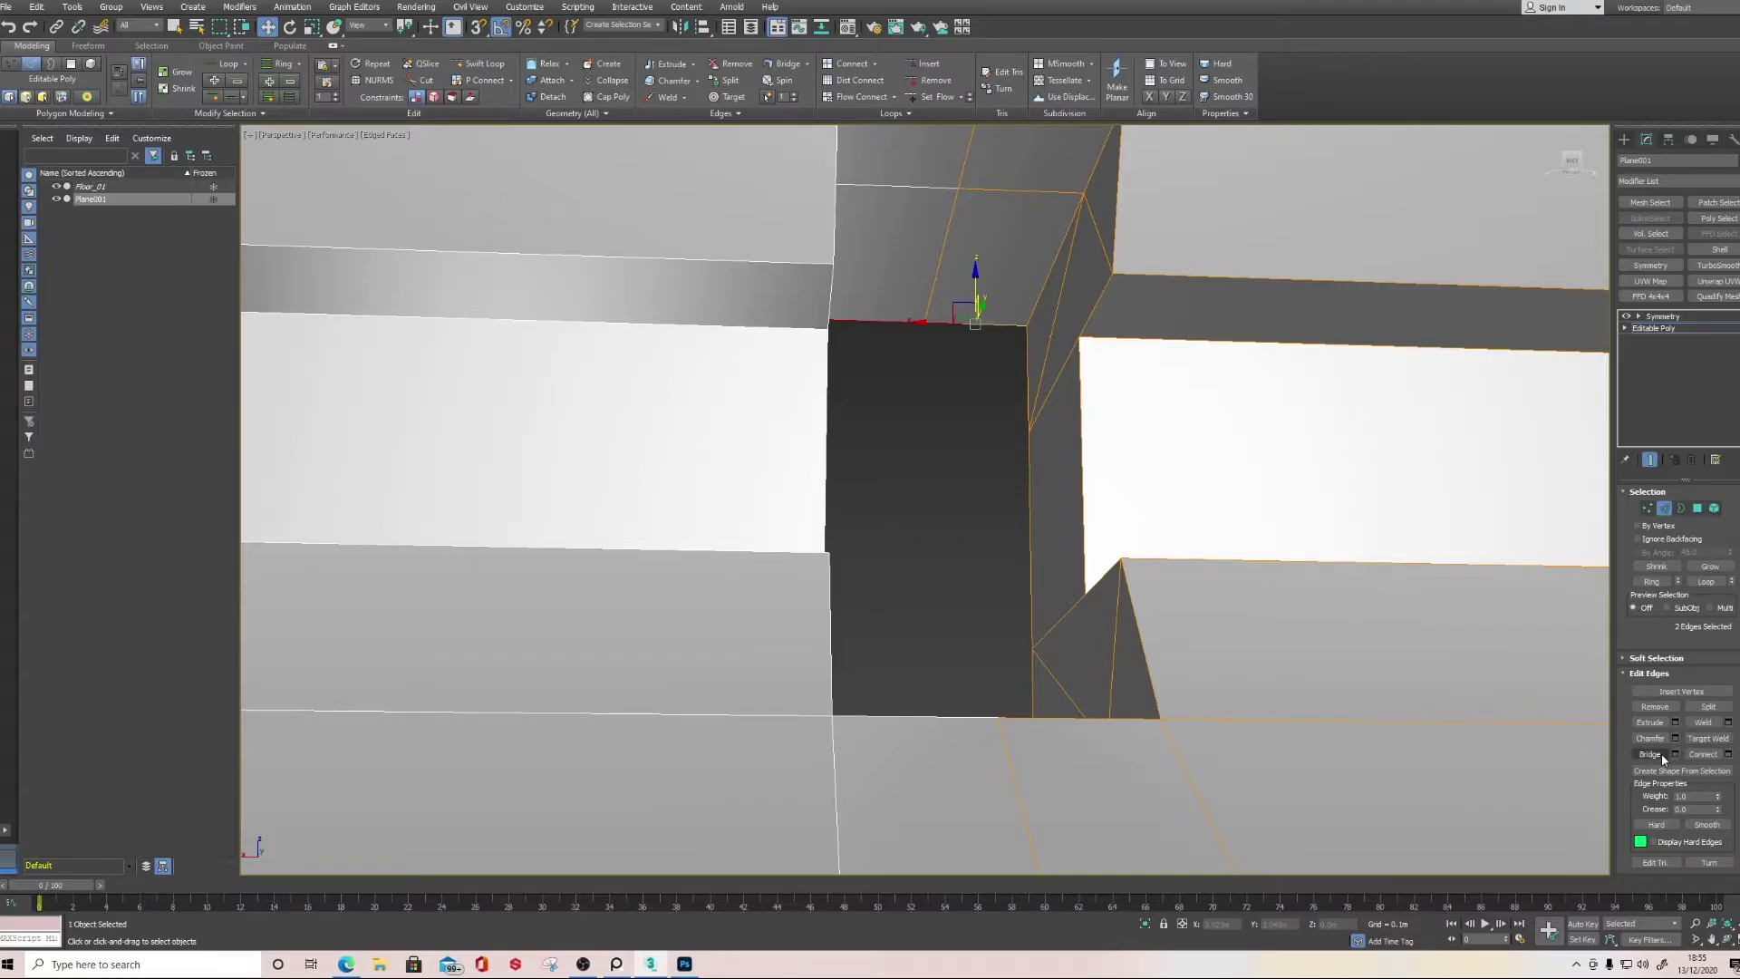
Extend the three vertical back edges of the recess to the symmetry centre line to close its back
left_click_drag(1040, 364, 1041, 362)
left_click_drag(997, 486, 1041, 514, "ctrl")
mouse_move(1042, 687)
left_mouse_down("ctrl")
mouse_move(1024, 676)
mouse_move(1035, 689)
left_mouse_up("ctrl")
key("ctrl+z")
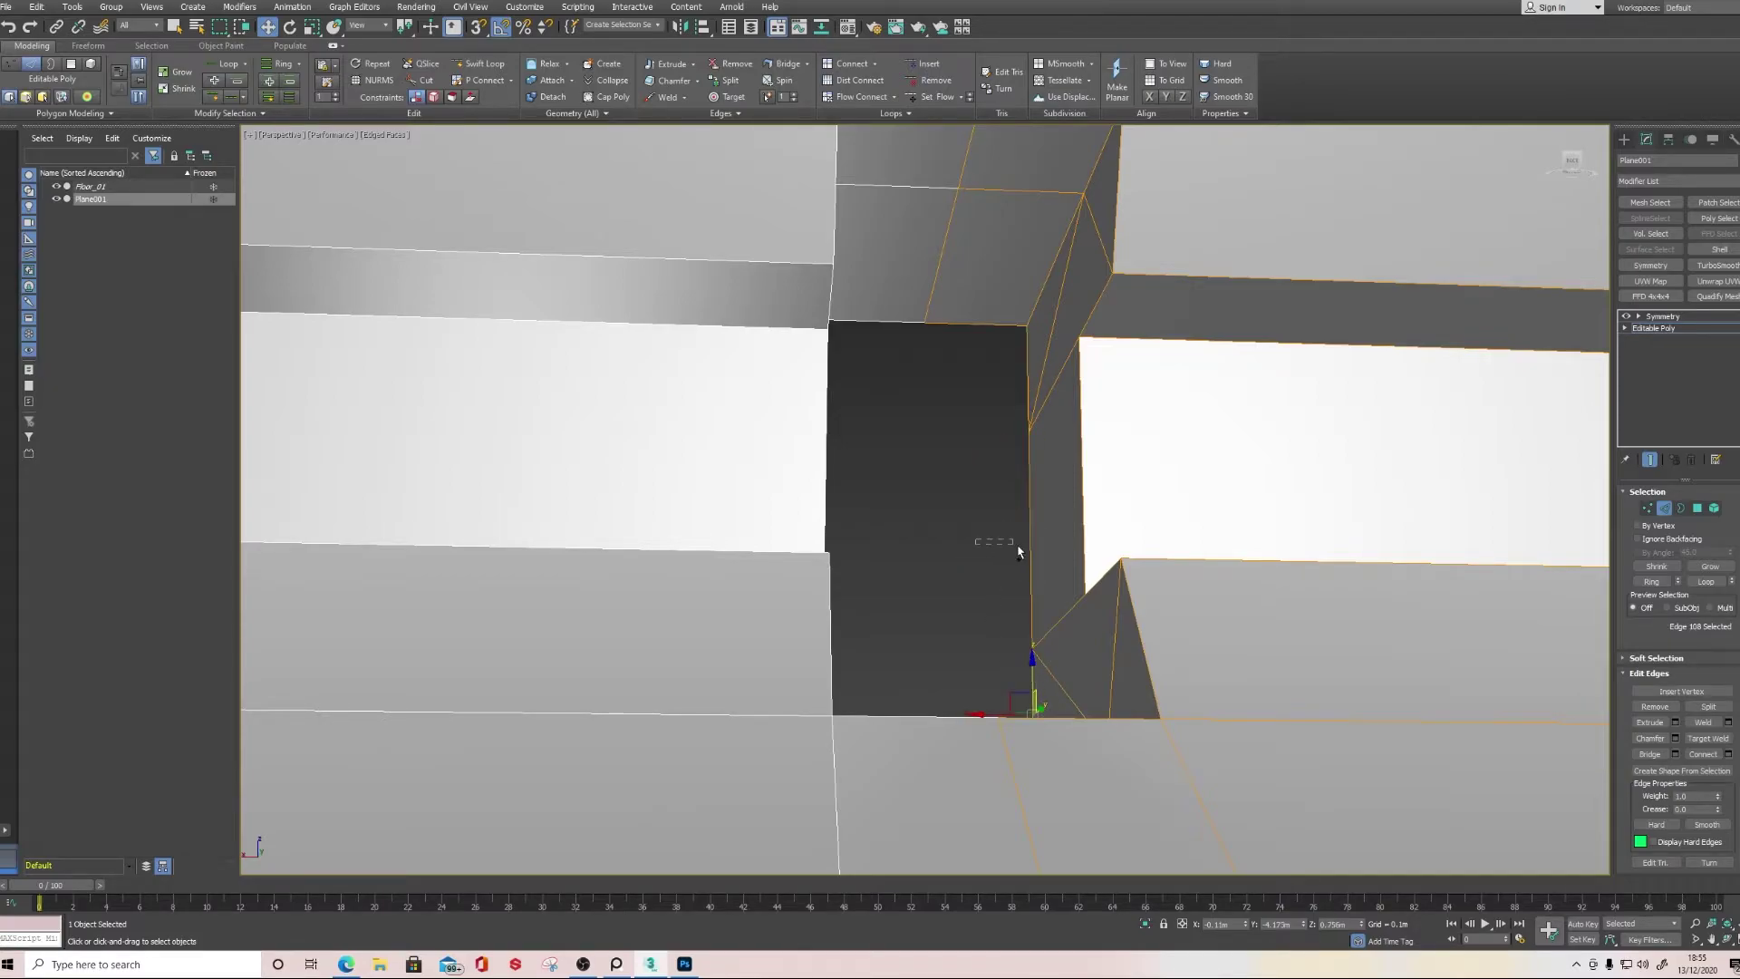
left_click_drag(975, 537, 871, 540)
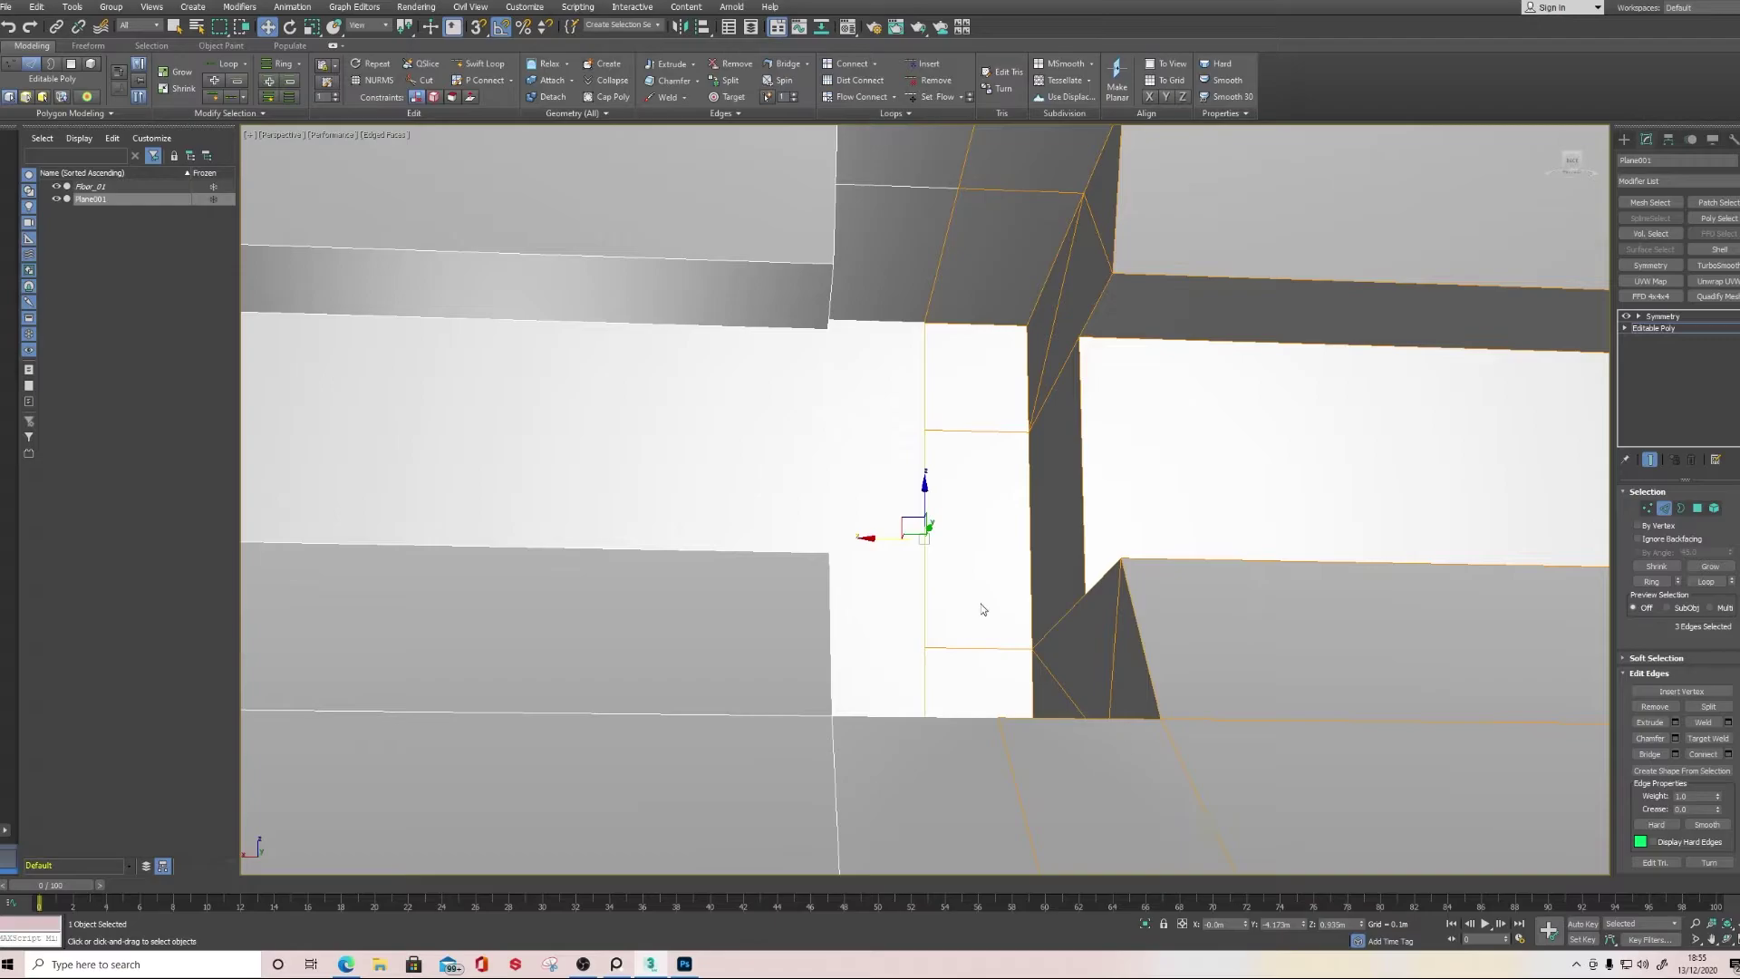
left_click(977, 566)
scroll(979, 571, "down", 5)
middle_click_drag(1018, 590, 874, 637, "alt")
Select the vertices at the back of the recess and shift them to adjust the recess depth
left_click(1647, 507)
left_click_drag(1169, 508, 1140, 660)
middle_click_drag(1184, 609, 1133, 612, "alt")
left_click_drag(1110, 589, 1056, 587)
left_click(970, 662)
middle_click_drag(969, 661, 1079, 660, "alt")
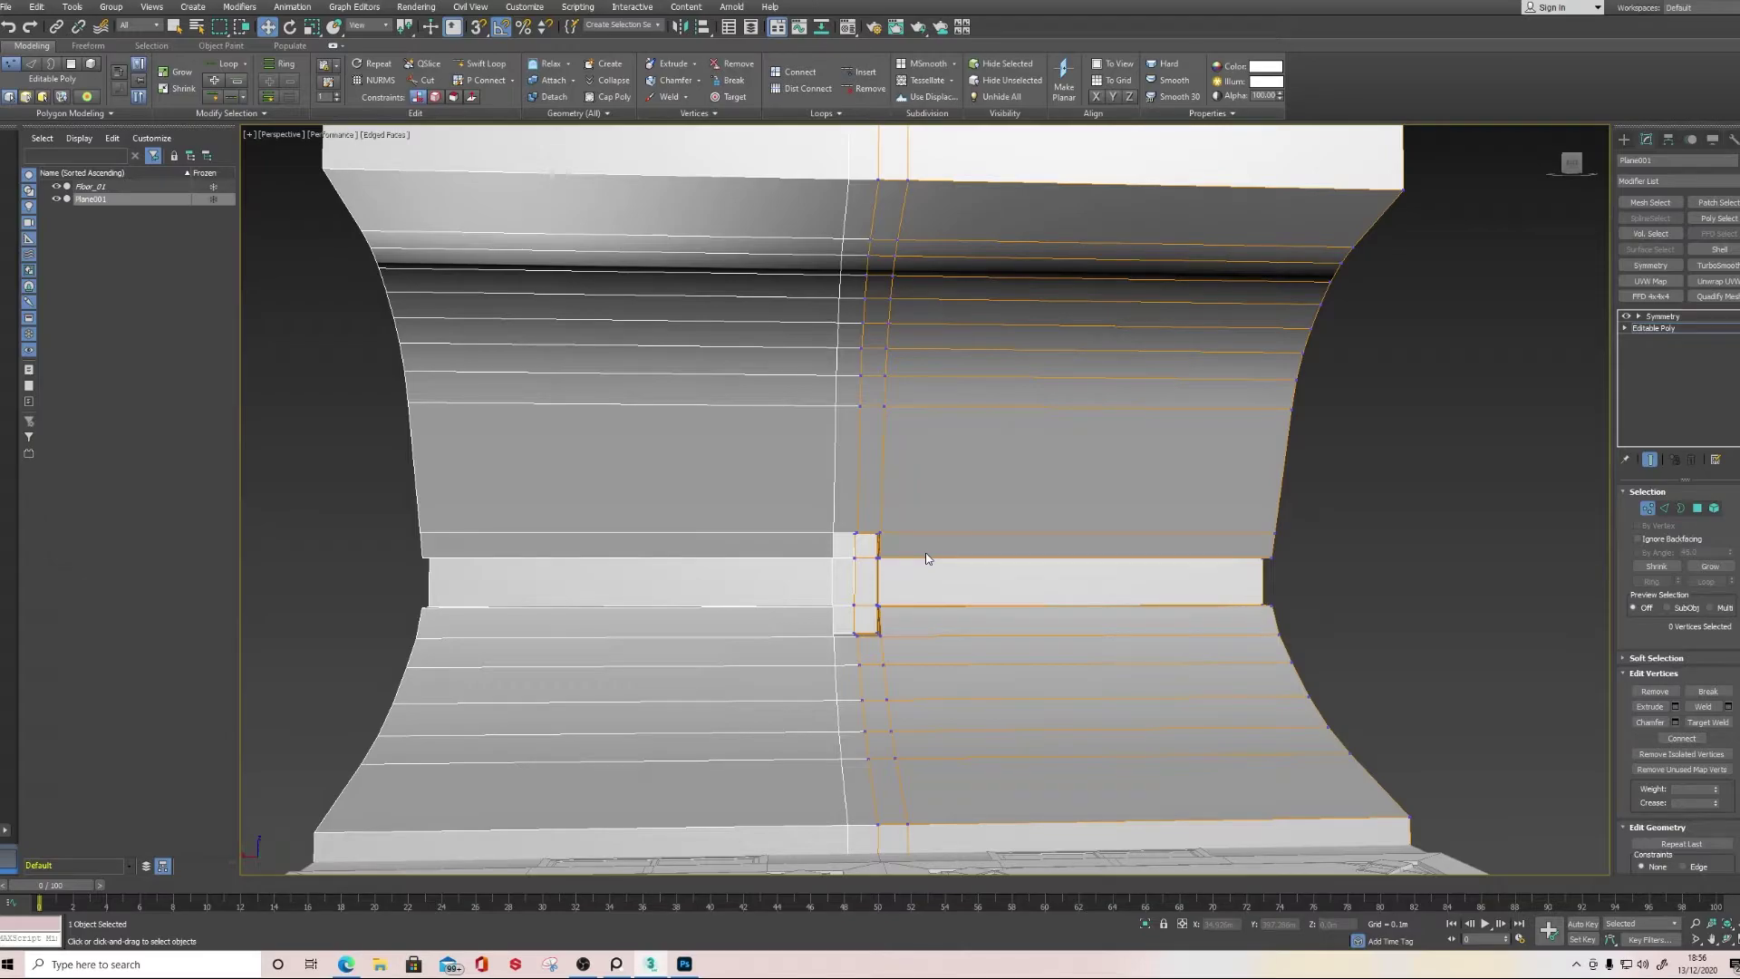
Switch to the reference board and examine the wall fins and the recessed strips above them
left_click(616, 963)
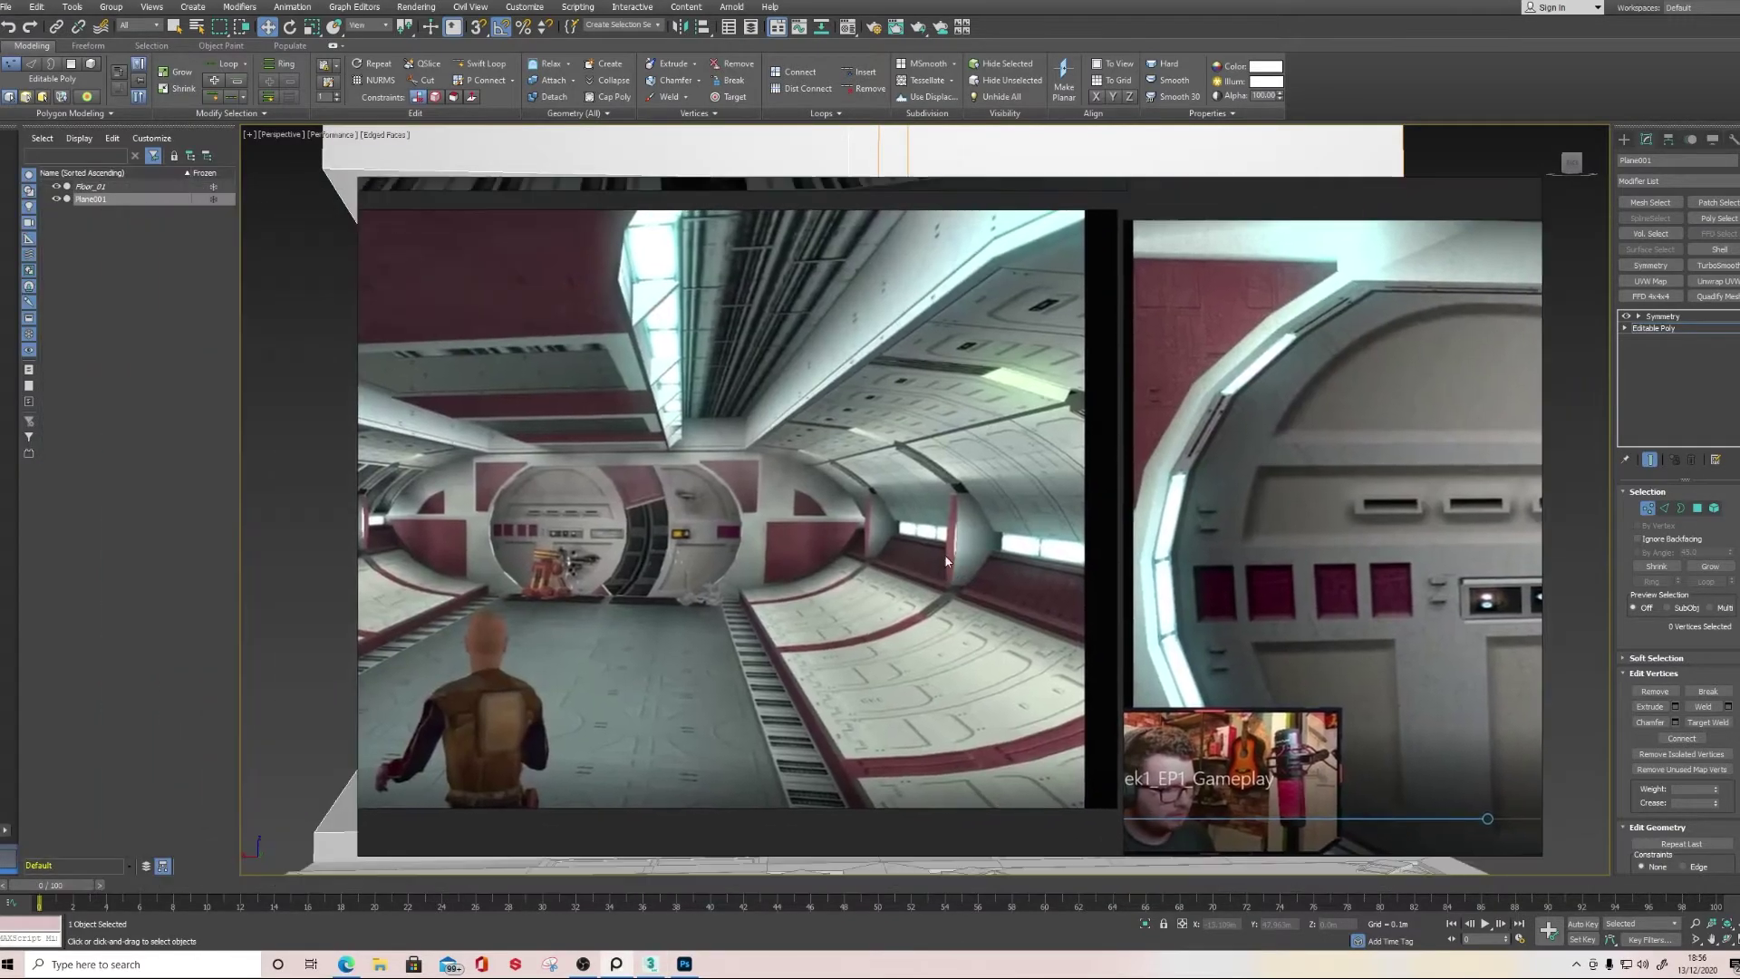
scroll(920, 434, "up", 3)
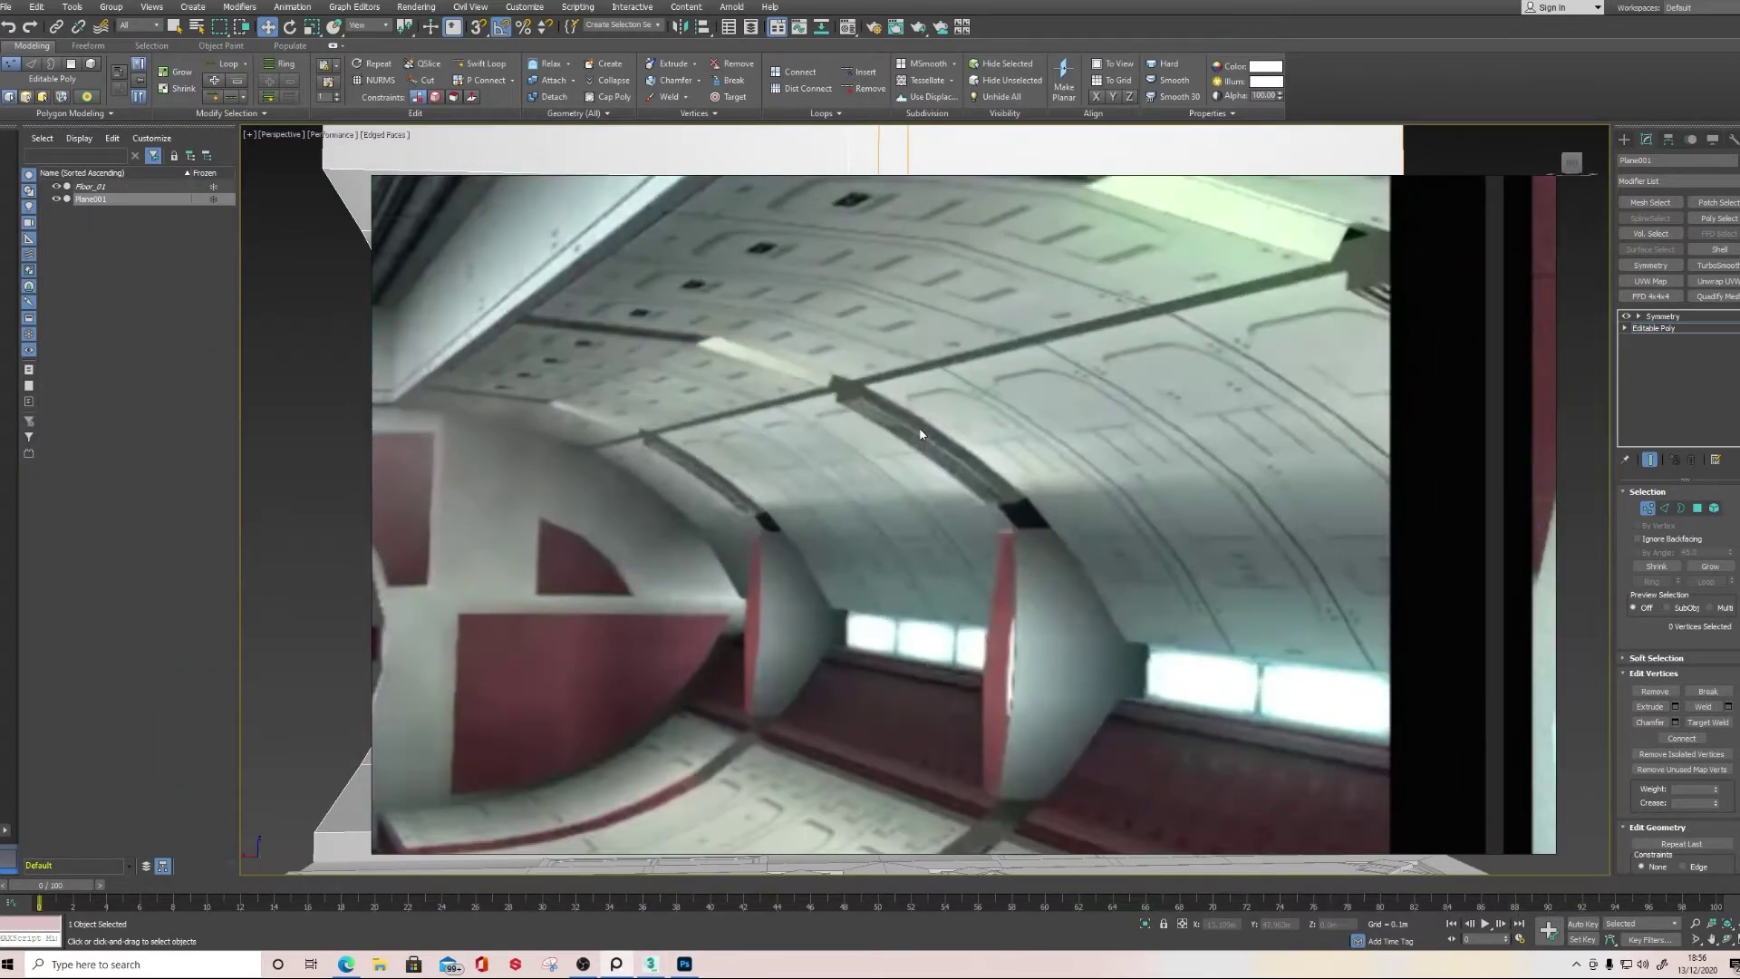
scroll(919, 434, "down", 2)
scroll(939, 596, "down", 2)
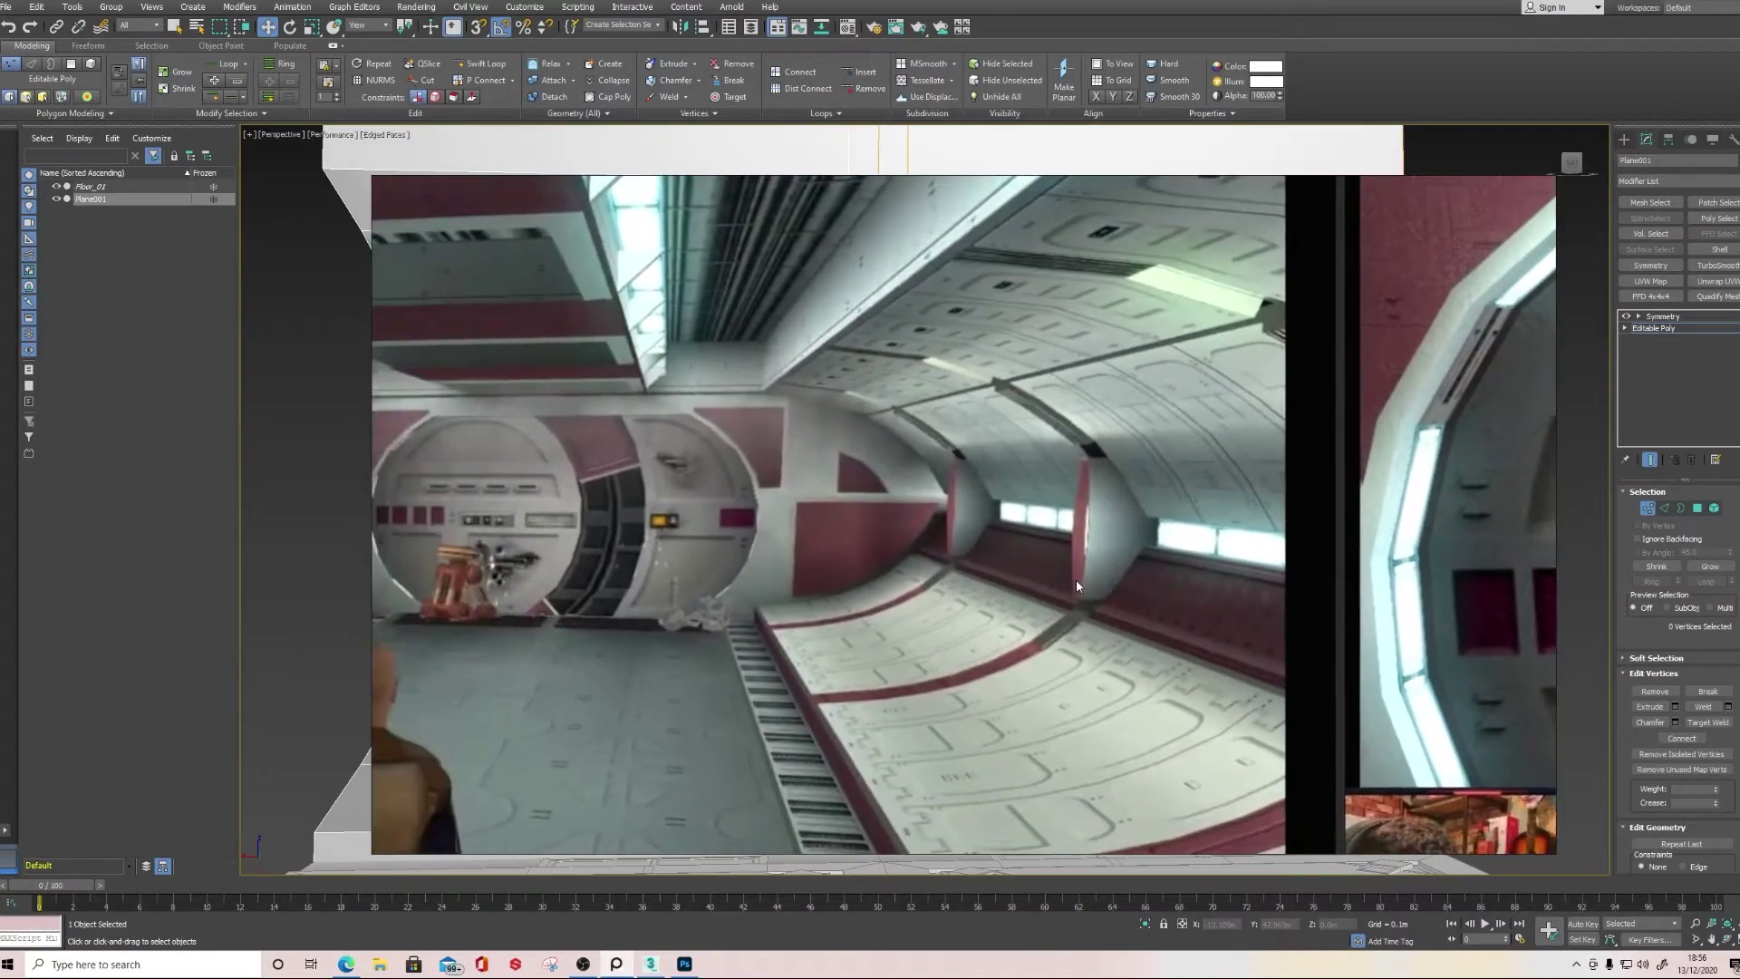
left_click(1489, 165)
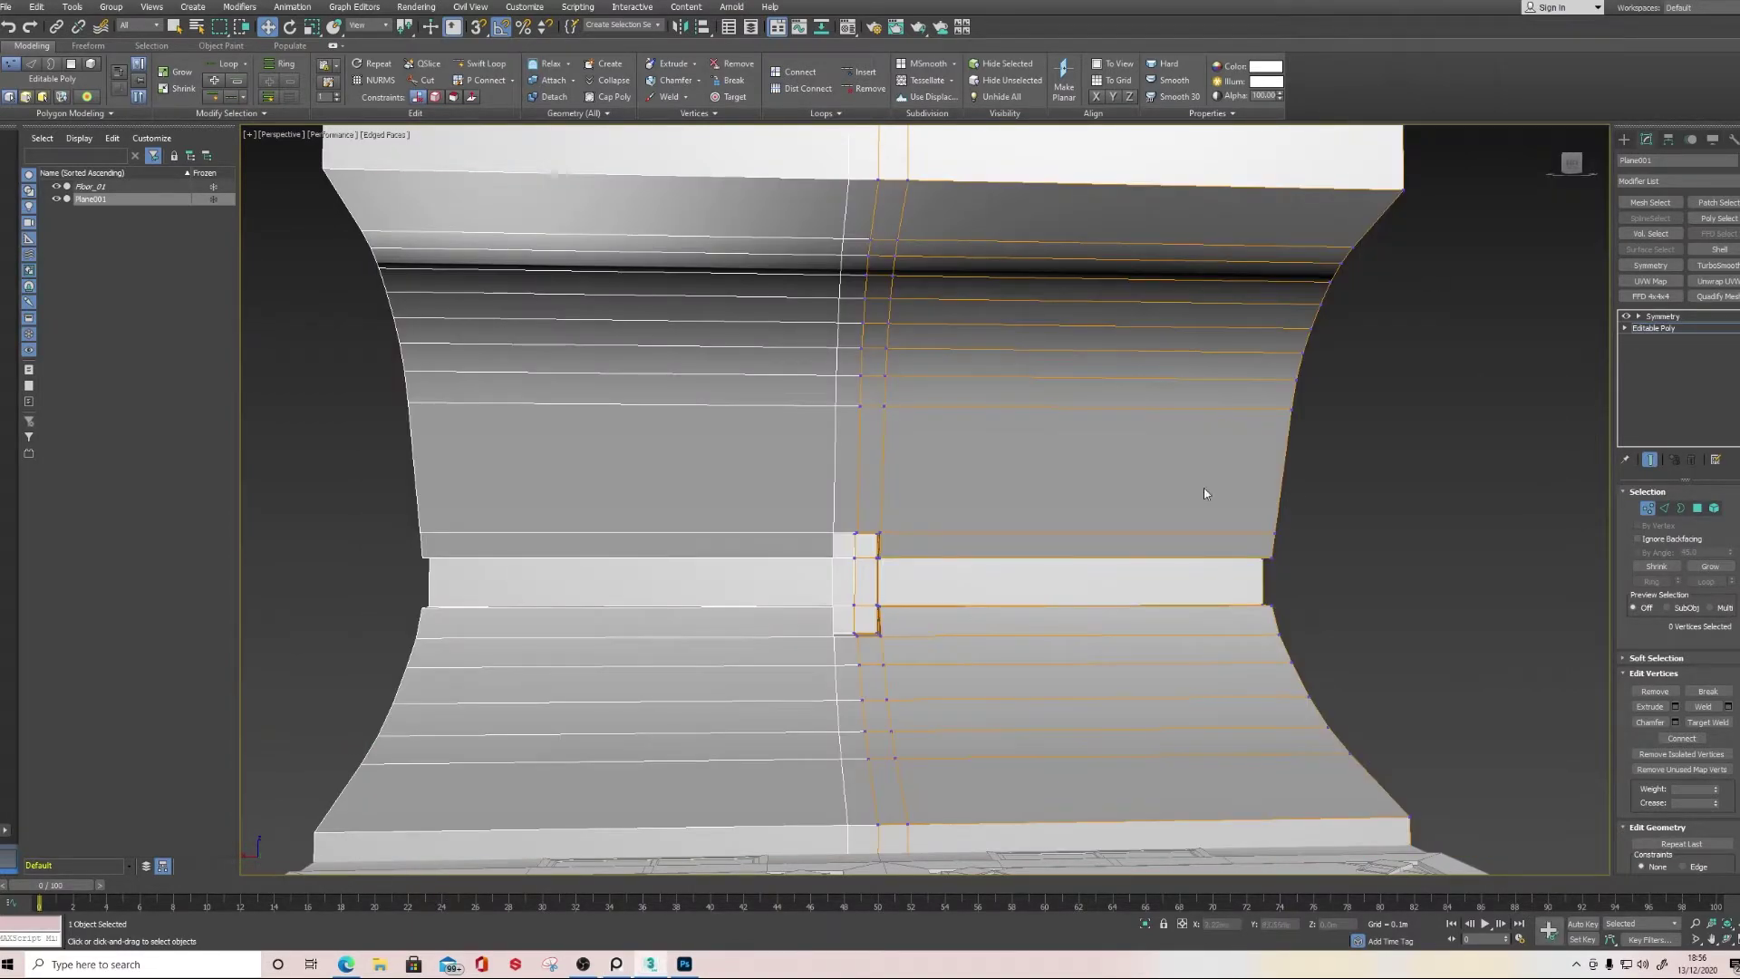
Extrude the three centre-strip polygons in the wall's upper curve into the wall as a shallow recess
middle_click_drag(878, 393, 890, 405)
key("4")
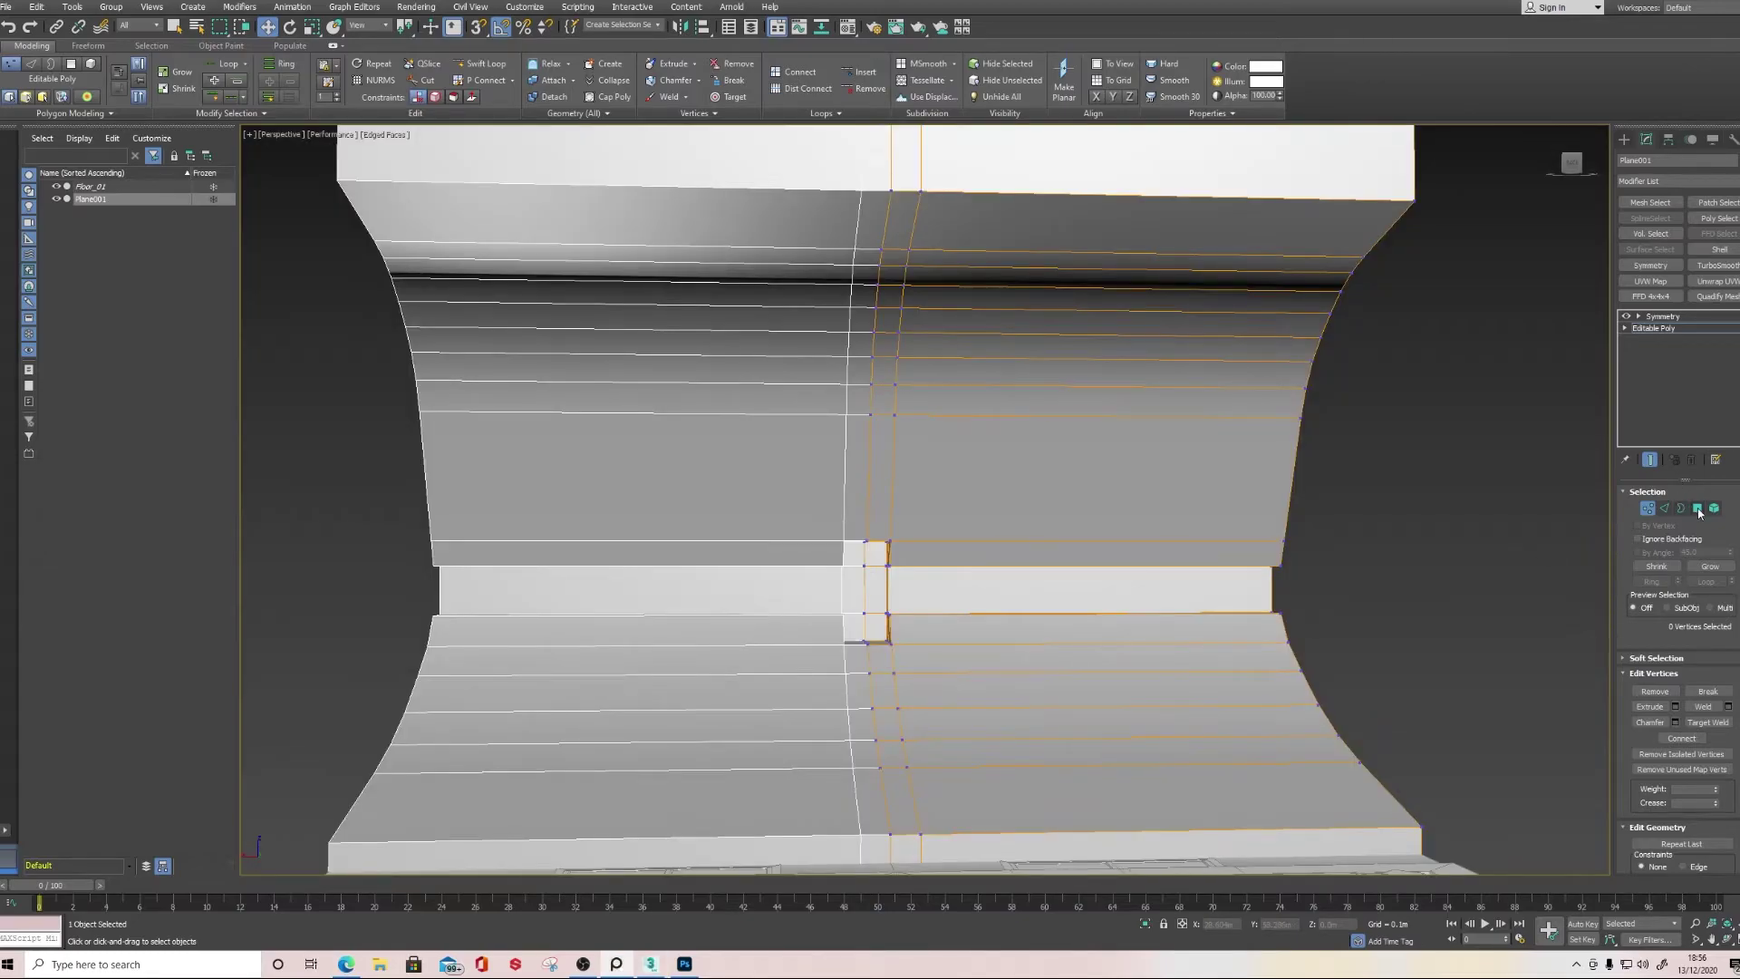
left_click(853, 394)
left_click(868, 367, "ctrl")
left_click(870, 337, "ctrl")
middle_click_drag(871, 344, 868, 333, "alt")
key("z")
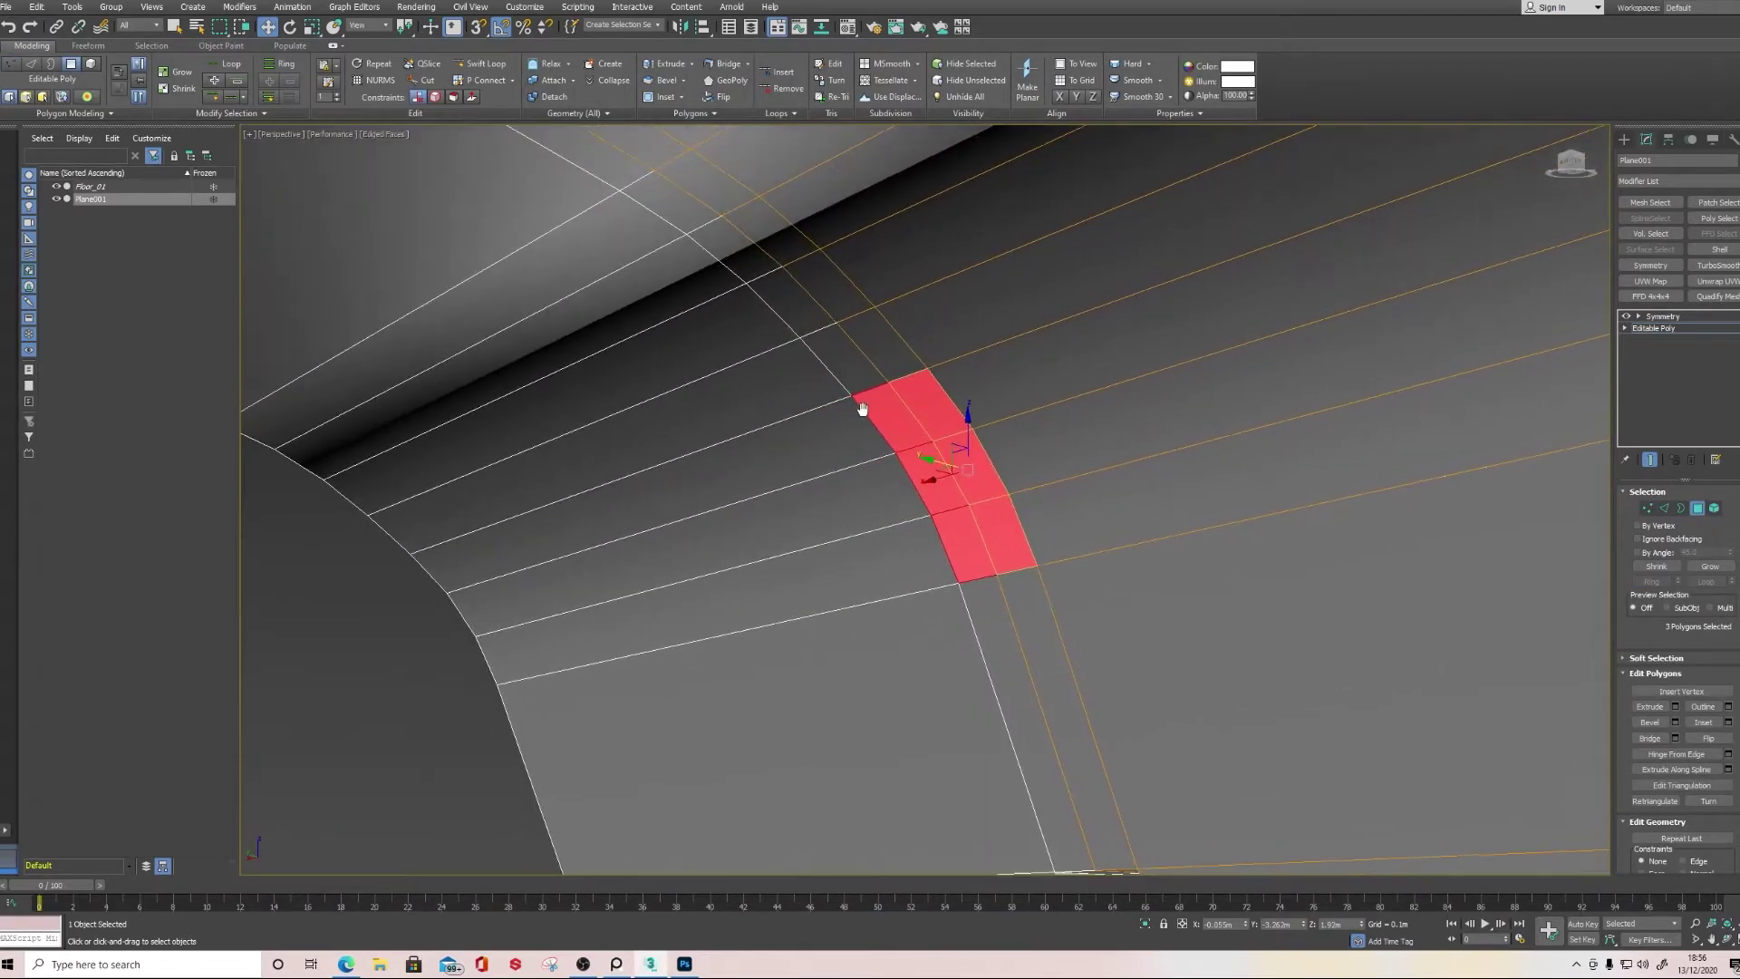
left_click(1675, 706)
middle_click_drag(897, 551, 947, 524, "alt")
left_click_drag(934, 528, 980, 377)
left_click(932, 547)
Delete the three side polygons of the new recess that lie along the symmetry plane
middle_click_drag(1034, 518, 1041, 494, "alt")
scroll(1042, 492, "up", 5)
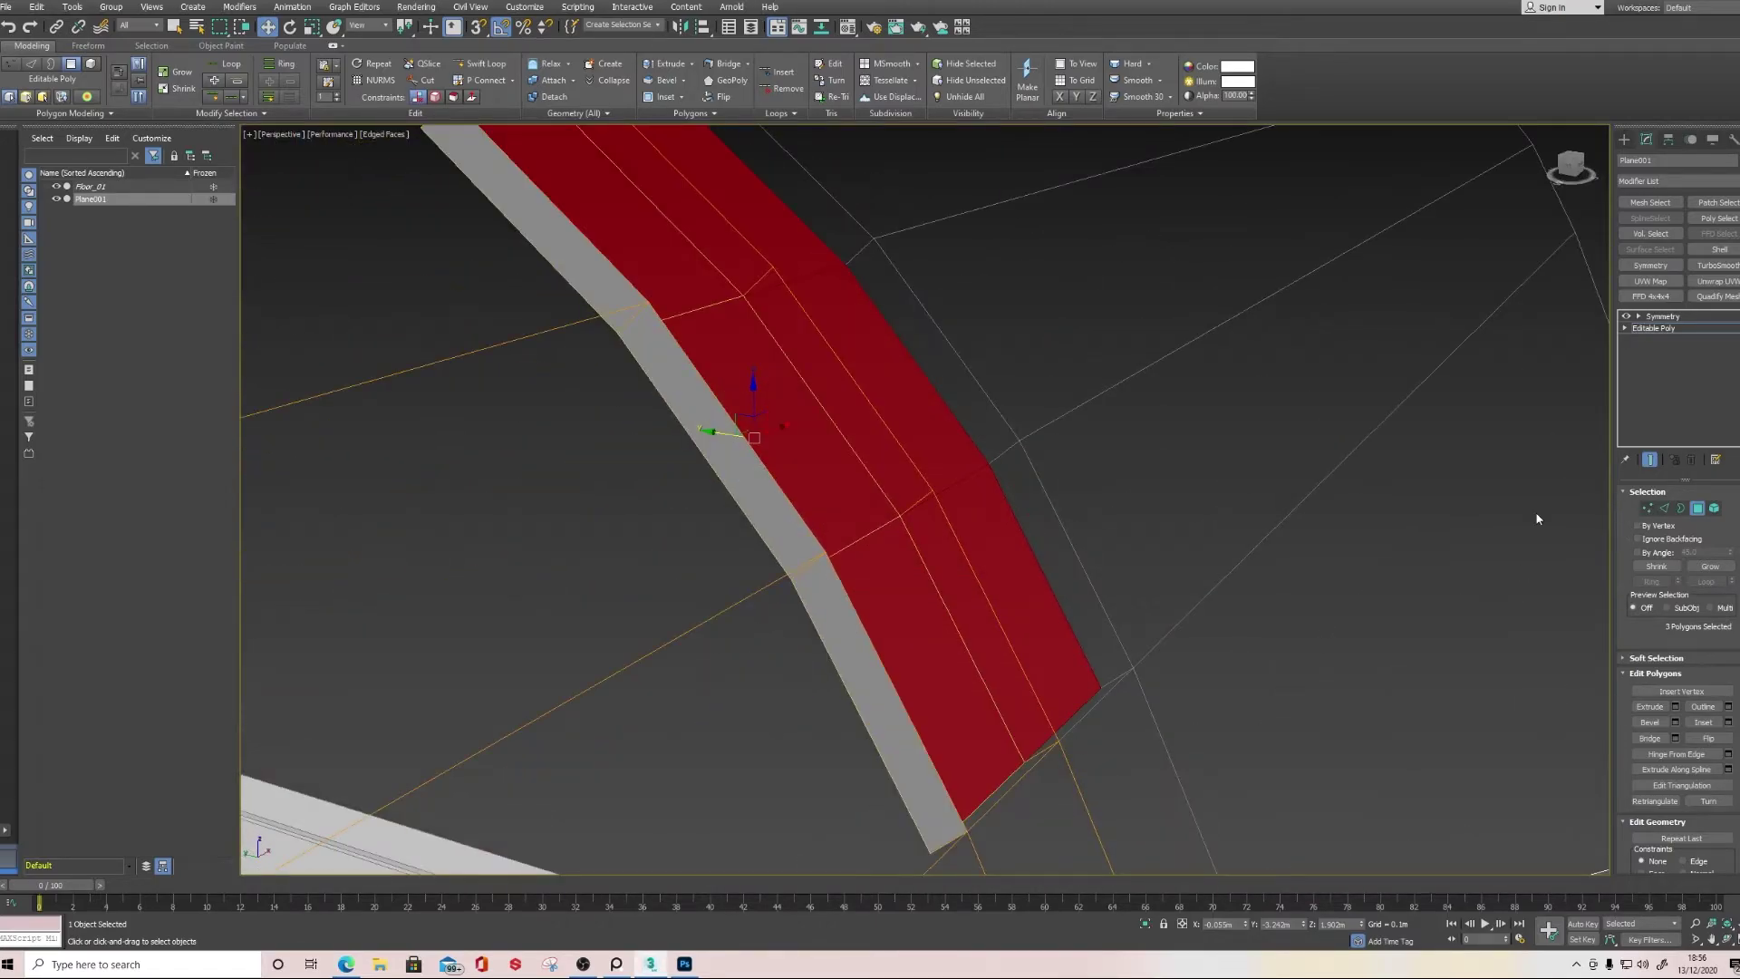
left_click(898, 458)
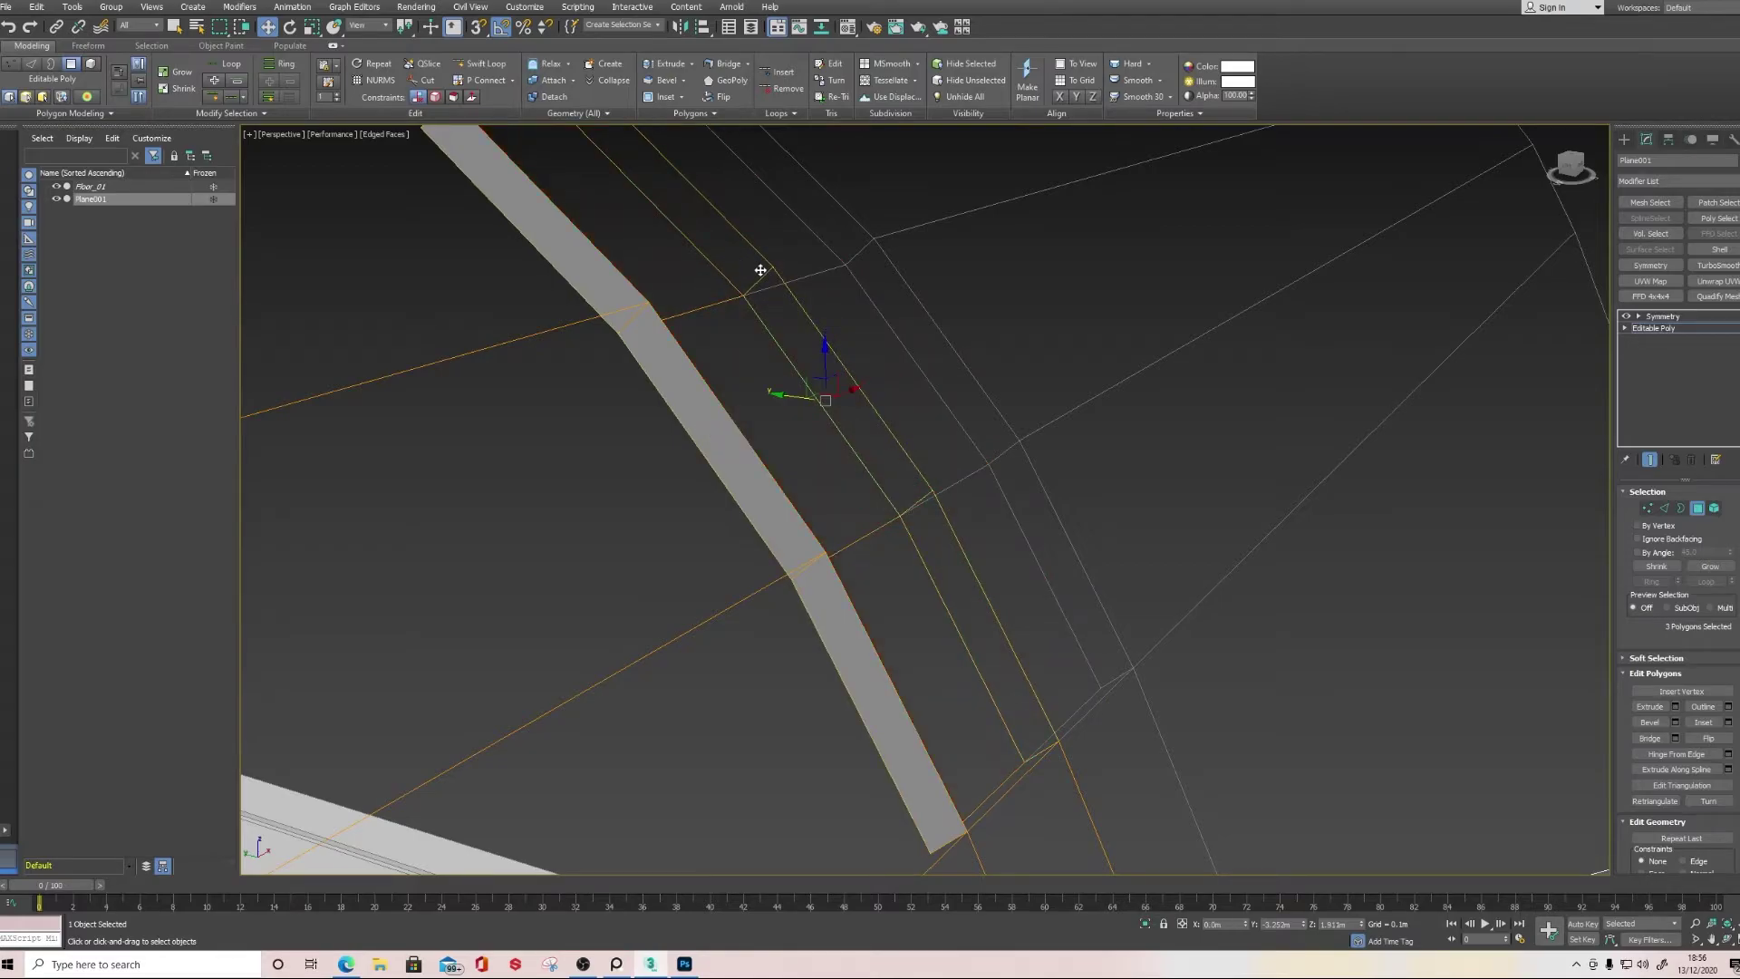
scroll(764, 264, "down", 4)
middle_click_drag(764, 264, 800, 396, "alt")
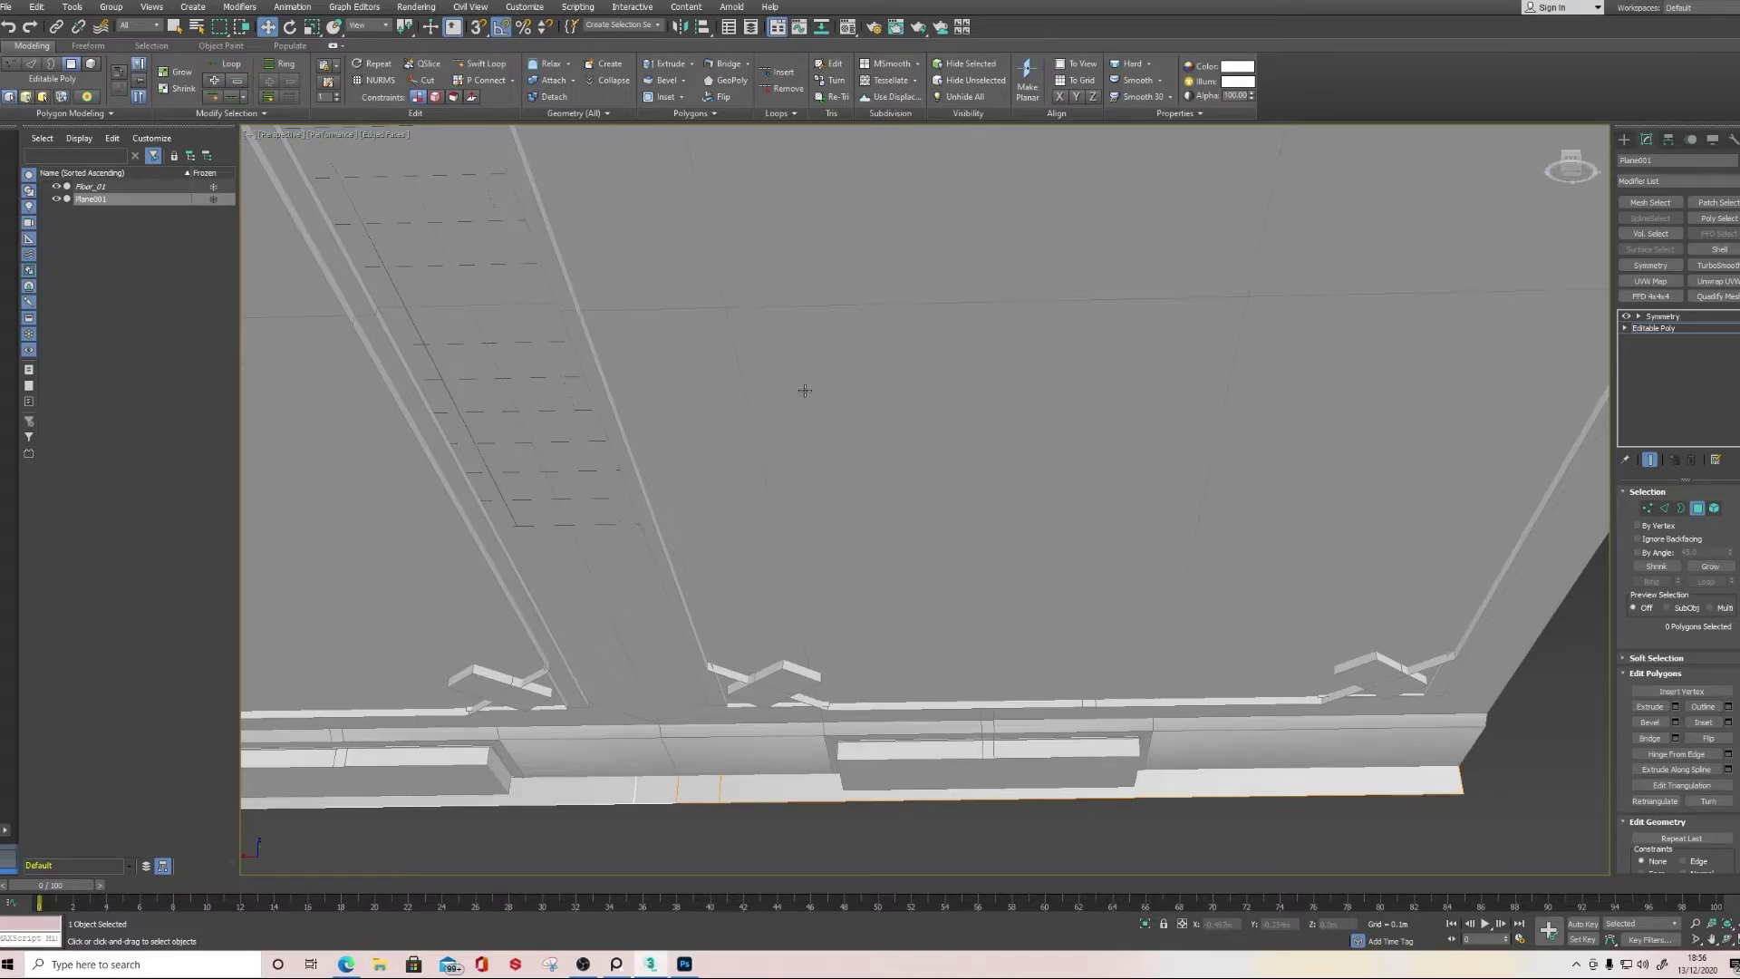
scroll(770, 563, "down", 3)
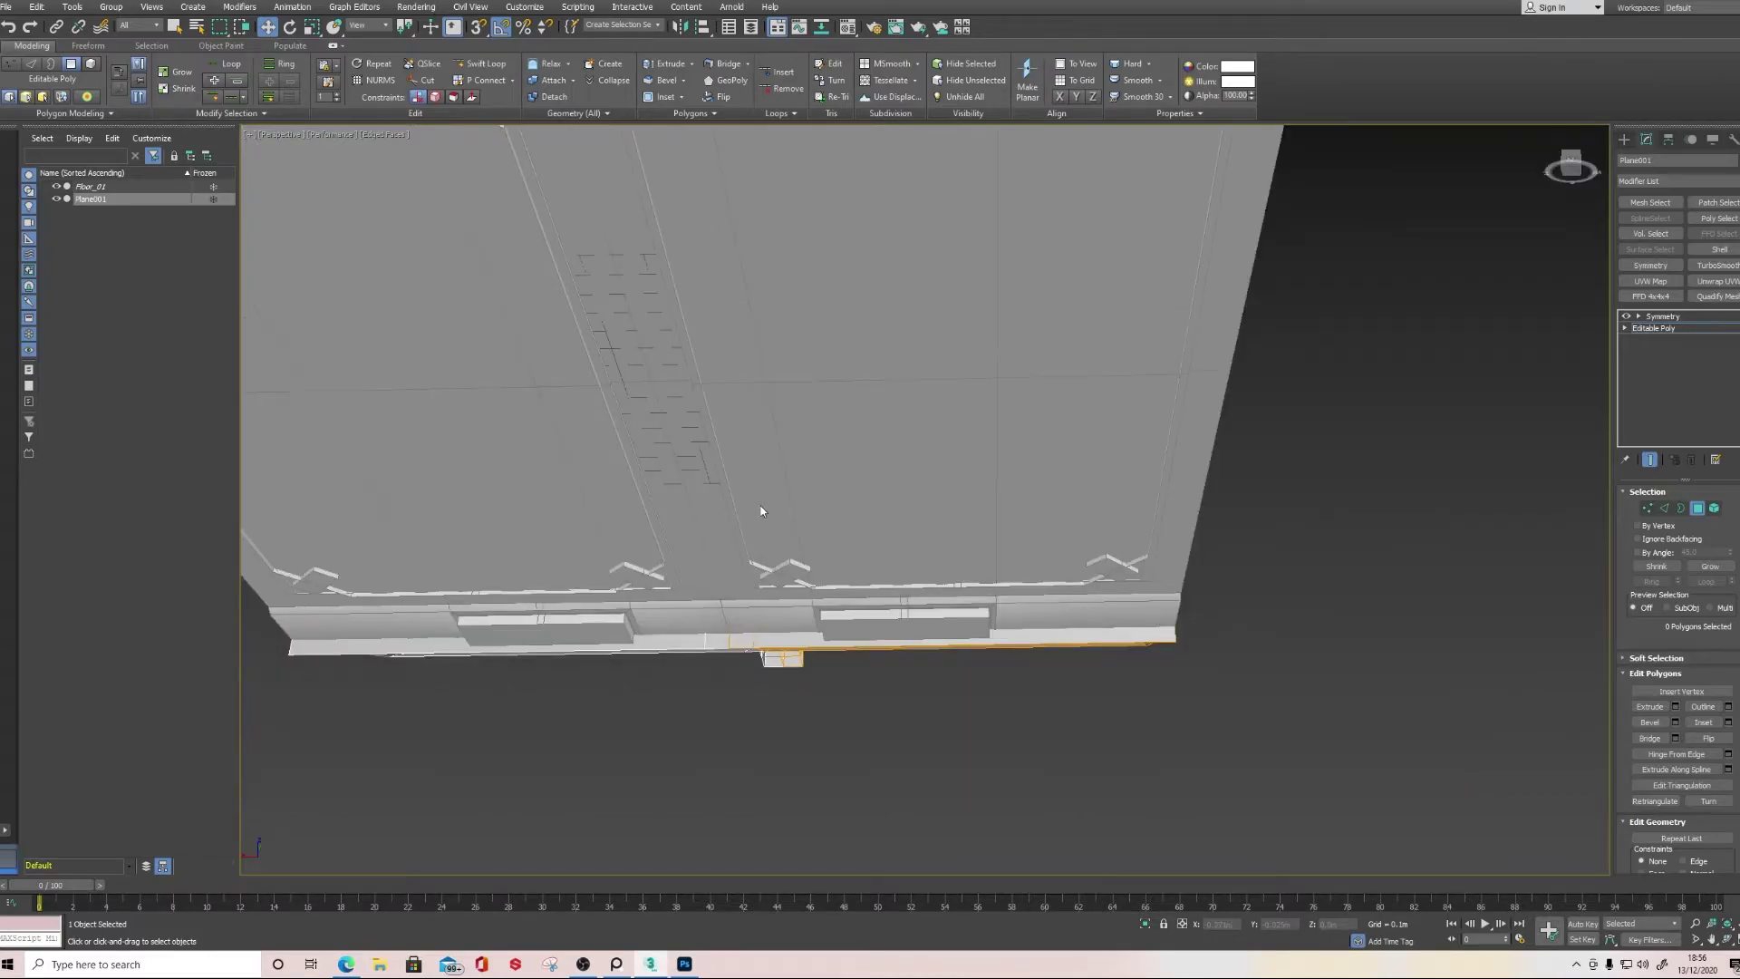
scroll(762, 503, "down", 5)
middle_click_drag(760, 494, 721, 477, "alt")
scroll(721, 478, "up", 10)
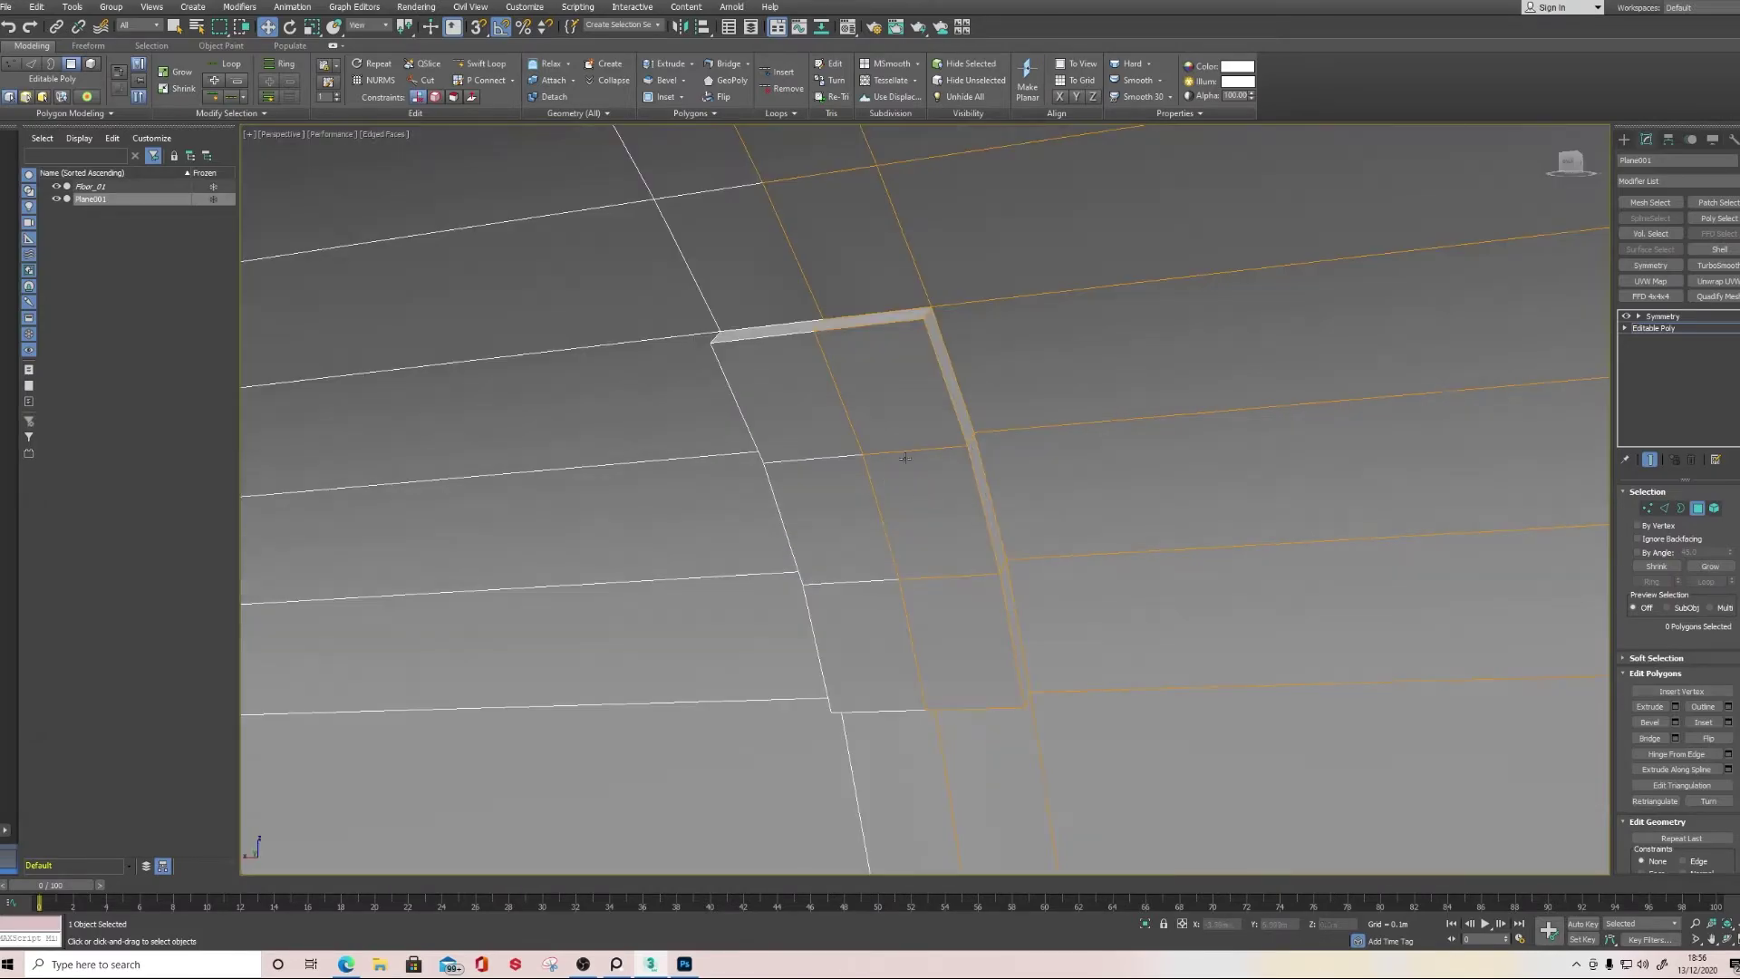
Inset the three back polygons of the upper-curve recess as a group by about 0.013 m
left_click(902, 435)
left_click(909, 481, "ctrl")
left_click(911, 617, "ctrl")
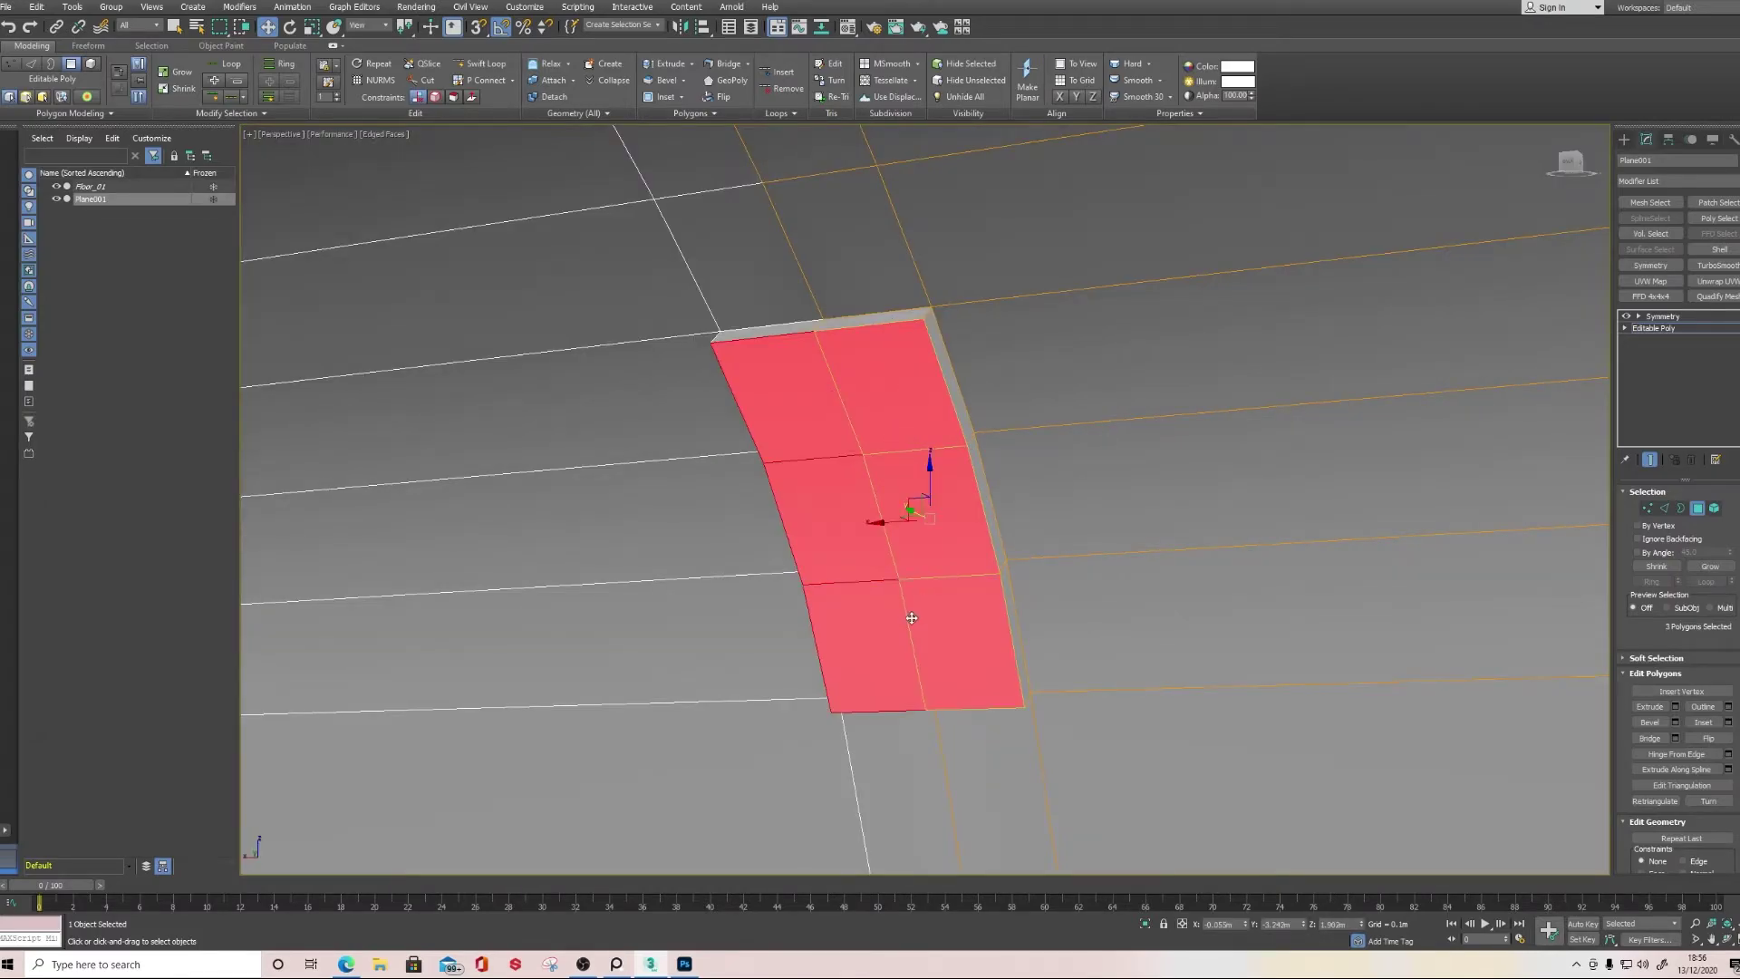
left_click(1729, 723)
left_click_drag(934, 530, 934, 527)
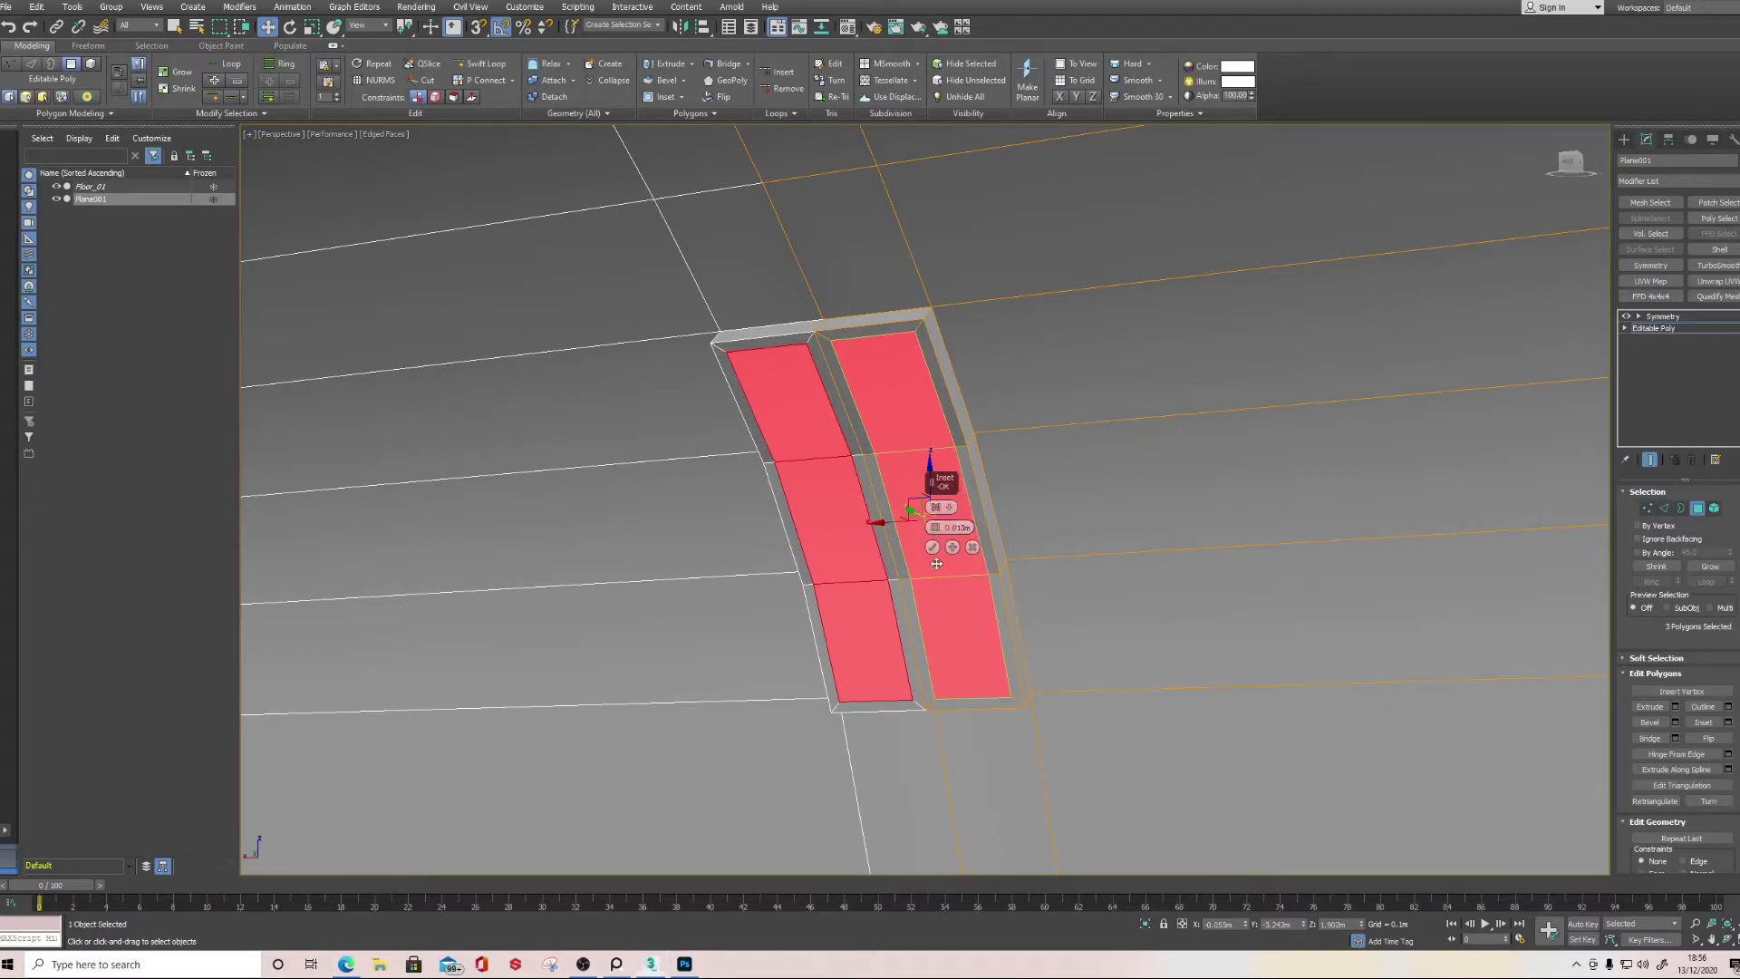
left_click(931, 546)
Delete the three narrow inset polygons running along the symmetry plane inside the recess
middle_click_drag(933, 547, 969, 538)
left_click(938, 605)
left_click(920, 512, "ctrl")
left_click(902, 429, "ctrl")
key("ctrl+d")
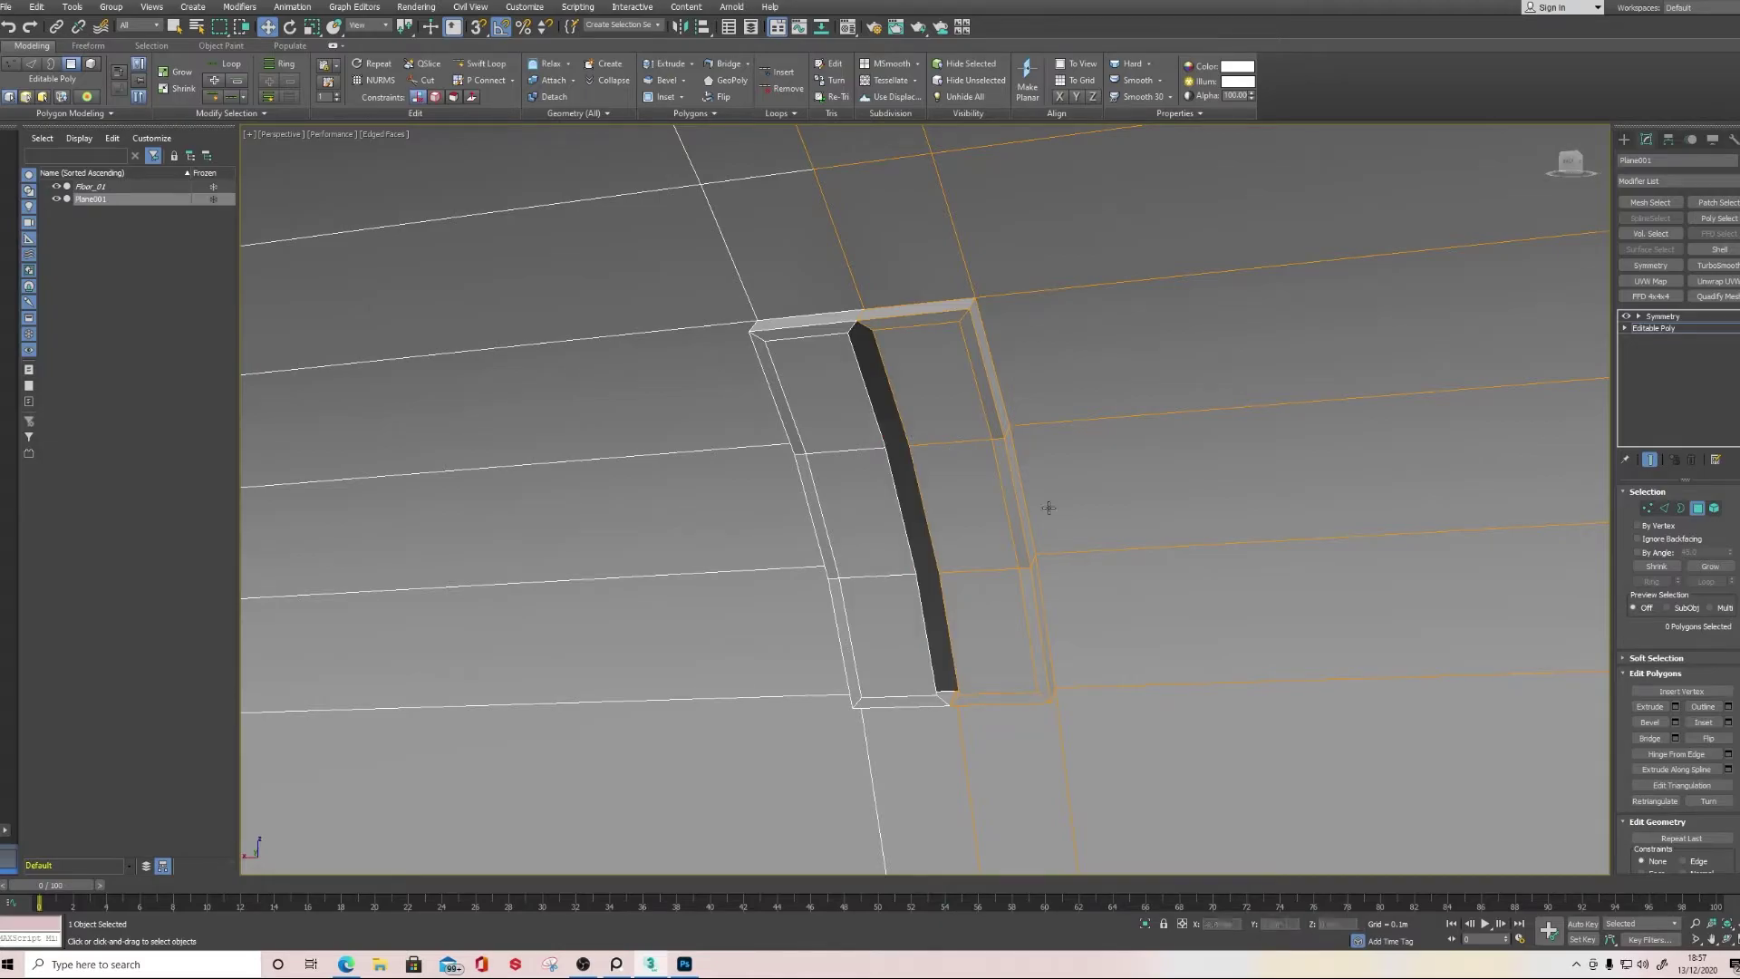
Select the three open inner edges of the recess and move them to the symmetry plane to close the gap
left_click(1665, 509)
left_click(929, 625)
left_click(916, 542, "ctrl")
left_click(904, 426, "ctrl")
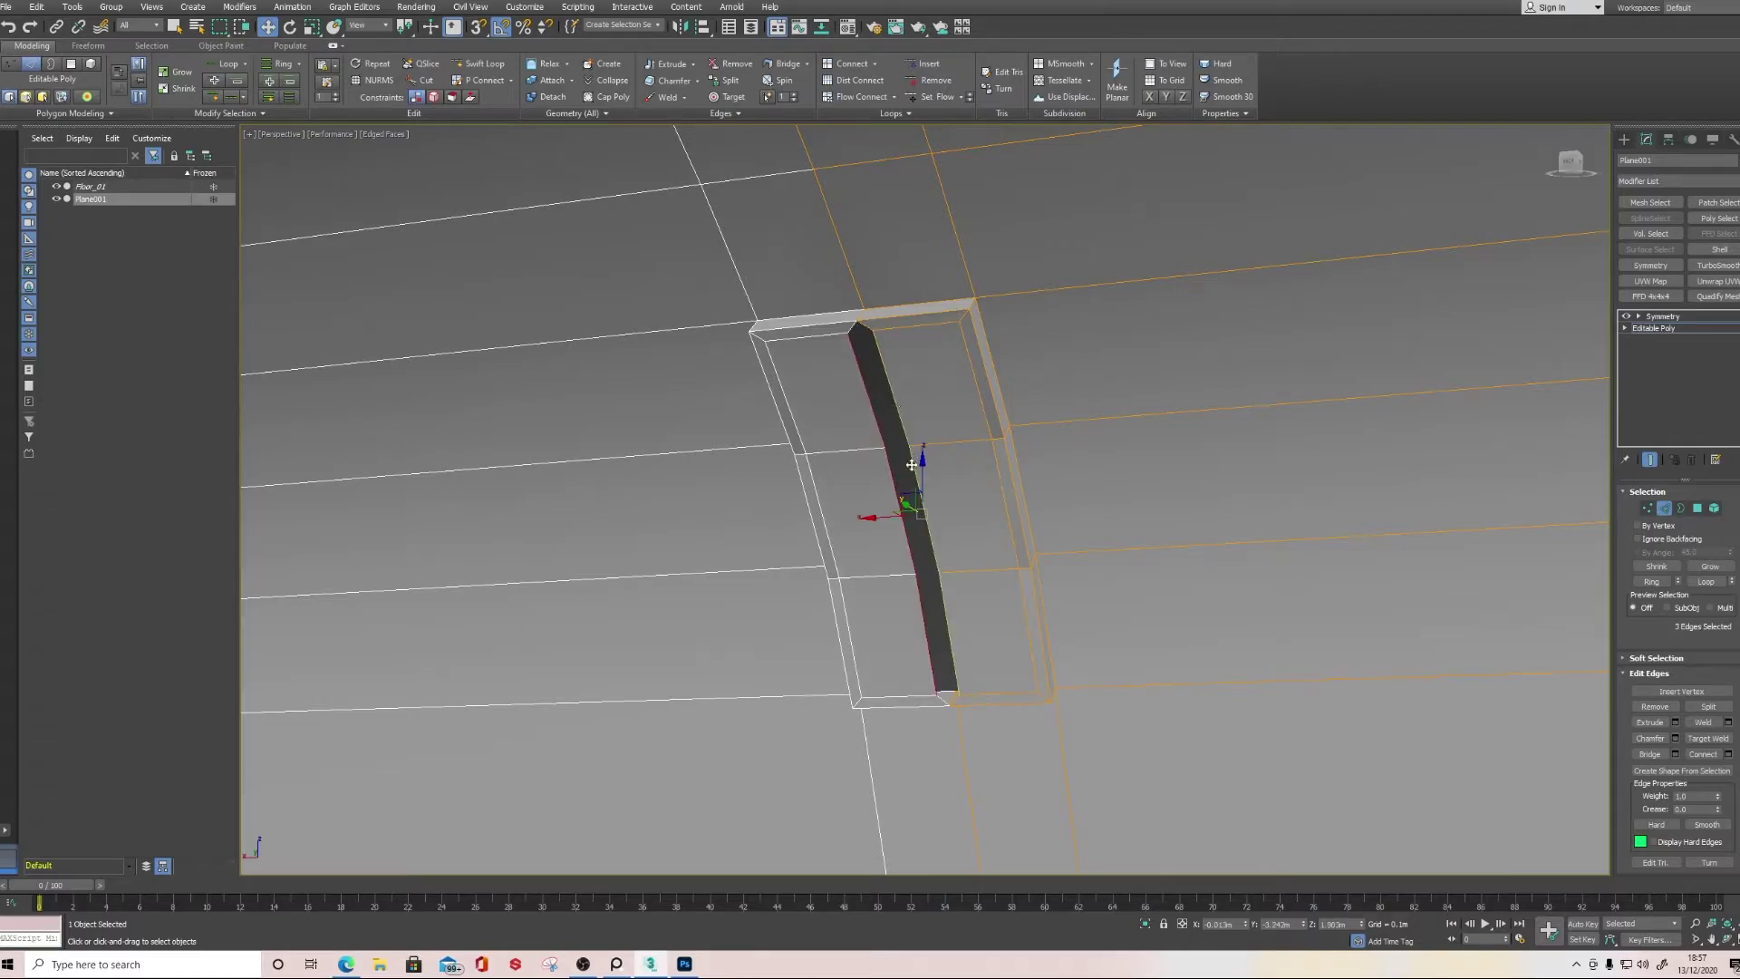
left_click_drag(893, 516, 879, 514)
scroll(898, 499, "up", 3)
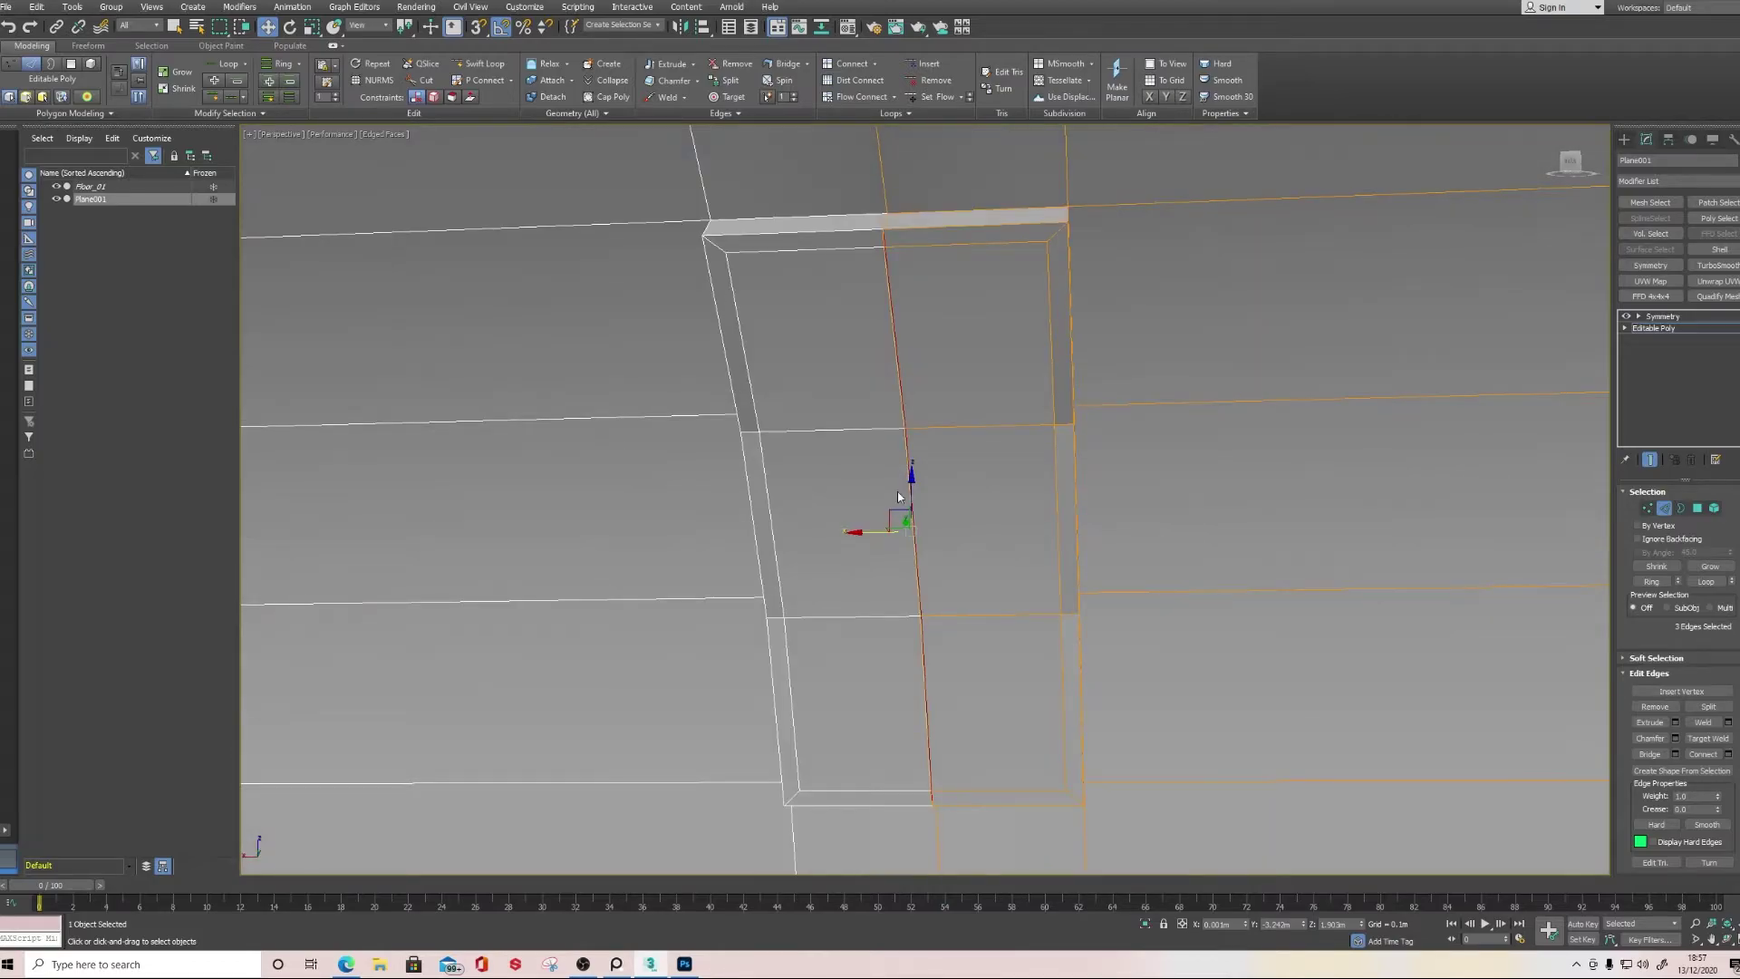
left_click_drag(866, 531, 869, 531)
scroll(868, 531, "down", 9)
left_click(1207, 553)
Collapse the wall's modifier stack so the symmetry becomes part of one editable poly
scroll(895, 530, "up", 5)
scroll(894, 532, "up", 3)
middle_click_drag(895, 532, 1032, 549)
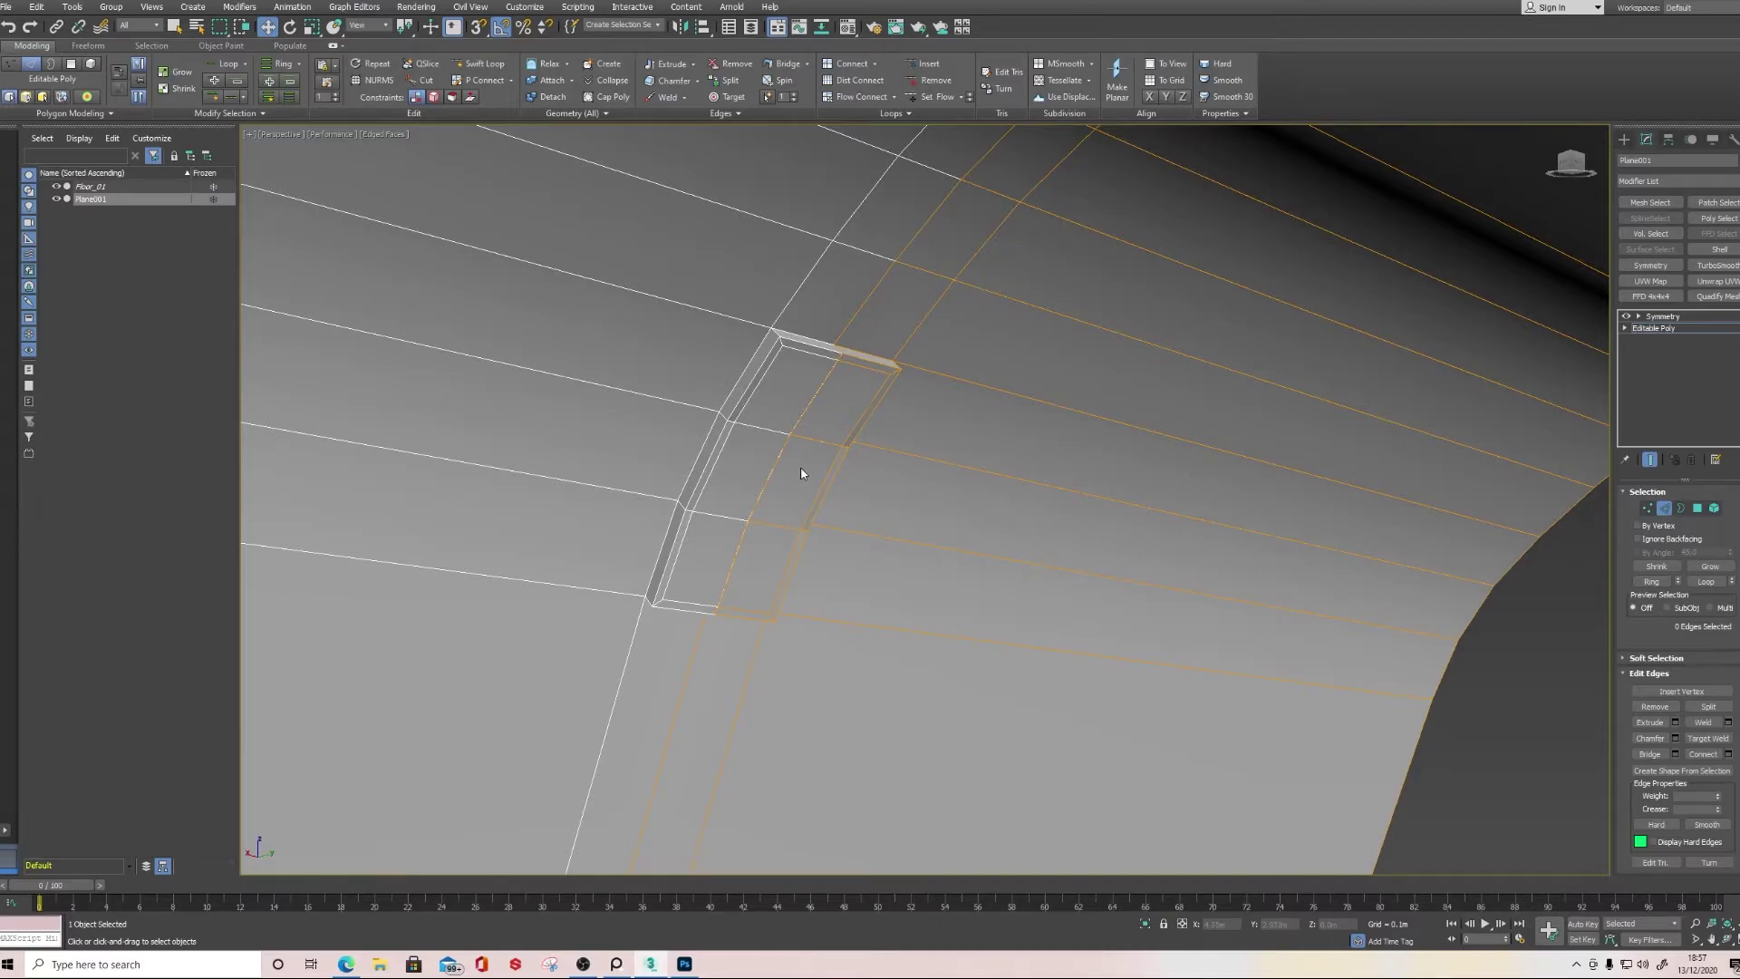
scroll(765, 544, "up", 3)
scroll(884, 555, "down", 3)
middle_click_drag(885, 557, 840, 553, "alt")
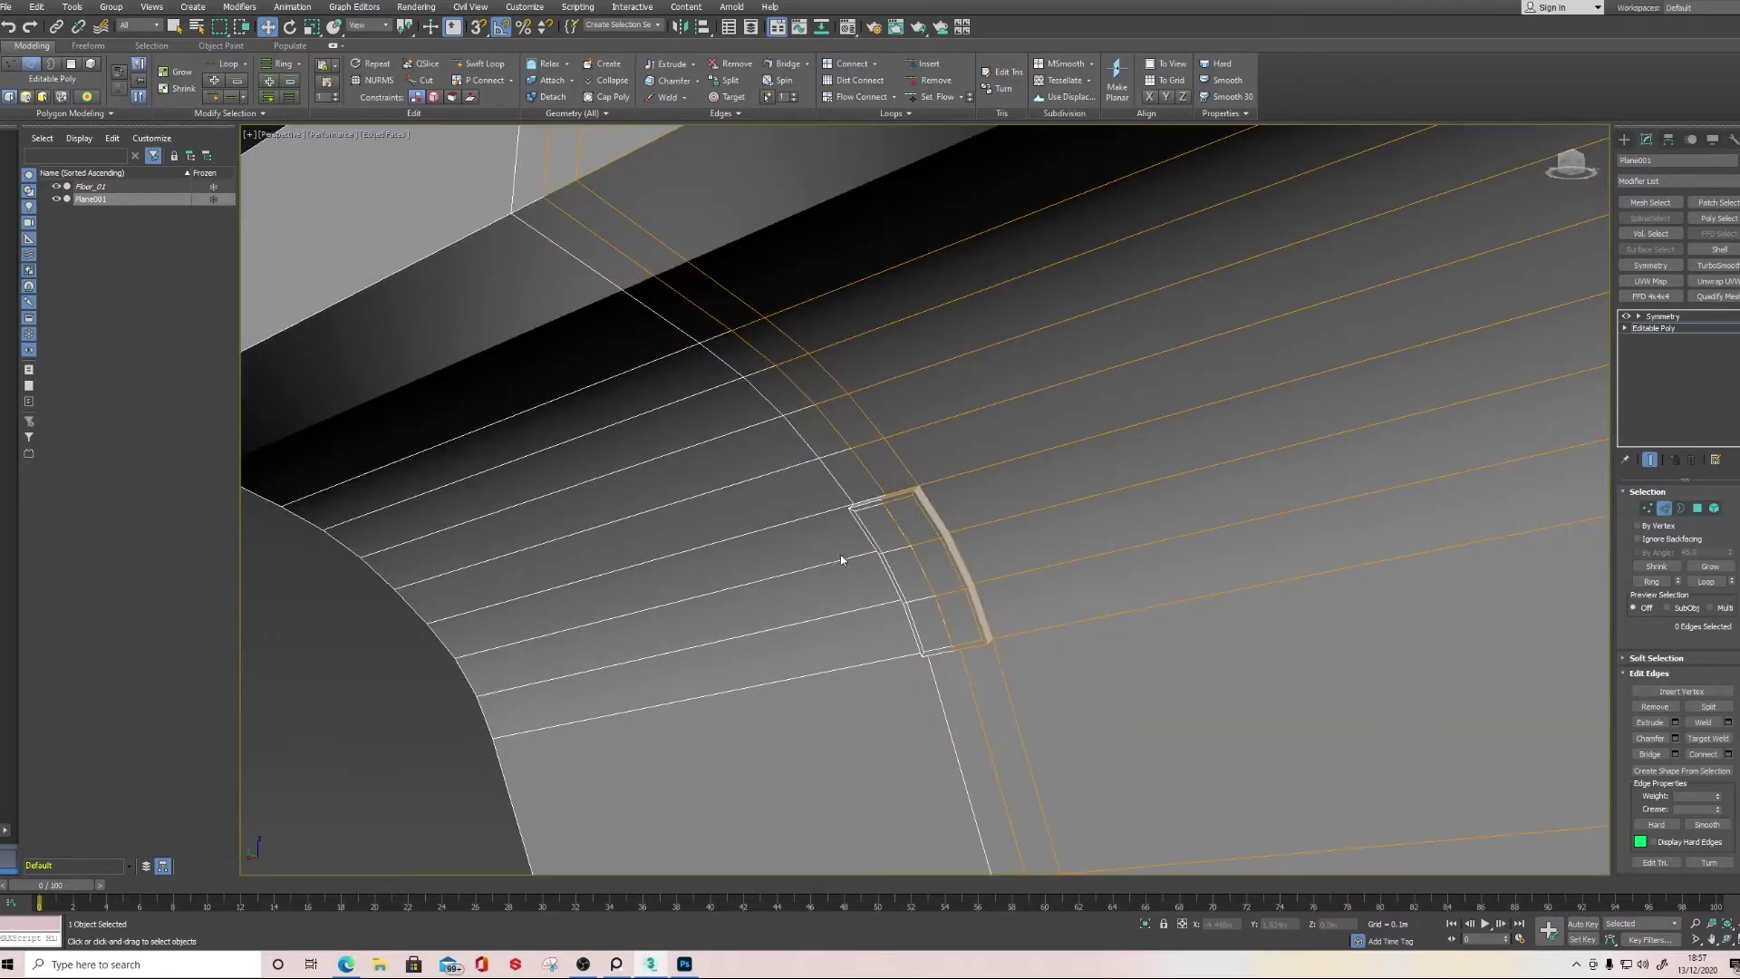
middle_click_drag(885, 471, 941, 497, "alt")
right_click(1657, 326)
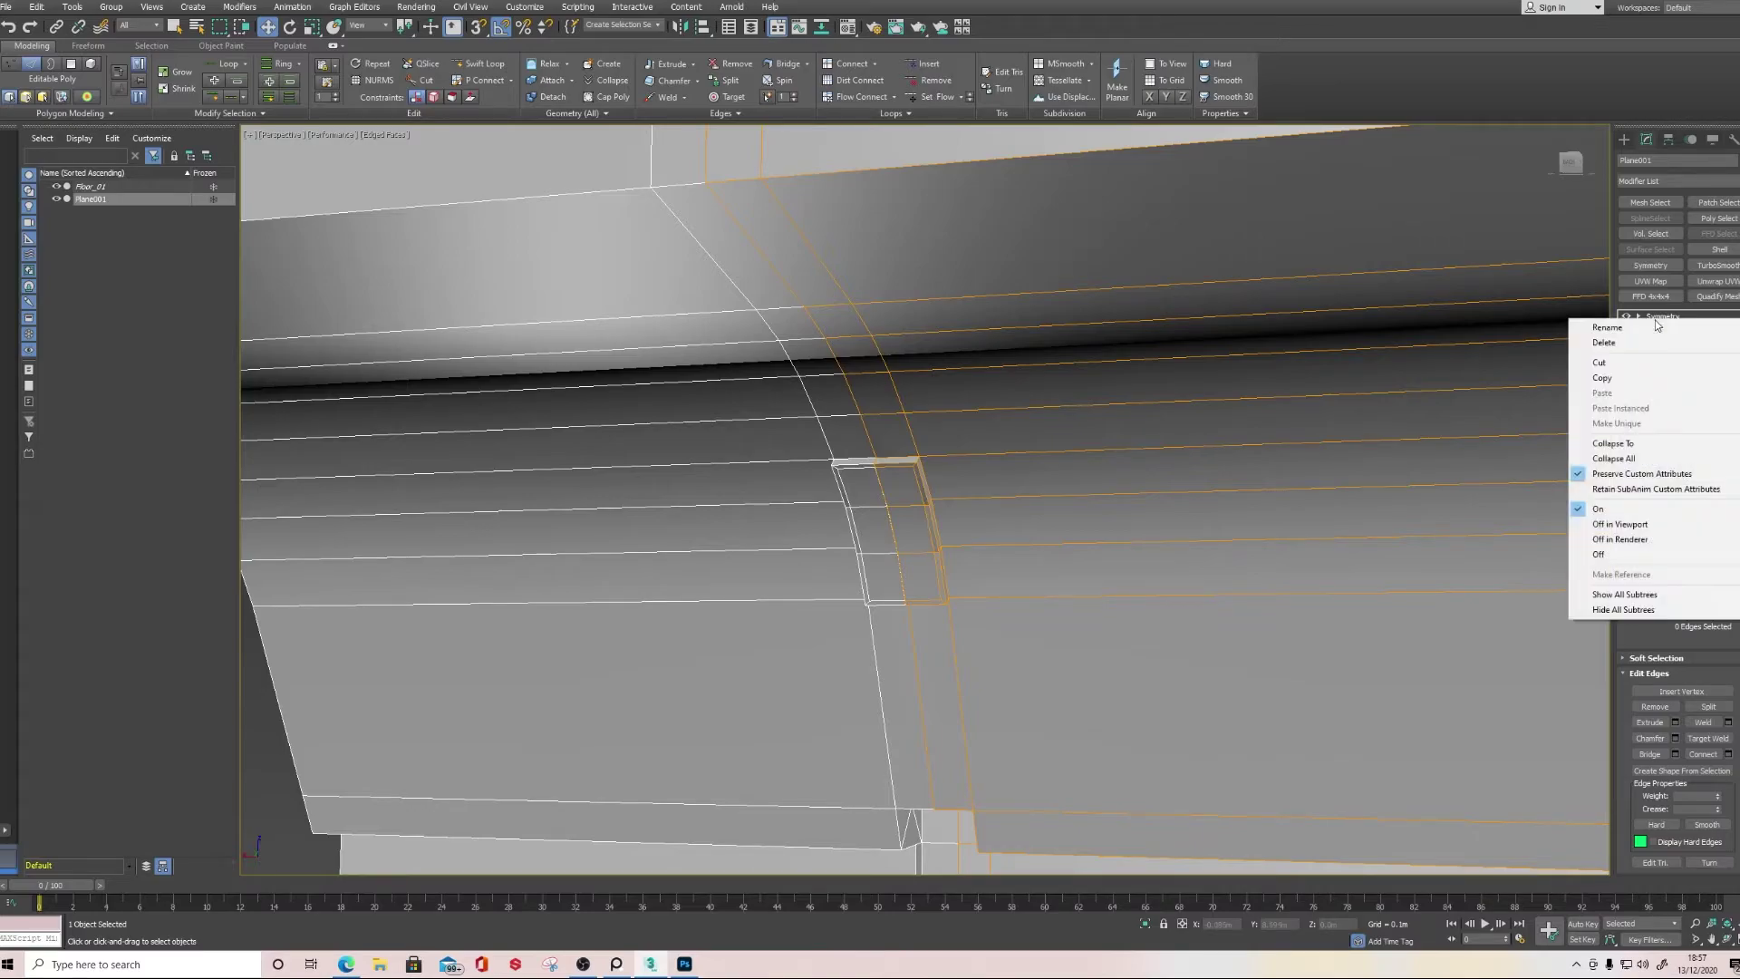
left_click(1607, 459)
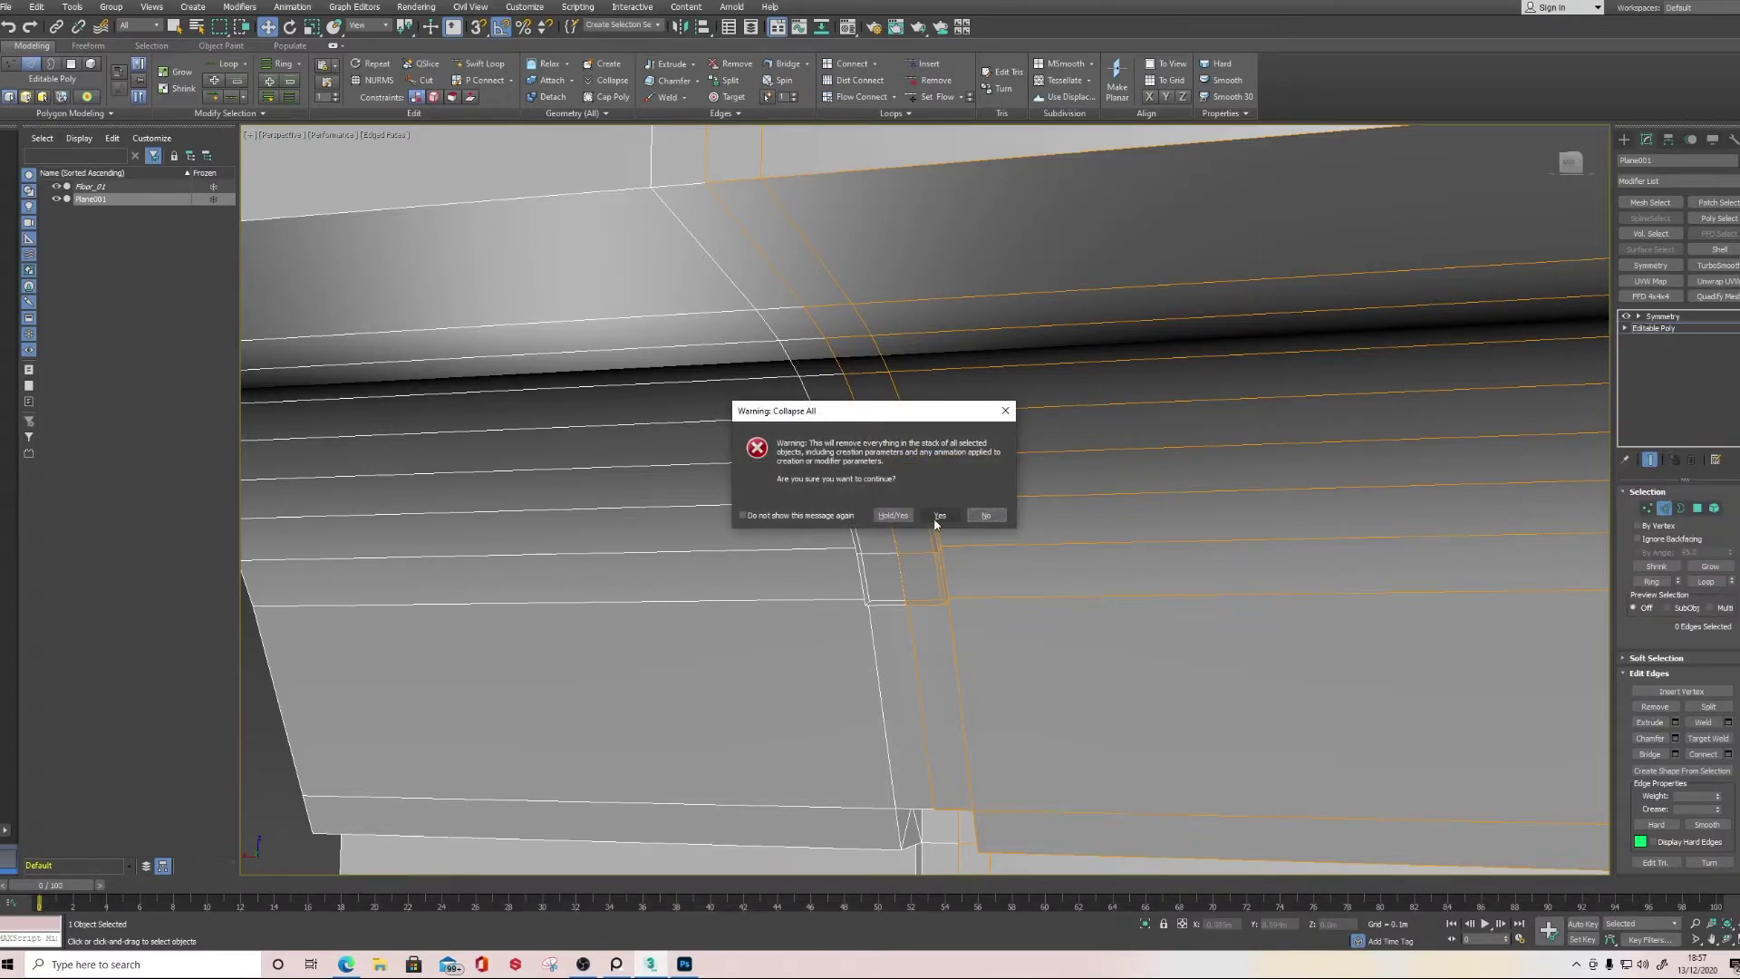
left_click(938, 510)
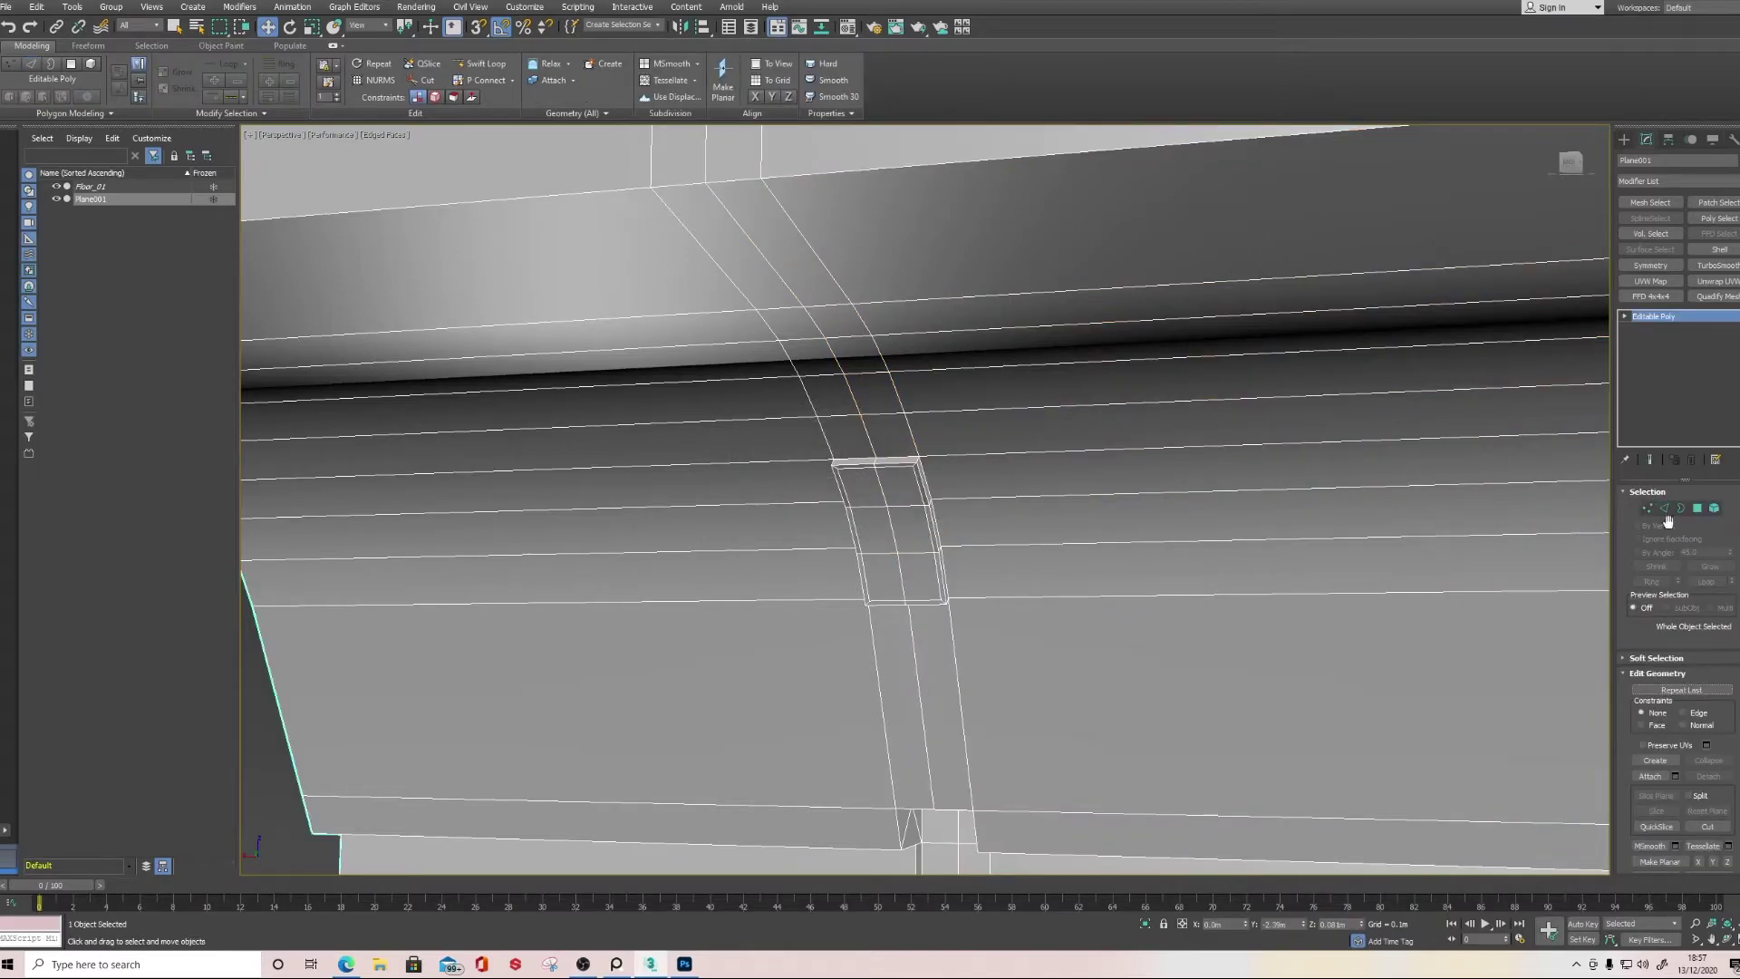
Inset the six centre-strip polygons directly above the existing recess as one group
left_click(1695, 509)
left_click(894, 428)
left_click(847, 436, "ctrl")
left_click(823, 395, "ctrl")
left_click(857, 353, "ctrl")
left_click(875, 386, "ctrl")
left_click(818, 358, "ctrl")
middle_click_drag(826, 357, 904, 370, "alt")
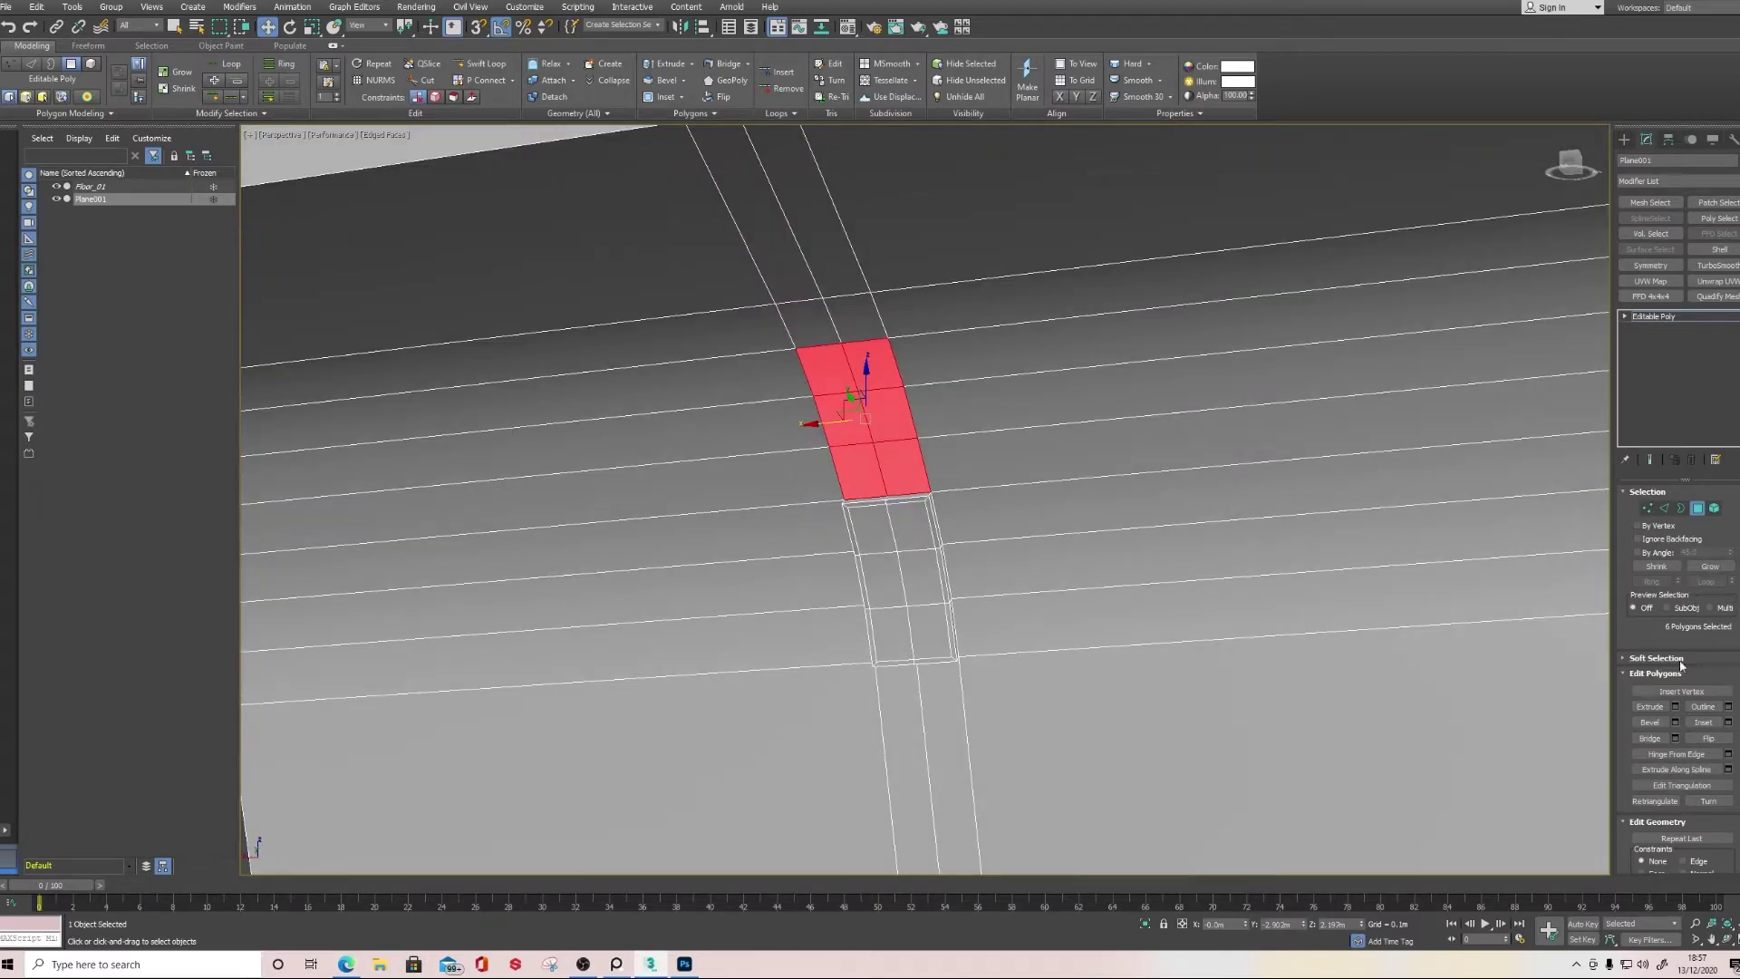
left_click(1728, 722)
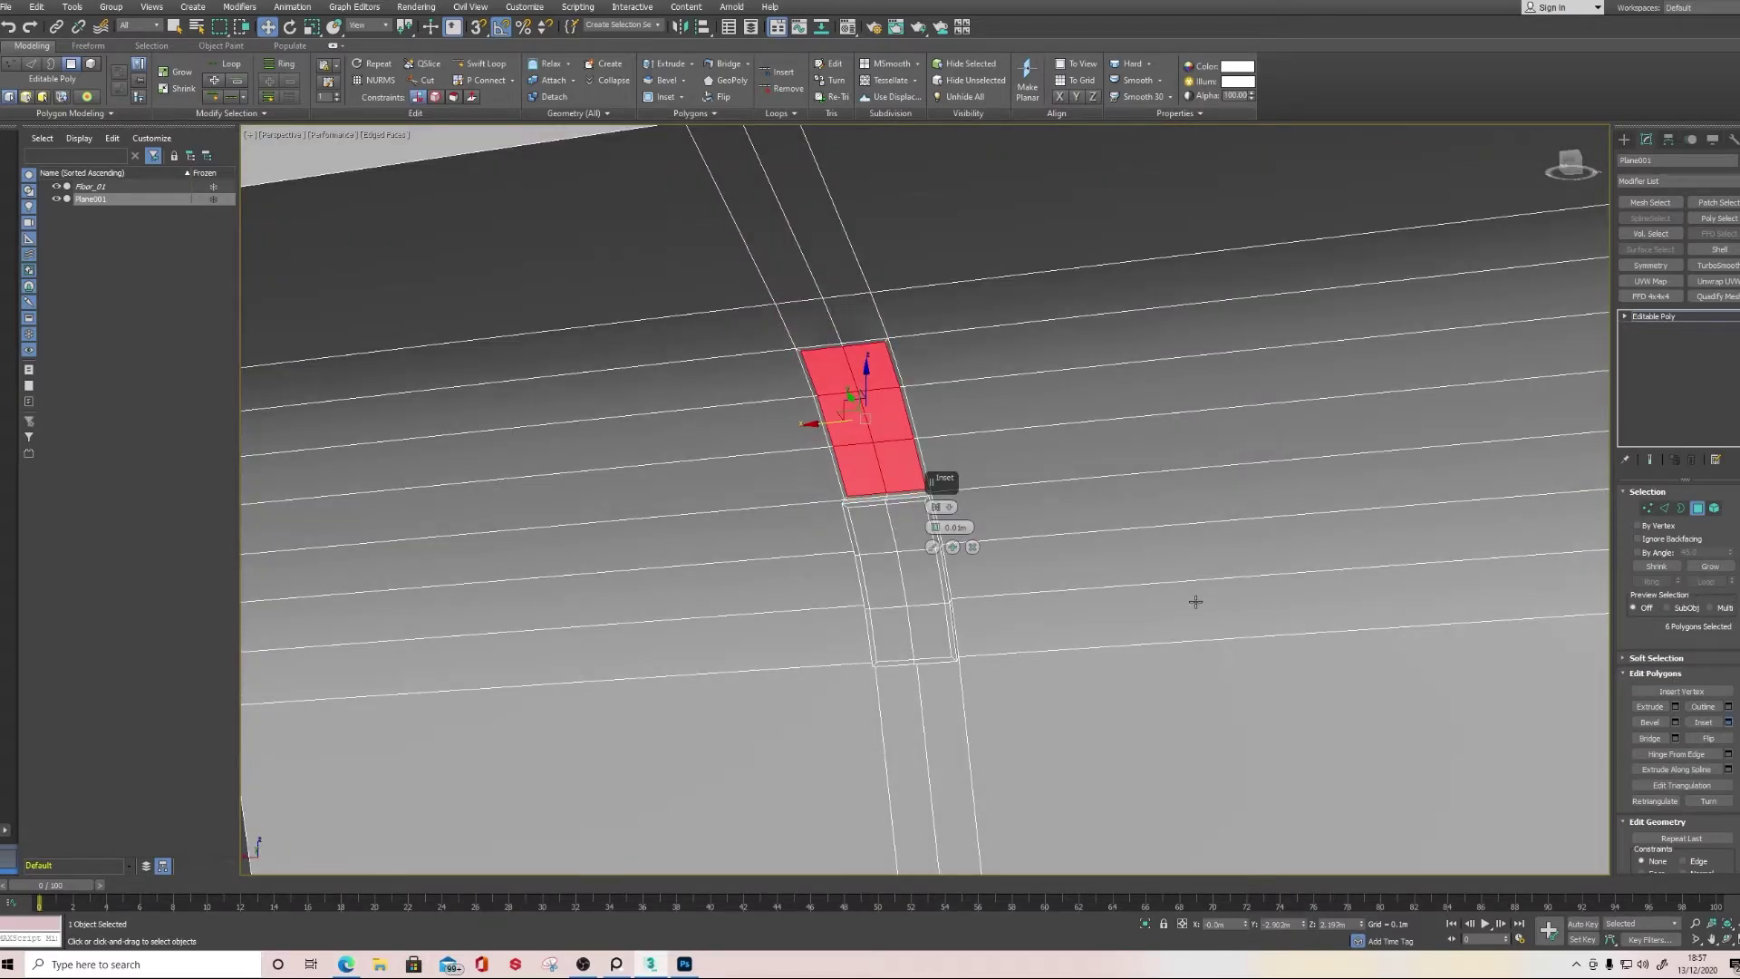
scroll(933, 525, "up", 2)
left_click_drag(934, 528, 940, 534)
left_click(933, 546)
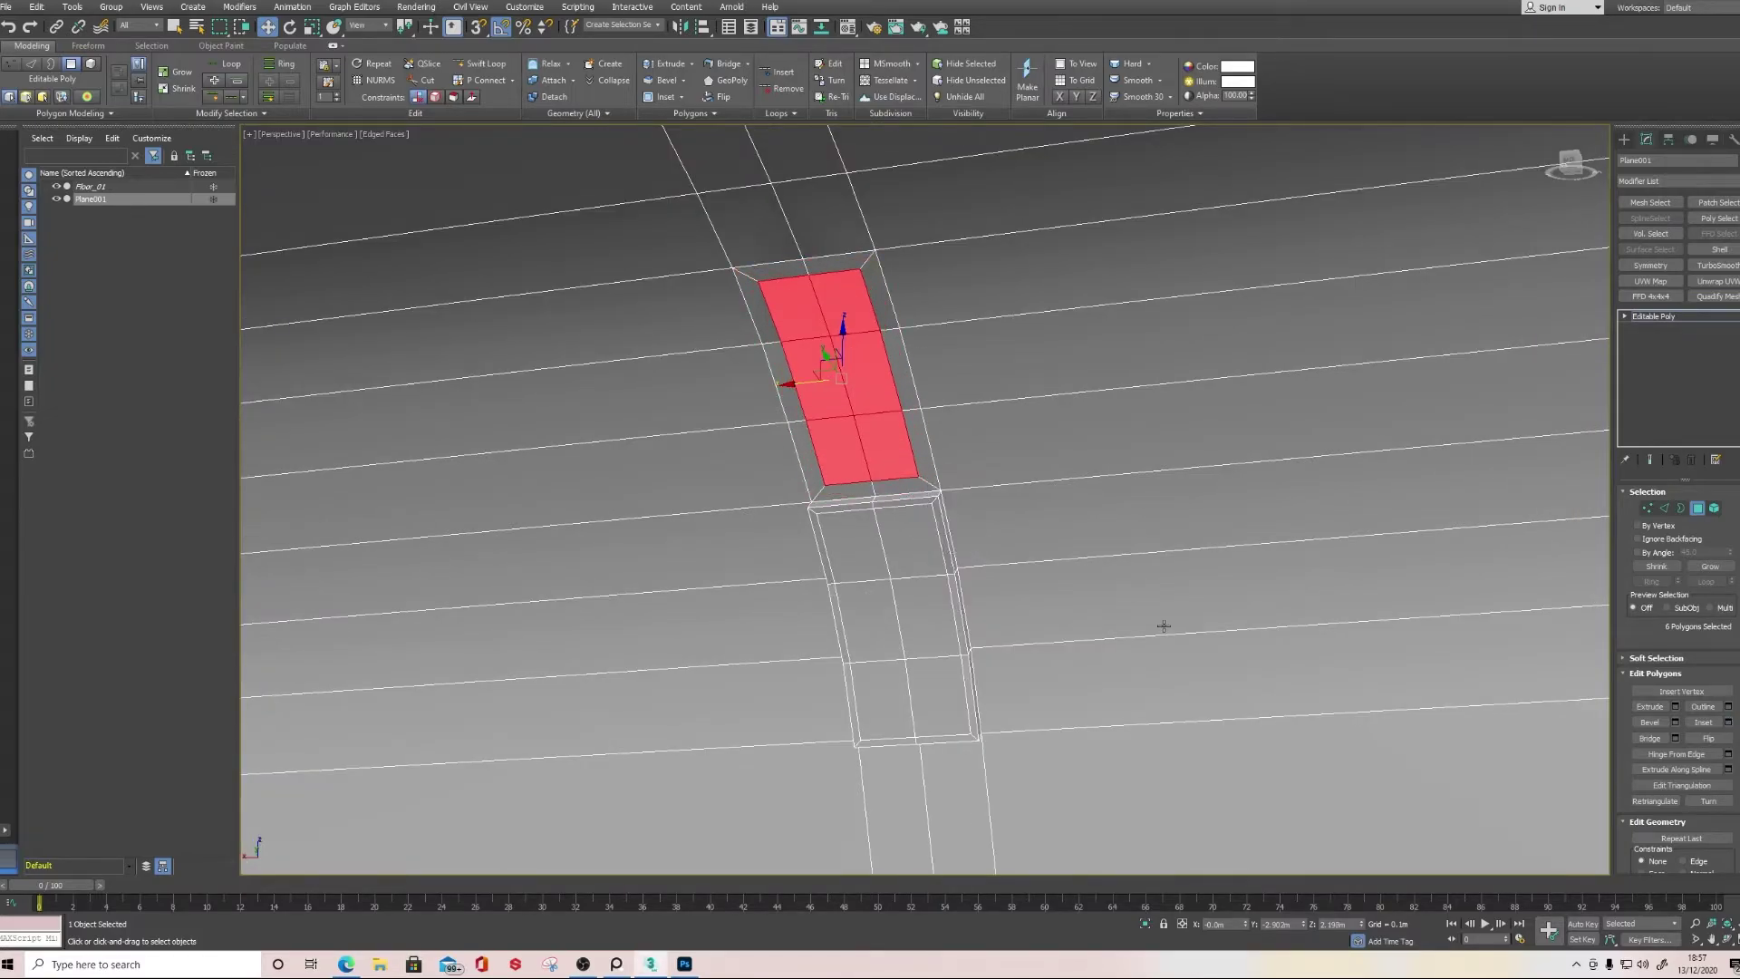
Extrude the six inset polygons into the wall and scale the recessed face slightly narrower
left_click(1675, 706)
left_click_drag(935, 527, 952, 643)
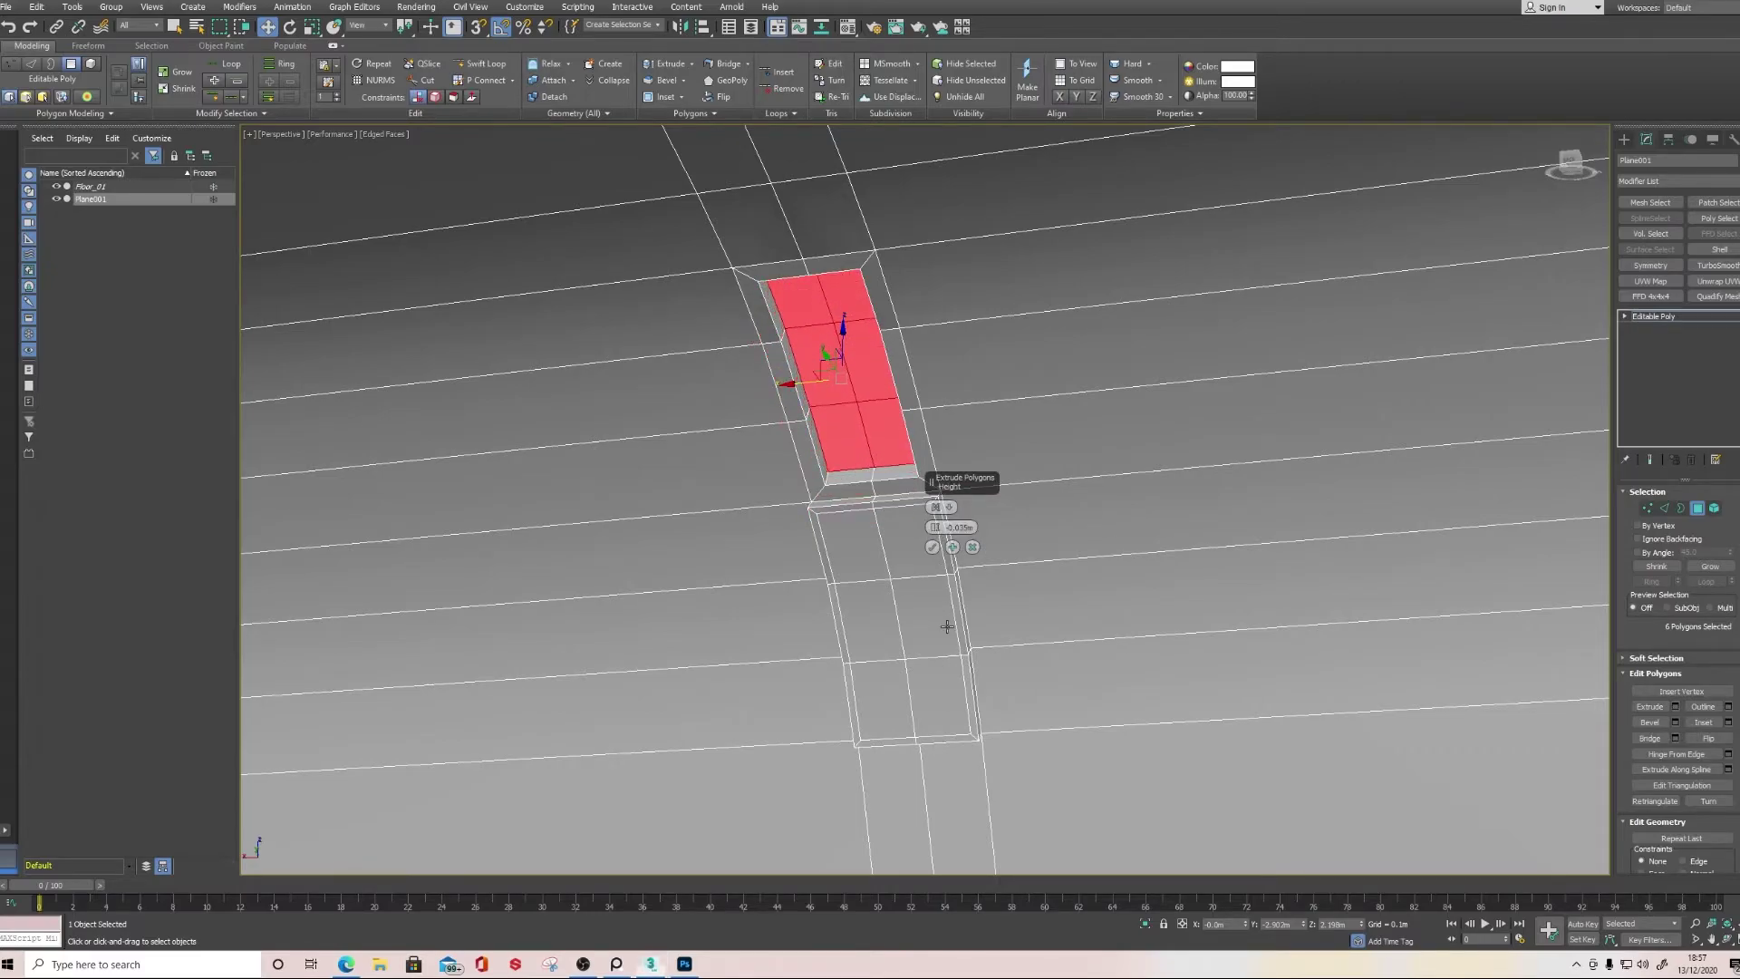
left_click(933, 546)
key("r")
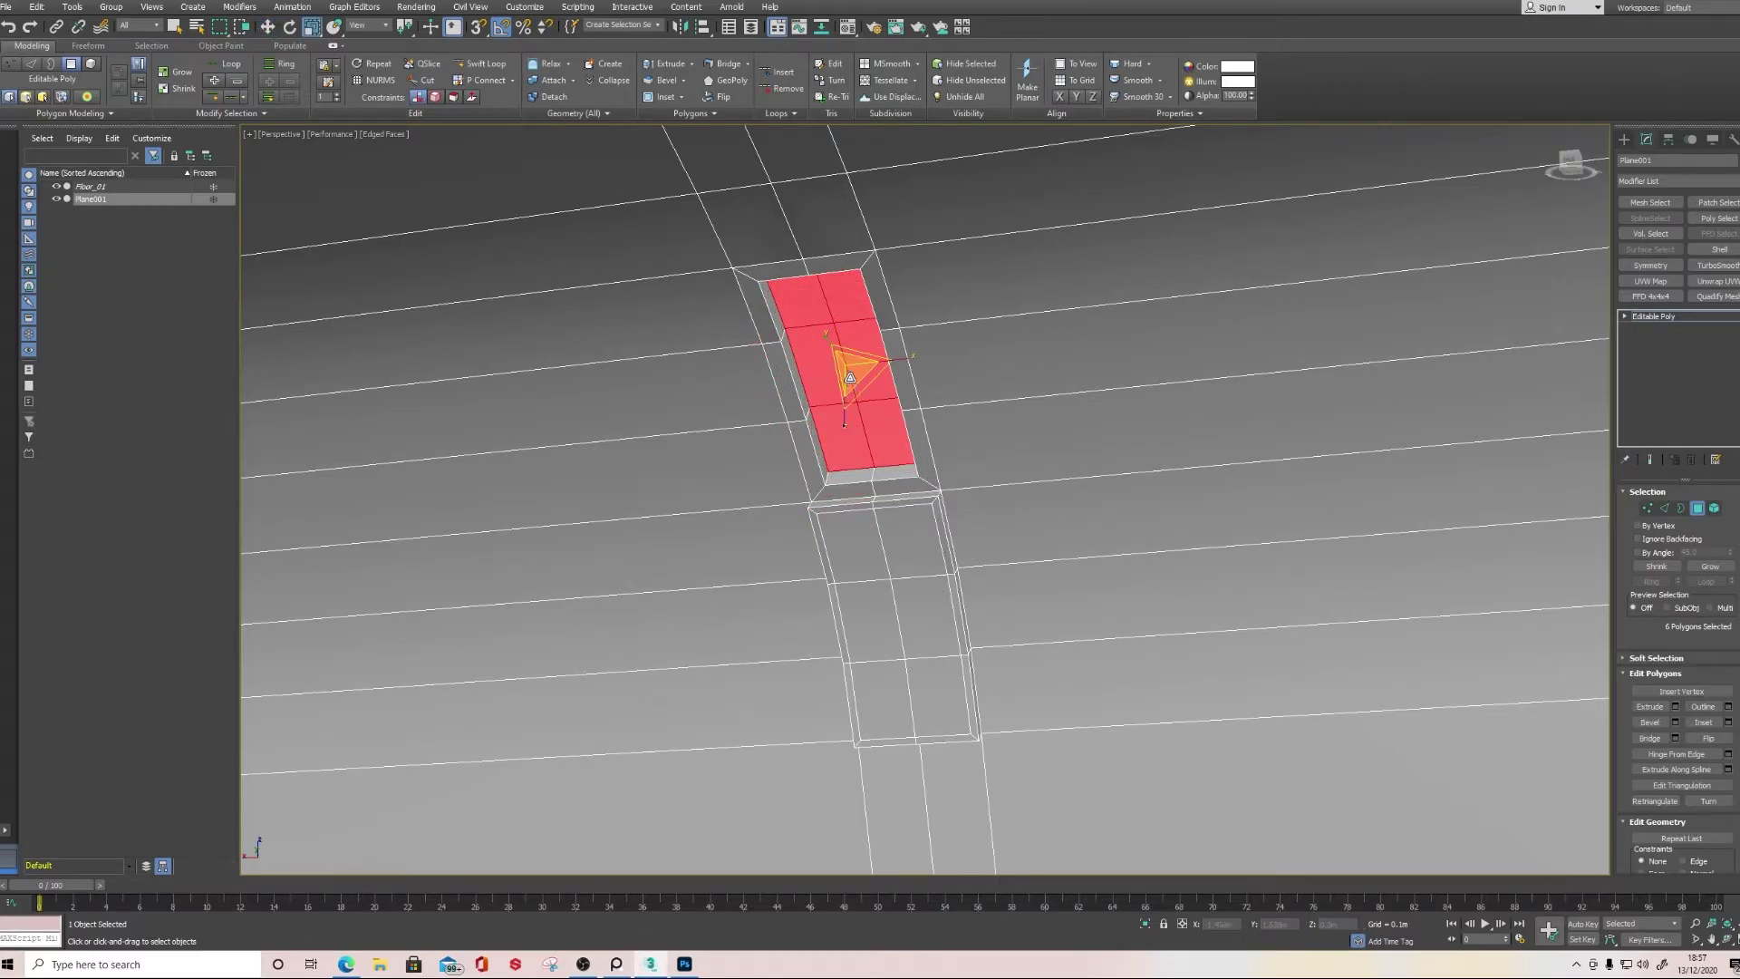
middle_click_drag(850, 377, 905, 371, "alt")
left_click_drag(906, 359, 898, 358)
middle_click_drag(896, 362, 918, 407)
Select the ring of side polygons around the new recess and bevel it to form a stepped groove
left_click(895, 282)
left_click(919, 310, "shift")
middle_click_drag(924, 333, 914, 408)
scroll(913, 408, "up", 2)
left_click(1675, 728)
middle_click_drag(934, 543, 934, 535, "alt")
left_click_drag(933, 535, 942, 609)
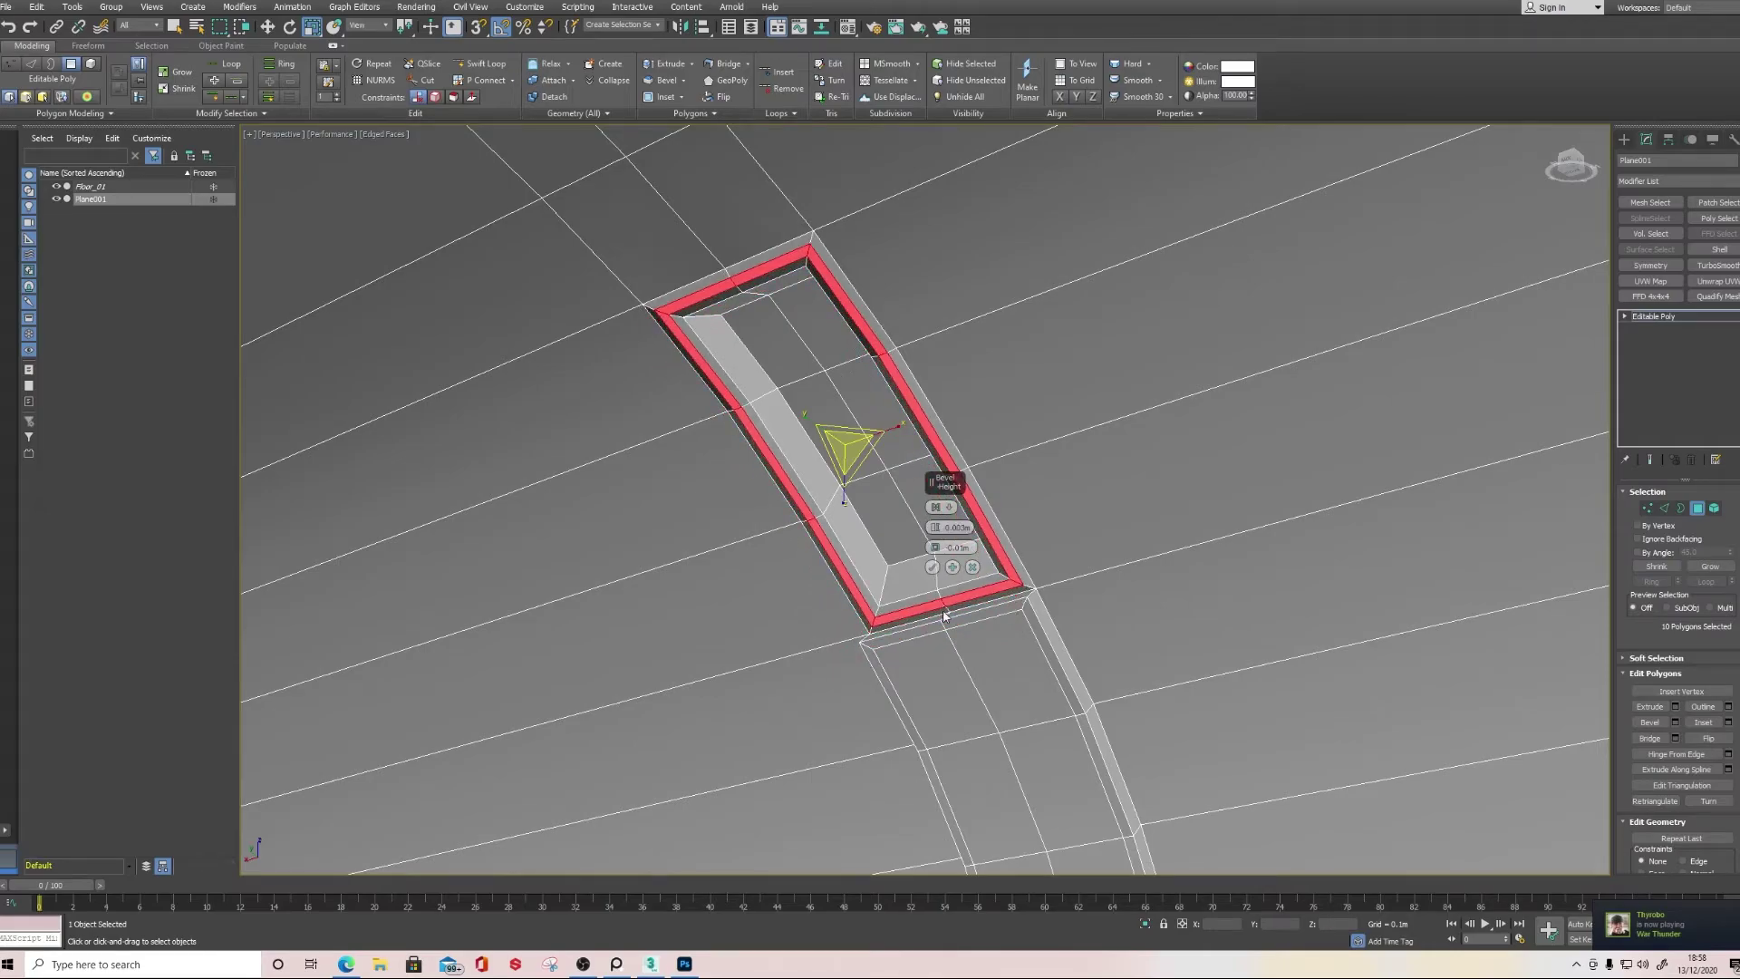
middle_click_drag(933, 569, 947, 549, "alt")
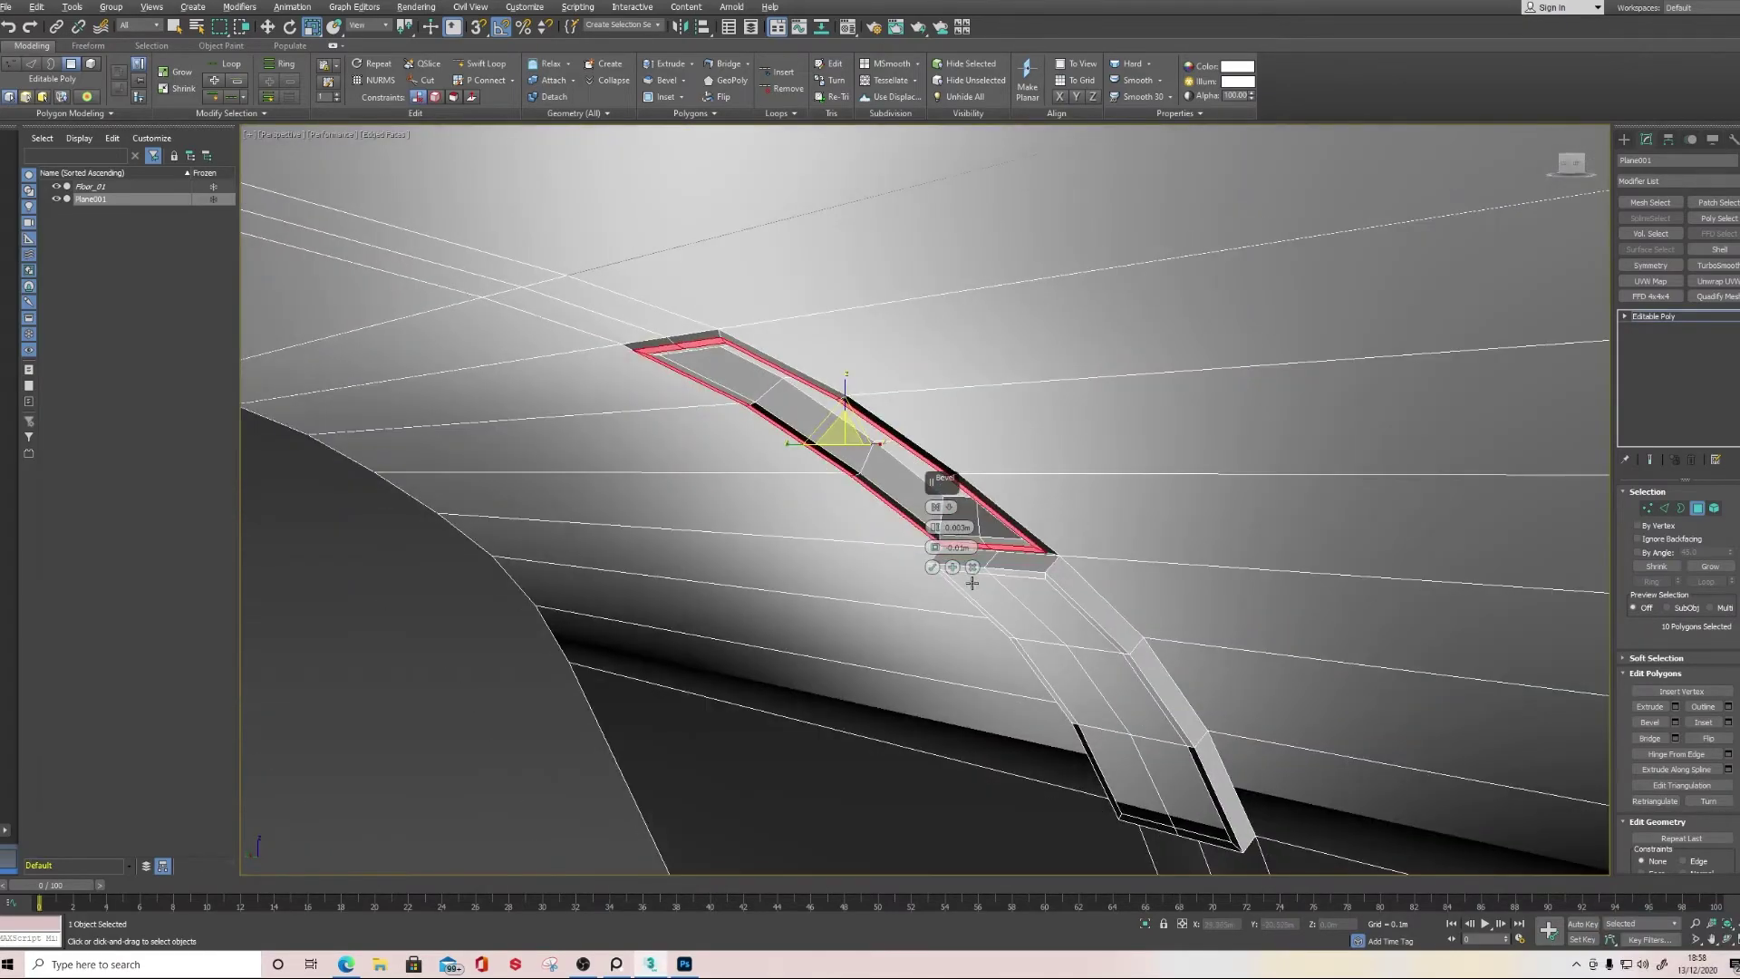
left_click_drag(935, 527, 937, 534)
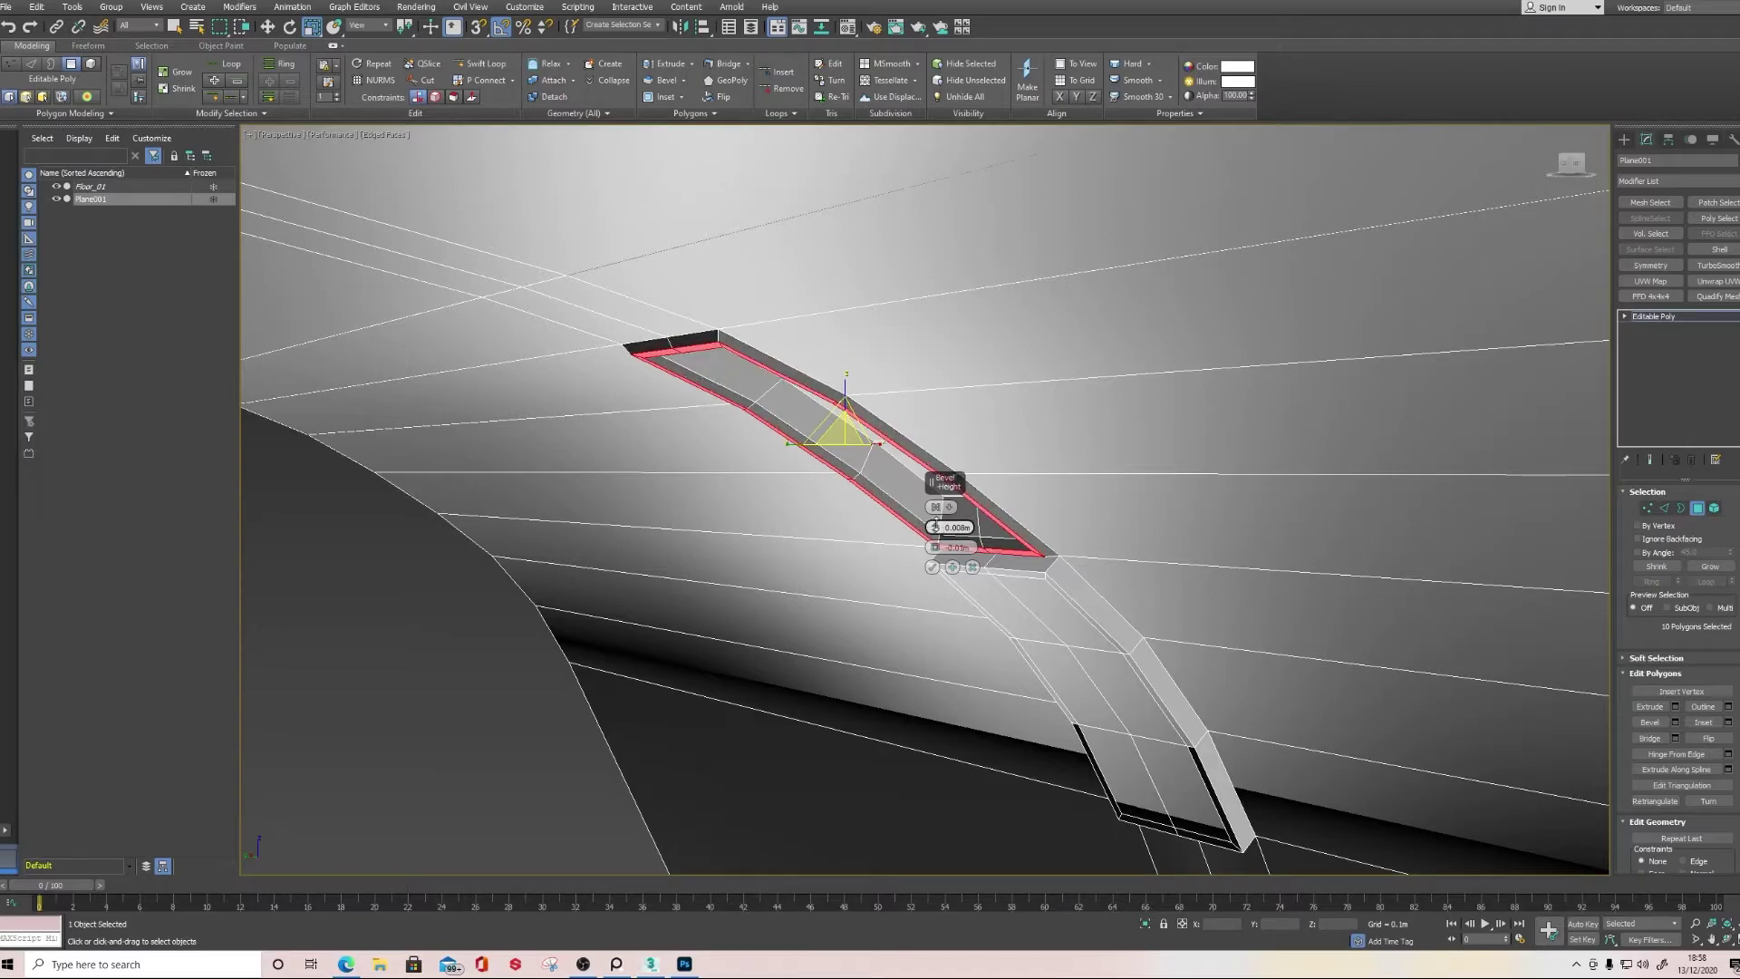
left_click(933, 568)
left_click(398, 636)
Create a tall box beside the wall and convert it to an editable poly
scroll(607, 666, "down", 6)
middle_click_drag(616, 670, 782, 446)
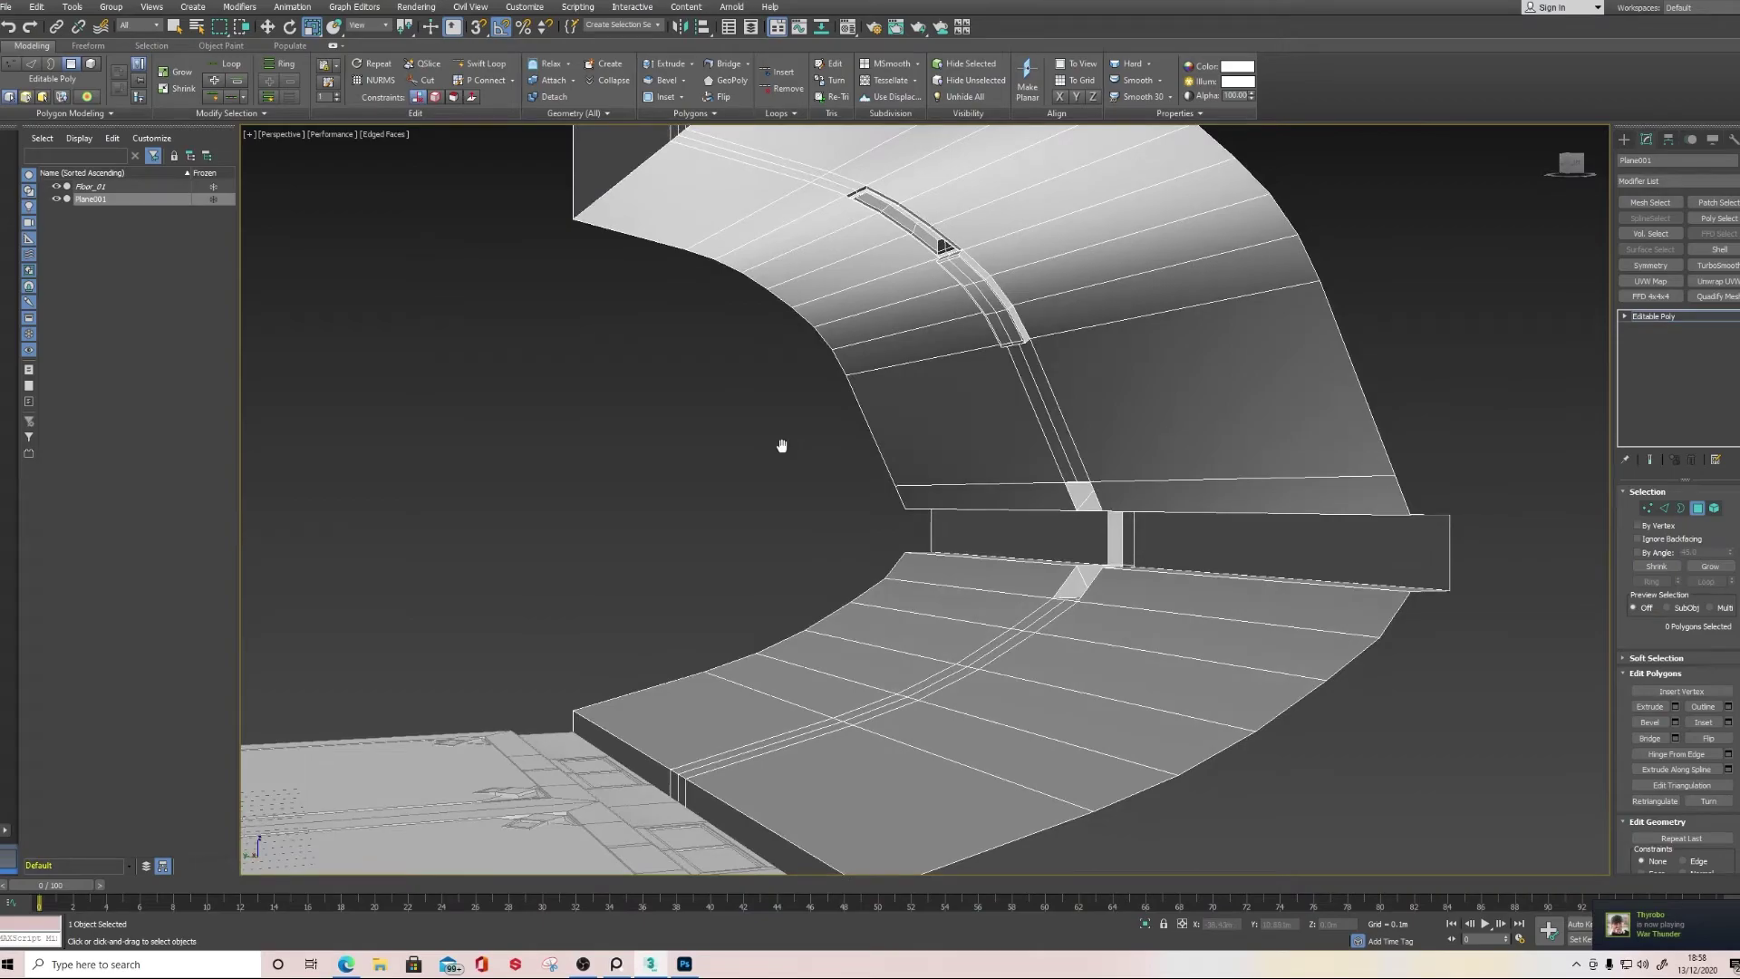
scroll(783, 453, "down", 3)
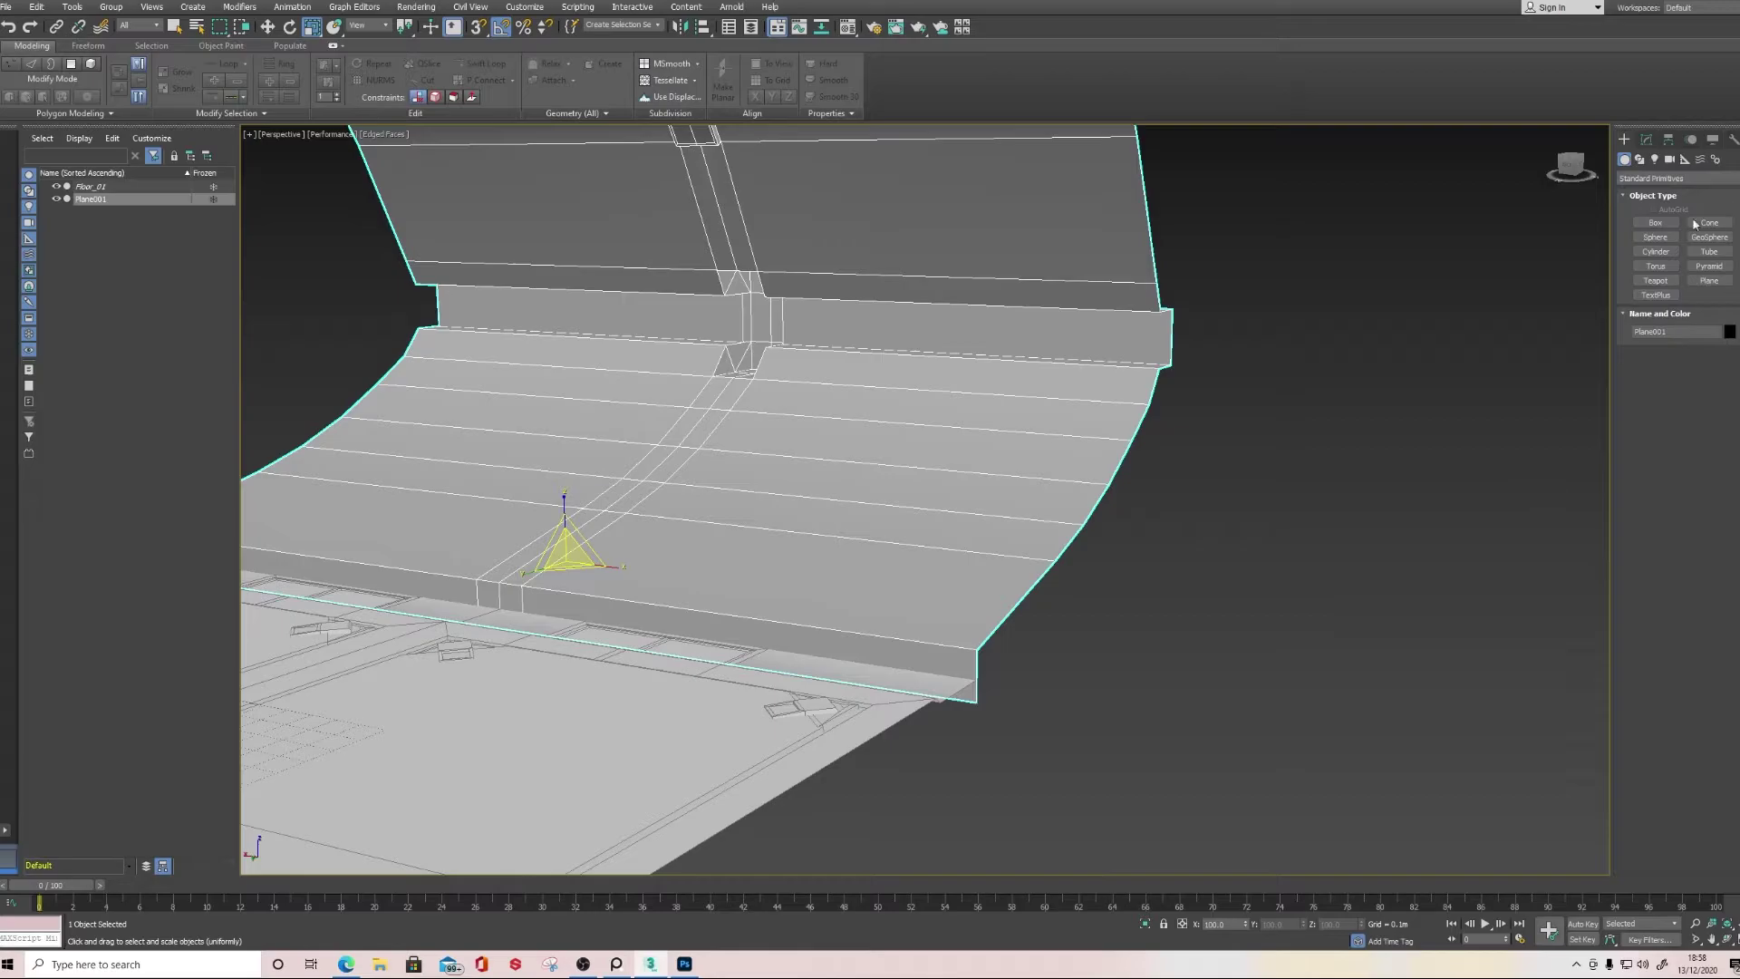
left_click(1654, 222)
left_click_drag(1171, 687, 1160, 766)
right_click(1231, 661)
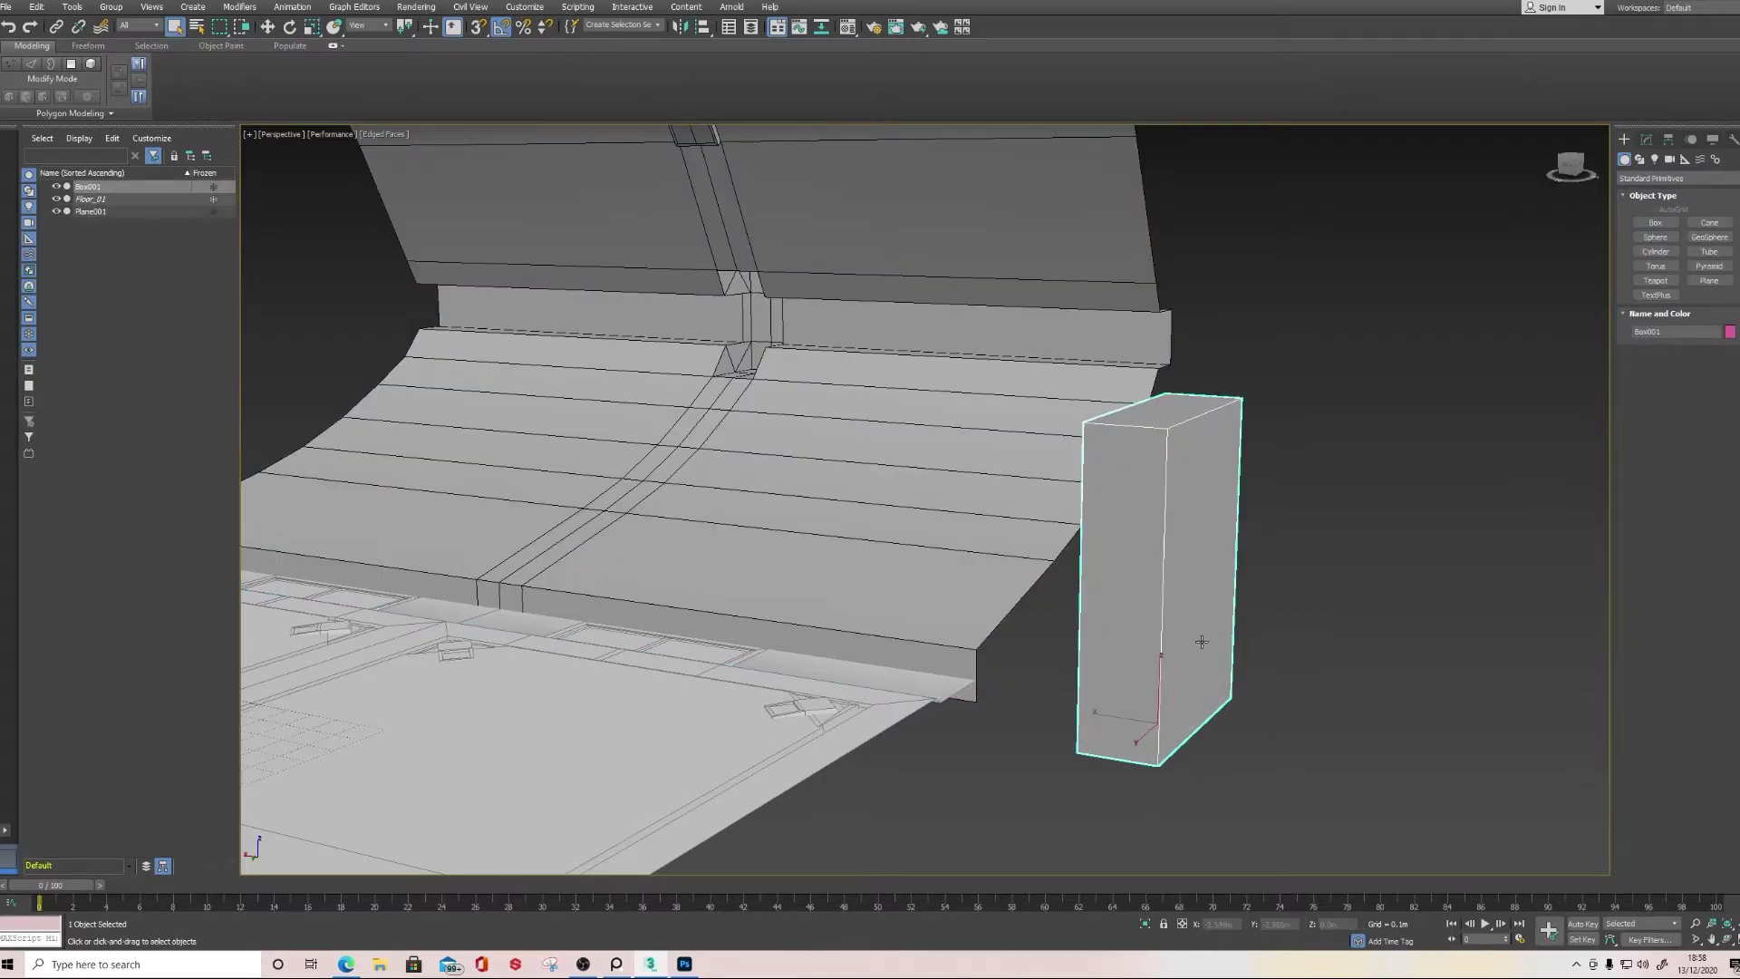
middle_click_drag(1134, 617, 1112, 580)
right_click(1157, 496)
mouse_move(1255, 641)
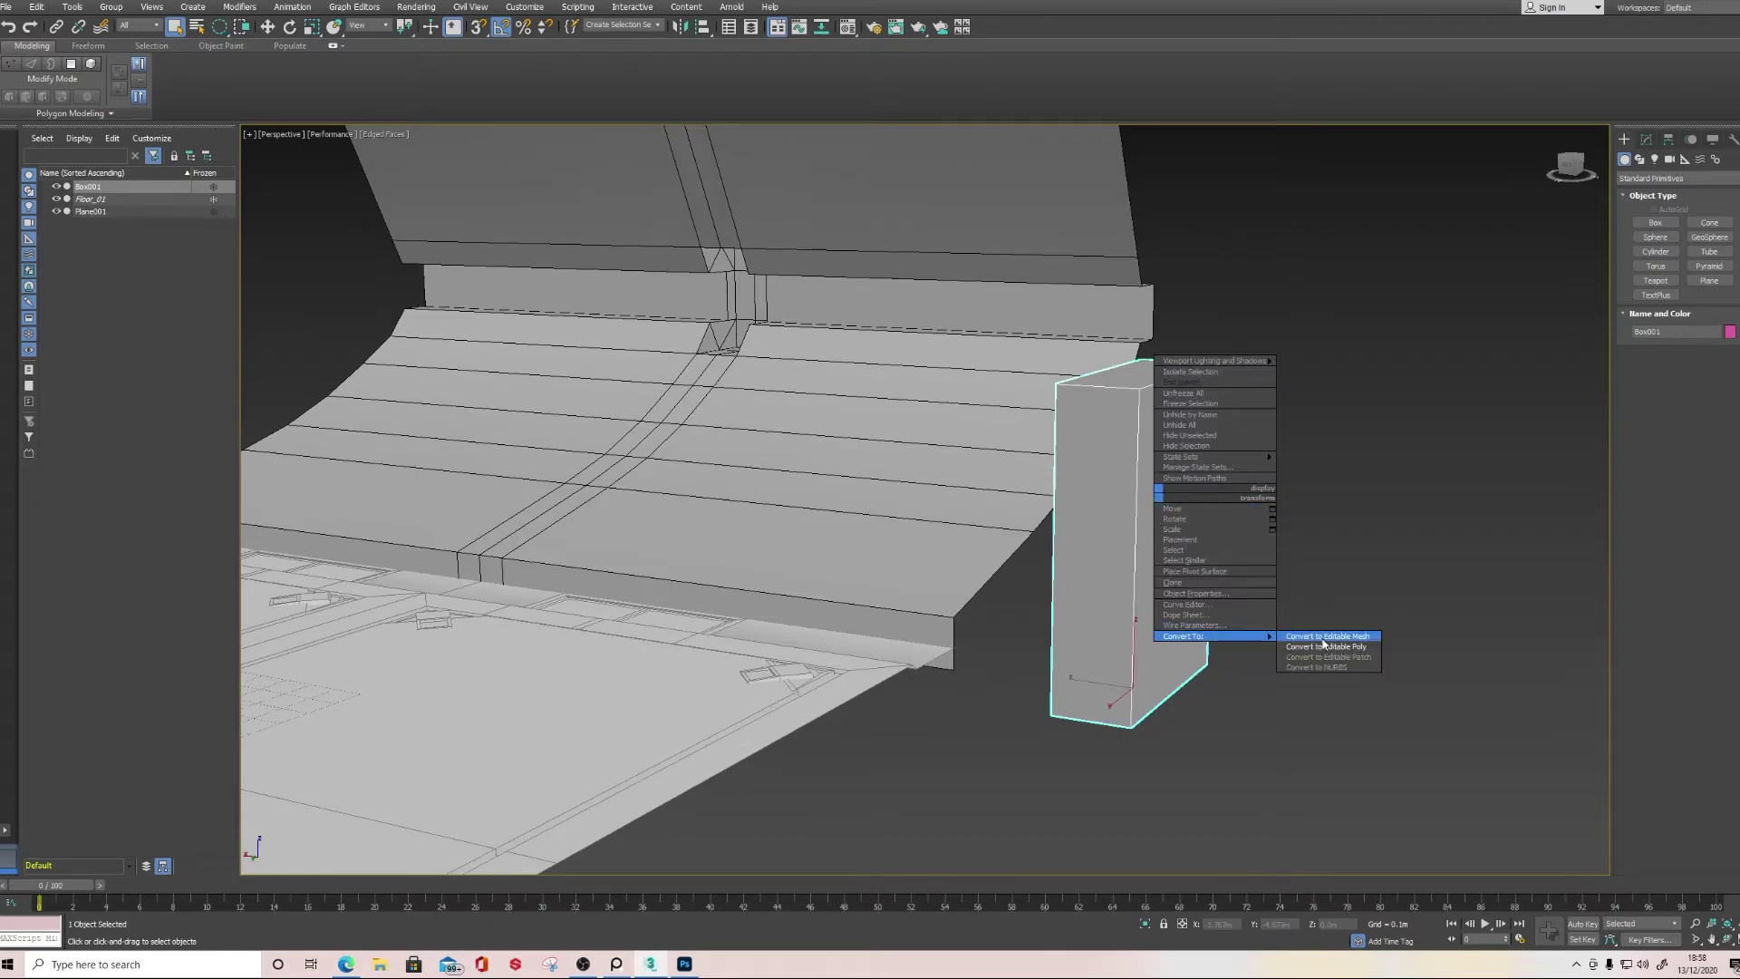
left_click(1351, 645)
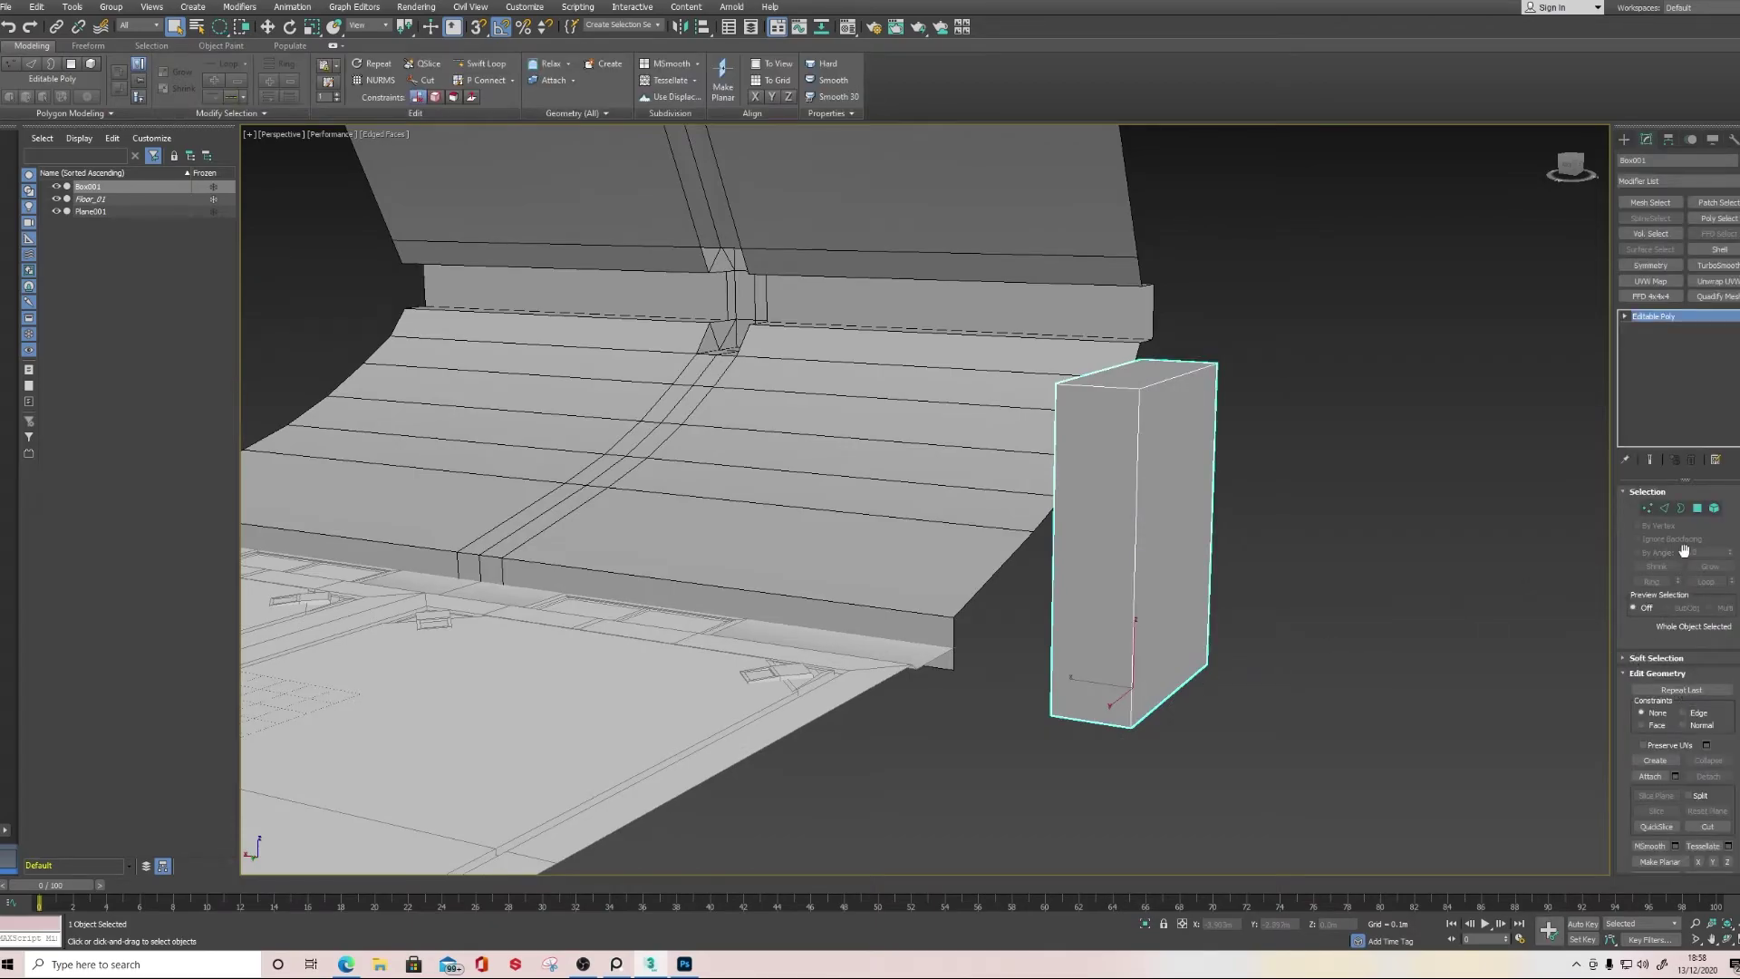
left_click(1697, 509)
middle_click_drag(1414, 562, 1430, 481, "alt")
left_click(1076, 529)
key("ctrl+d")
Centre the box at X 0 and move it into the wall's centre strip over the horizontal channel
left_click(1624, 141)
middle_click_drag(1178, 535, 1332, 571, "alt")
key("w")
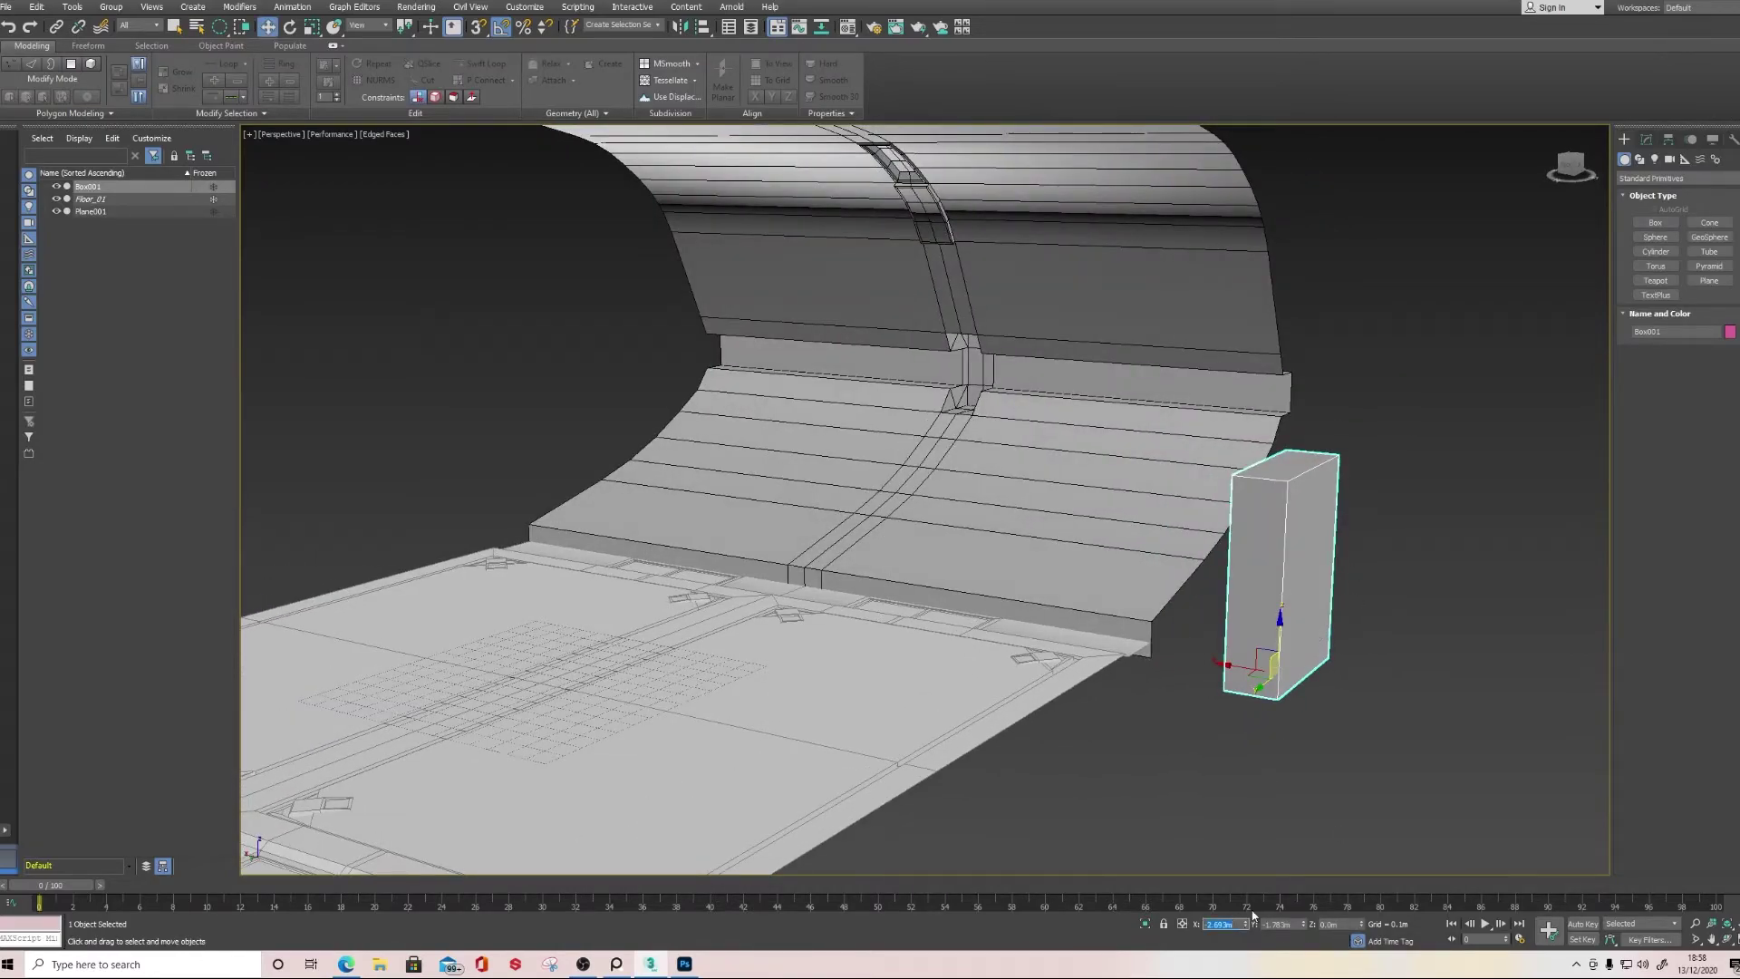
key("Return")
middle_click_drag(1037, 653, 1067, 725, "alt")
left_click_drag(775, 648, 997, 431)
scroll(997, 431, "up", 3)
middle_click_drag(997, 431, 1004, 470, "alt")
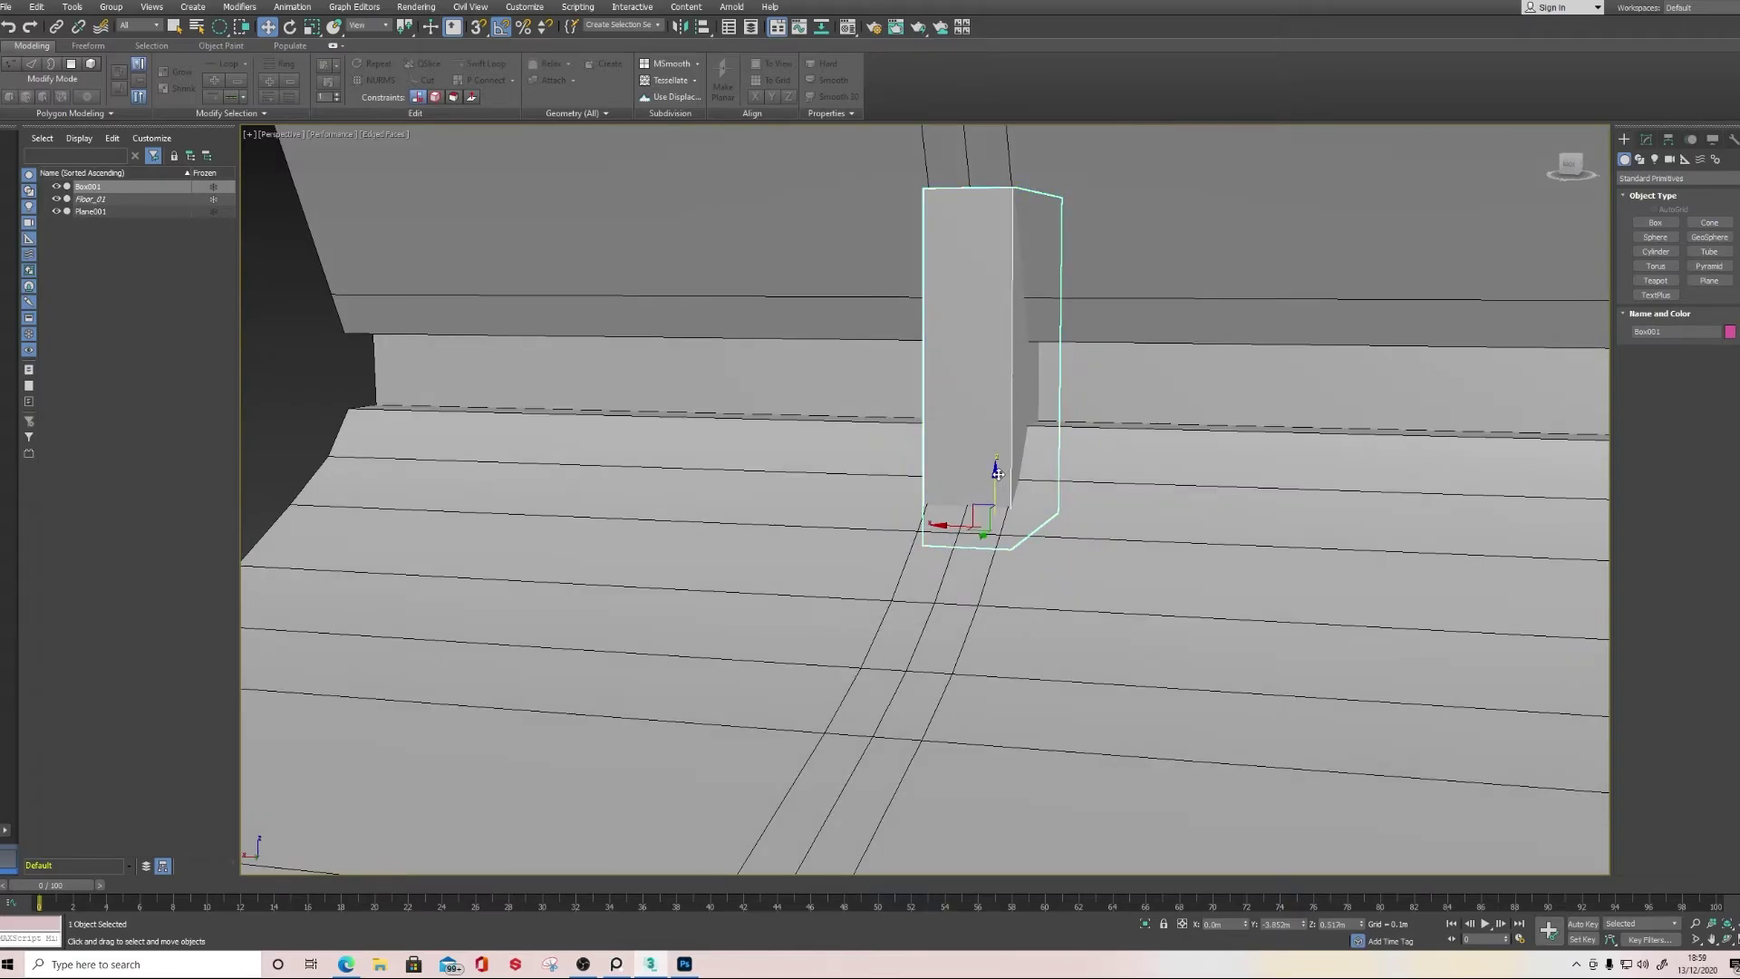
mouse_move(996, 471)
left_mouse_down()
mouse_move(994, 451)
mouse_move(995, 472)
left_mouse_up()
Select the box's top vertices and lower them to just above the horizontal channel
left_click(1646, 139)
left_click(1639, 508)
left_click_drag(866, 162, 1124, 617)
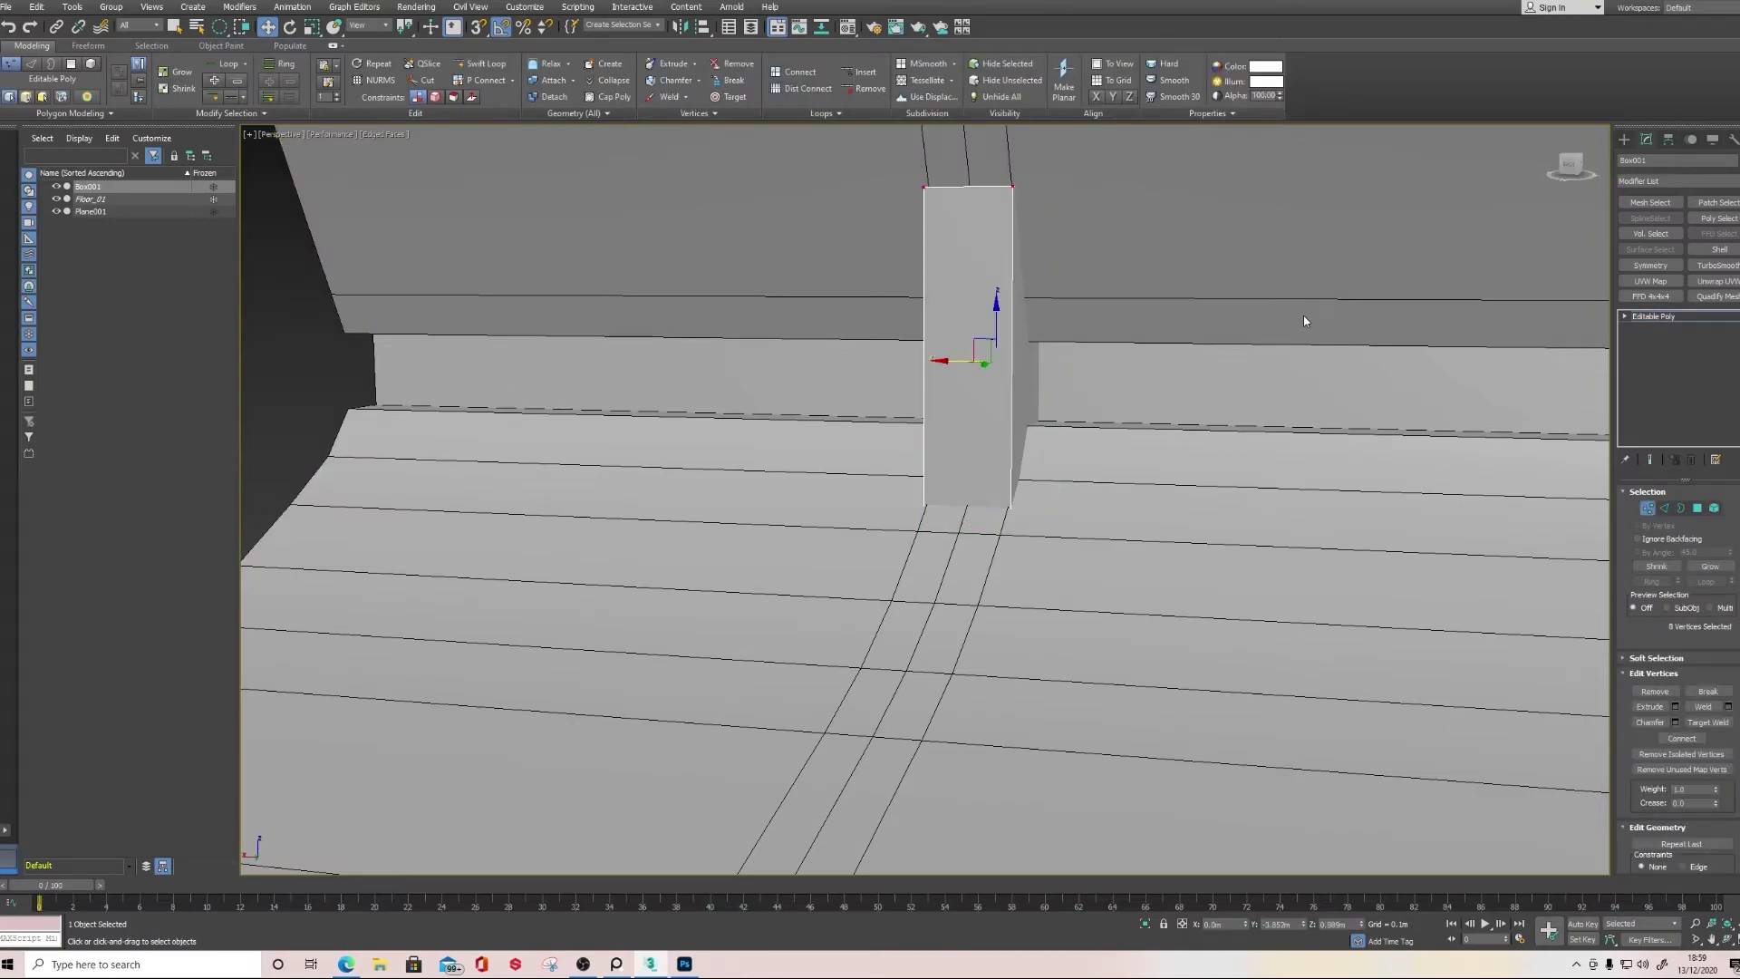
middle_click_drag(1080, 272, 1115, 367)
left_click_drag(889, 242, 1230, 382)
key("q")
key("q")
left_click_drag(919, 216, 1286, 361)
double_click(944, 362)
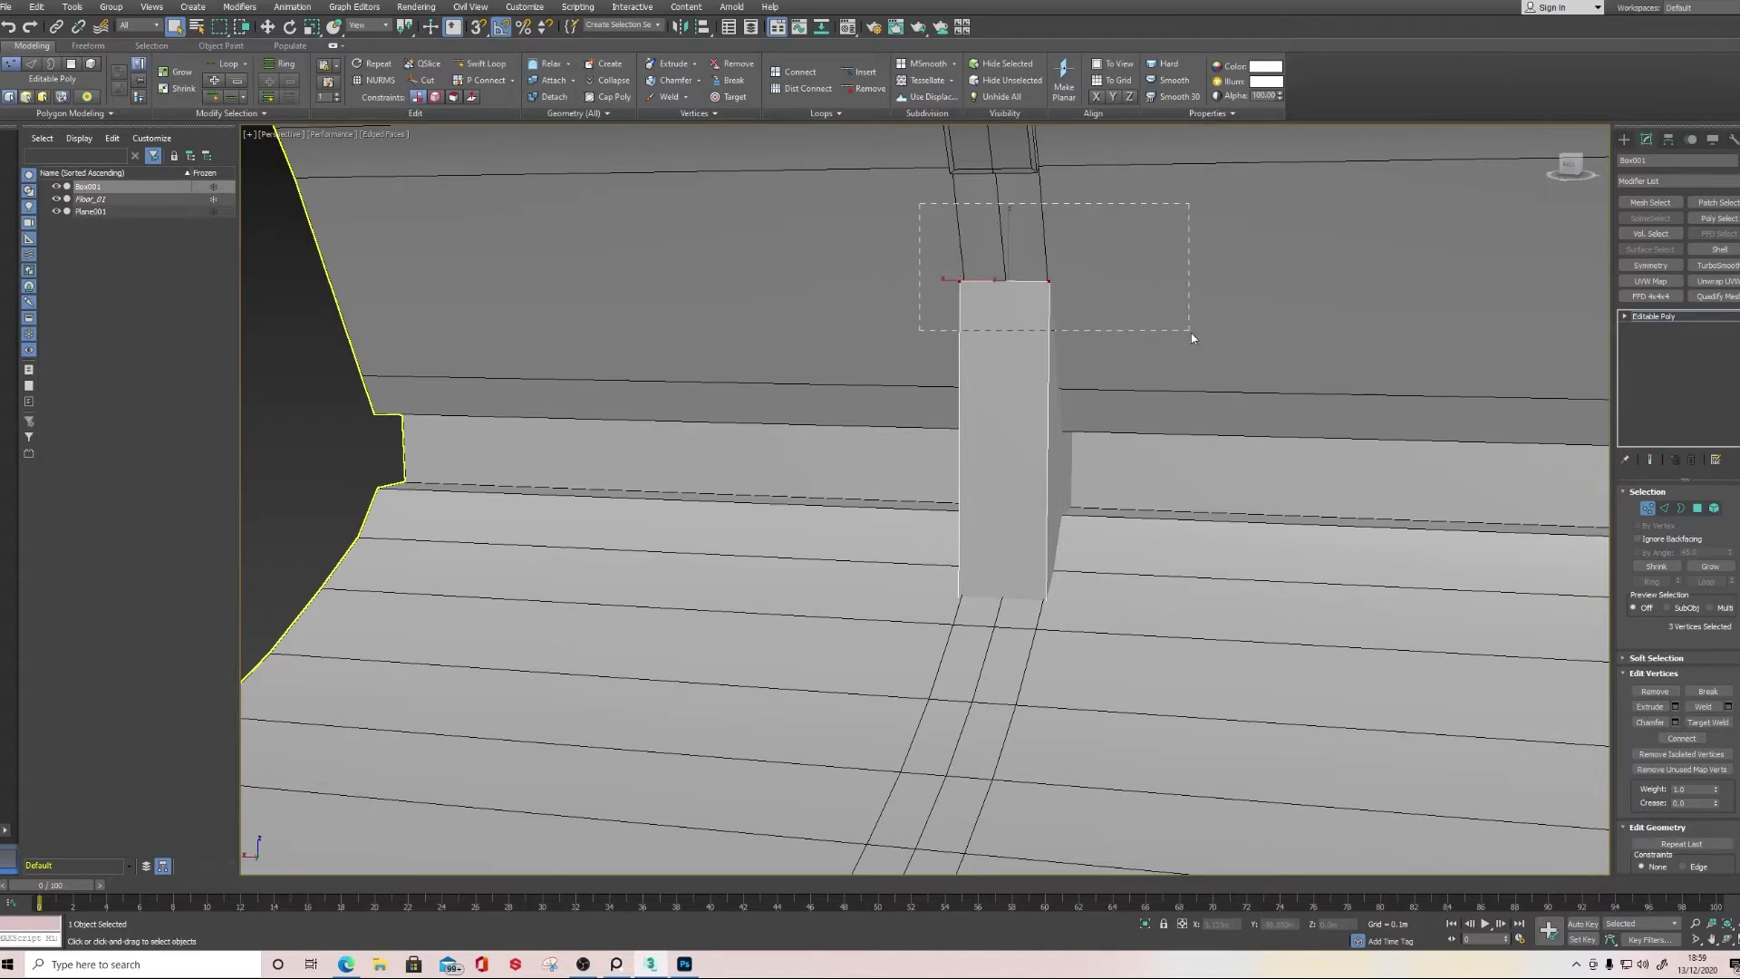
key("w")
left_click_drag(1035, 225, 1043, 336)
Select the box's bottom vertices and raise them to shorten the box around the horizontal channel
left_click_drag(872, 508, 1231, 741)
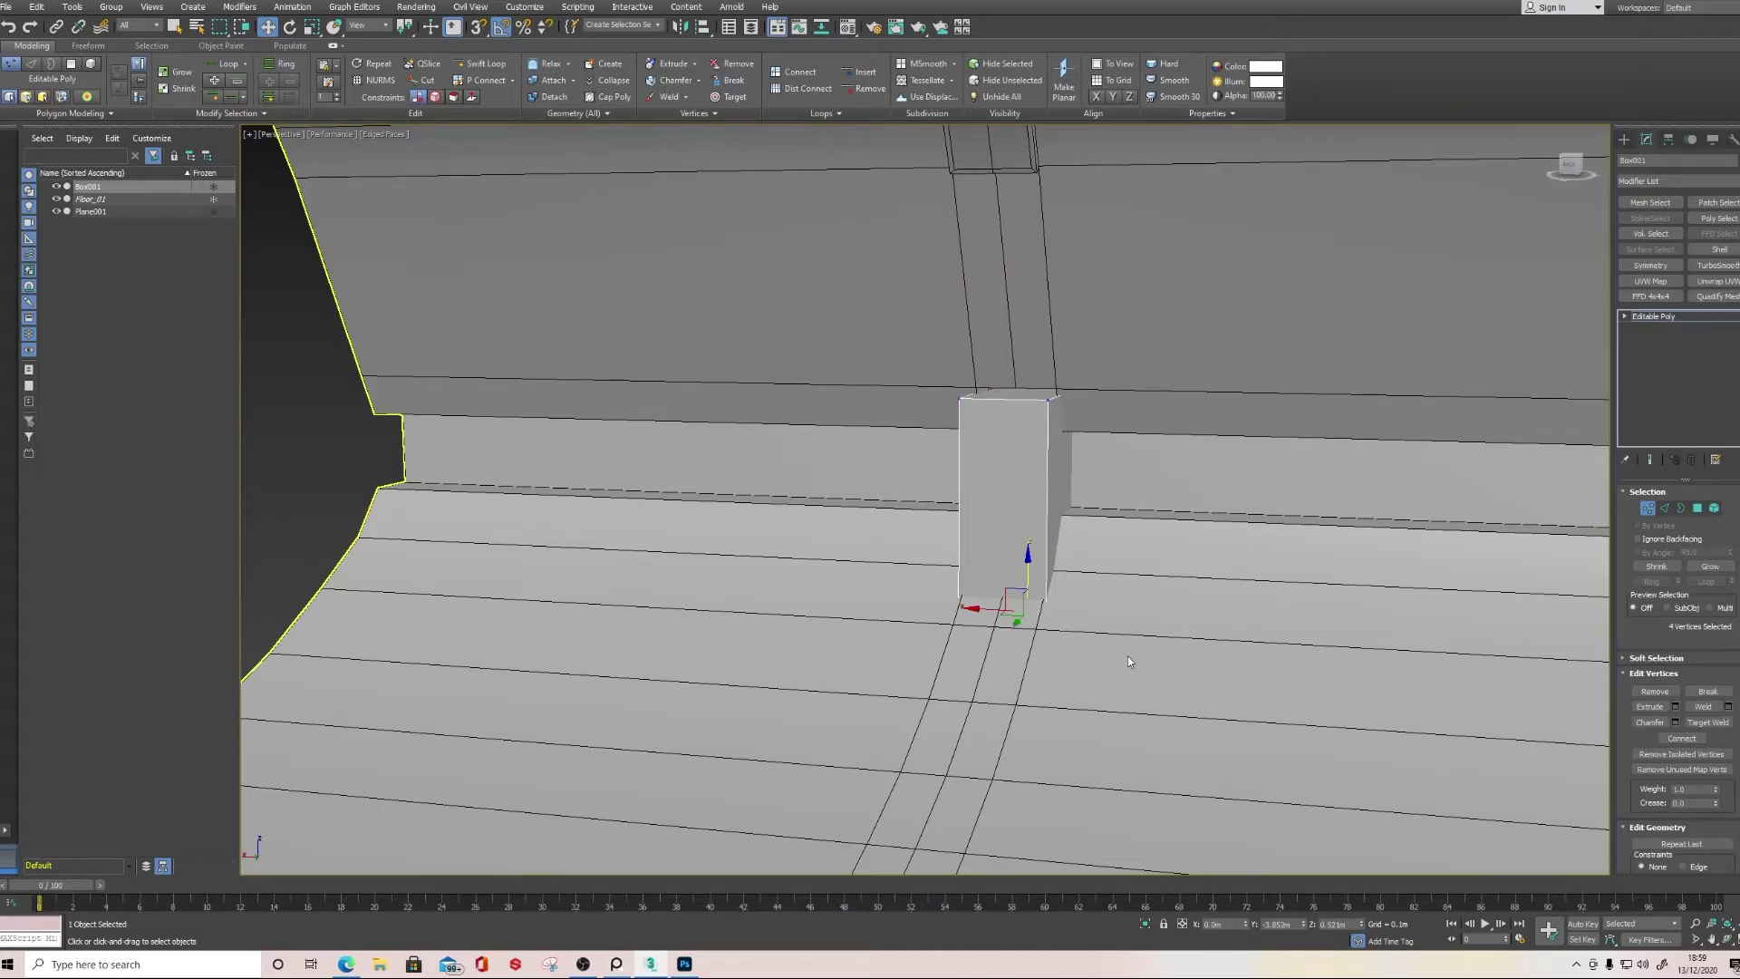
middle_click_drag(1138, 662, 1044, 623, "alt")
left_click_drag(1026, 560, 1029, 498)
middle_click_drag(1129, 519, 1612, 529, "alt")
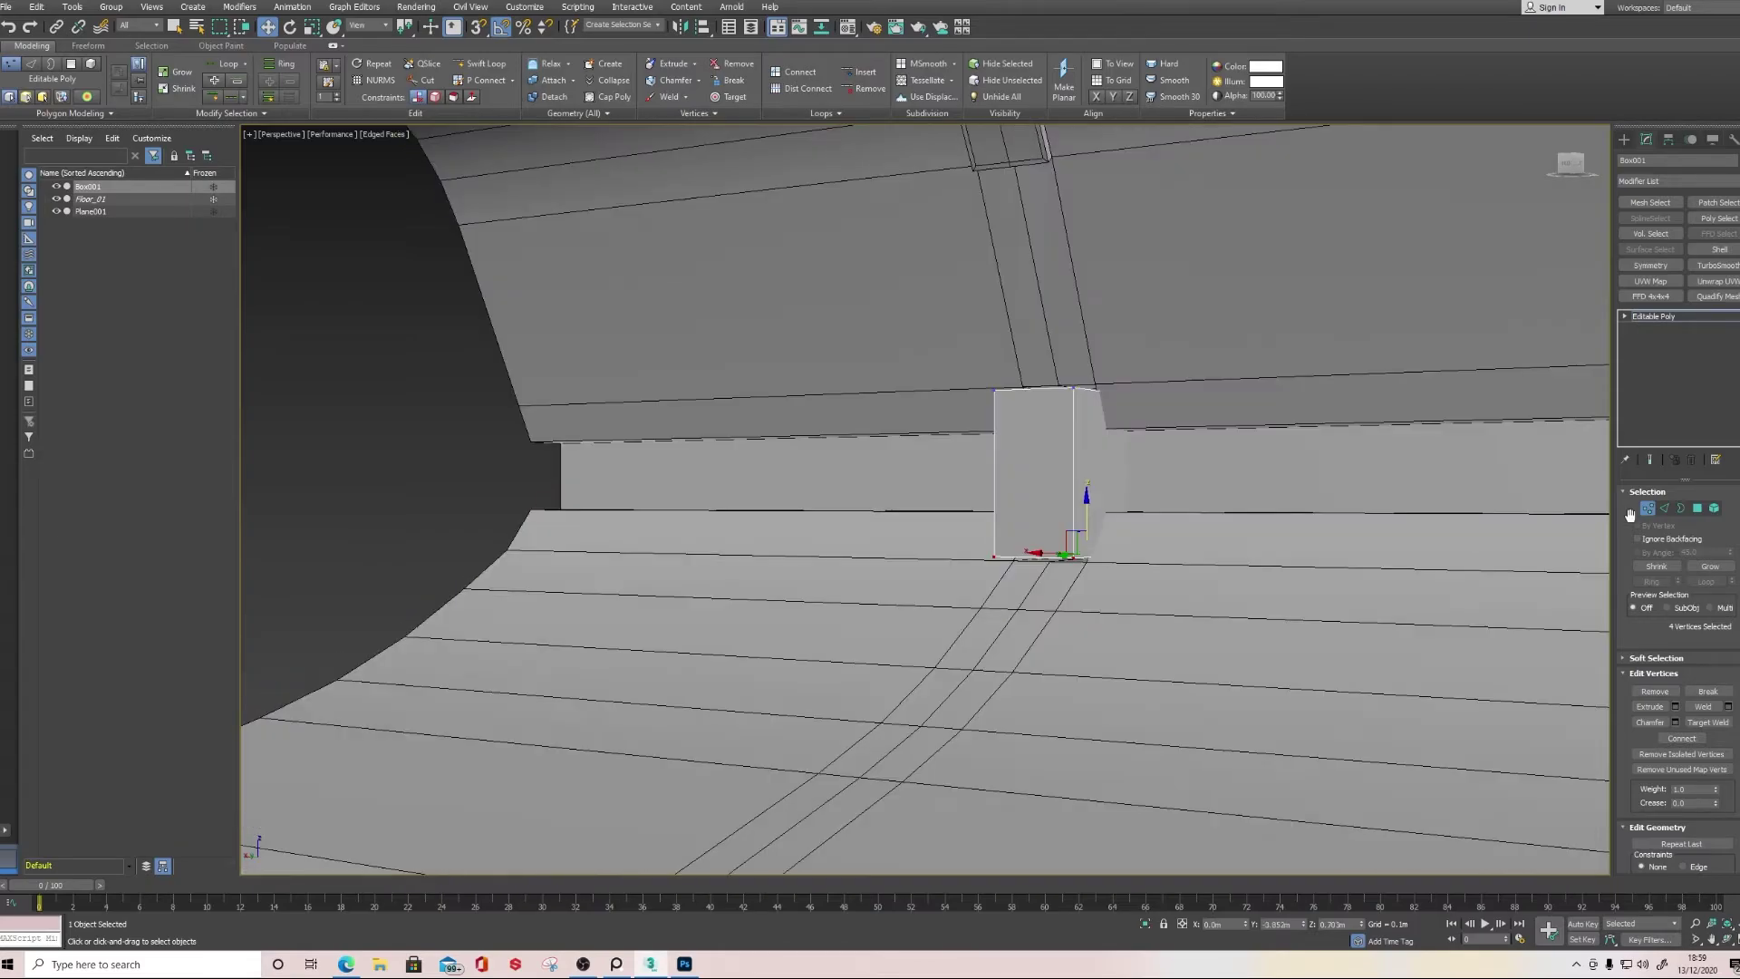
key("2")
middle_click_drag(1508, 515, 1093, 365, "alt")
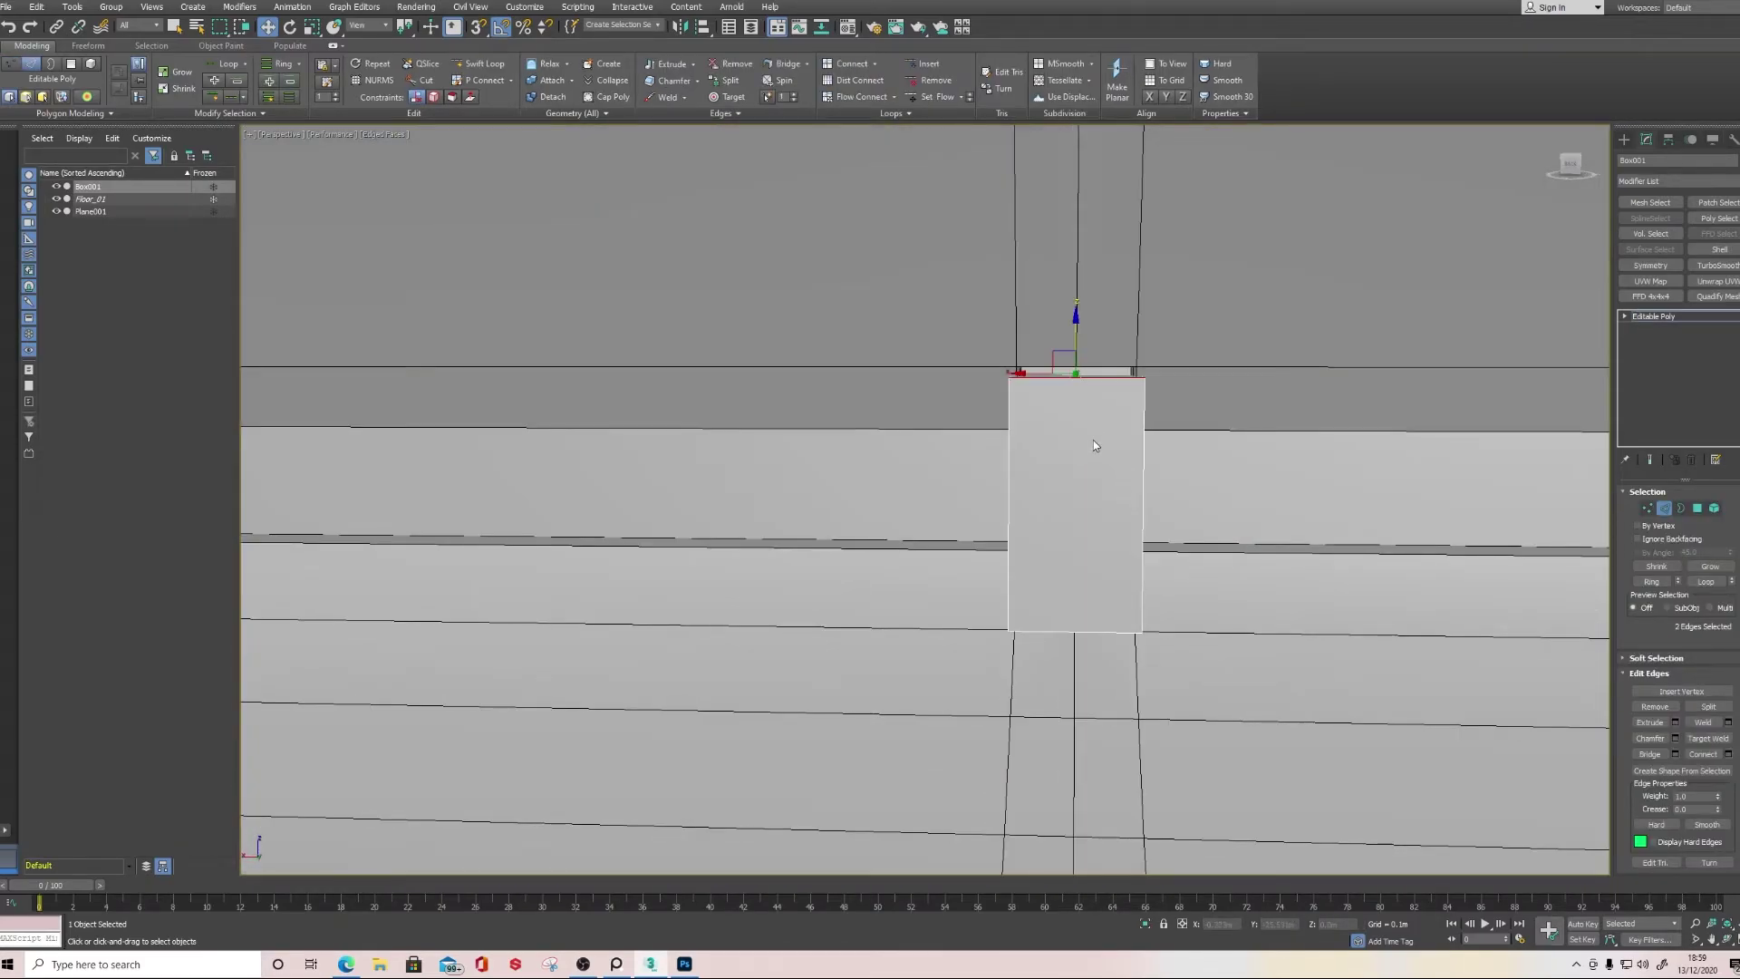
left_click(1729, 754)
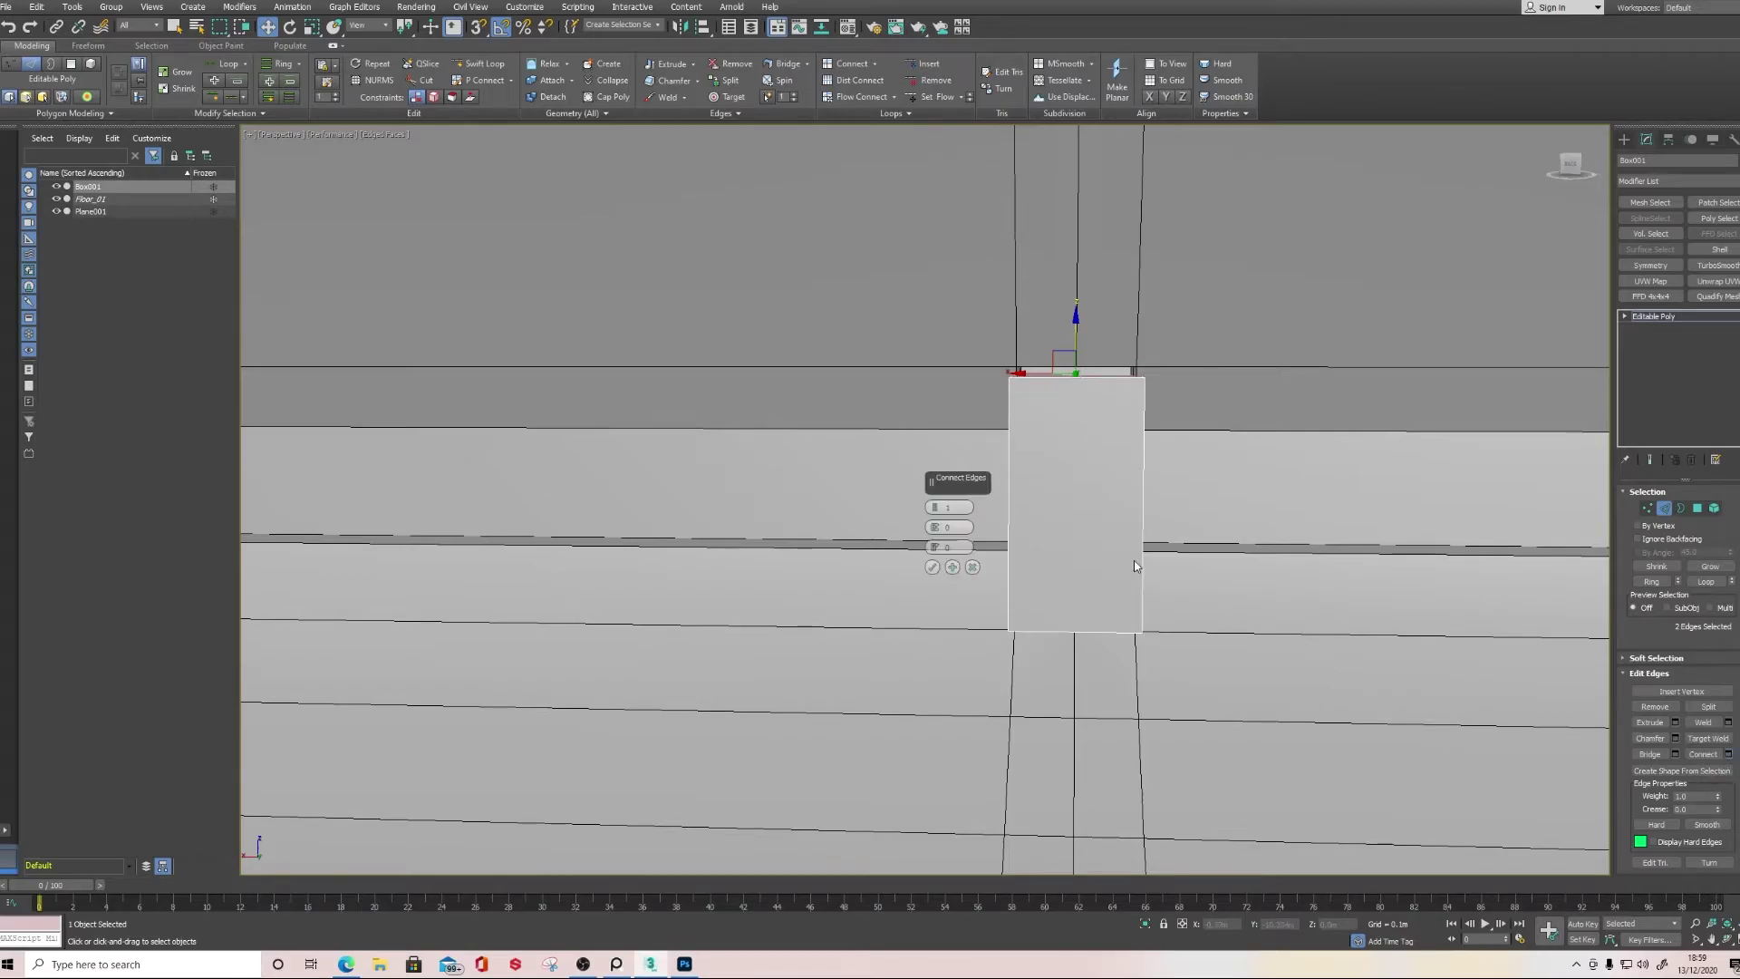
middle_click_drag(1042, 522, 1094, 528, "alt")
left_click(1095, 528)
left_click(1074, 417)
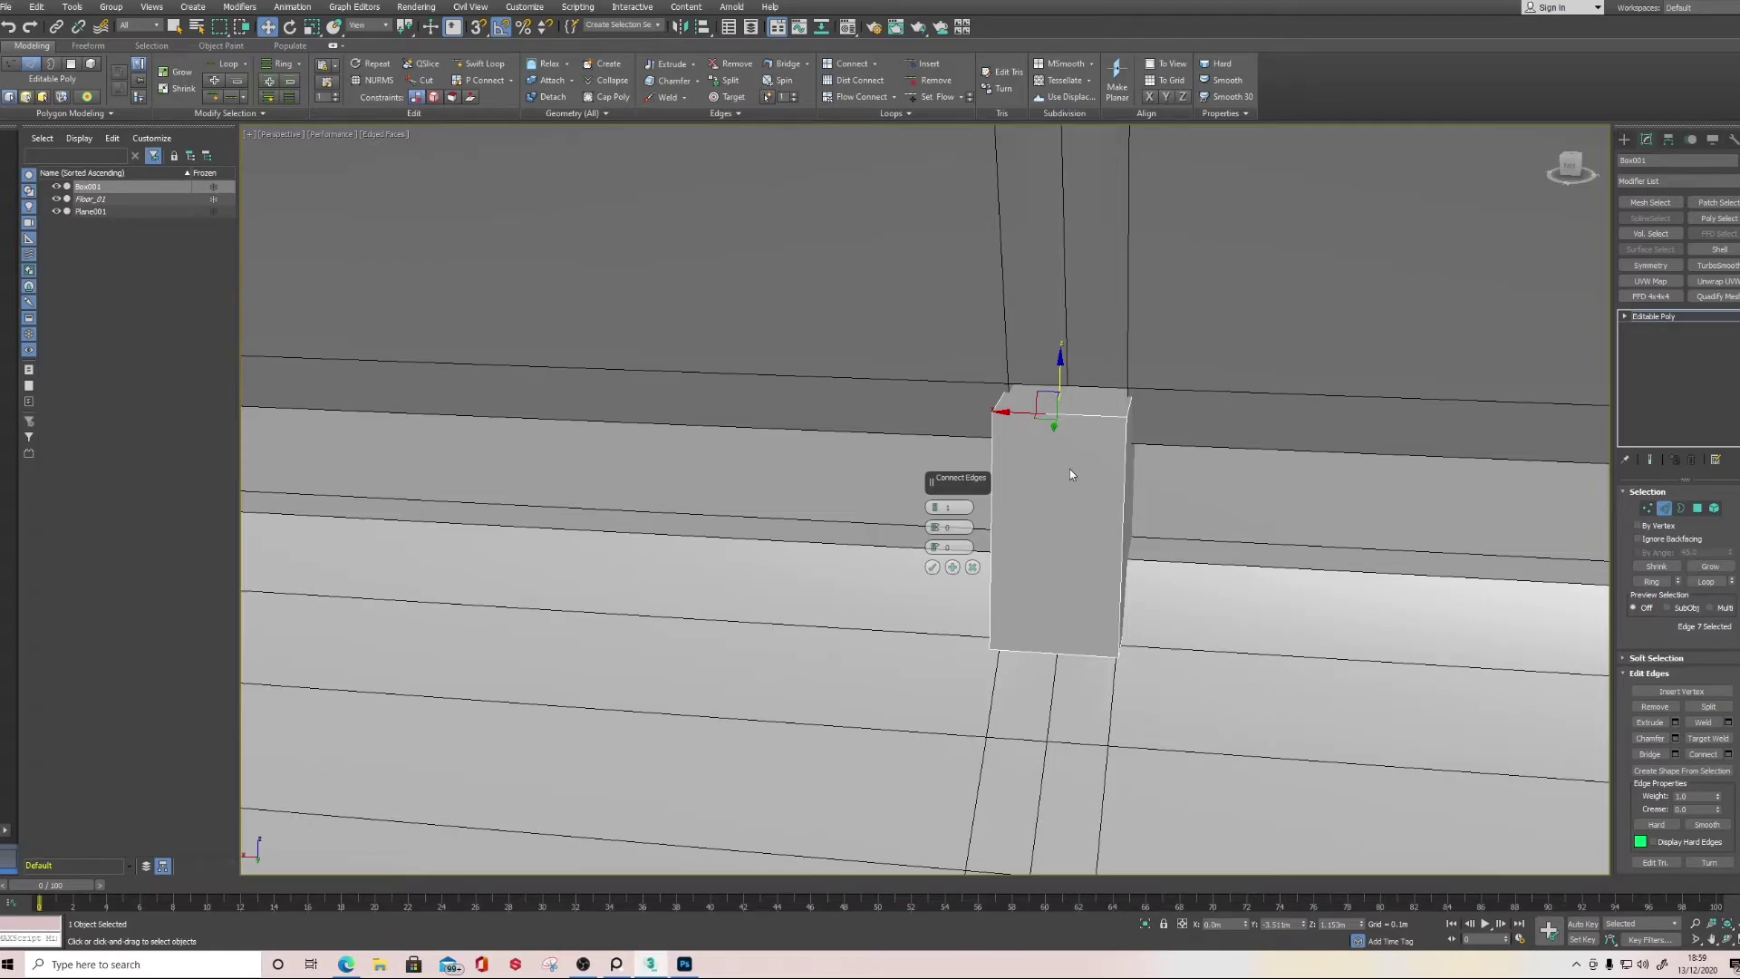
scroll(1071, 475, "up", 3)
left_click(1069, 470)
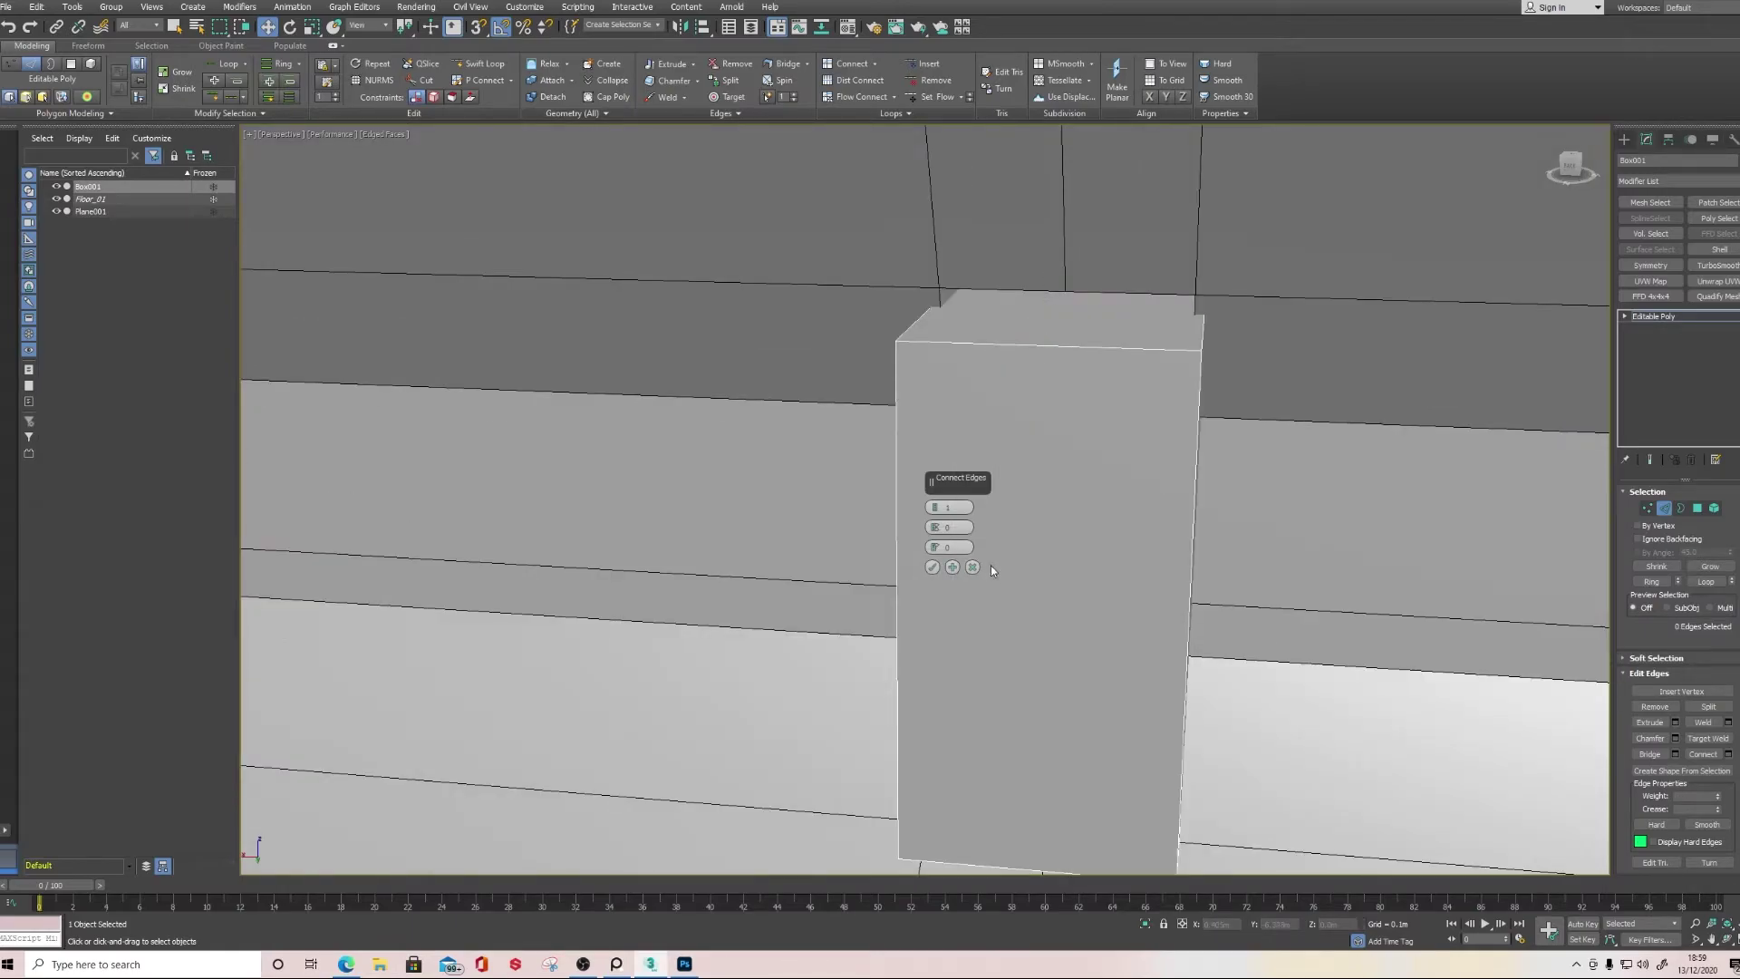
Connect the box's top and bottom width edges to add one vertical centre loop around the box
left_click(1082, 346)
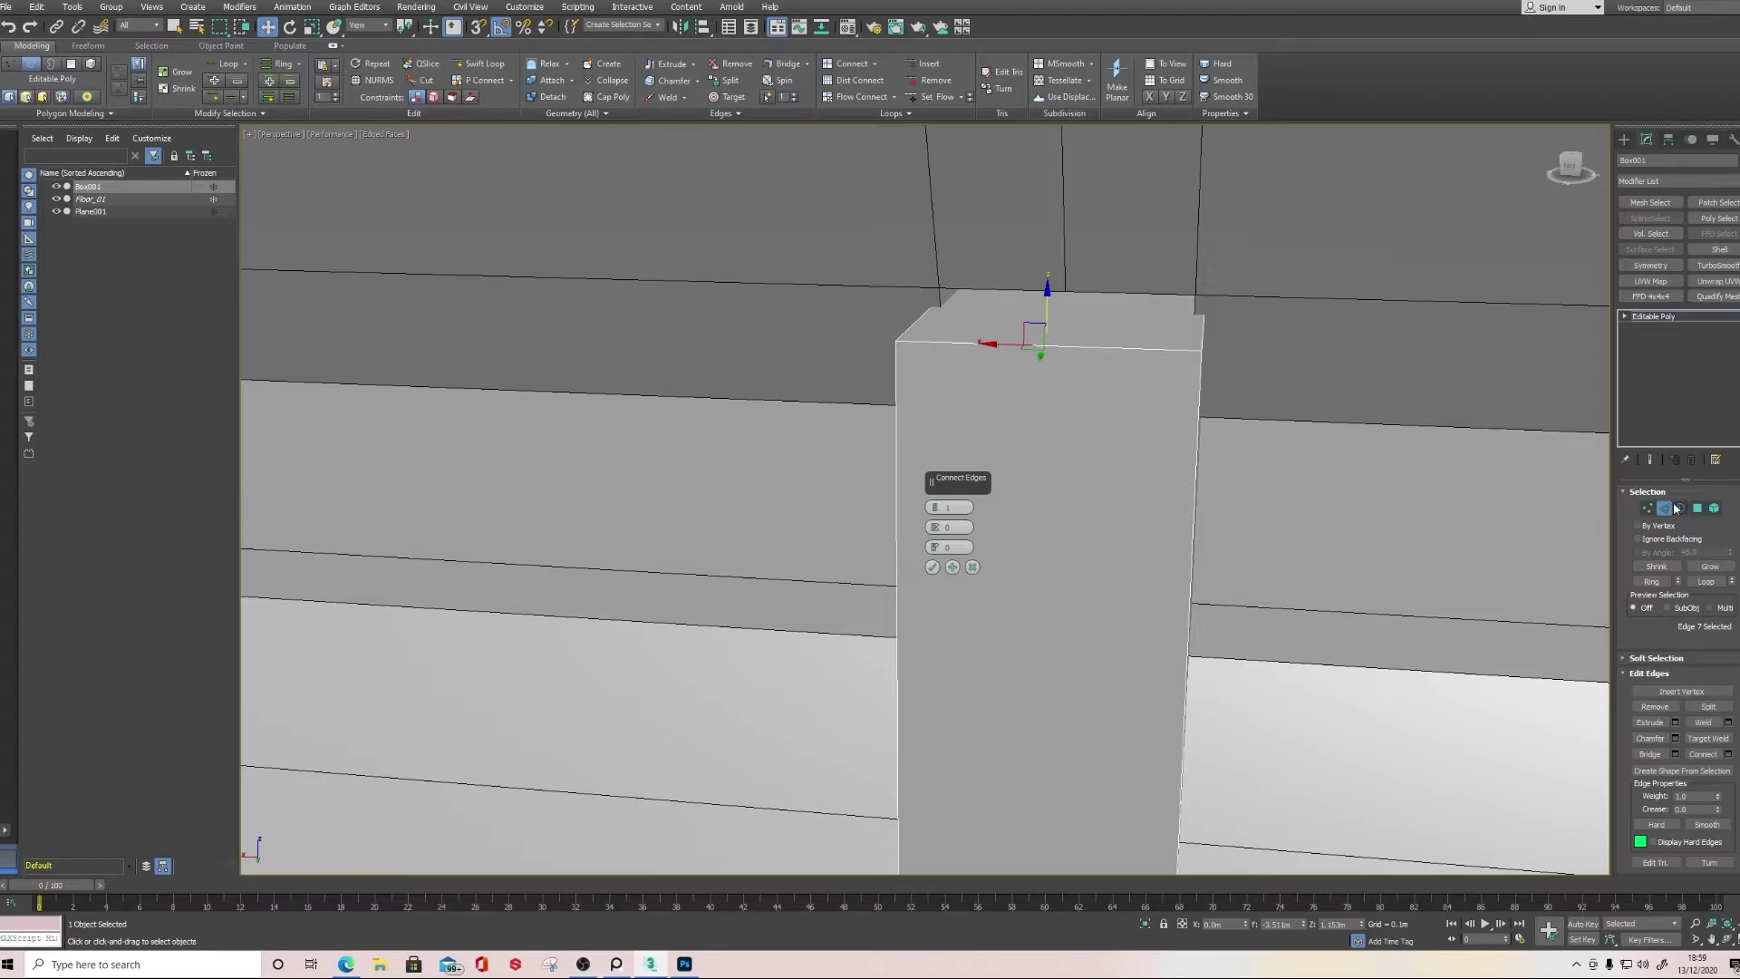
left_click(1650, 509)
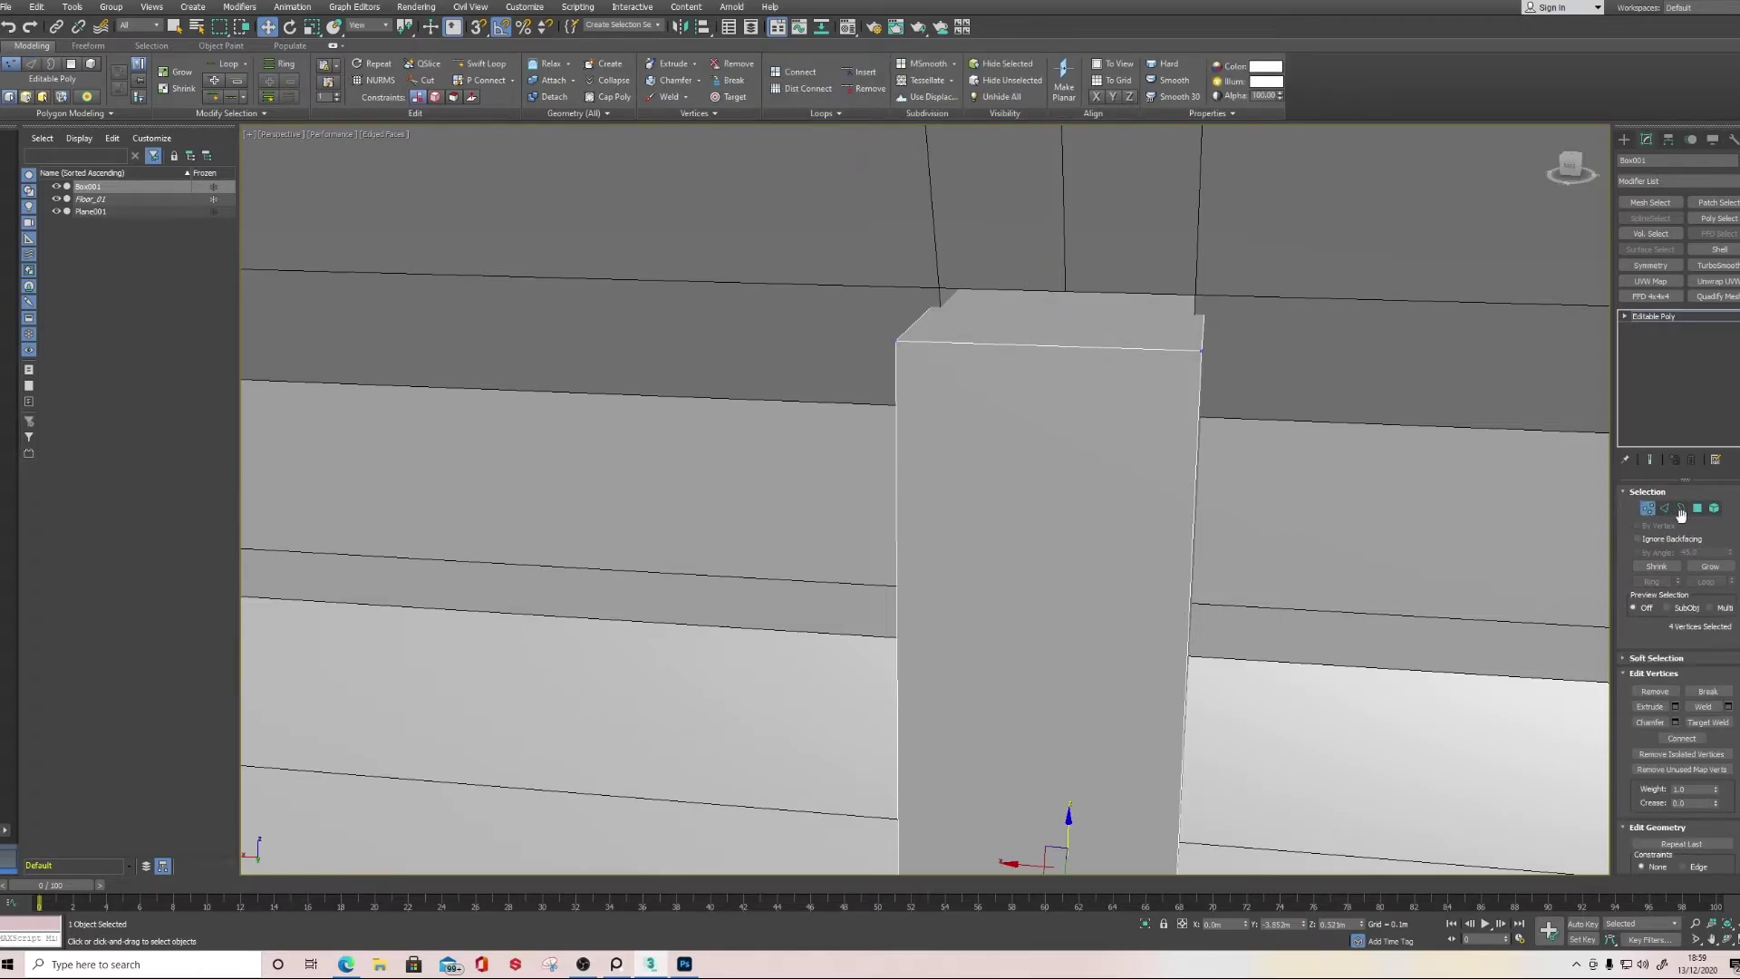
left_click(1664, 509)
scroll(1106, 492, "down", 5)
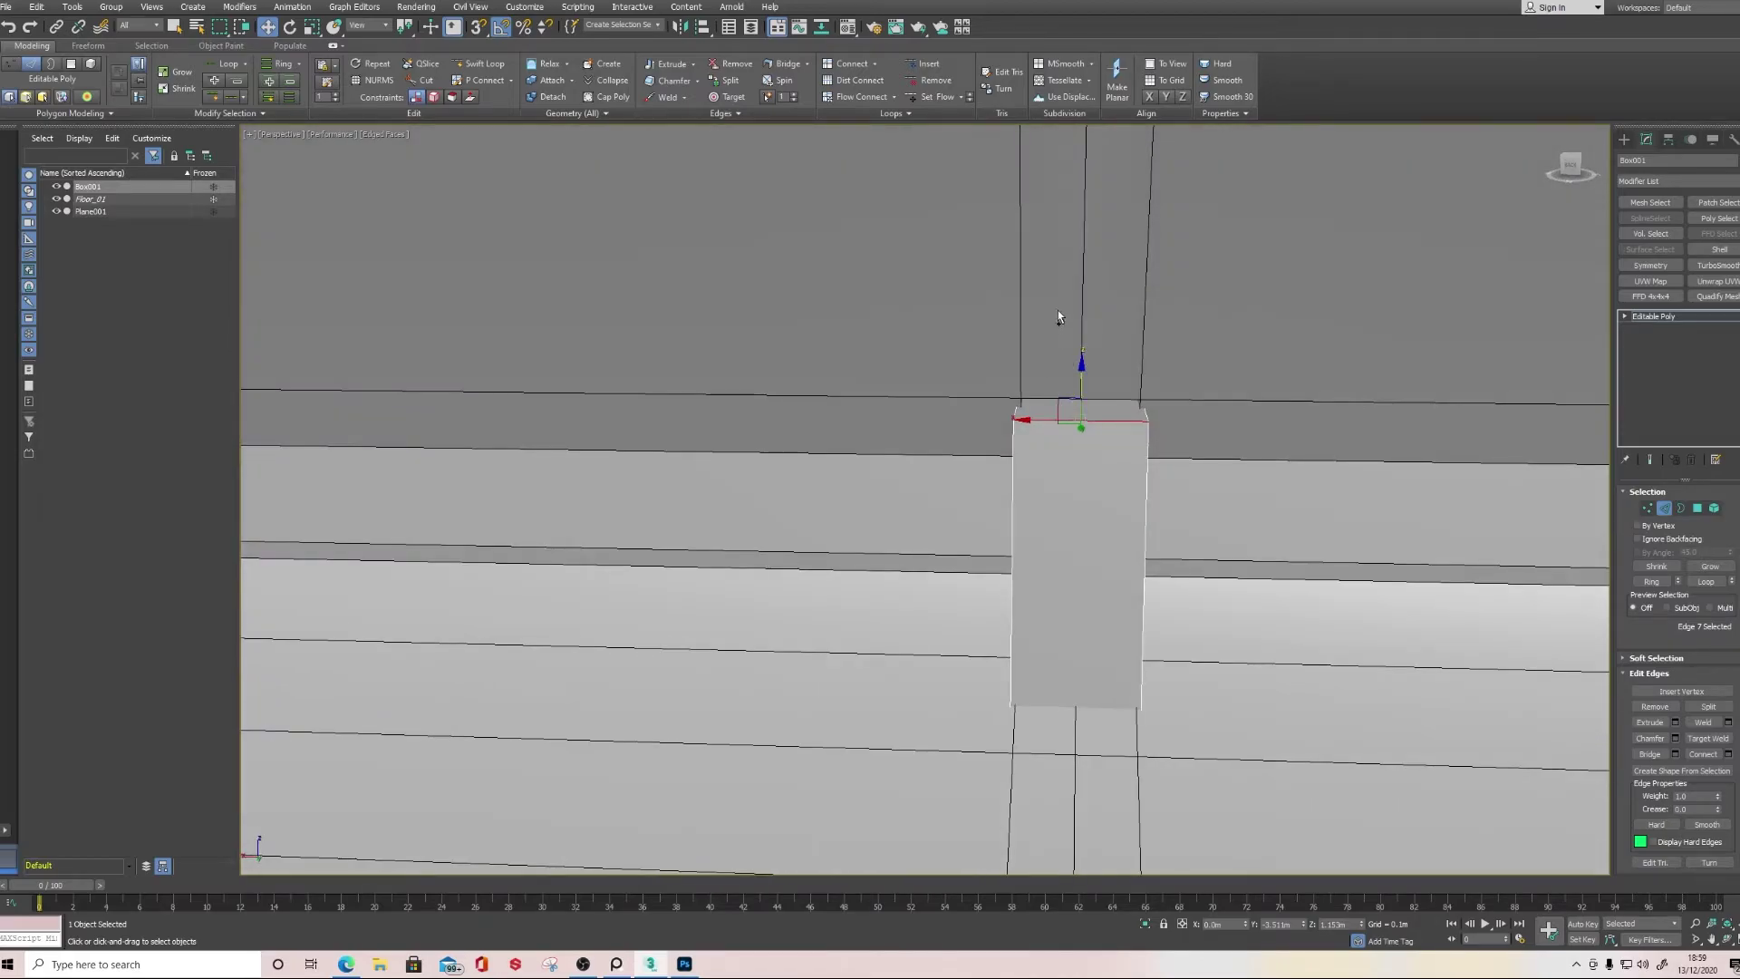
left_click(1098, 796, "ctrl")
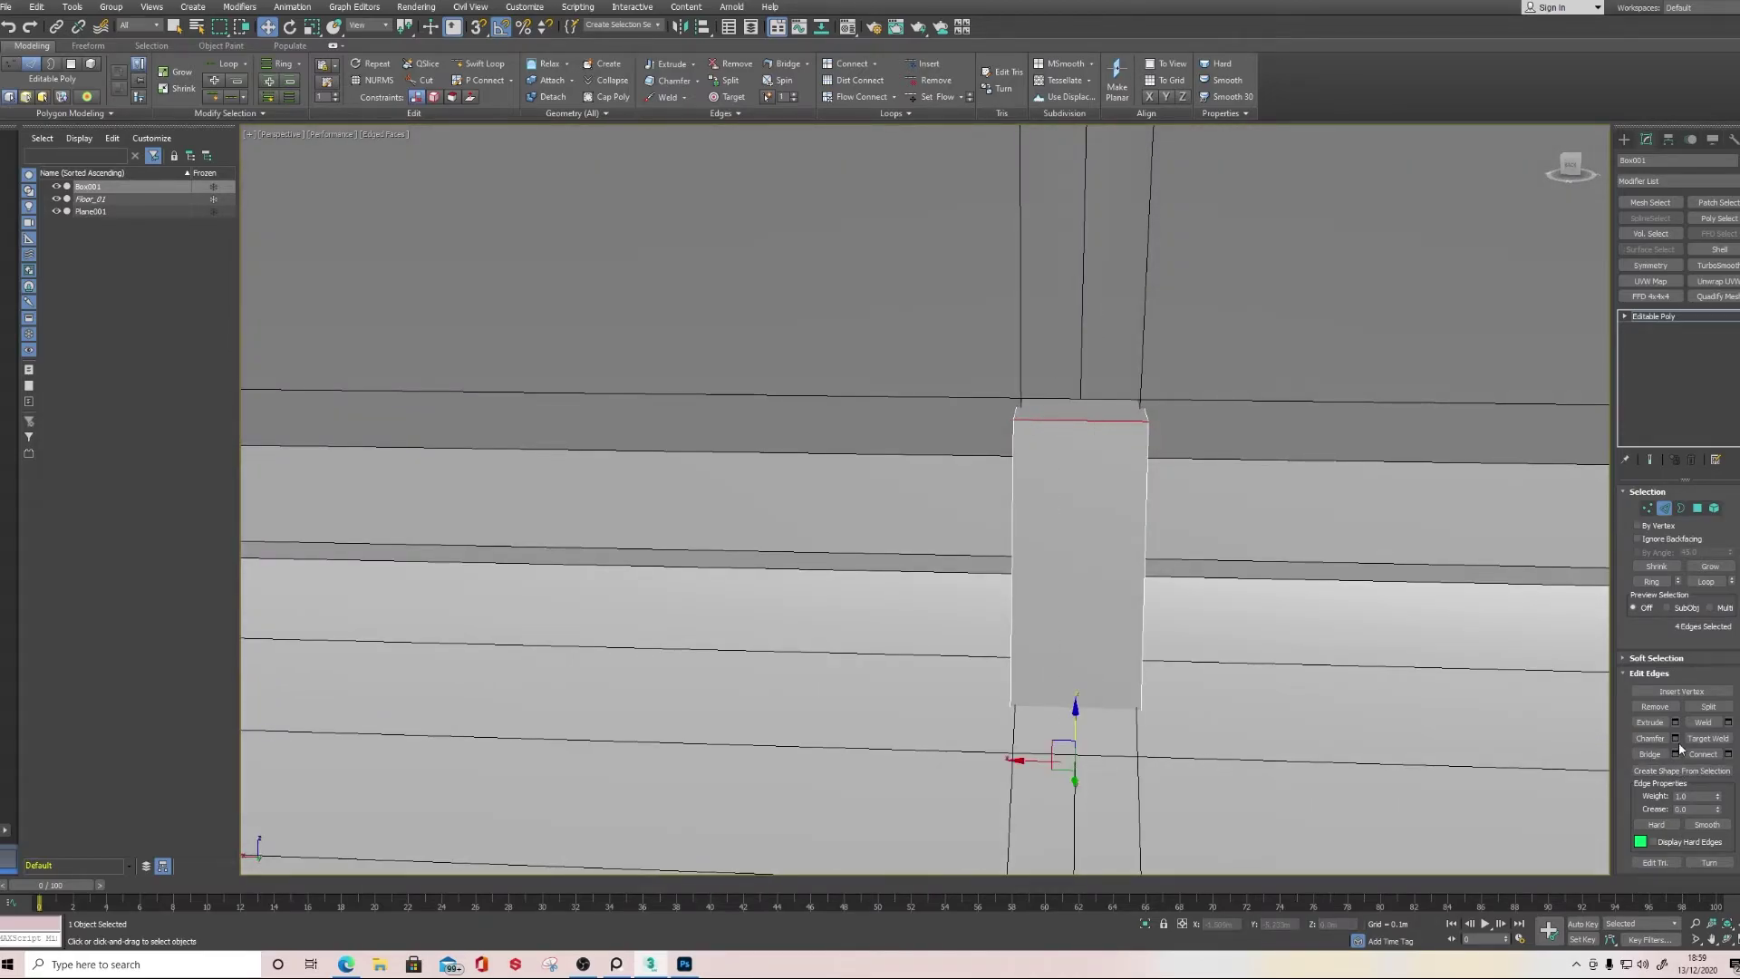
left_click(1728, 753)
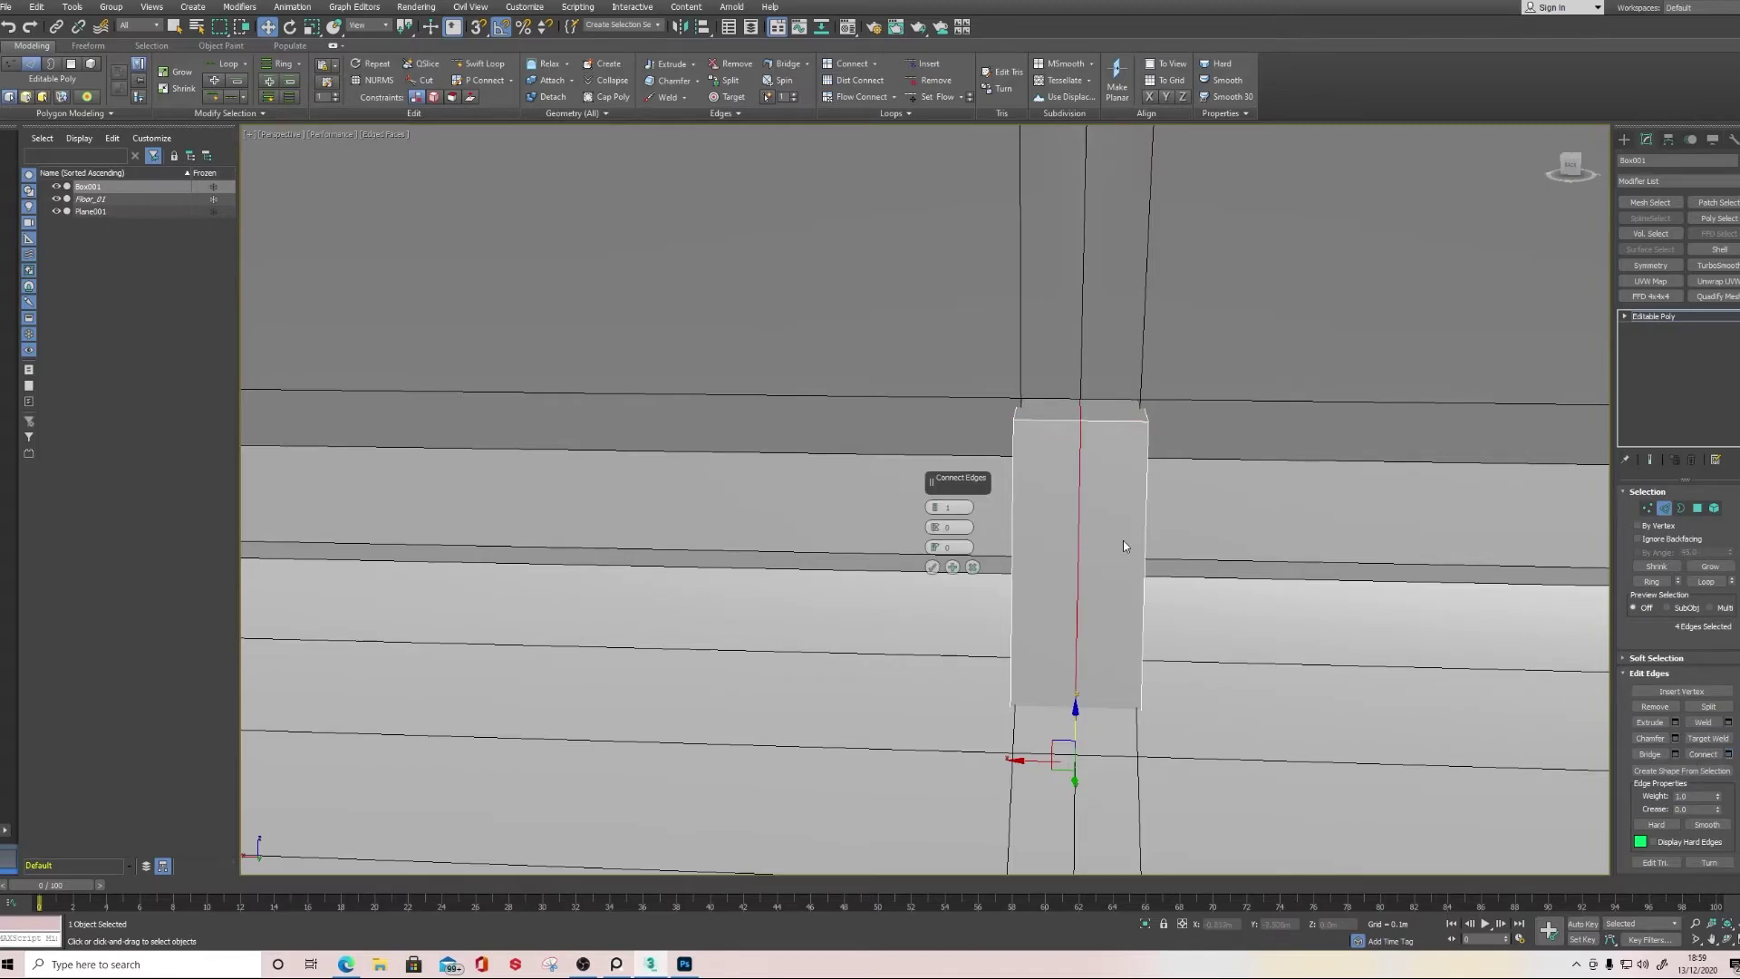
left_click(931, 568)
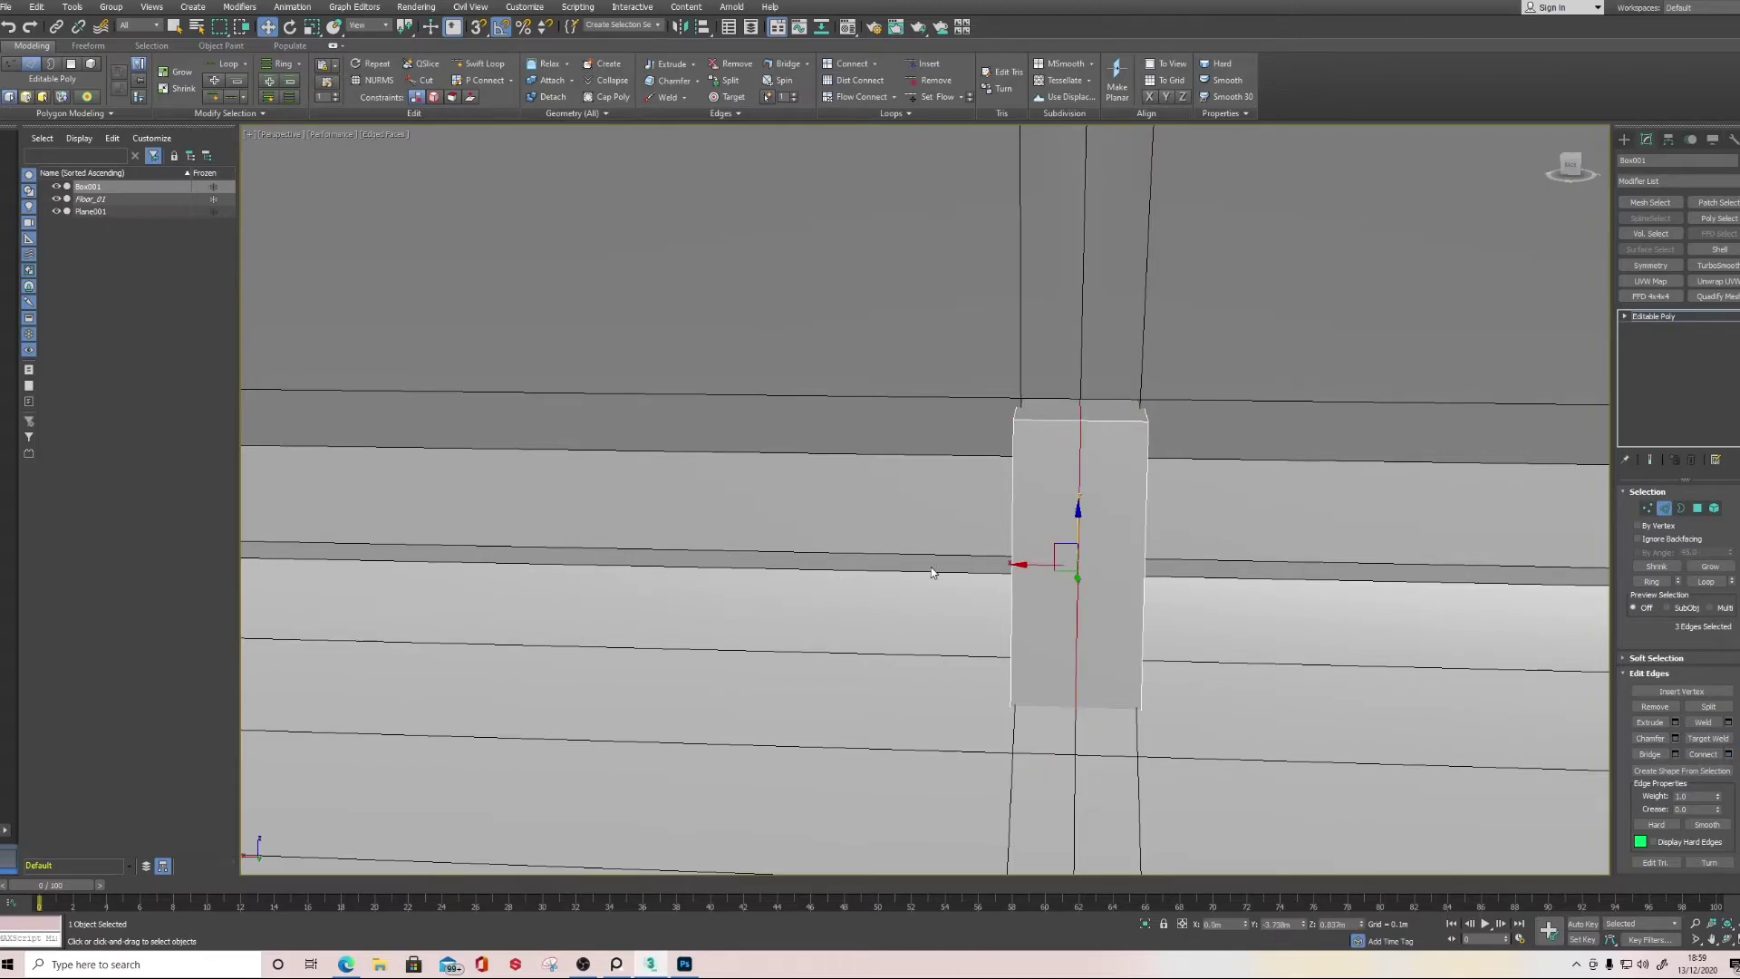
middle_click_drag(1012, 619, 1049, 614, "alt")
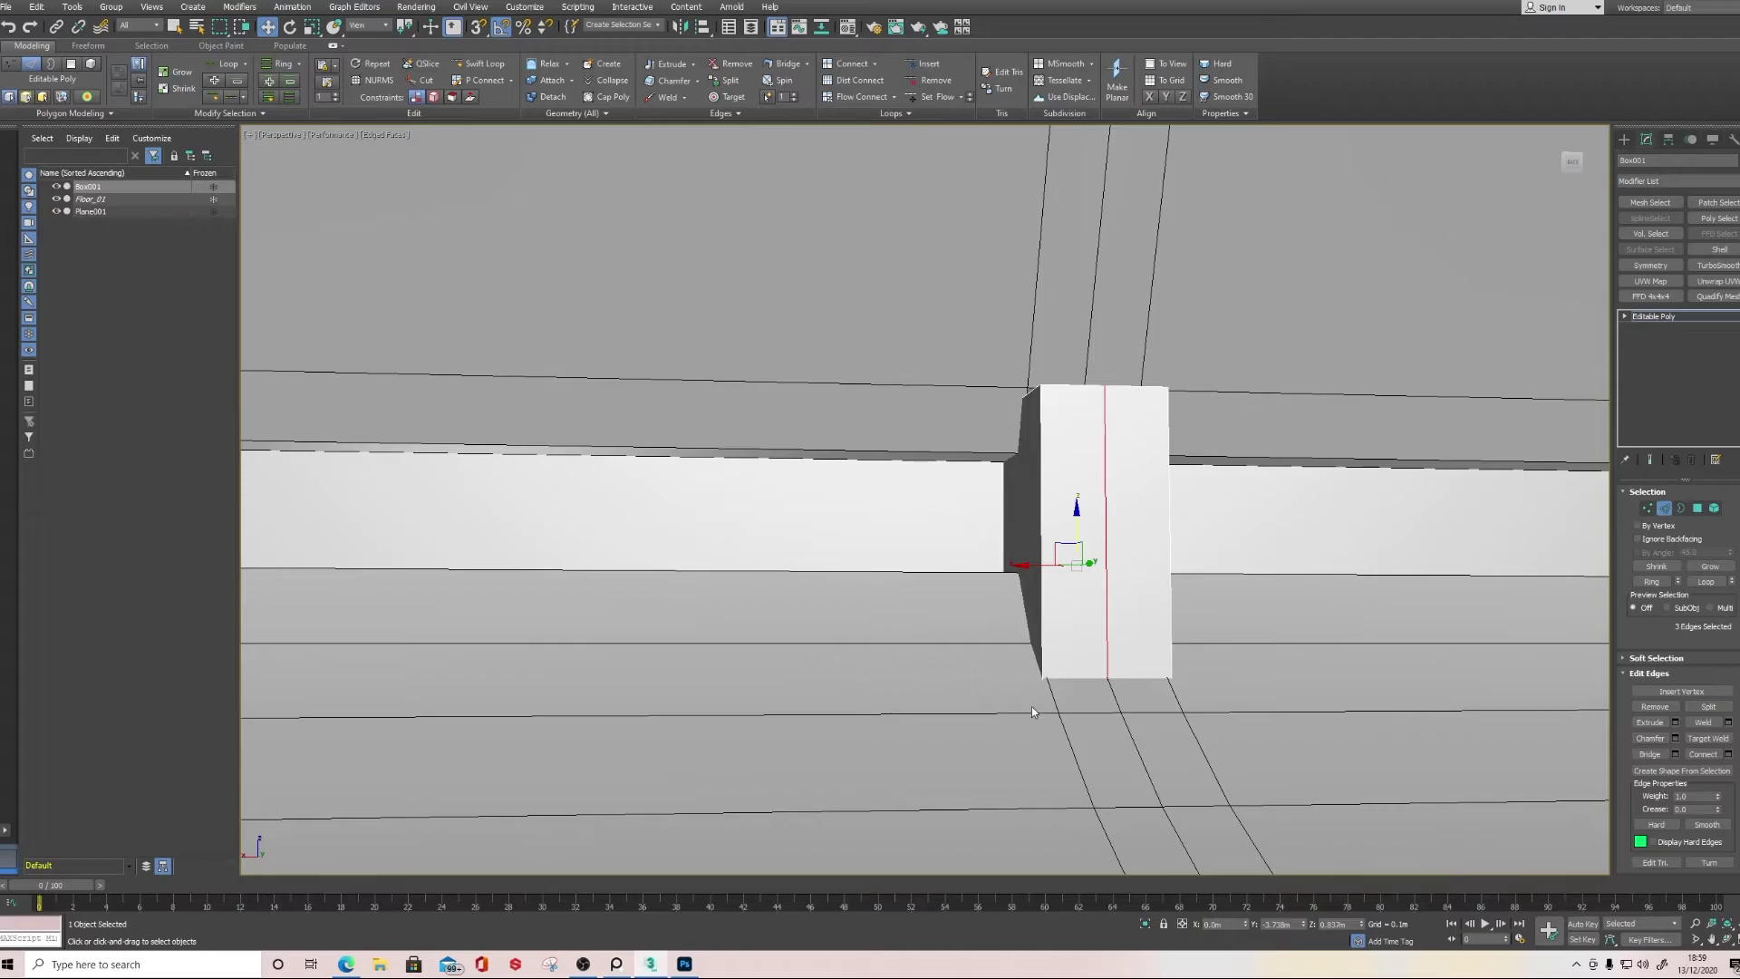
left_click(1647, 508, "ctrl")
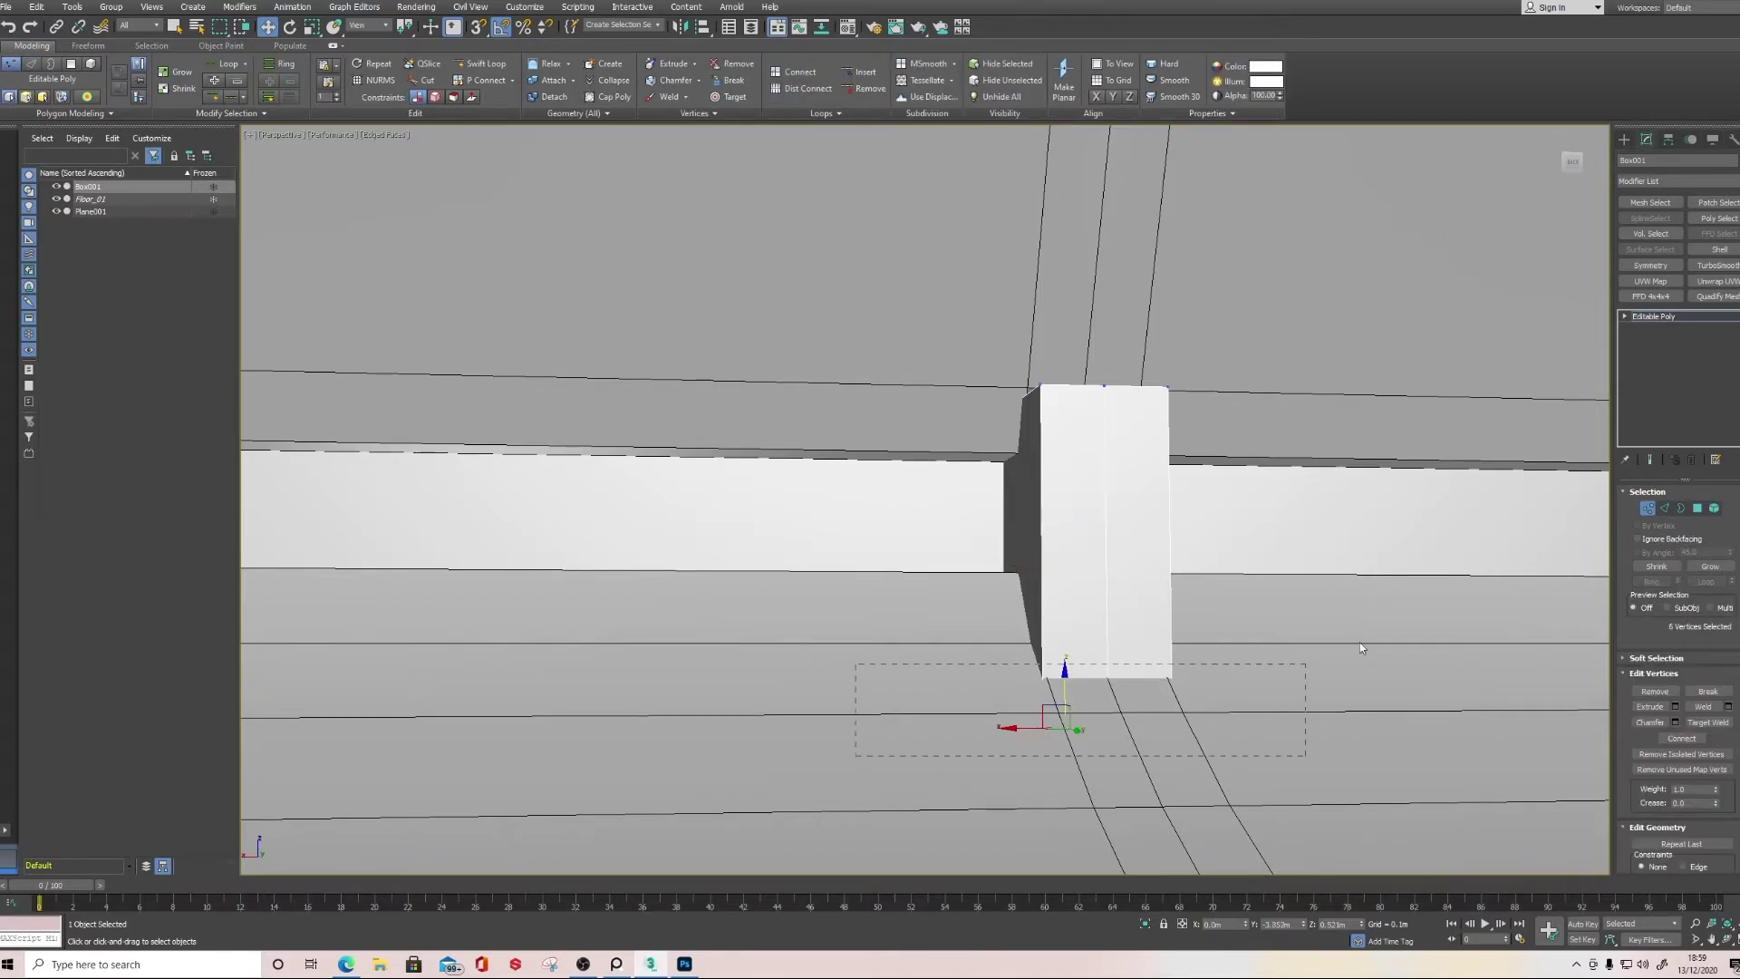
left_click_drag(1067, 647, 1071, 595)
key("shift+z")
Connect the box's vertical edges with a mid-height horizontal loop and scale that loop outward into a hexagonal outline
left_click(1665, 509)
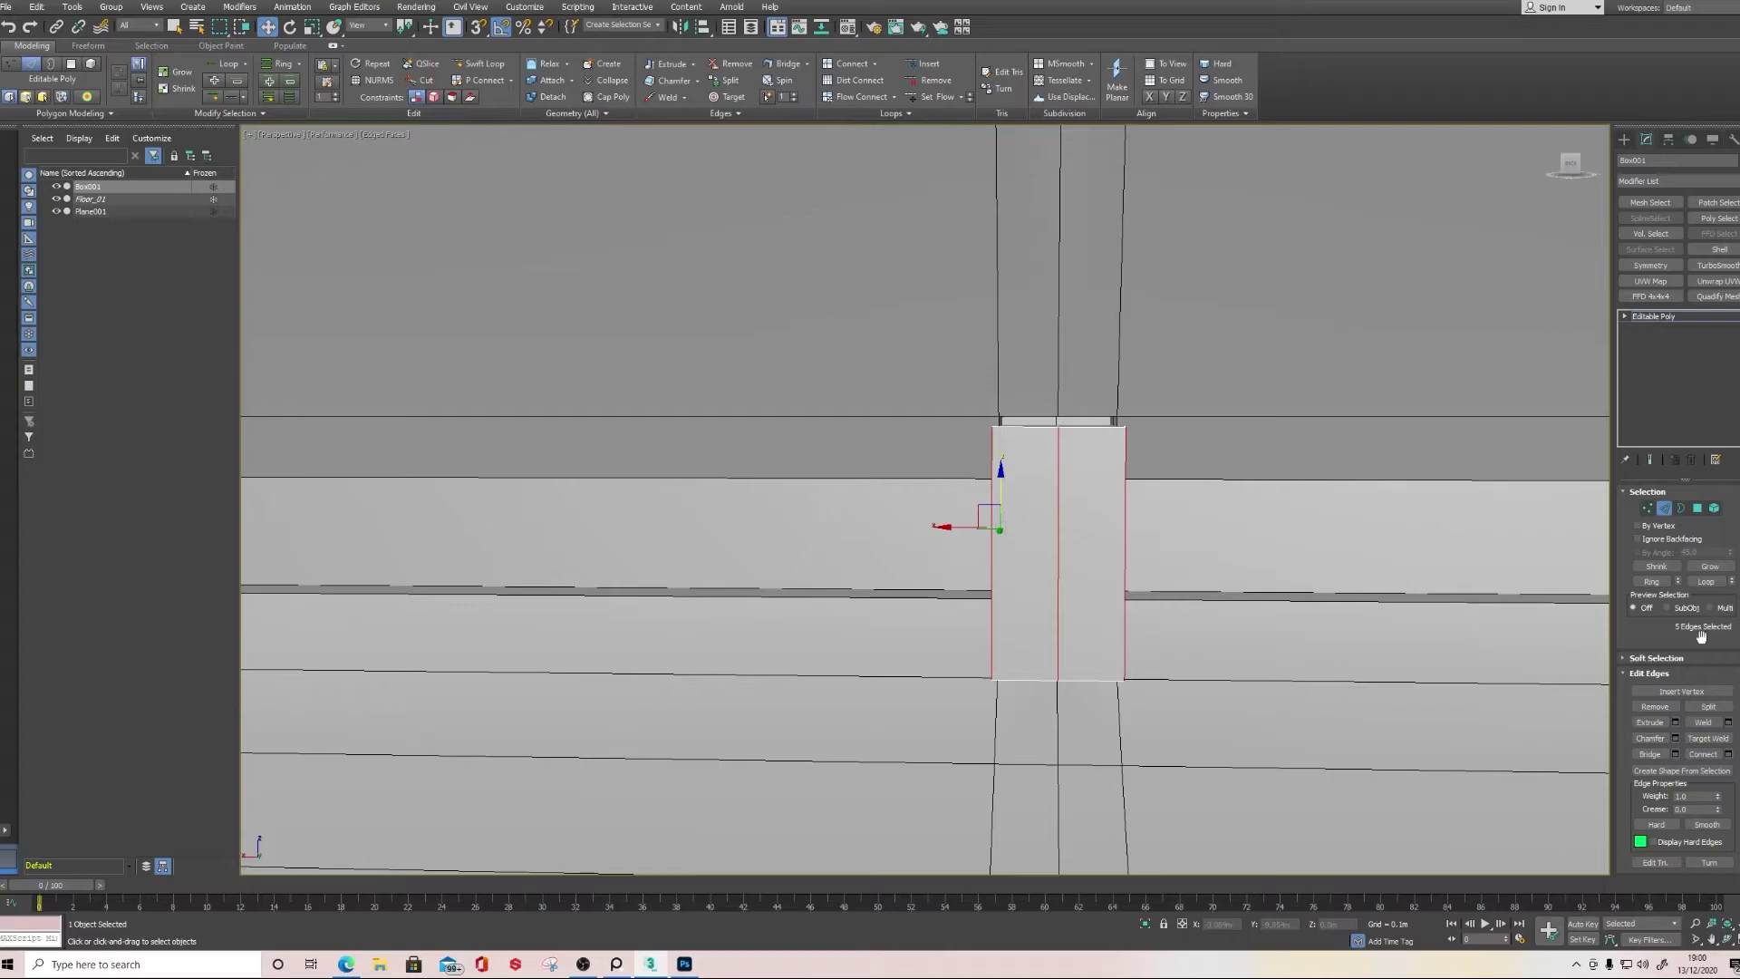
left_click(931, 568)
middle_click_drag(1031, 585, 1078, 590, "alt")
key("r")
left_click_drag(1112, 551, 1133, 552)
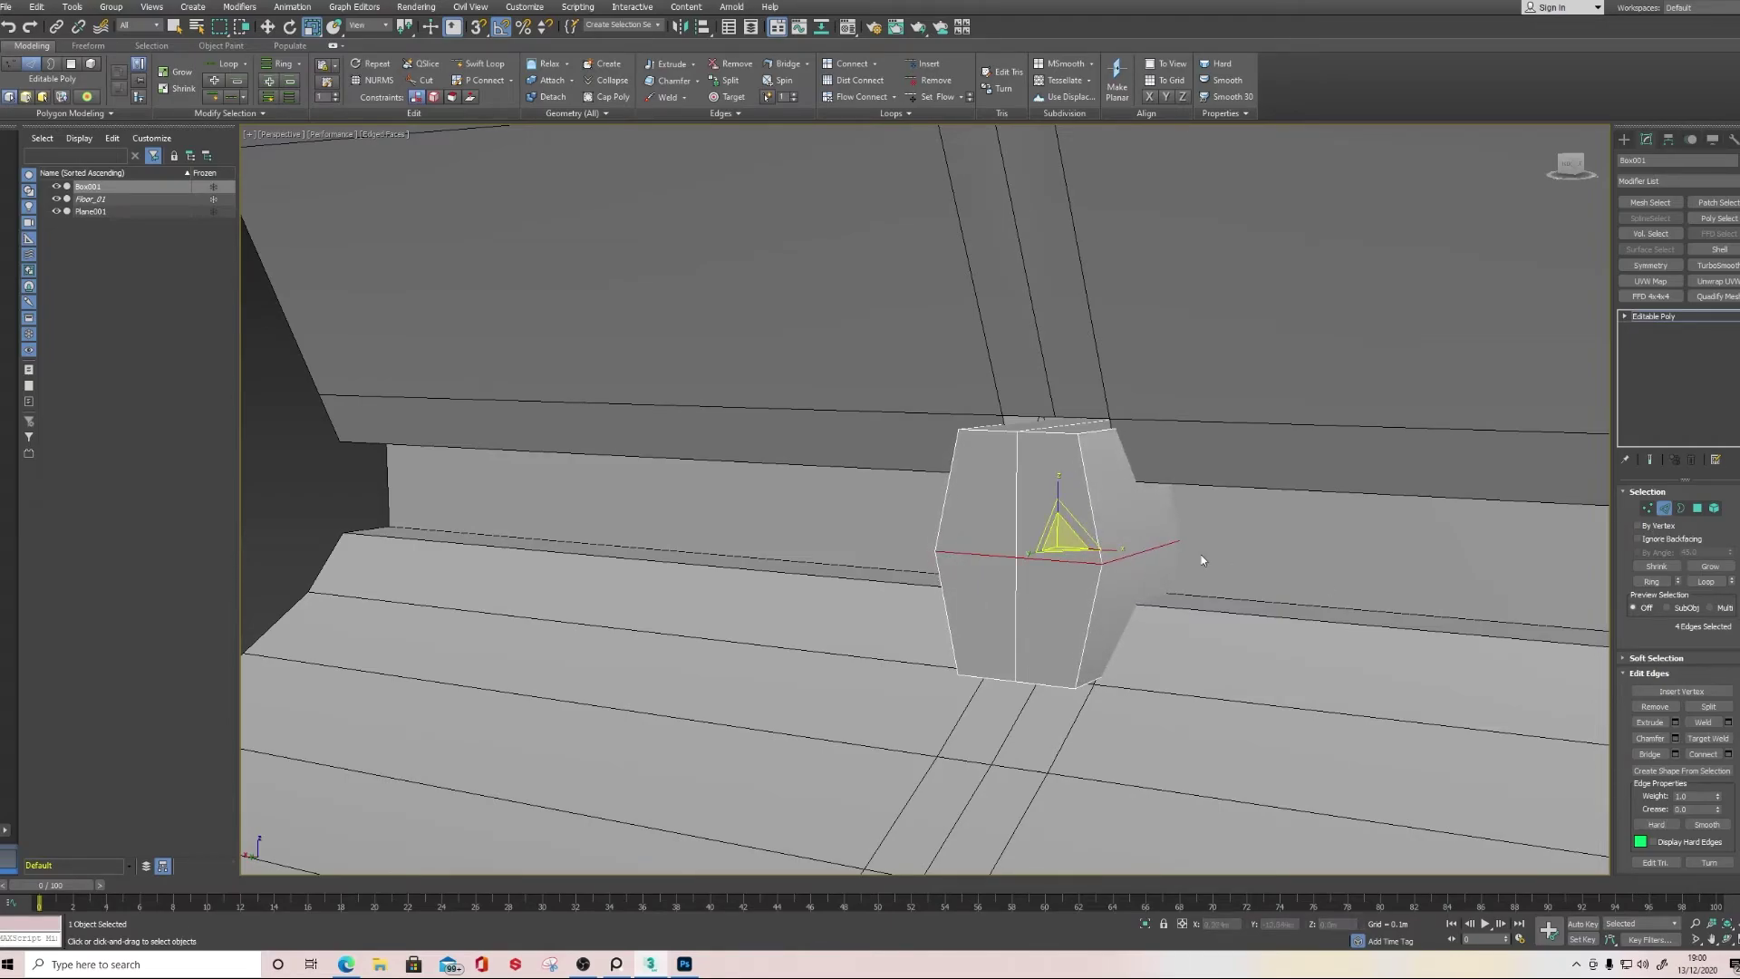
left_click(1138, 553)
middle_click_drag(1135, 555, 1166, 567, "alt")
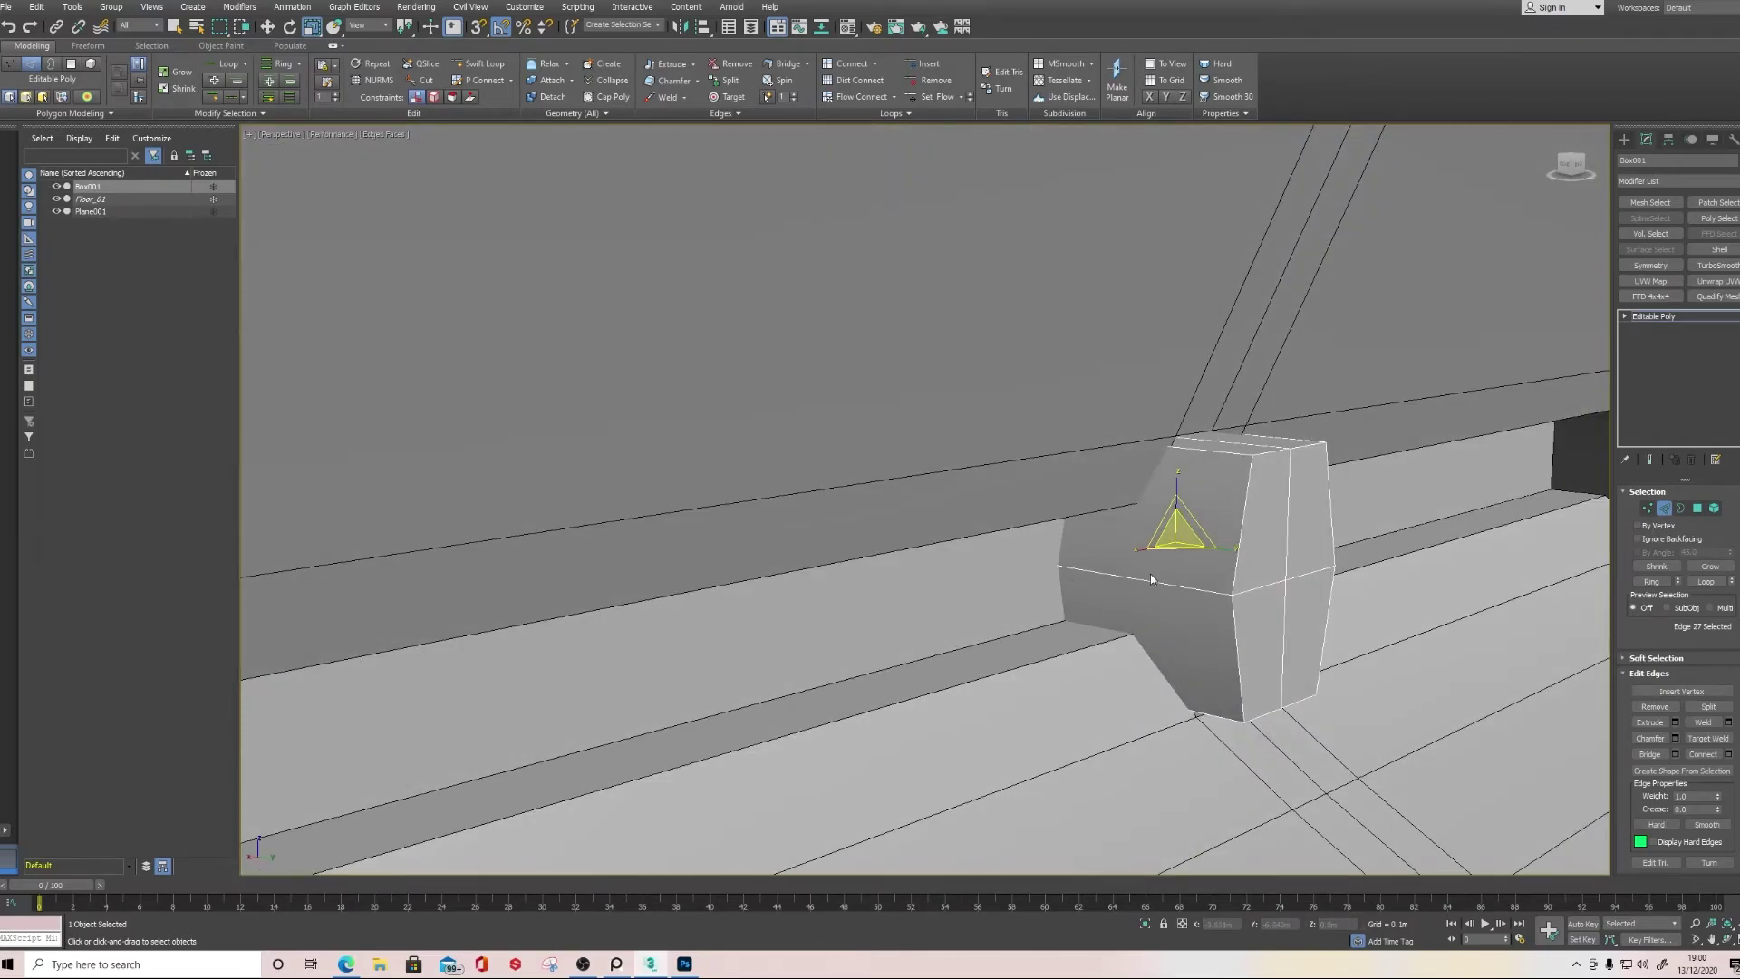
left_click(1150, 578, "ctrl")
left_click(1675, 737)
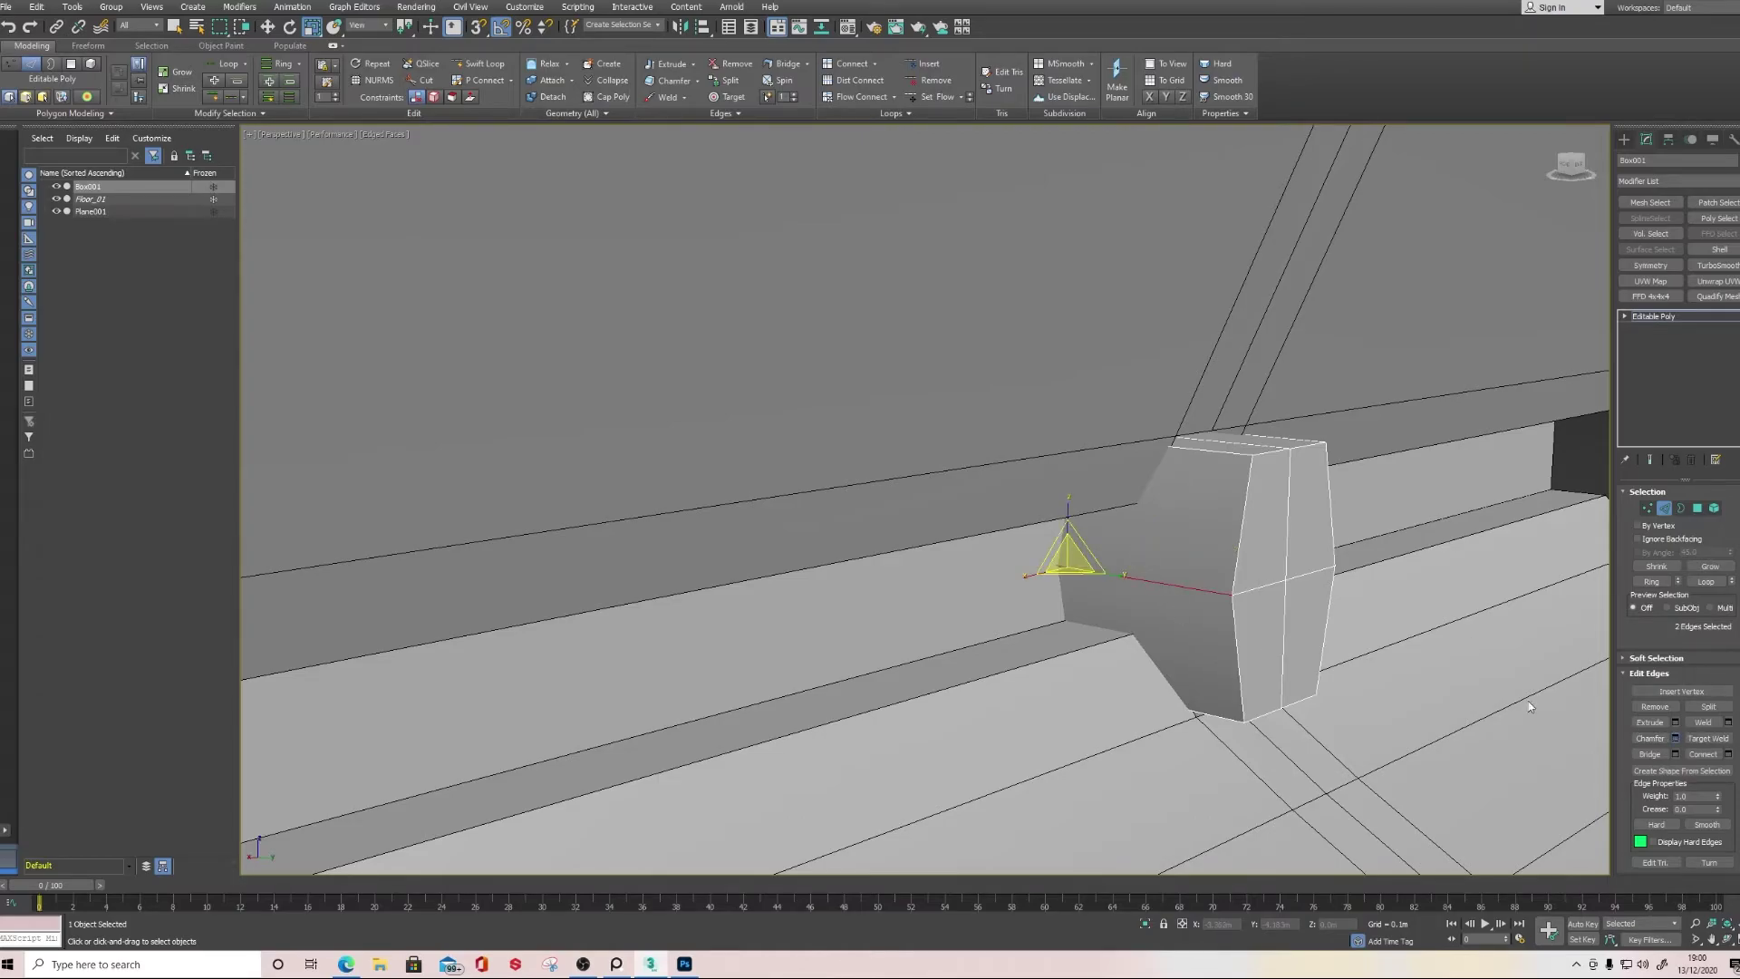
left_click_drag(935, 547, 934, 433)
middle_click_drag(1224, 573, 1177, 568, "alt")
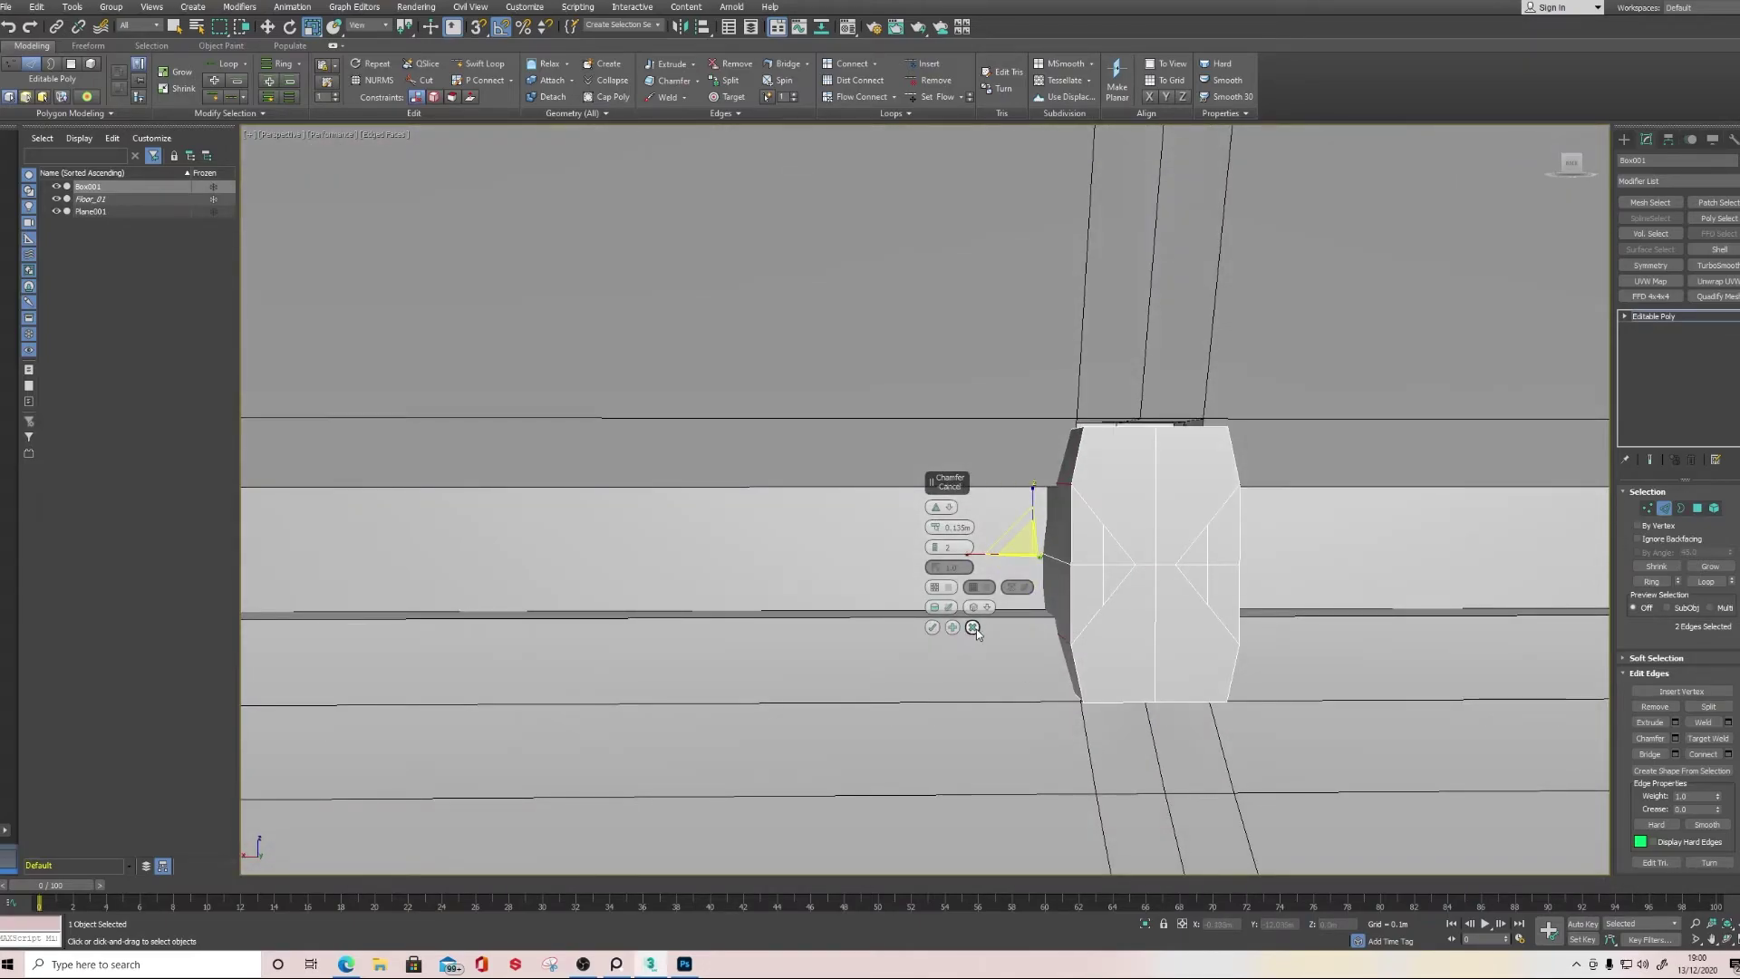
left_click(937, 507)
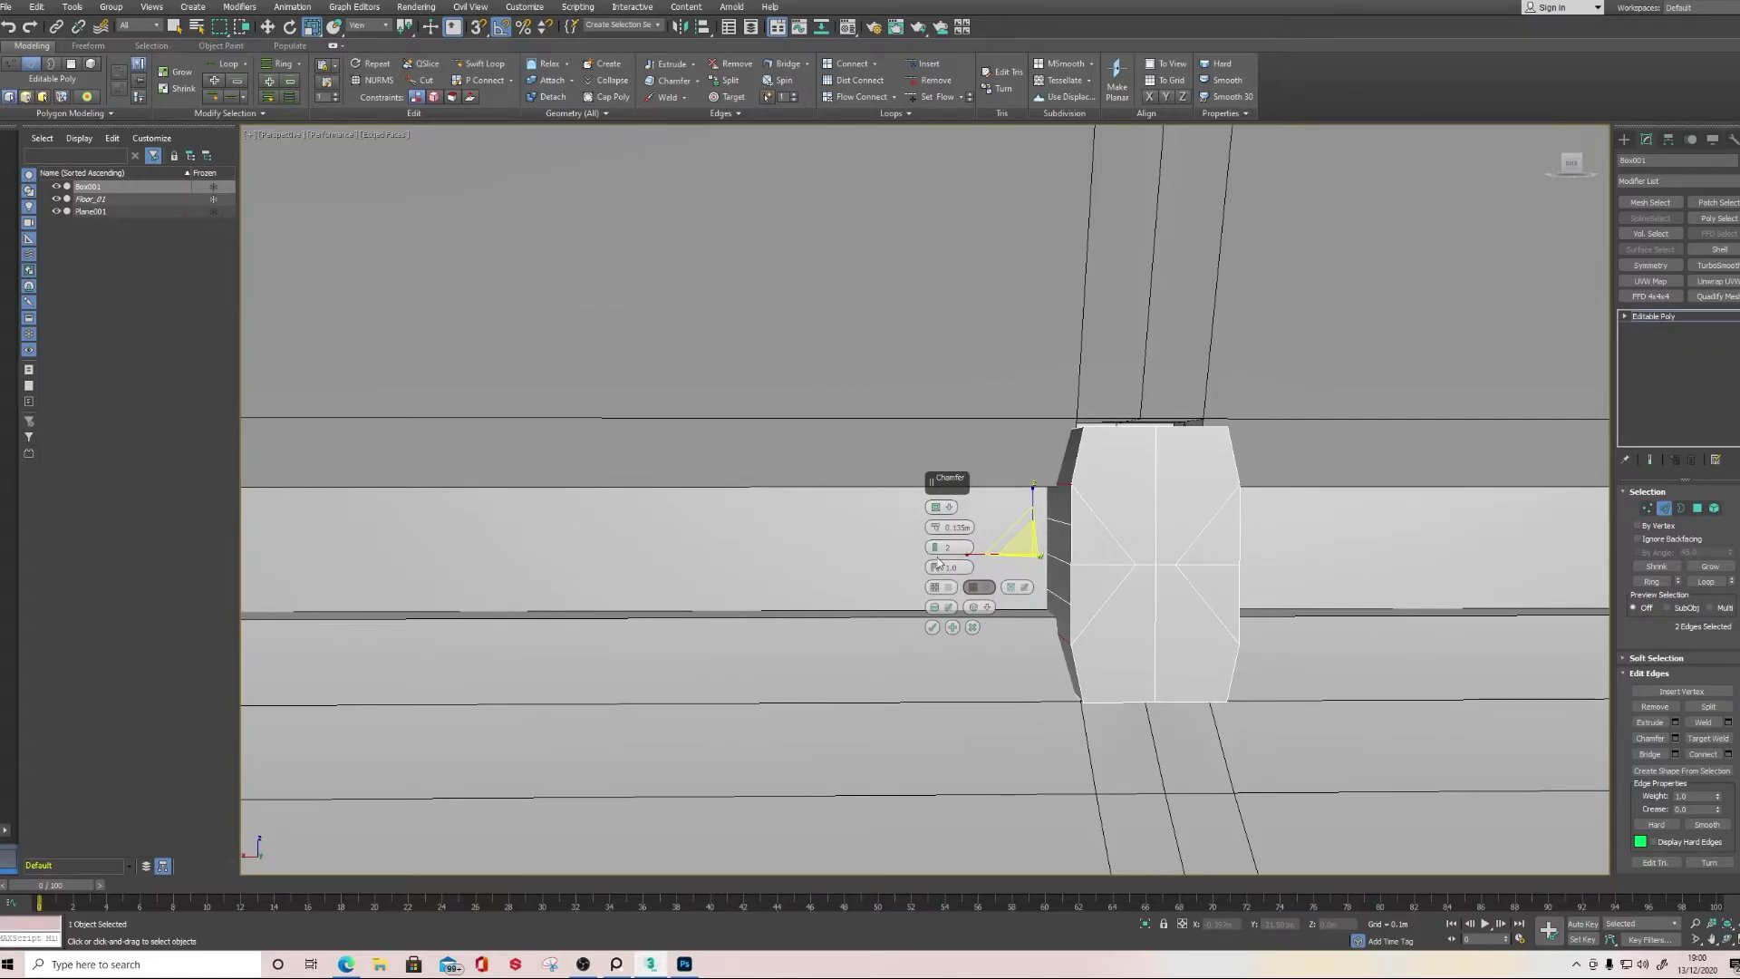
left_click(972, 626)
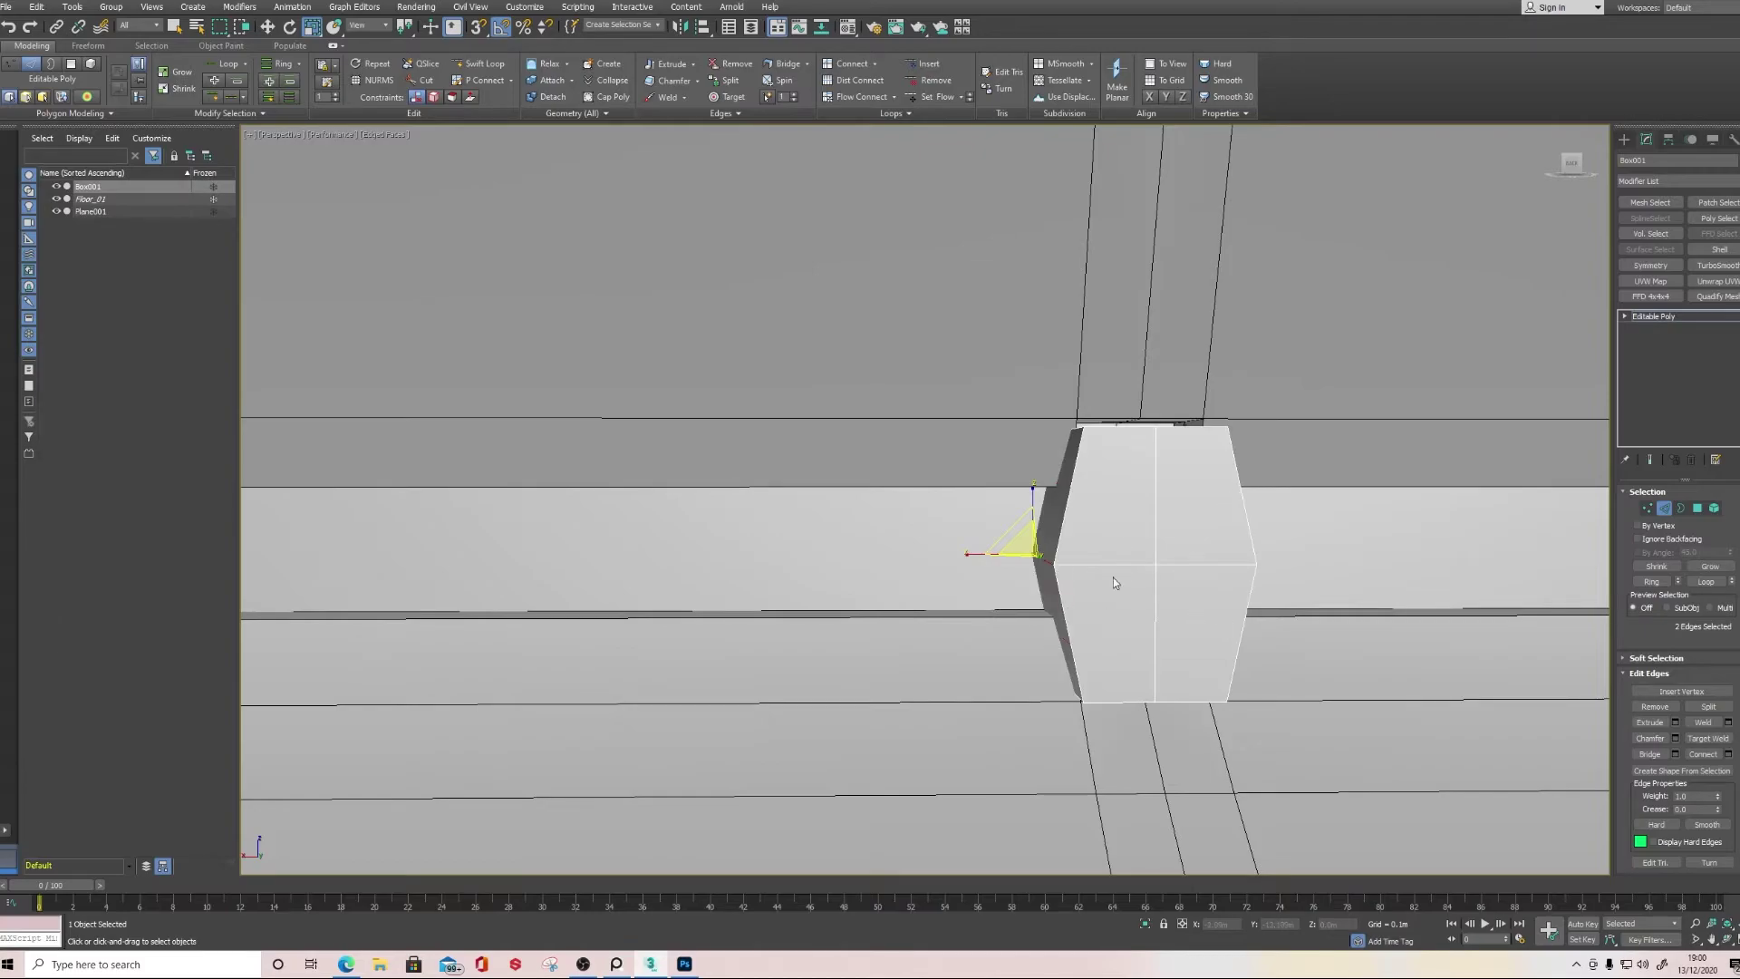
Connect all the box's vertical edges again to add one horizontal loop above and one below the middle loop
middle_click_drag(1056, 511, 929, 492)
left_click_drag(851, 471, 1171, 475)
middle_click_drag(1171, 476, 1178, 554, "alt")
left_click_drag(1158, 619, 1241, 612, "ctrl")
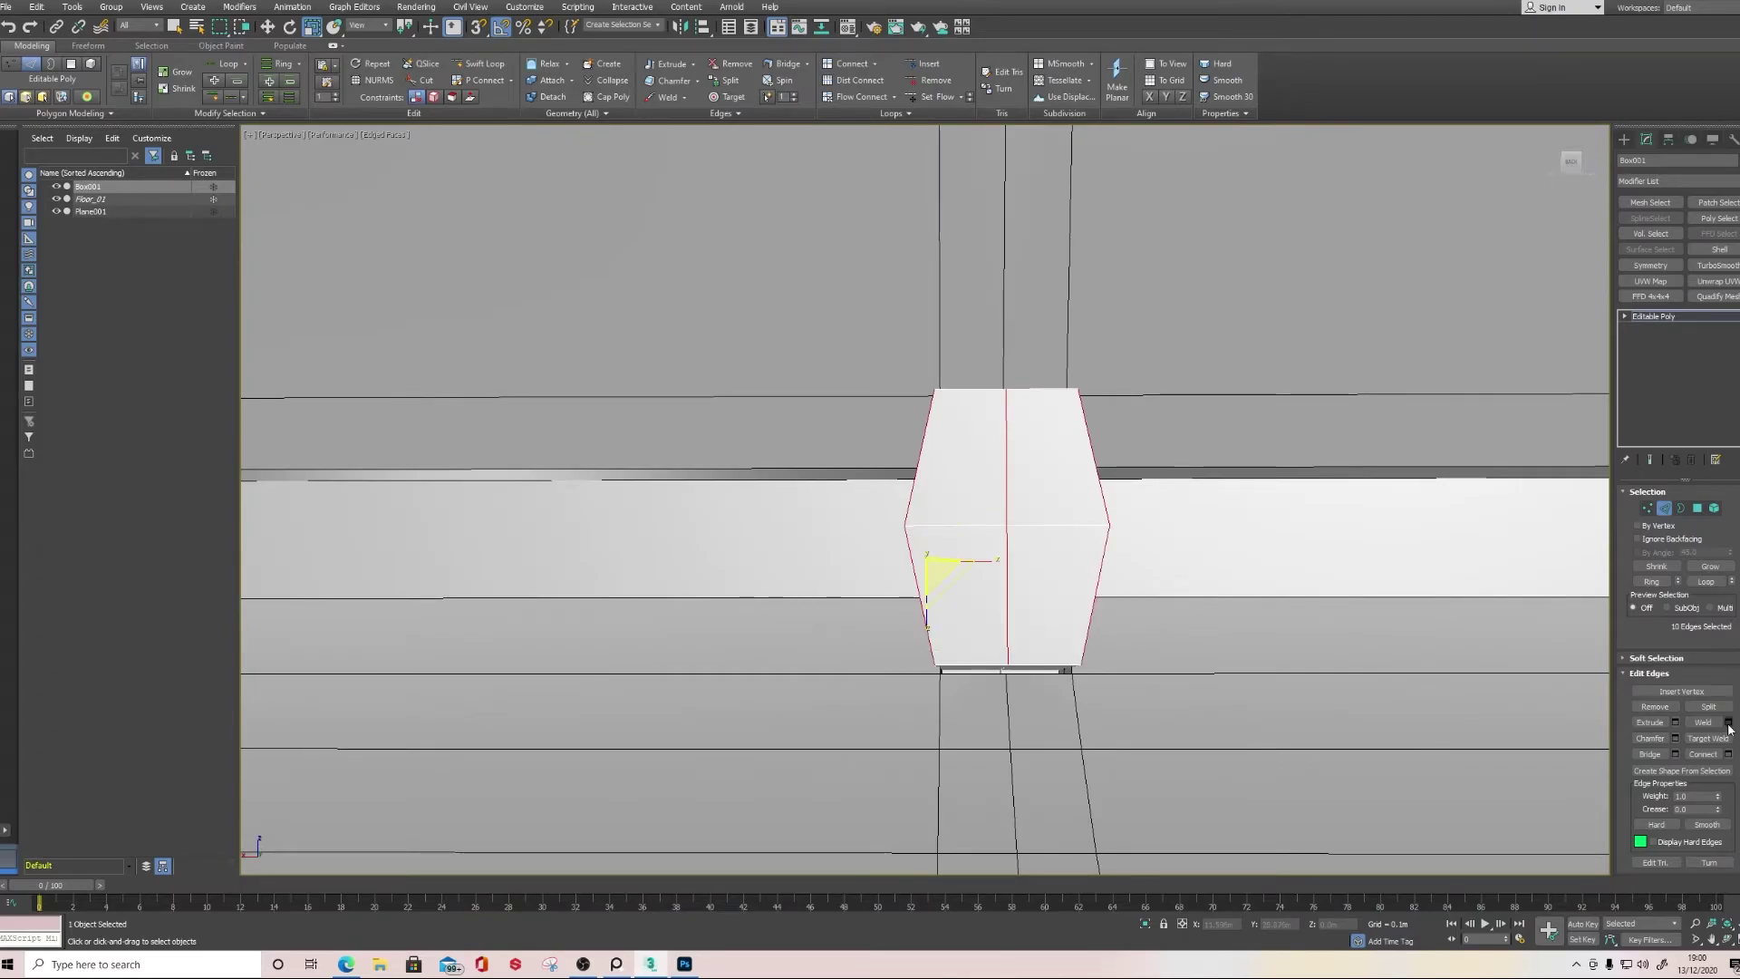
left_click(1728, 755)
middle_click_drag(1102, 600, 1092, 617, "alt")
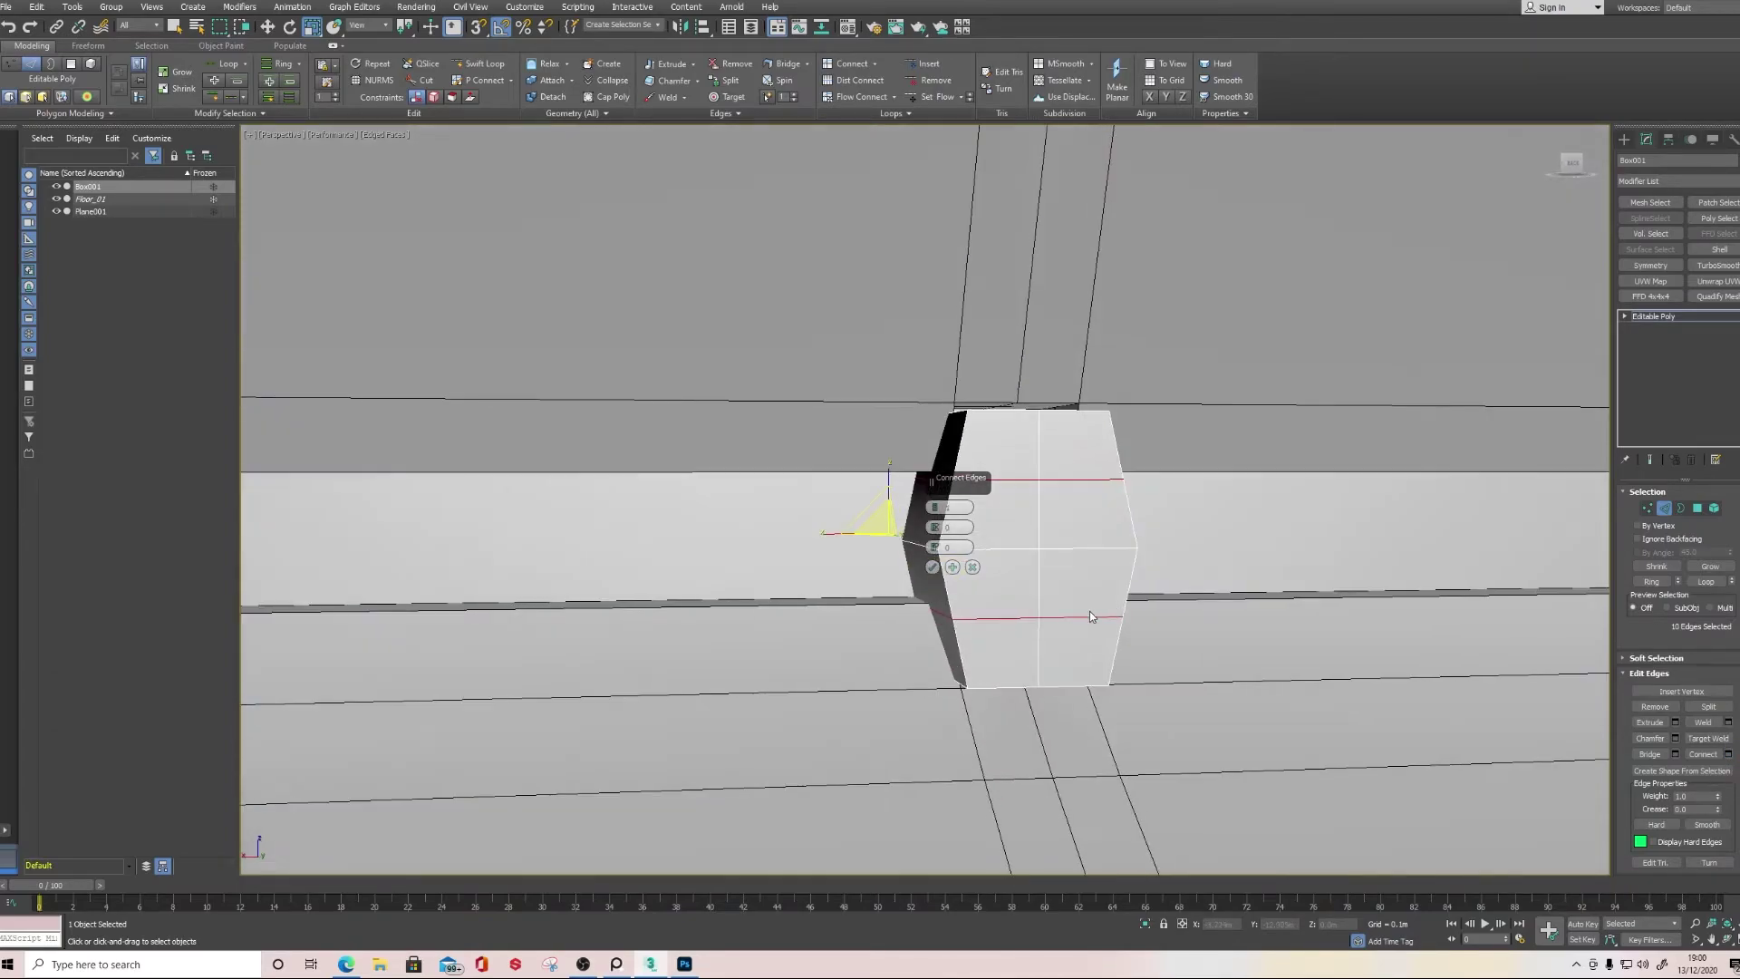
left_click(932, 568)
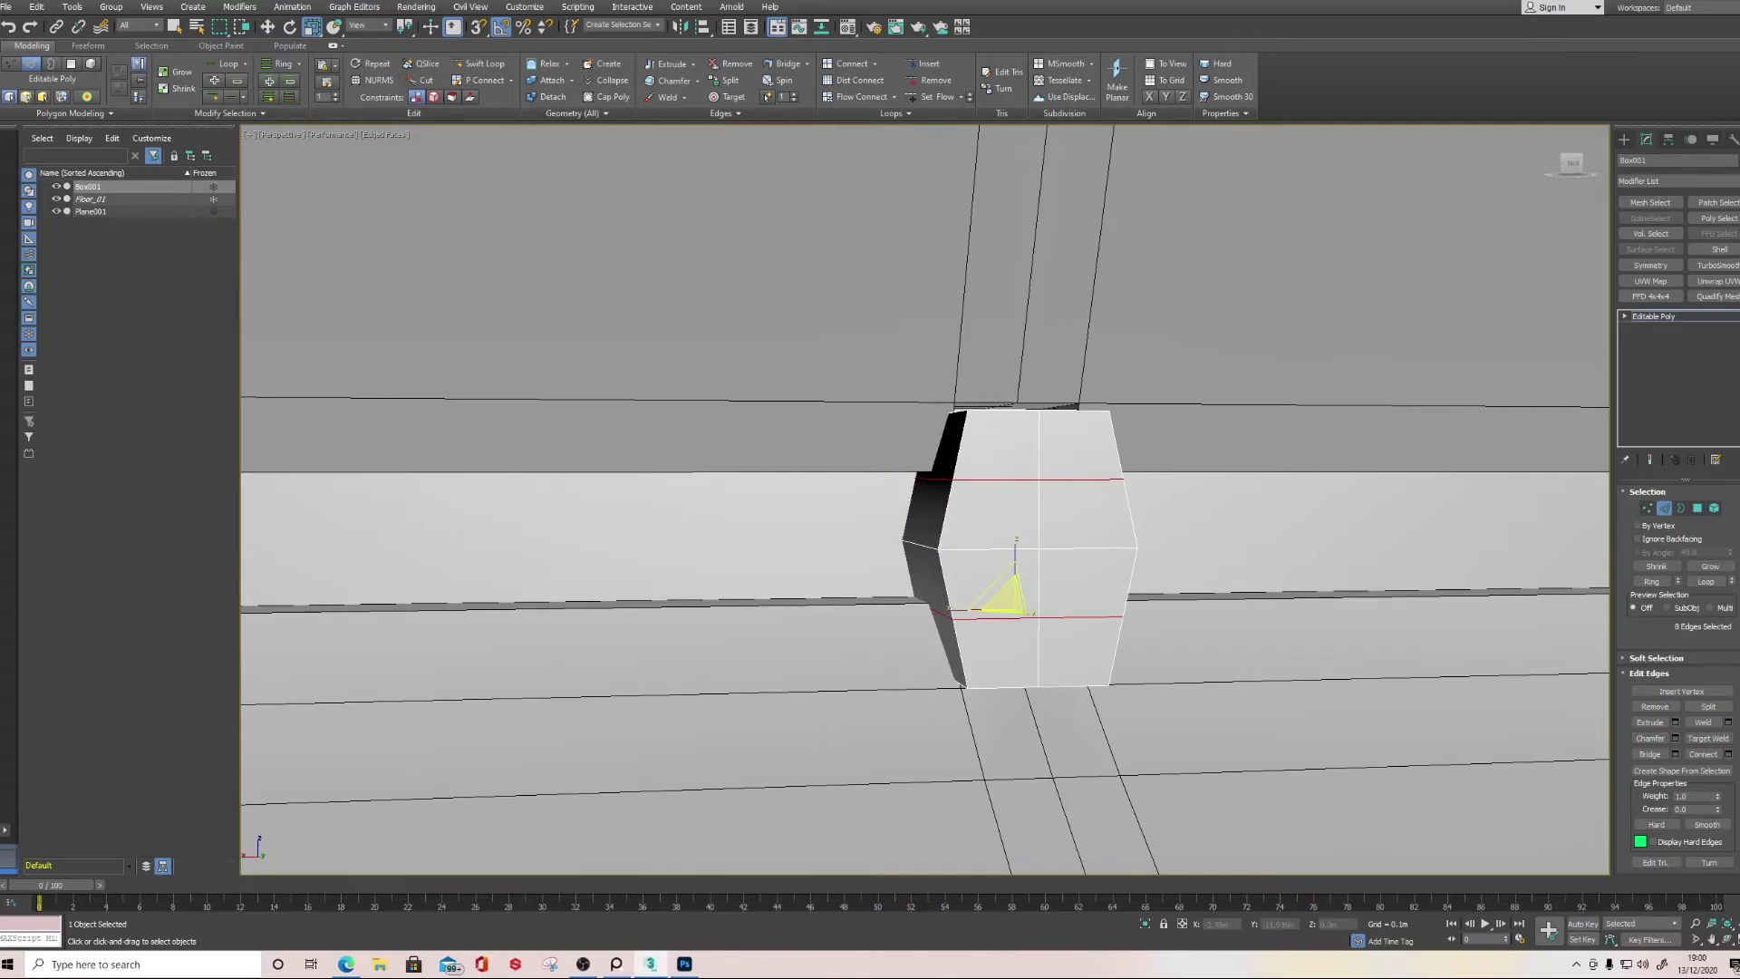
left_click(1698, 508)
left_click(997, 653)
left_click(1087, 650, "ctrl")
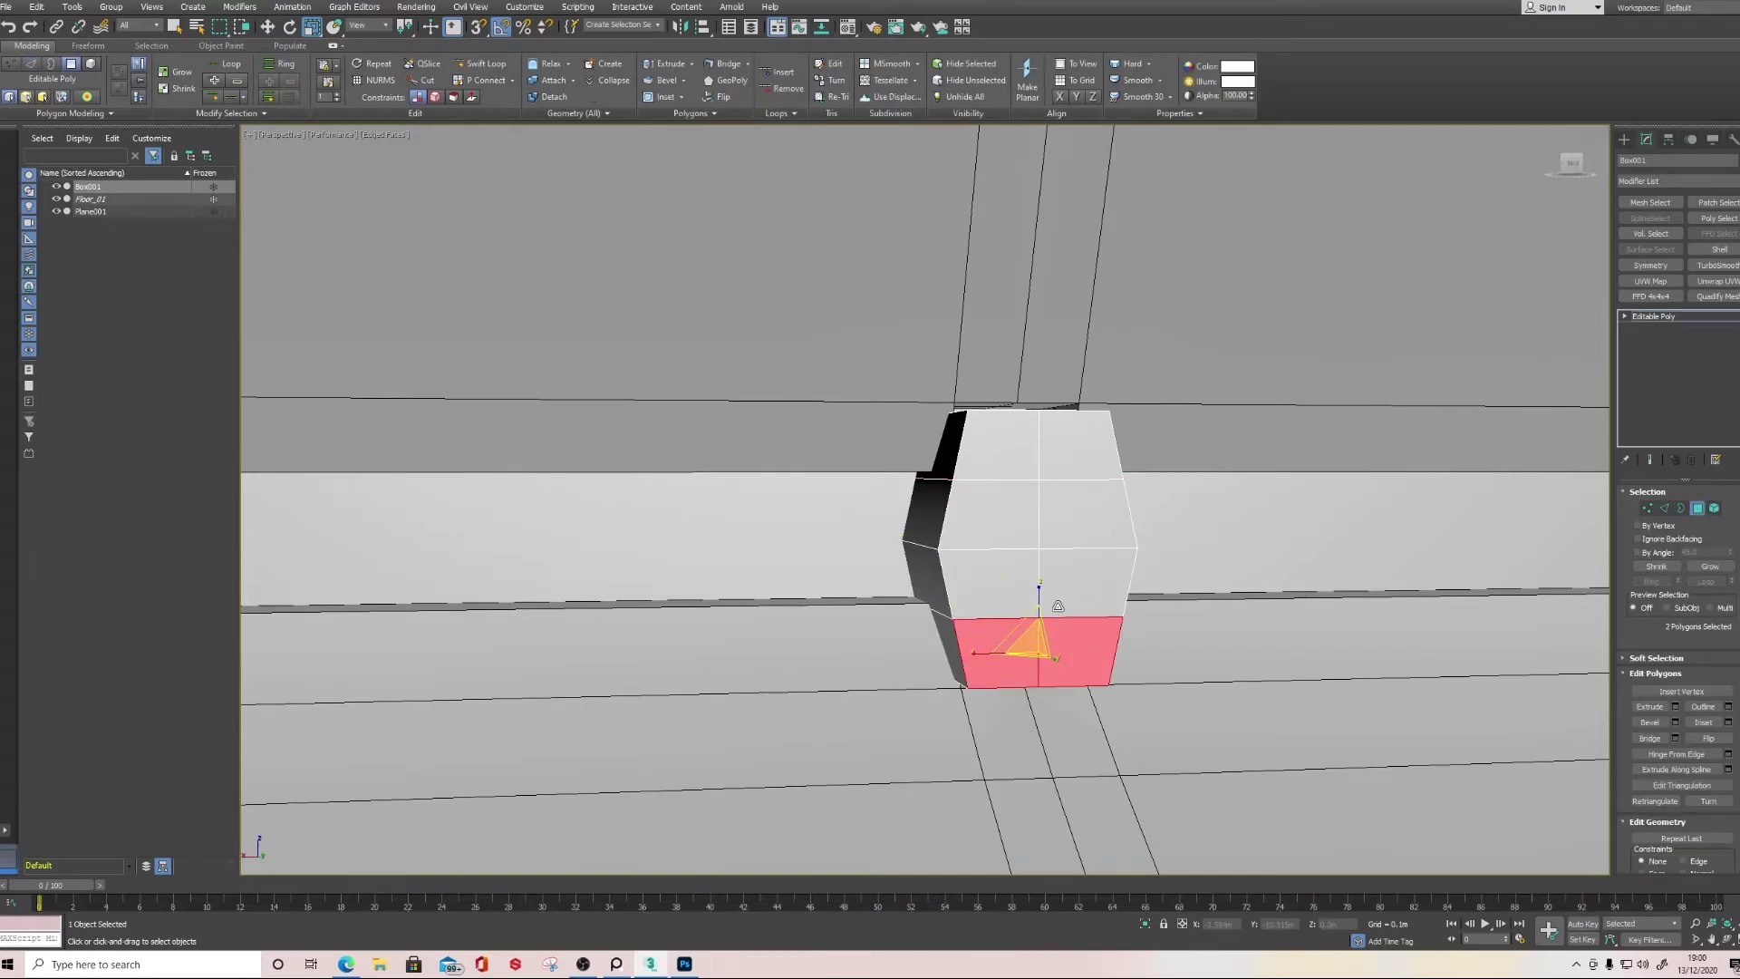
left_click(1087, 584, "ctrl")
left_click(997, 582, "ctrl")
left_click(992, 514, "ctrl")
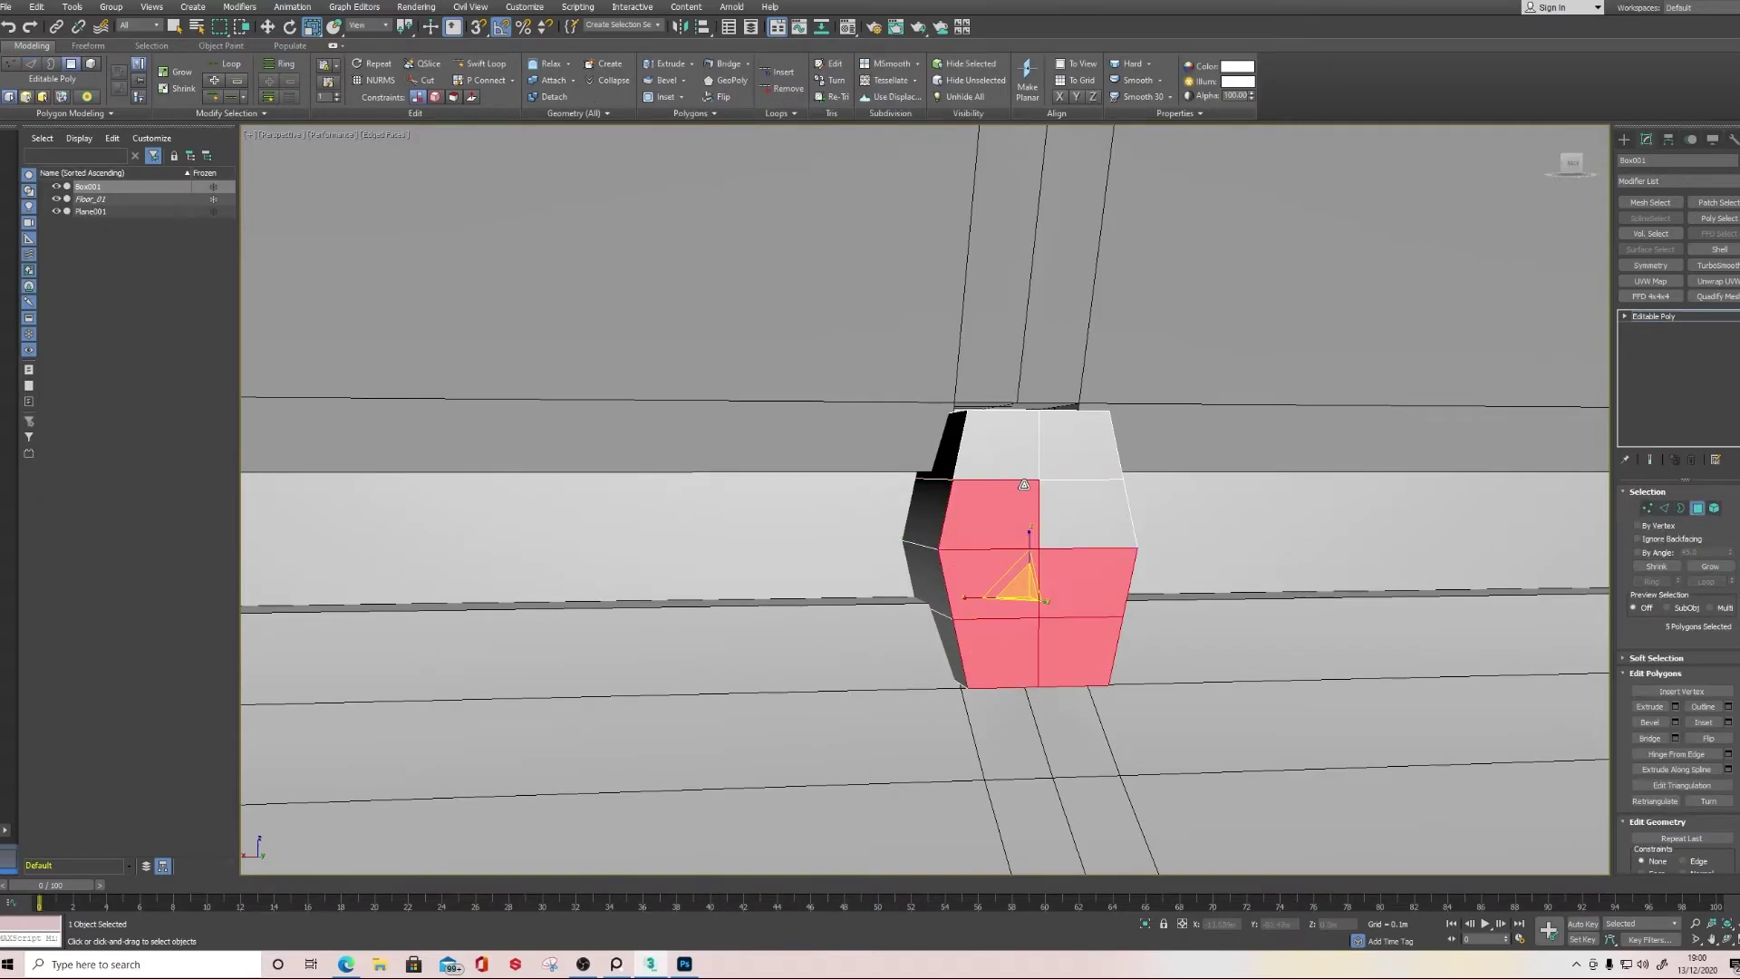
left_click(997, 444, "ctrl")
left_click(1078, 444, "ctrl")
left_click(1087, 514, "ctrl")
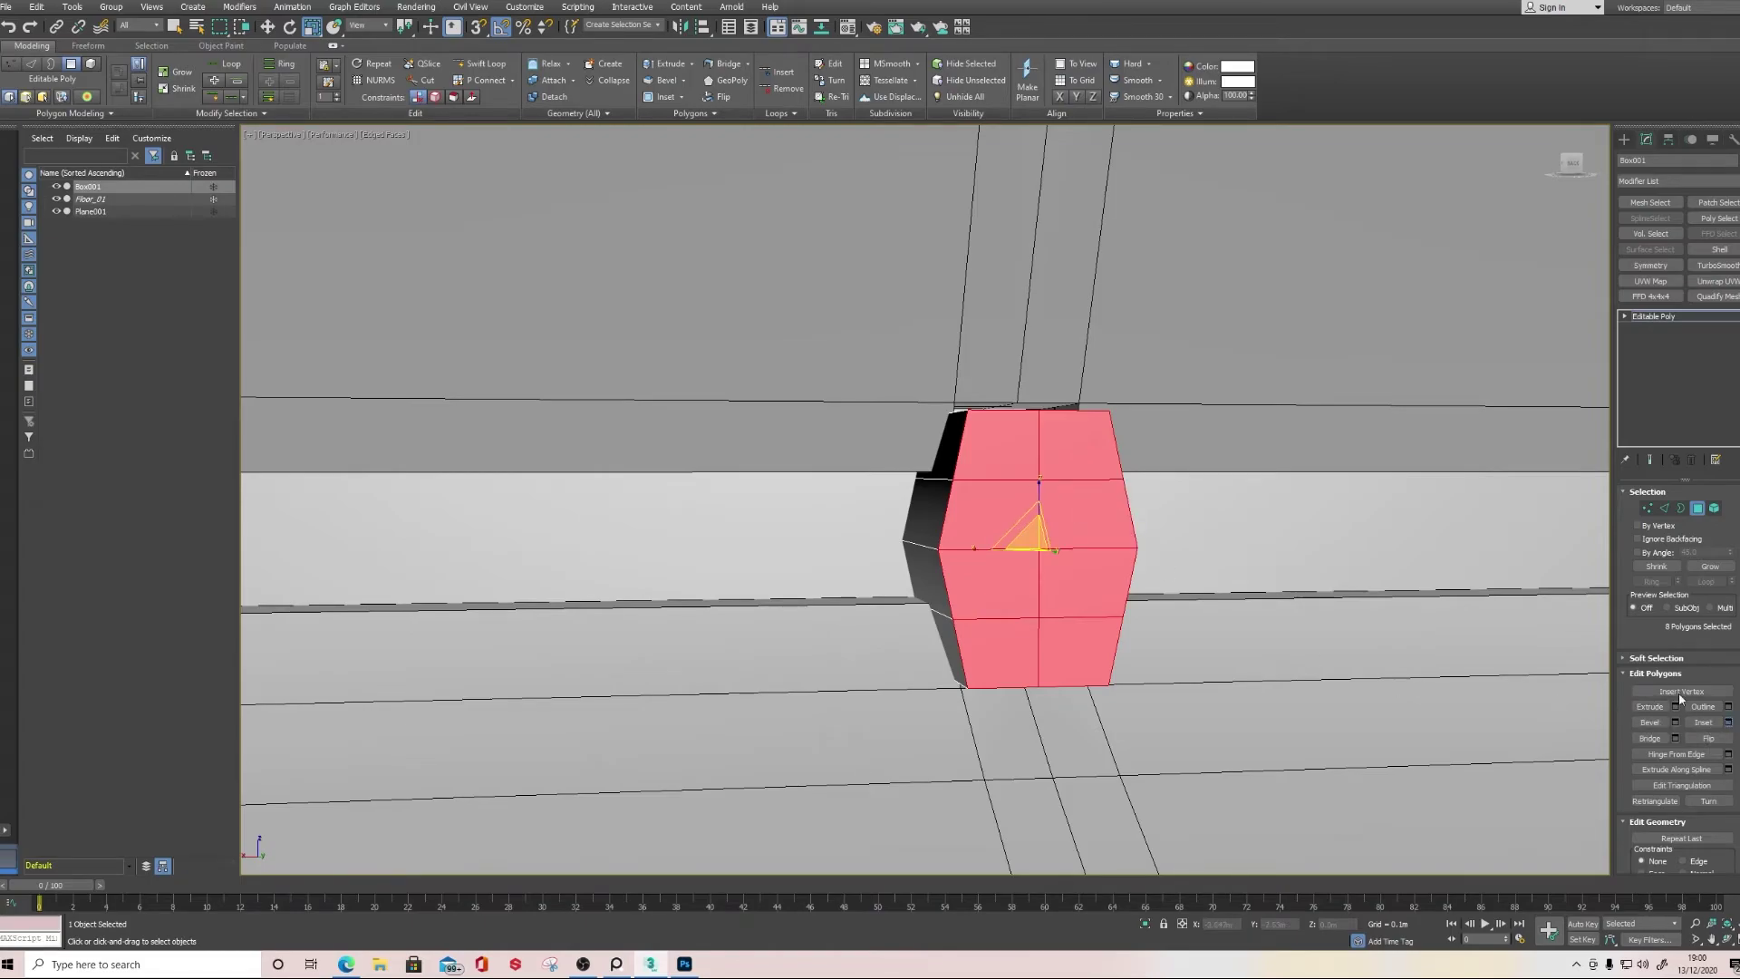
left_click(1729, 722)
left_click_drag(936, 527, 940, 514)
left_click(975, 547)
Chamfer the box's top, middle and bottom depth edges on both sides to flatten its six corners
key("2")
left_click(954, 422)
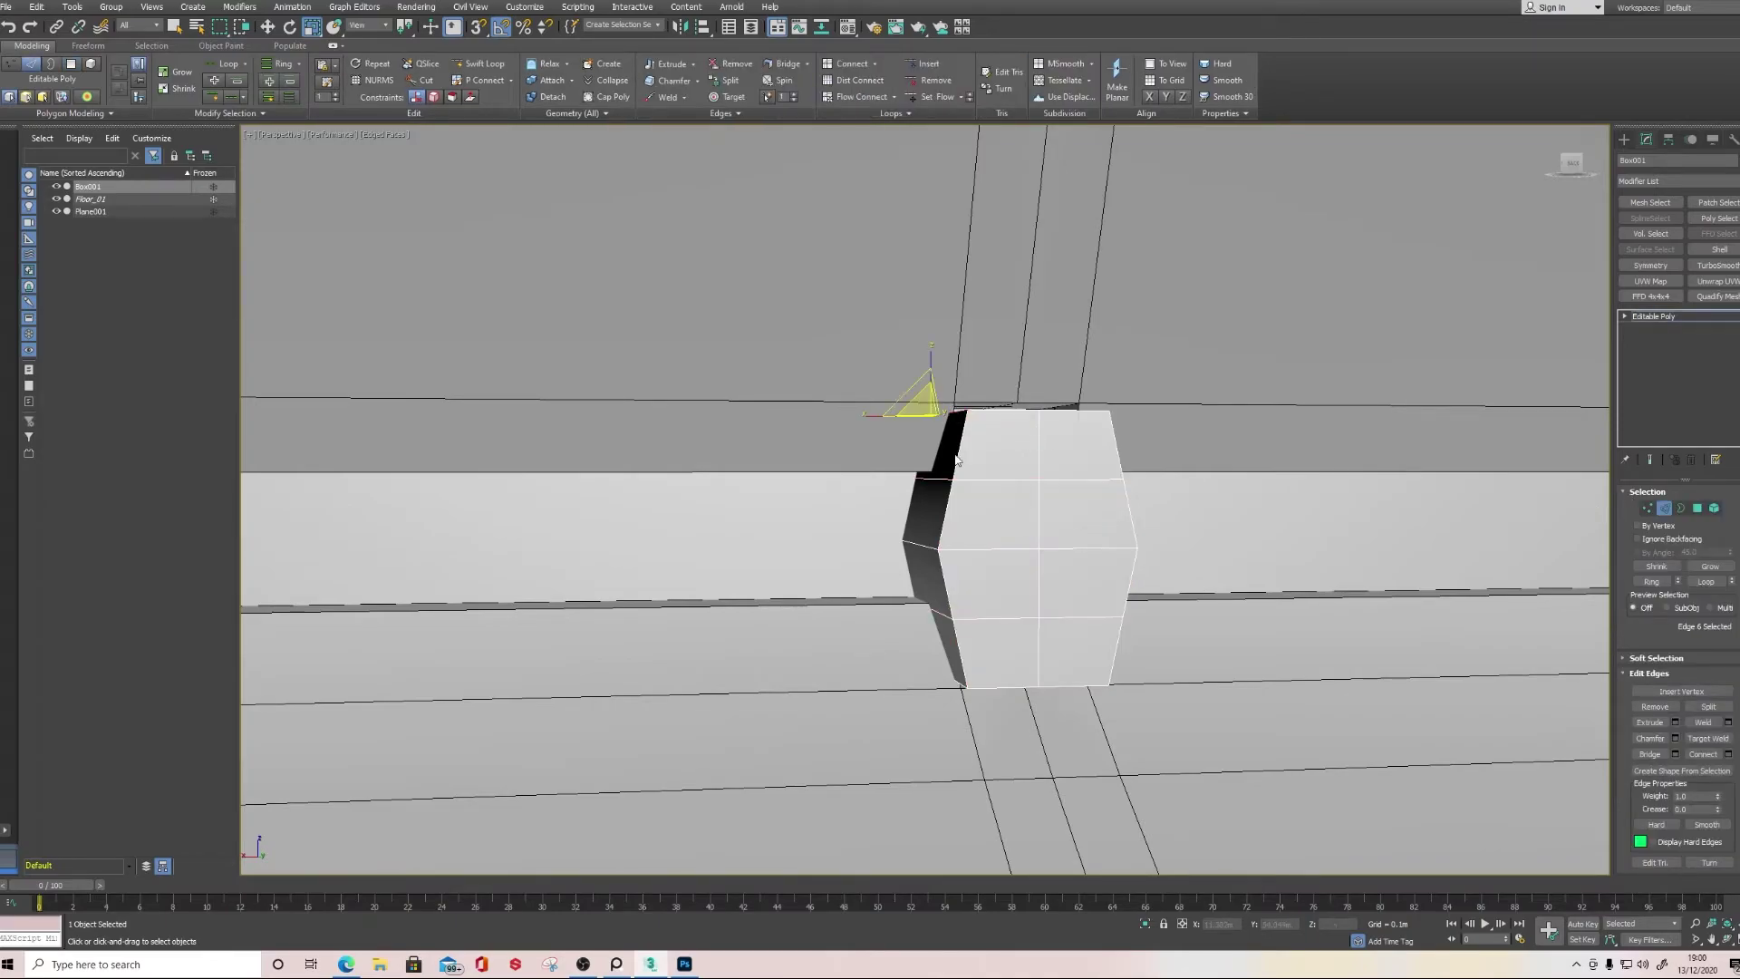
left_click(955, 682, "ctrl")
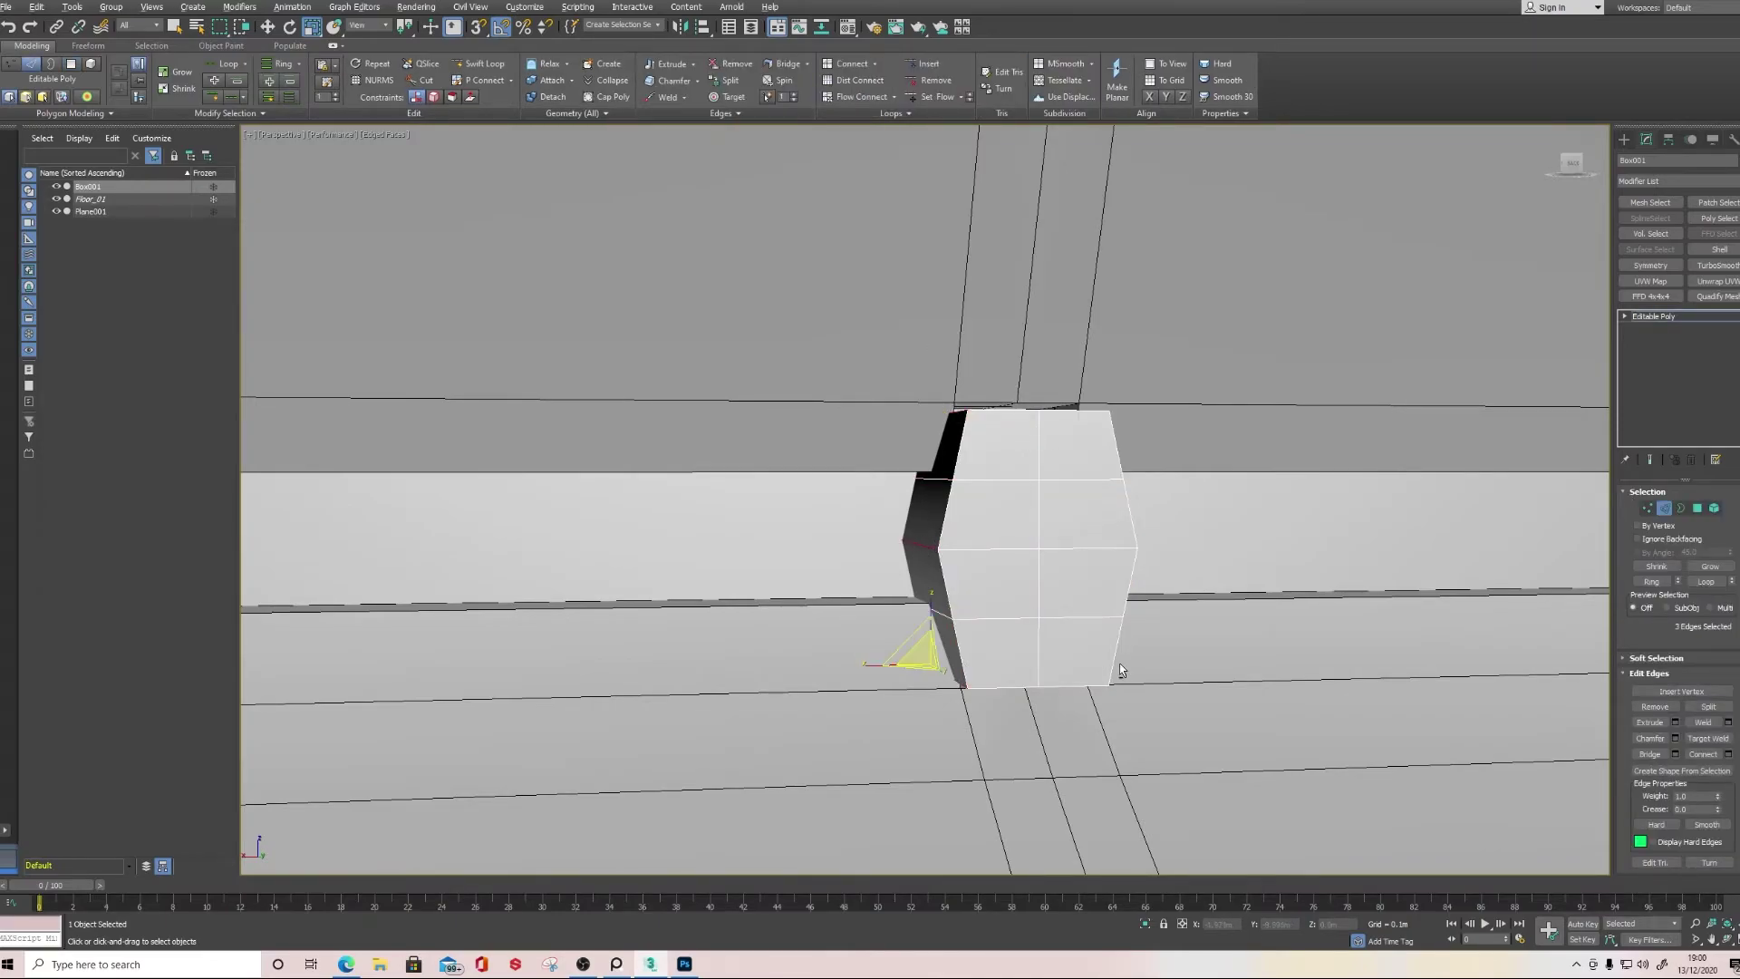
middle_click_drag(1123, 670, 983, 654, "alt")
left_click(967, 676, "ctrl")
left_click(1009, 534, "ctrl")
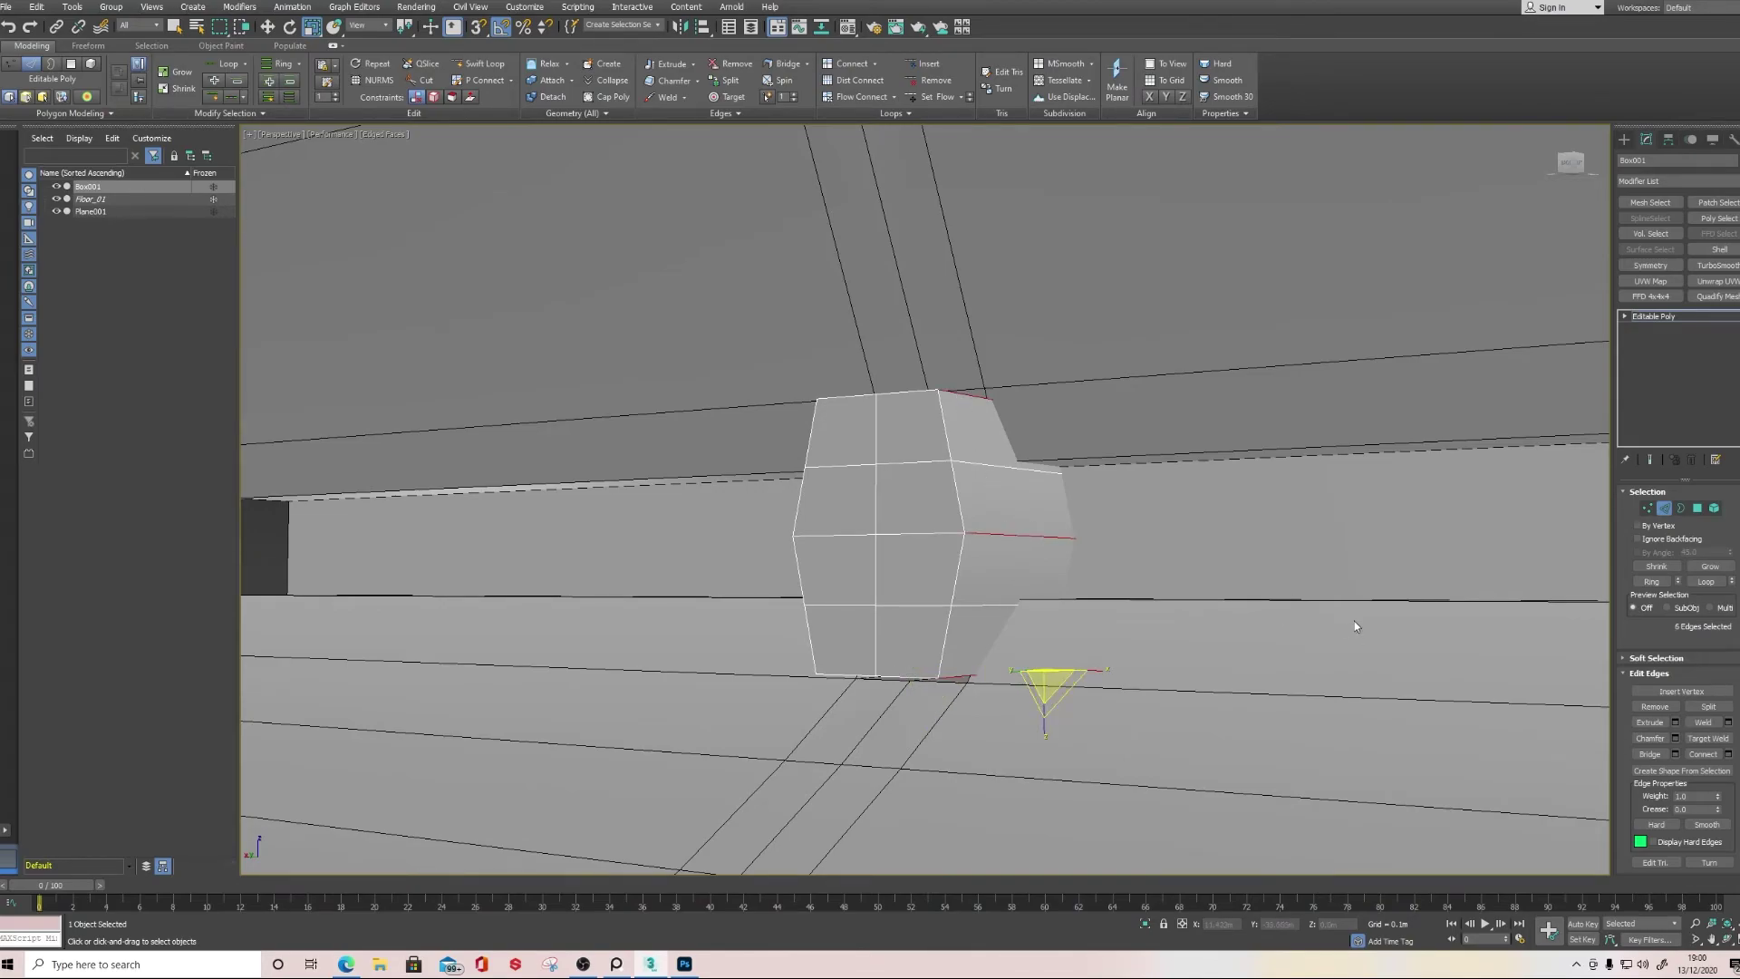
left_click(1675, 738)
middle_click_drag(1127, 522, 1120, 503, "alt")
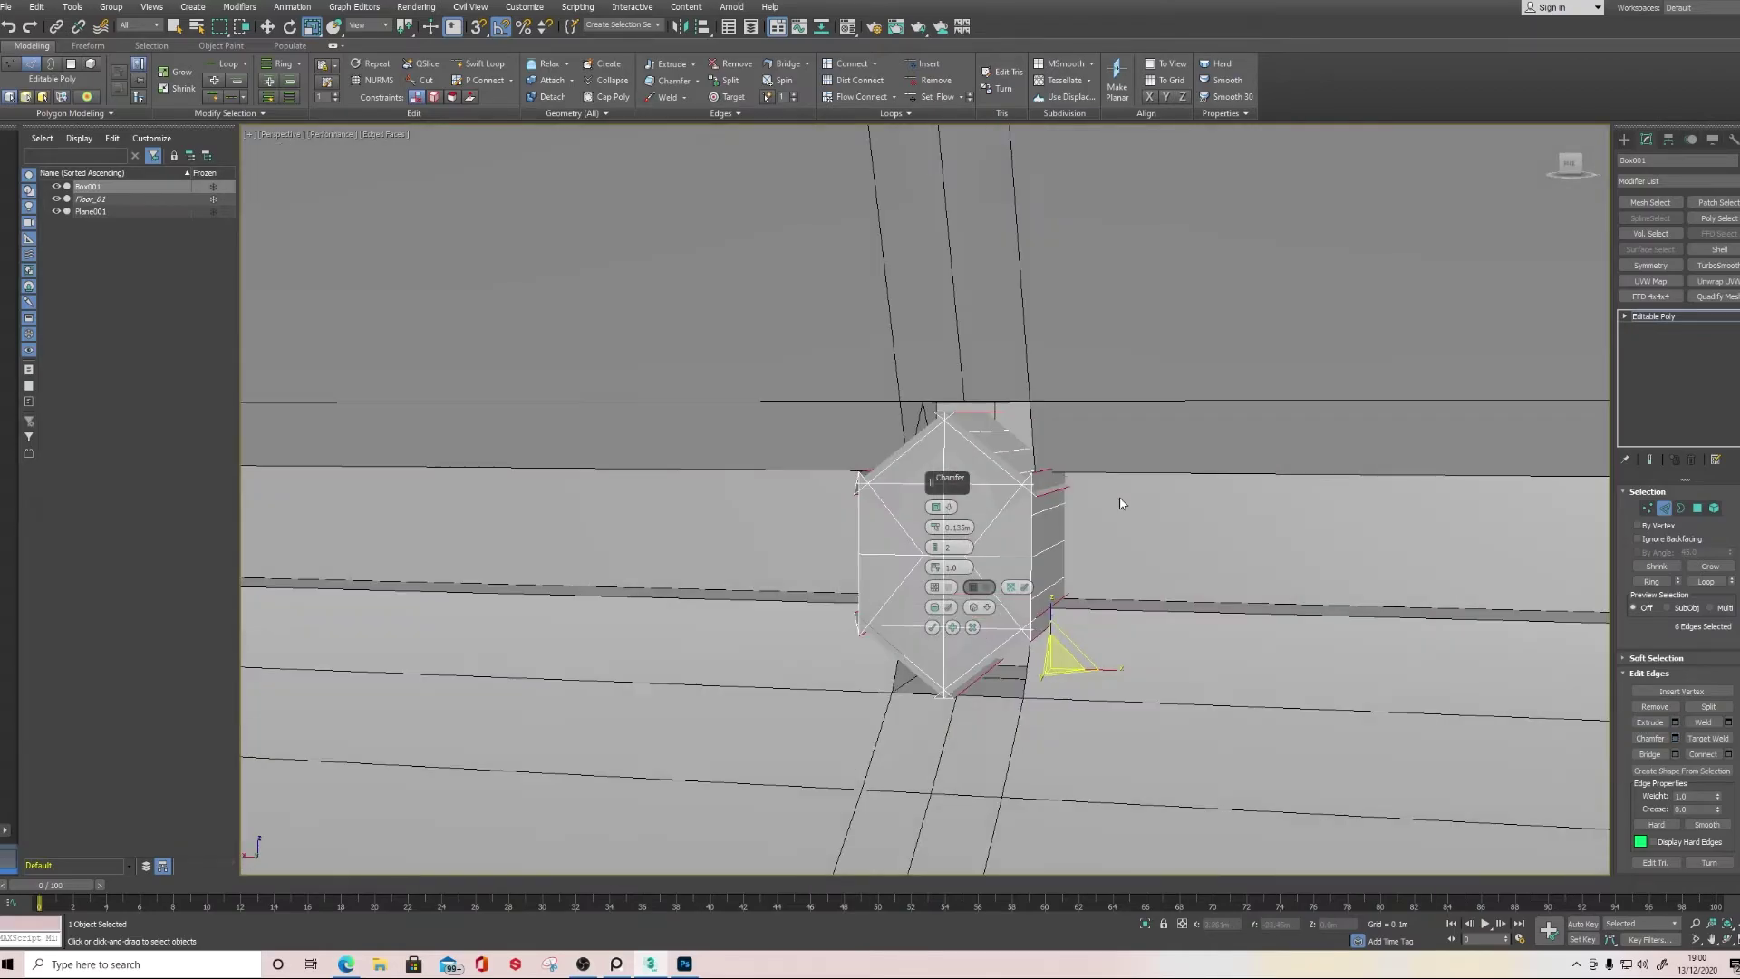
left_click_drag(937, 528, 950, 564)
left_click(939, 508)
left_click(936, 551)
left_click(933, 626)
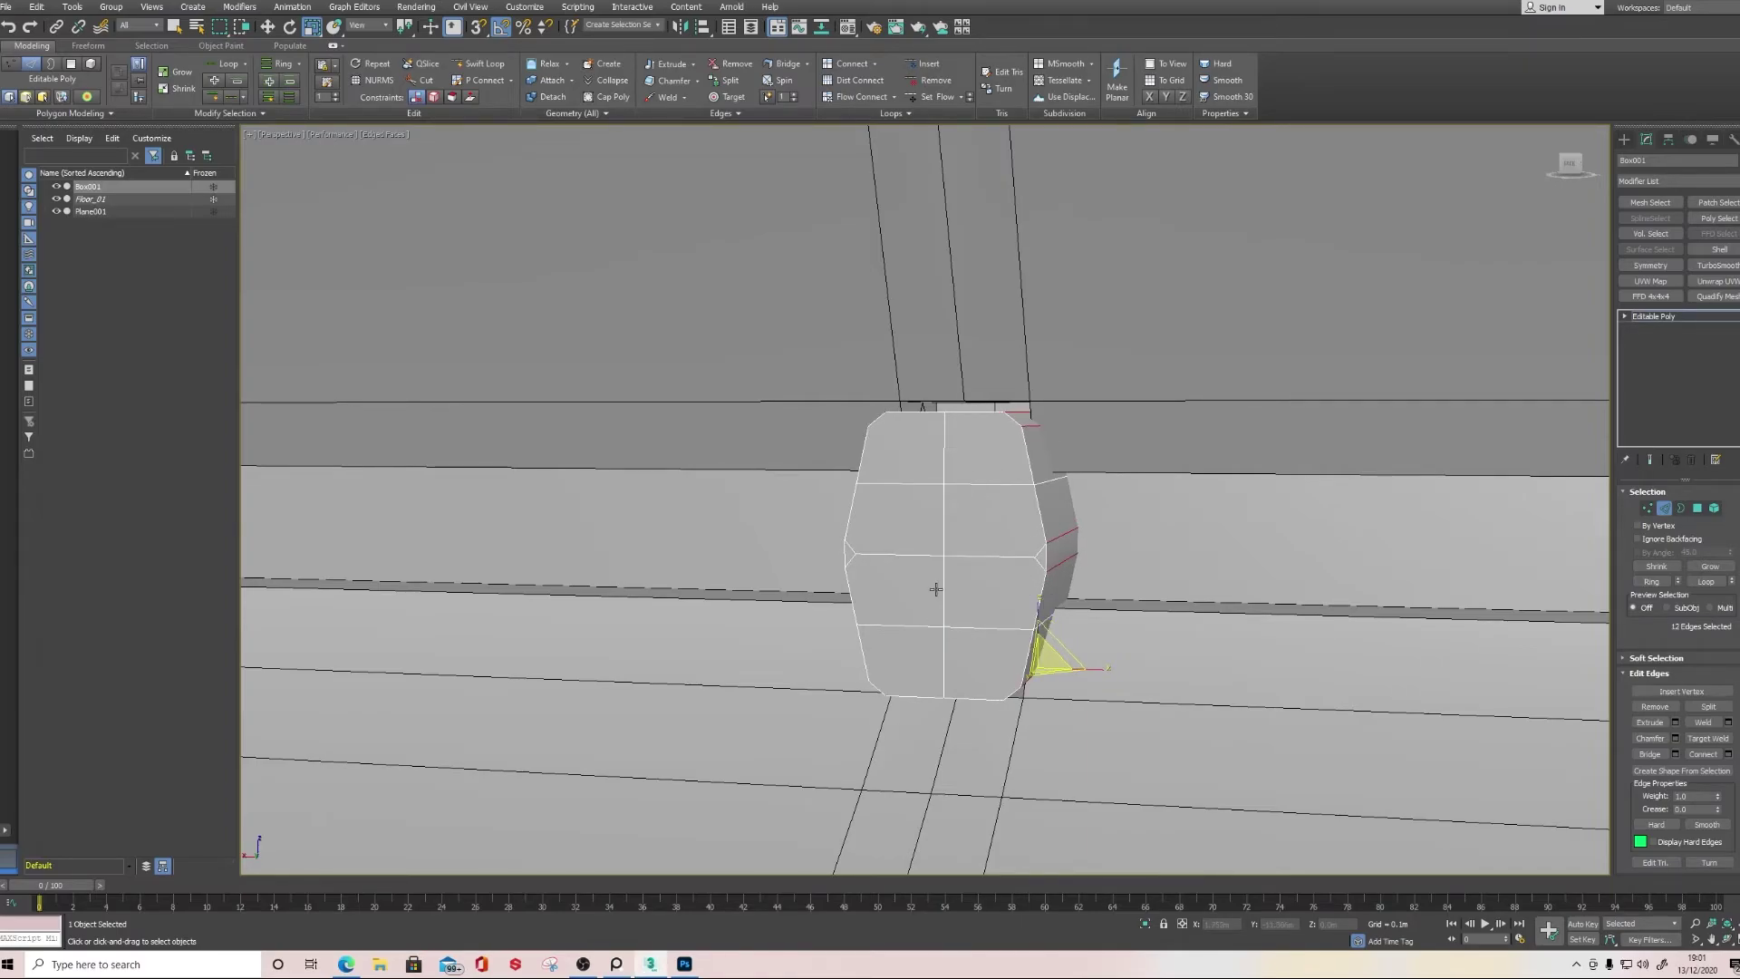
Delete the box's middle front polygons, including the two small triangles at the side corners
scroll(856, 562, "up", 5)
middle_click_drag(1136, 579, 1072, 557)
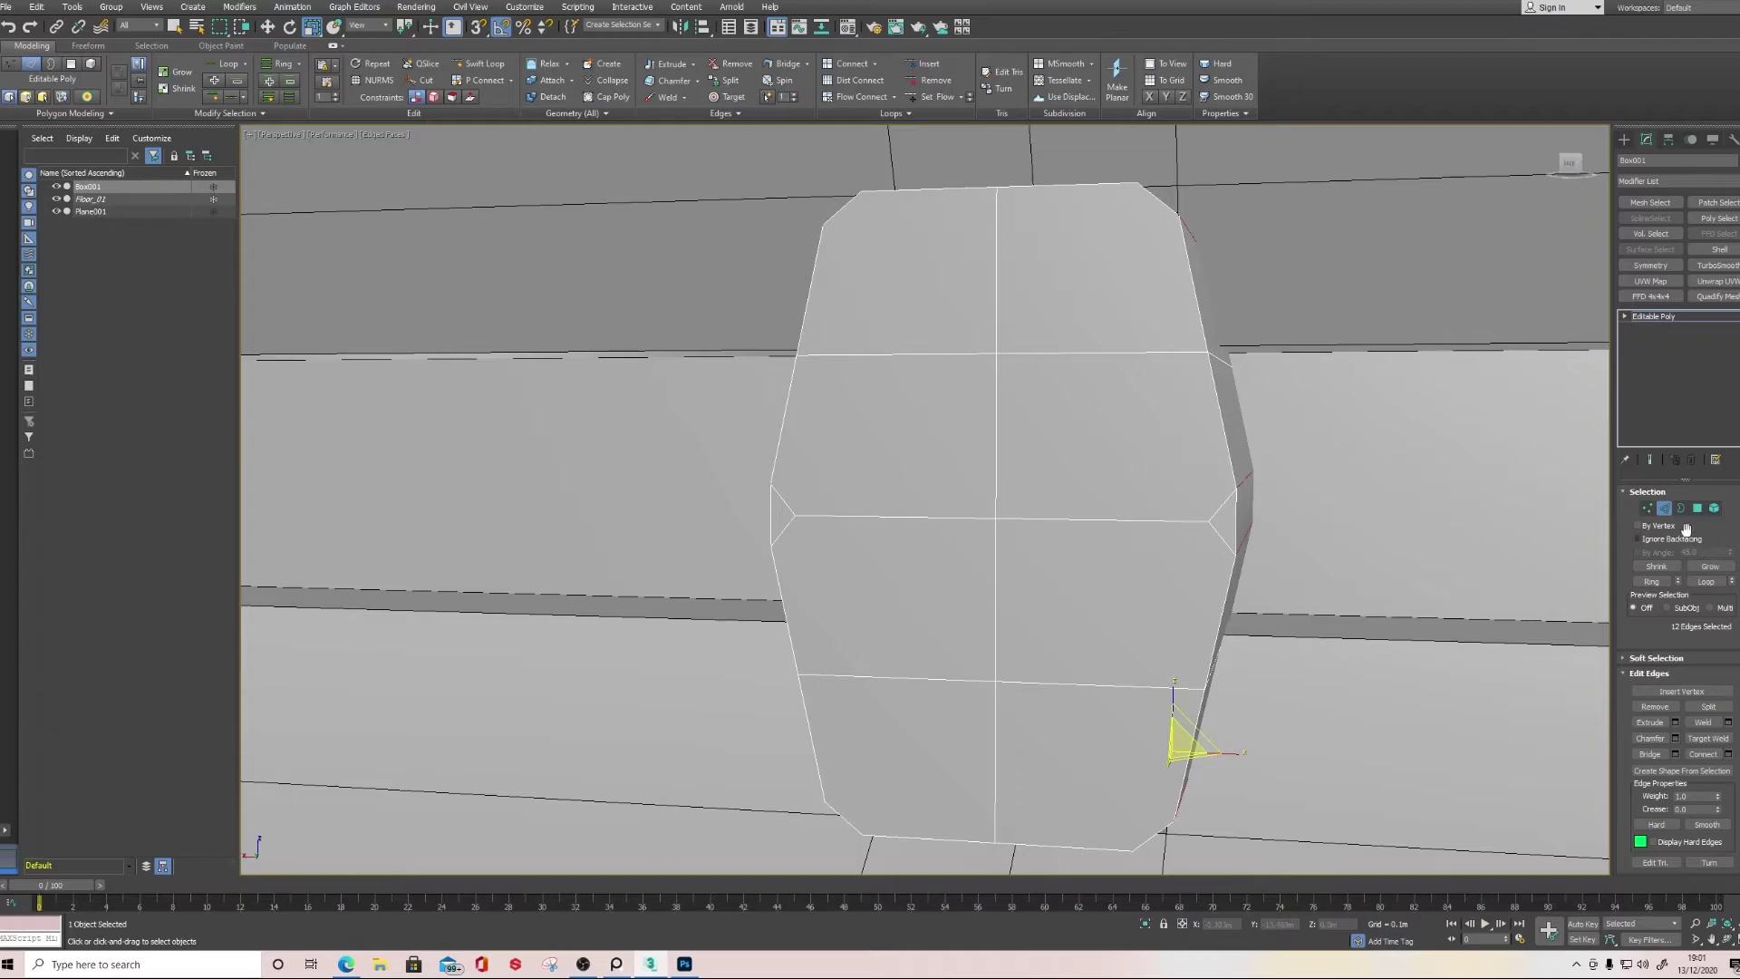
left_click(1698, 508)
left_click(1042, 597)
left_click(950, 584, "ctrl")
left_click(915, 435, "ctrl")
left_click(1057, 468, "ctrl")
left_click(1221, 518, "ctrl")
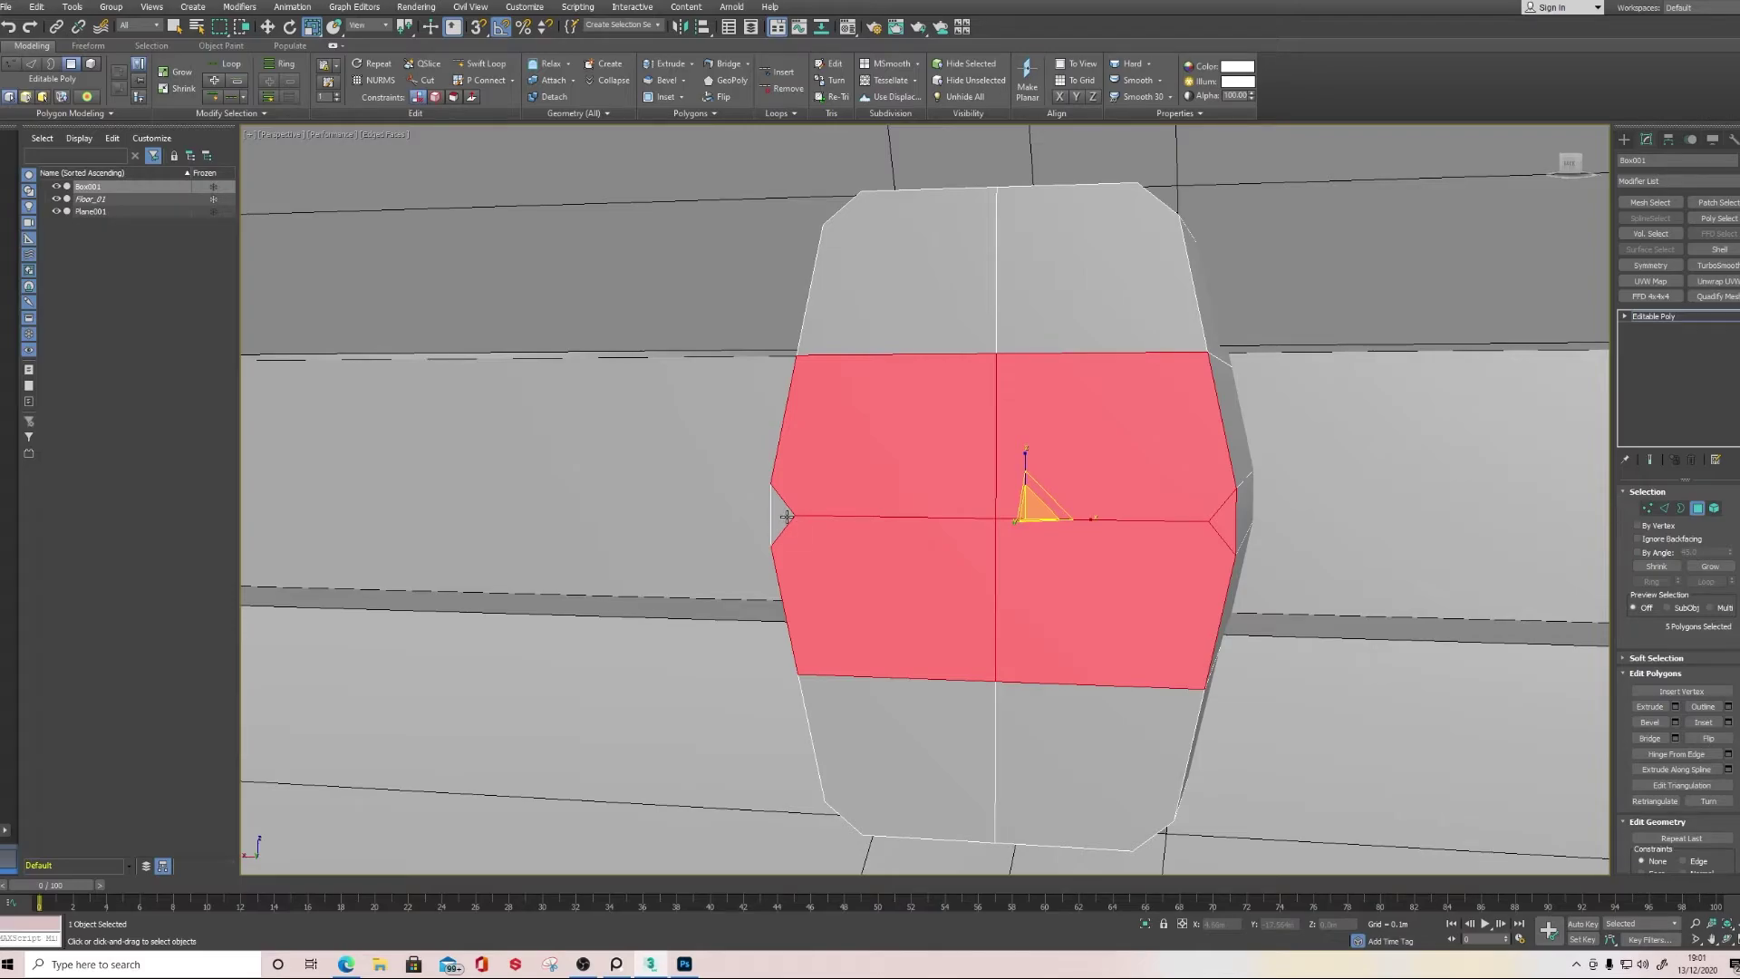
left_click(787, 516, "ctrl")
key("Delete")
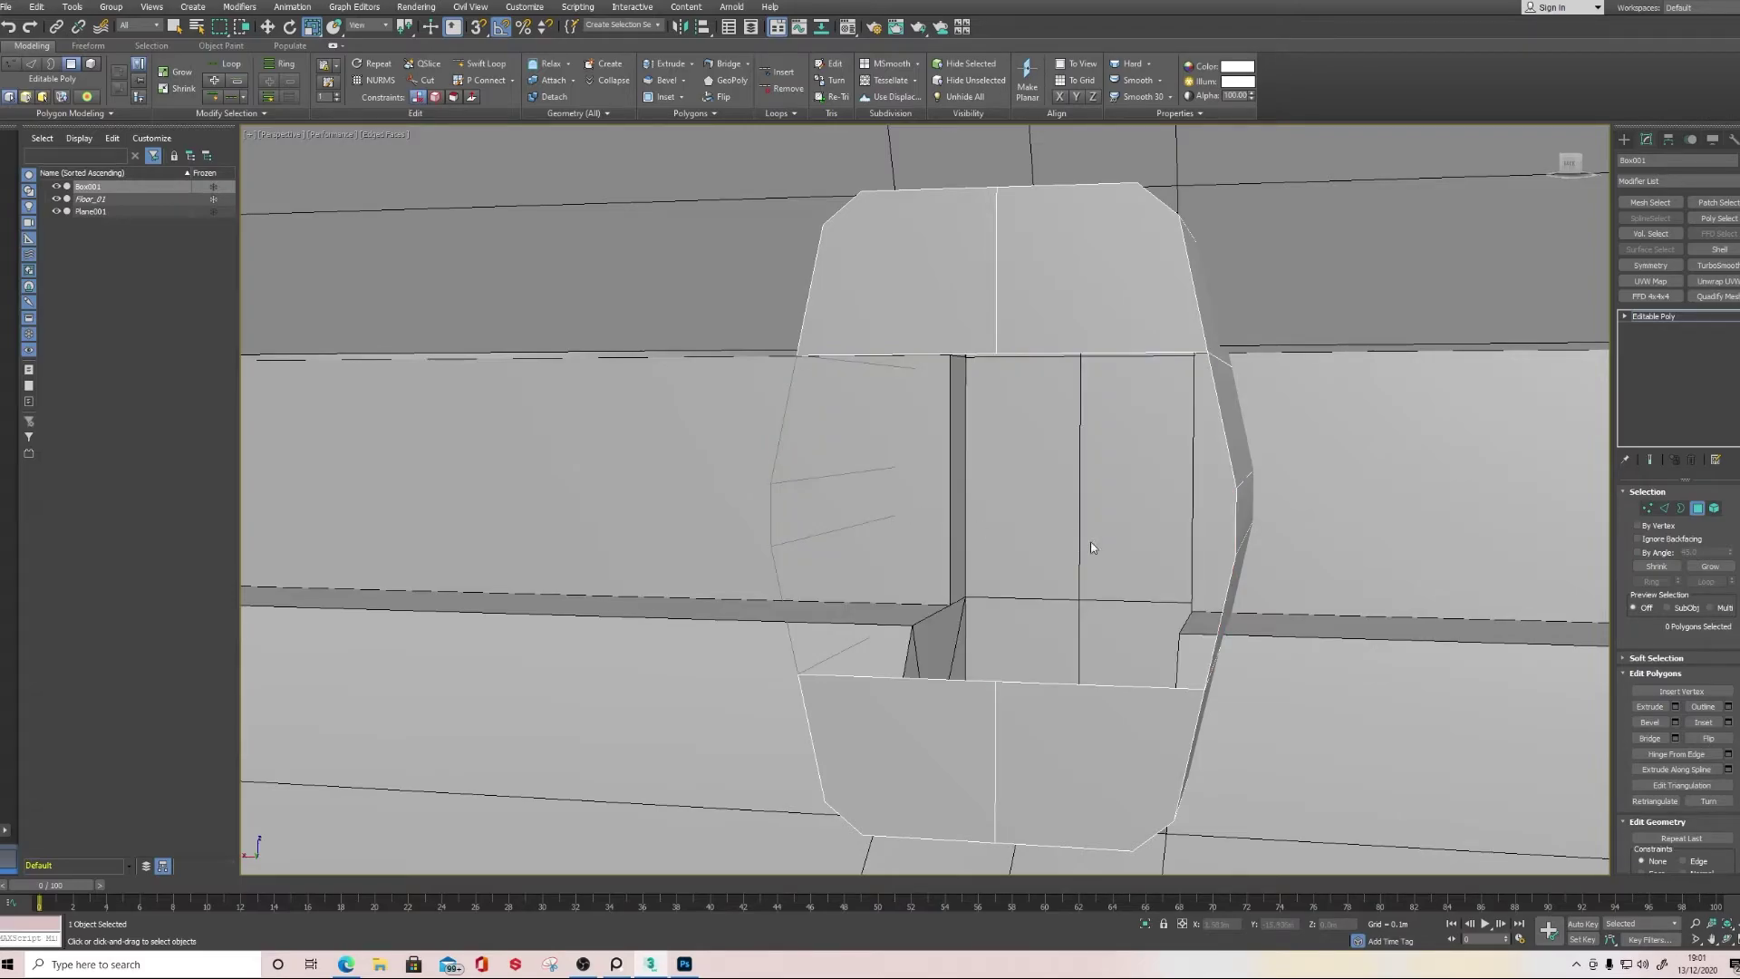
Bridge the two upper slanted side edges across the box's front opening
left_click(1664, 509)
left_click(790, 422)
left_click(1218, 435, "ctrl")
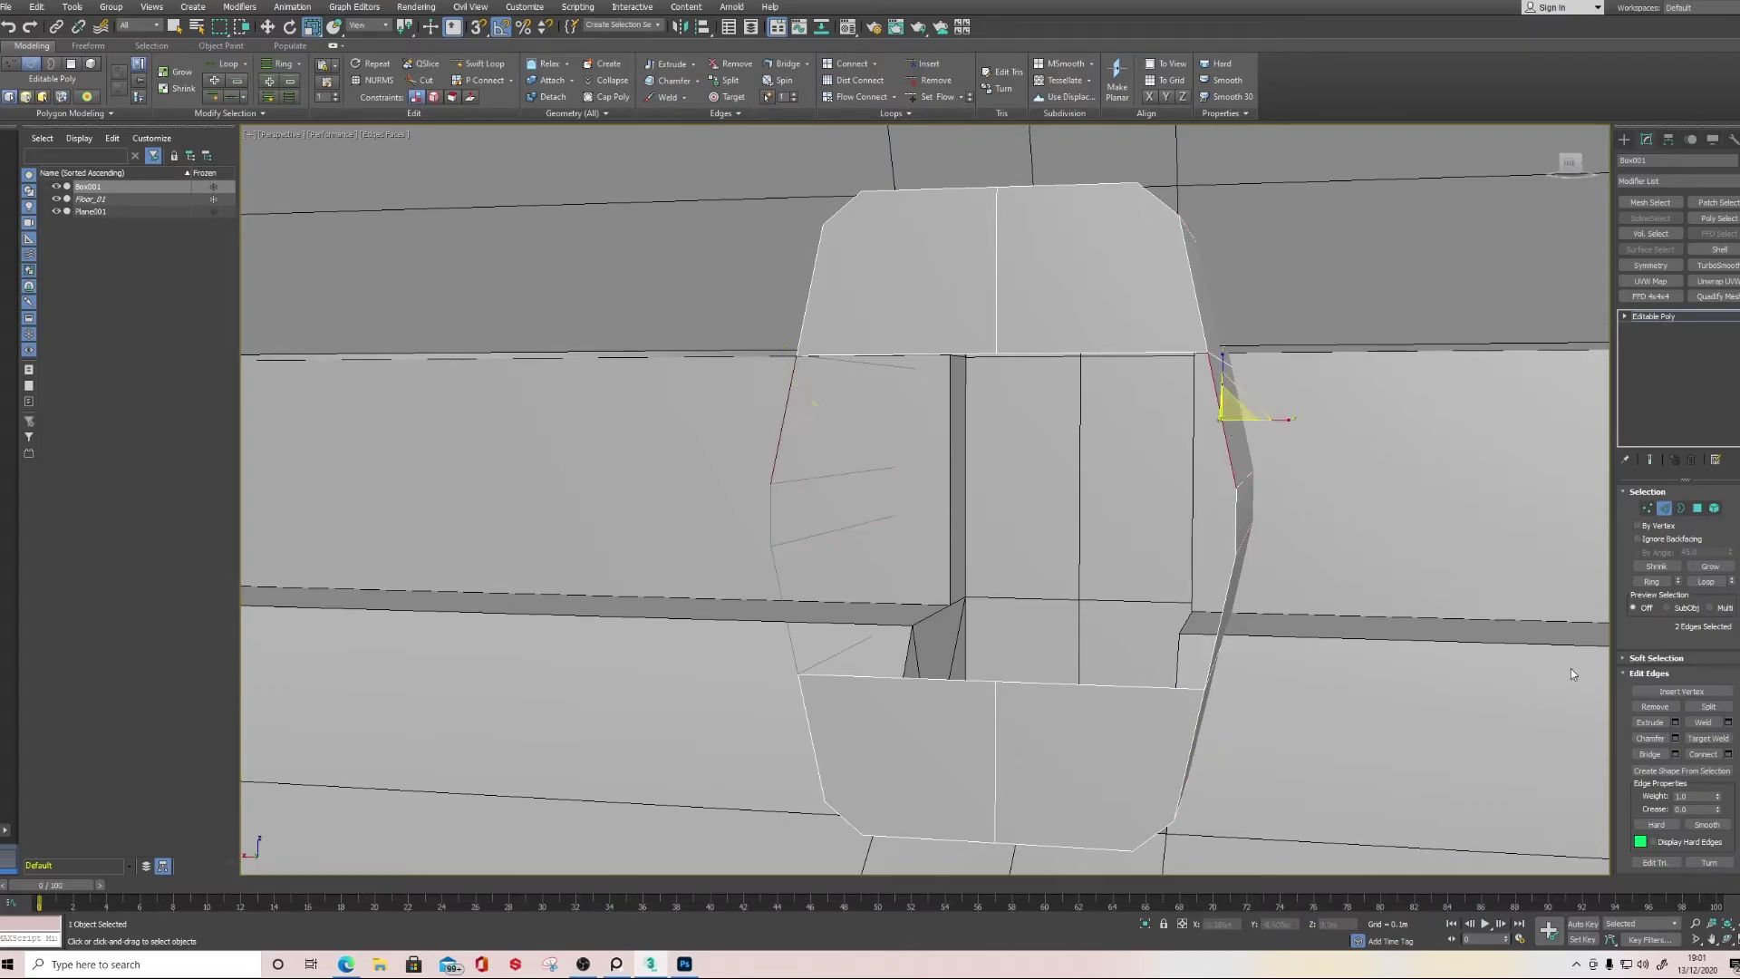
left_click(1649, 754)
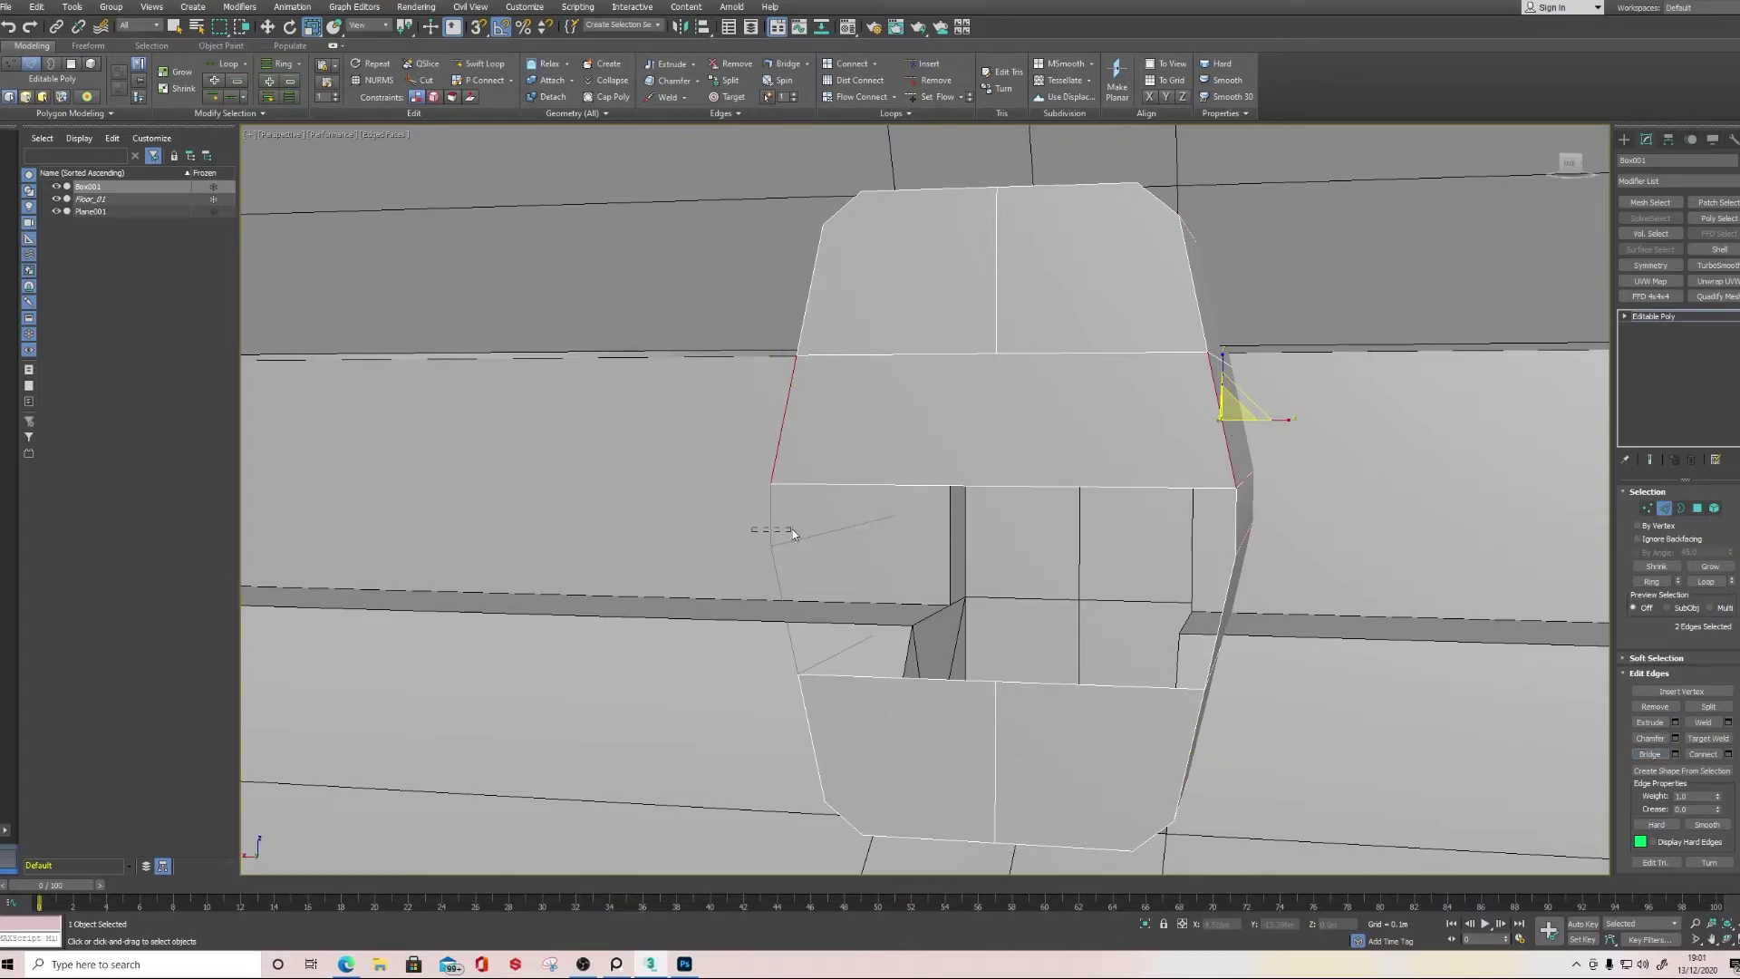
Undo the bridge across the upper part of the box's front opening
left_click_drag(788, 530, 792, 530)
key("ctrl+z")
key("ctrl+z")
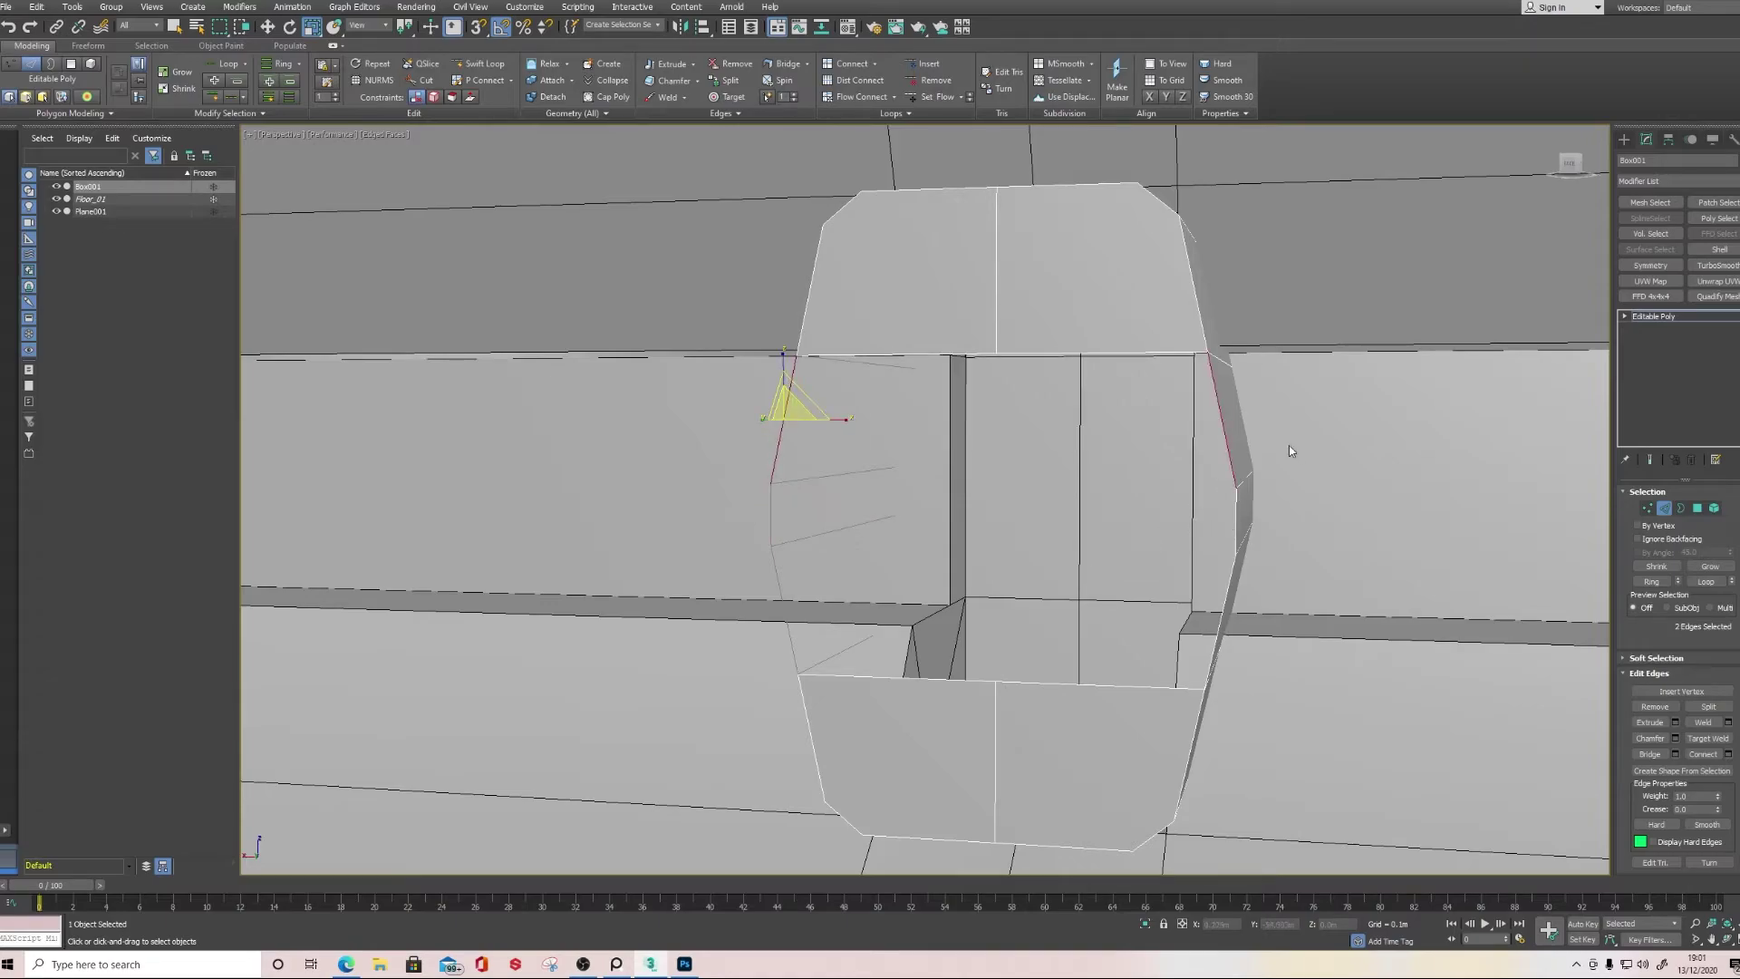
Extend the three open edges on the front opening's right side to the box's centre line and make them planar in X
left_click(1239, 444)
left_click(1223, 437)
left_click(1236, 509, "ctrl")
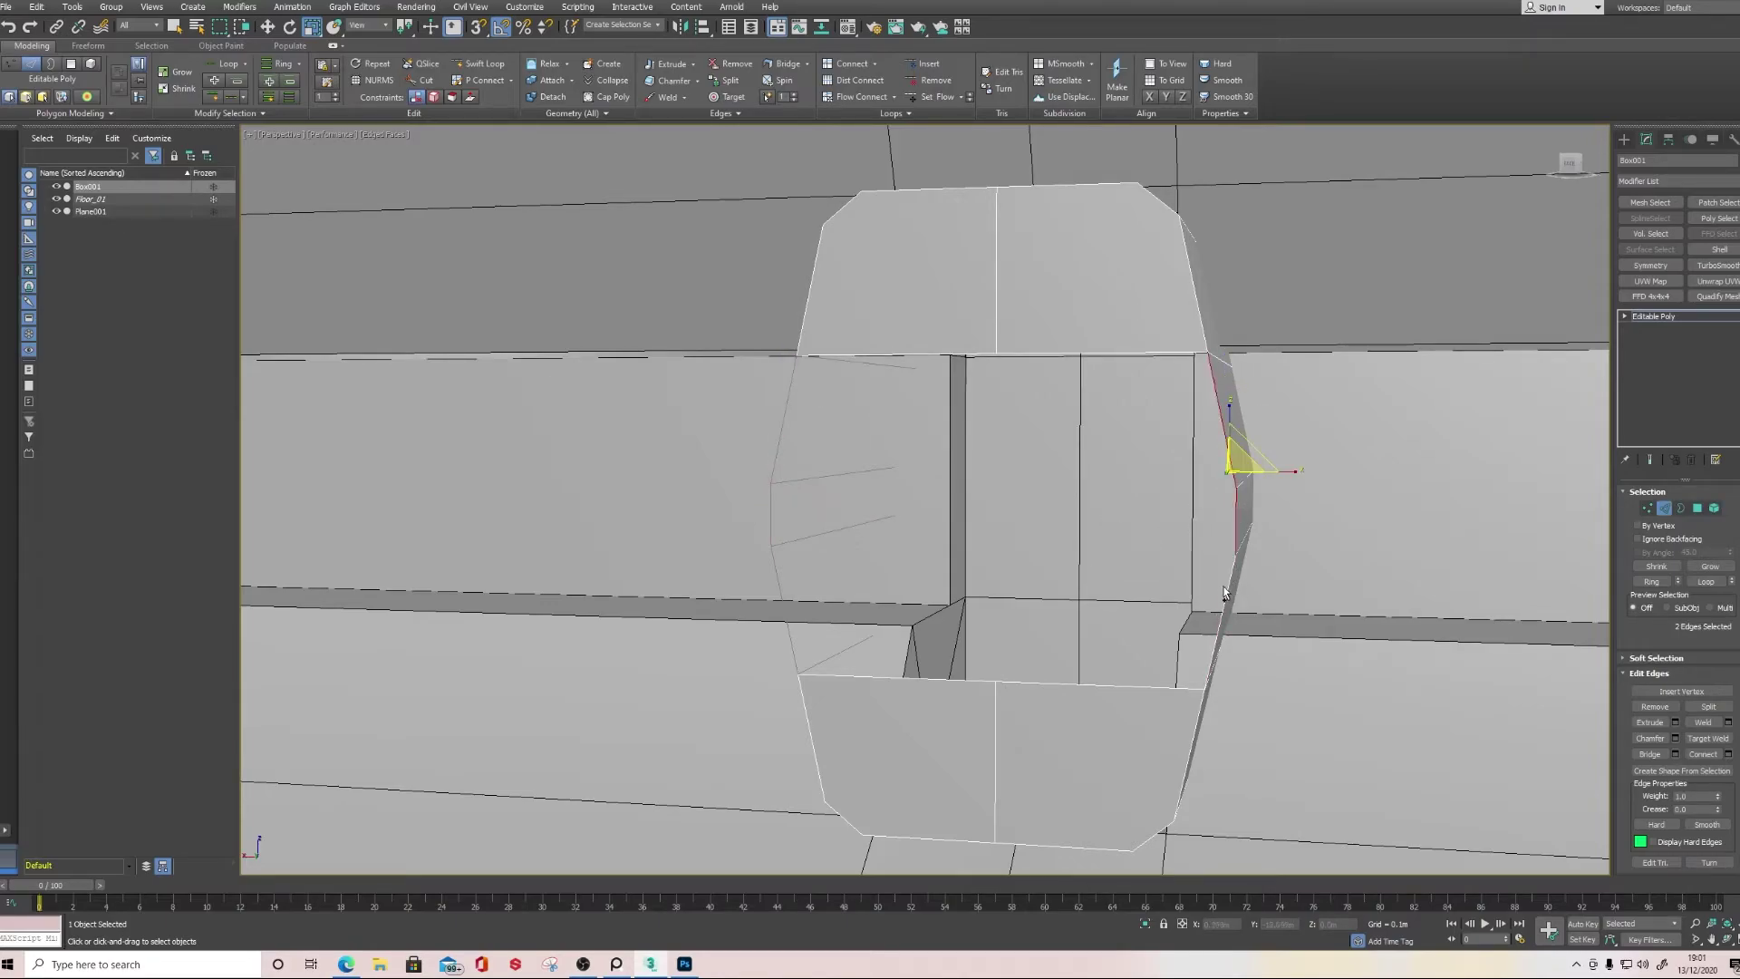
left_click(1226, 595, "ctrl")
key("w")
left_click_drag(1183, 521, 997, 518)
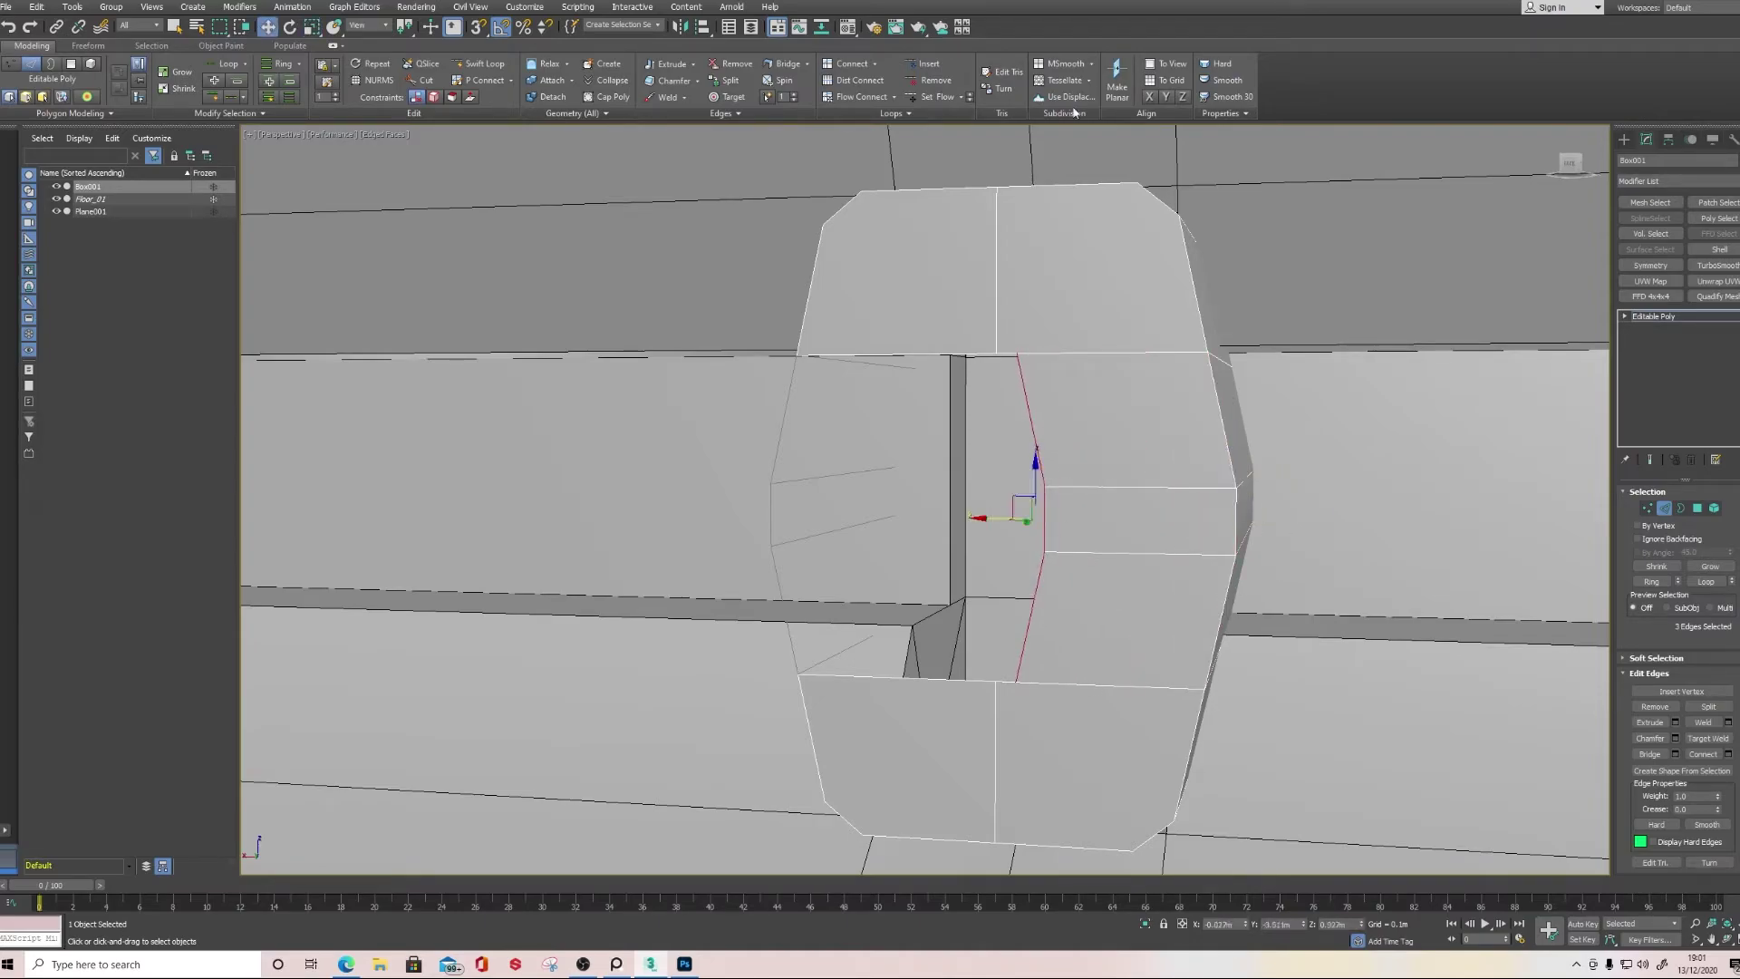
left_click(1181, 96)
key("ctrl+z")
left_click(1149, 96)
left_click_drag(983, 517, 957, 522)
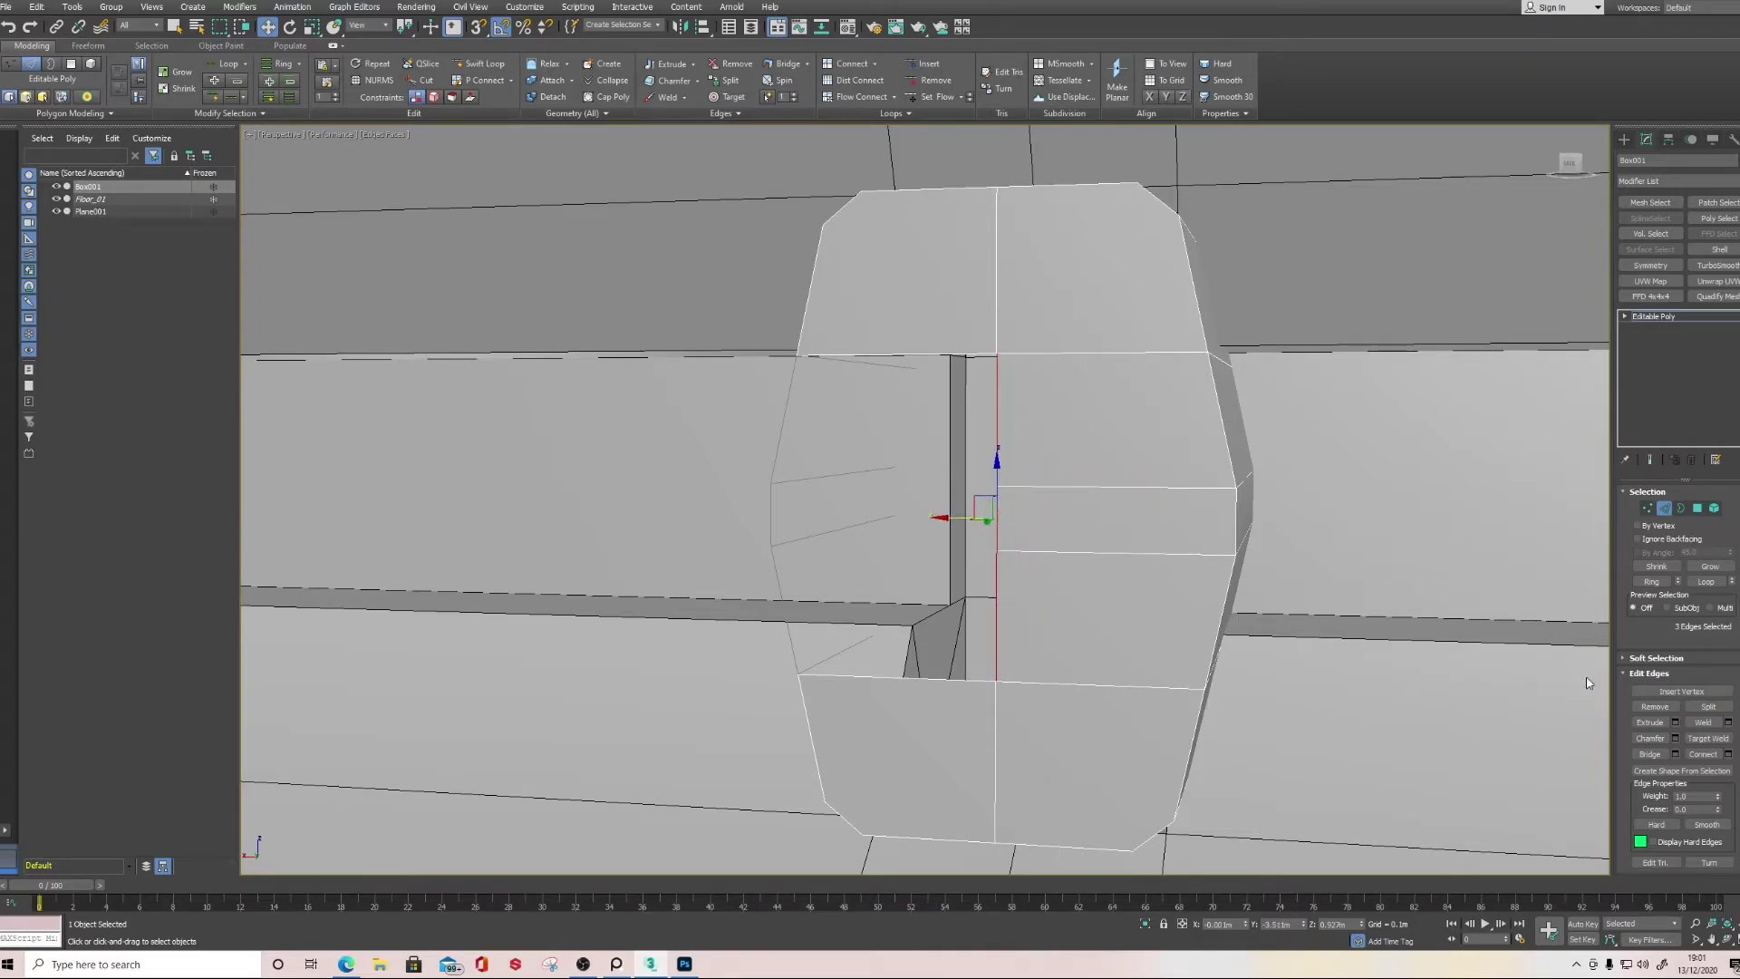
Try to delete the polygons forming the left half of the box
left_click(1697, 508)
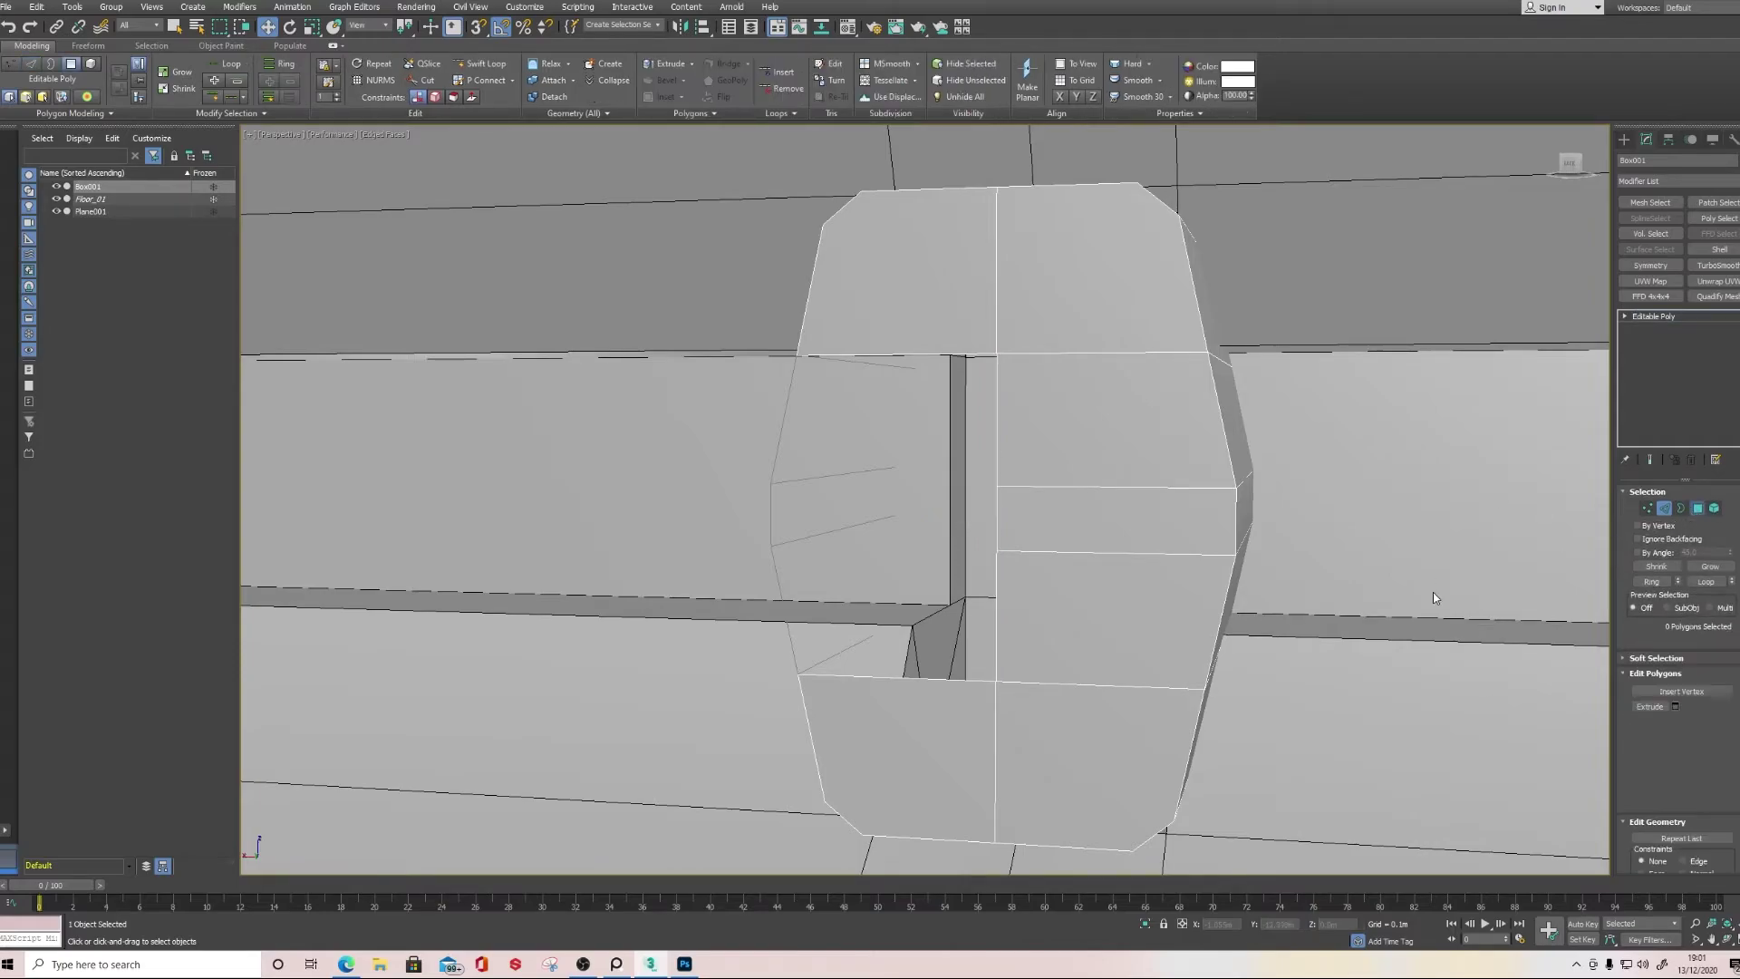
scroll(1368, 576, "down", 3)
middle_click_drag(1088, 571, 1168, 542)
double_click(1188, 696)
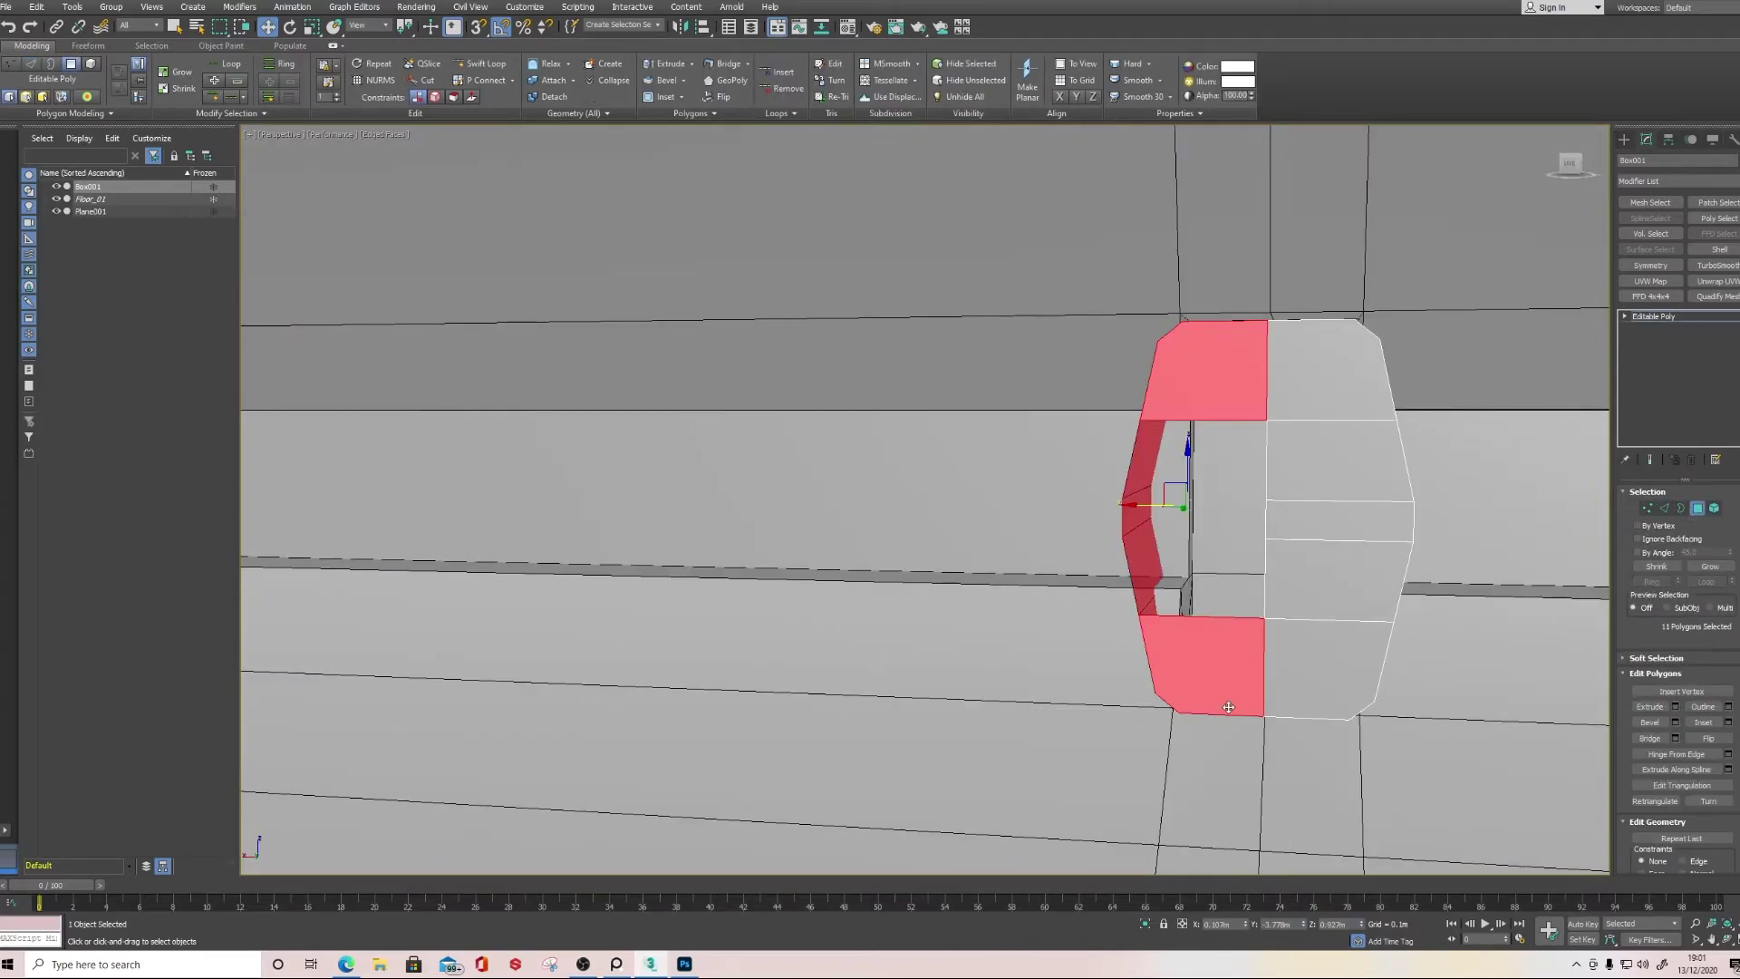
key("Delete")
scroll(1245, 544, "down", 1)
middle_click_drag(1318, 569, 1227, 529)
key("ctrl+z")
scroll(1278, 514, "up", 2)
scroll(1227, 528, "down", 1)
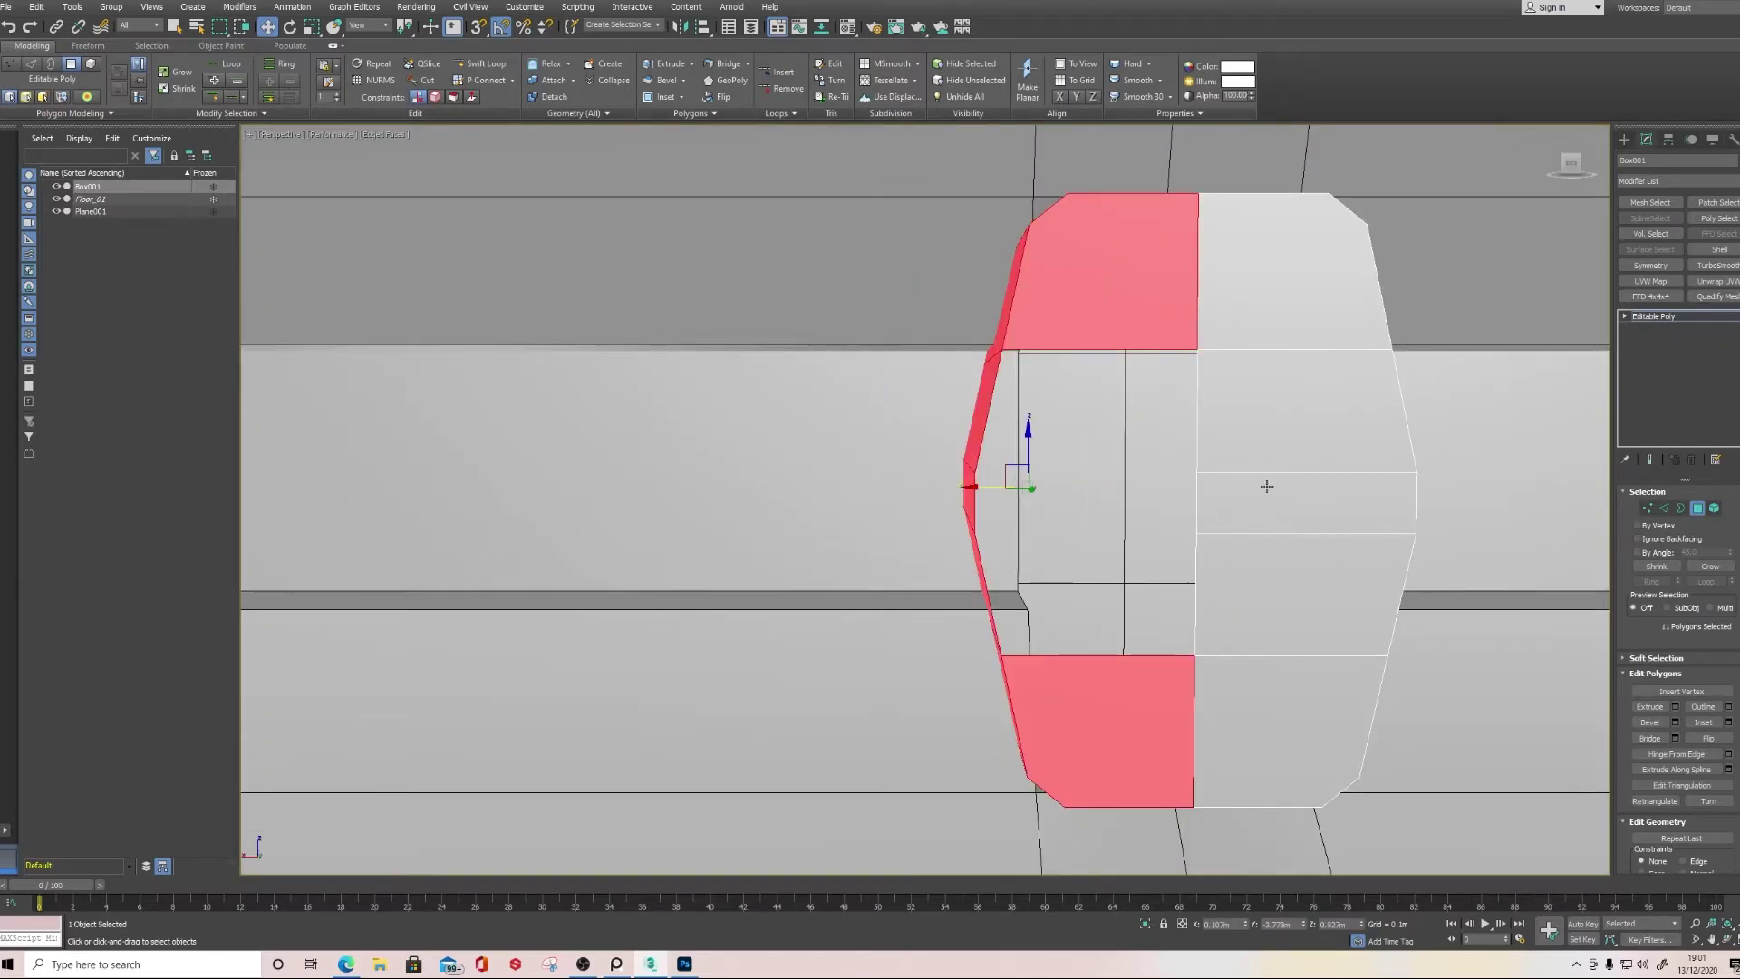
Bridge the upper and middle gaps between the new centre edges and the opening's left side edges
left_click(1664, 509)
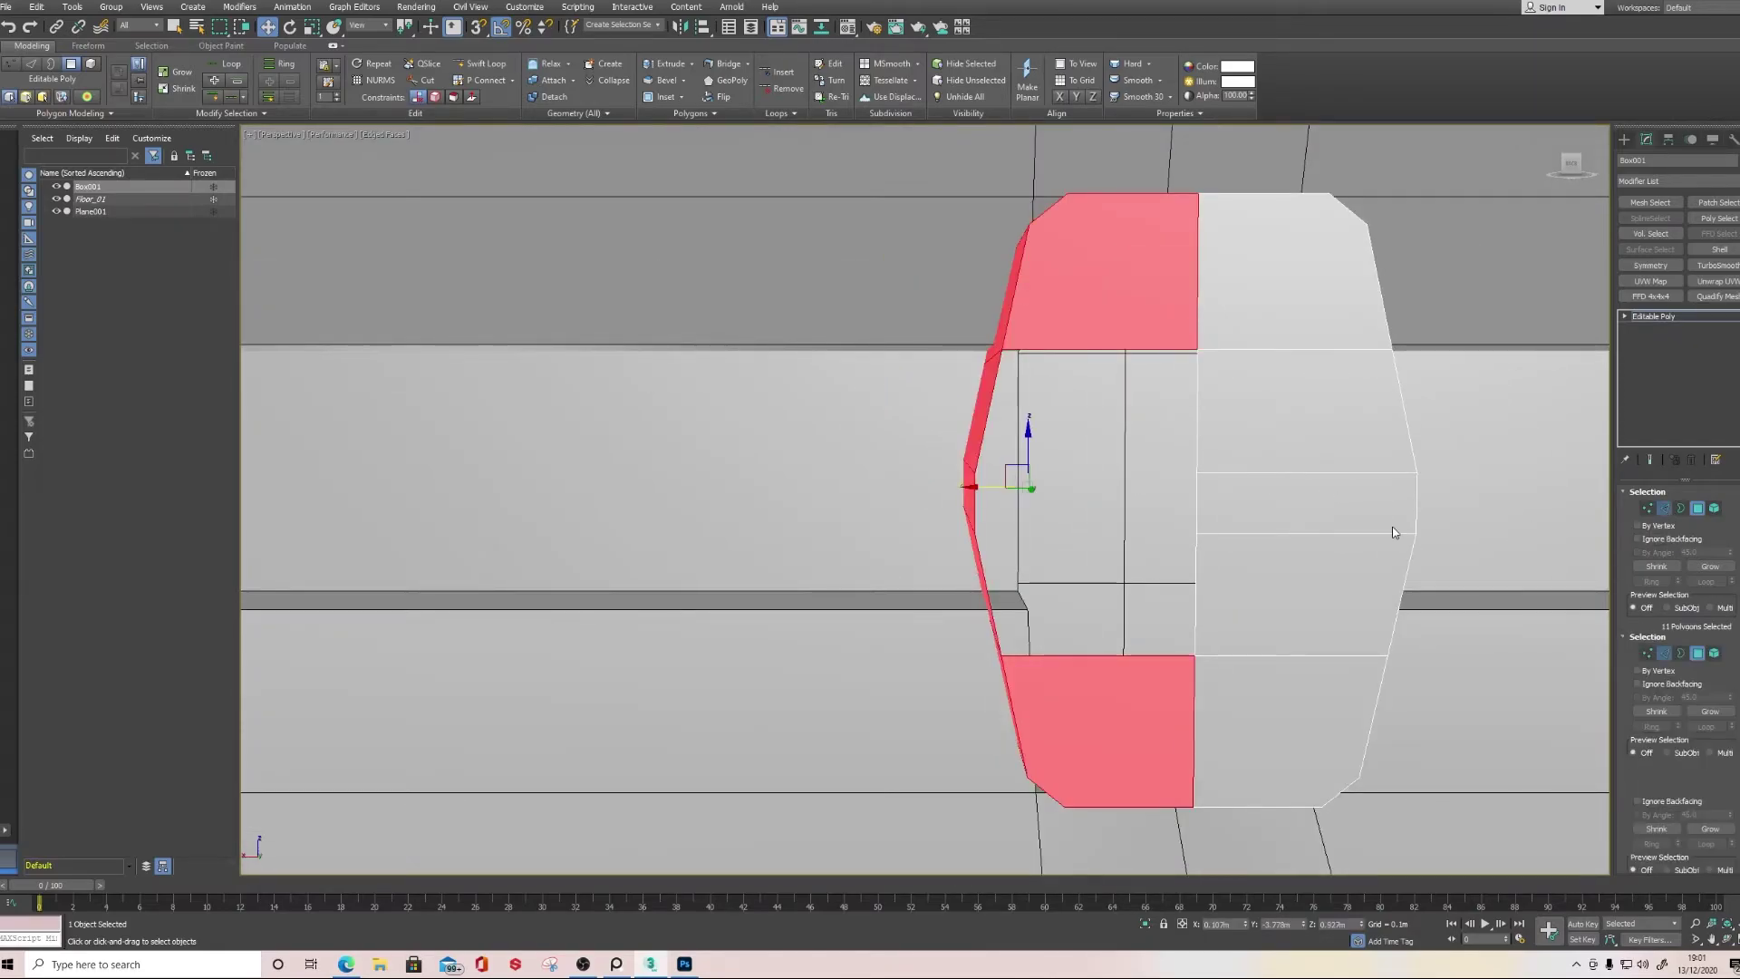
left_click(1199, 426)
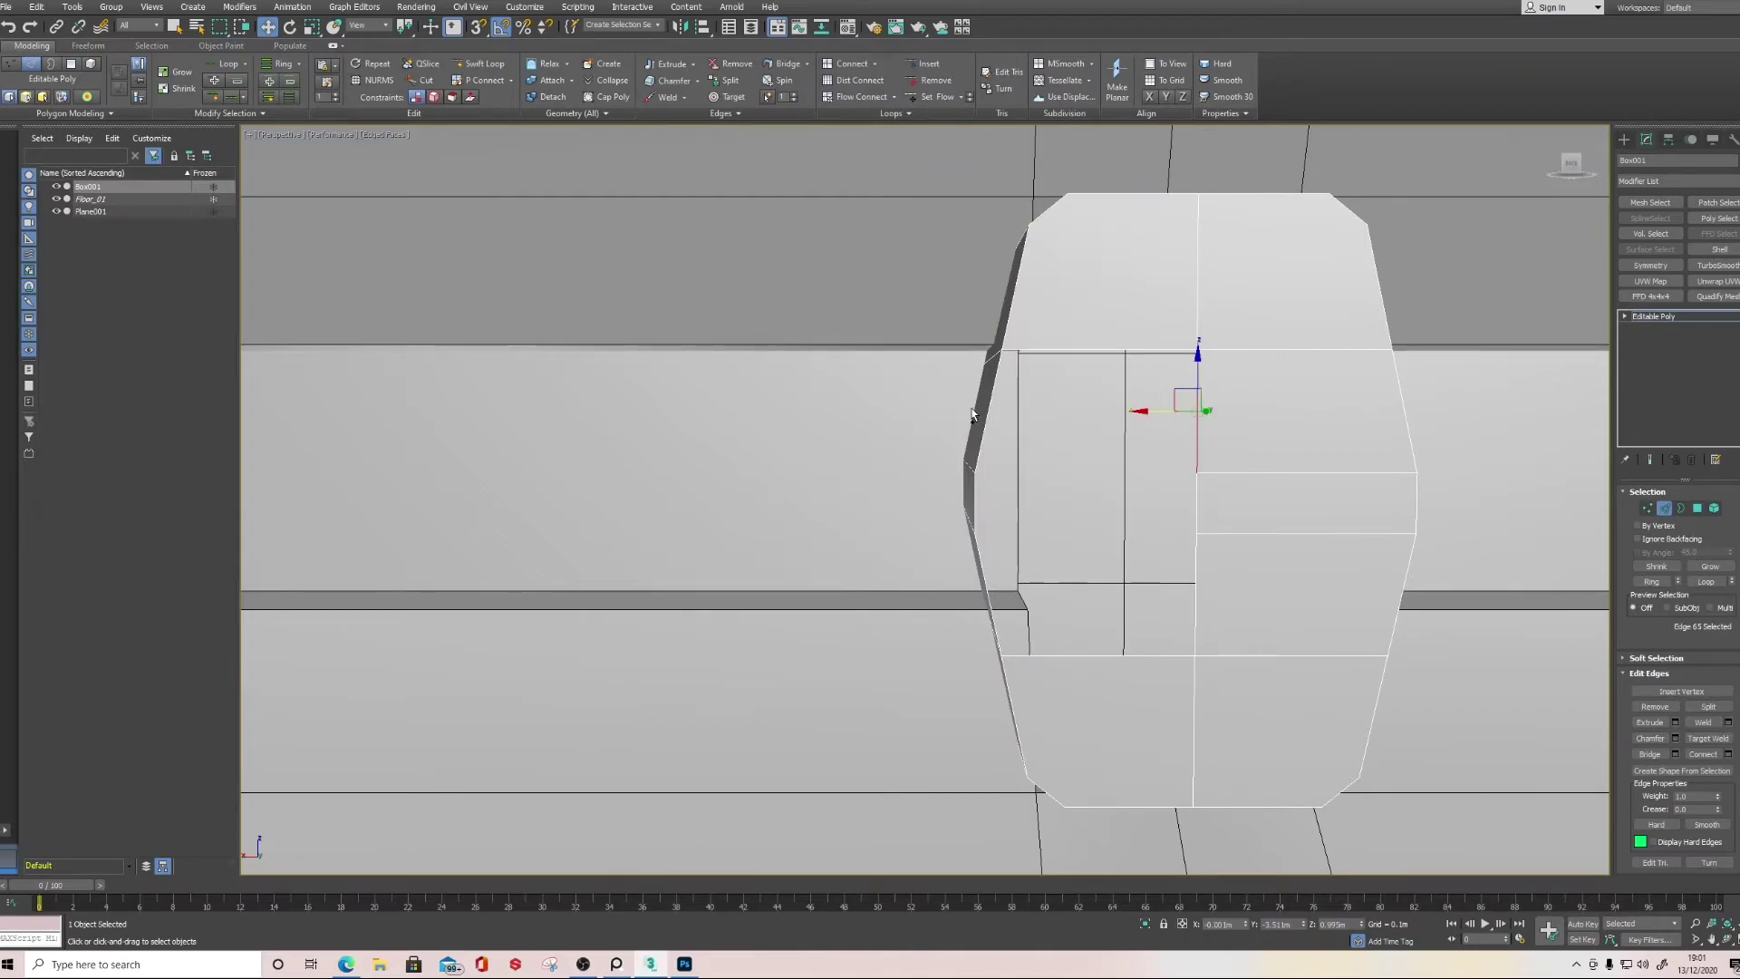
left_click(988, 417, "ctrl")
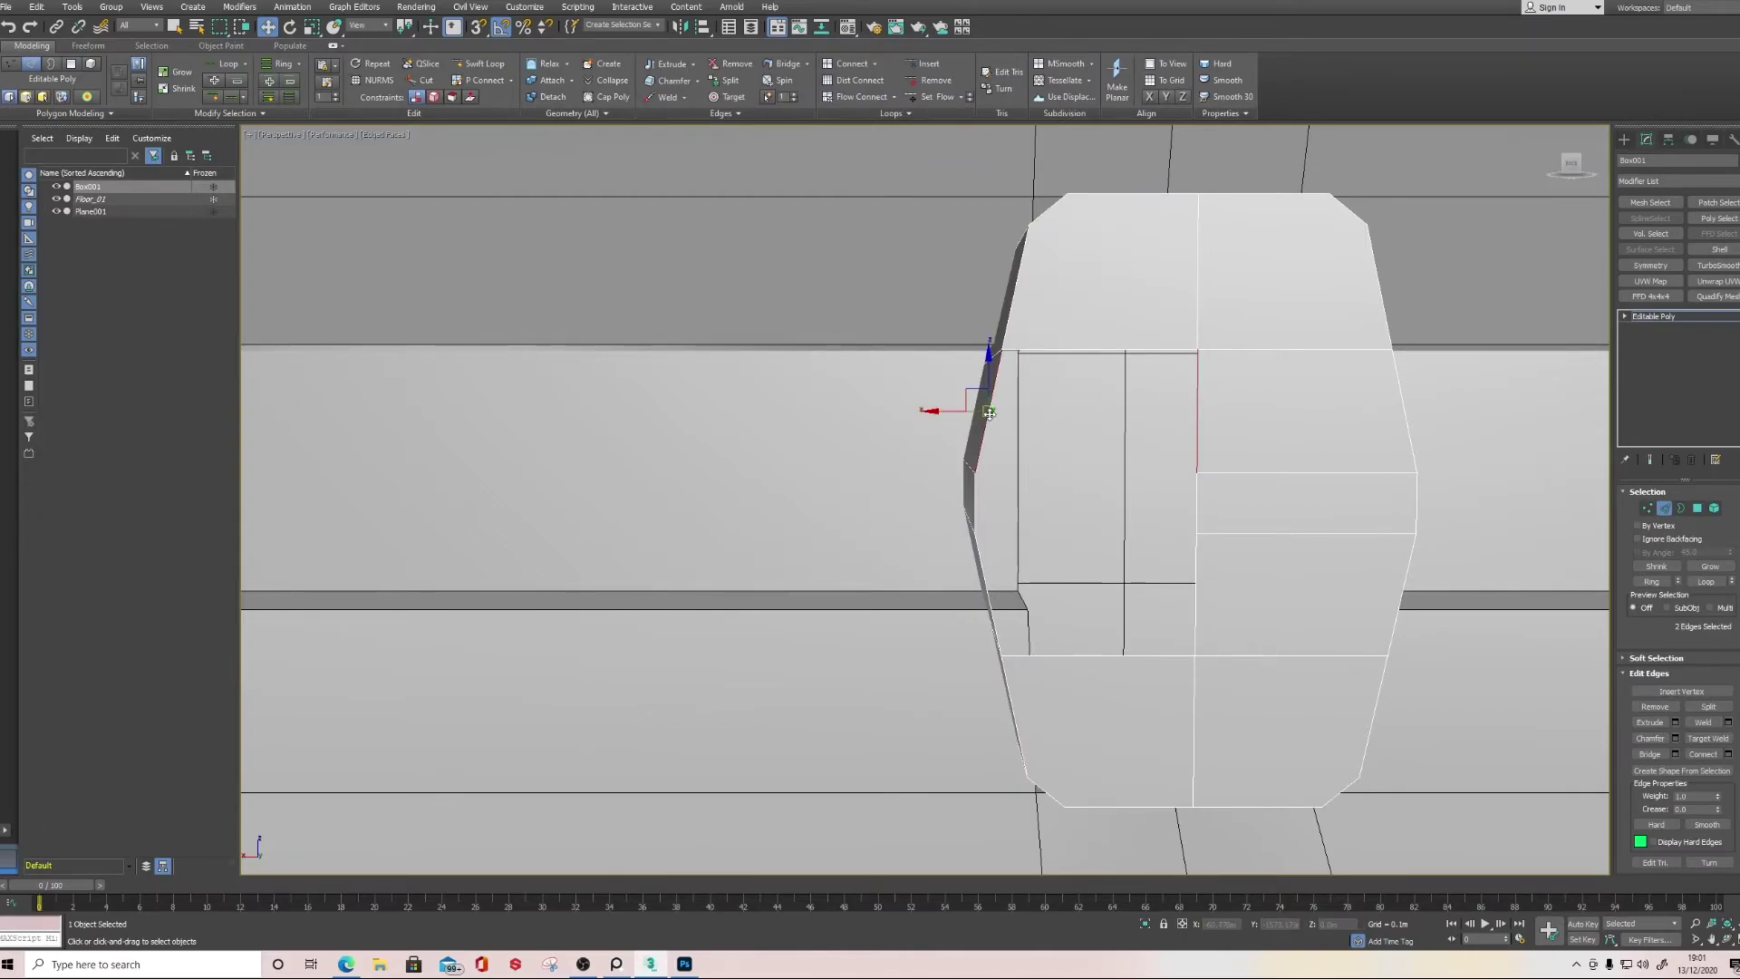
left_click(1650, 754)
left_click(964, 503)
left_click(1197, 512, "ctrl")
left_click(1651, 754)
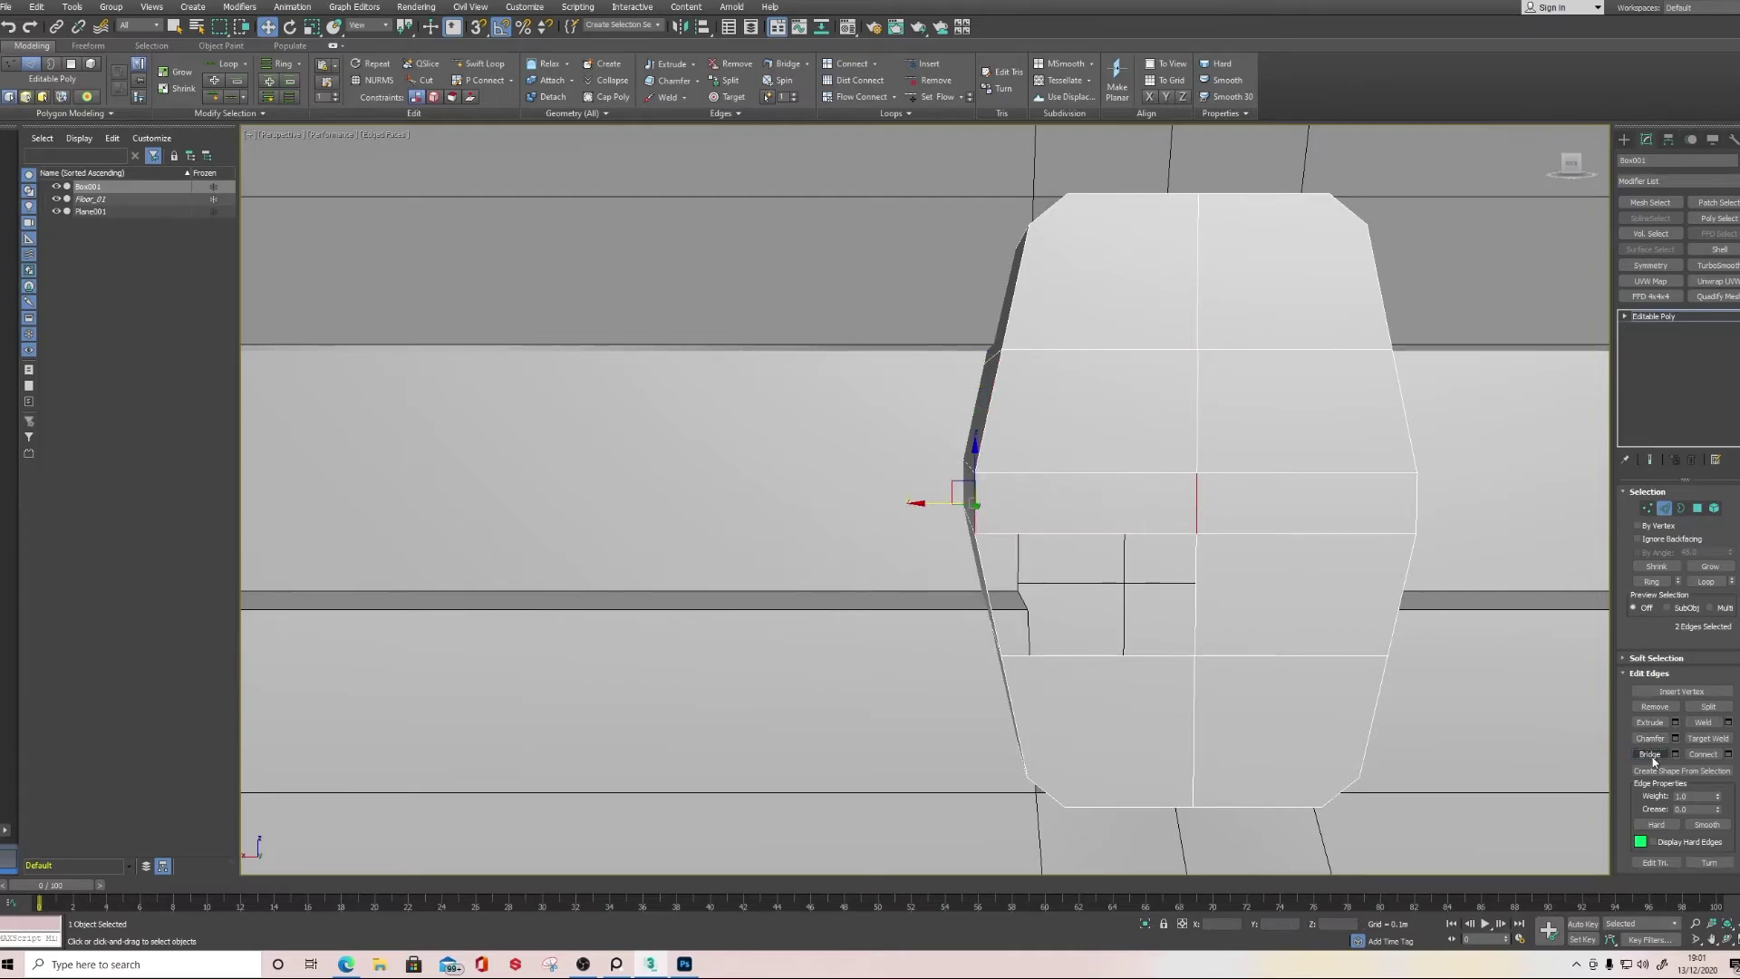
Bridge the lower centre edge to the lower left side edge to close the remaining front gap
left_click(1178, 596)
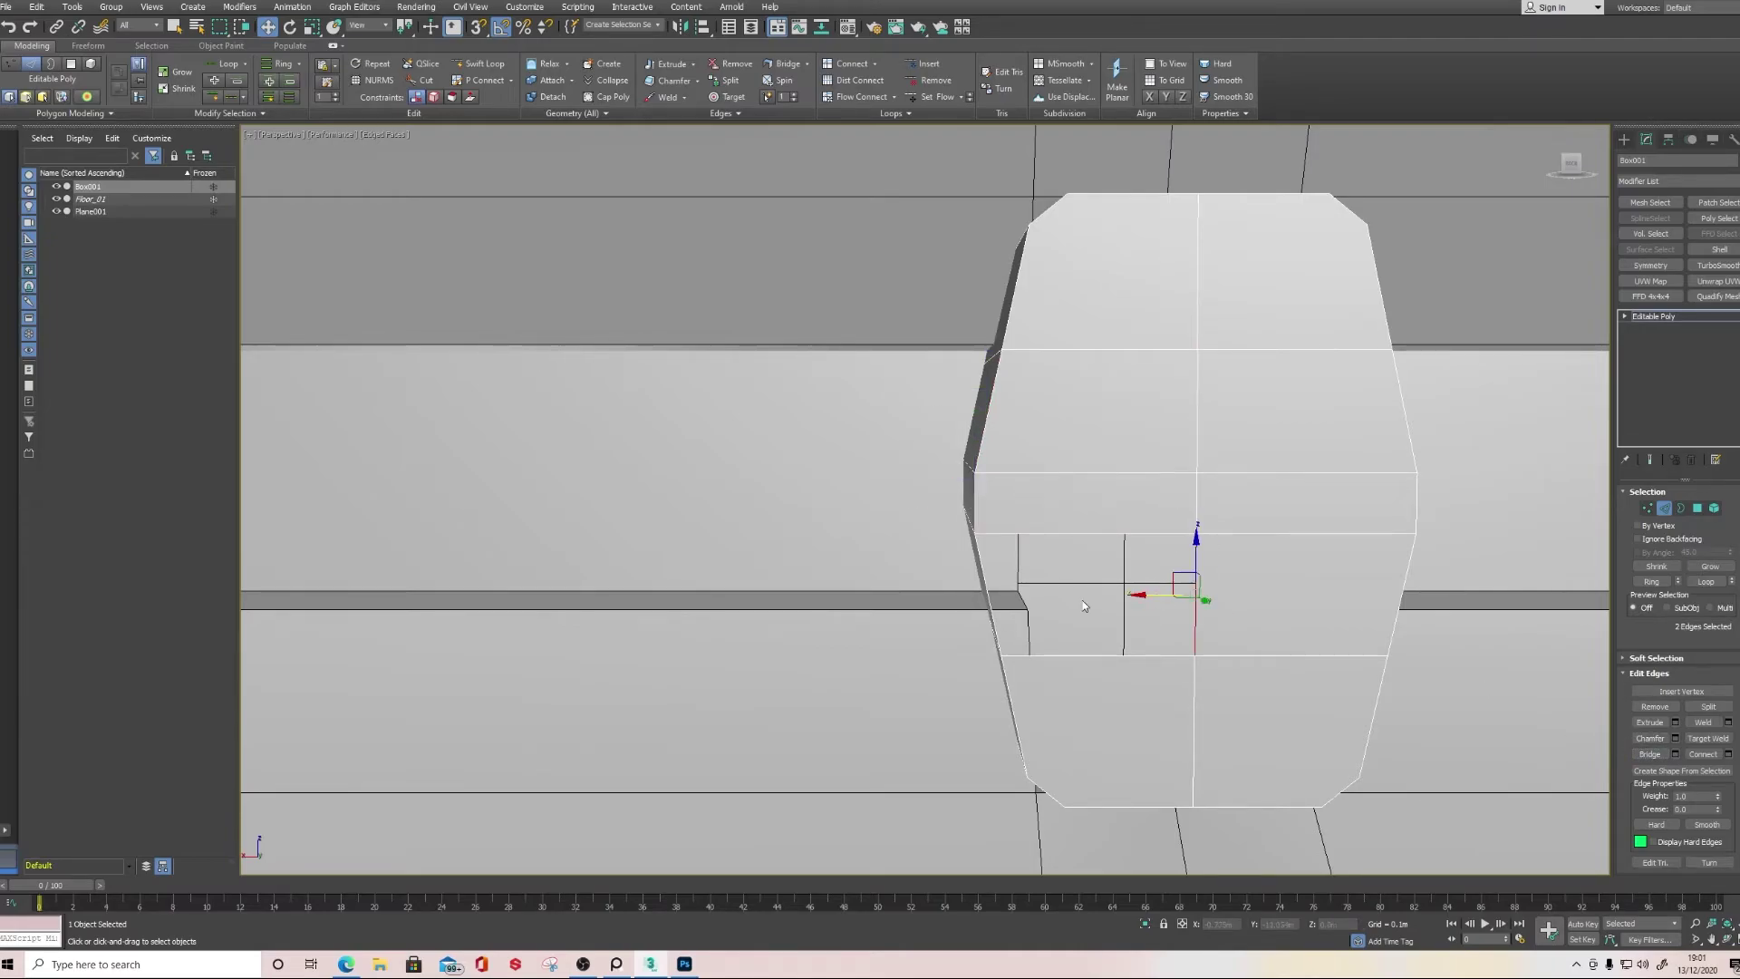
left_click(982, 580, "ctrl")
left_click(1655, 759)
middle_click_drag(1352, 716, 1394, 724, "alt")
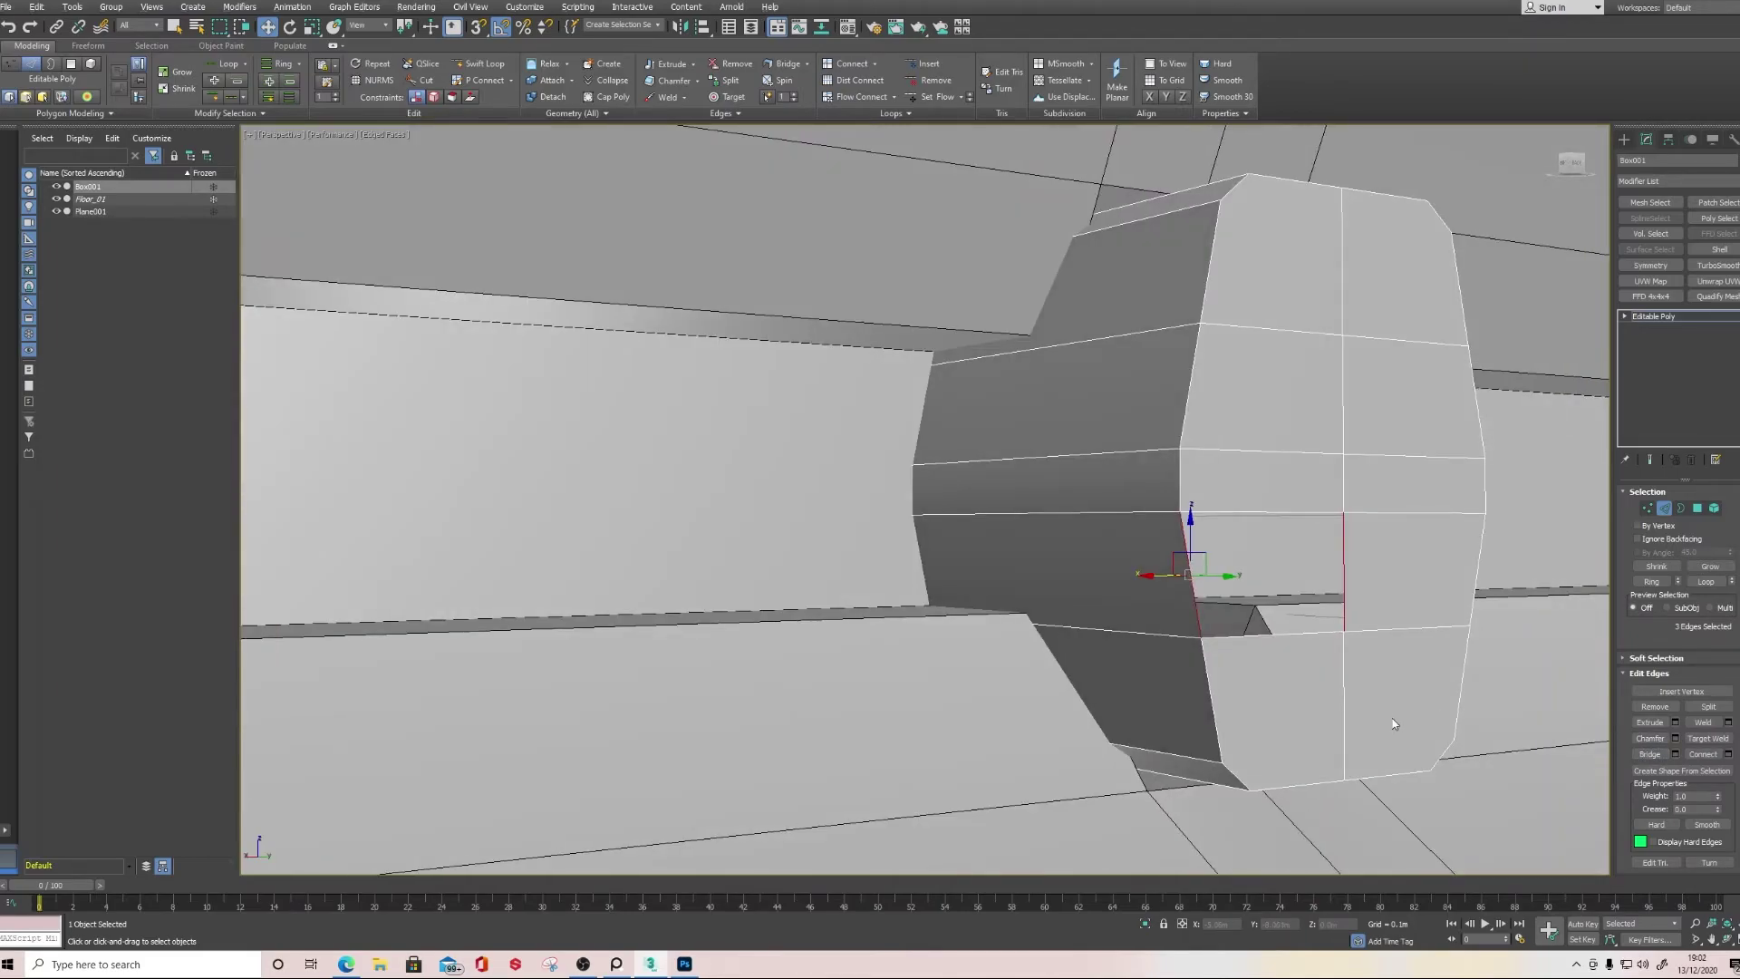
left_click(1661, 756)
left_click(1323, 587)
left_click(1344, 563)
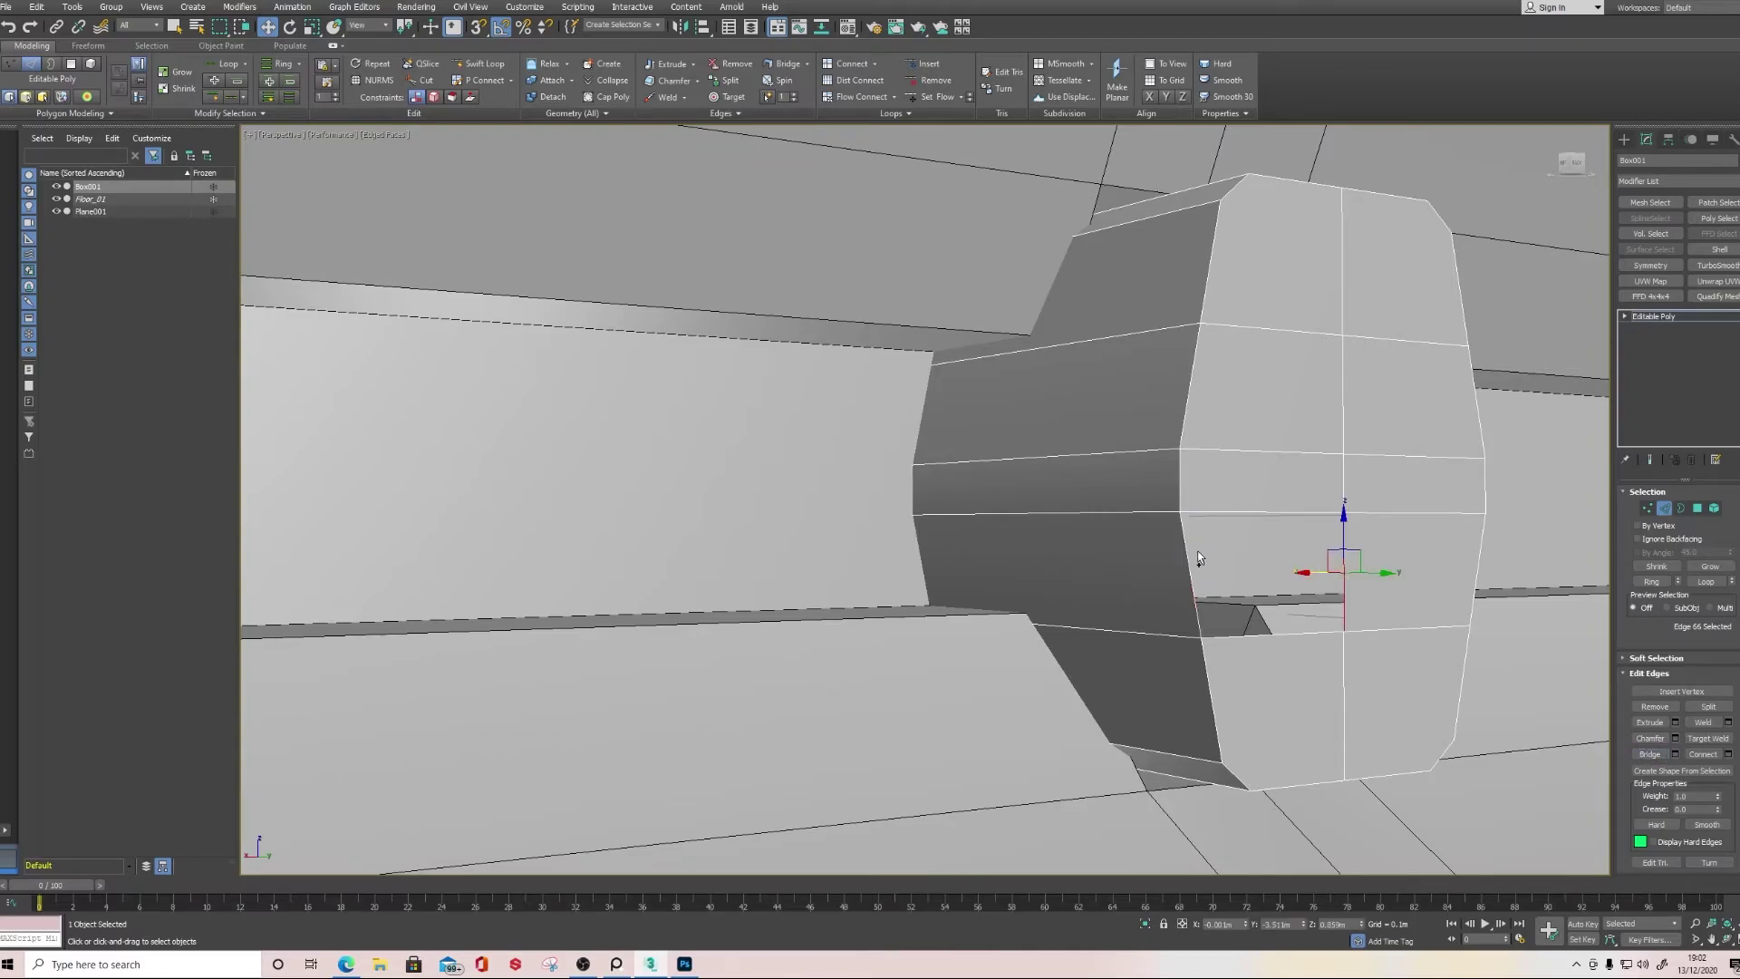
left_click(1184, 547, "ctrl")
left_click(1649, 754)
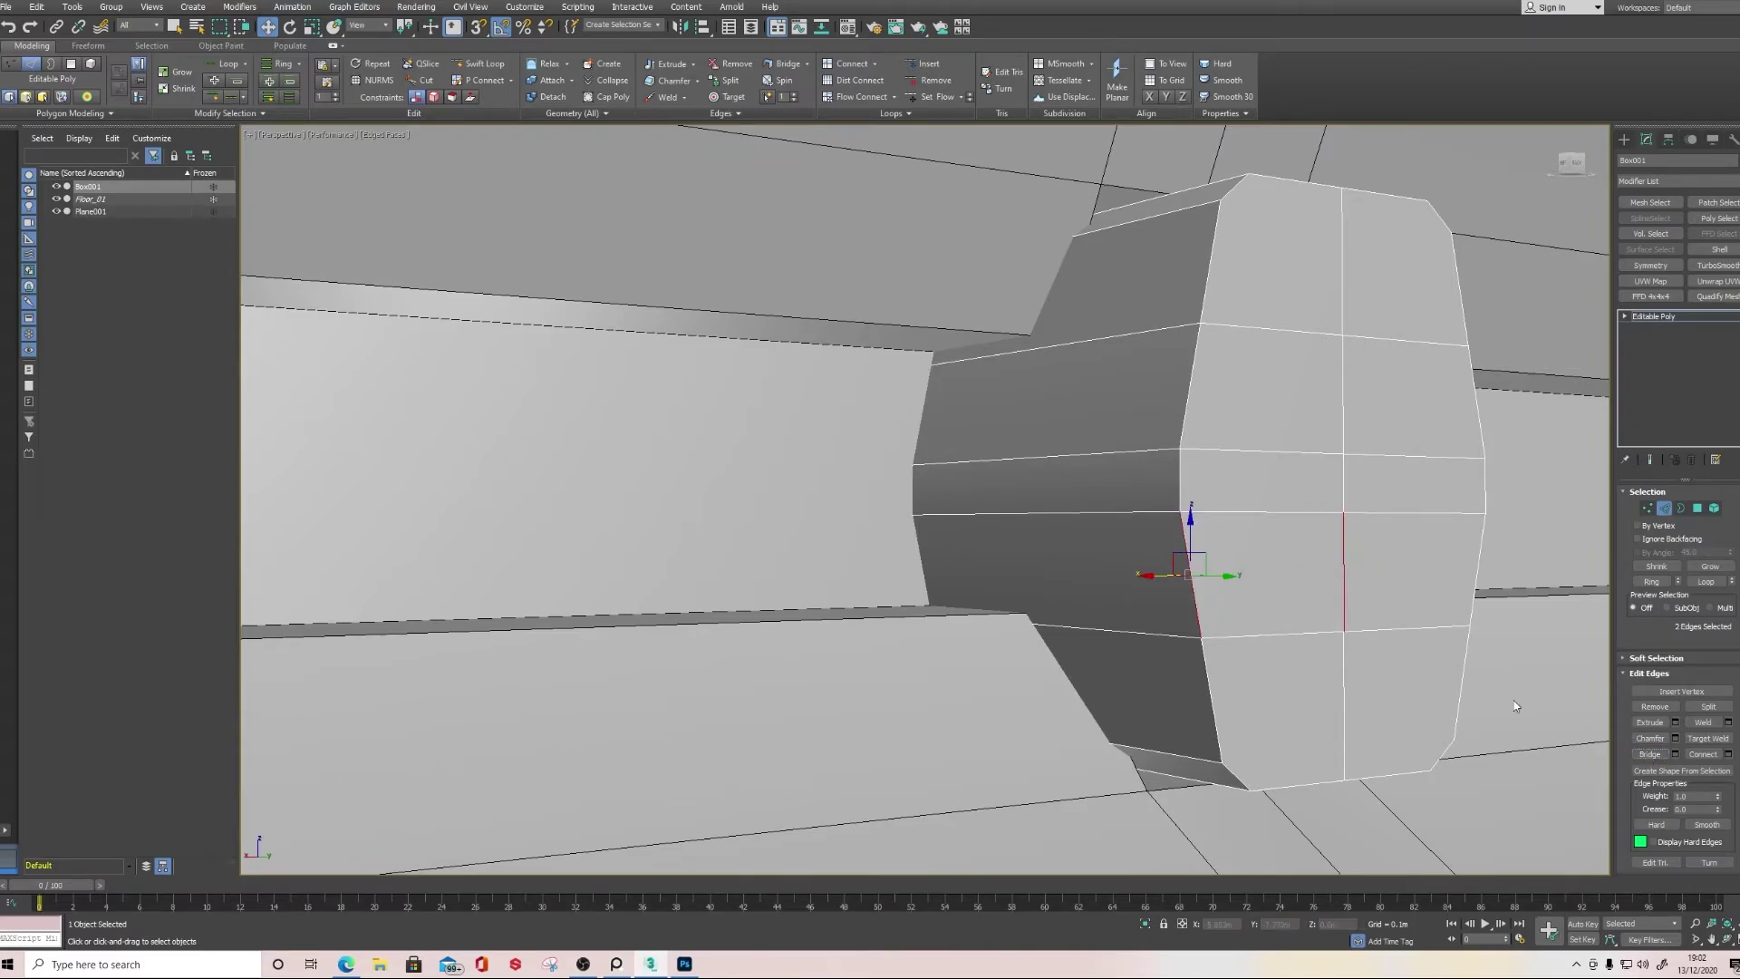
Weld the overlapping vertices along the front face's centre and left side, and select the vertical centre edge loop
middle_click_drag(1377, 671, 1413, 669, "alt")
left_click(1647, 509)
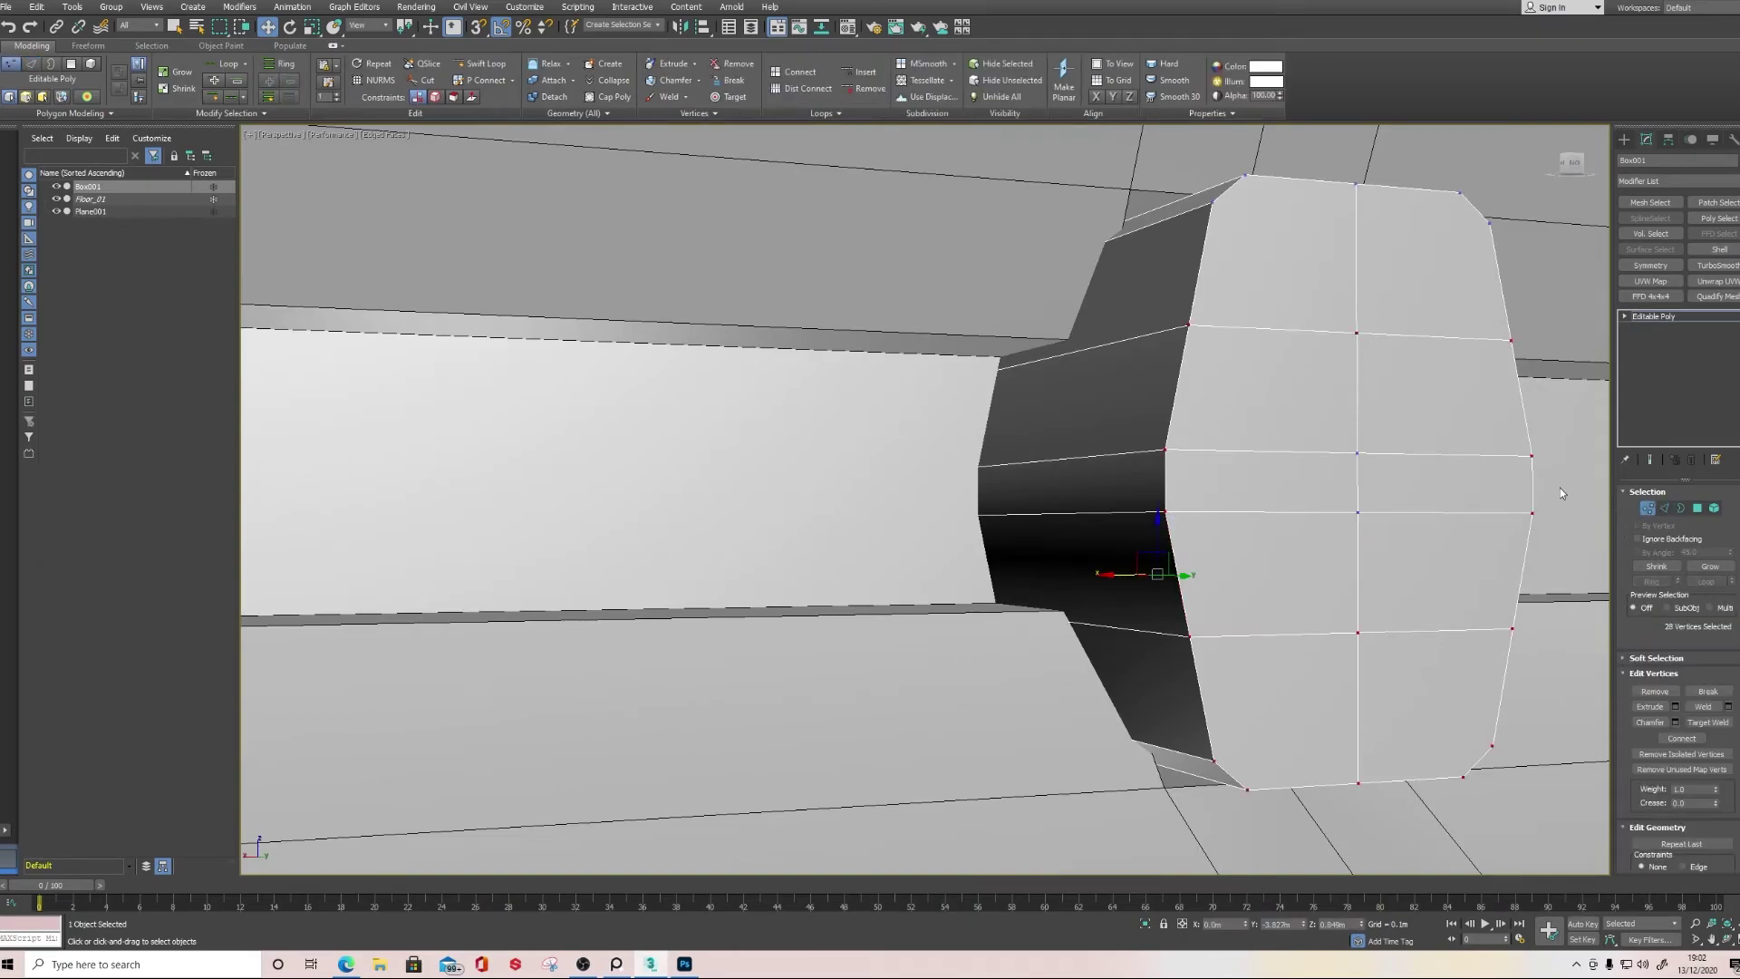
scroll(1563, 487, "down", 5)
left_click_drag(1277, 377, 1450, 550)
left_click_drag(1296, 489, 1465, 505)
middle_click_drag(1465, 505, 1401, 524, "alt")
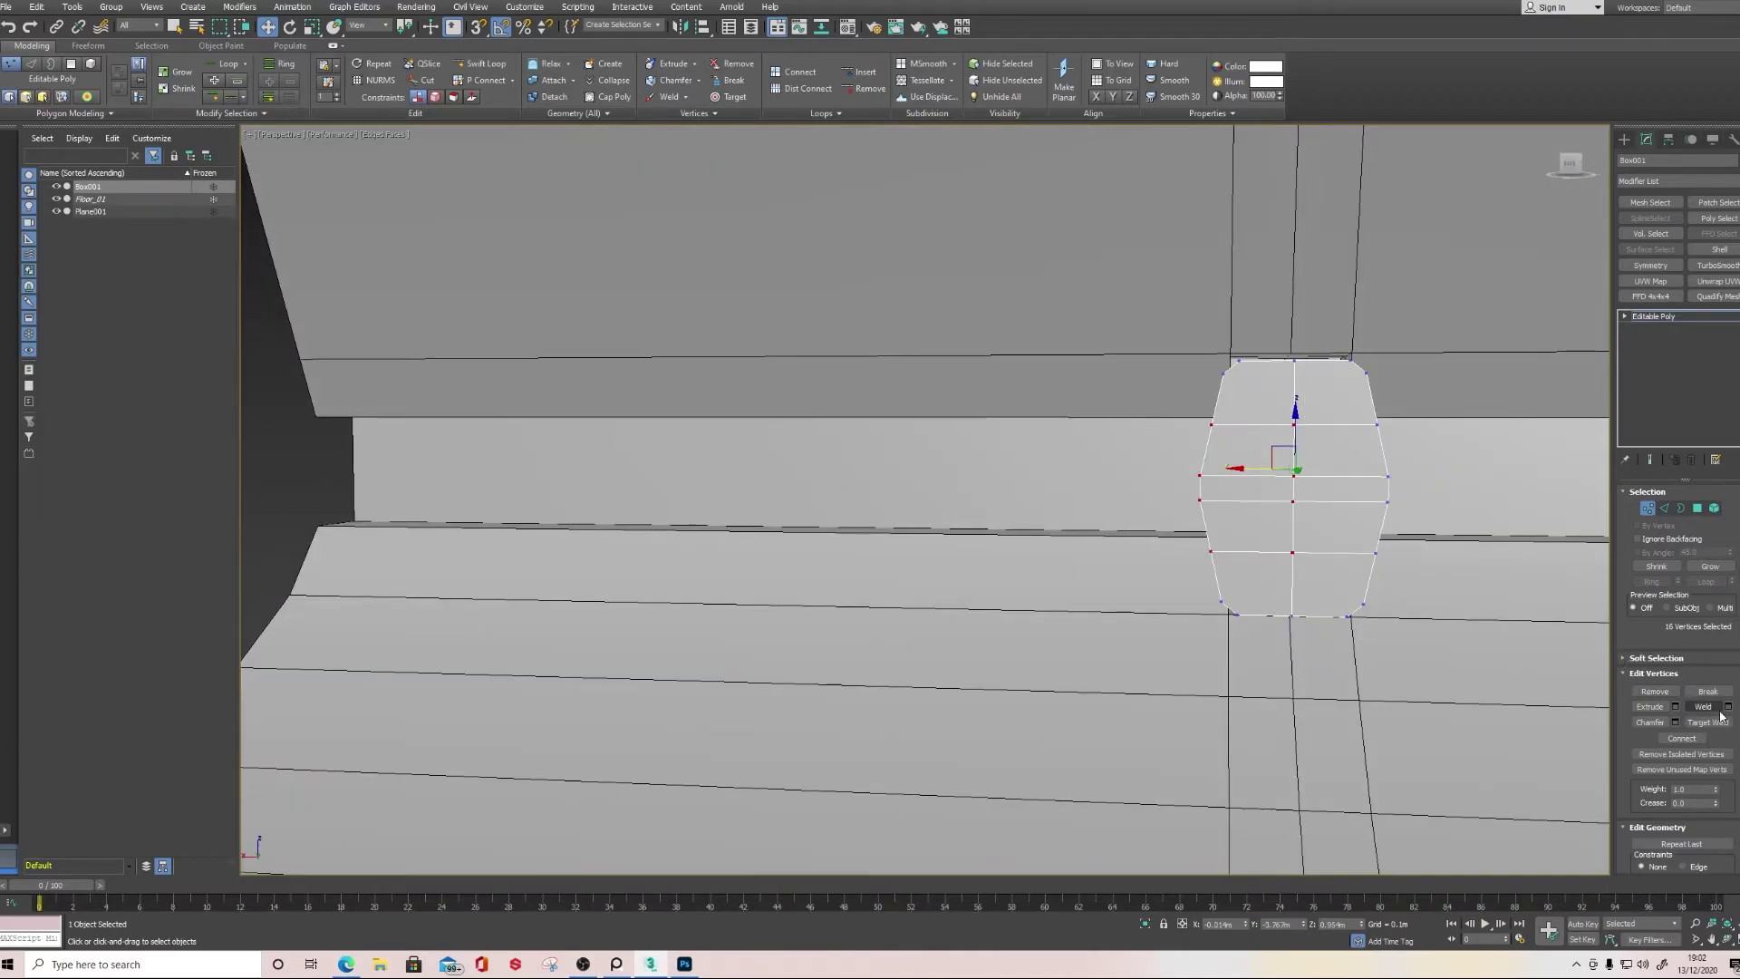
left_click(1078, 690)
scroll(1352, 484, "up", 4)
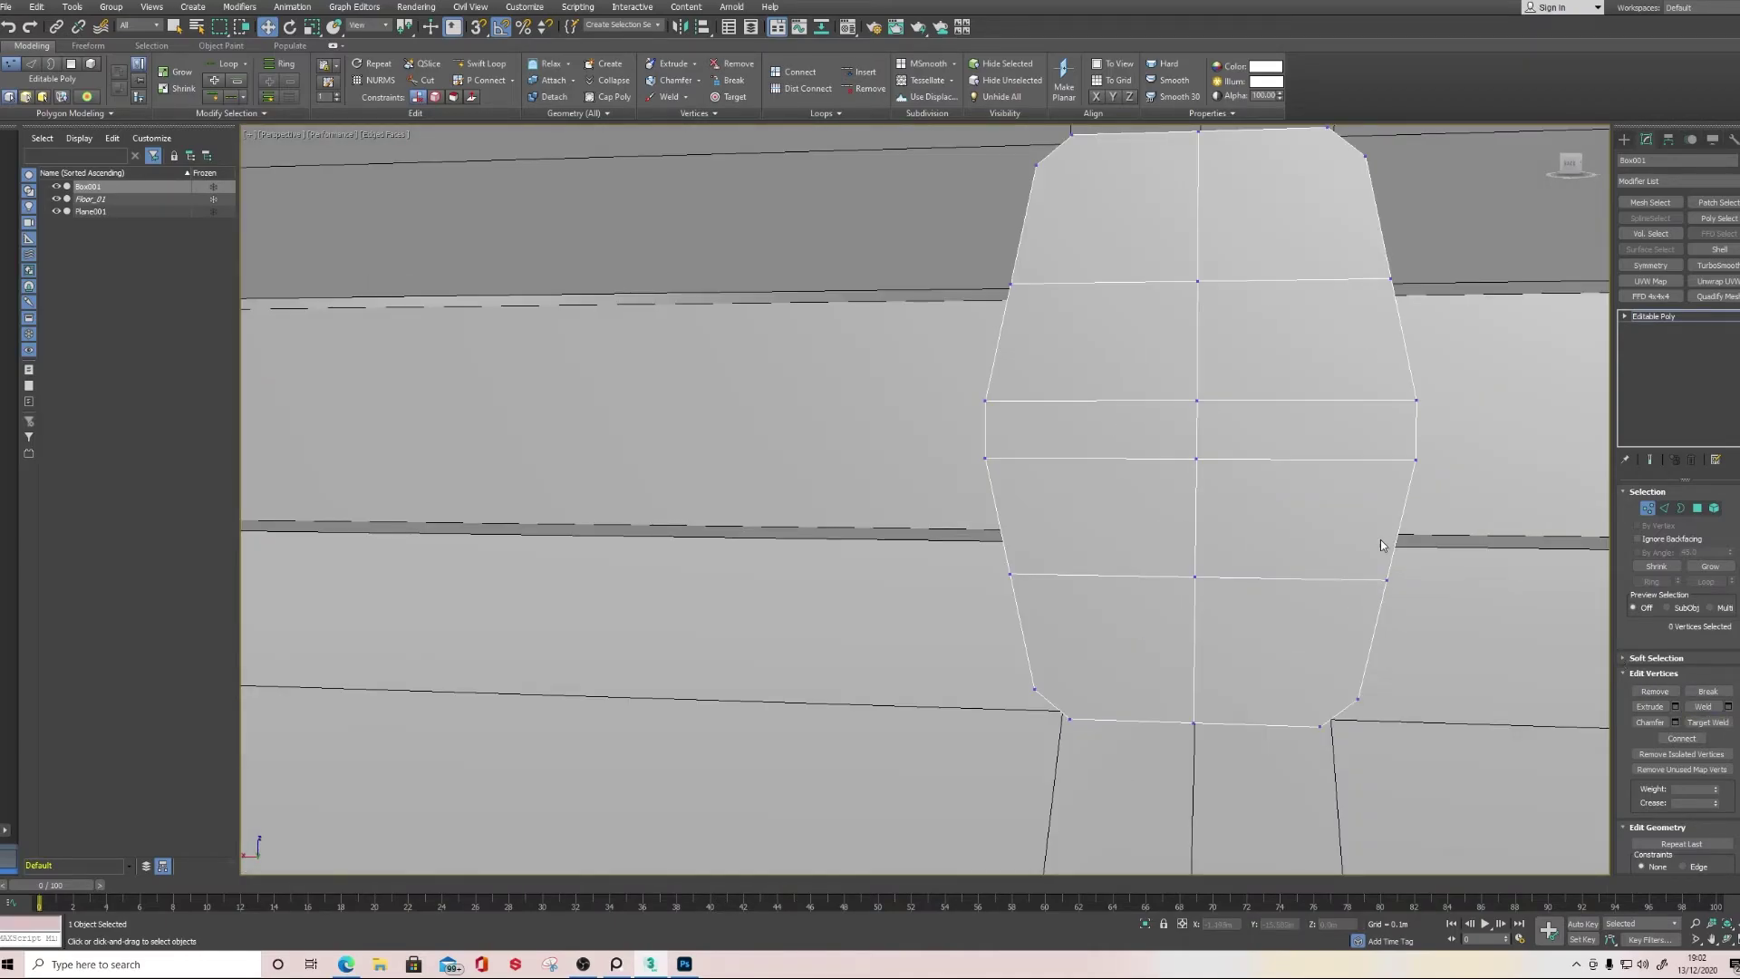
left_click(1666, 510)
double_click(1195, 500)
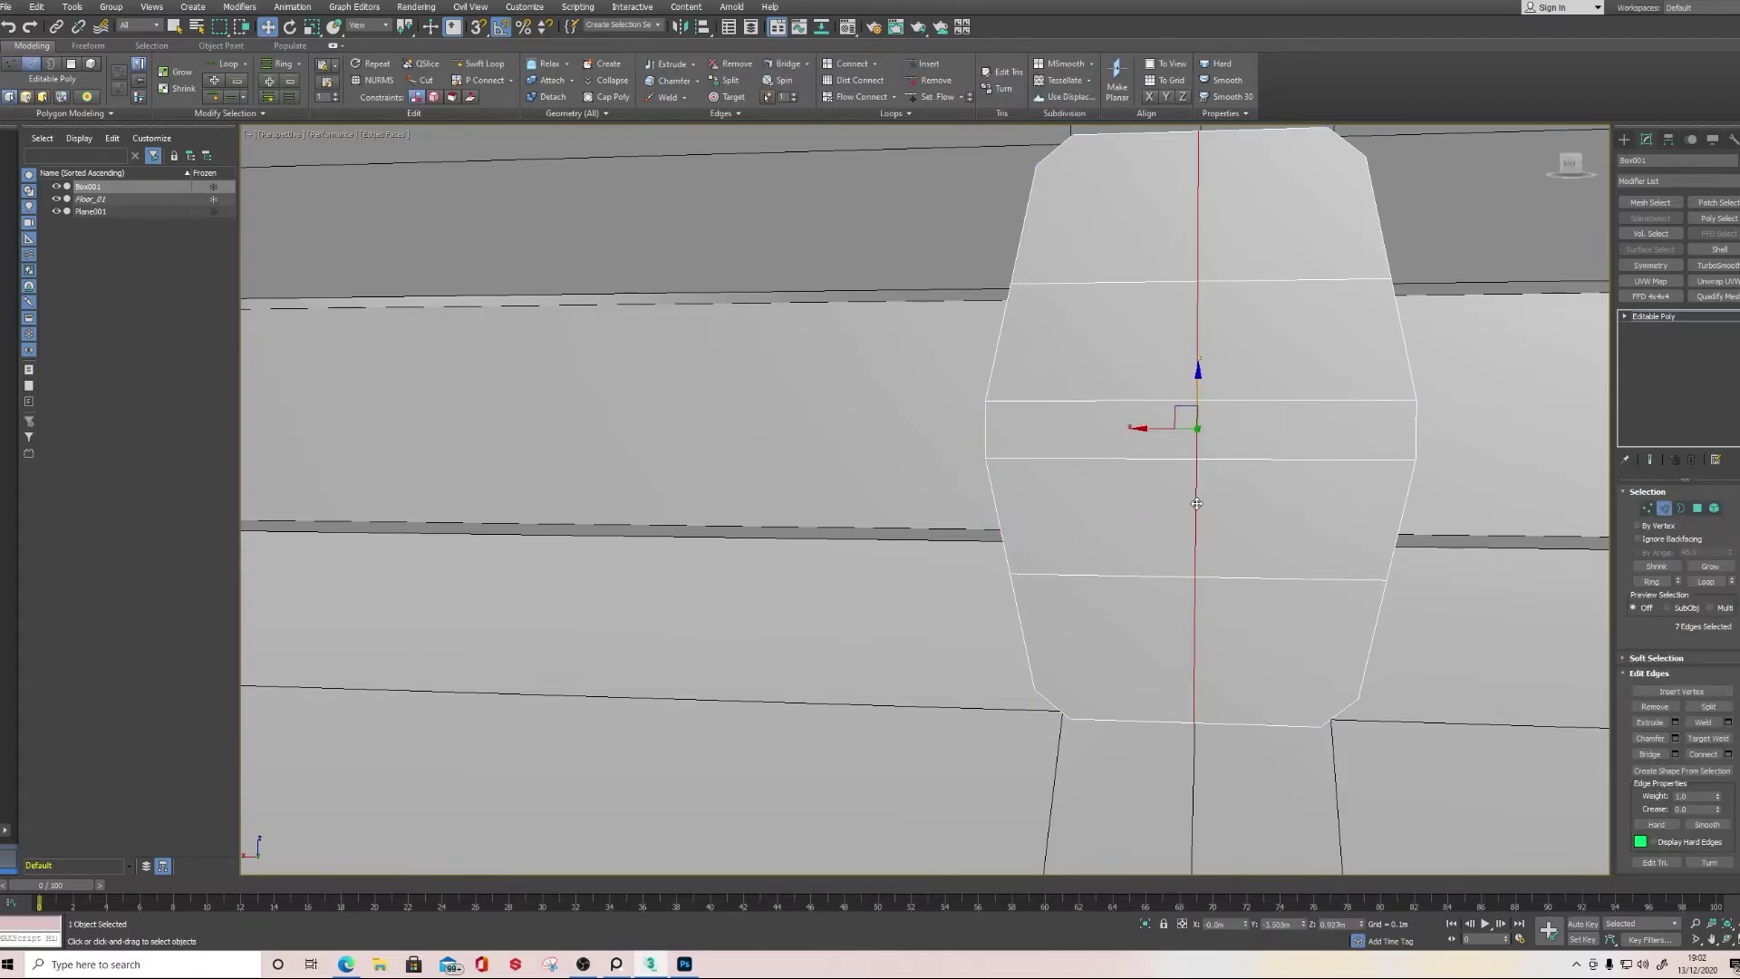
scroll(1221, 739, "down", 2)
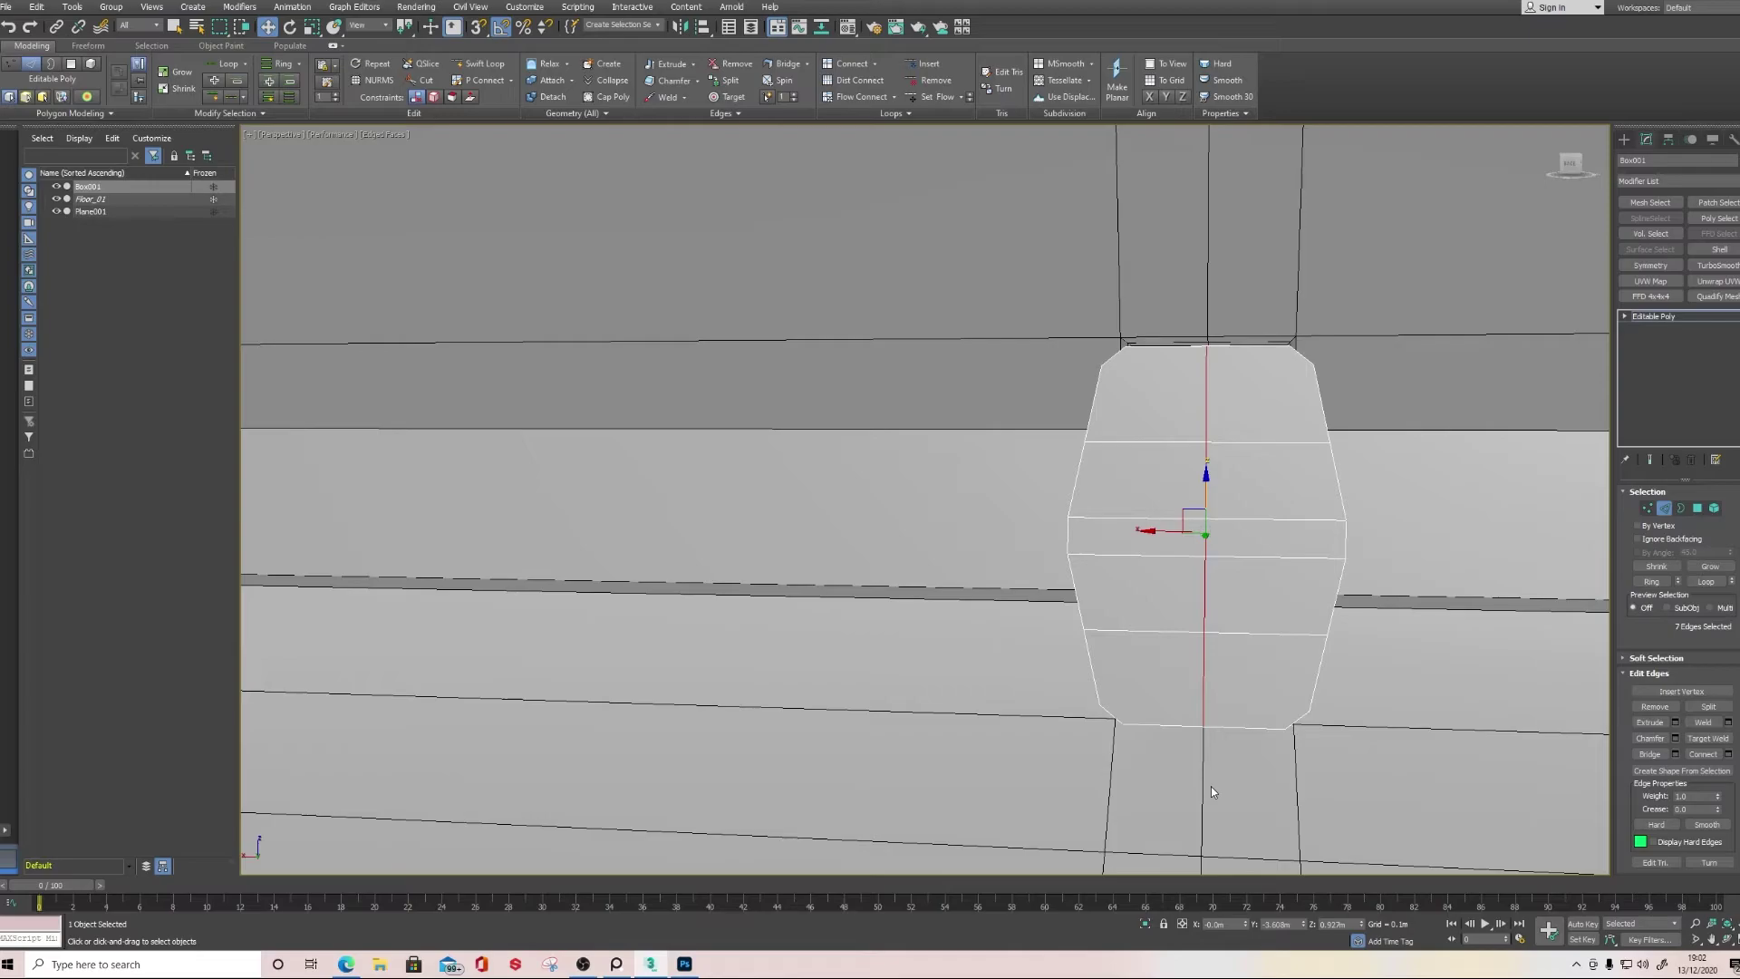
Inset all ten front polygons of the box as one group to form a narrow rim
left_click(1697, 509)
left_click(1140, 591)
left_click(1219, 675)
left_click(1175, 671, "ctrl")
left_click(1170, 617, "ctrl")
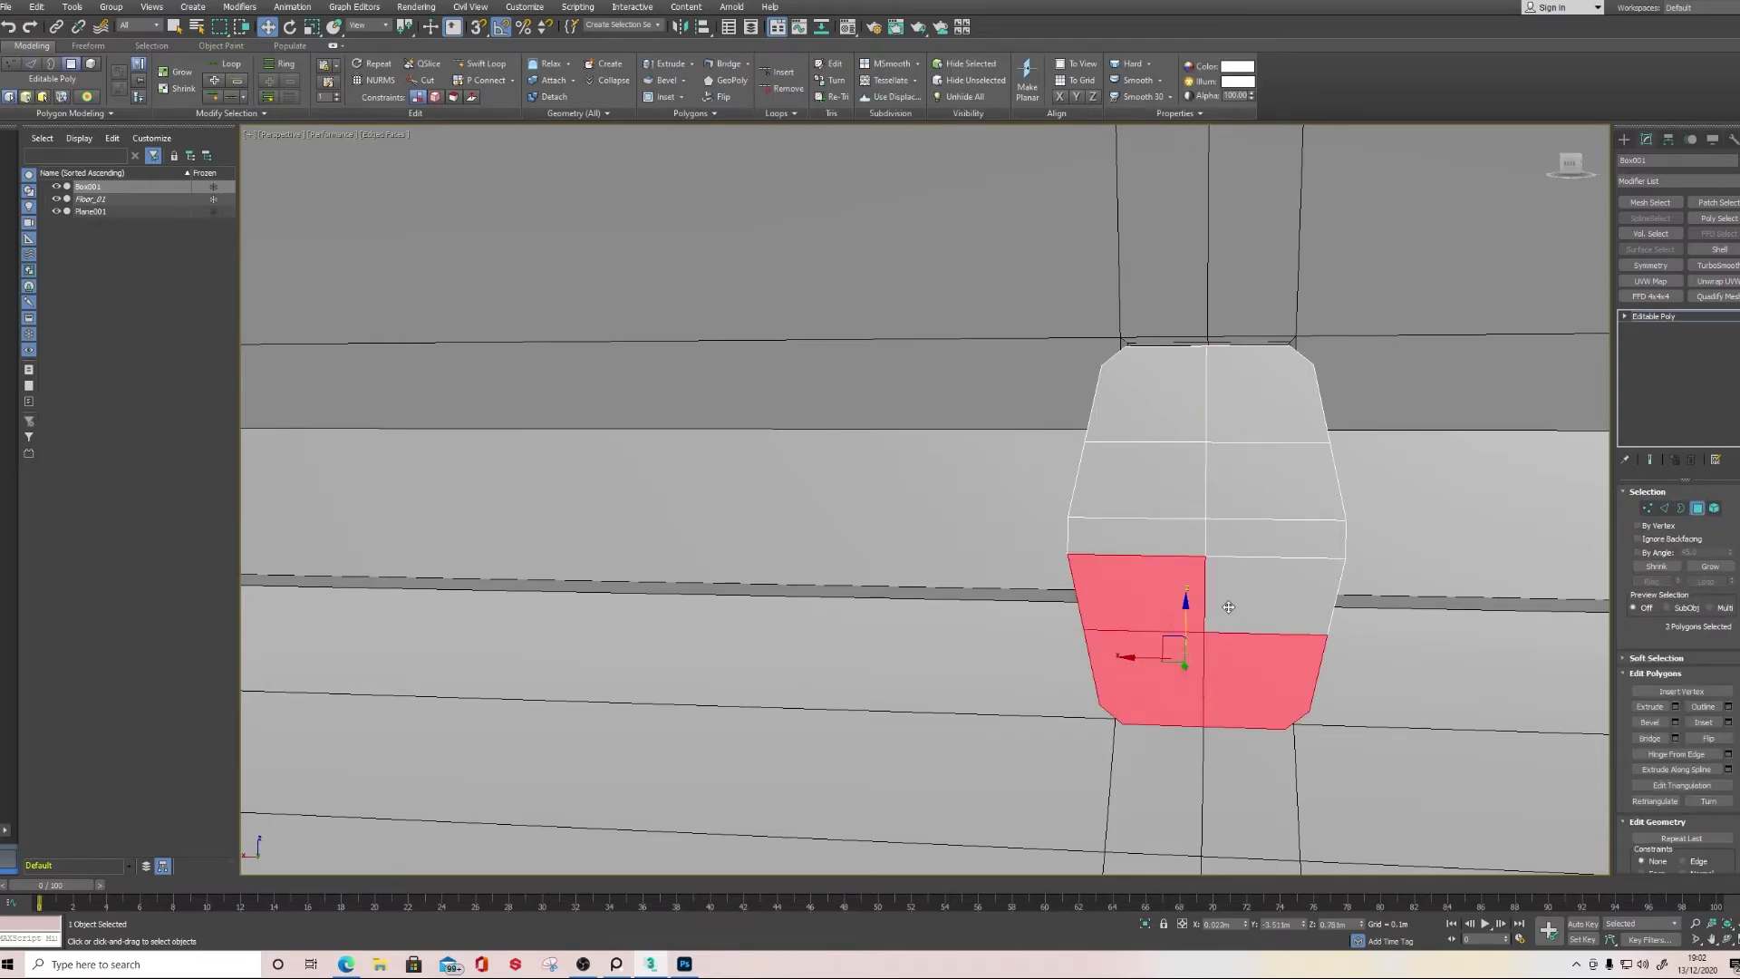
left_click(1228, 607, "ctrl")
left_click(1223, 543, "ctrl")
left_click(1185, 538, "ctrl")
left_click(1179, 510, "ctrl")
left_click(1229, 494, "ctrl")
left_click(1255, 398, "ctrl")
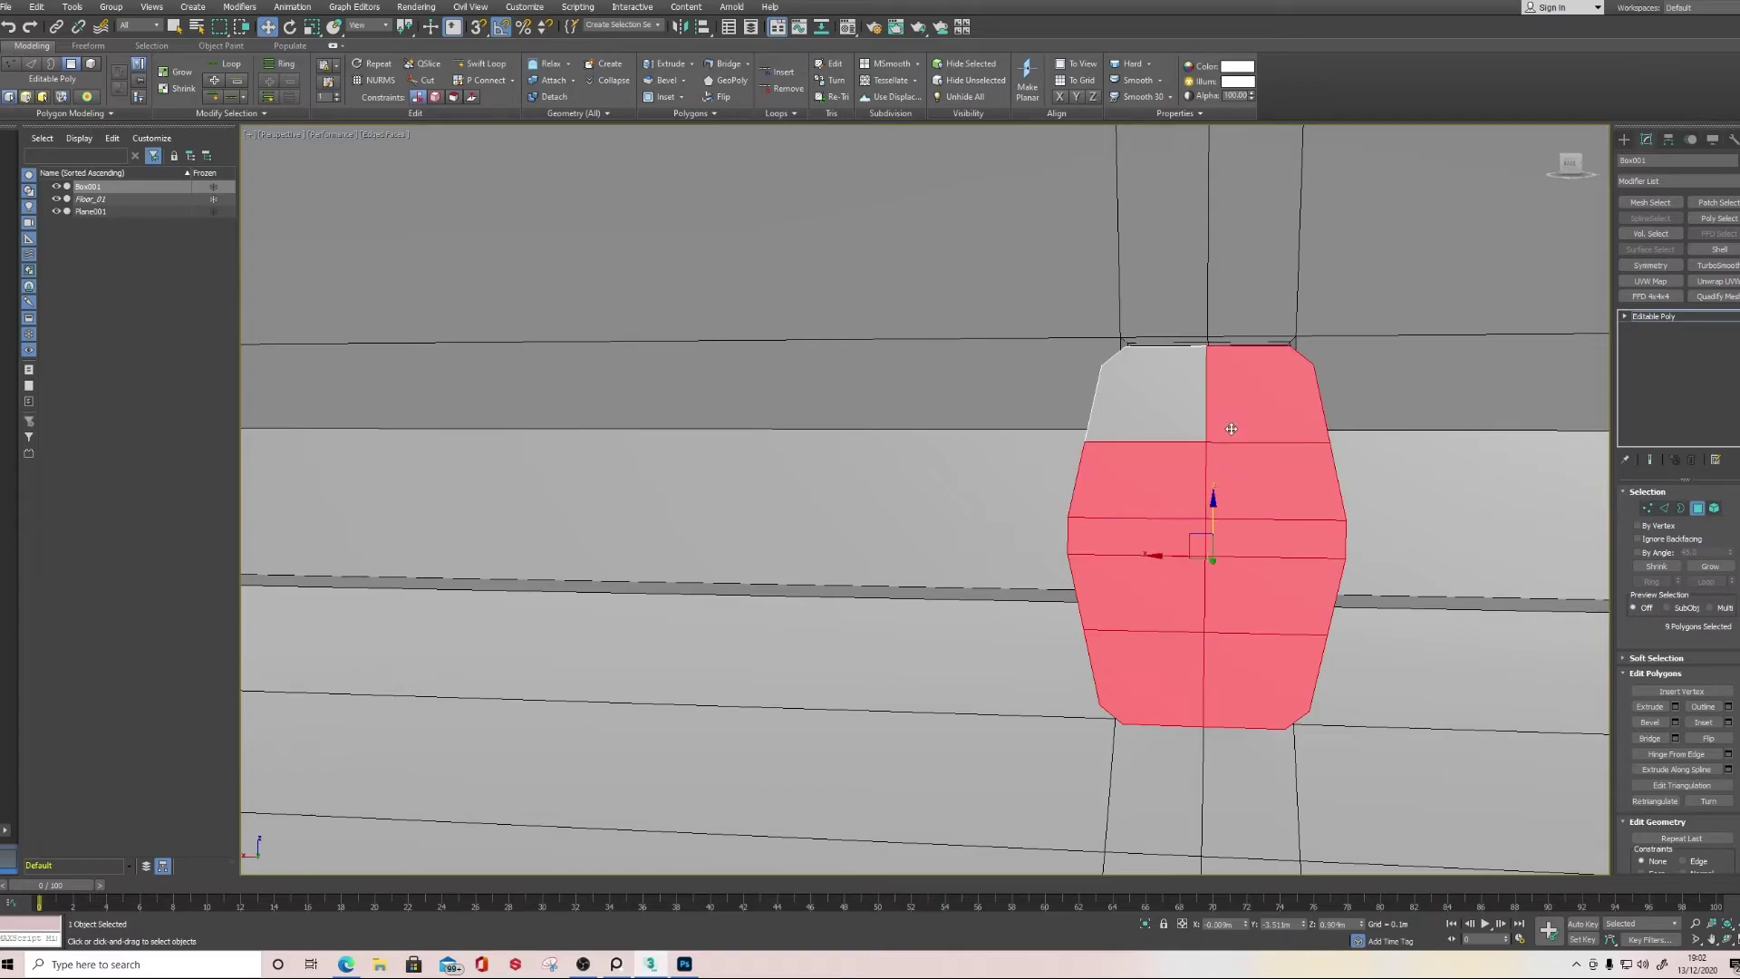
left_click(1155, 399, "ctrl")
left_click(1728, 722)
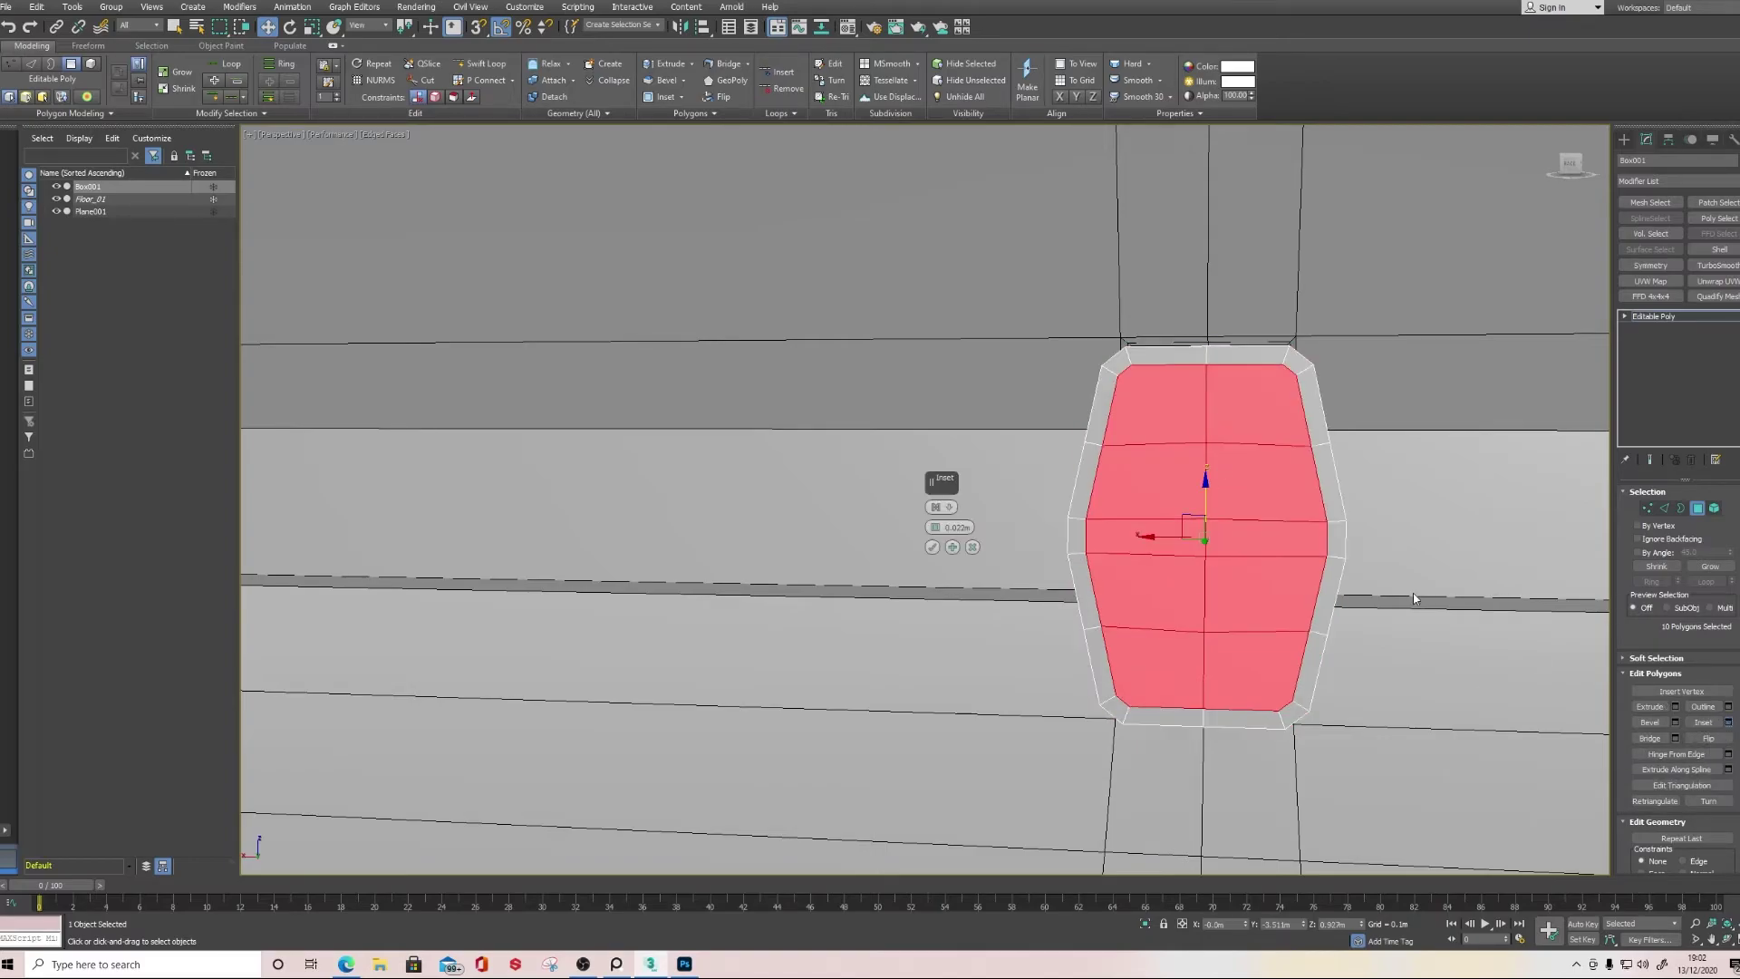
mouse_move(936, 530)
left_mouse_down()
mouse_move(937, 551)
mouse_move(937, 533)
left_mouse_up()
left_click(933, 547)
Extrude the inset front polygons inward by -0.046 m to recess the panel
mouse_move(1217, 551)
middle_mouse_down("alt")
mouse_move(1168, 542)
mouse_move(1220, 550)
middle_mouse_up("alt")
left_click(1673, 709)
middle_click_drag(1450, 688, 955, 579, "alt")
left_click_drag(938, 529, 984, 643)
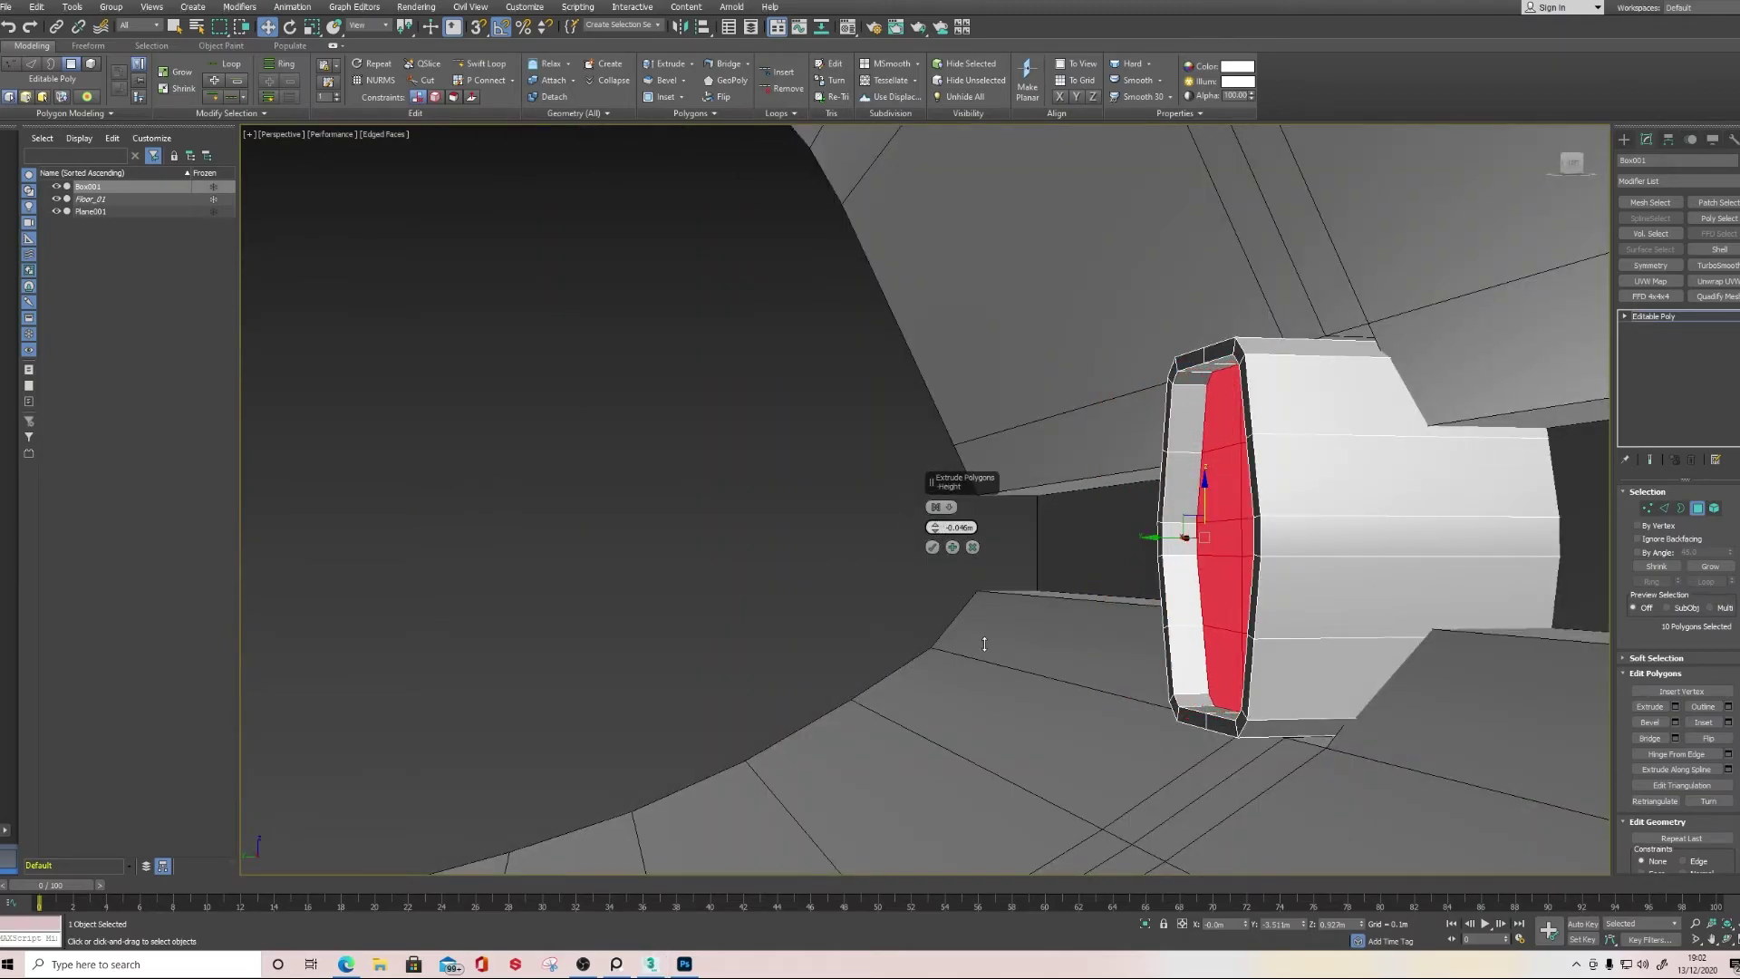
left_click(933, 546)
middle_click_drag(996, 580, 1309, 603, "alt")
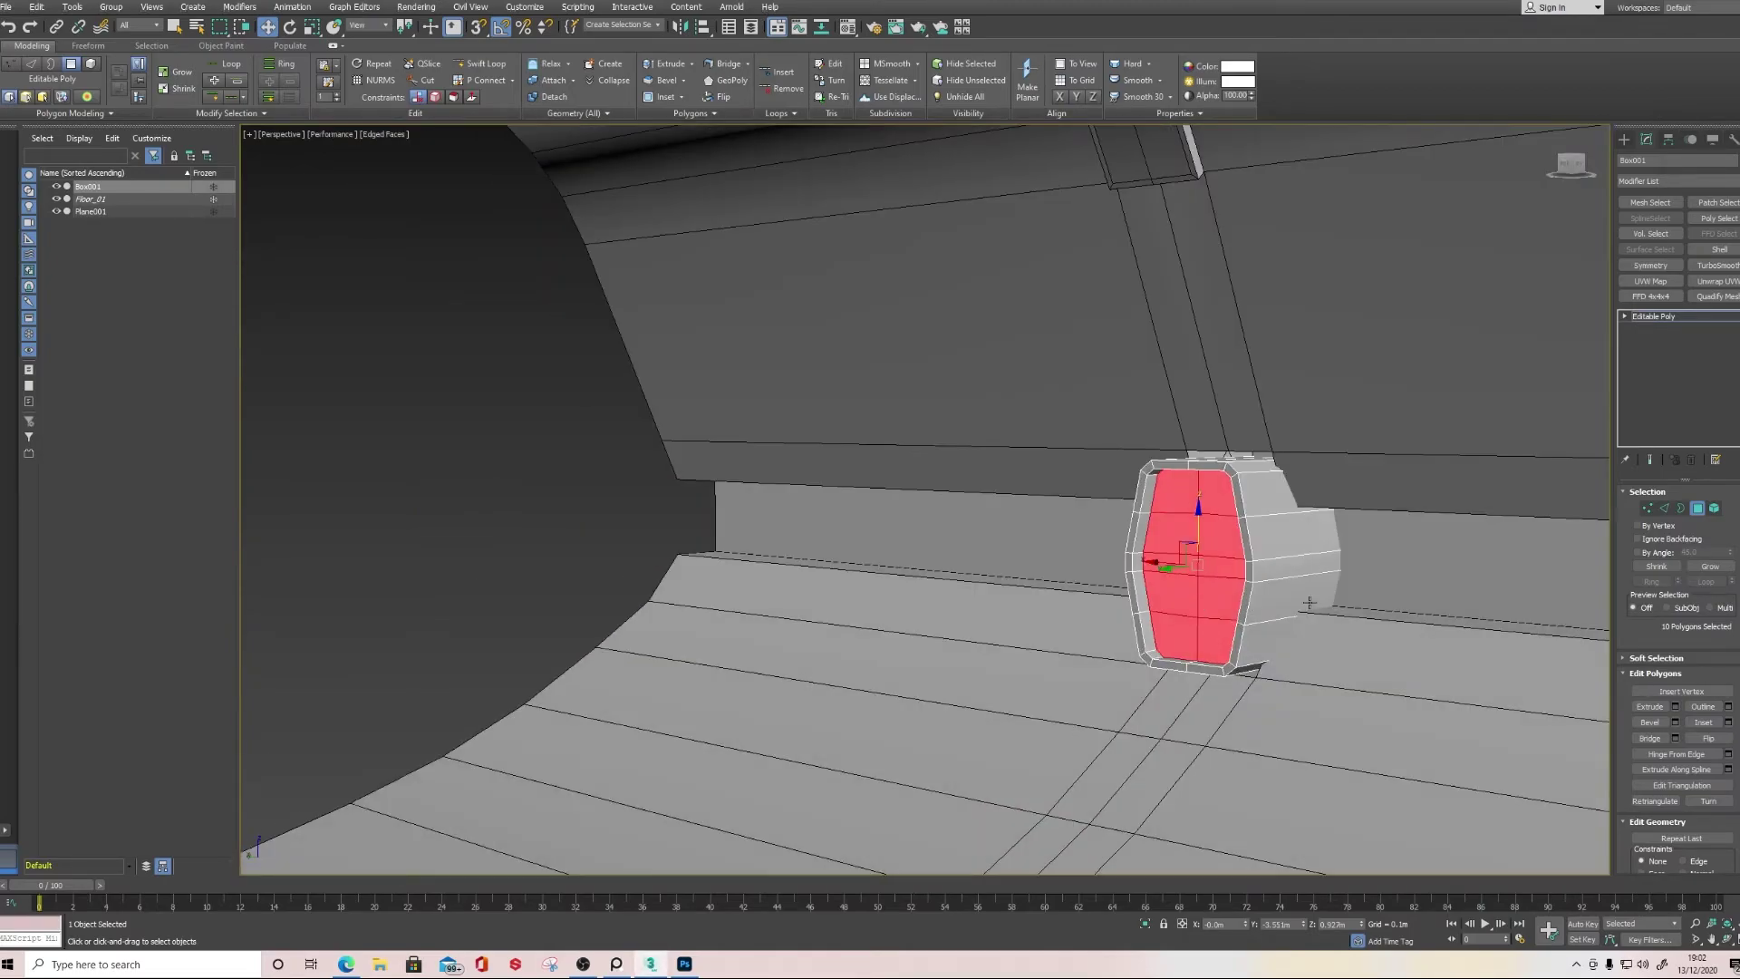
Move the box's open rear border towards the front to reduce the box's depth
left_click(1624, 139)
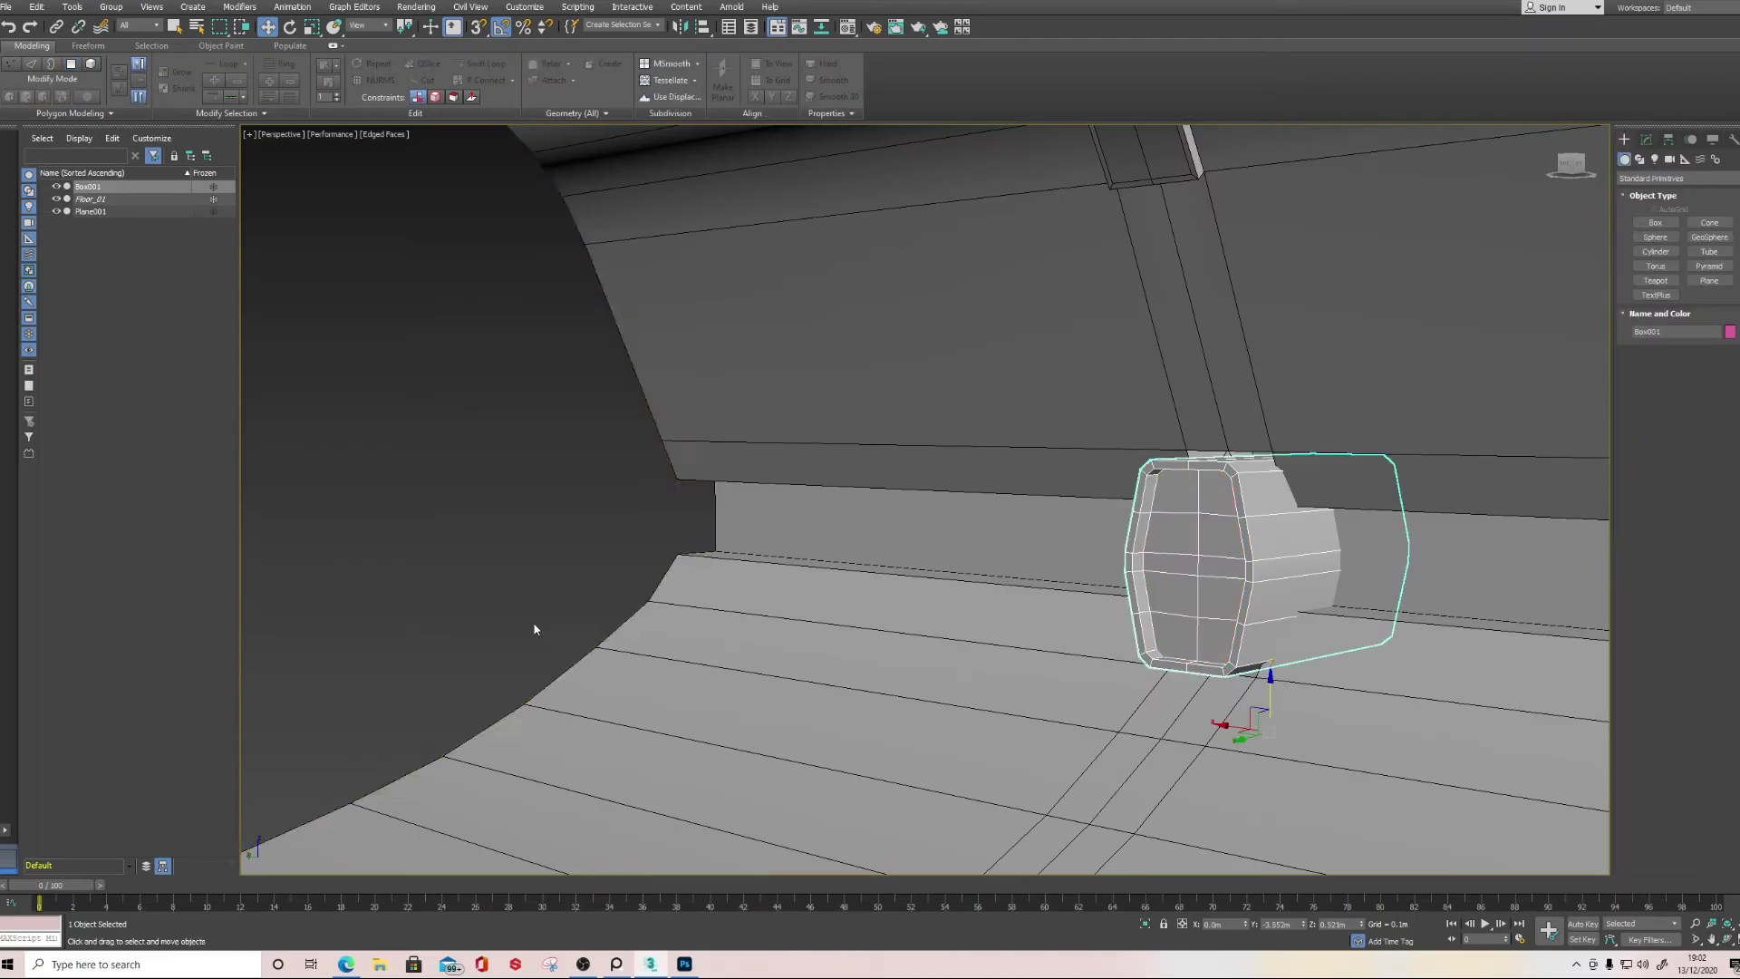
left_click(459, 572)
middle_click_drag(459, 572, 1060, 632, "alt")
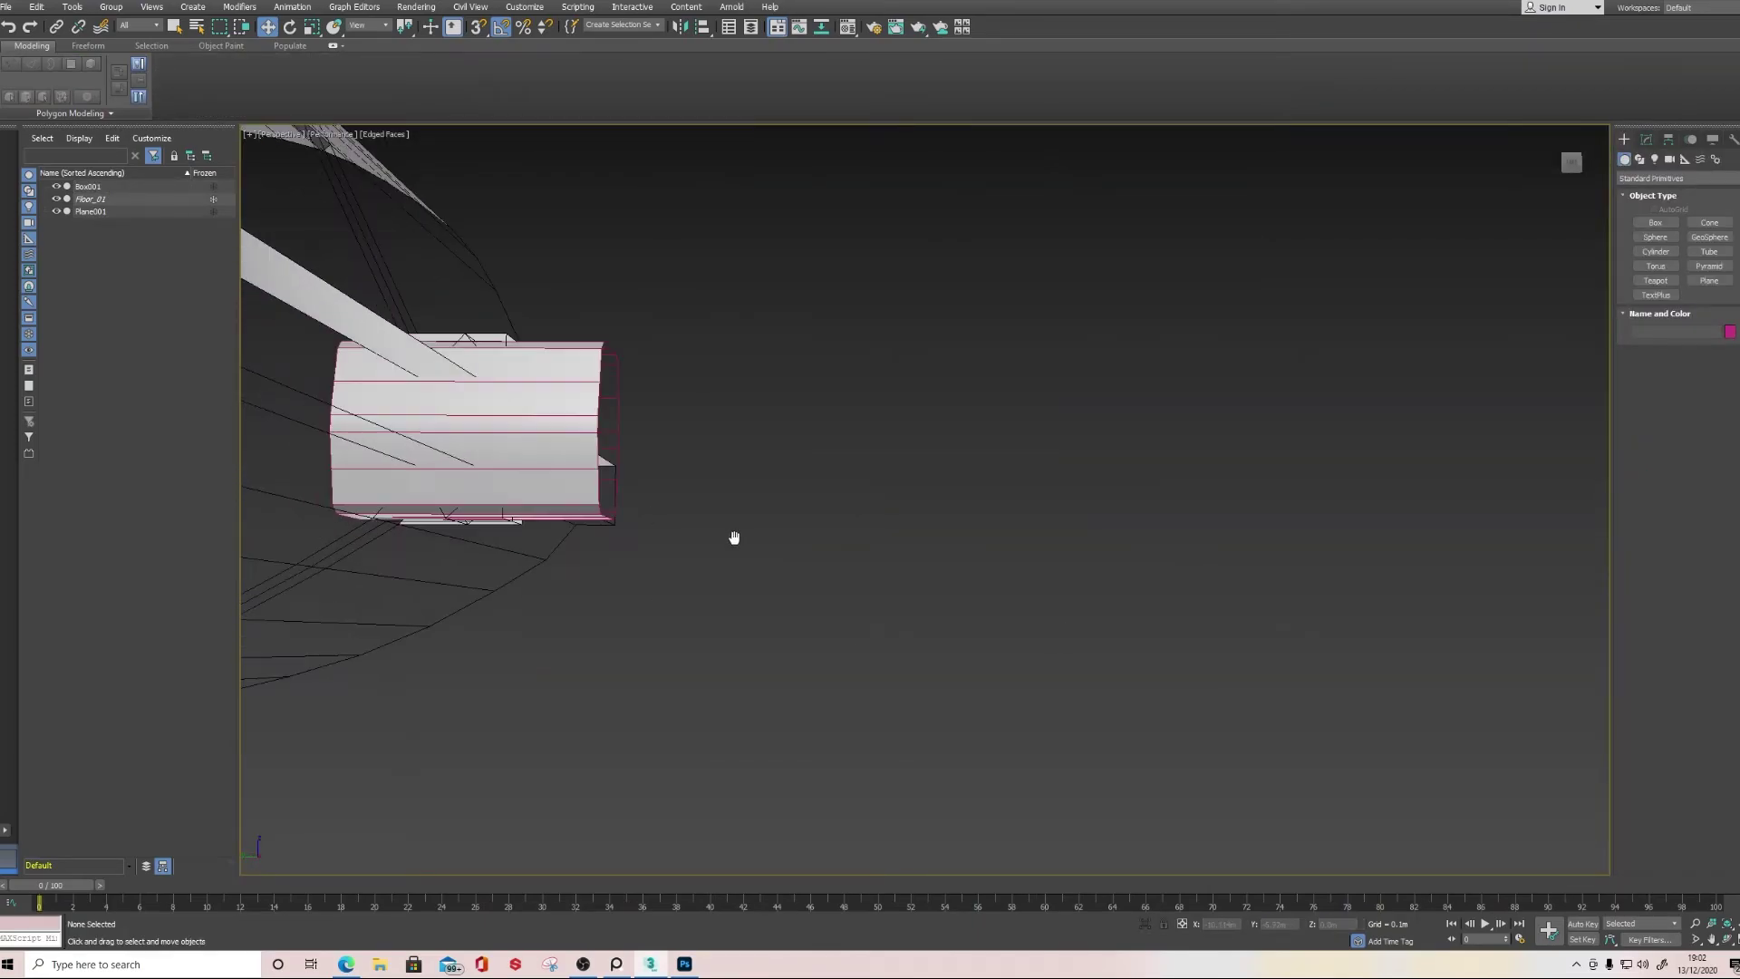
left_click(543, 452)
key("z")
scroll(785, 536, "down", 2)
middle_click_drag(785, 536, 739, 584, "alt")
left_click(1646, 139)
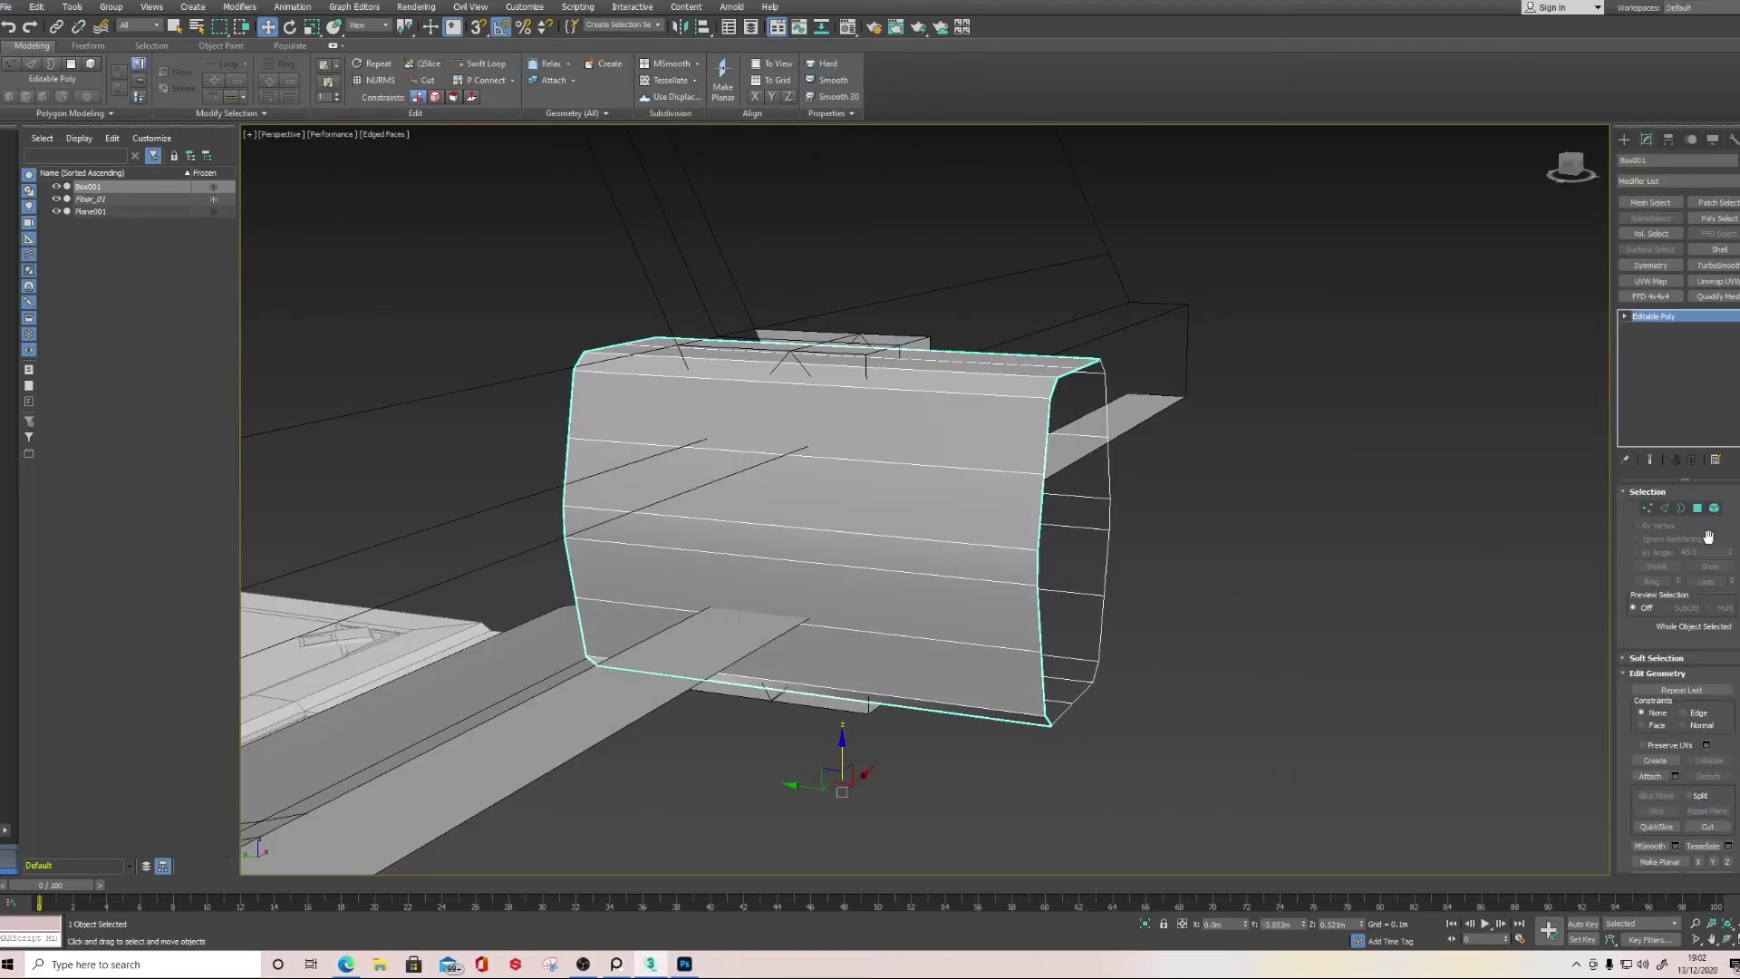
left_click(1681, 510)
left_click(1038, 510)
left_click_drag(1035, 541, 872, 522)
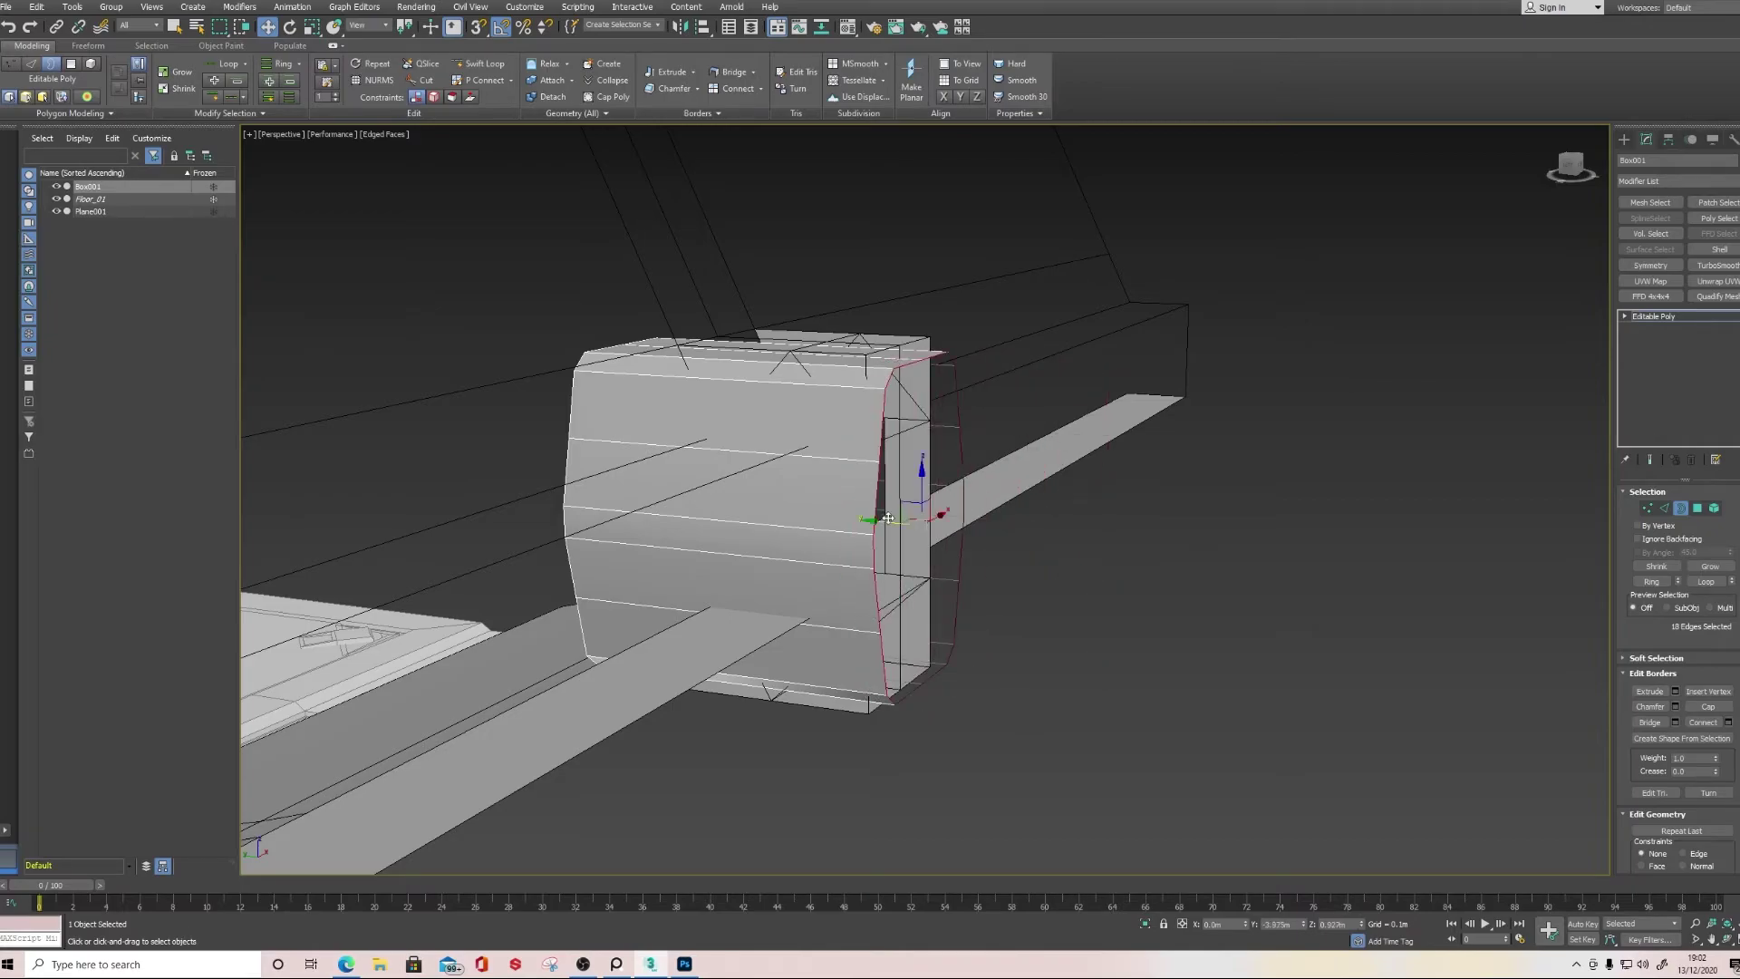
left_click(1624, 141)
Select the whole box as an element and apply an FFD 4x4x4 modifier to it
middle_click_drag(997, 472, 1067, 439, "alt")
scroll(998, 483, "up", 3)
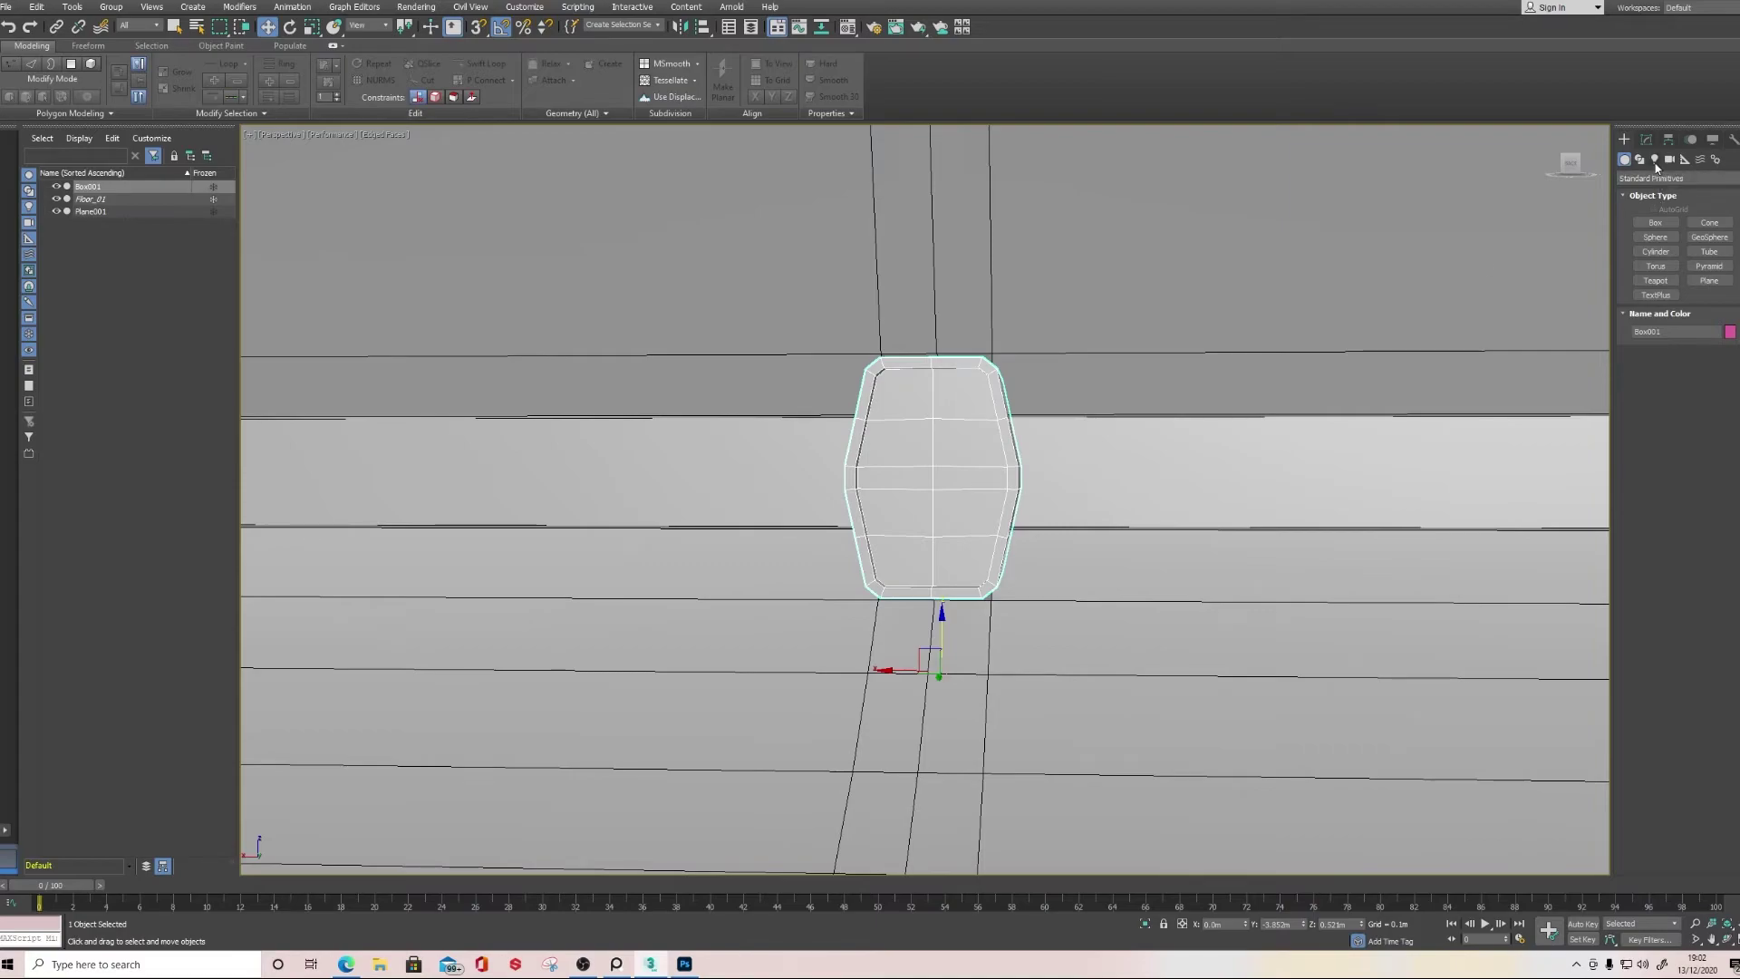
left_click(1645, 140)
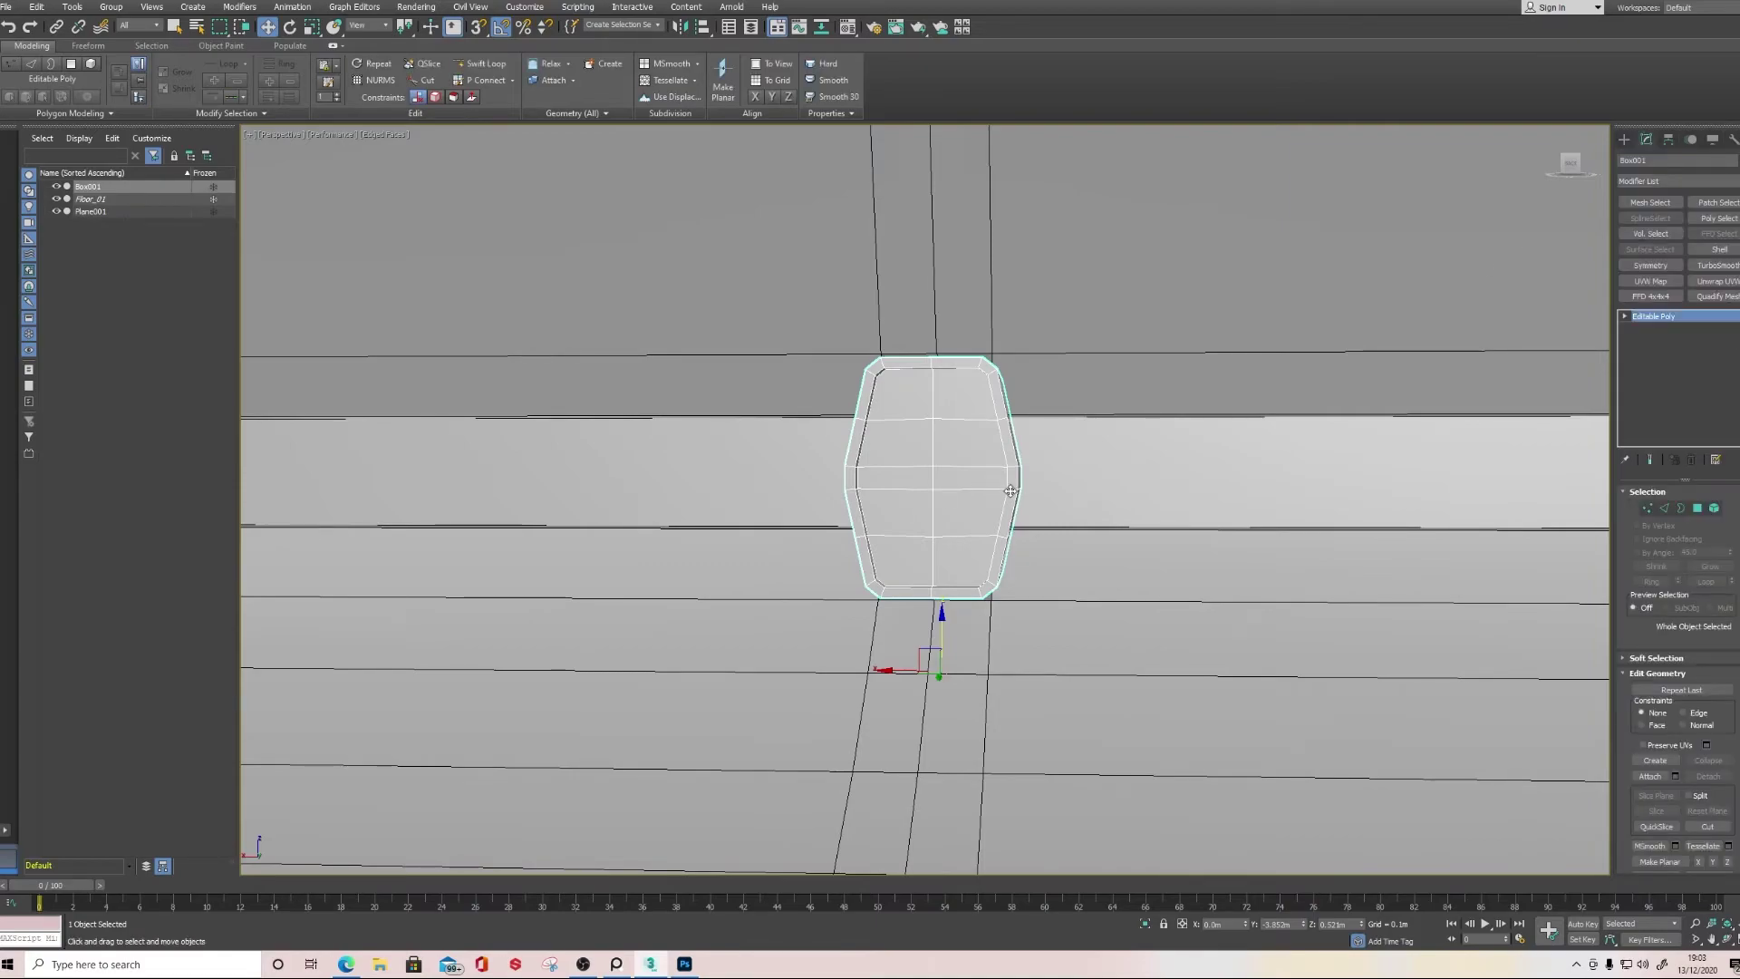
left_click(1713, 508)
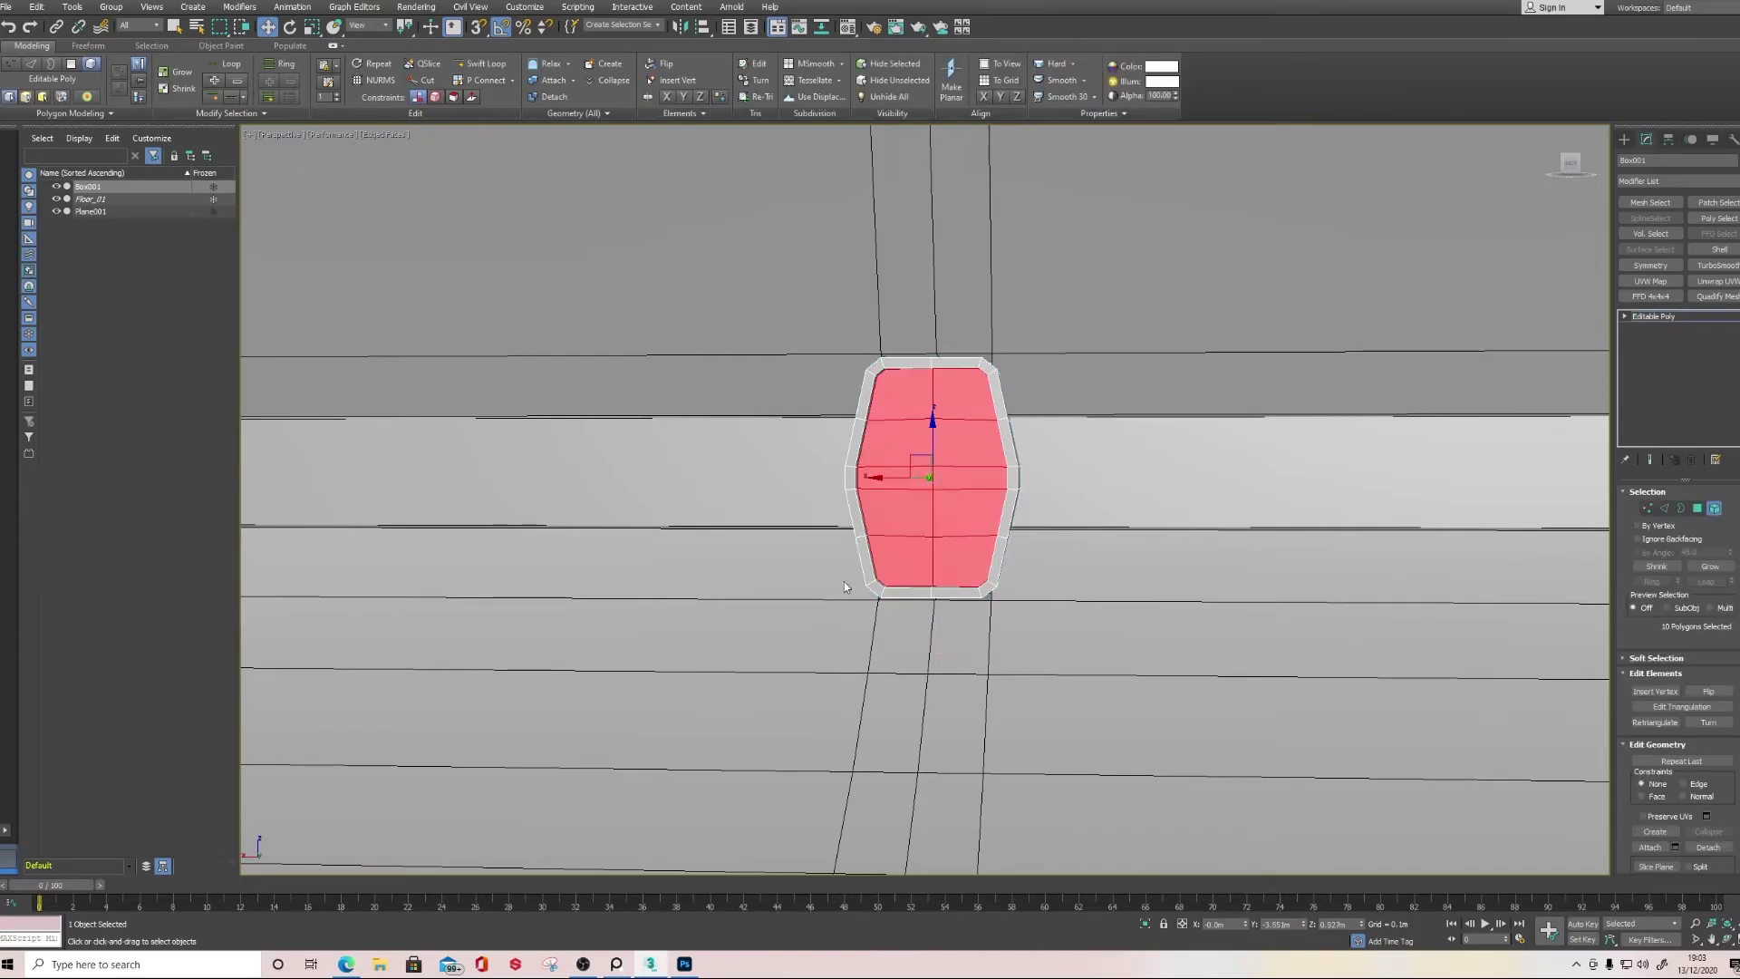
left_click(971, 432)
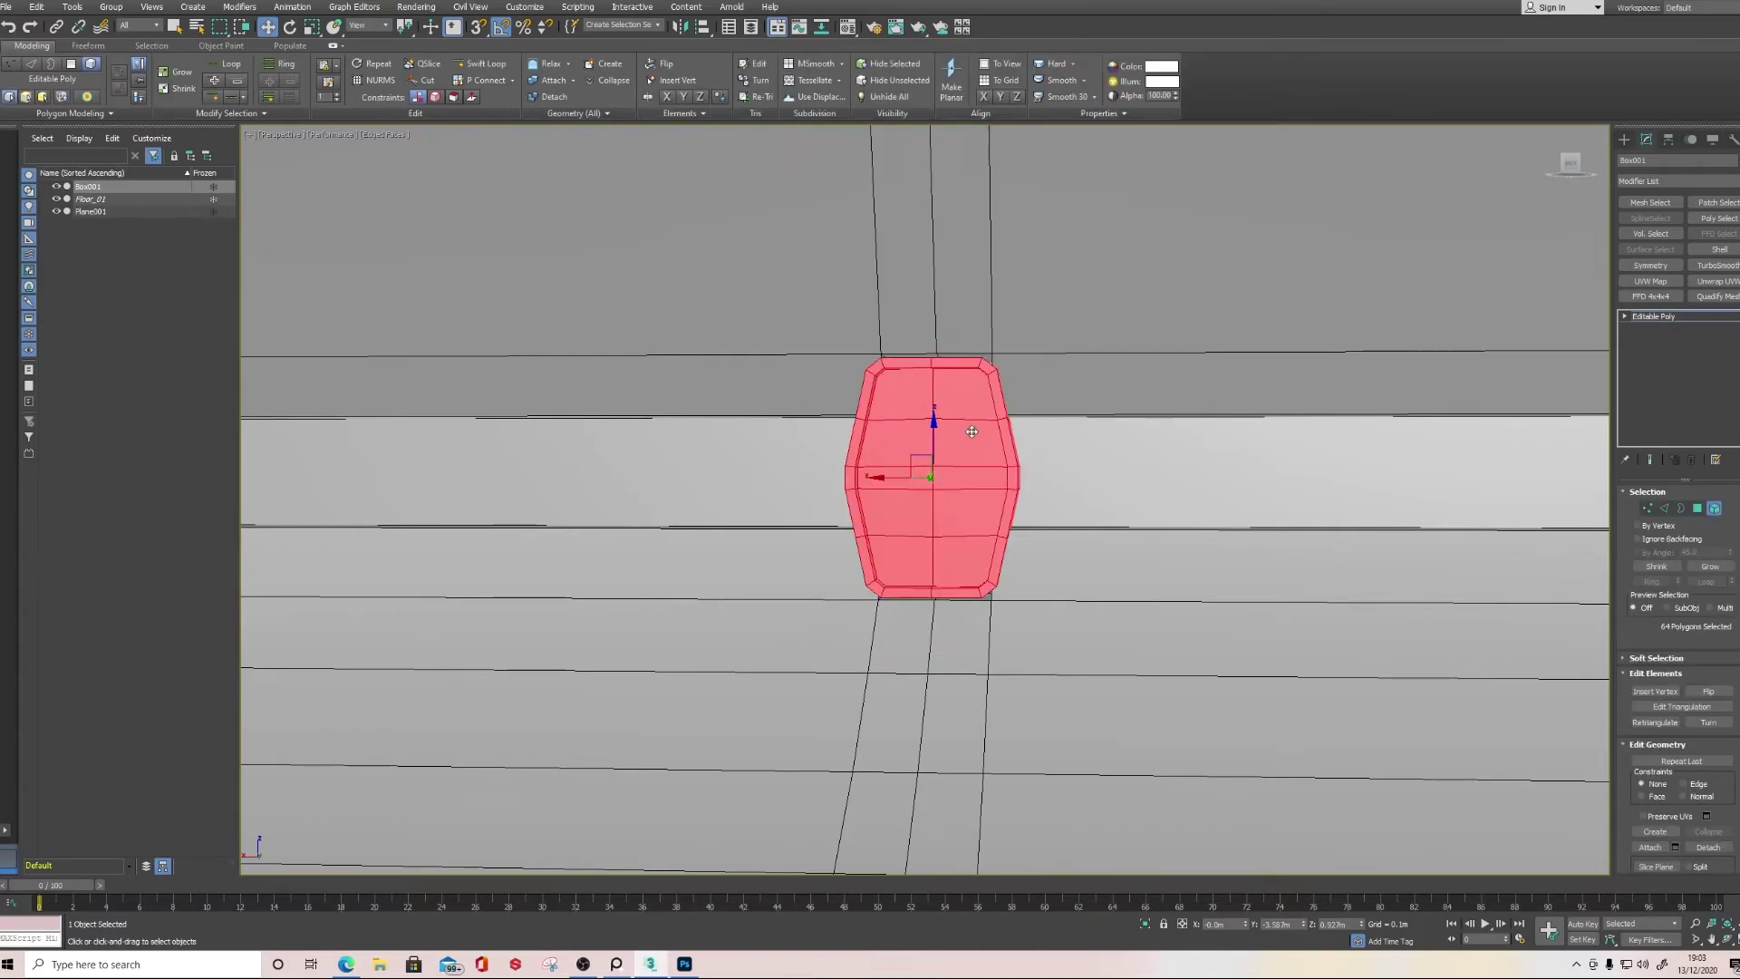
left_click(1649, 296)
middle_click_drag(936, 598, 1196, 610)
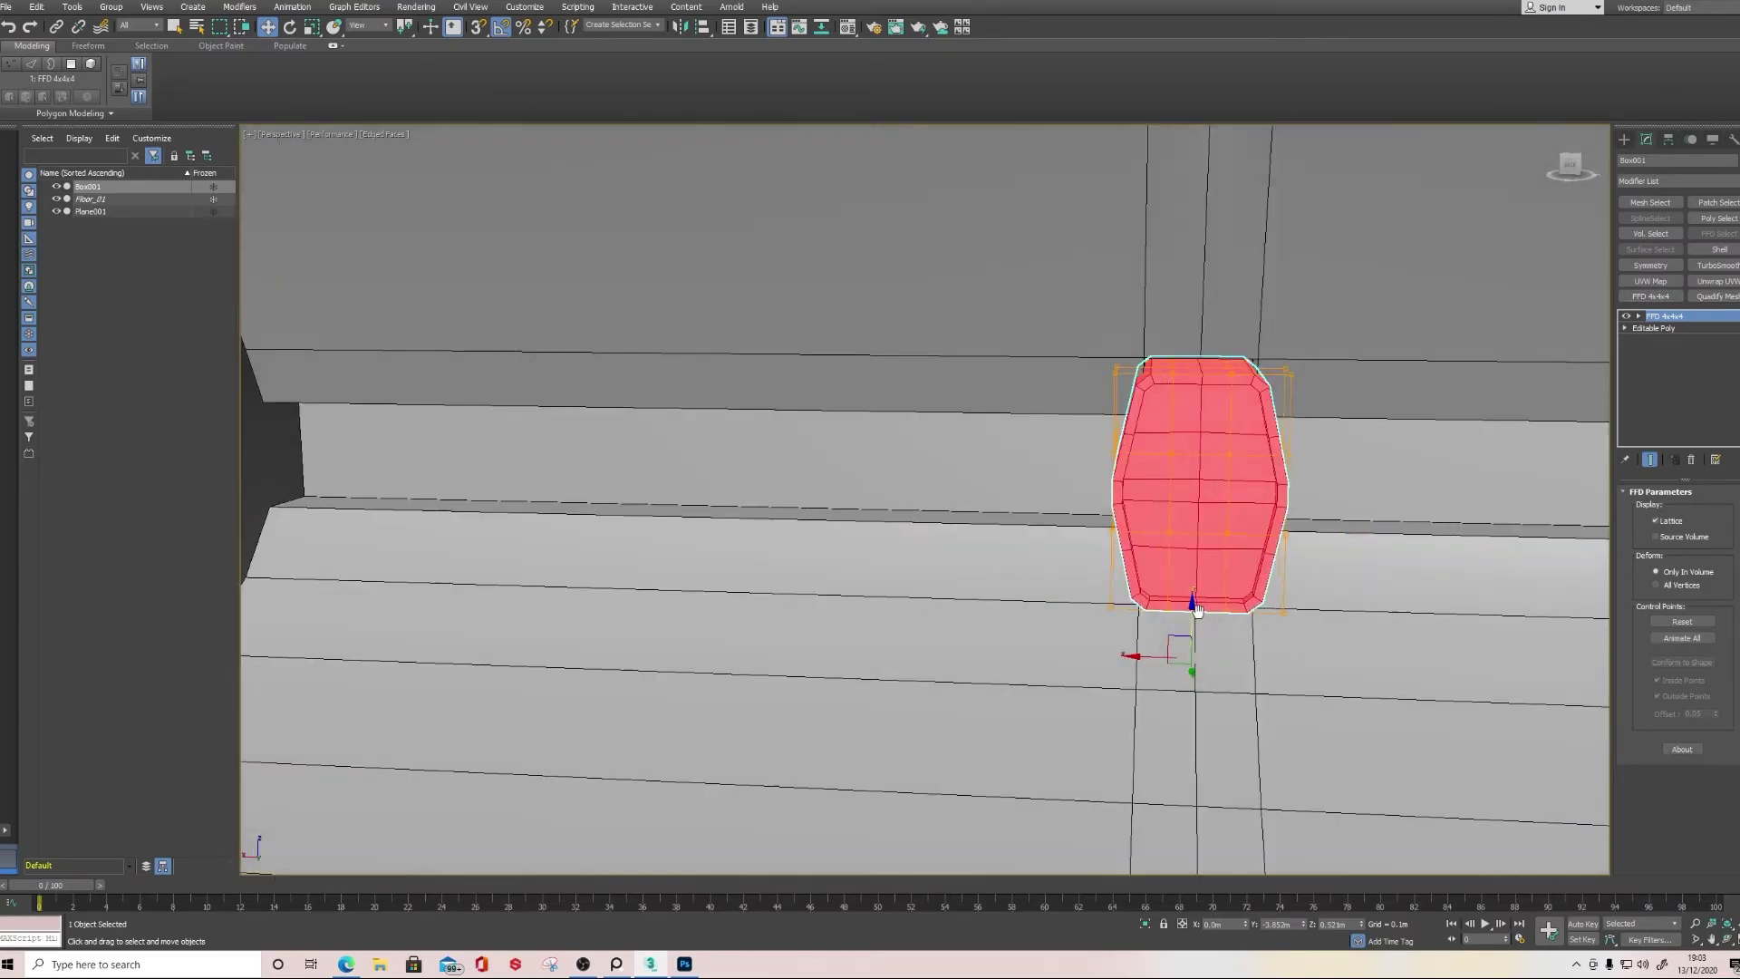
middle_click_drag(1604, 385, 1450, 498)
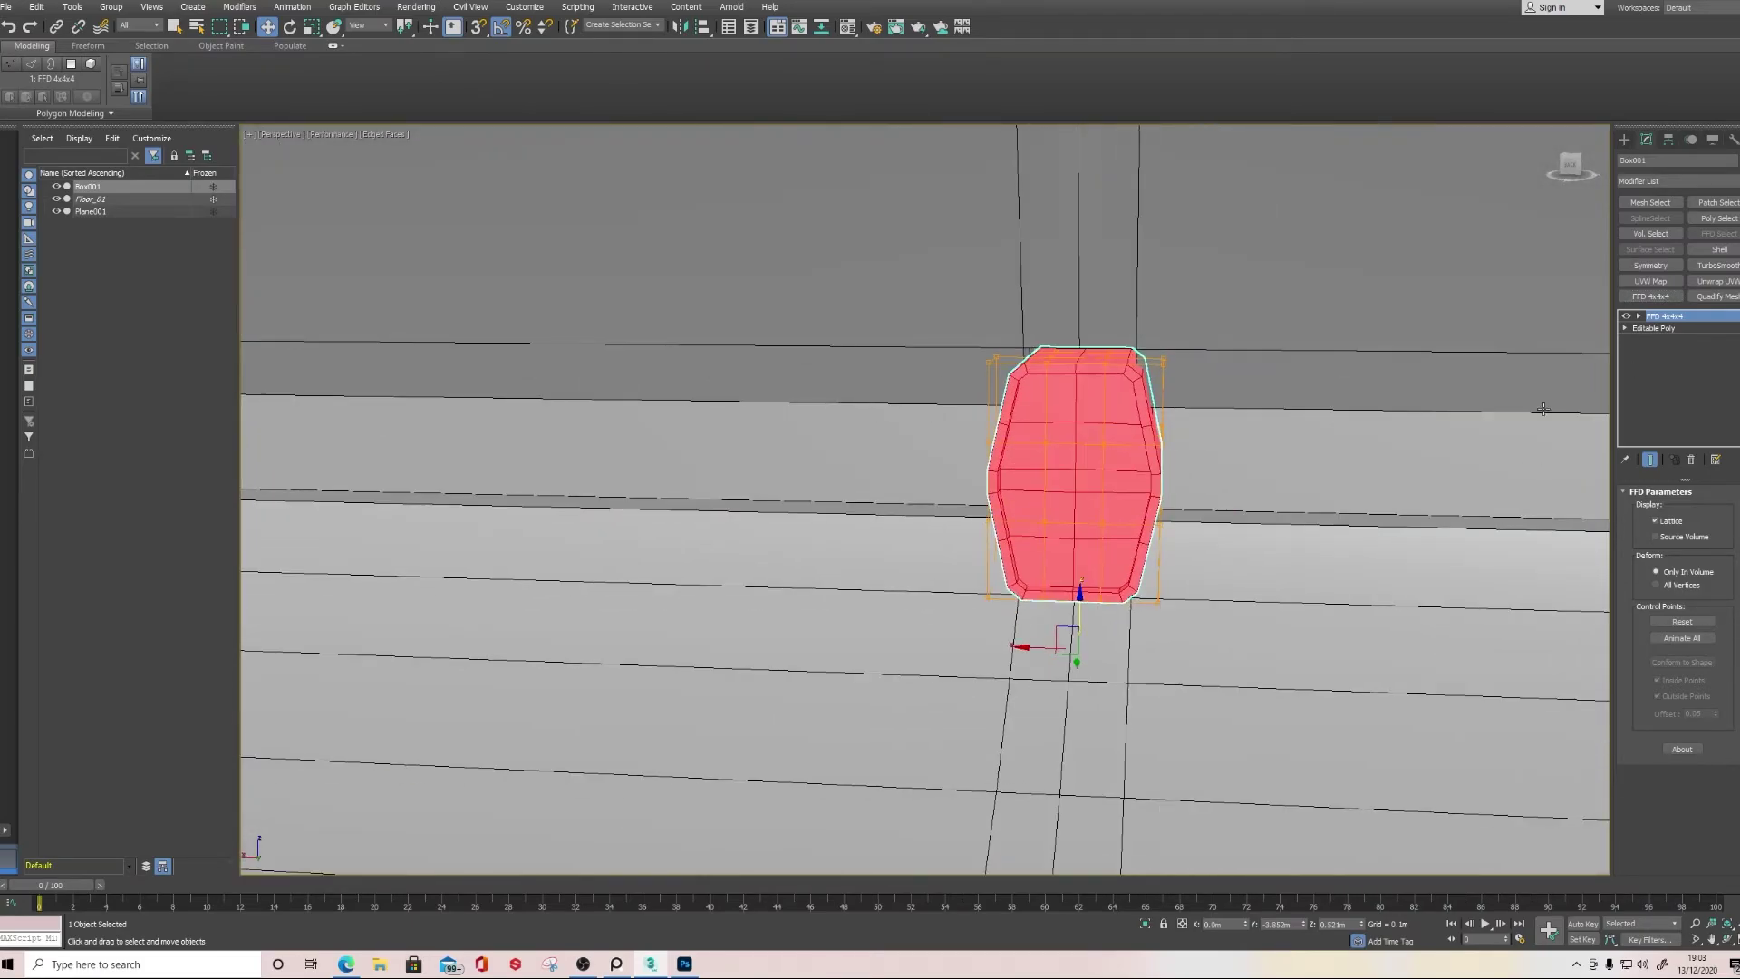
Move the FFD lattice's outer corner control points on the box's right-hand side inward, at the upper and lower ends
left_click(1639, 317)
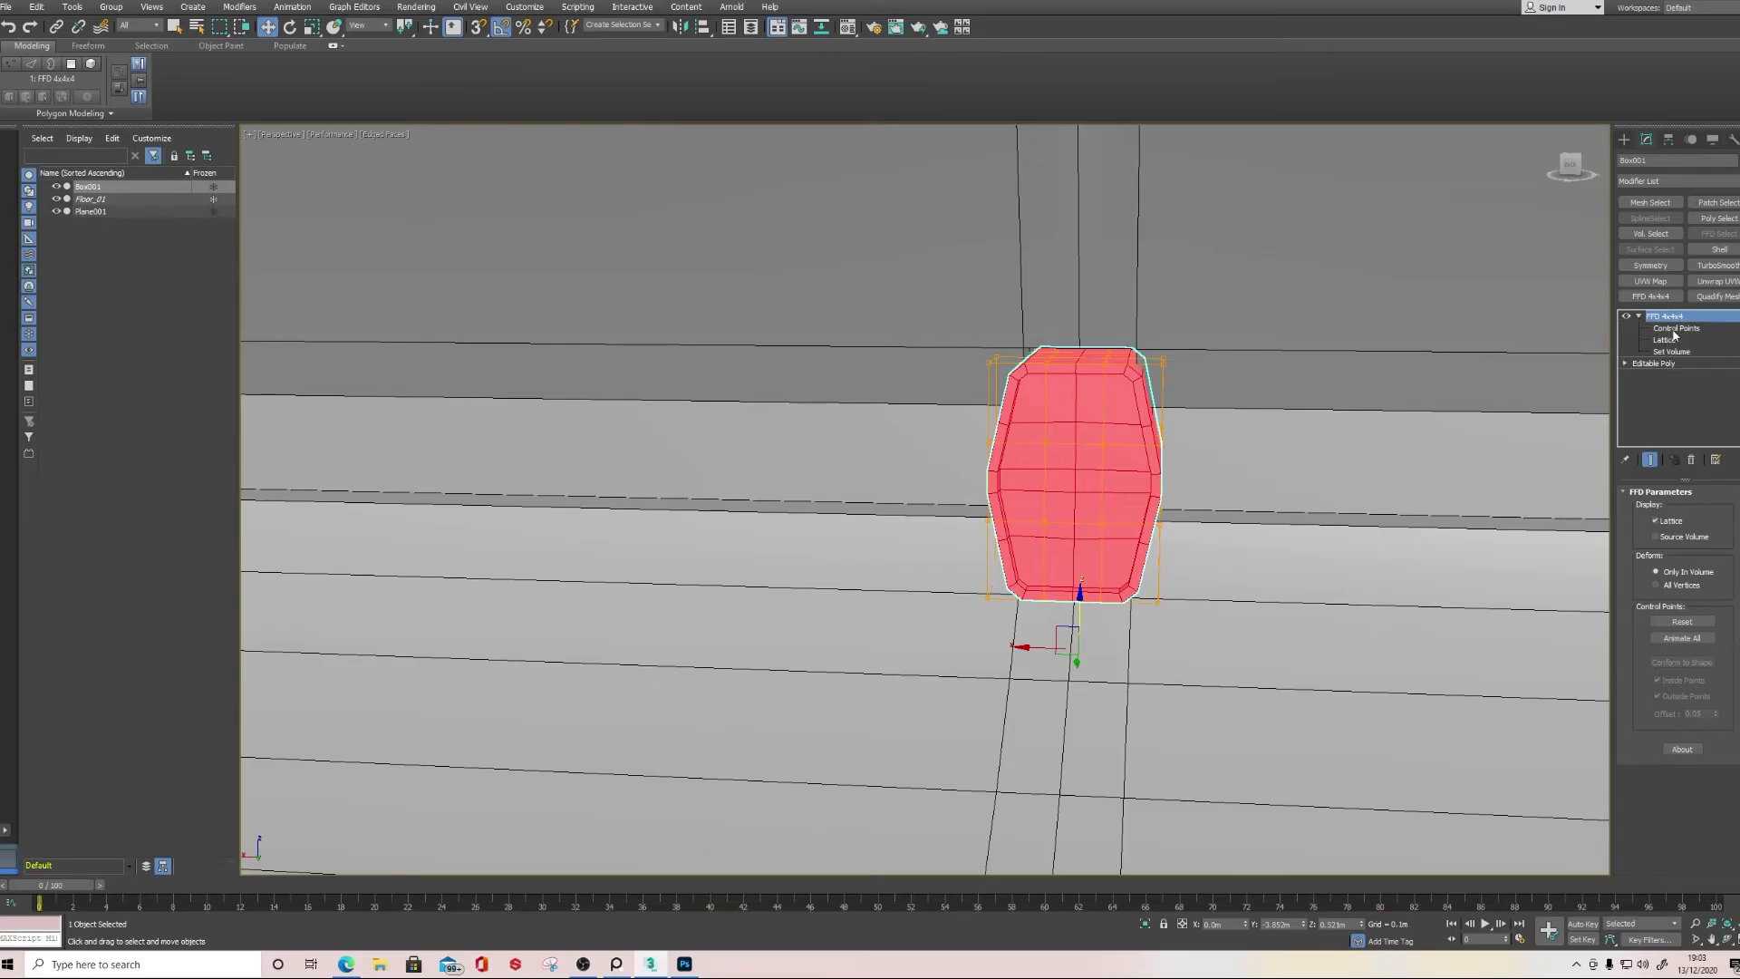
left_click(1675, 329)
middle_click_drag(1323, 410, 1342, 414, "alt")
left_click_drag(1149, 369, 1165, 368)
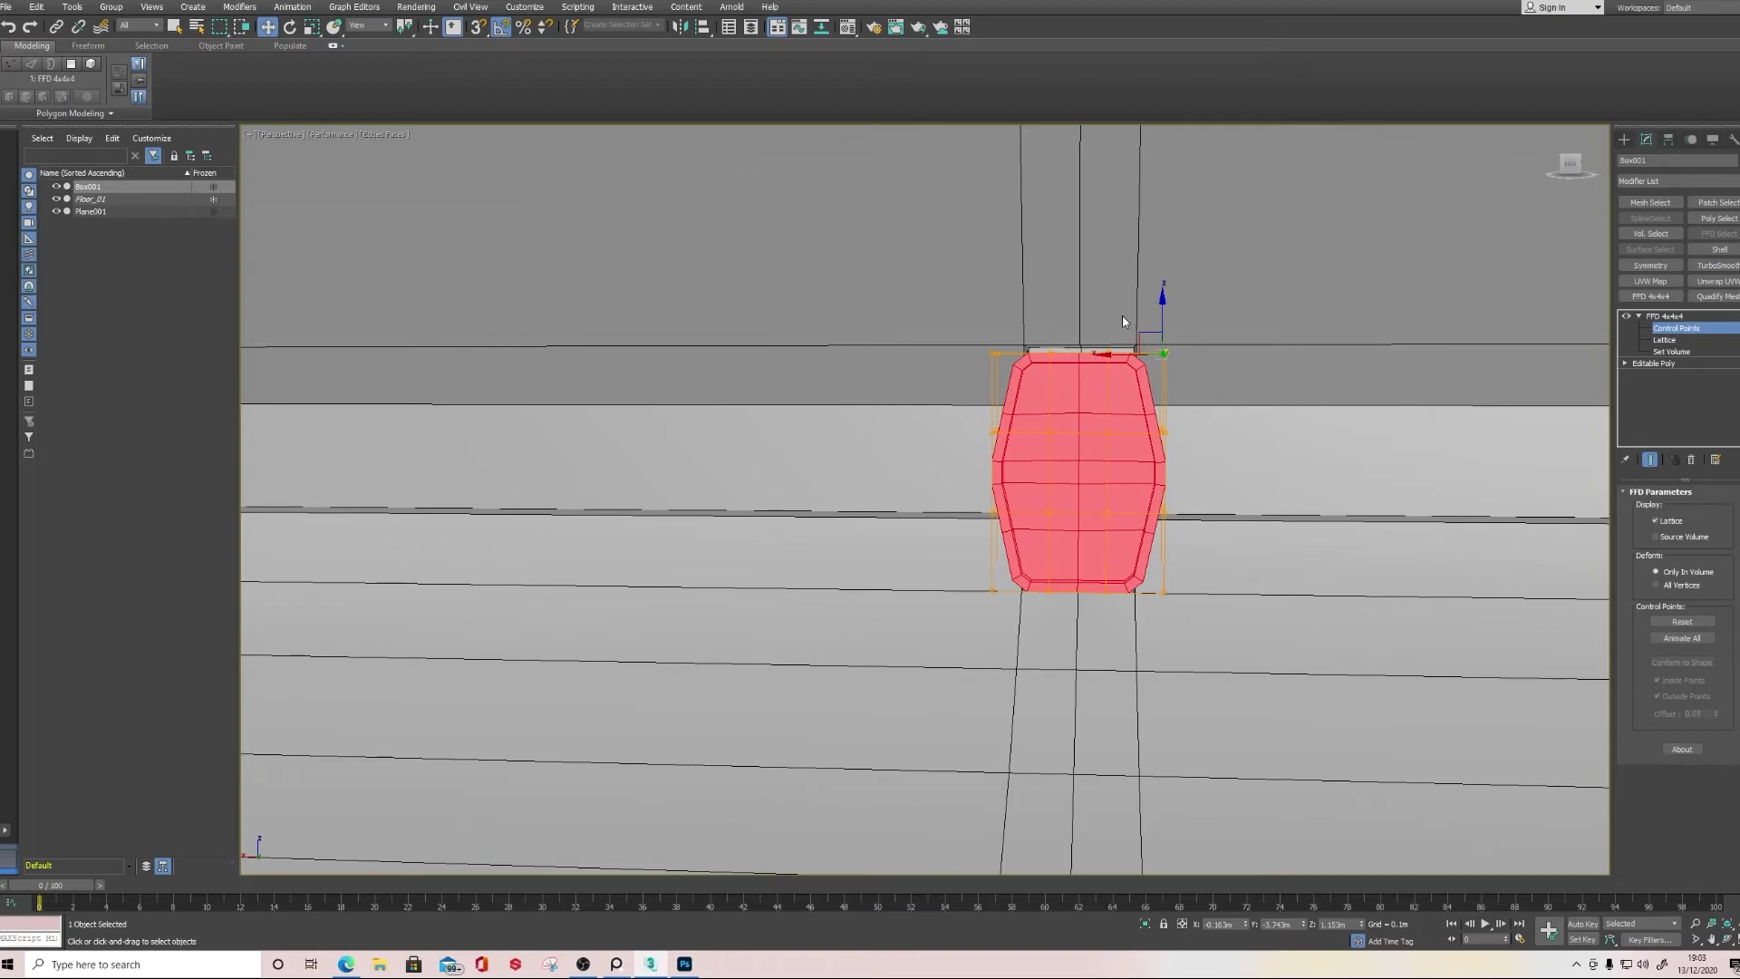
left_click_drag(1144, 331, 1128, 353)
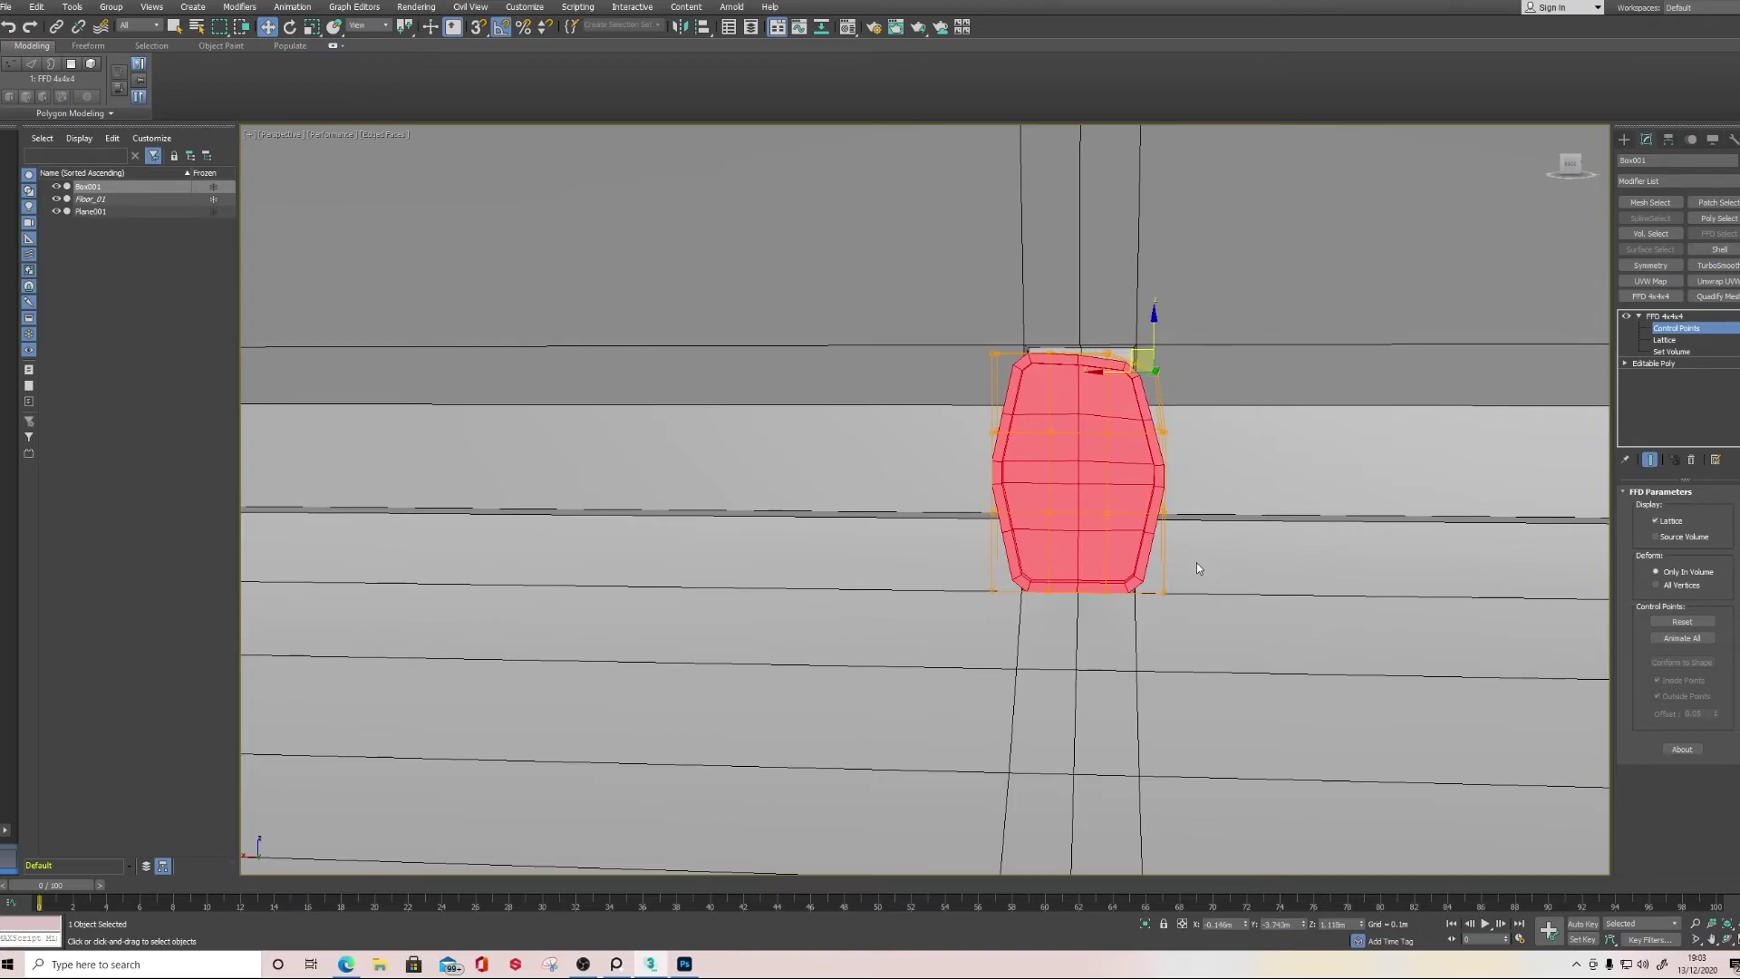
left_click_drag(1194, 561, 1136, 626)
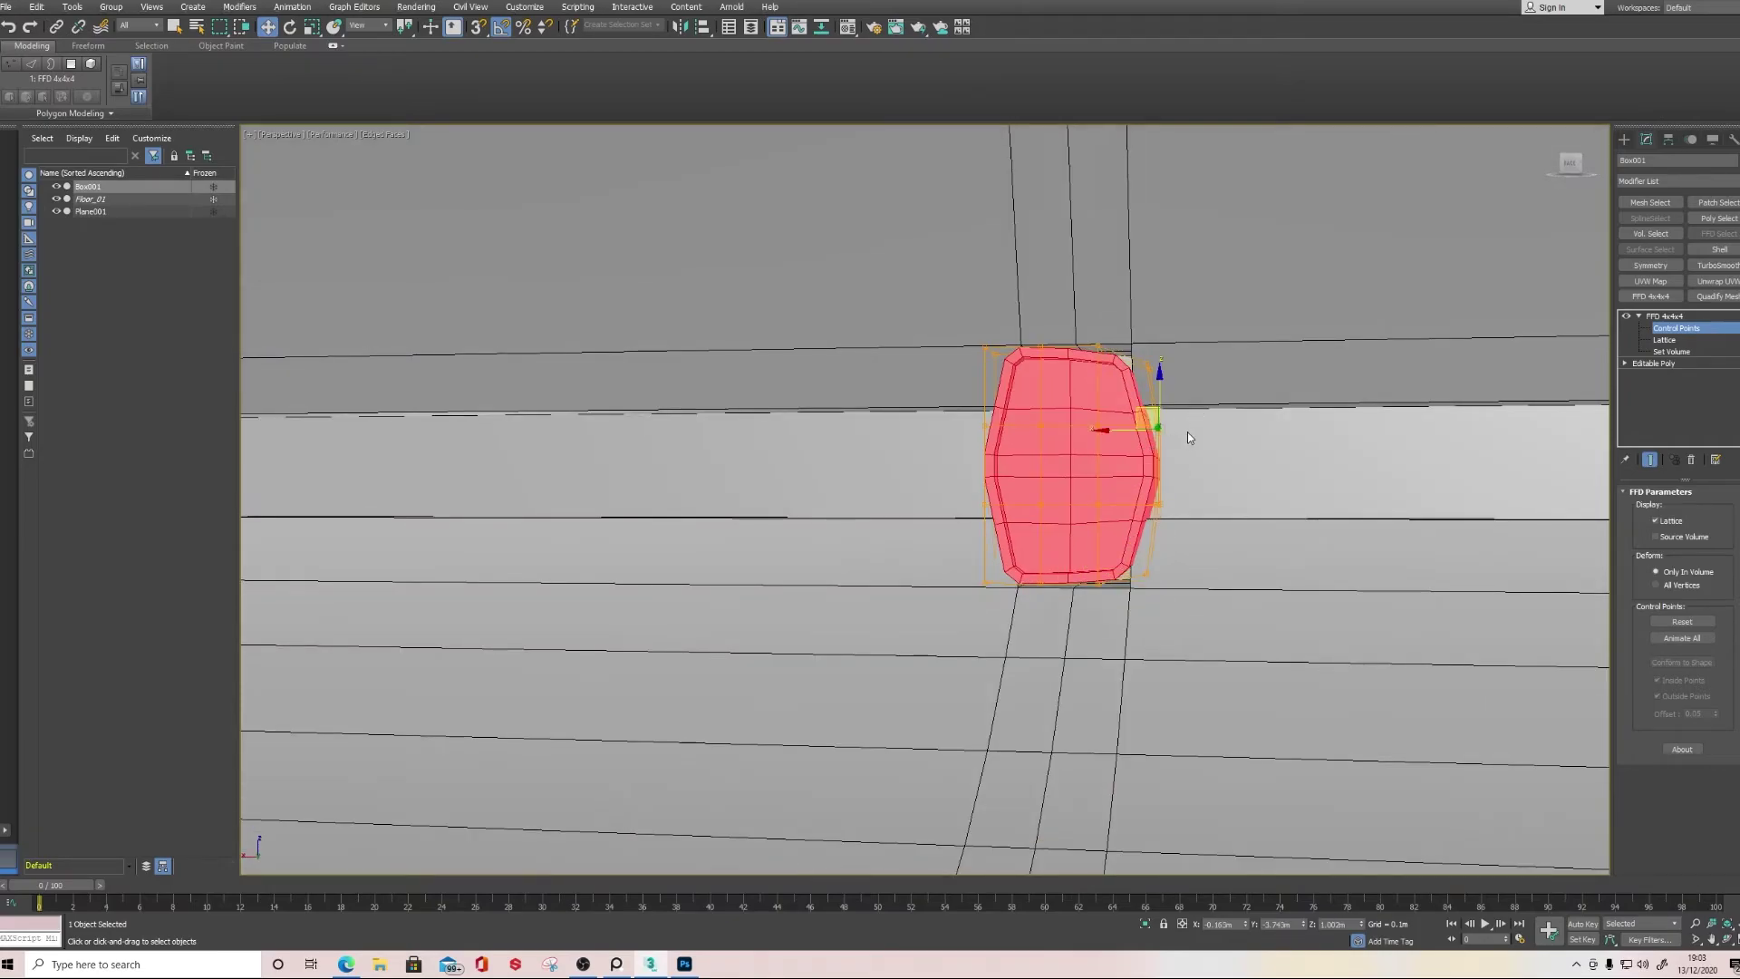
Pull the middle and inner FFD control points on the box's right-hand side inward to round its outline
middle_click_drag(1188, 432, 1183, 436, "alt")
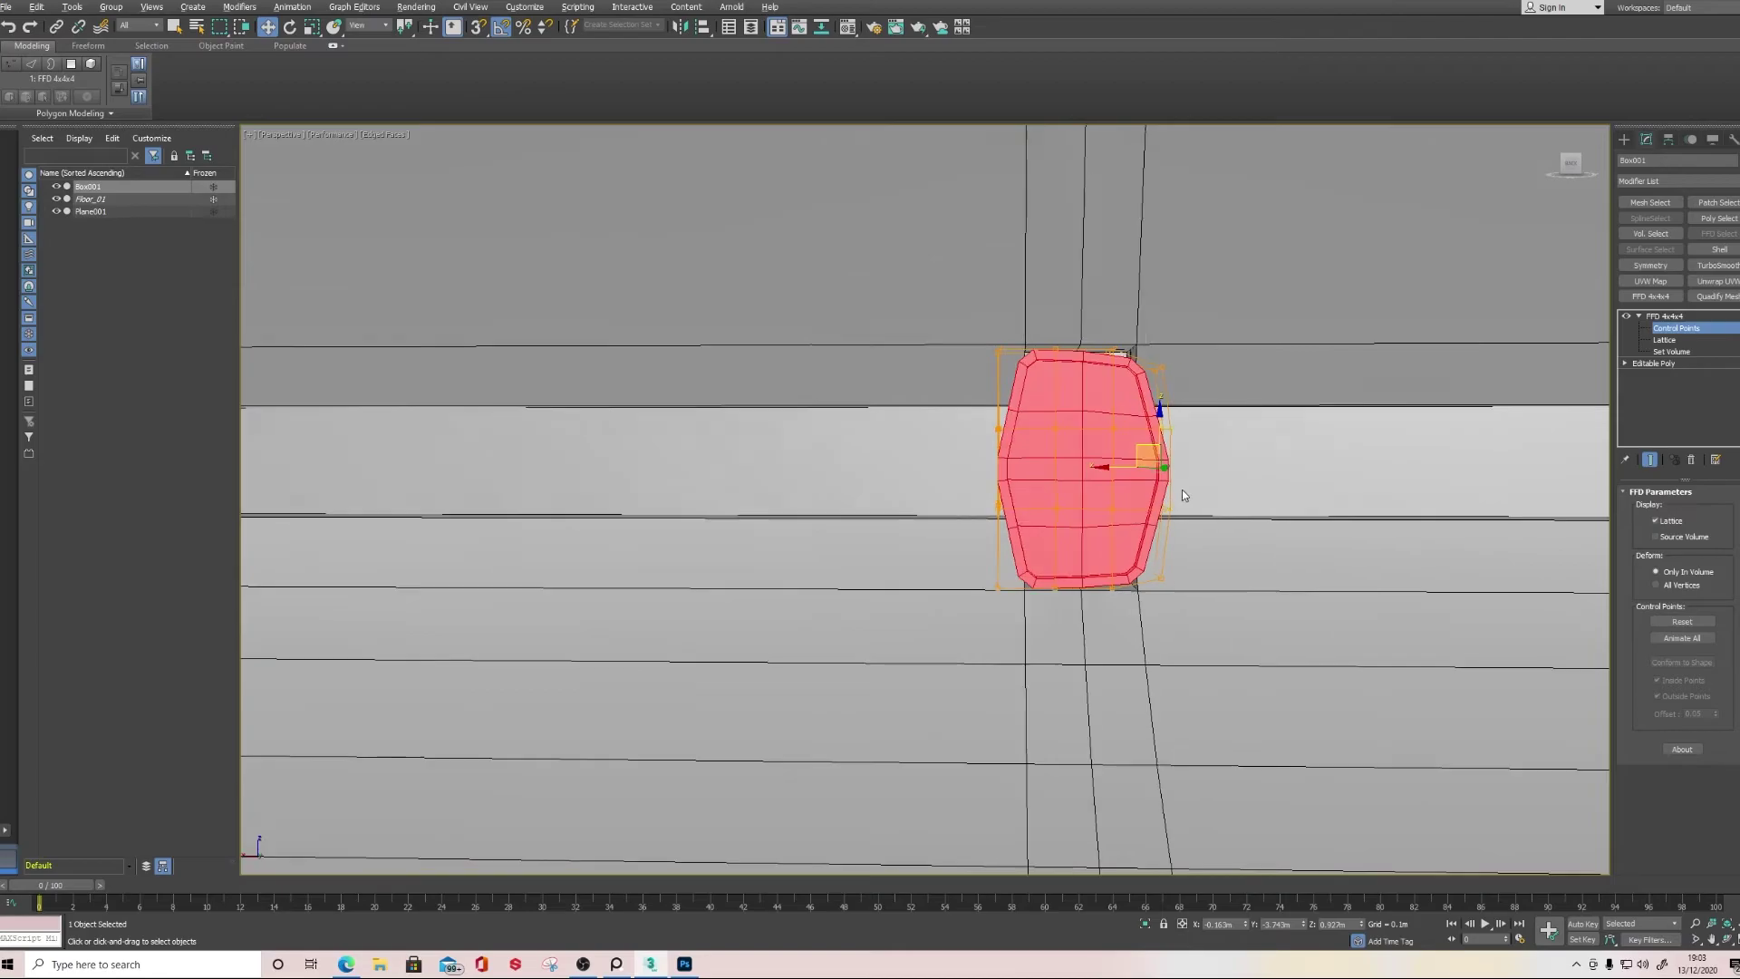
middle_click_drag(1183, 495, 1143, 462, "alt")
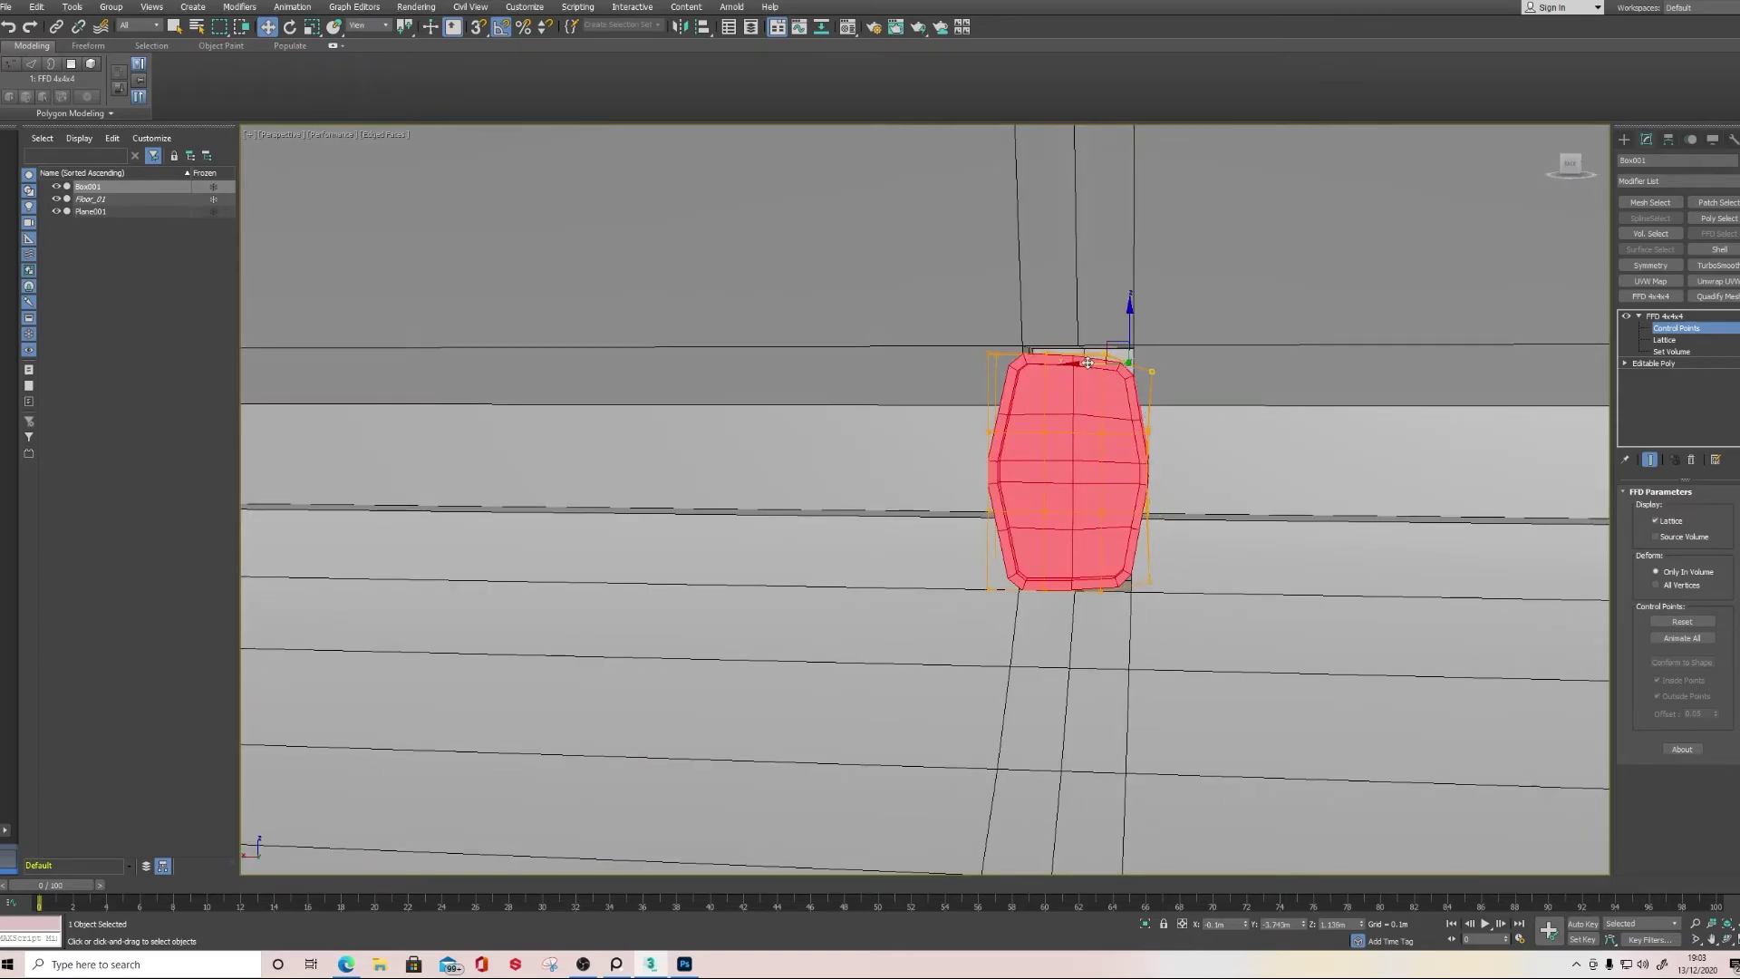
middle_click_drag(1177, 544, 1215, 504, "alt")
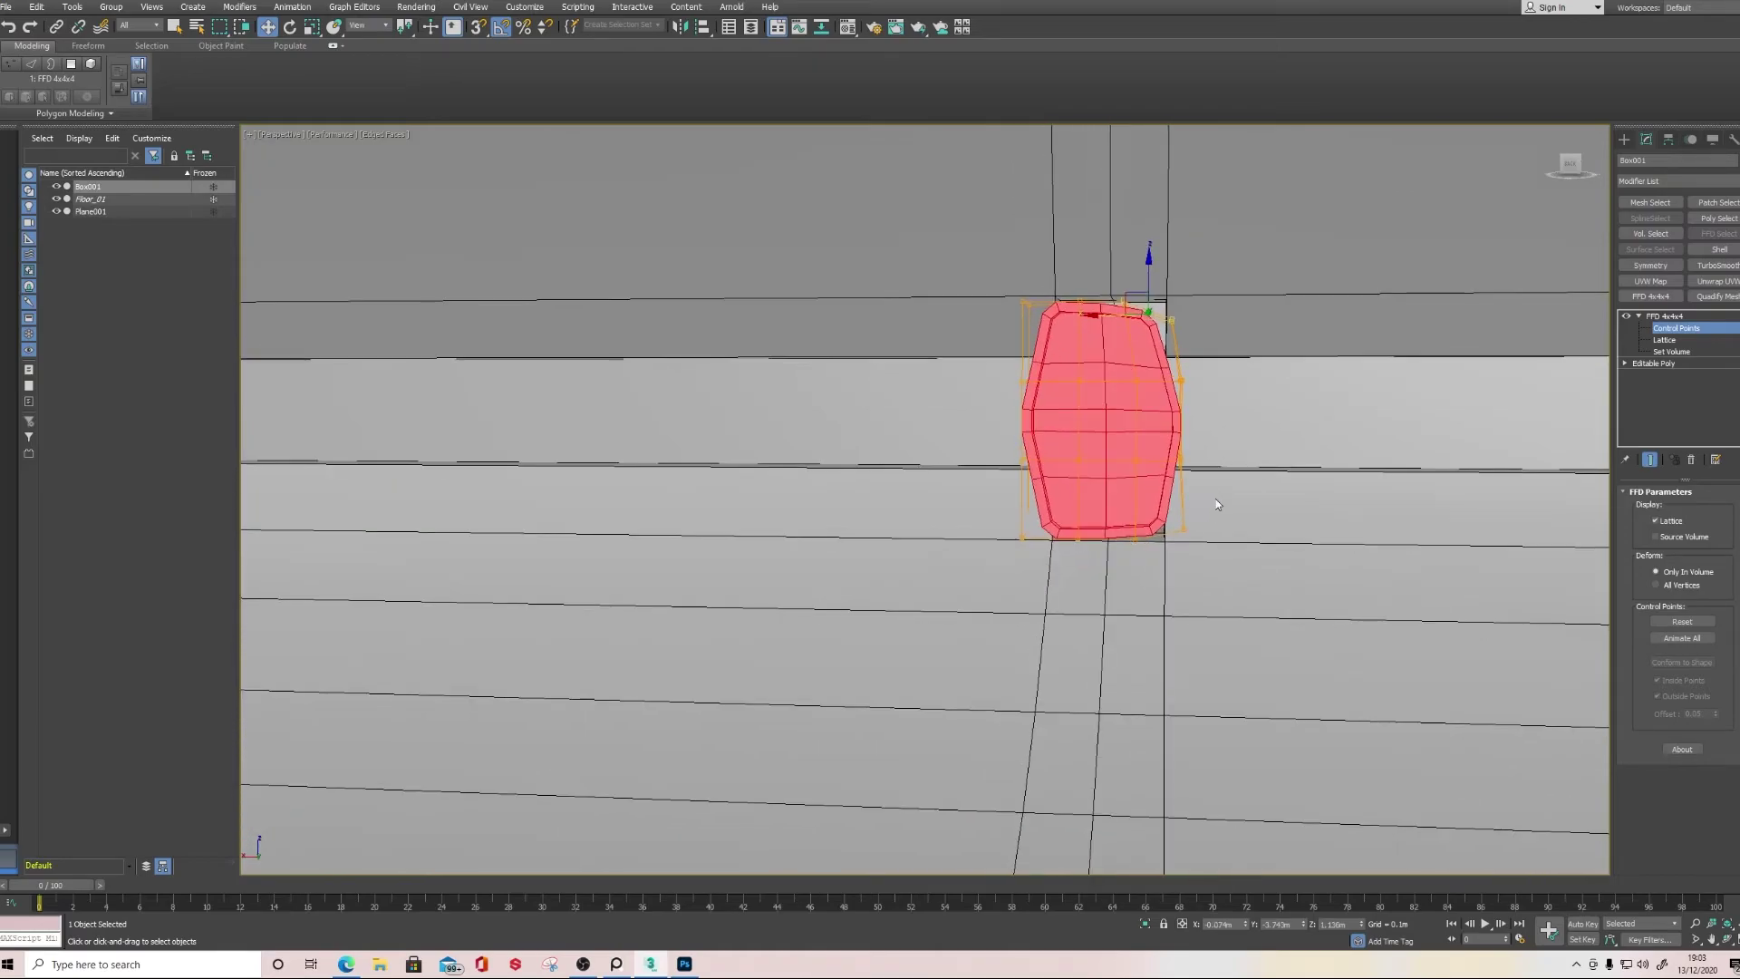
left_click(1169, 521)
middle_click_drag(1154, 530, 1128, 501, "alt")
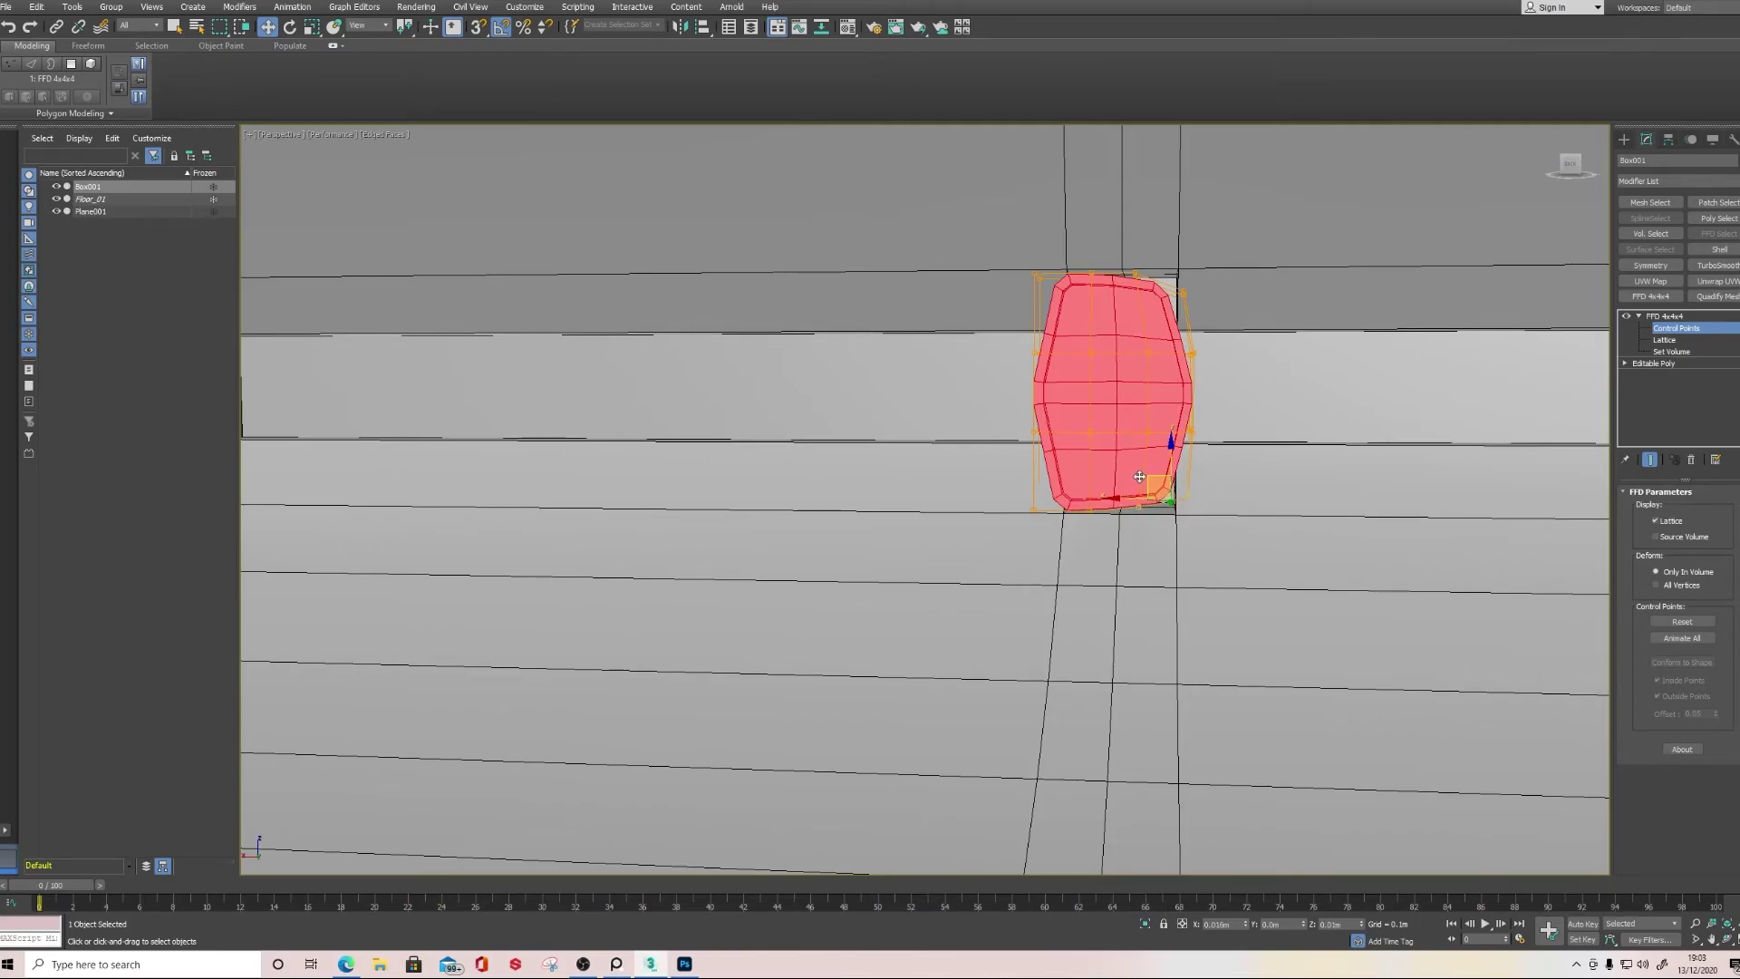
left_click(1145, 397)
Collapse the box's whole modifier stack and delete the polygons of its left-hand half
right_click(1677, 314)
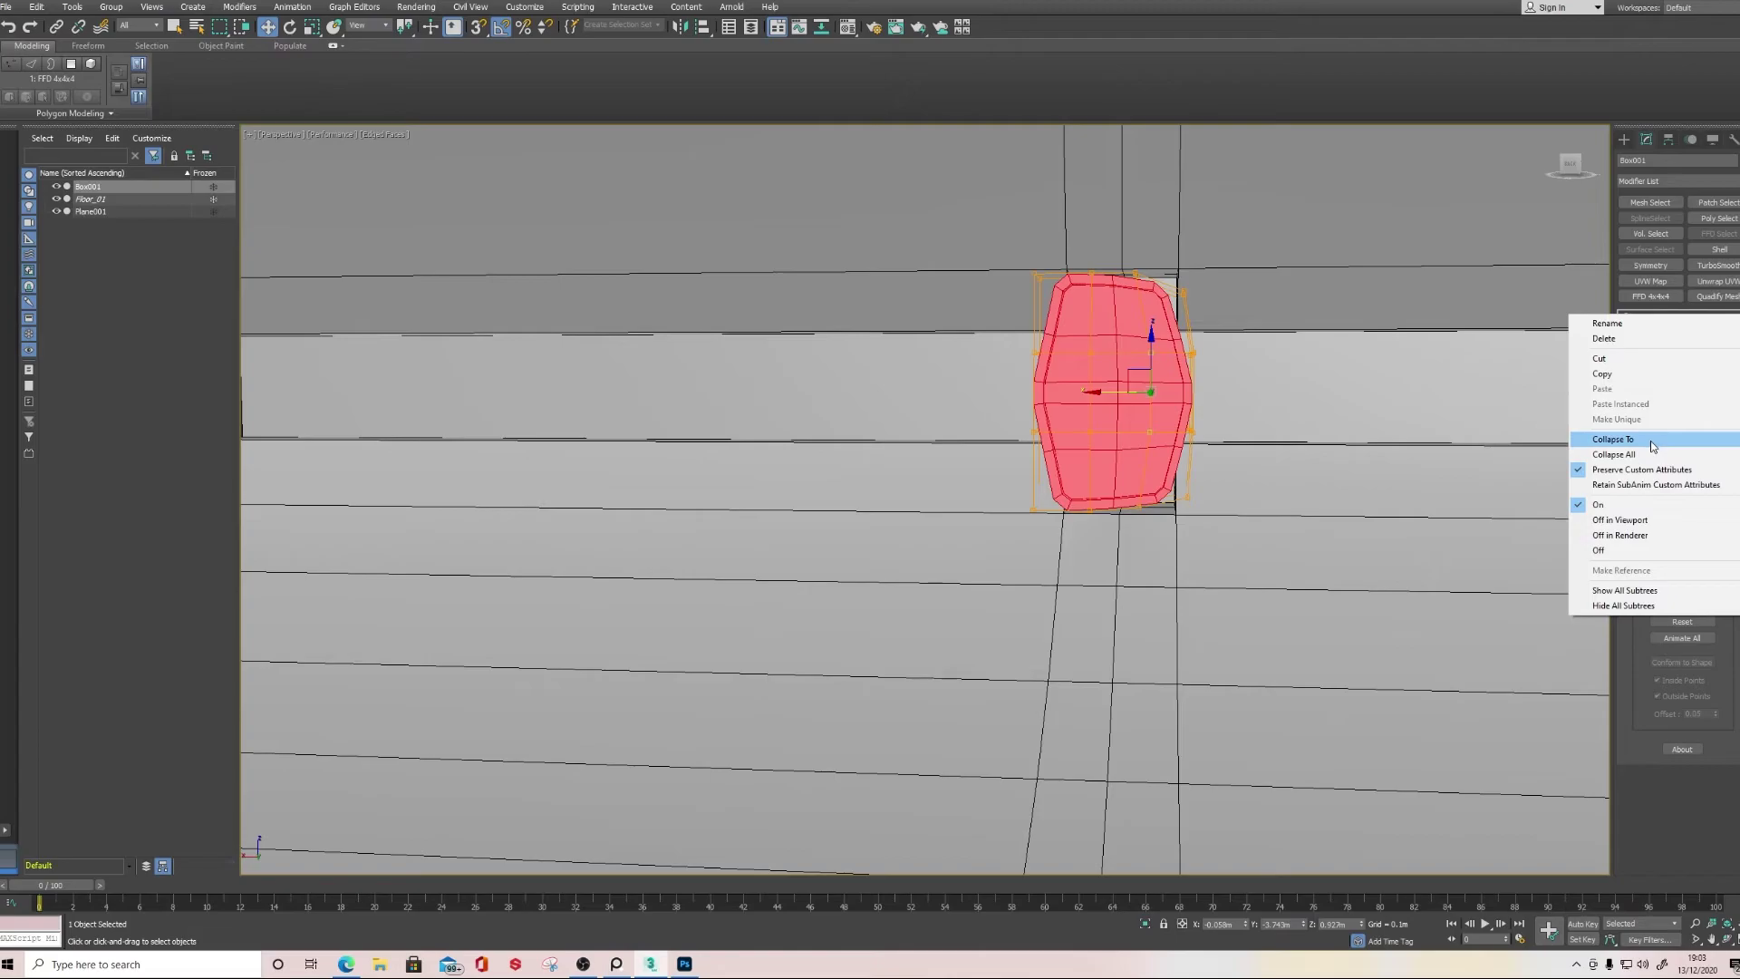
left_click(1606, 455)
left_click(940, 515)
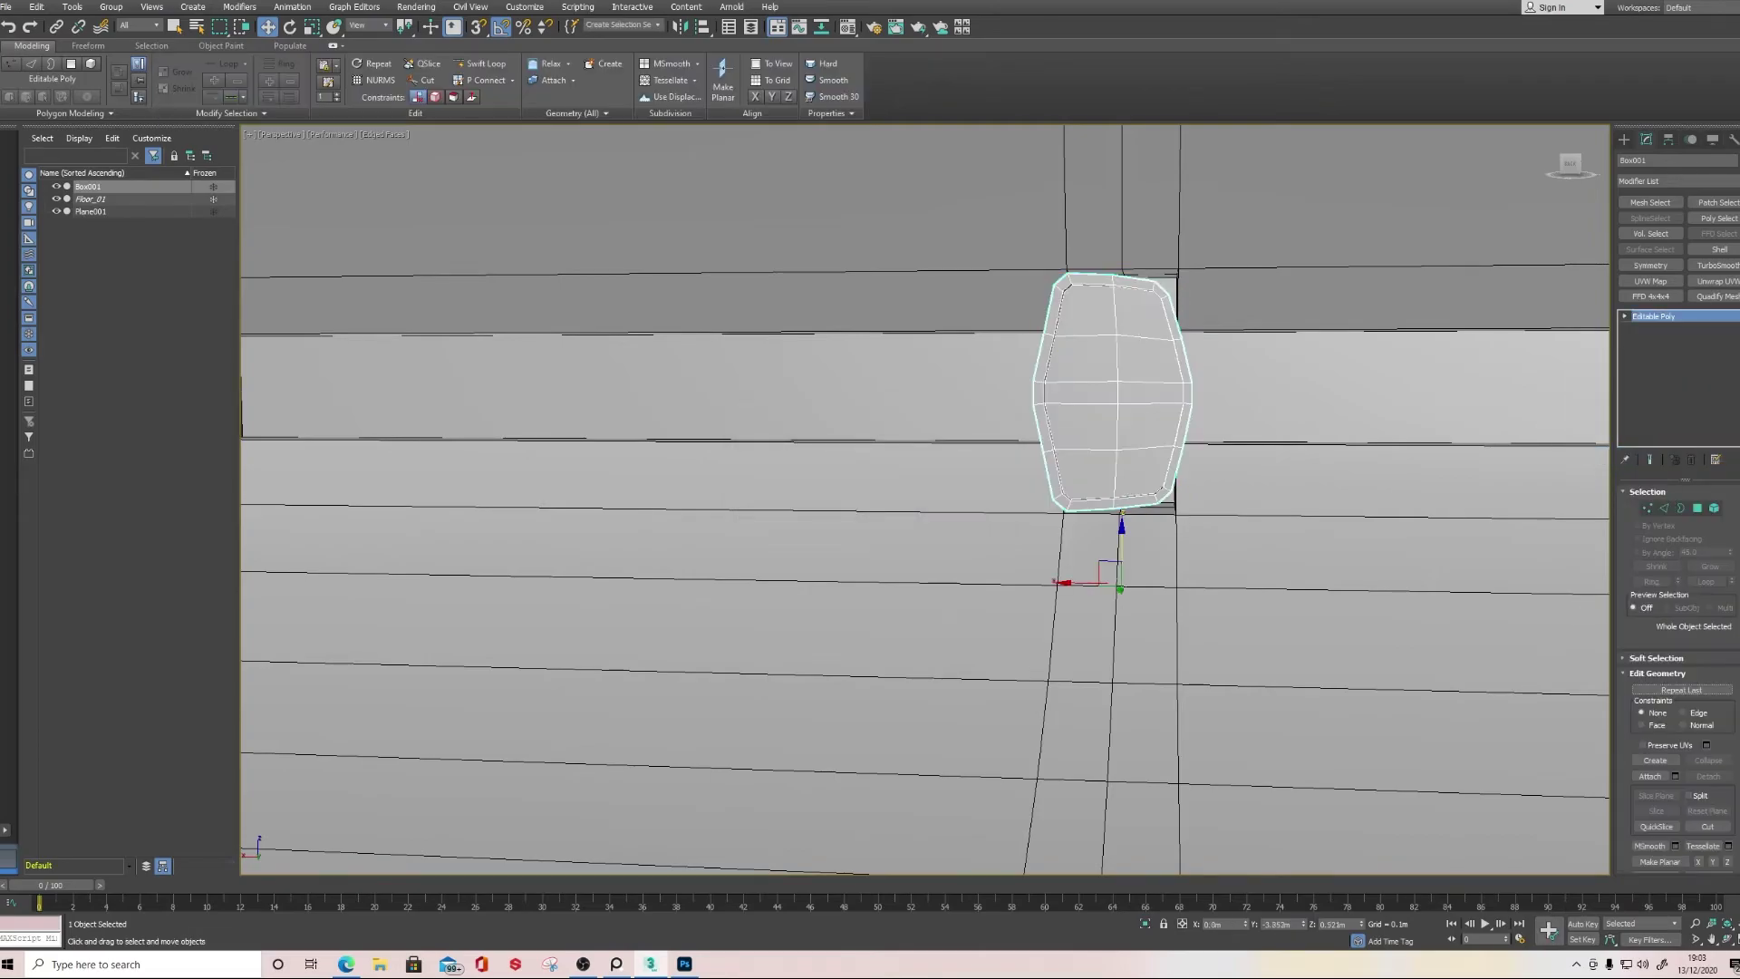
left_click(1697, 509)
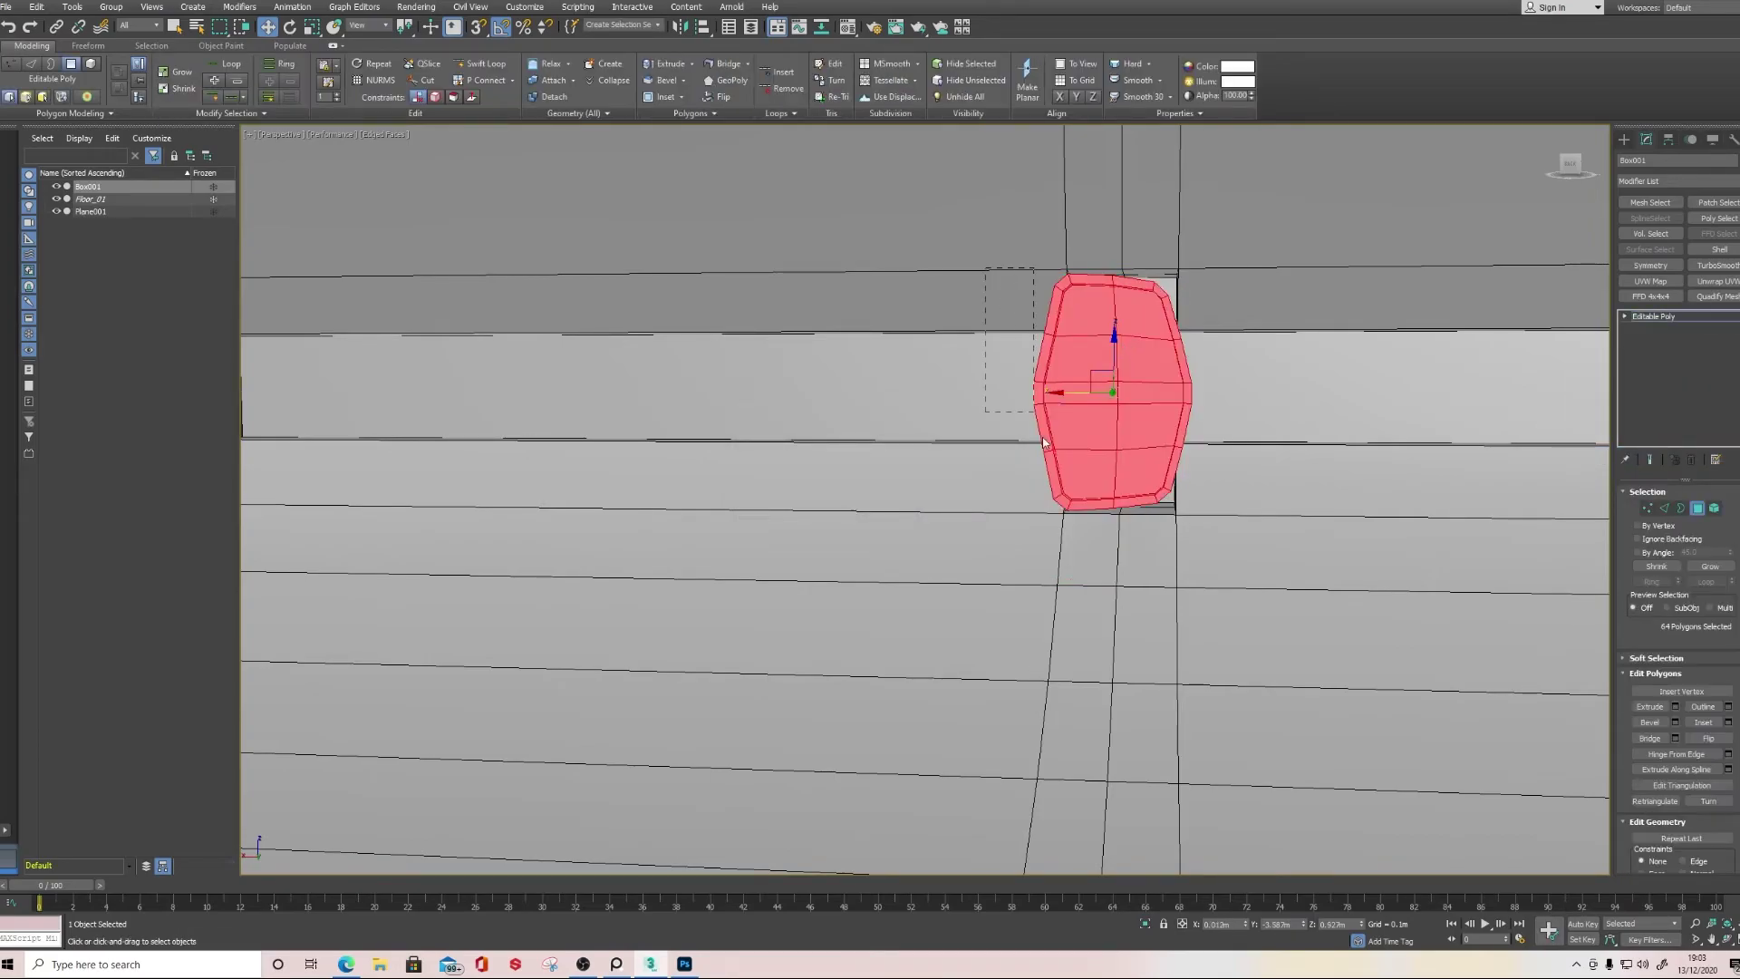
left_click_drag(1089, 524, 1108, 523)
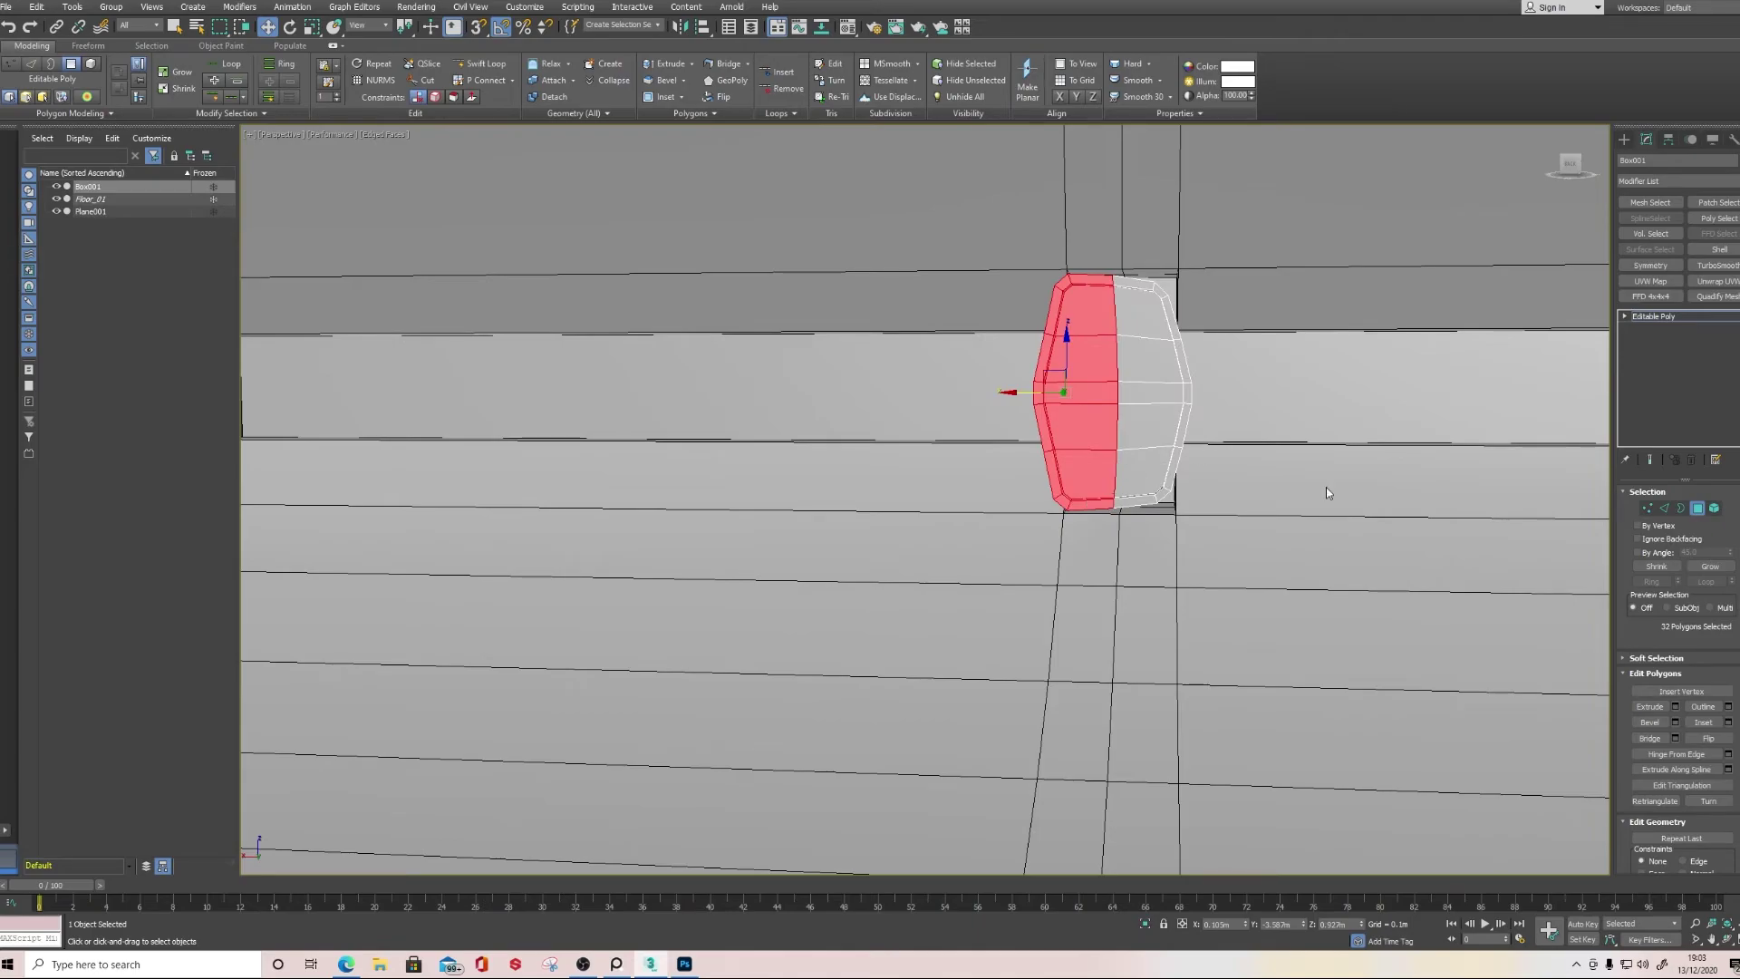
key("Delete")
Select the remaining half box's open border and set its X position to 0
left_click(1681, 508)
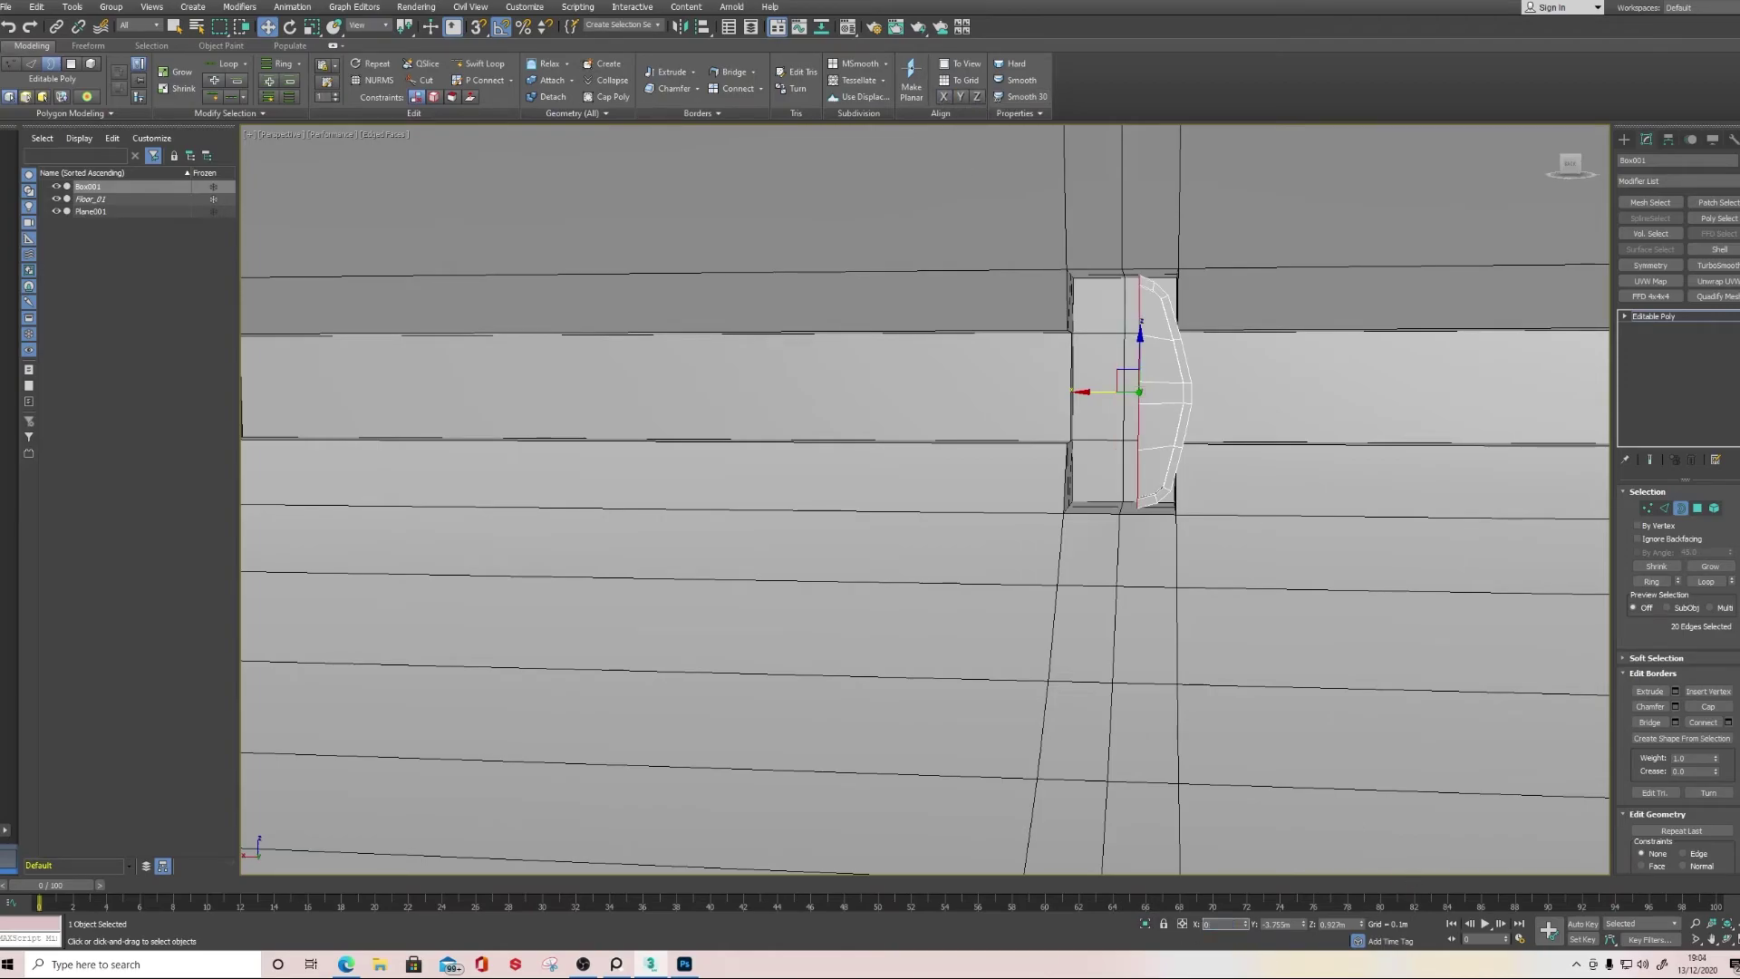
middle_click_drag(1098, 644, 990, 568, "alt")
left_click(635, 458)
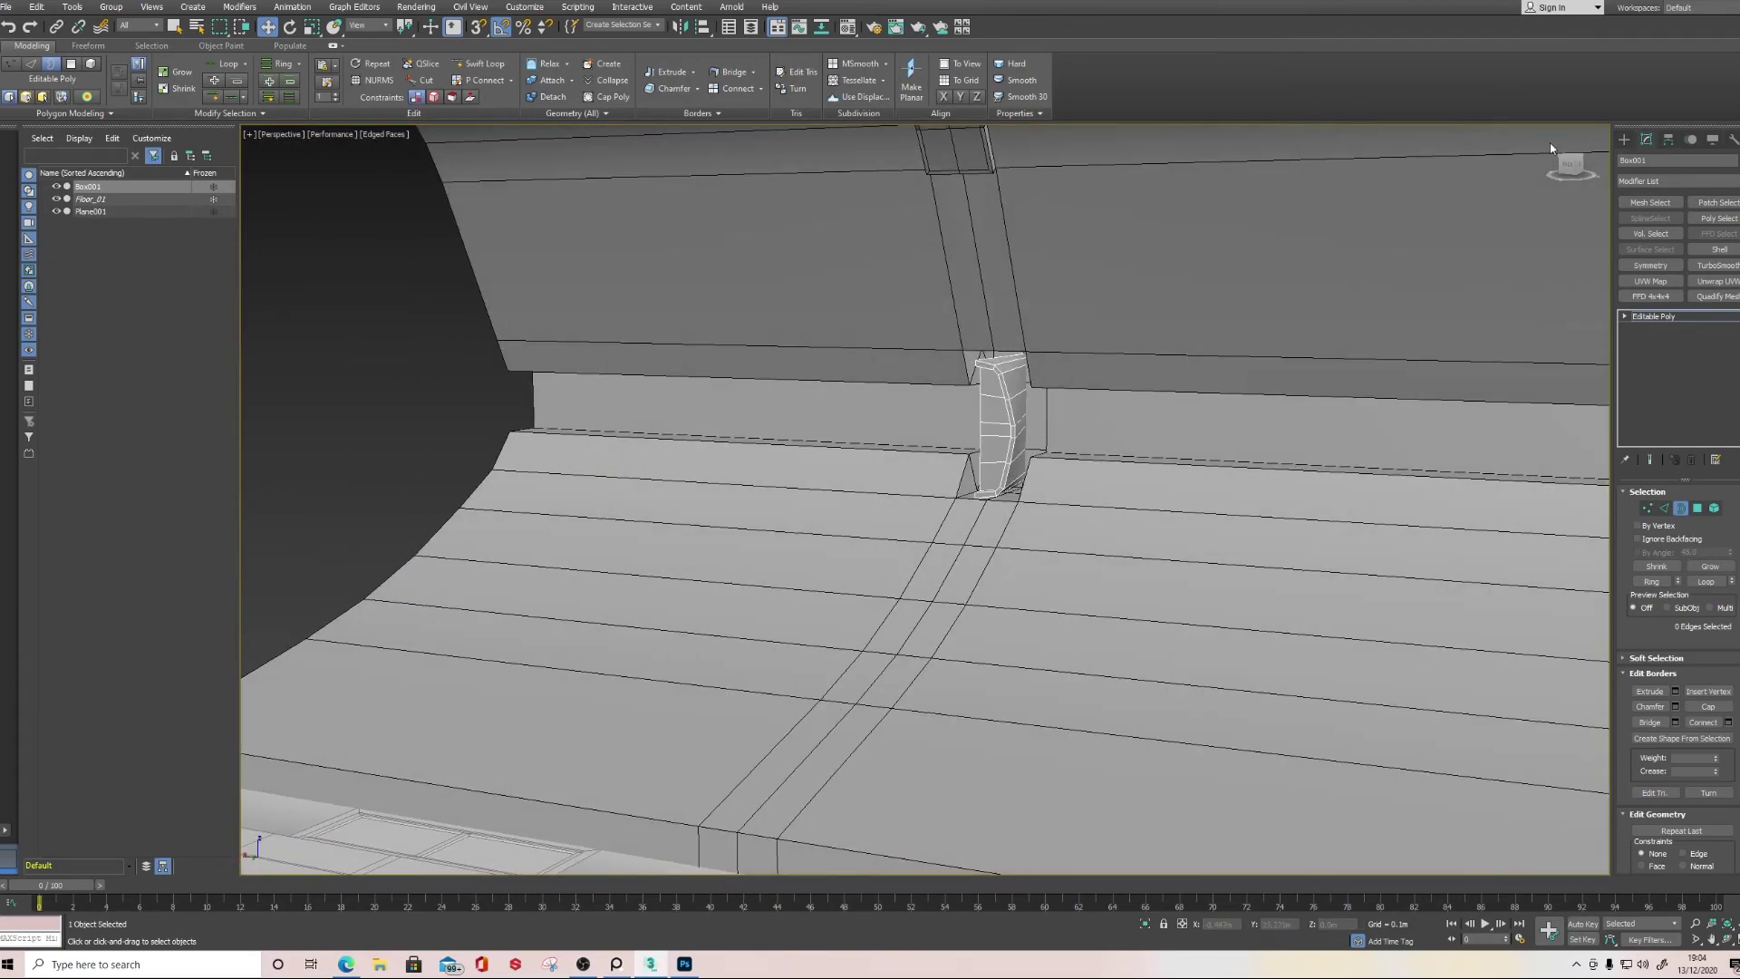
Select the wall and delete all its polygons on the left-hand side of the central rib
left_click(1625, 140)
left_click(1196, 548)
scroll(1247, 455, "down", 2)
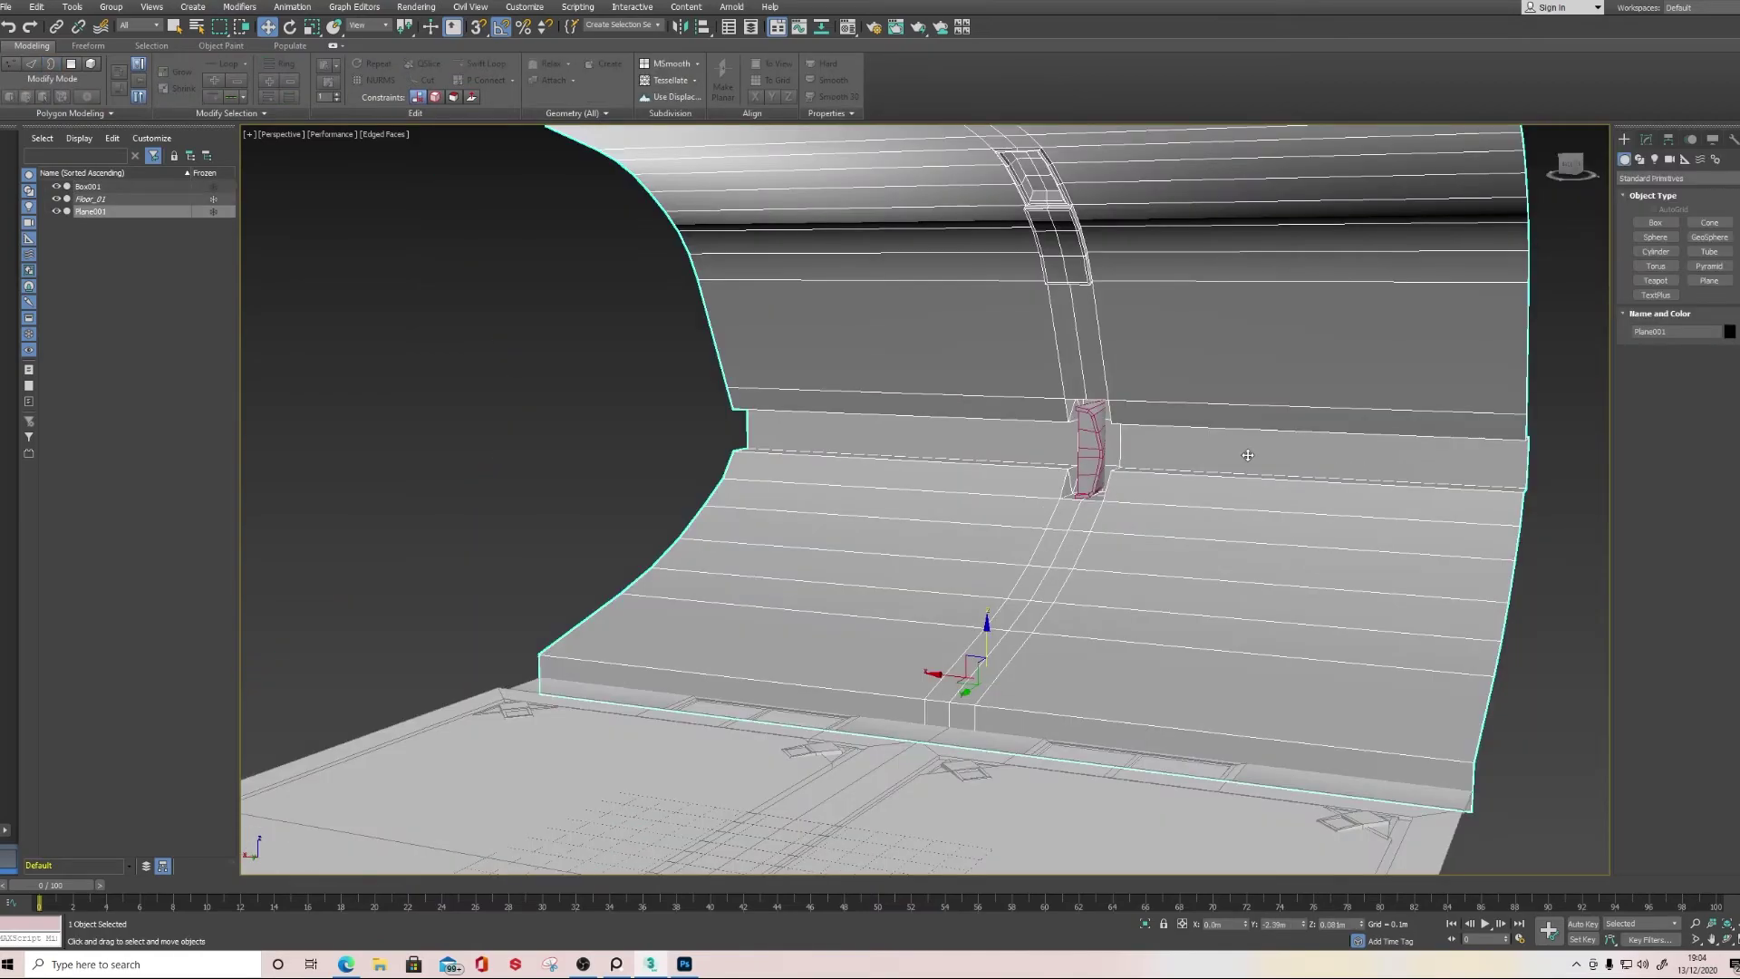
left_click(1646, 140)
left_click(1697, 509)
scroll(915, 479, "down", 3)
middle_click_drag(909, 474, 1120, 524, "alt")
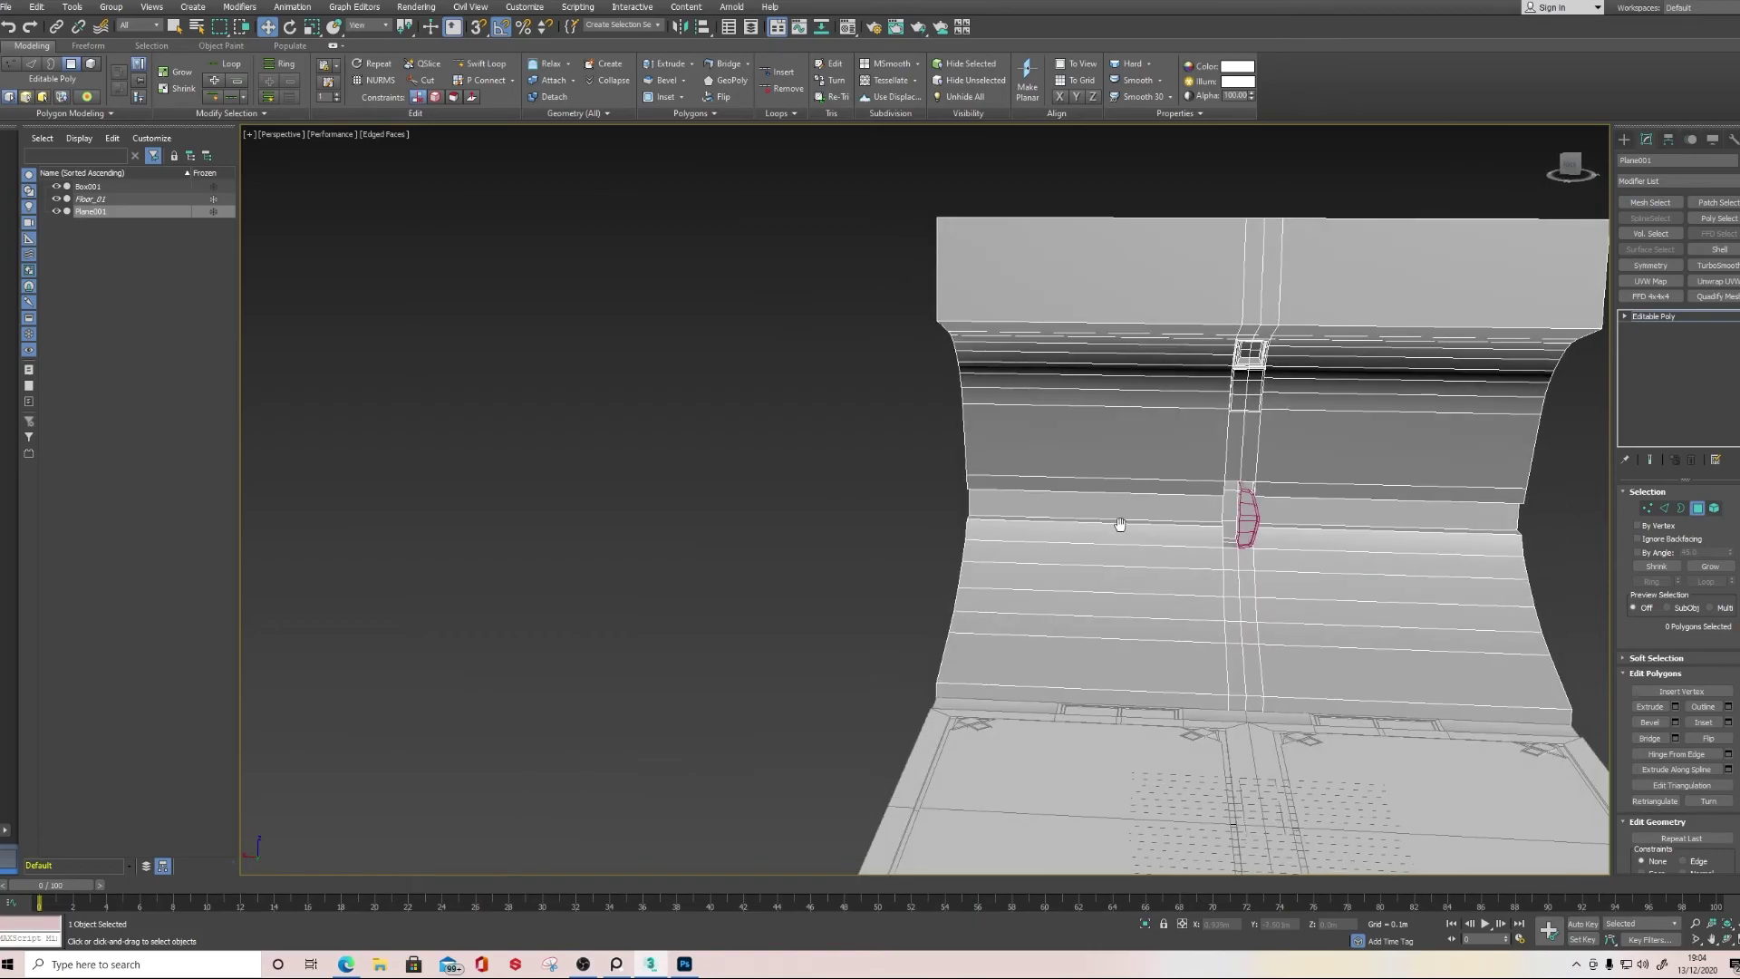
scroll(997, 453, "down", 4)
left_click_drag(1026, 634, 1027, 634)
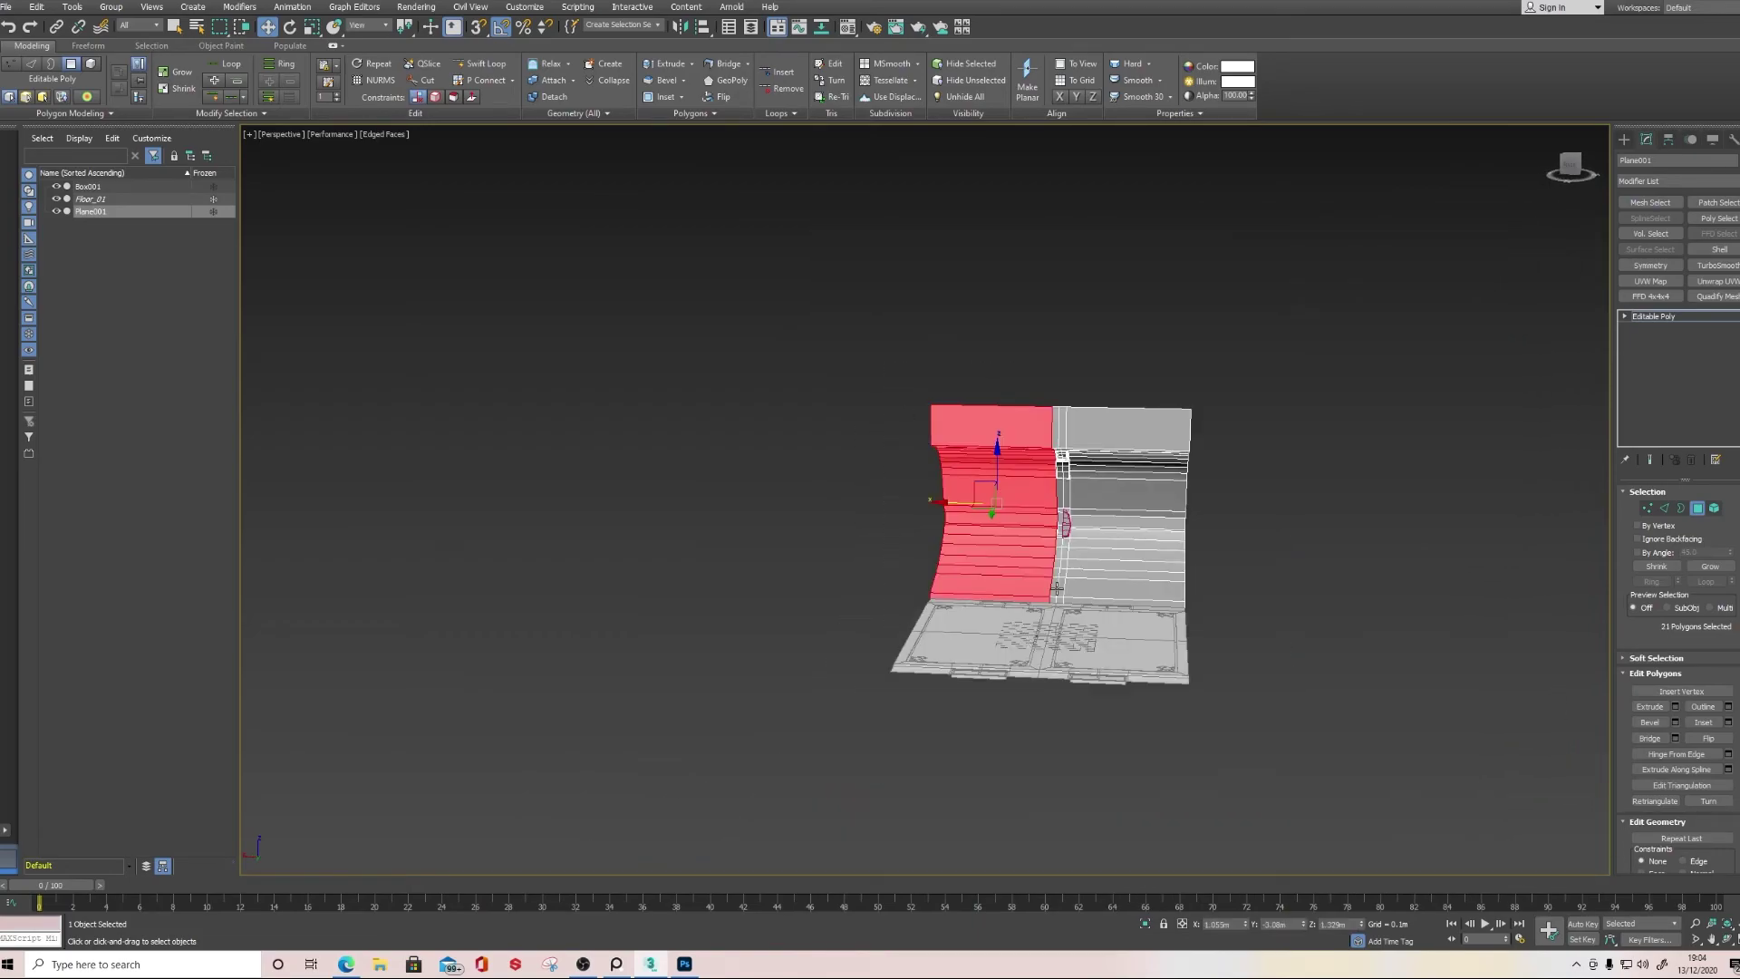
key("Delete")
Delete the narrow polygon strips on the left-hand half of the wall's central rib, from ceiling to floor
scroll(1061, 453, "up", 3)
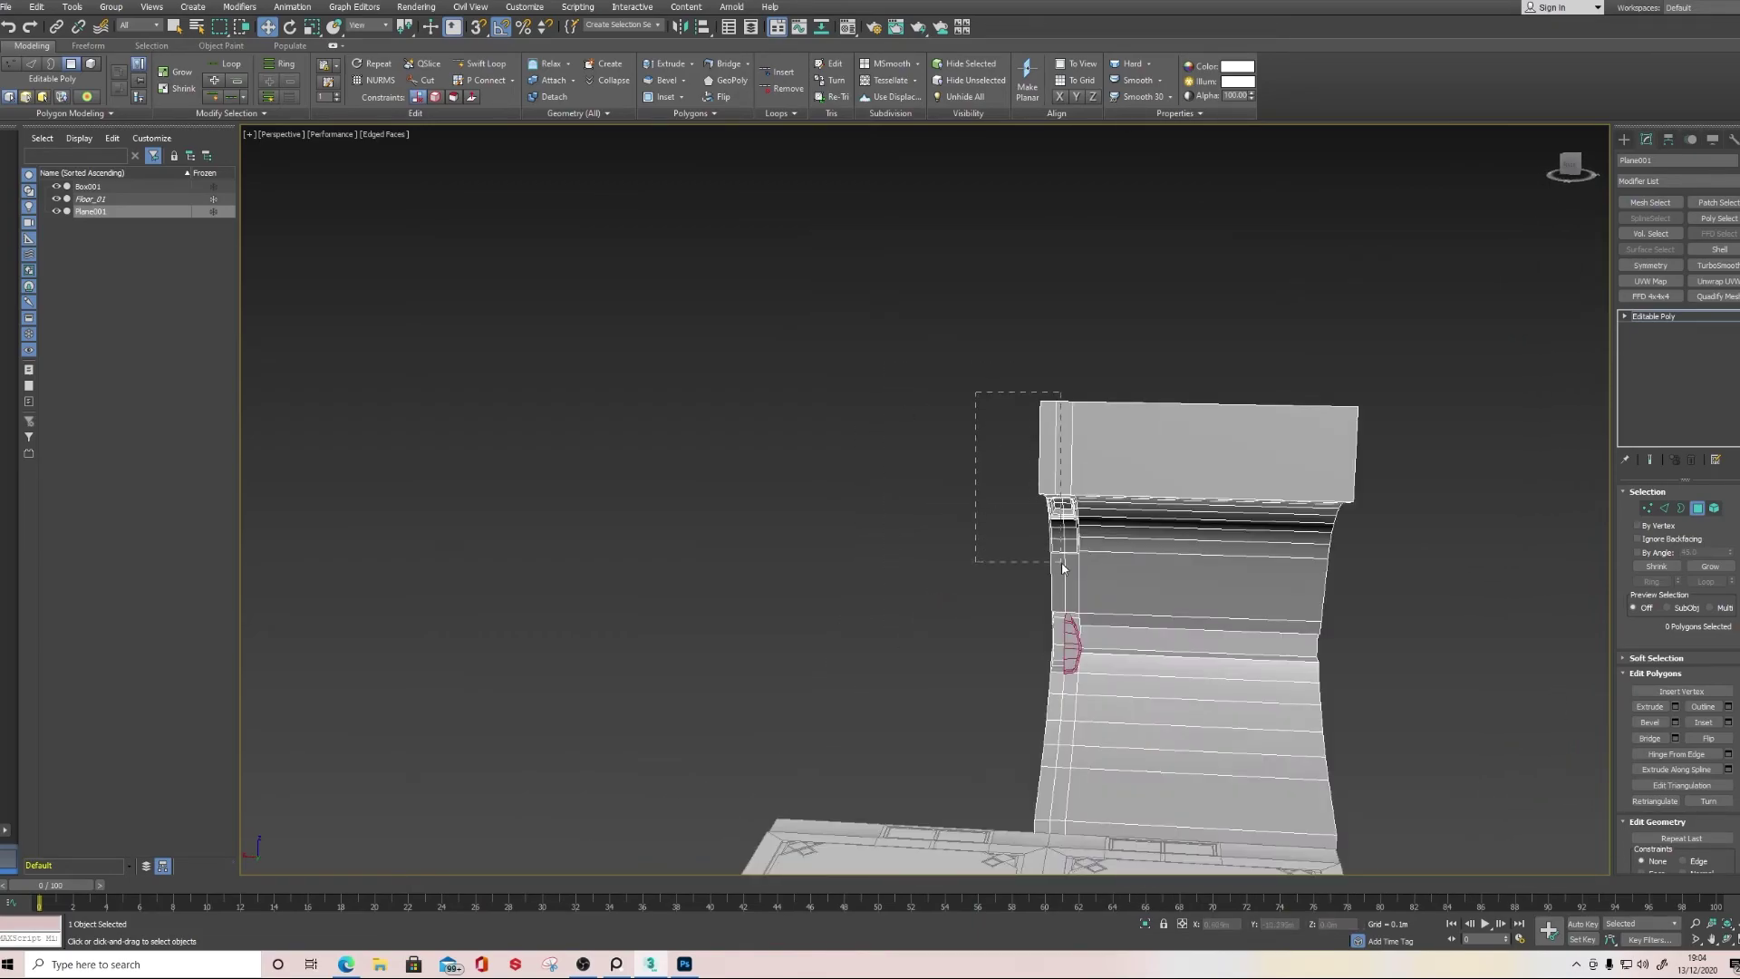
left_click_drag(1062, 567, 1066, 569)
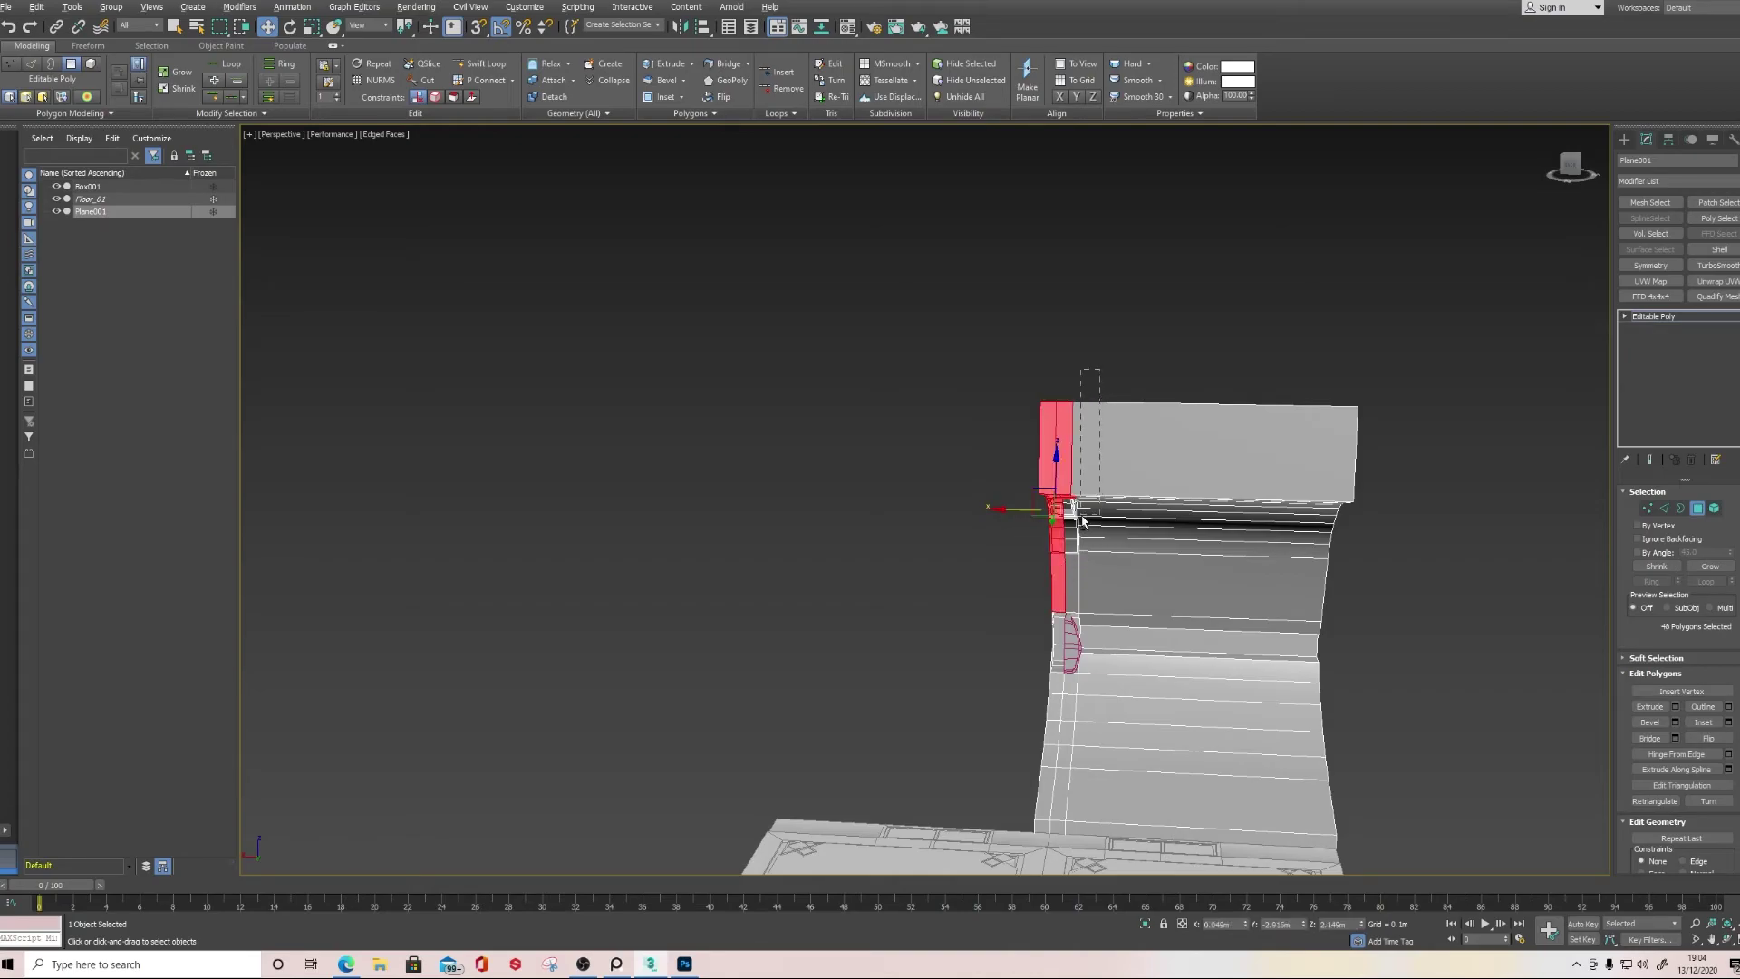
middle_click_drag(1083, 593, 1097, 540, "alt")
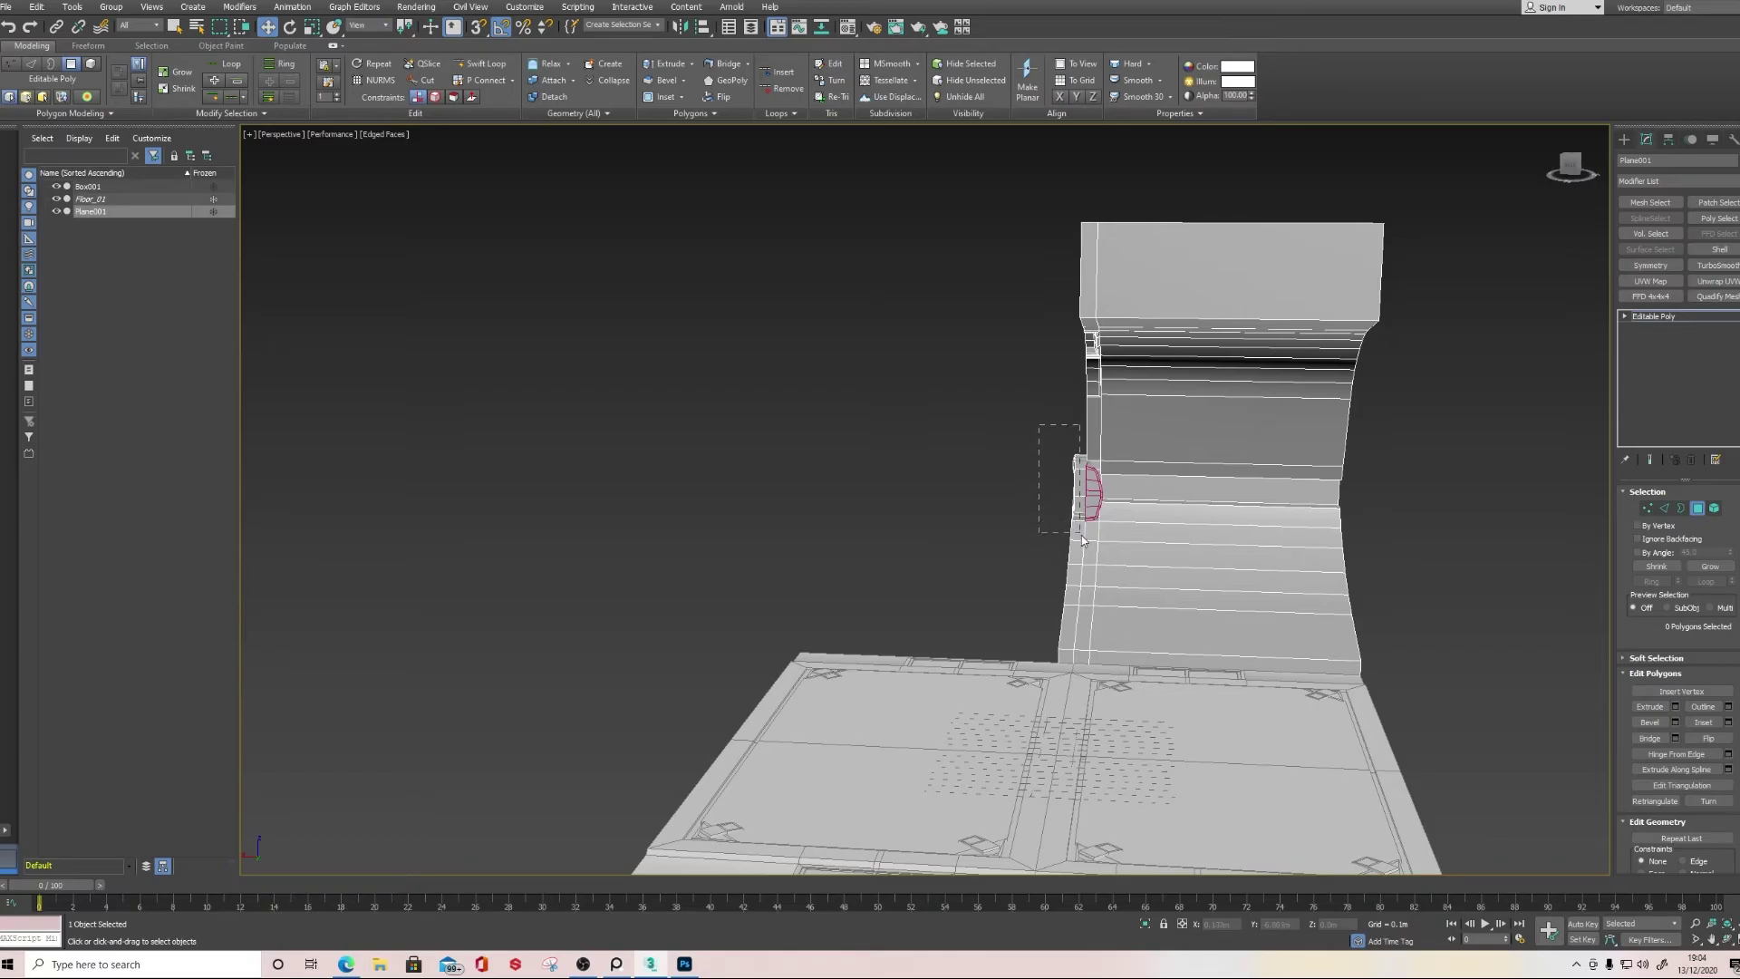
left_click_drag(1068, 678, 1068, 679)
key("Delete")
left_click(1076, 552)
key("Delete")
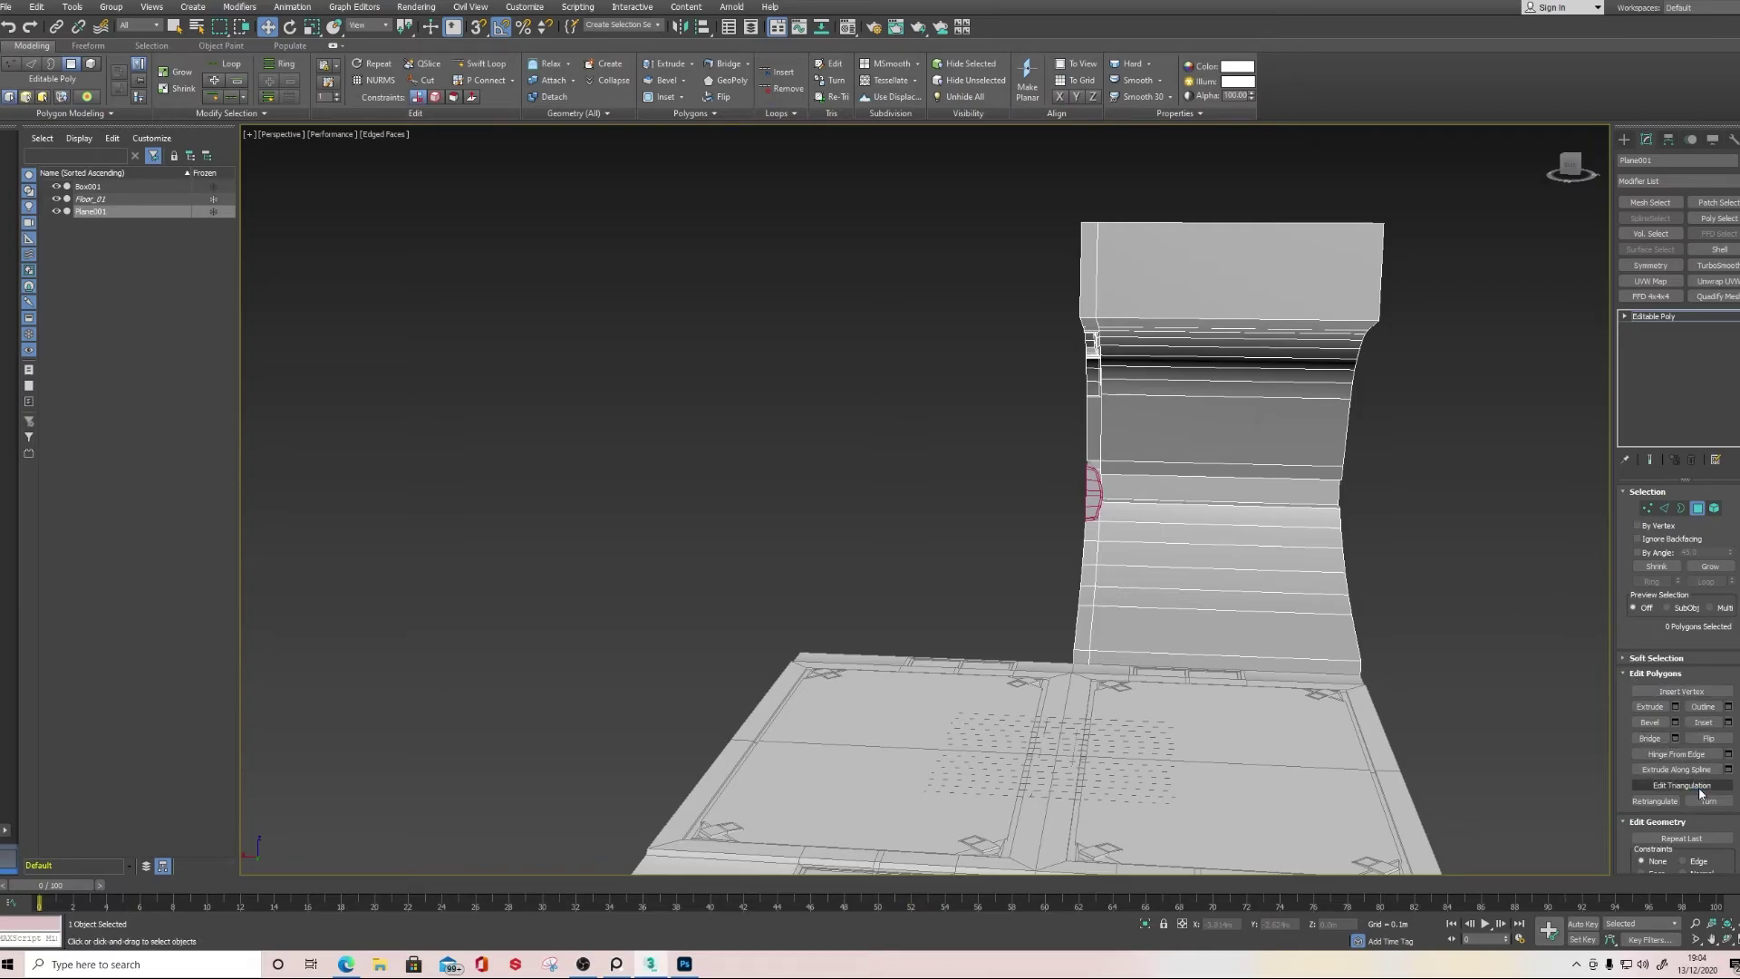
Attach the half box to the wall and apply a flipped Symmetry modifier on the X axis
scroll(1660, 741, "down", 4)
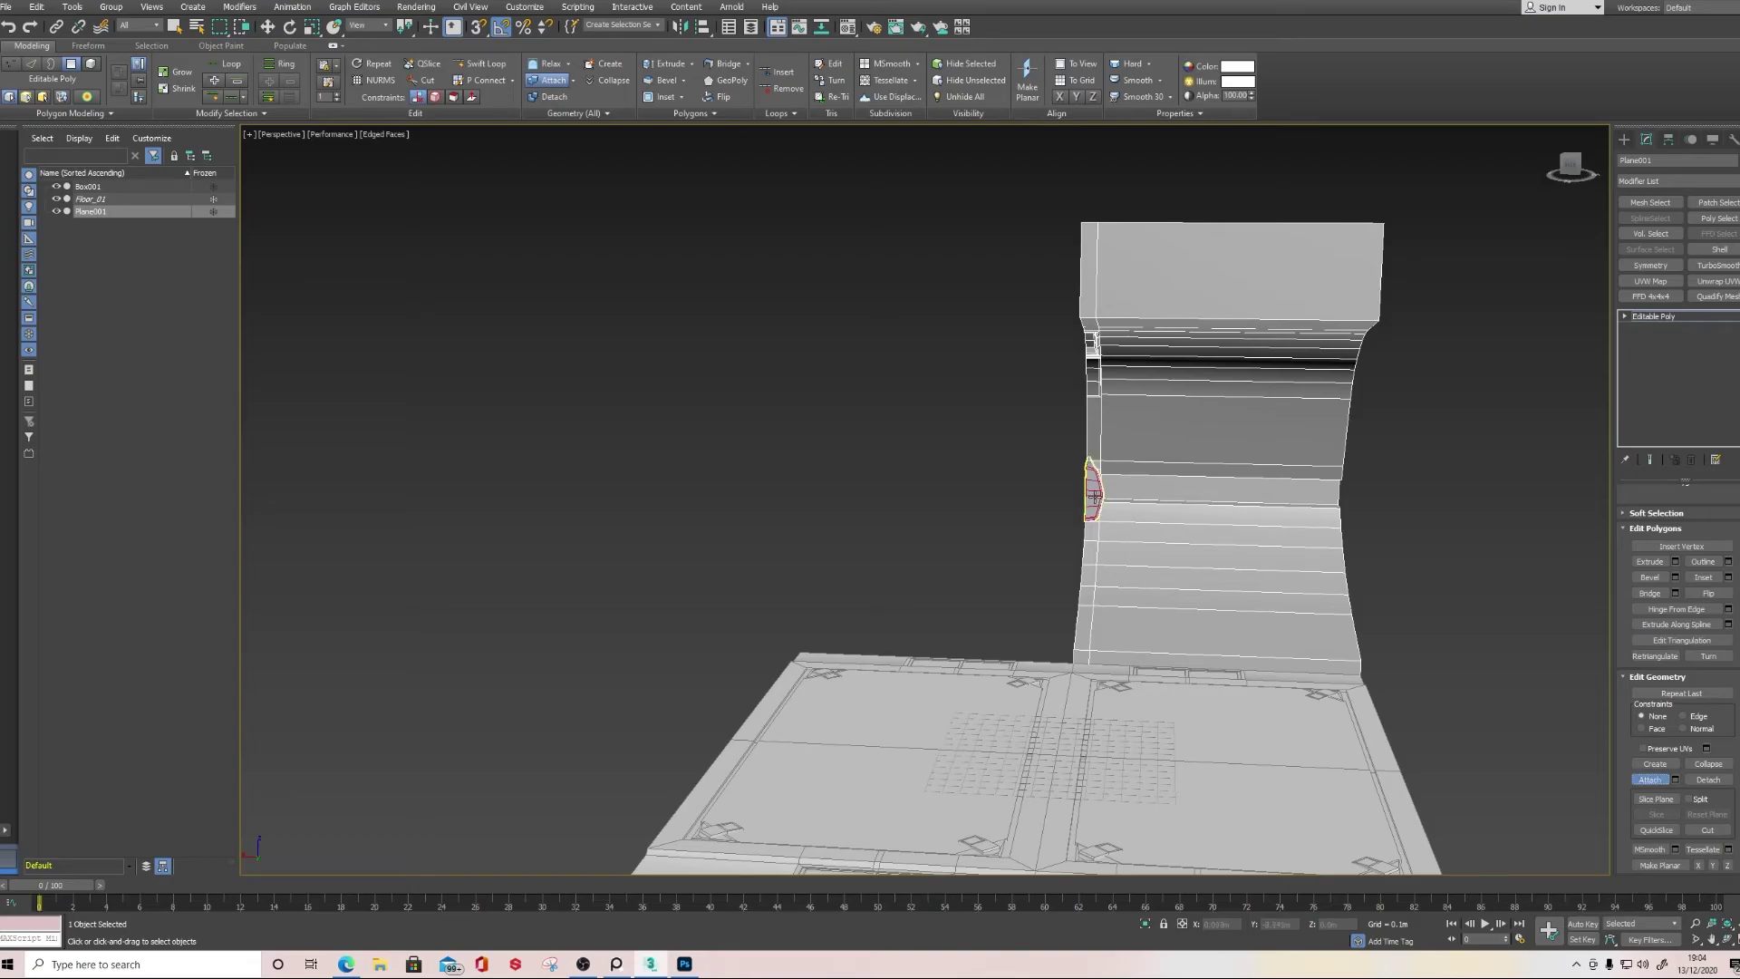
left_click(1649, 266)
left_click(1656, 534)
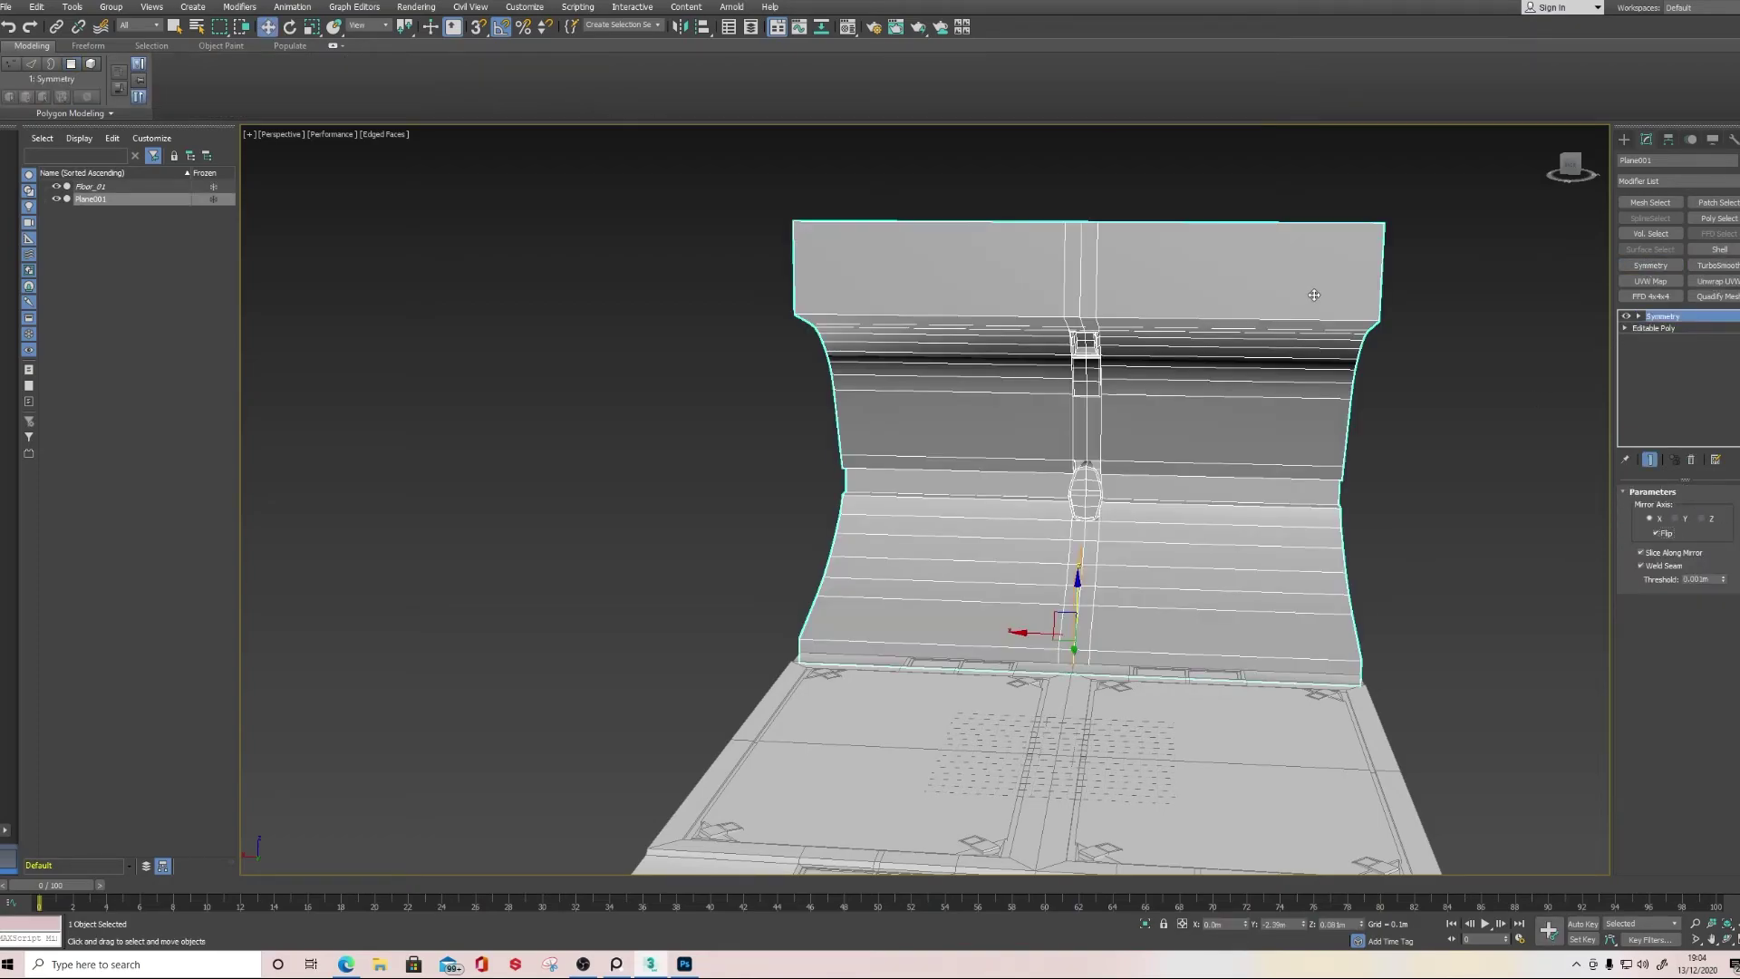
left_click(1625, 142)
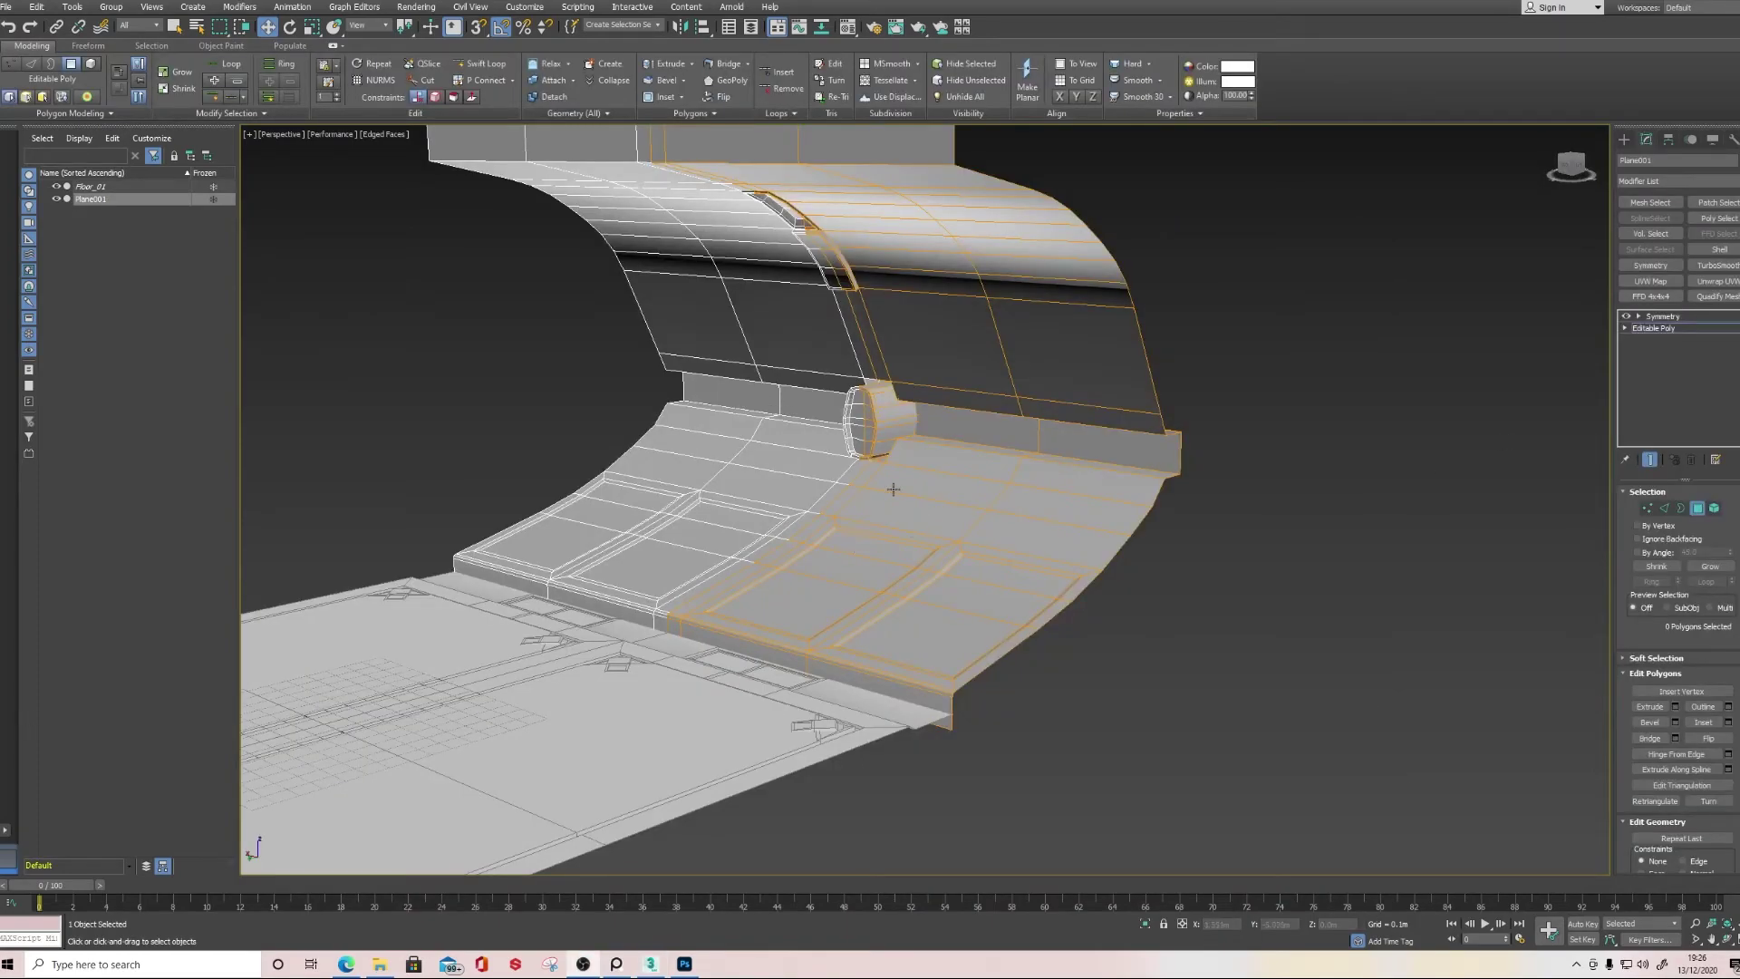
middle_click_drag(904, 487, 934, 554)
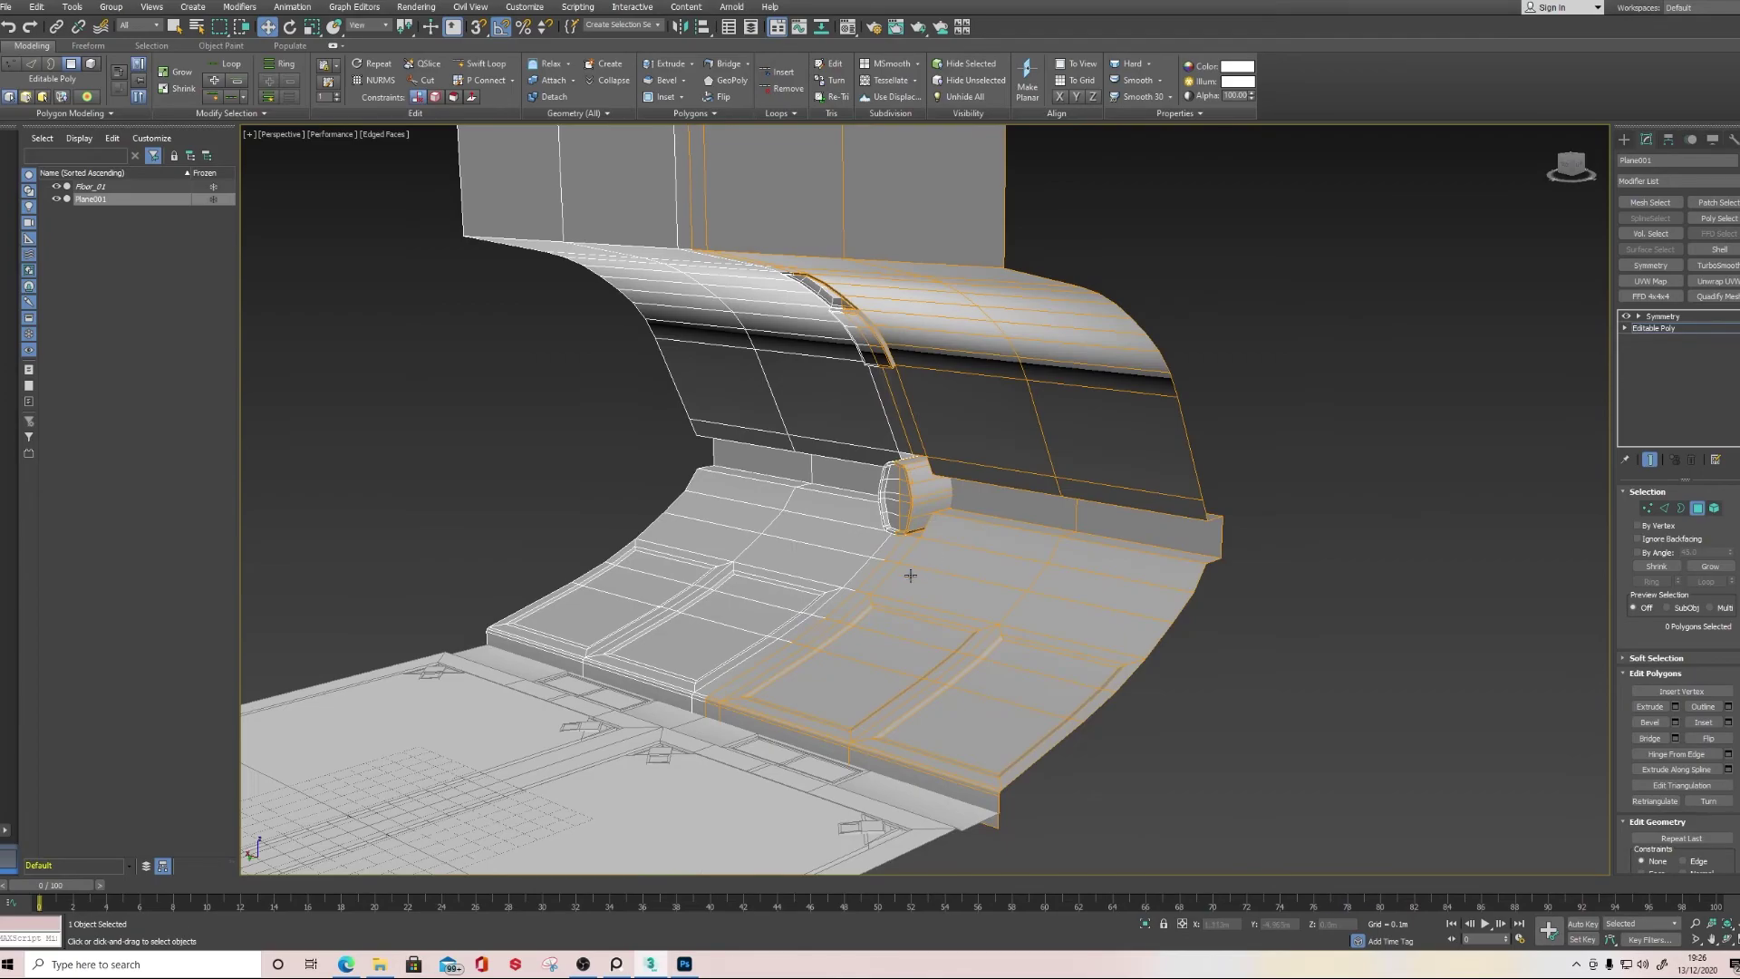
scroll(910, 530, "up", 8)
scroll(917, 540, "down", 8)
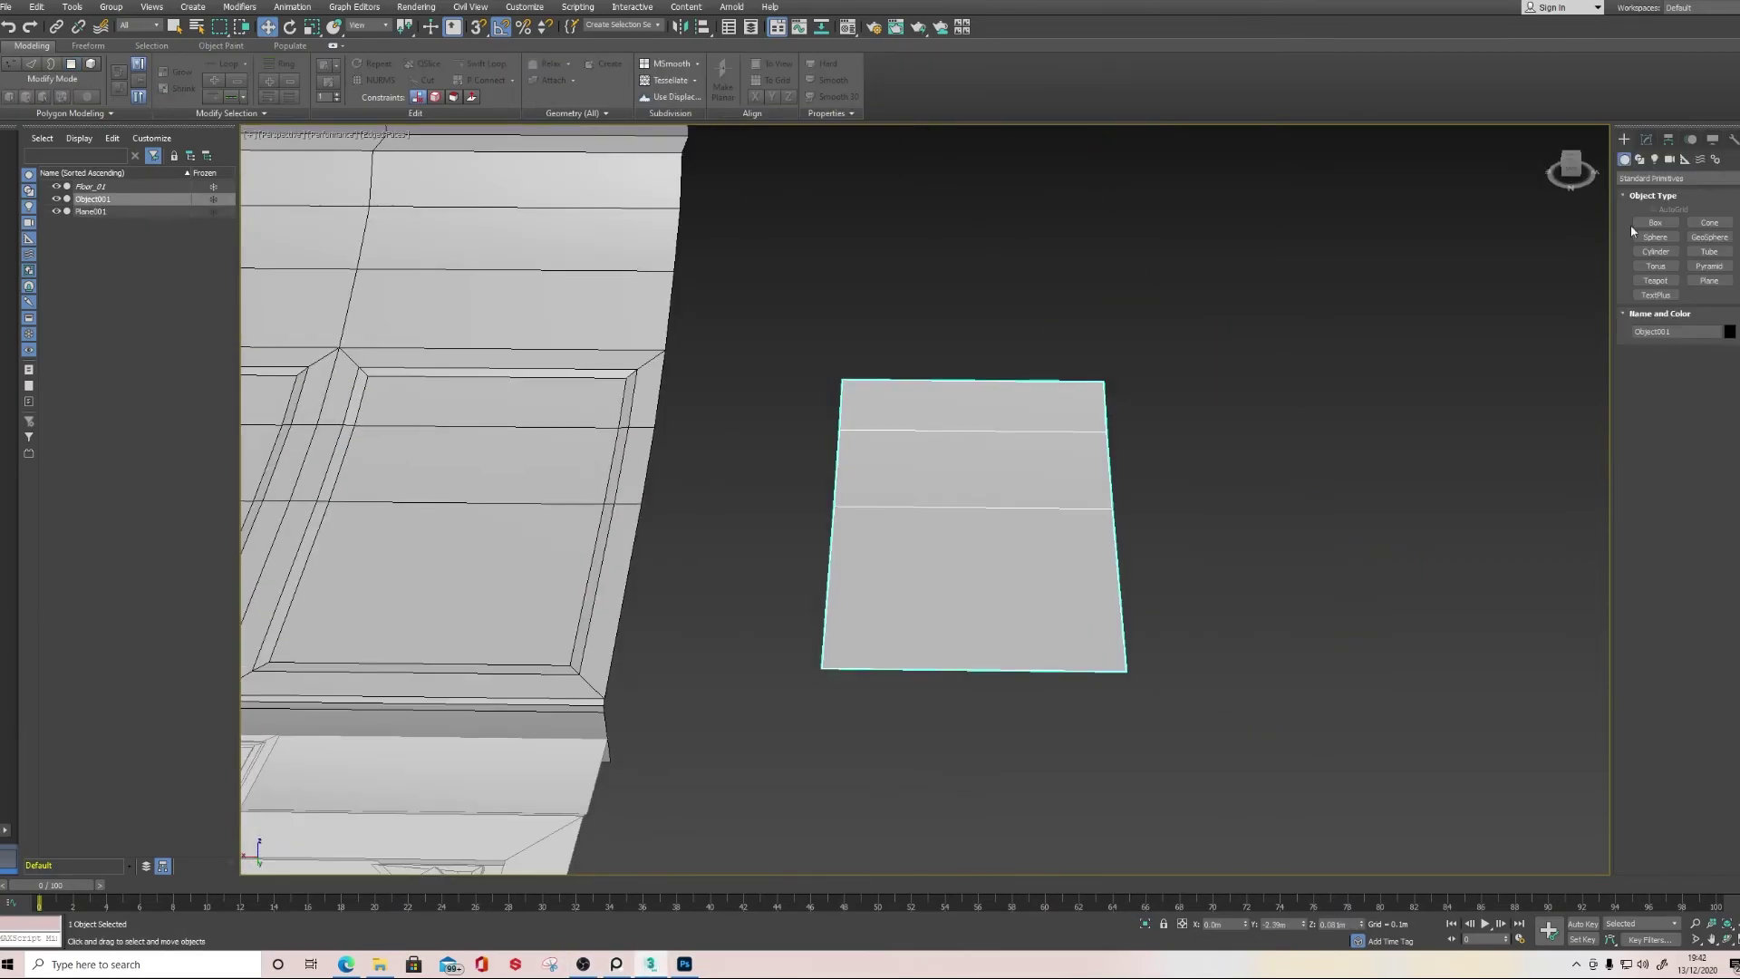
Collapse the inset front polygon of the round-cornered detached panel into a single vertex
key("1")
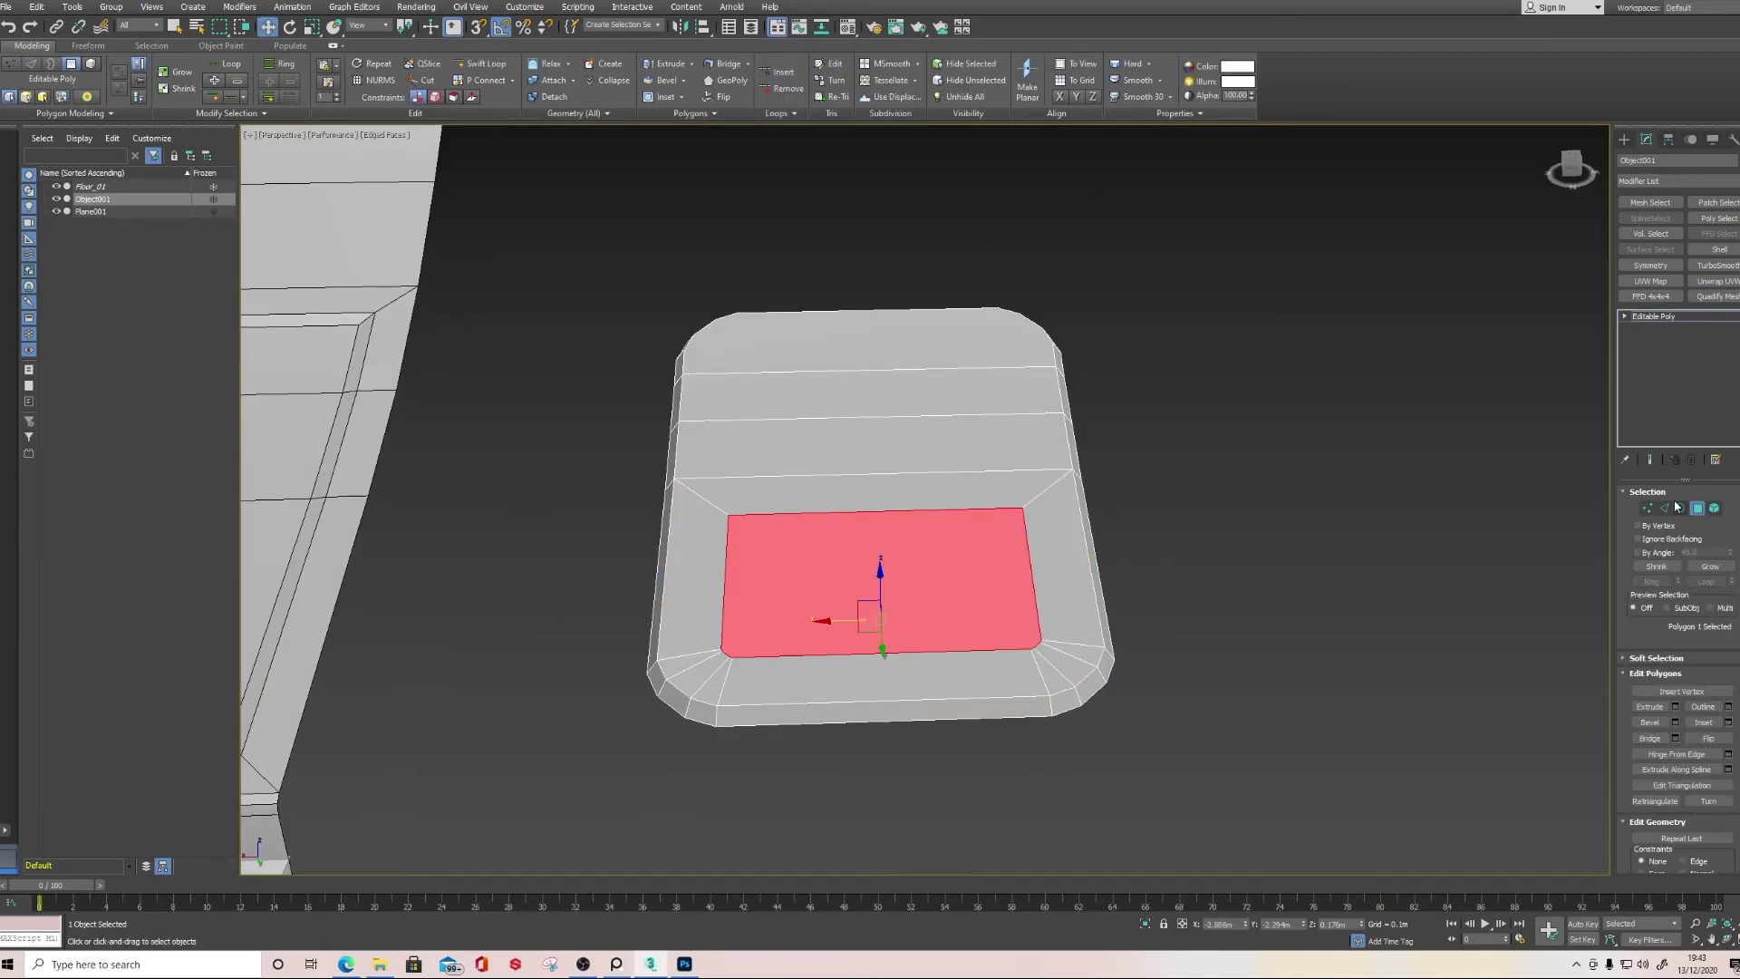
left_click_drag(694, 446, 741, 616)
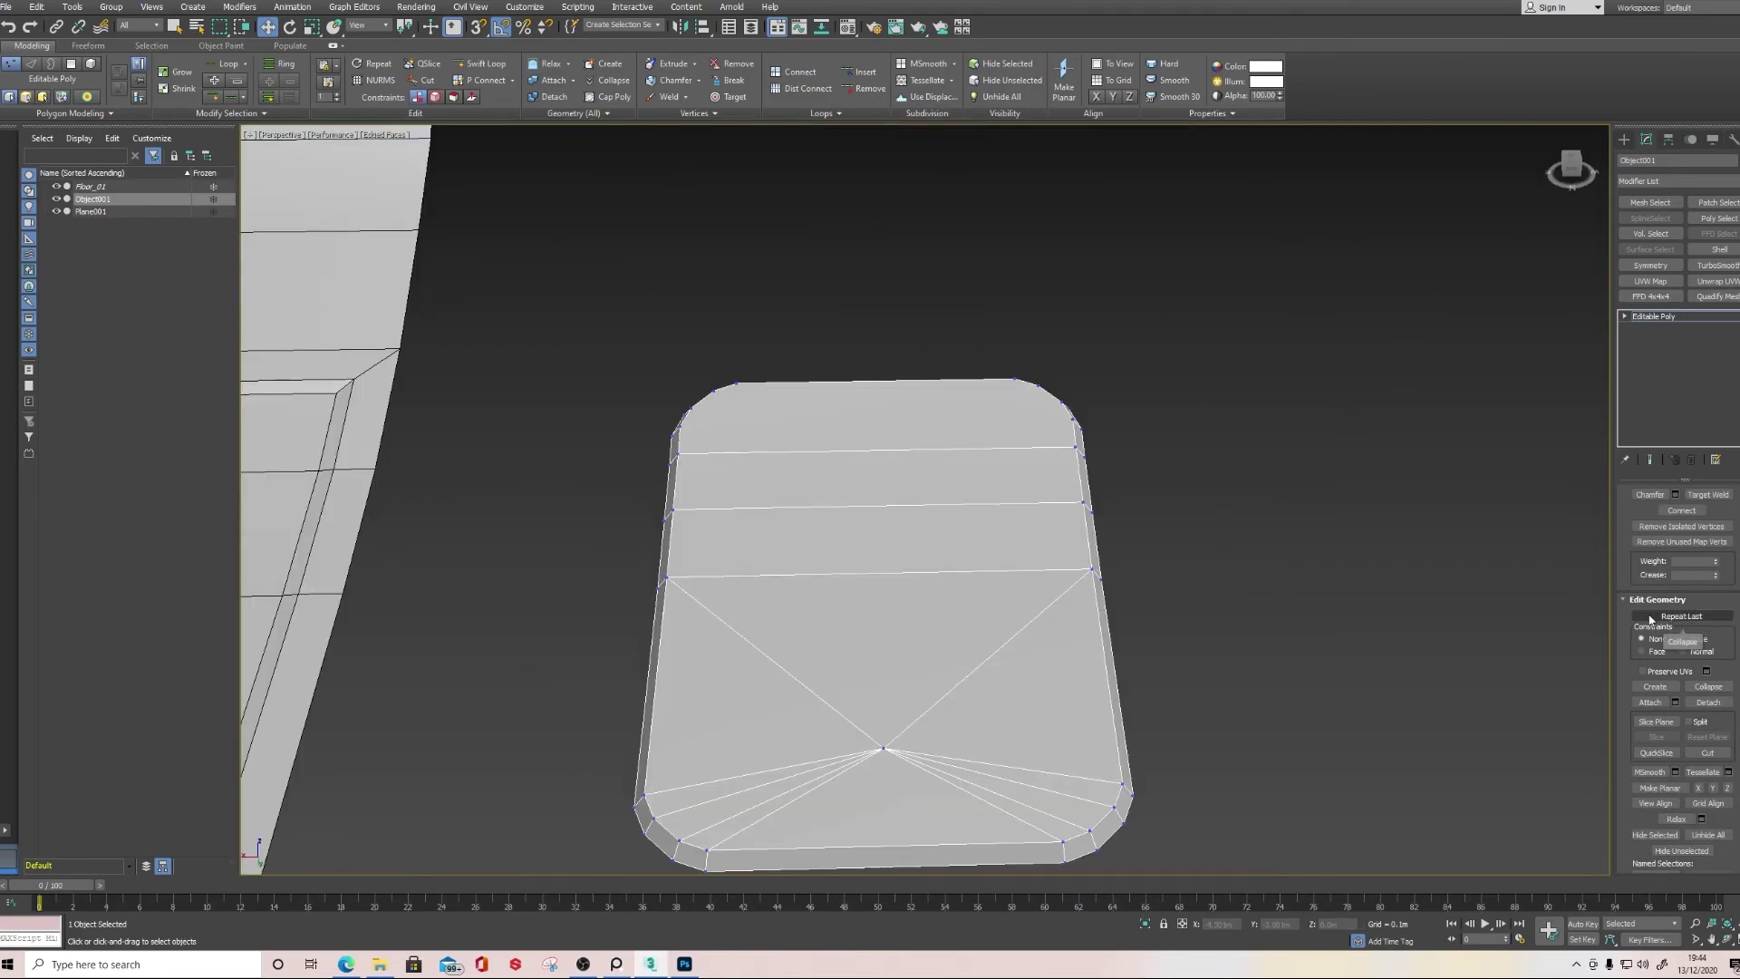
left_click(961, 478)
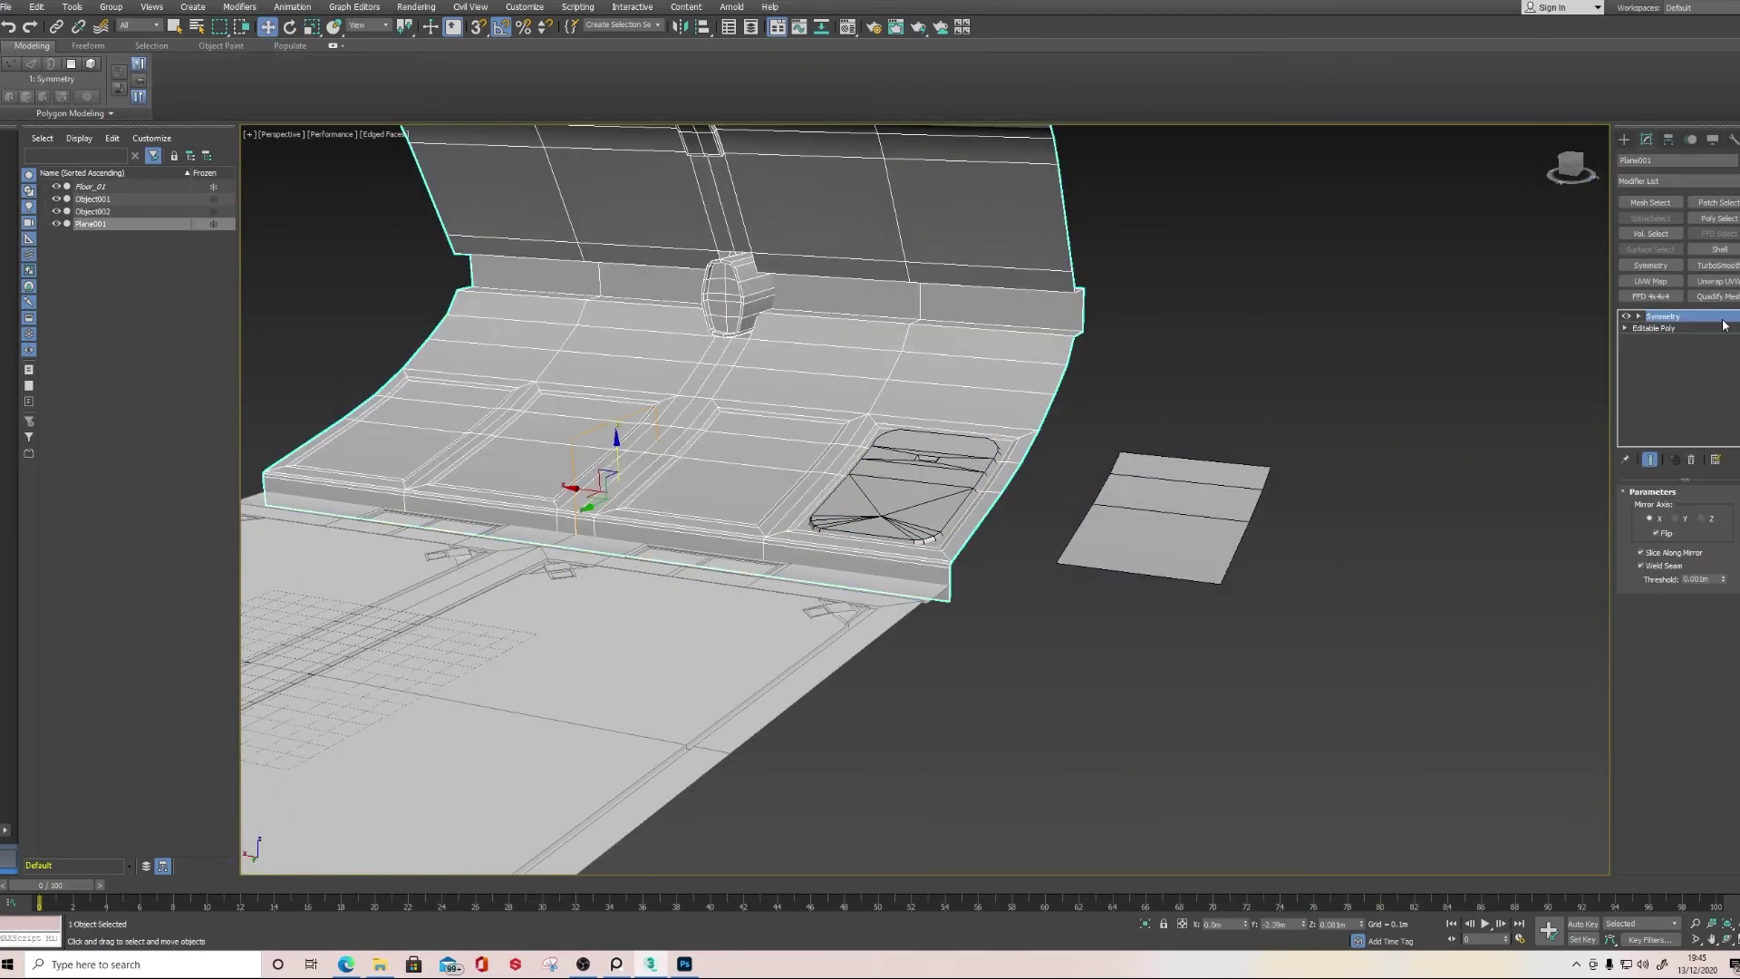
Model the next detached panel as a chamfered plate and connect its edges with additional lengthwise loops
left_click(1293, 502)
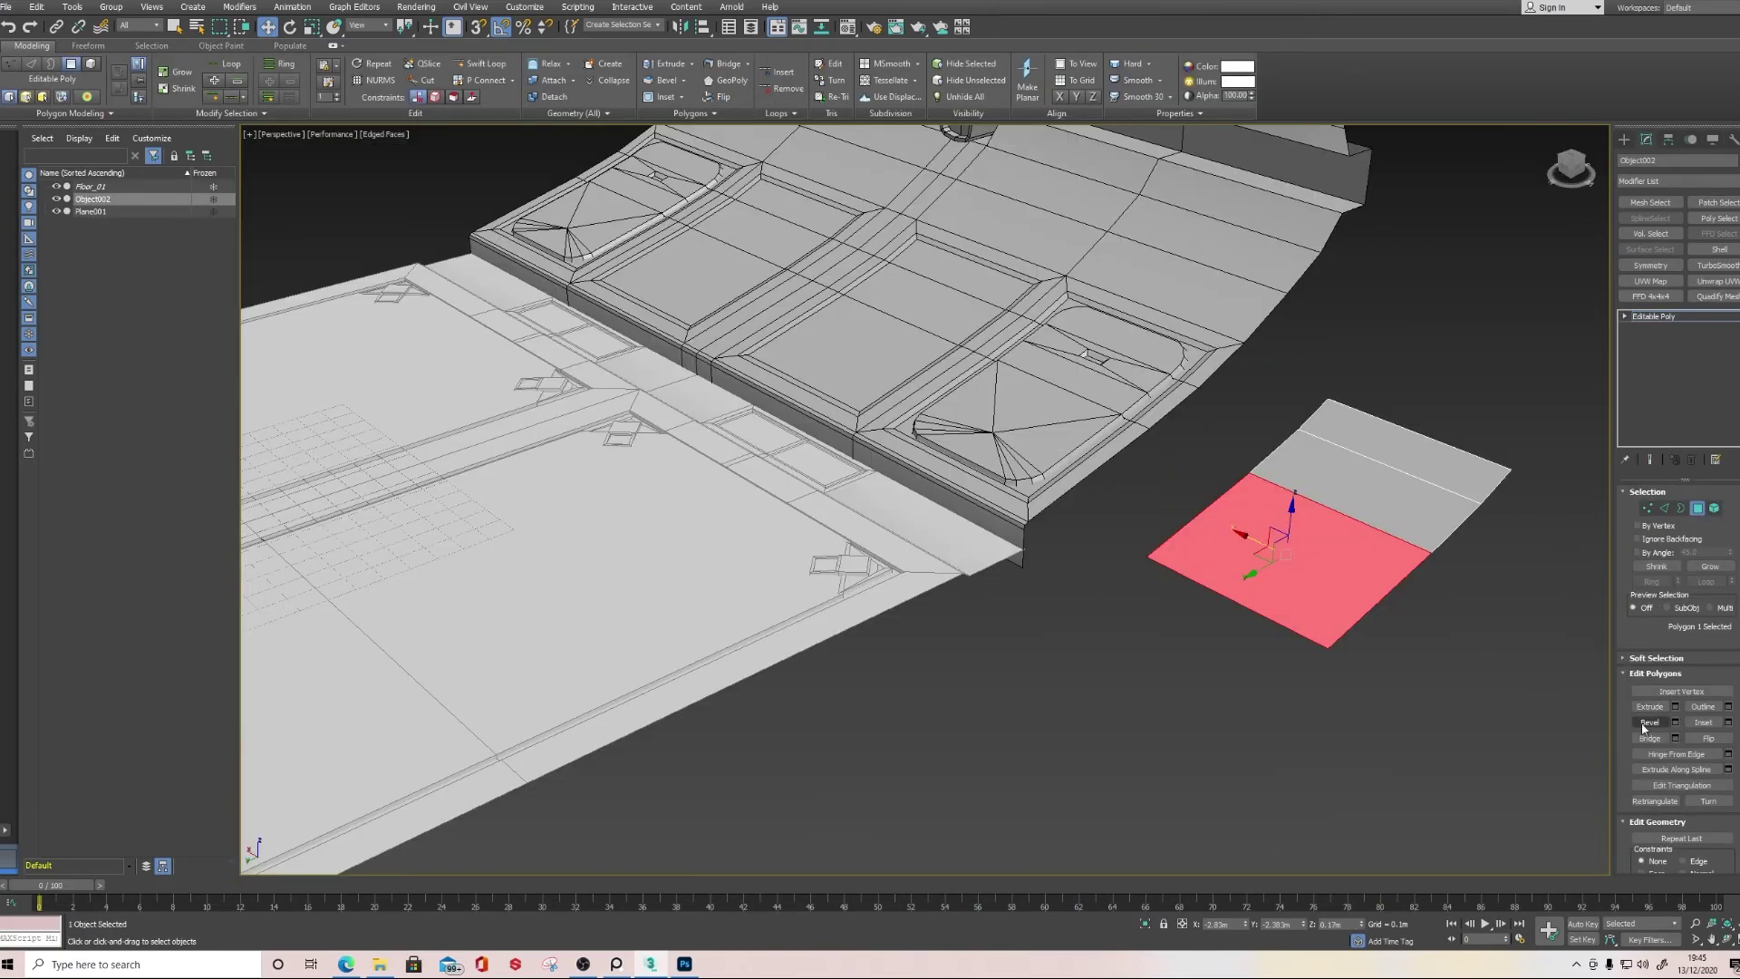
left_click(1440, 620)
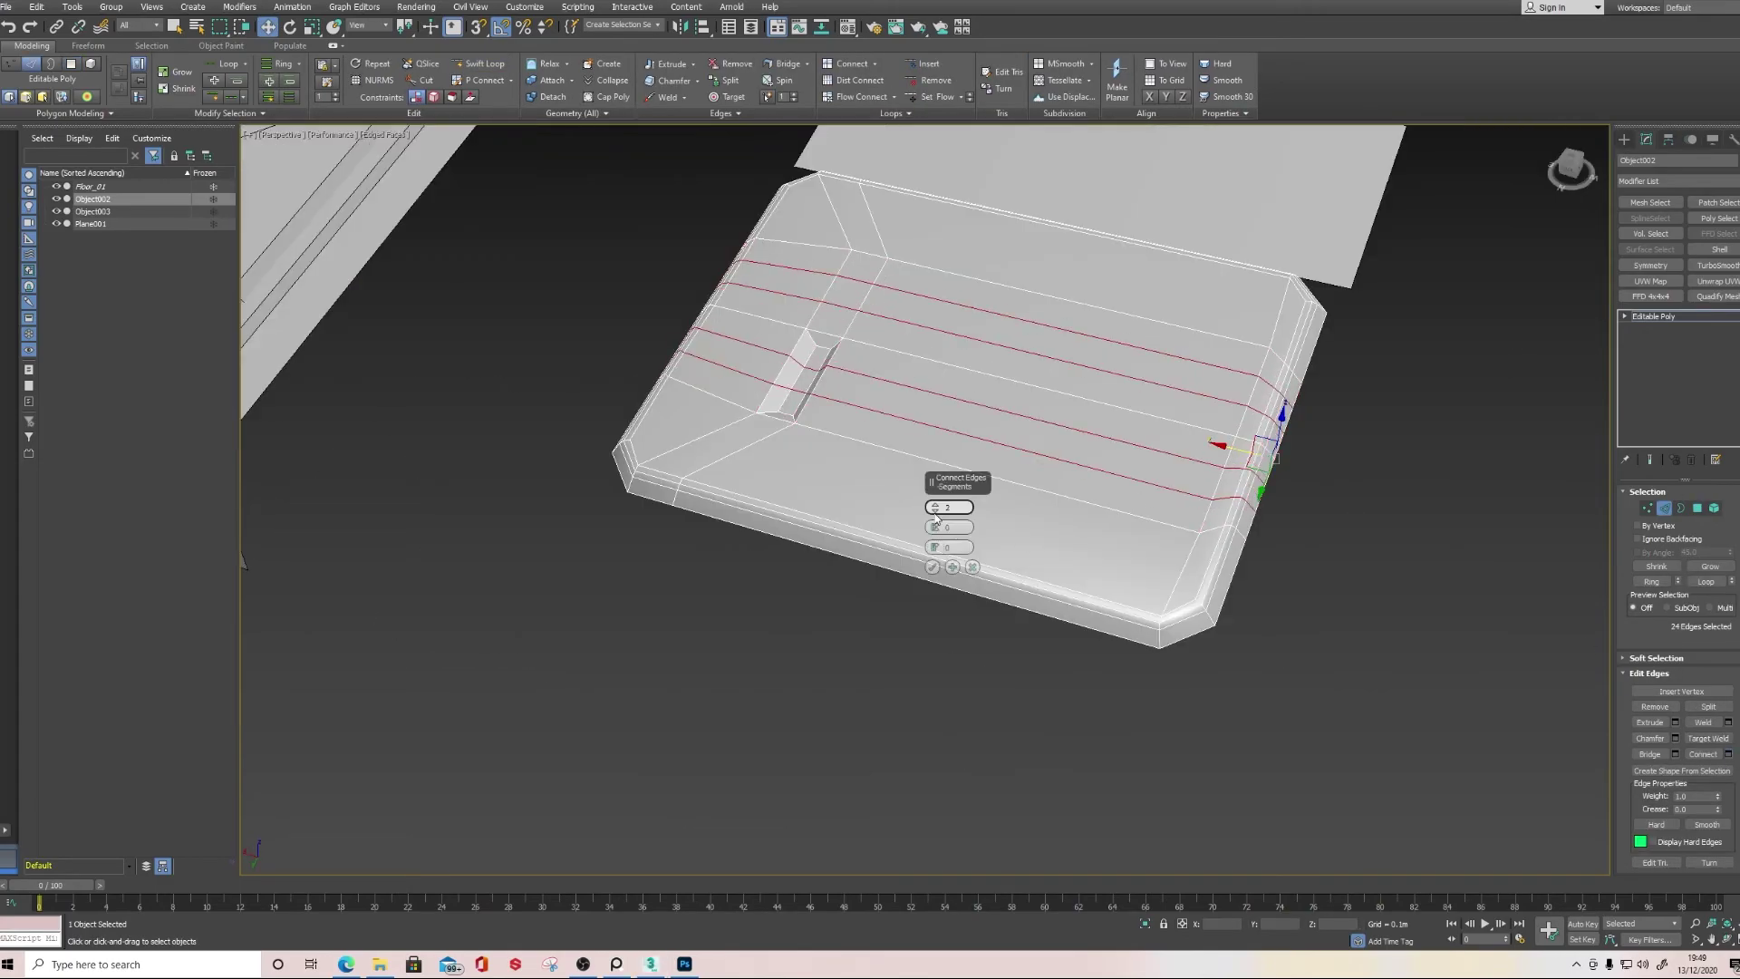
left_click(935, 512)
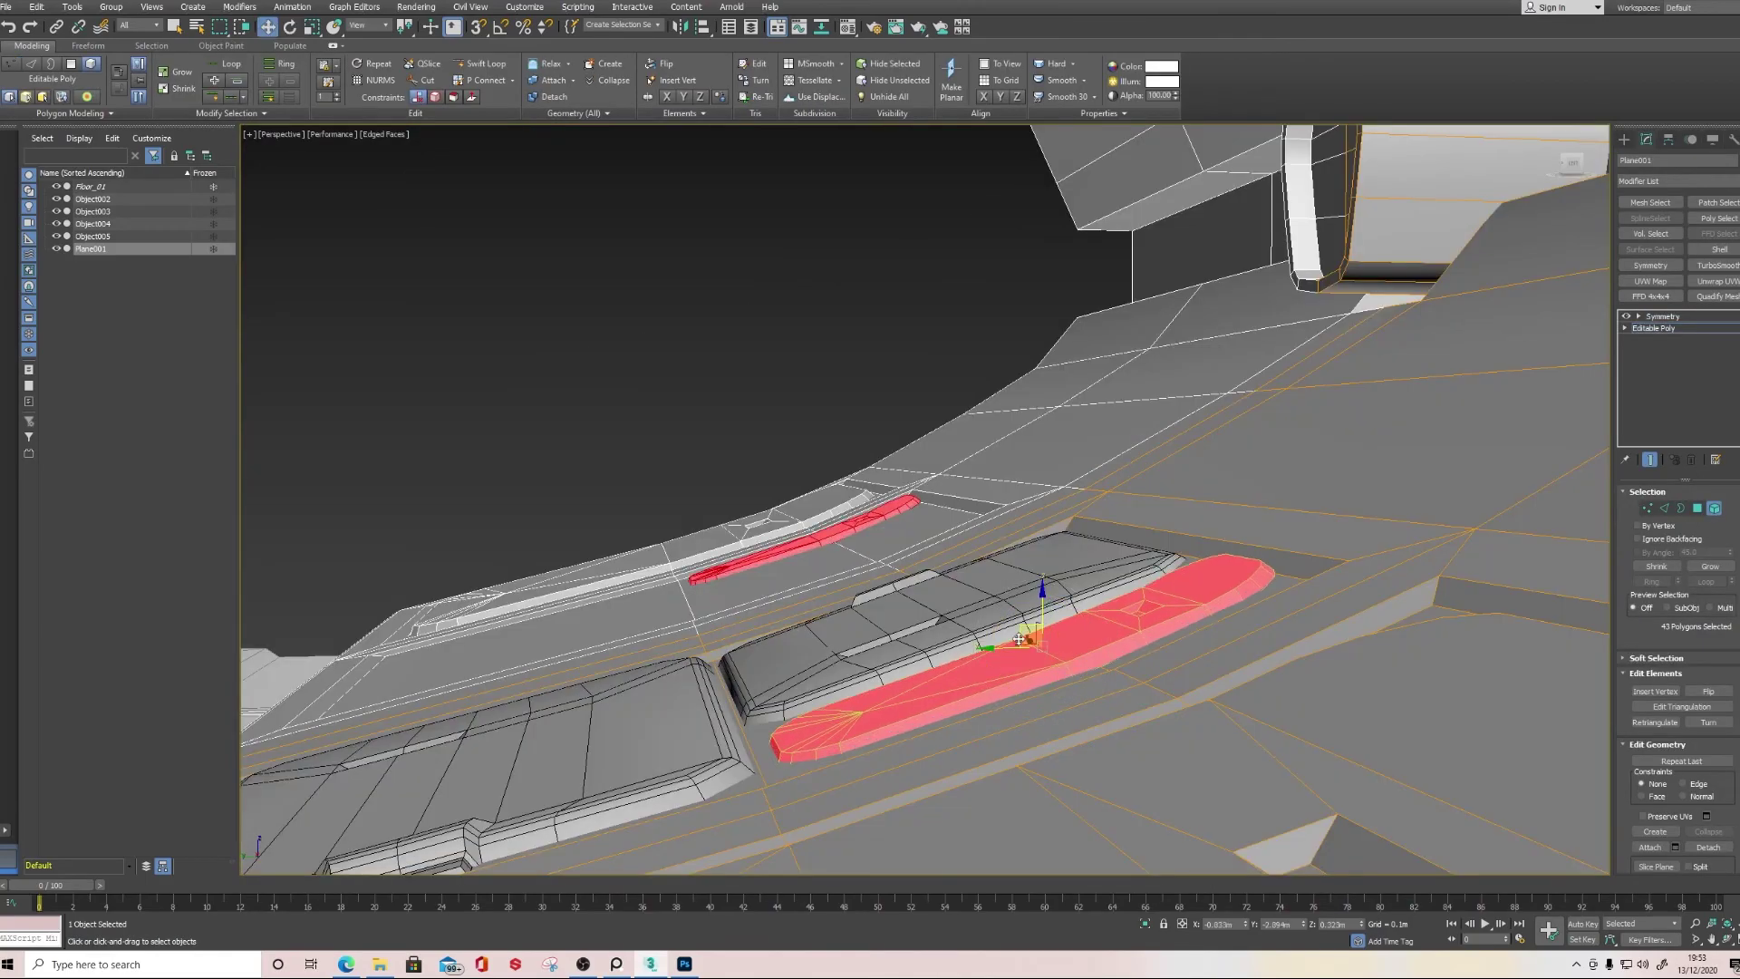
Bevel the stacked rib polygons between the lower wall panels with a height of 0.025 m and a narrowed outline
key("3")
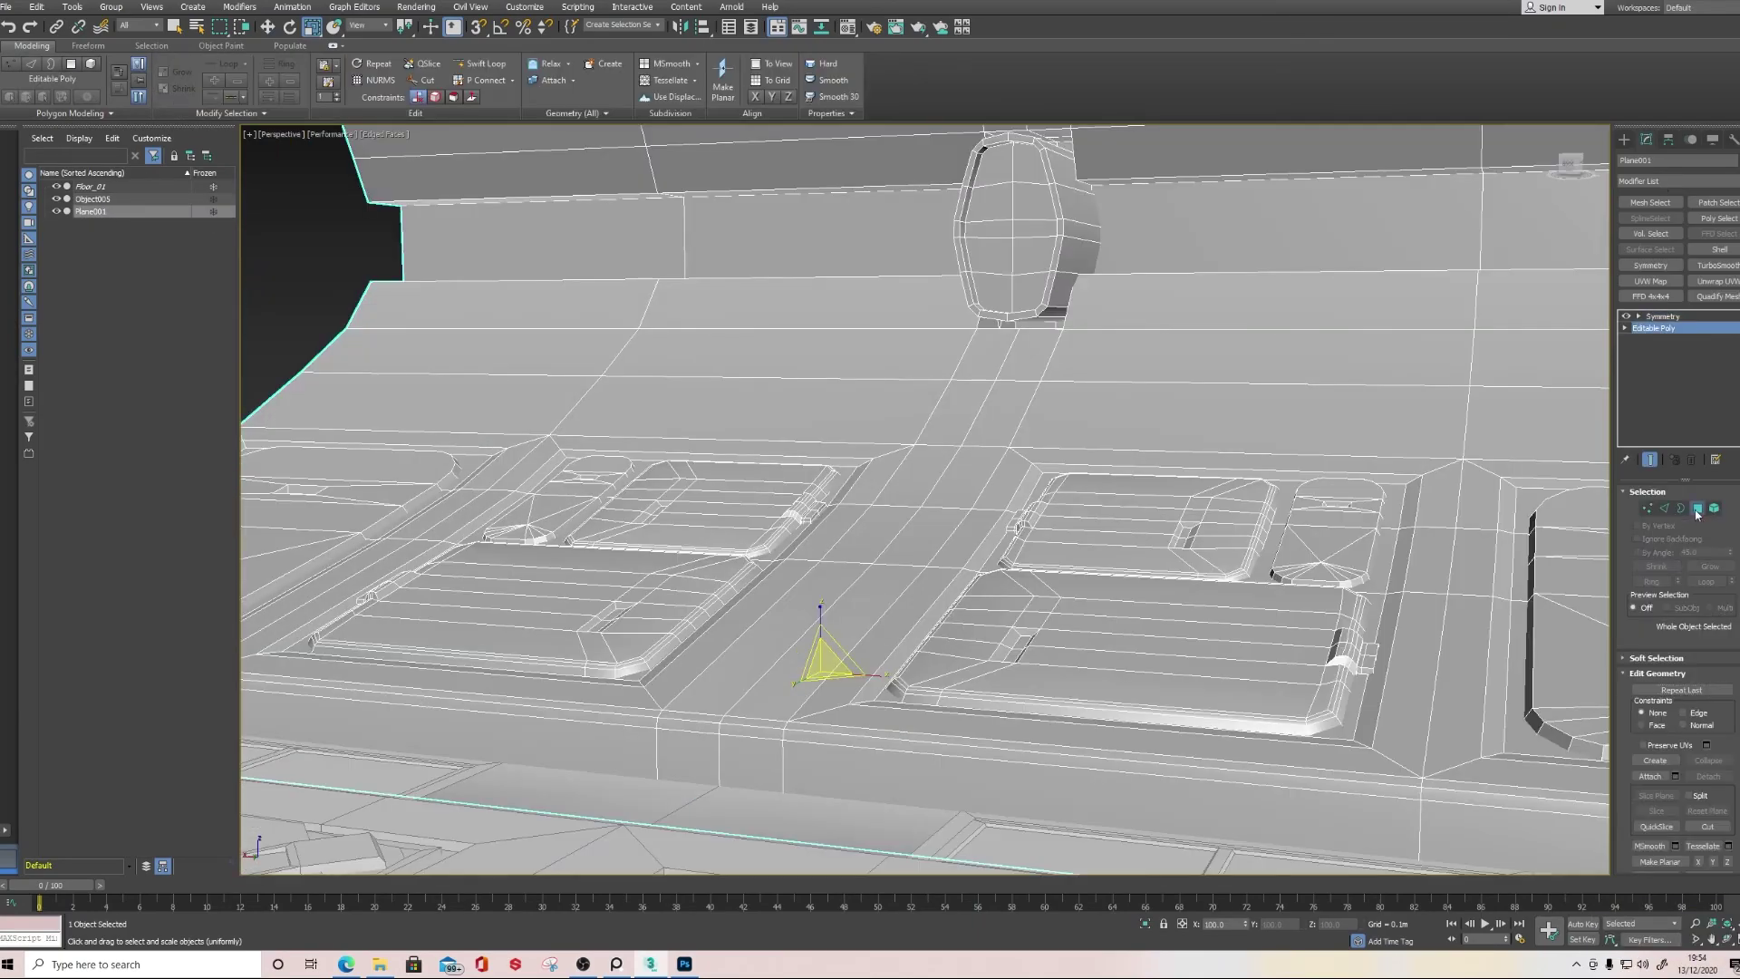
left_click(1697, 508)
left_click(1675, 722)
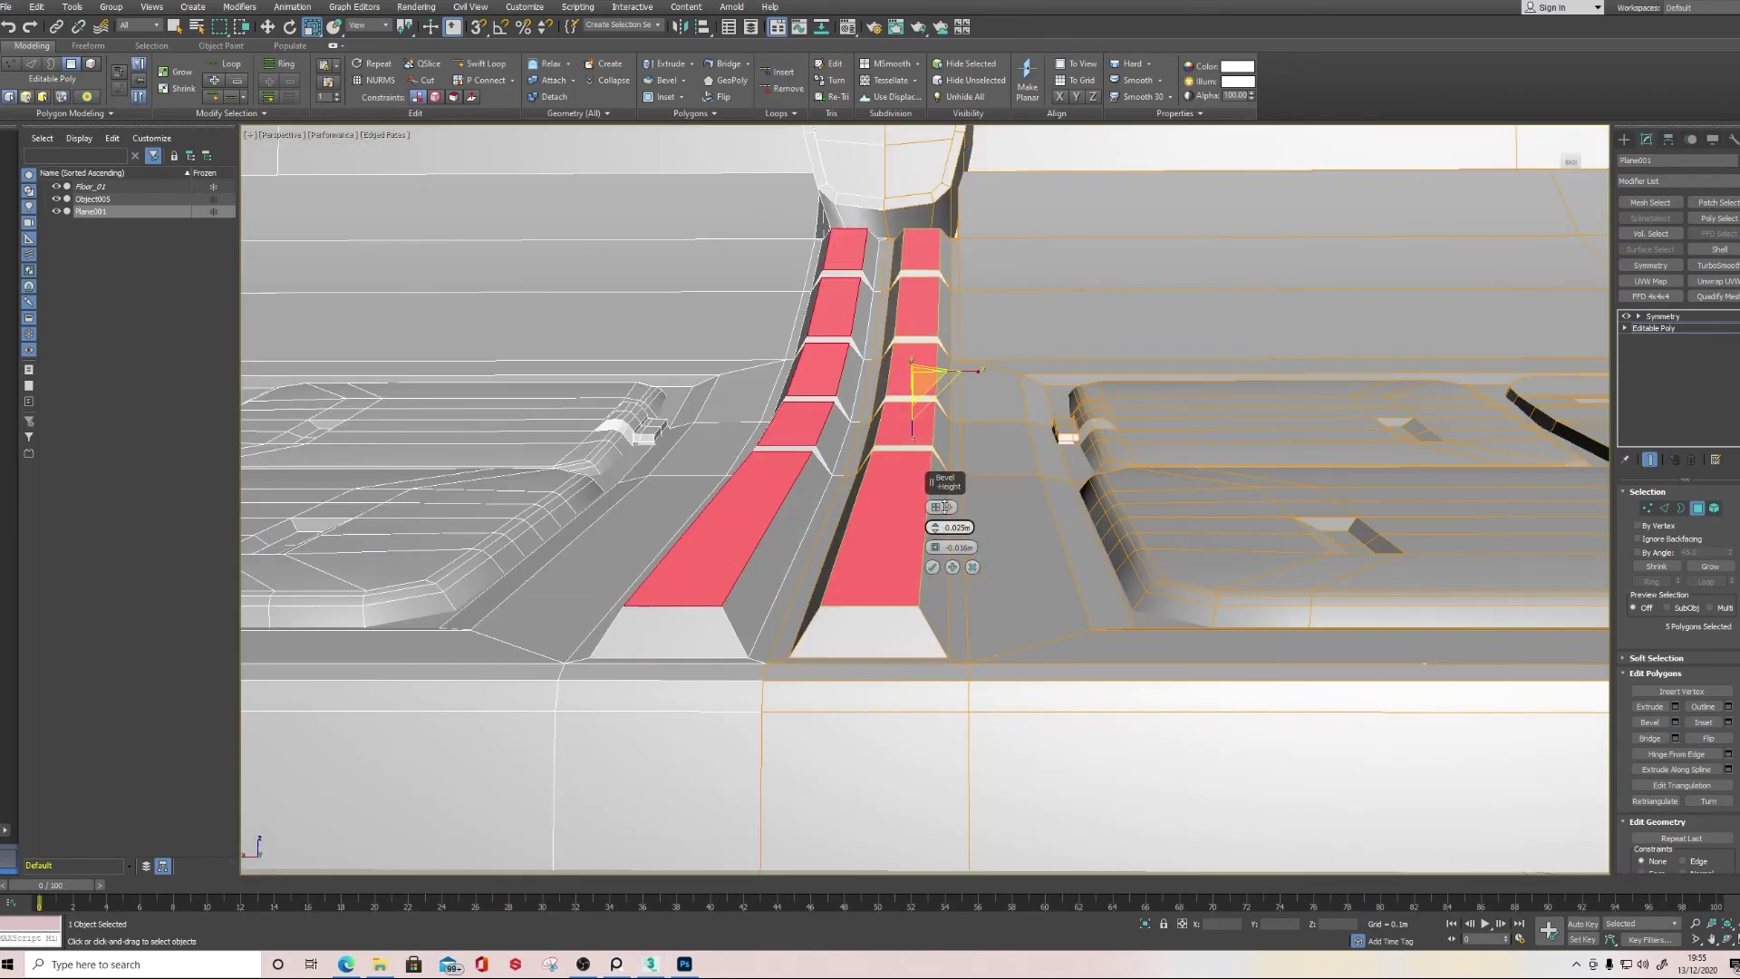
scroll(944, 506, "down", 5)
middle_click_drag(1178, 489, 1099, 466, "alt")
left_click(932, 567)
middle_click_drag(933, 512, 1042, 526, "alt")
Select the strip polygons above the lower wall panels and copy them as a separate object beside the wall
left_click(1106, 458)
scroll(1070, 426, "up", 5)
key("shift+alt+w")
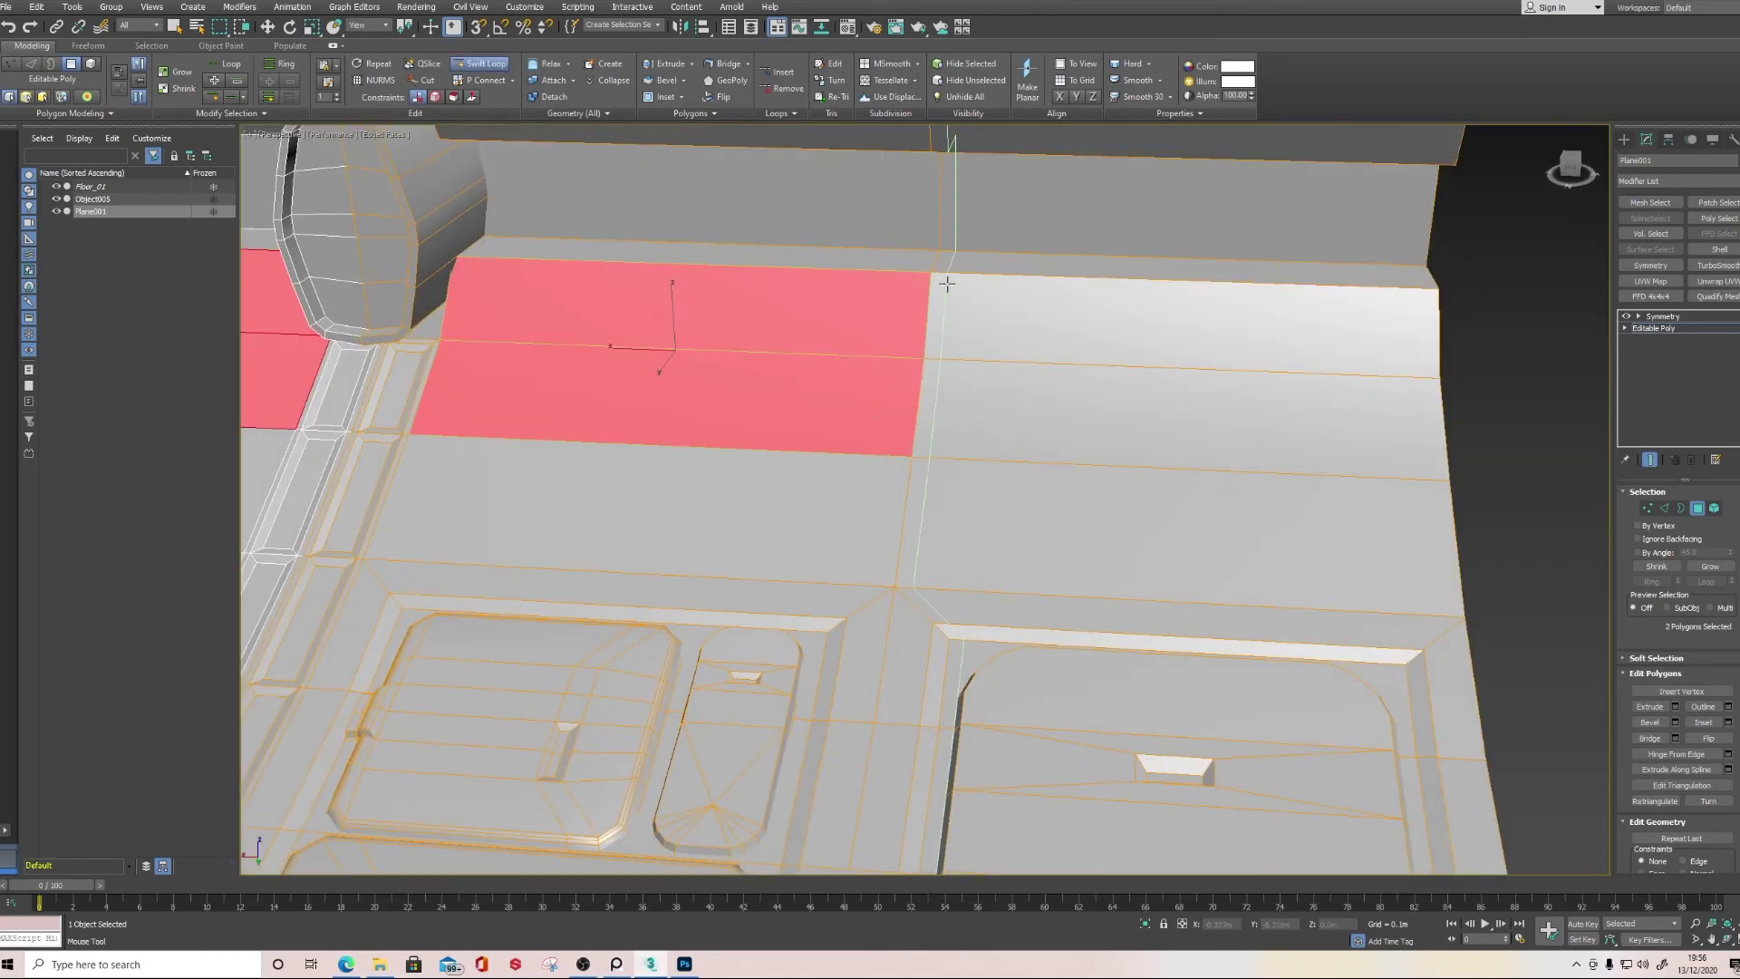
right_click(1433, 419)
scroll(1363, 555, "down", 3)
mouse_move(944, 497)
middle_mouse_down()
mouse_move(883, 532)
mouse_move(1460, 532)
middle_mouse_up()
left_click_drag(1460, 532, 1323, 485, "shift")
left_click(928, 486)
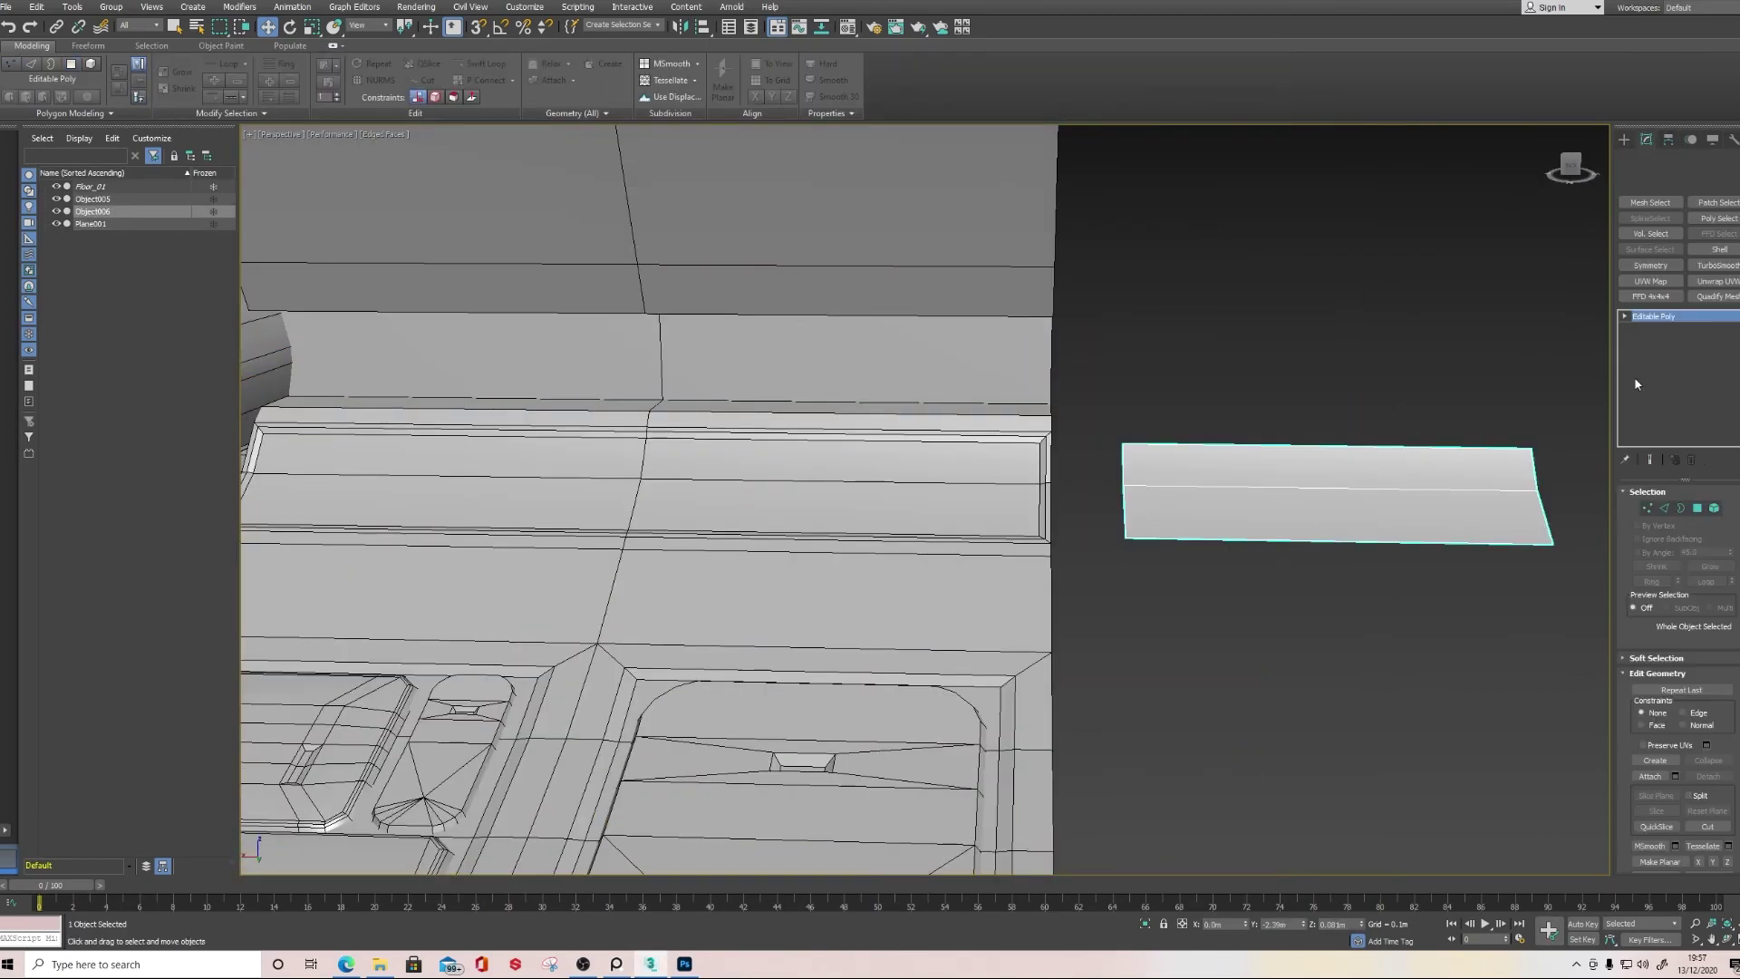
Bevel the two polygons of the copied strip with a narrowed outline and bring the strip close to the wall
key("1")
key("4")
middle_click_drag(1577, 698, 1178, 544, "alt")
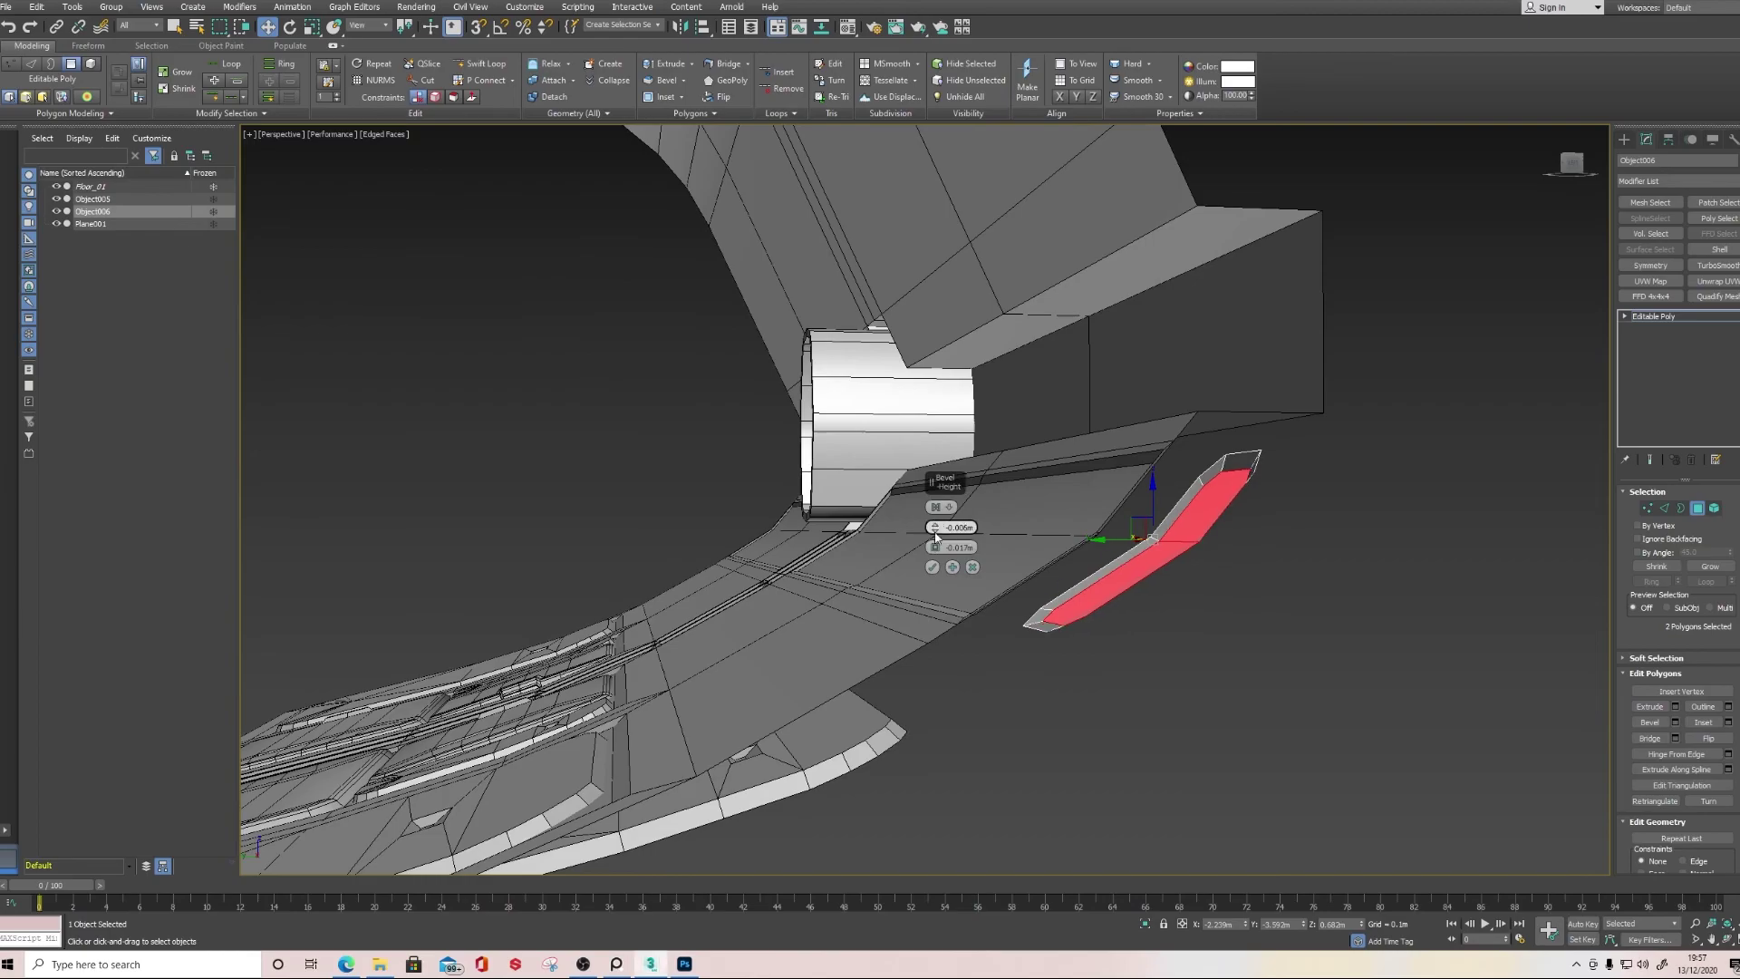
left_click(1624, 139)
middle_click_drag(1332, 556, 1042, 553, "alt")
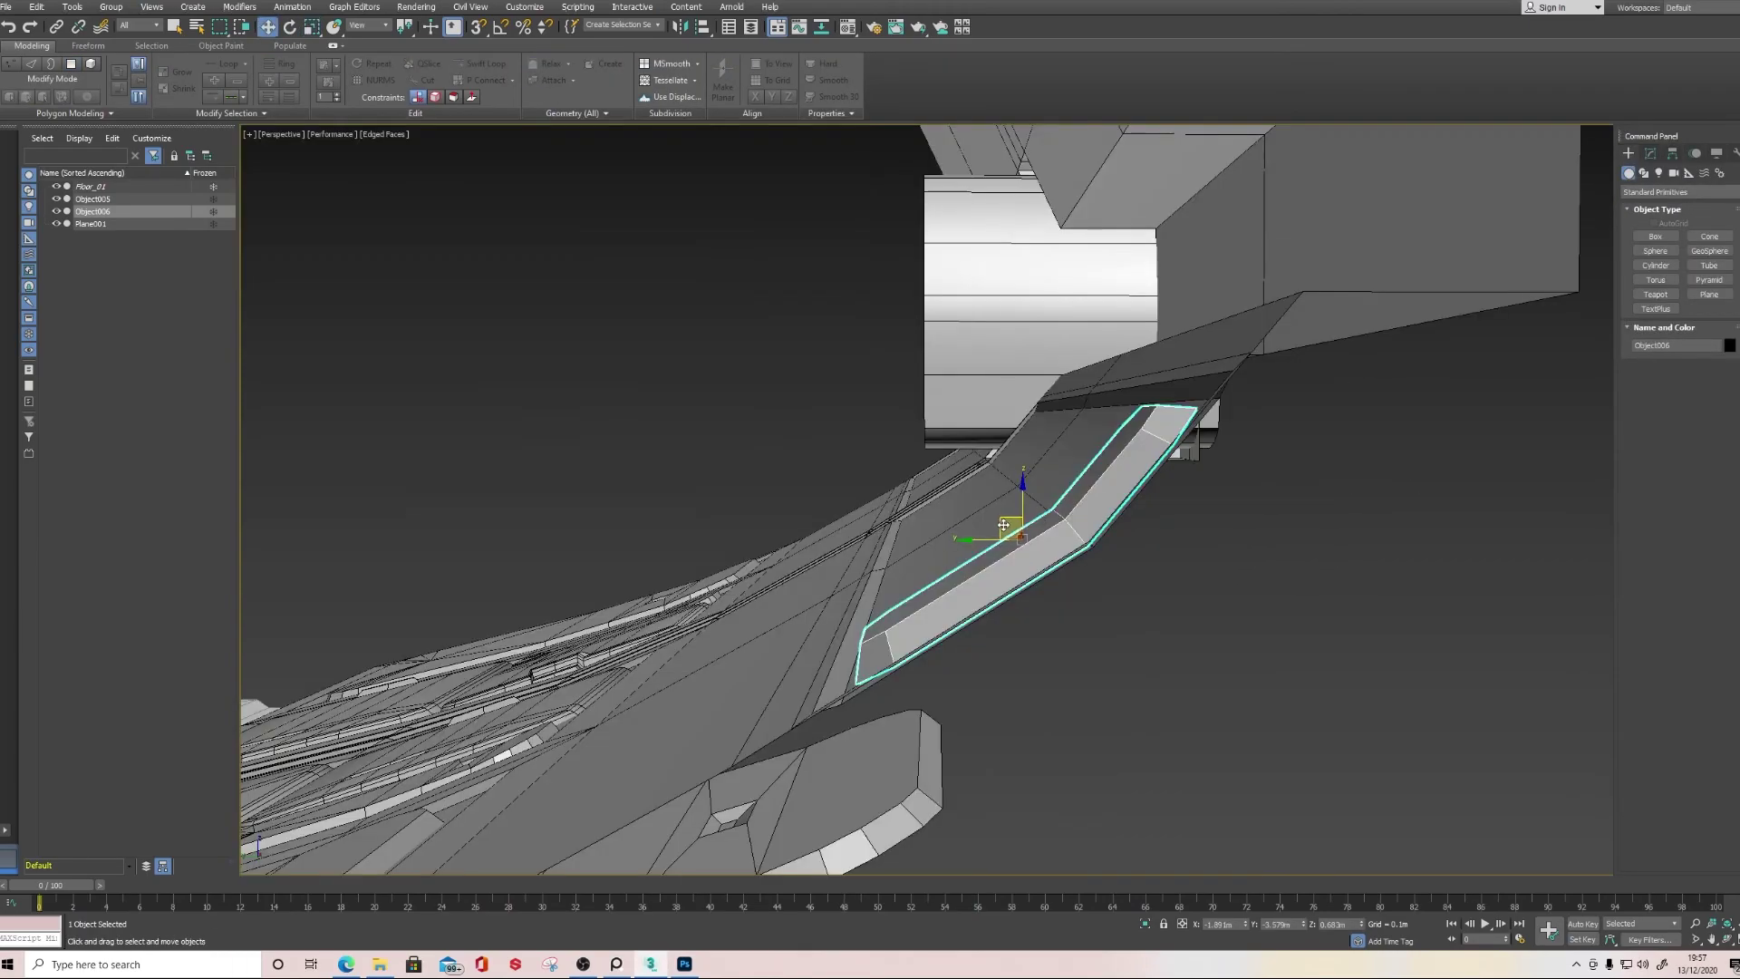
Rotate the copy of the large rounded lower panel to follow the slope of the upper wall
scroll(1042, 552, "up", 8)
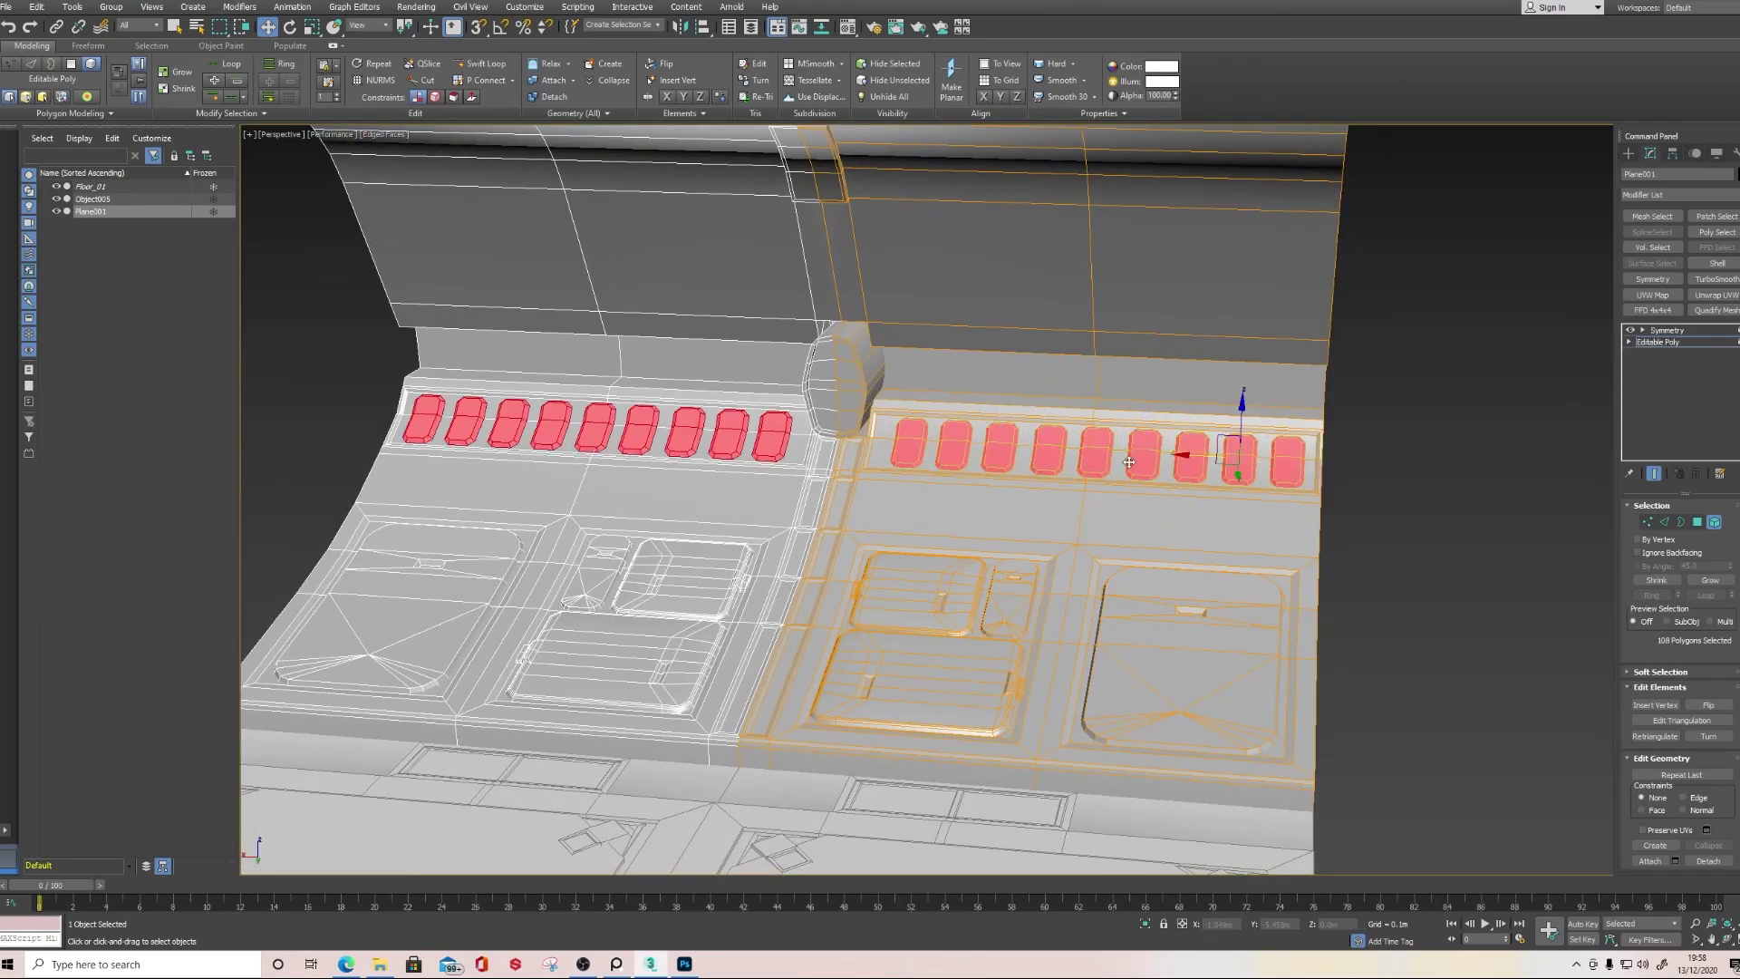
middle_click_drag(634, 493, 408, 497, "alt")
scroll(1013, 523, "up", 6)
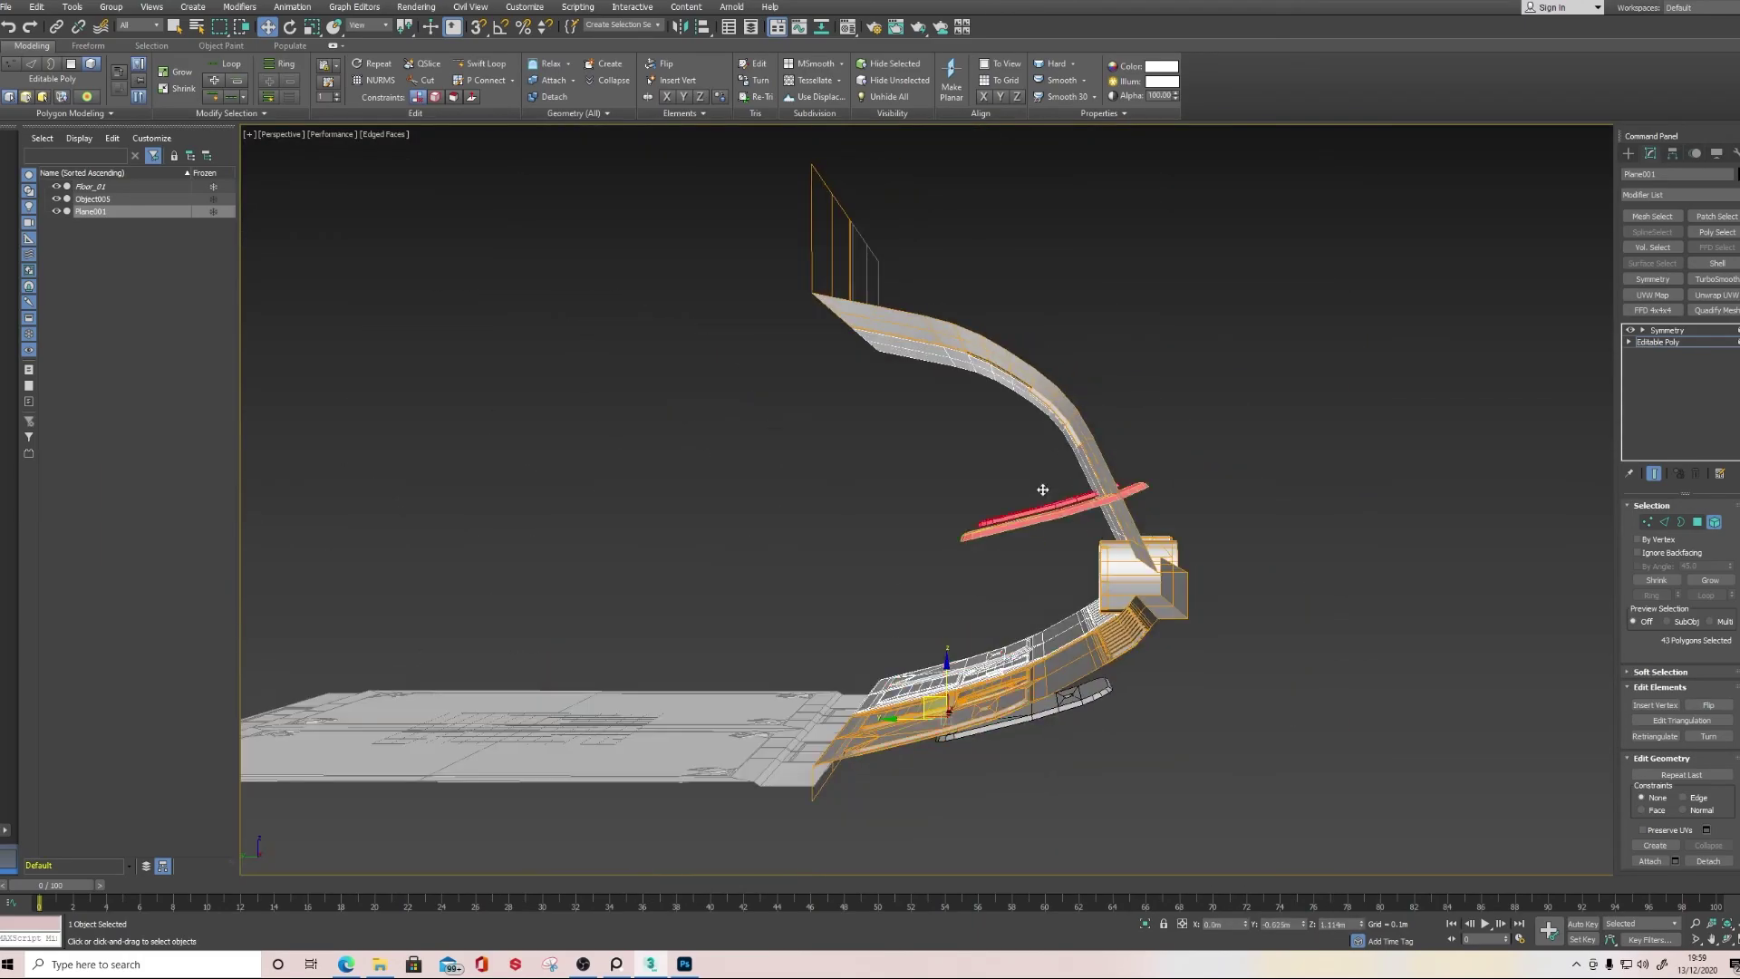
key("e")
scroll(1051, 503, "up", 10)
scroll(969, 483, "down", 8)
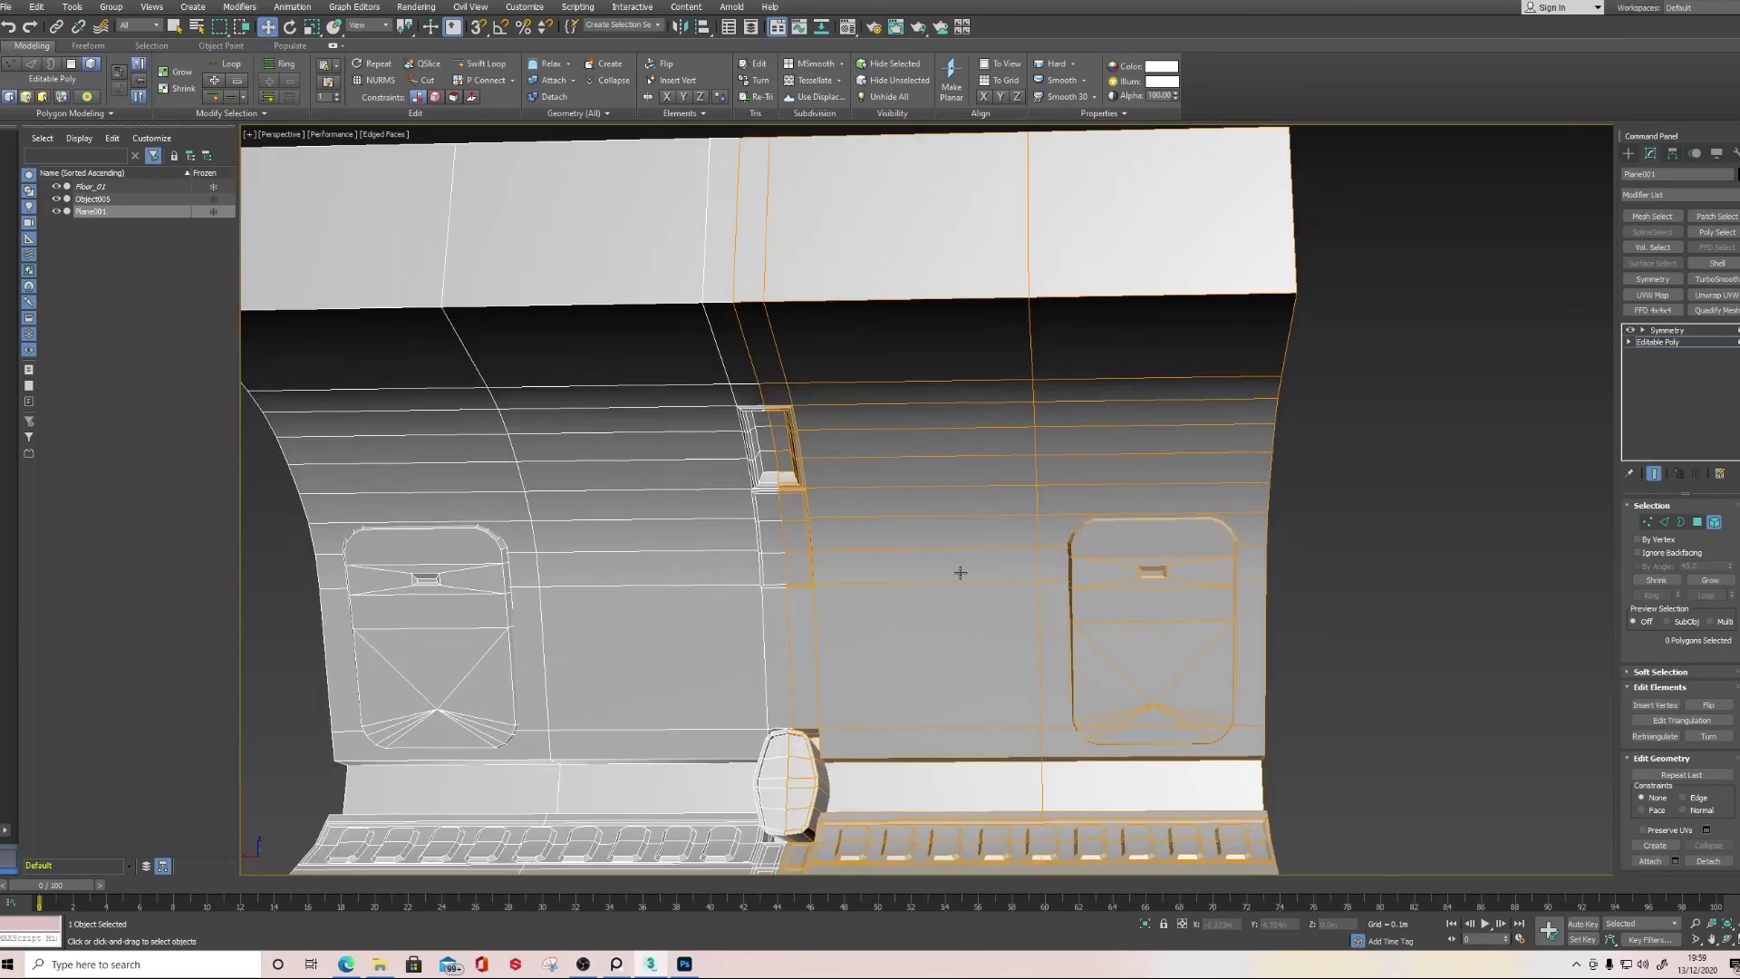
Copy one small rounded tile as an element of the wall and rotate it to fit the upper wall's rectangular recess
scroll(961, 572, "down", 5)
right_click(992, 491)
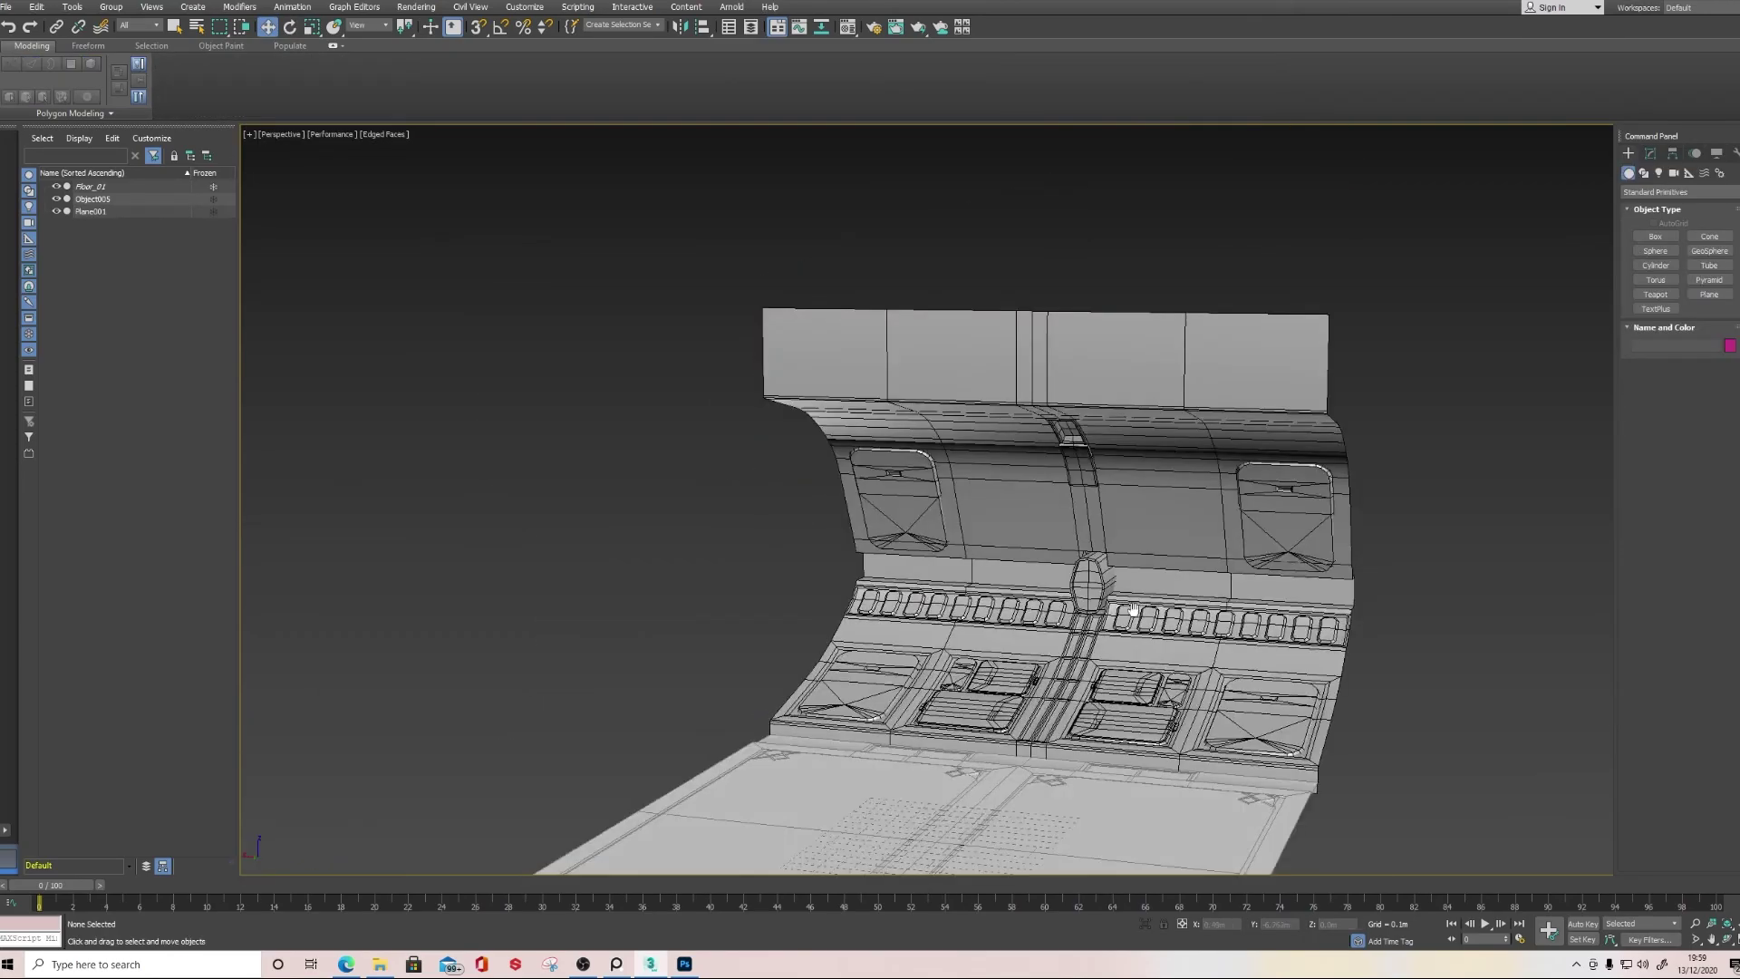
scroll(1154, 467, "up", 5)
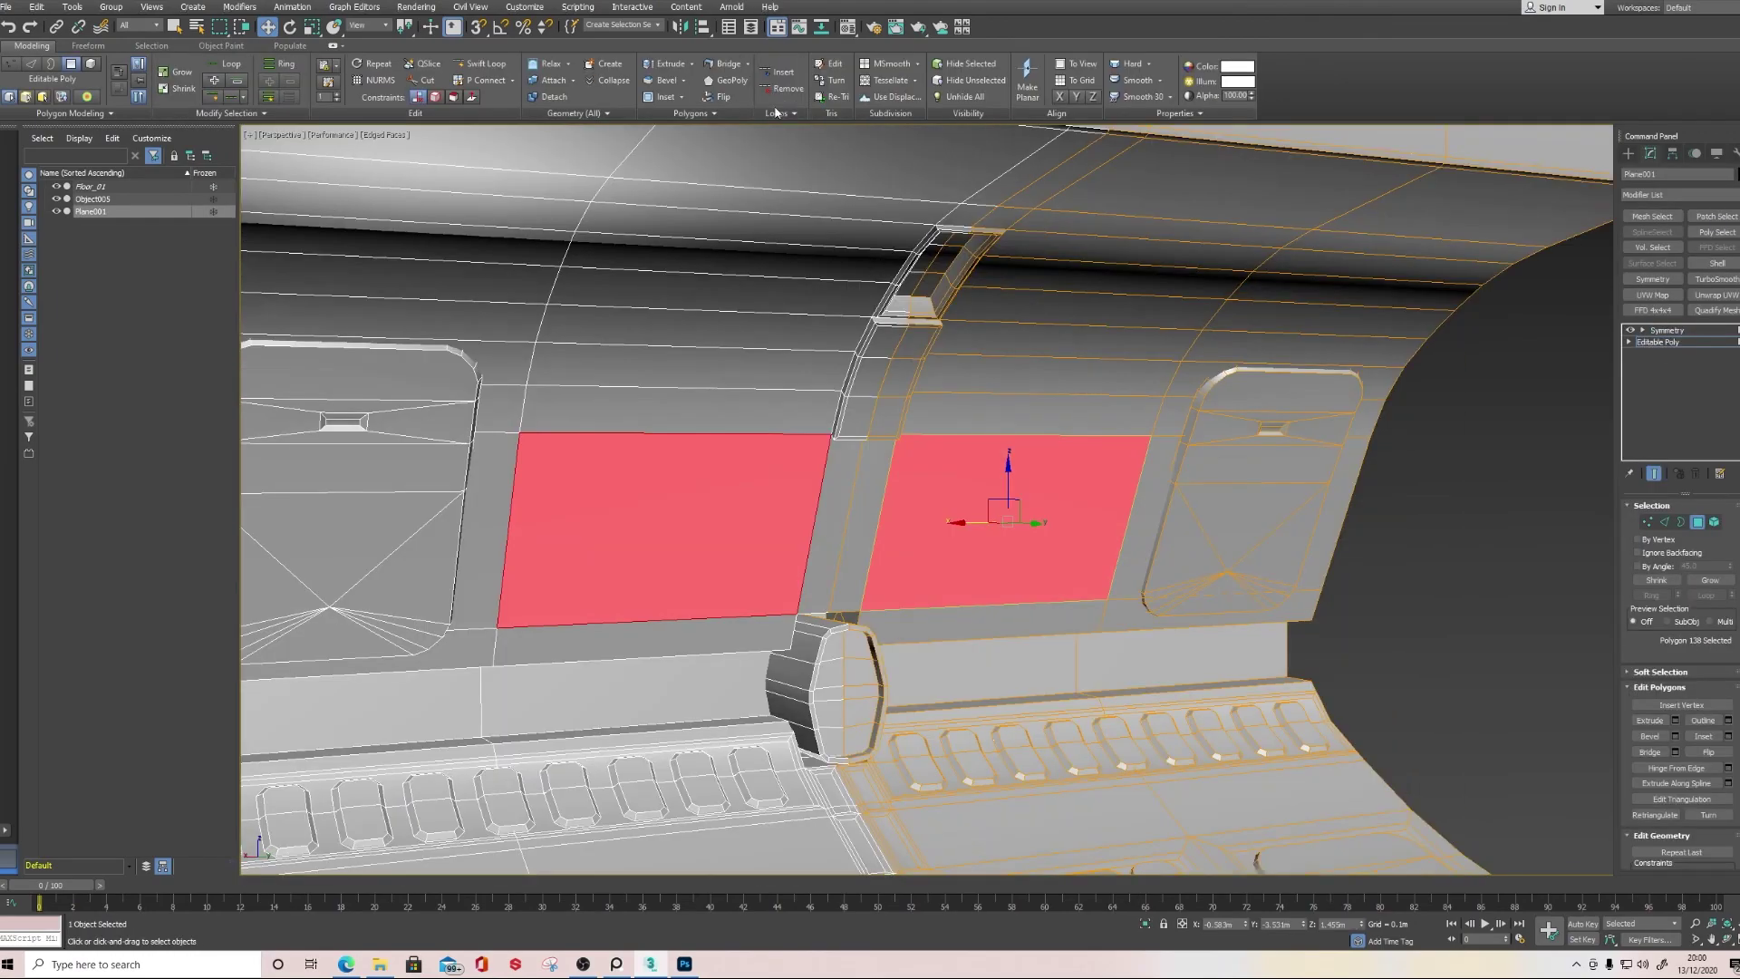
middle_click_drag(997, 544, 970, 427, "alt")
key("5")
key("e")
left_click(966, 467)
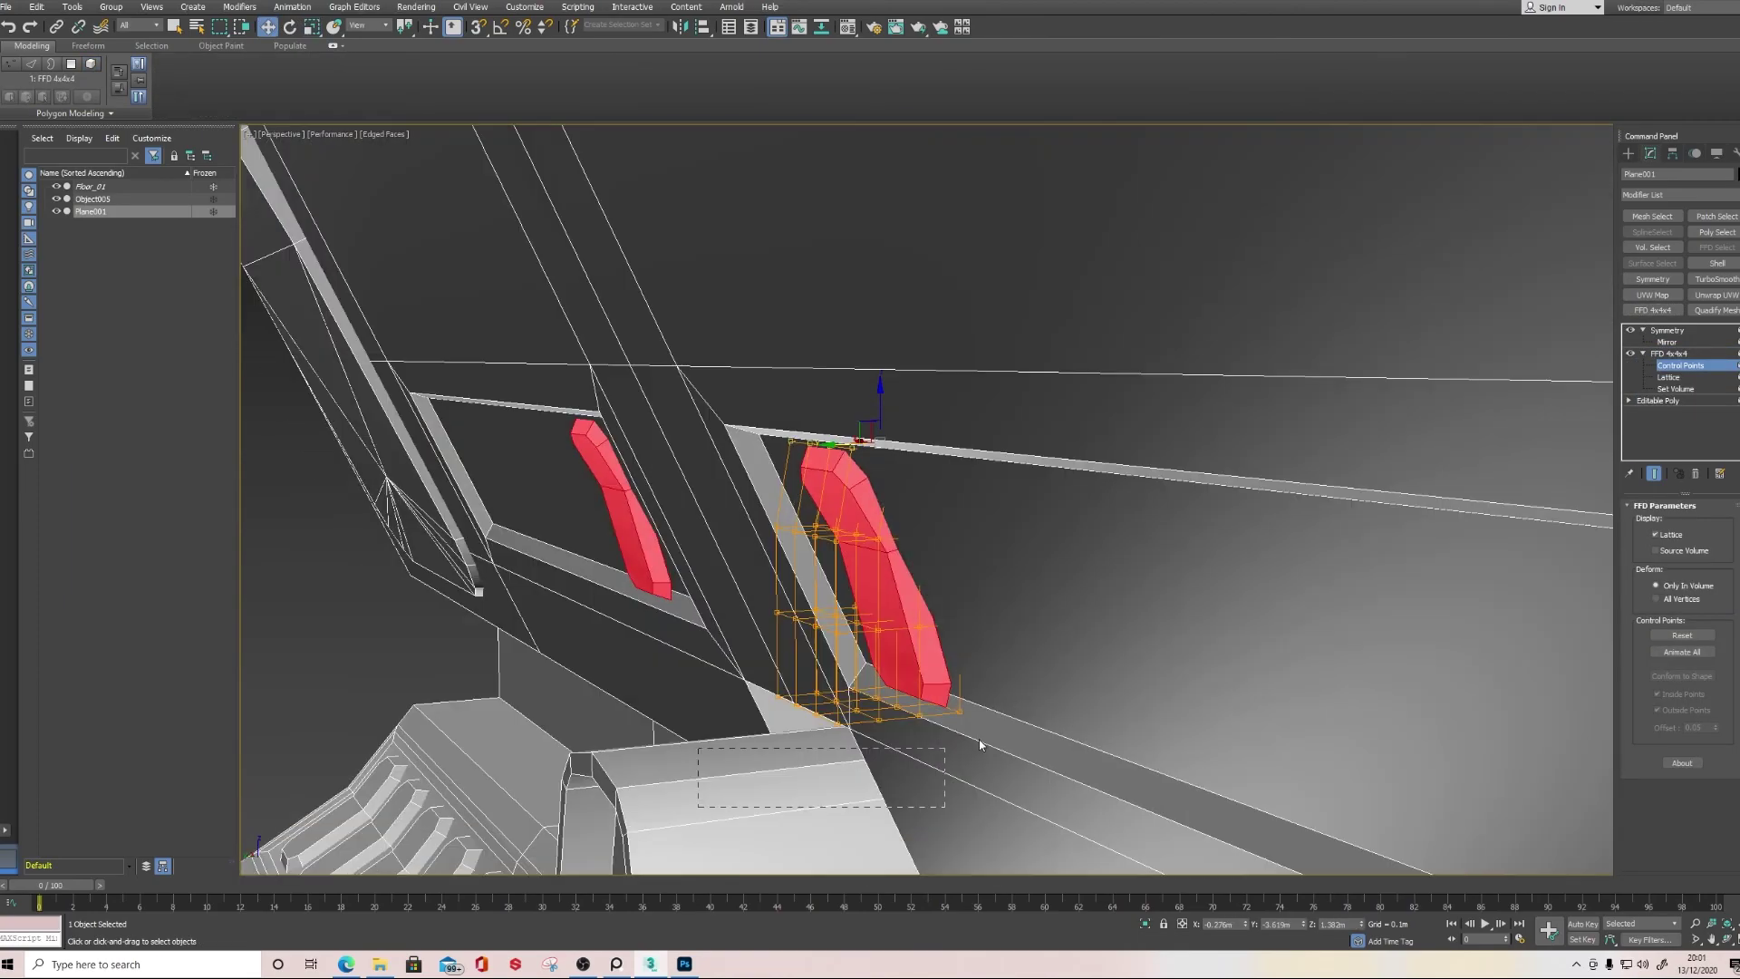
Collapse the FFD 4x4x4 modifier into the wall's Editable Poly and clone the fitted tile in a row along the upper recess
right_click(1668, 353)
left_click(1688, 362)
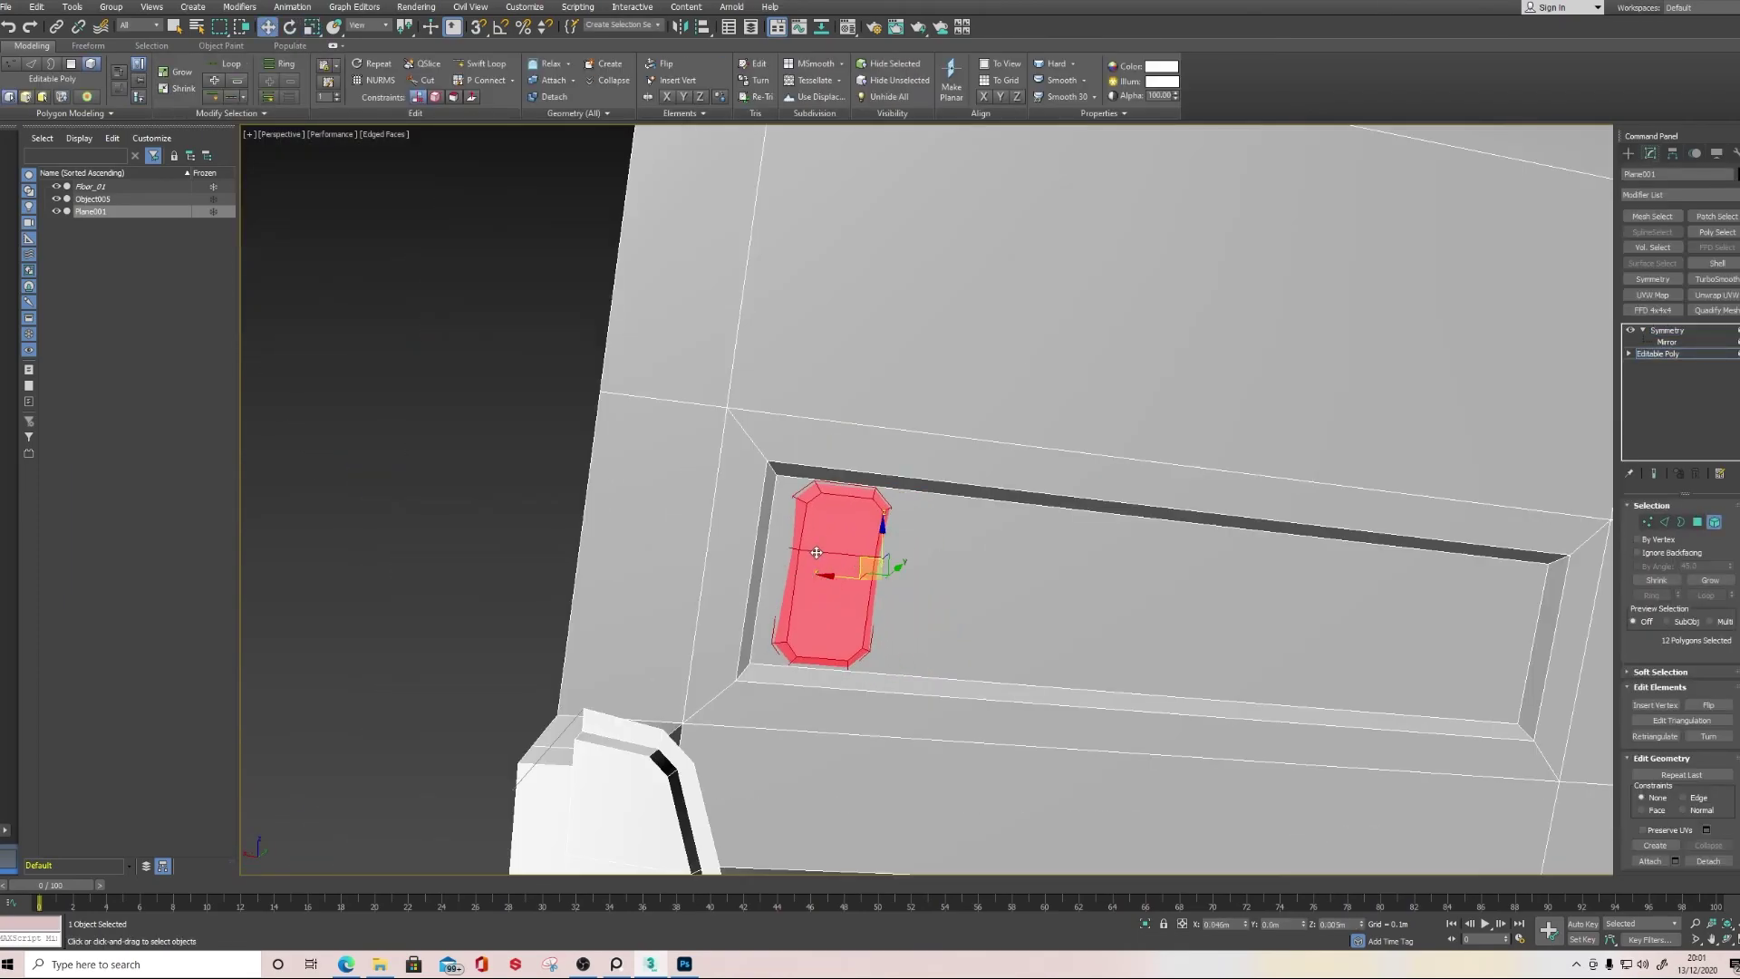
left_click_drag(744, 566, 884, 567, "shift")
left_click(930, 486)
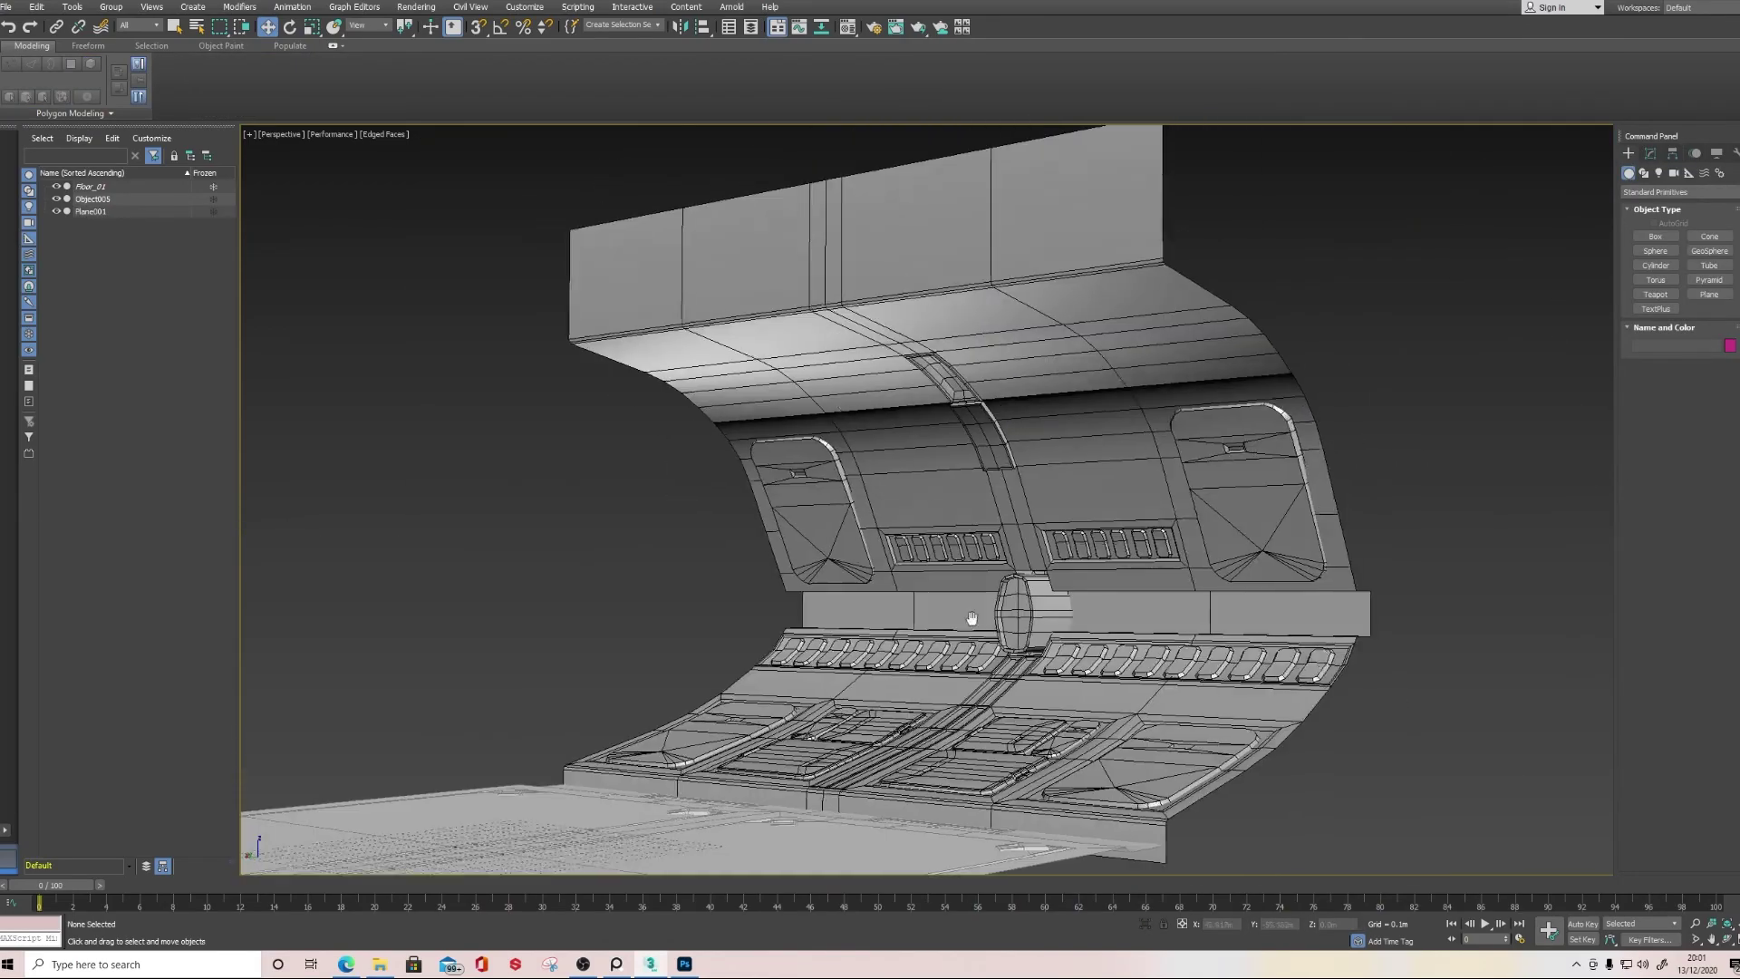
left_click(972, 619)
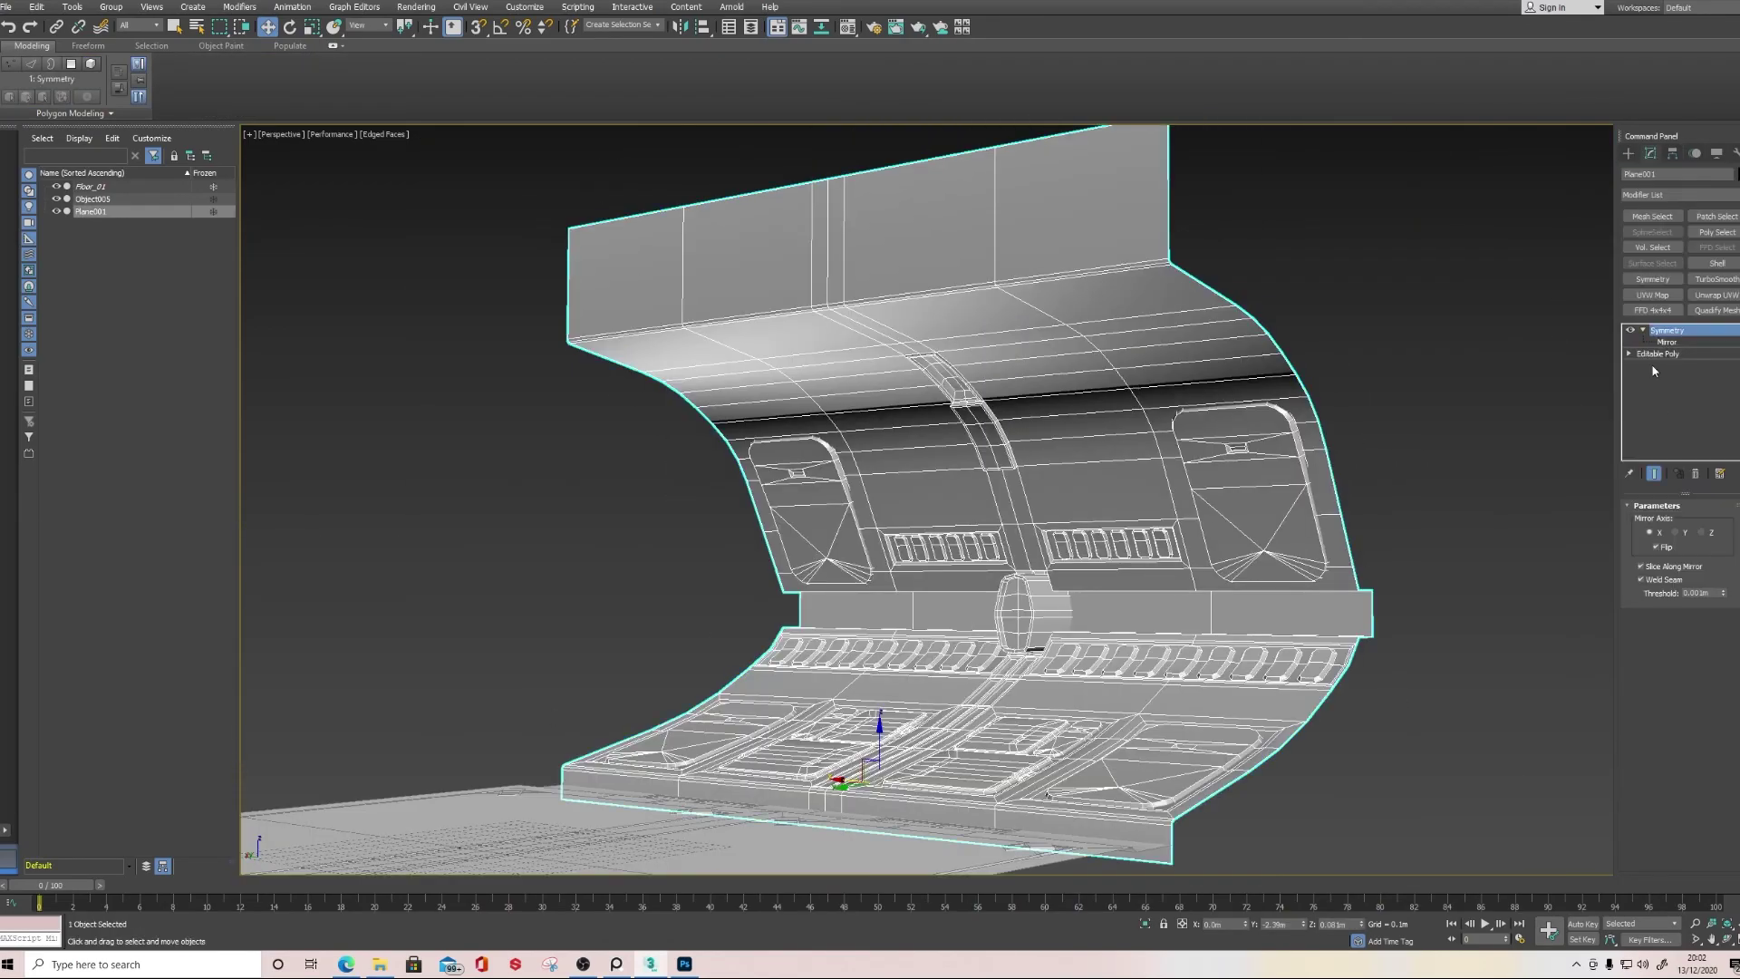
left_click(931, 487)
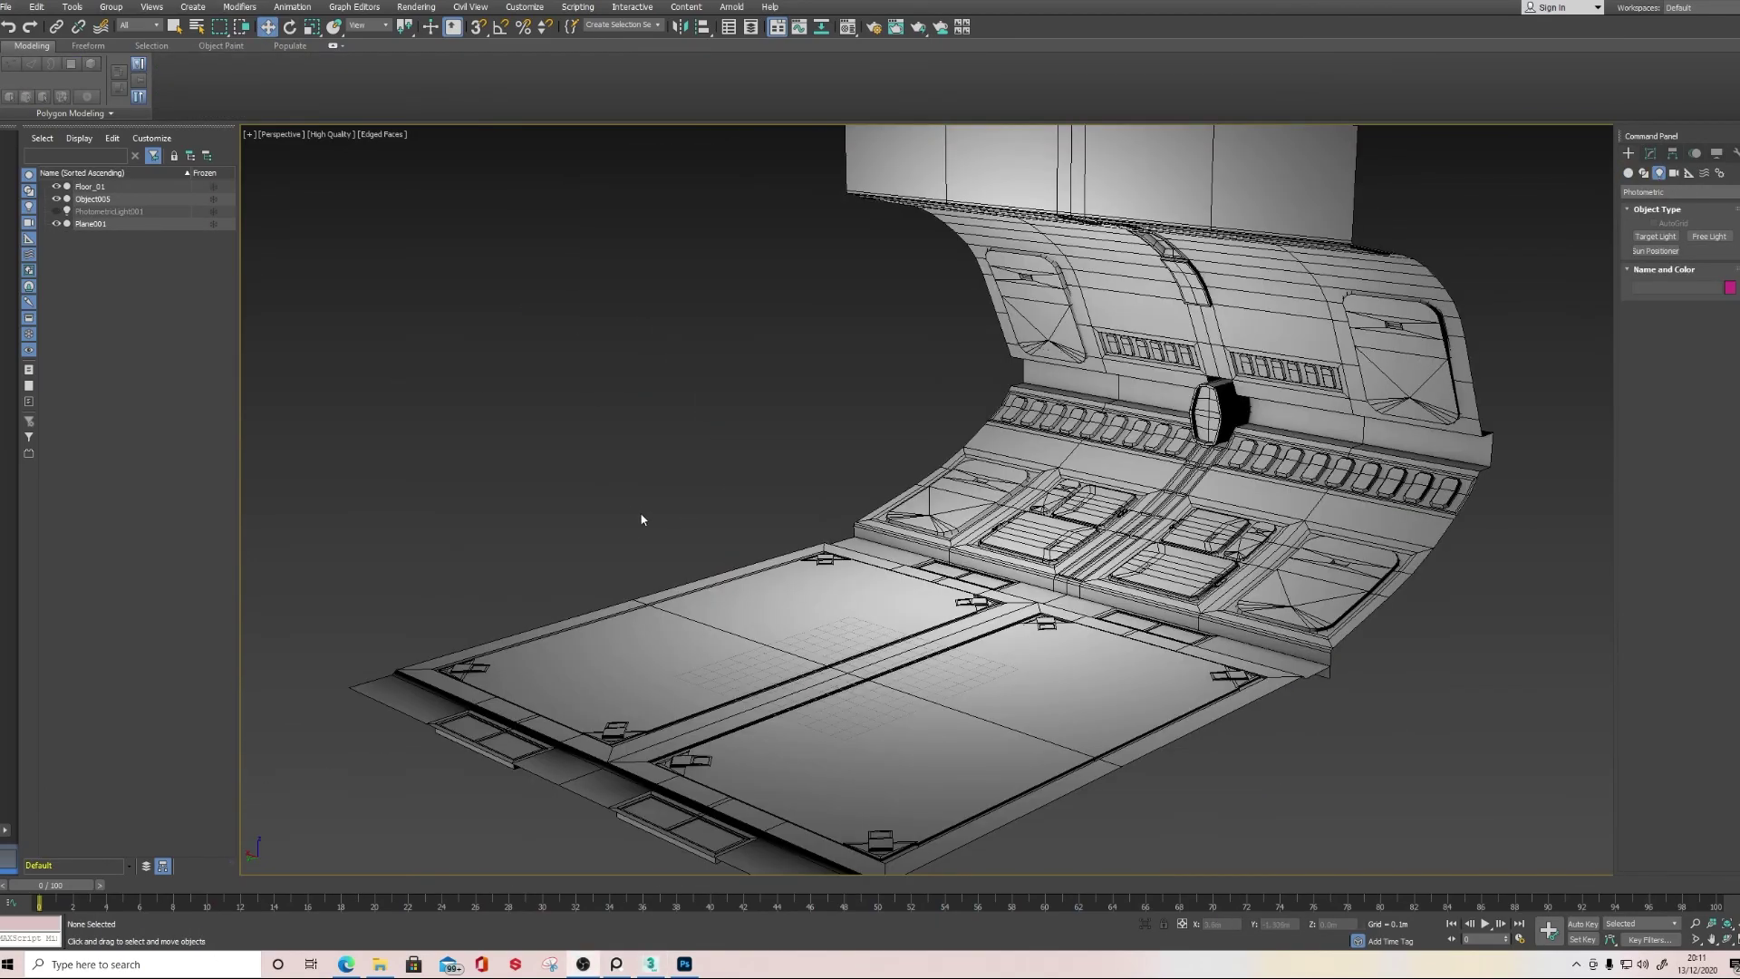
left_click(1129, 388)
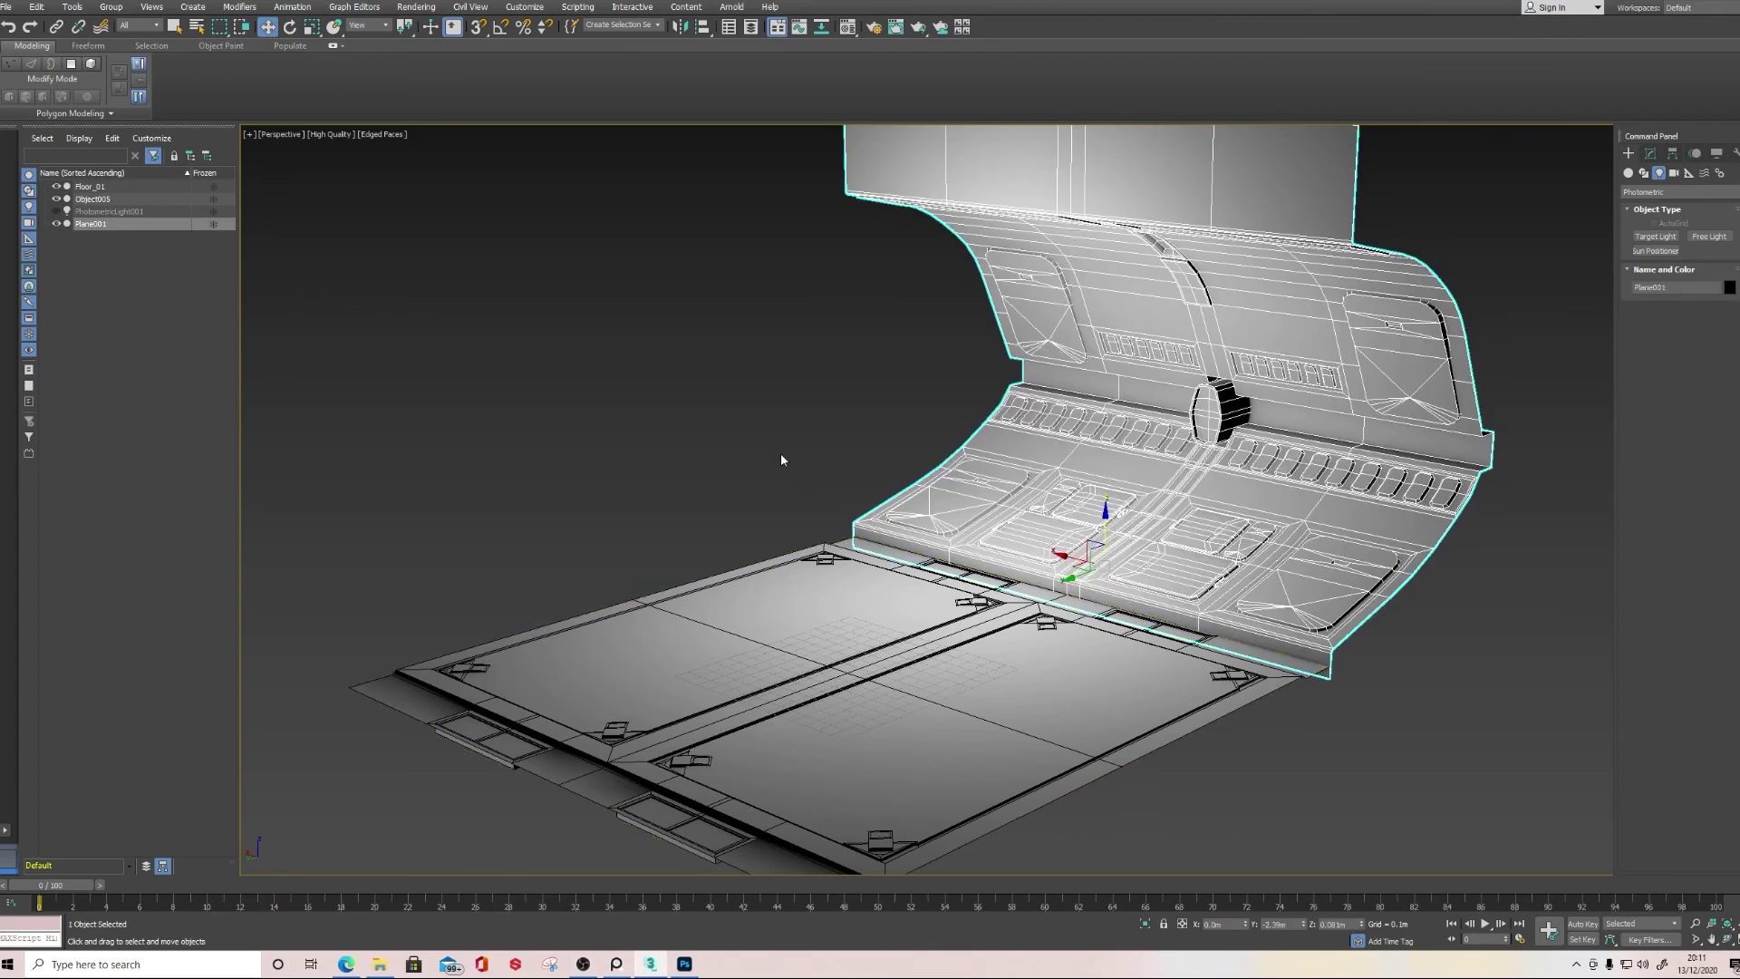
left_click(841, 675)
left_click(629, 422)
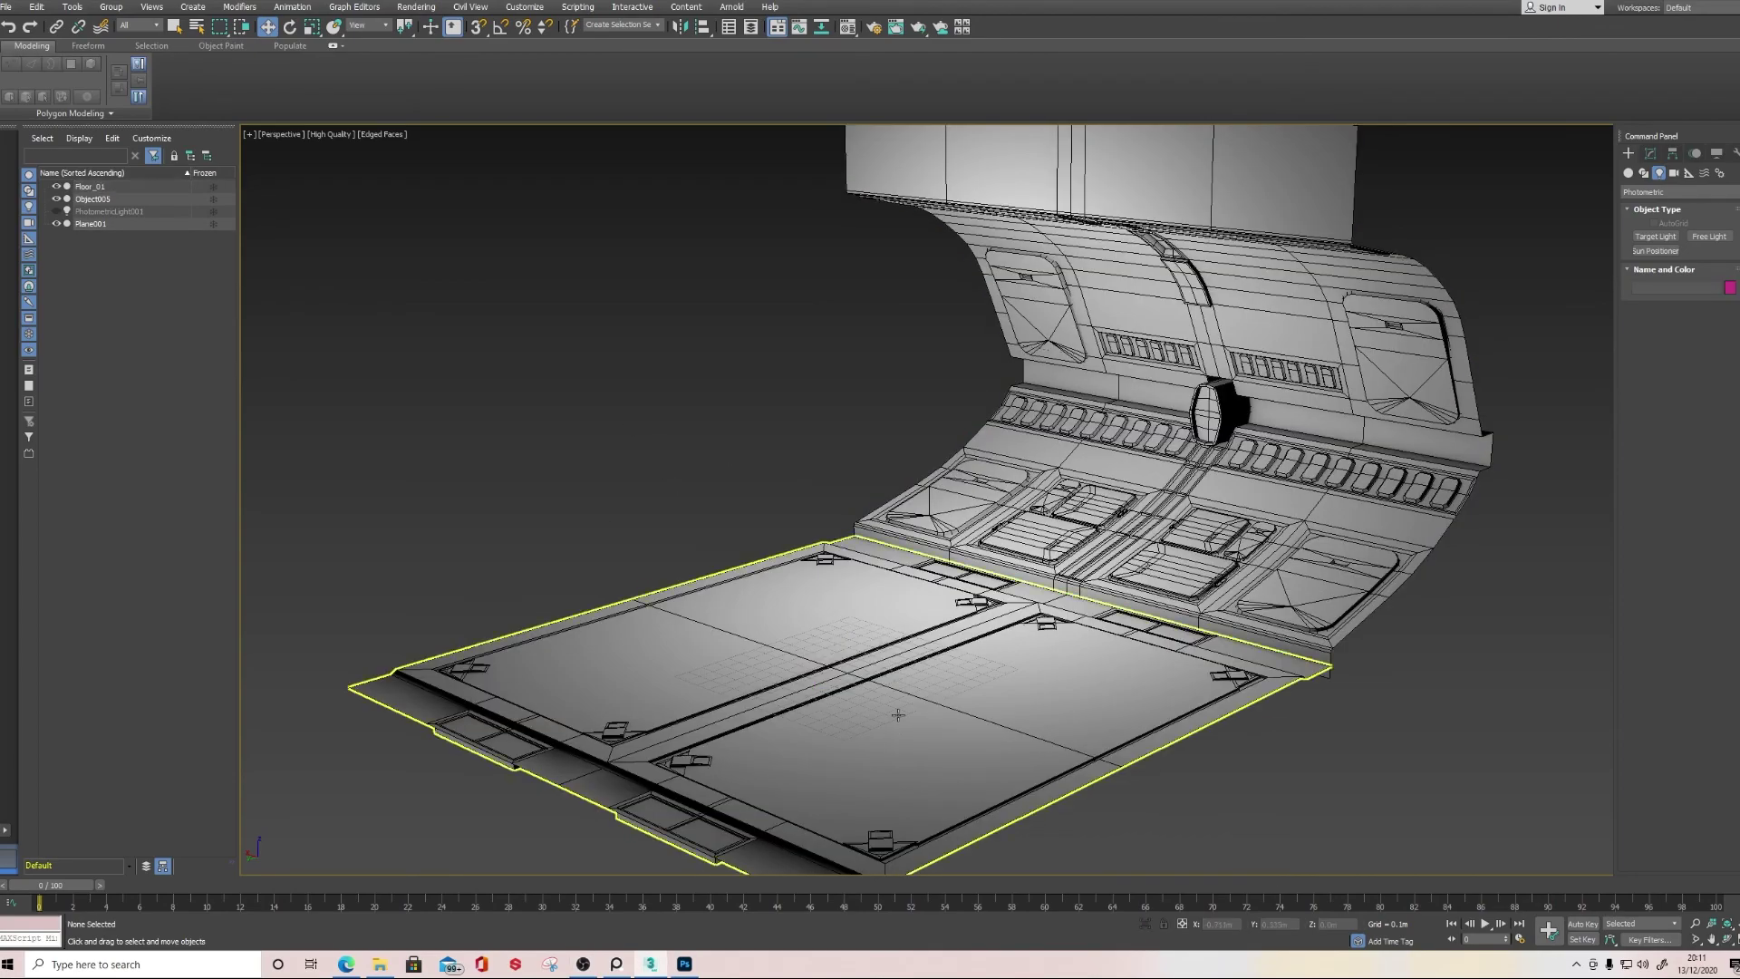
left_click(1190, 317)
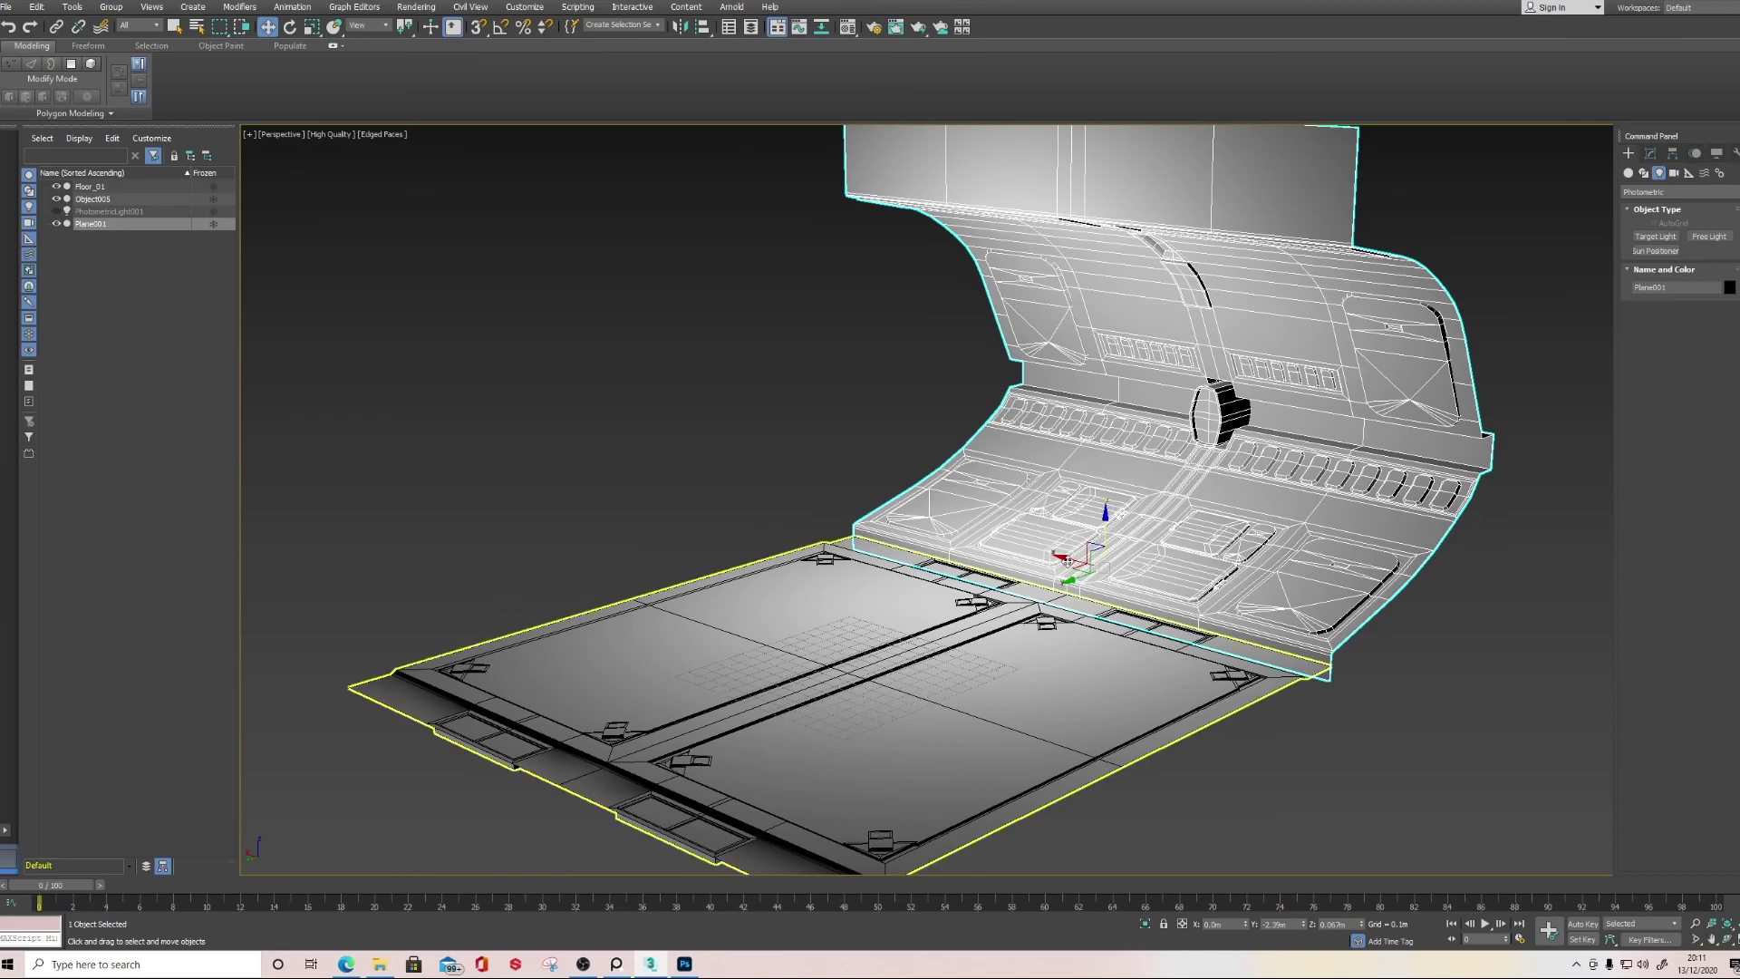
left_click(465, 235)
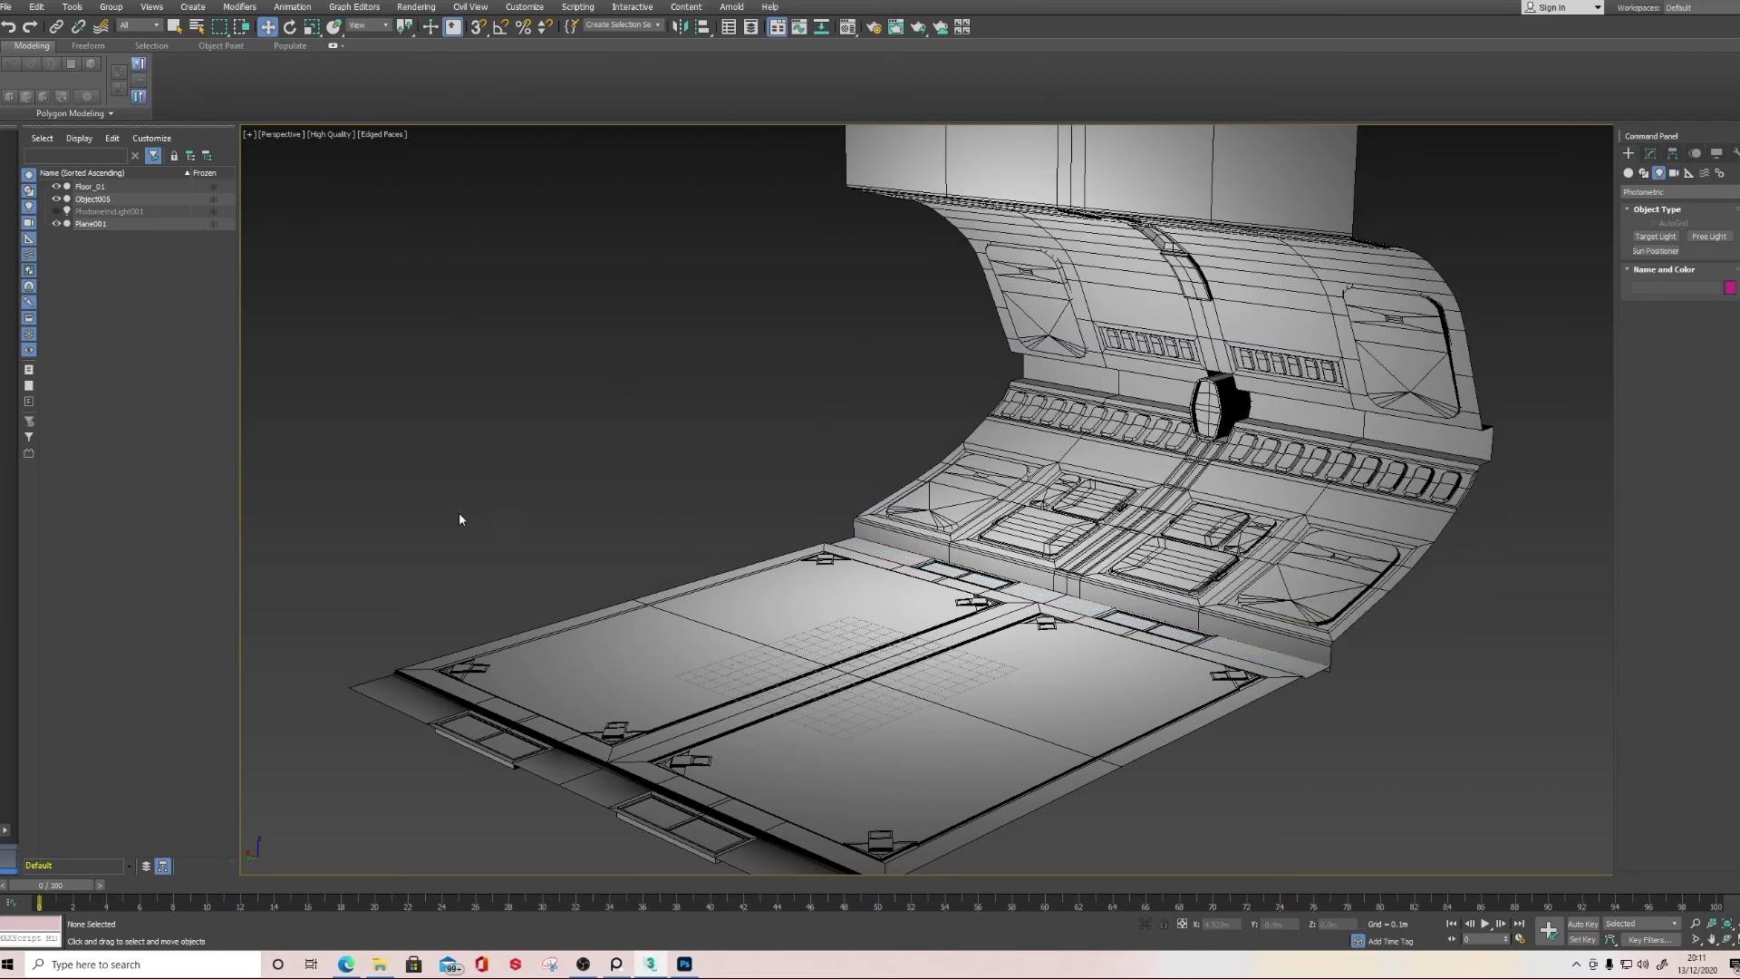
middle_click_drag(508, 625, 477, 625)
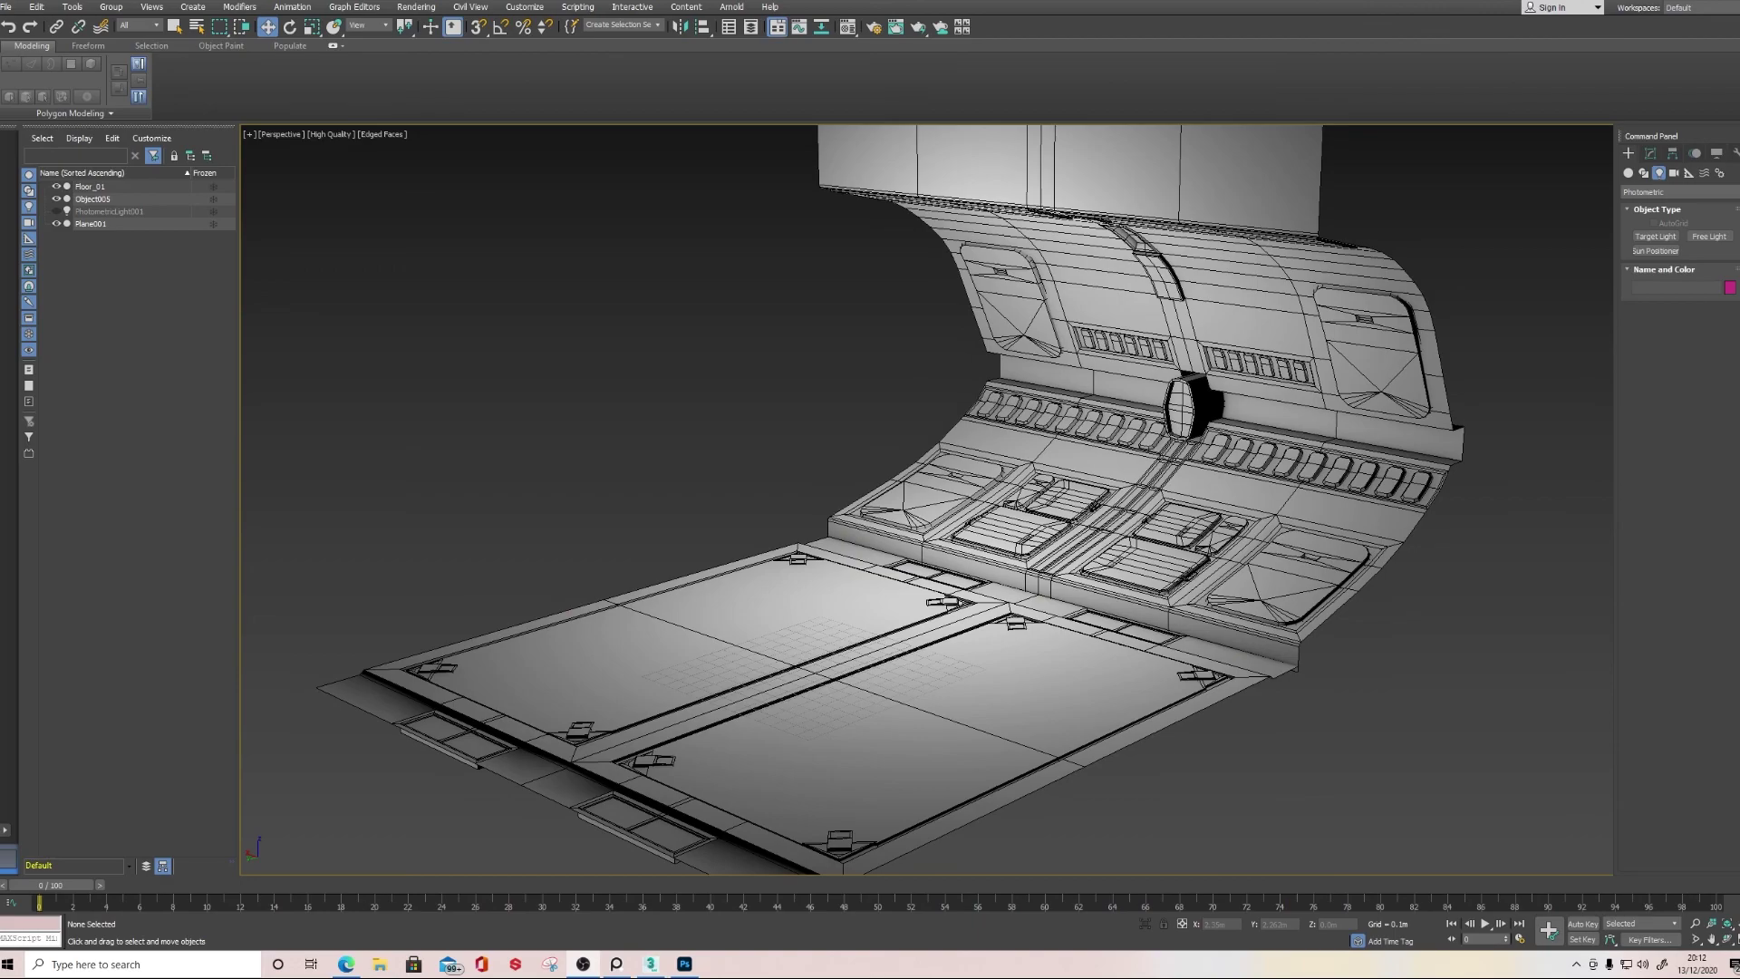